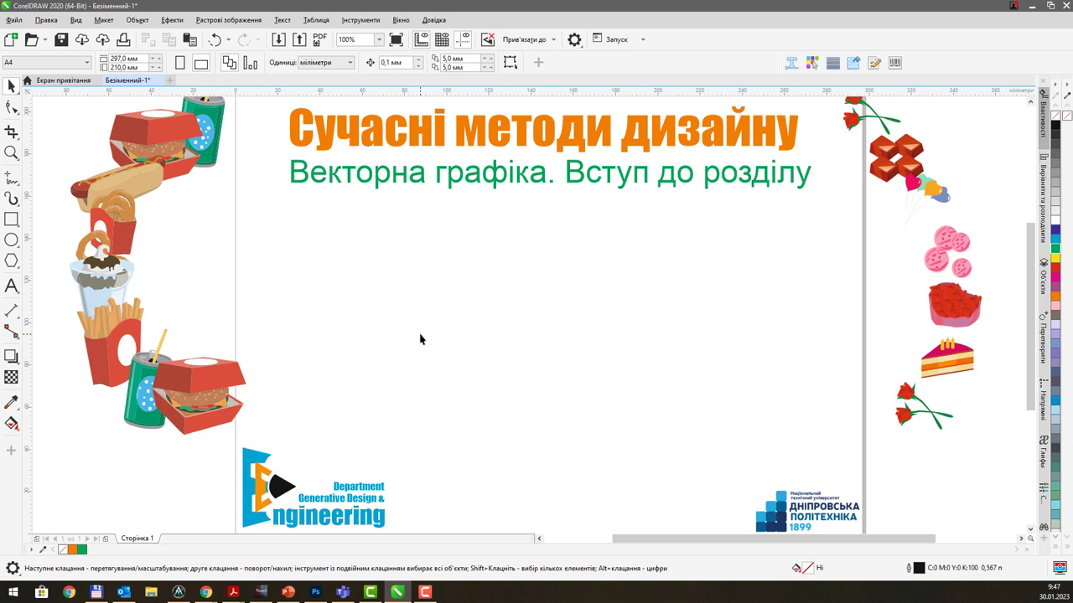
{"action": "left_click", "coordinate": [17, 21]}
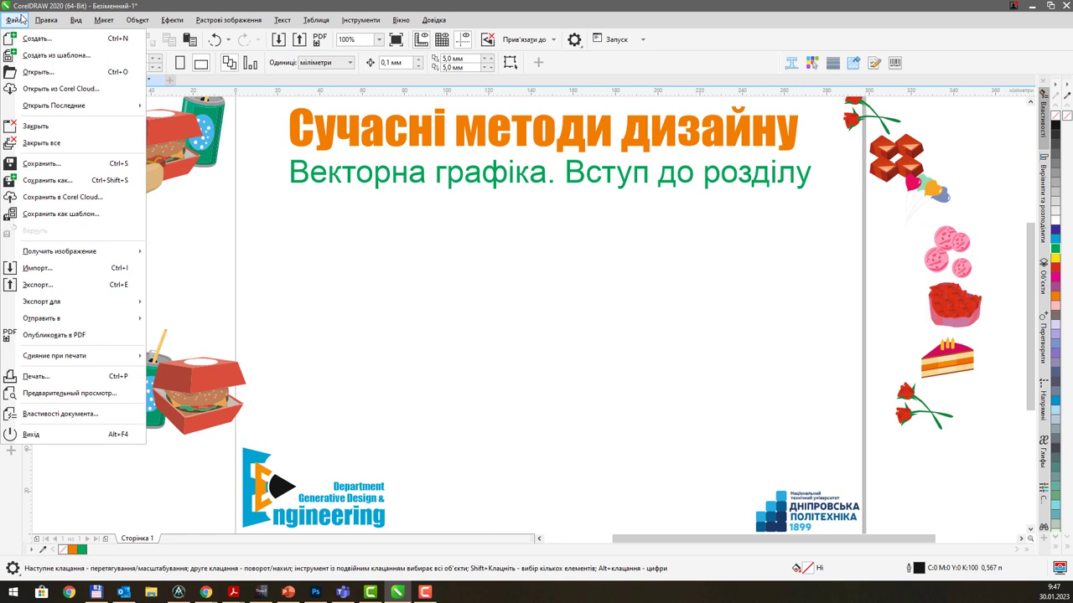
{"action": "left_click", "coordinate": [281, 243]}
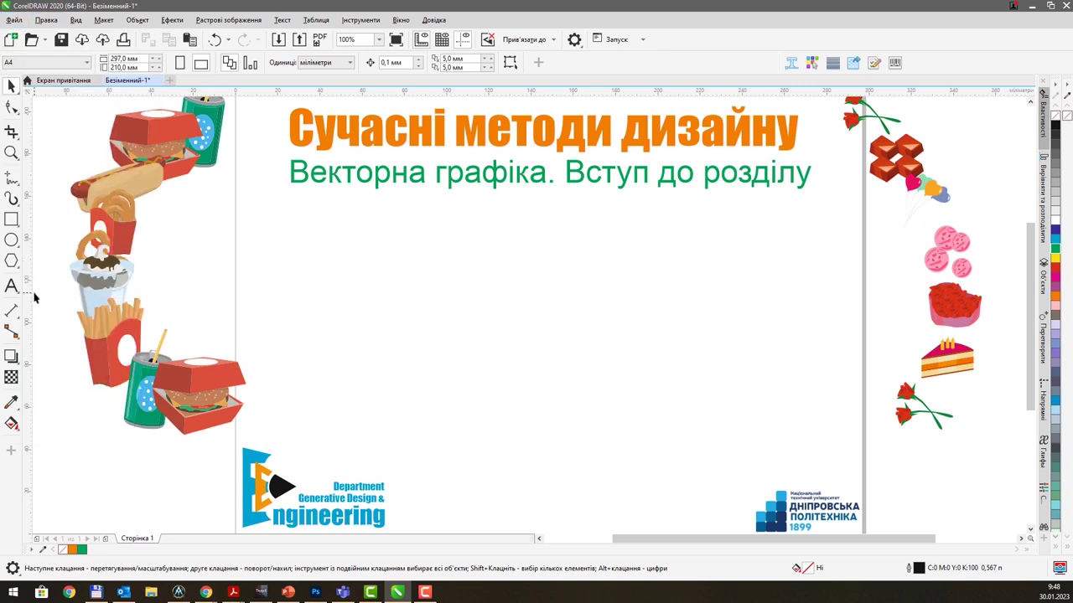
Add the artistic text "CDR" in 24 pt Arial and place it just beneath the start of the green subtitle
{"action": "left_click", "coordinate": [11, 285]}
{"action": "left_click", "coordinate": [317, 251]}
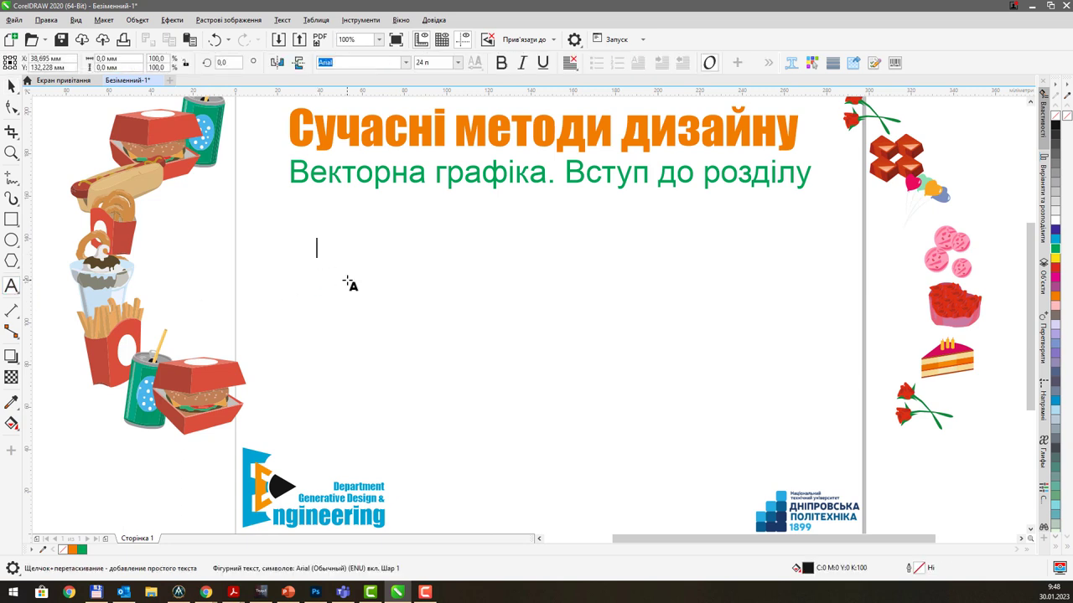
{"action": "type", "text": "CDR"}
{"action": "key", "text": "Escape"}
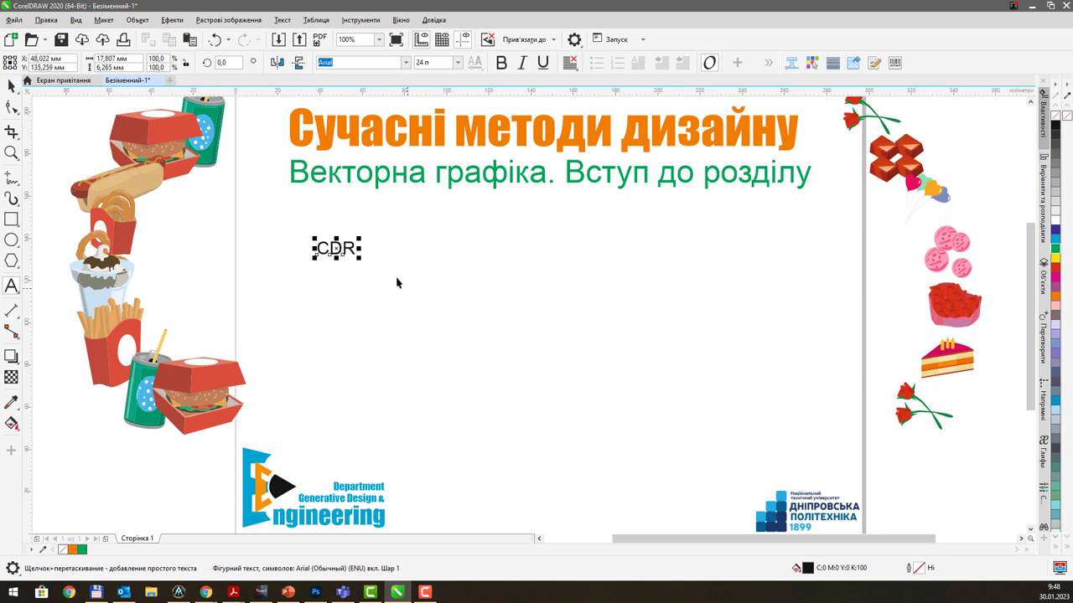
{"action": "key", "text": "space"}
{"action": "left_click_drag", "start_coordinate": [351, 249], "coordinate": [325, 226]}
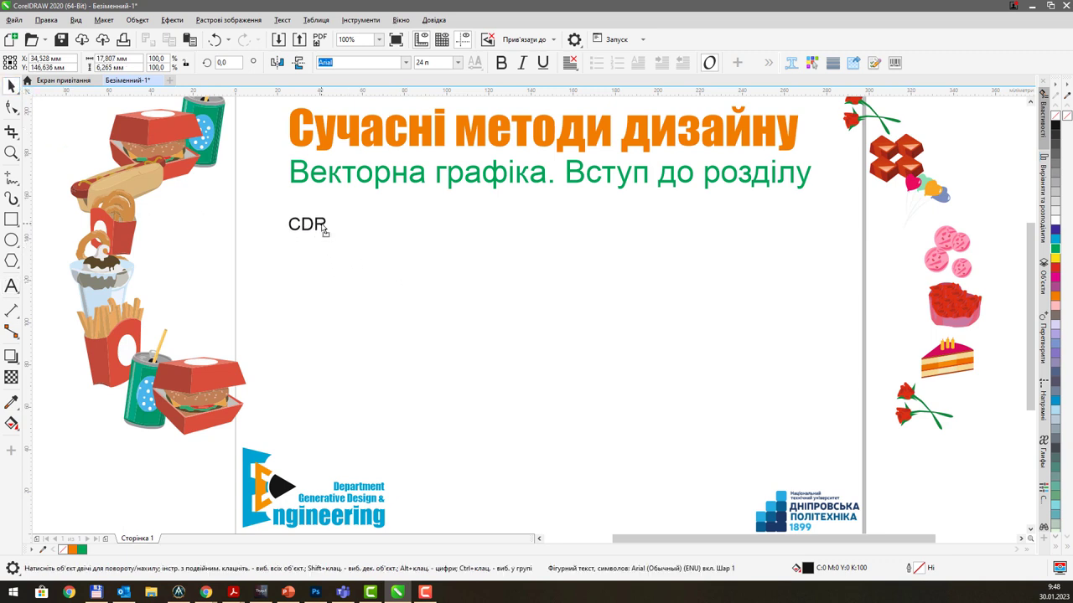
{"action": "left_click", "coordinate": [397, 241]}
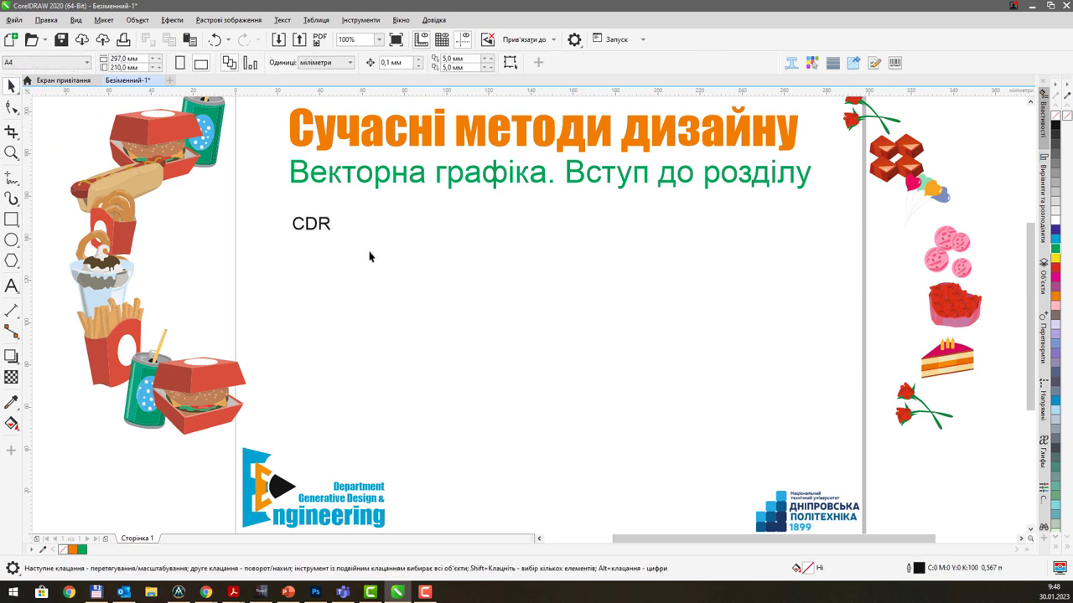
Enlarge the CDR text to about 100 pt and position it directly under the green subtitle
{"action": "left_click", "coordinate": [327, 228]}
{"action": "left_click_drag", "start_coordinate": [337, 235], "coordinate": [493, 289]}
{"action": "left_click_drag", "start_coordinate": [418, 243], "coordinate": [412, 226]}
{"action": "left_click_drag", "start_coordinate": [490, 272], "coordinate": [467, 258]}
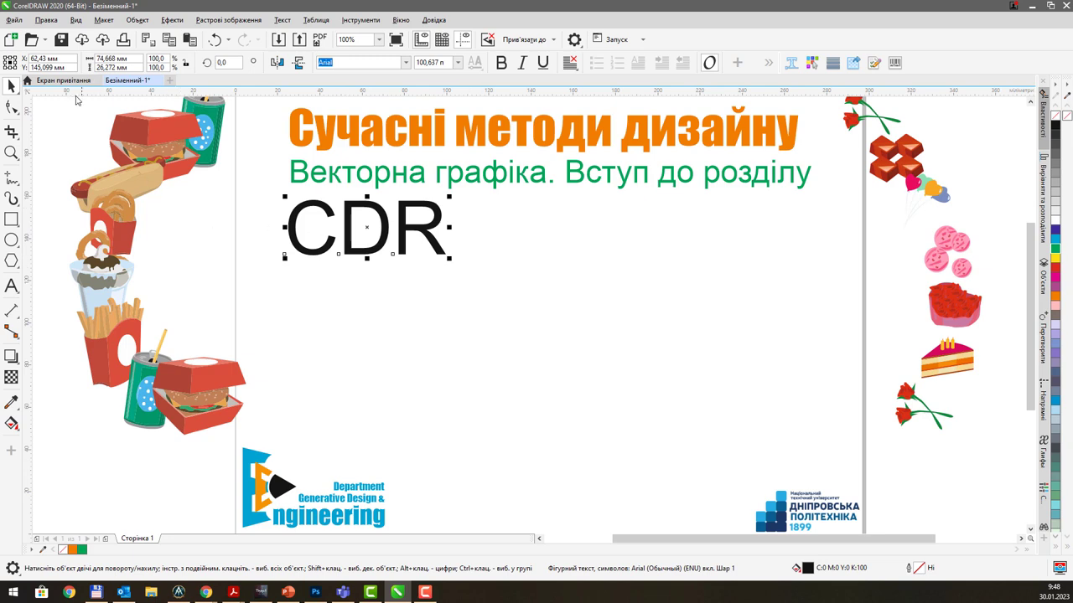
Examine the file formats available for exporting the CDR text, including the vector and raster types, without exporting
{"action": "left_click", "coordinate": [15, 20]}
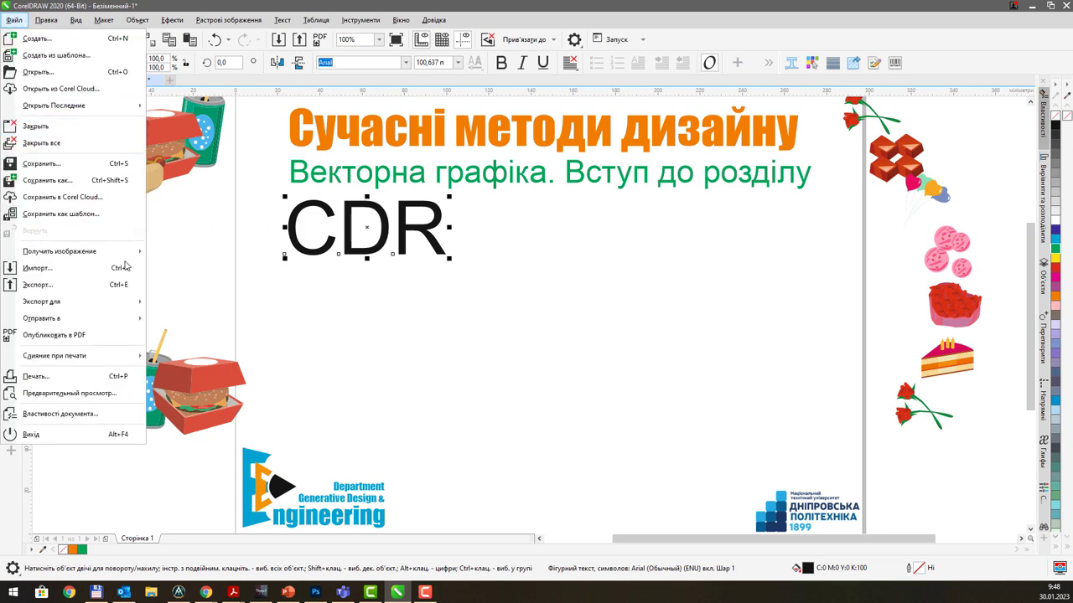
{"action": "left_click", "coordinate": [109, 291]}
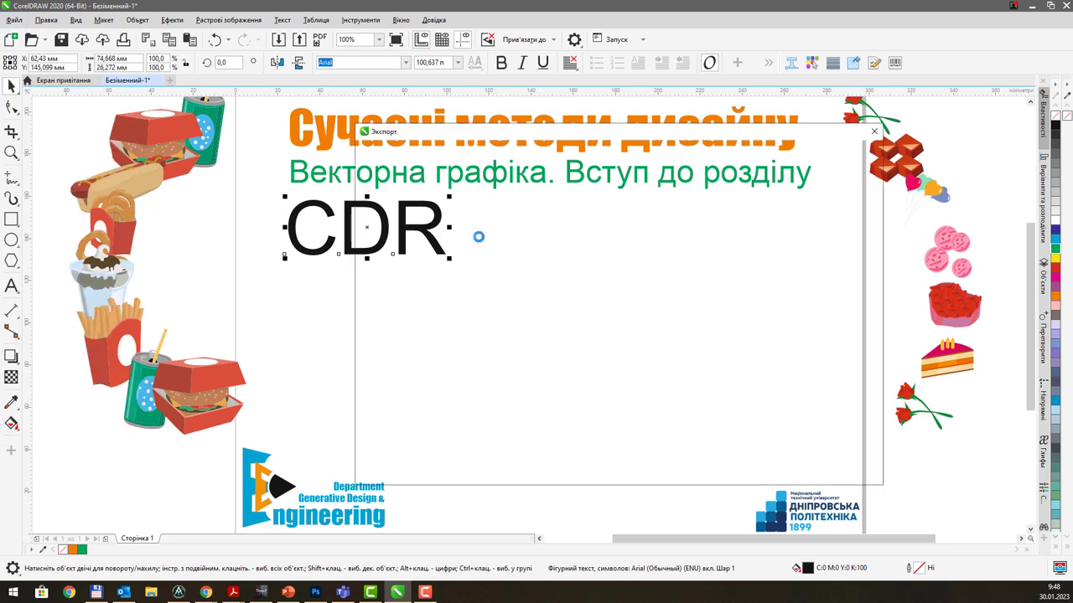
{"action": "left_click", "coordinate": [643, 399]}
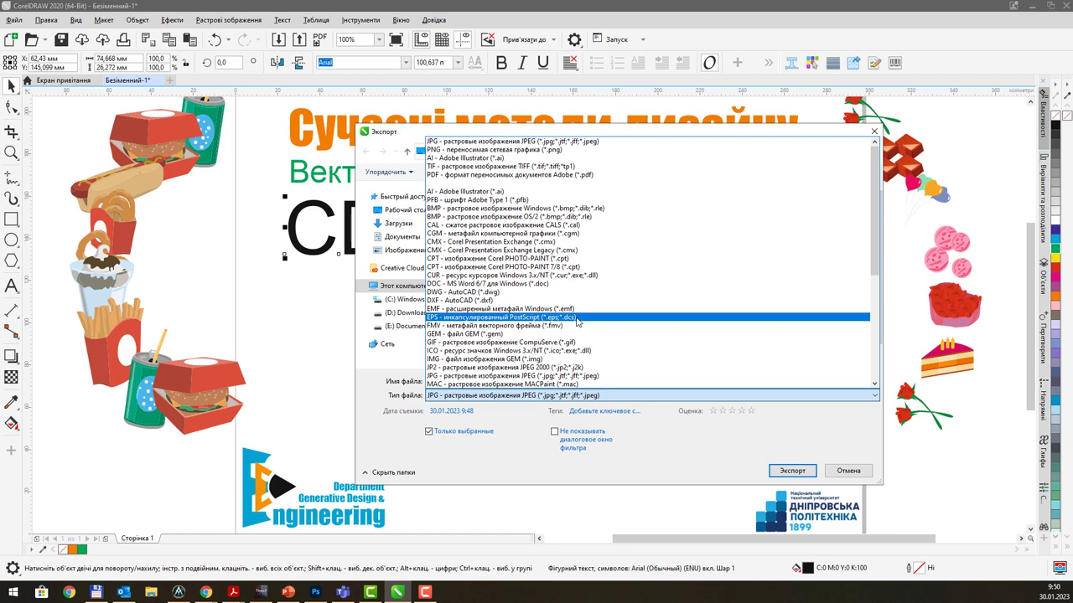
{"action": "scroll", "coordinate": [576, 322], "scroll_direction": "down", "scroll_amount": 2}
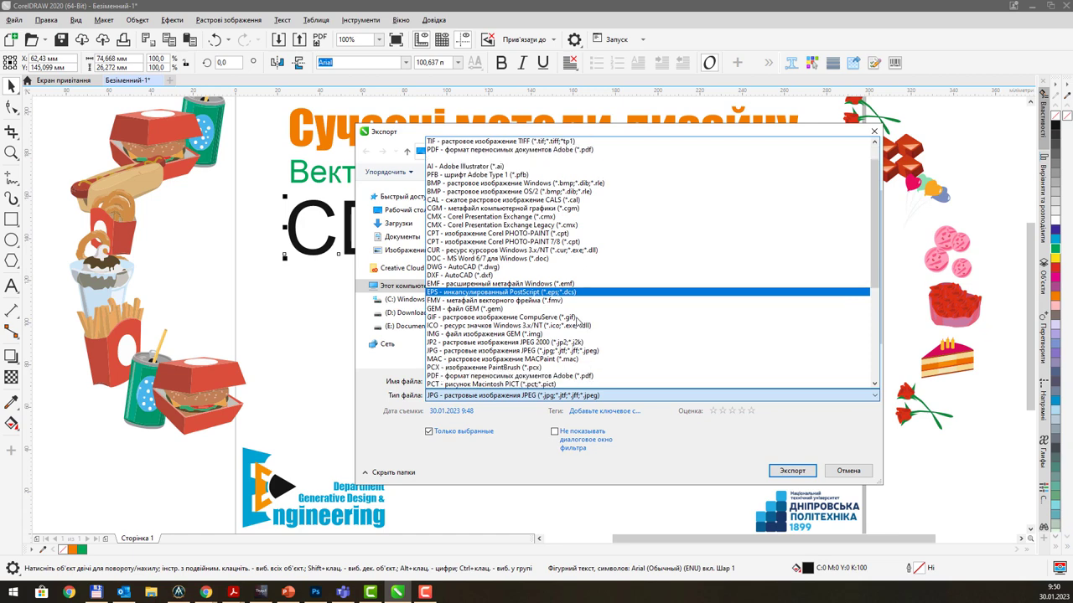
{"action": "scroll", "coordinate": [576, 322], "scroll_direction": "down", "scroll_amount": 2}
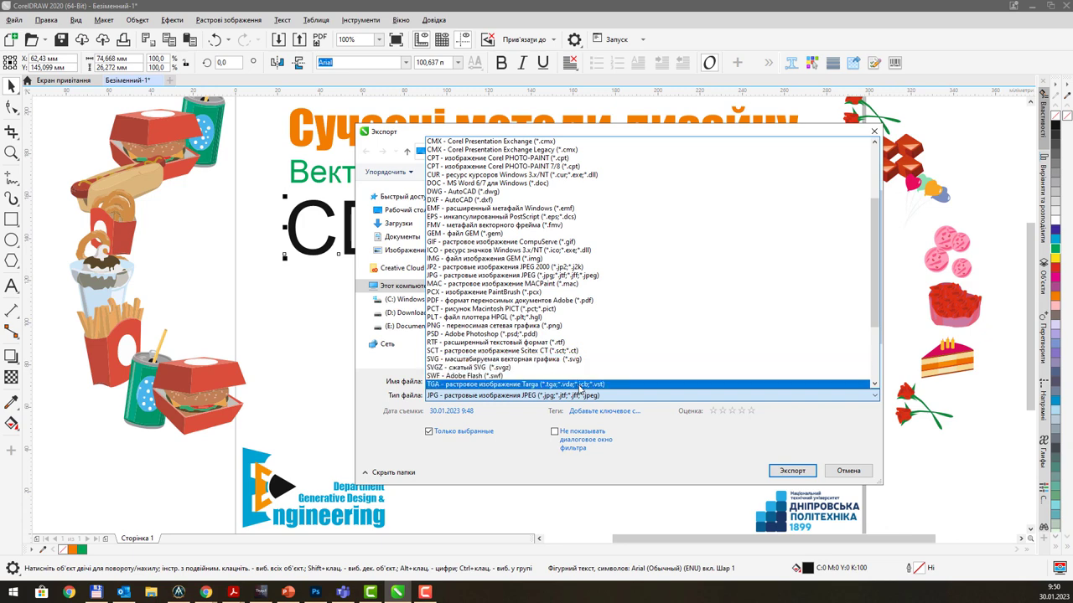
{"action": "scroll", "coordinate": [580, 388], "scroll_direction": "down", "scroll_amount": 2}
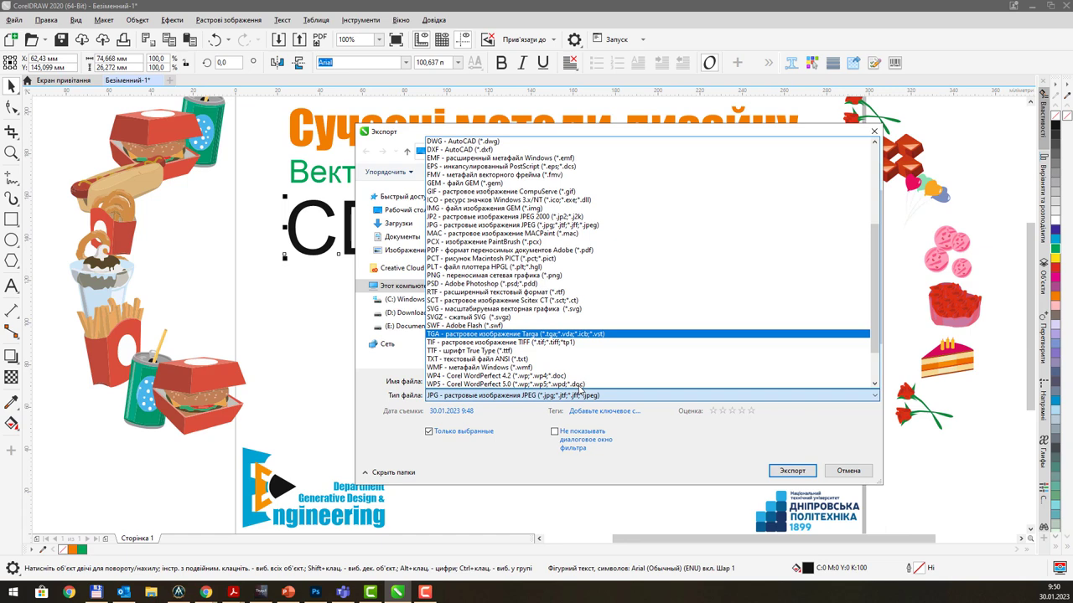
{"action": "scroll", "coordinate": [580, 388], "scroll_direction": "up", "scroll_amount": 1}
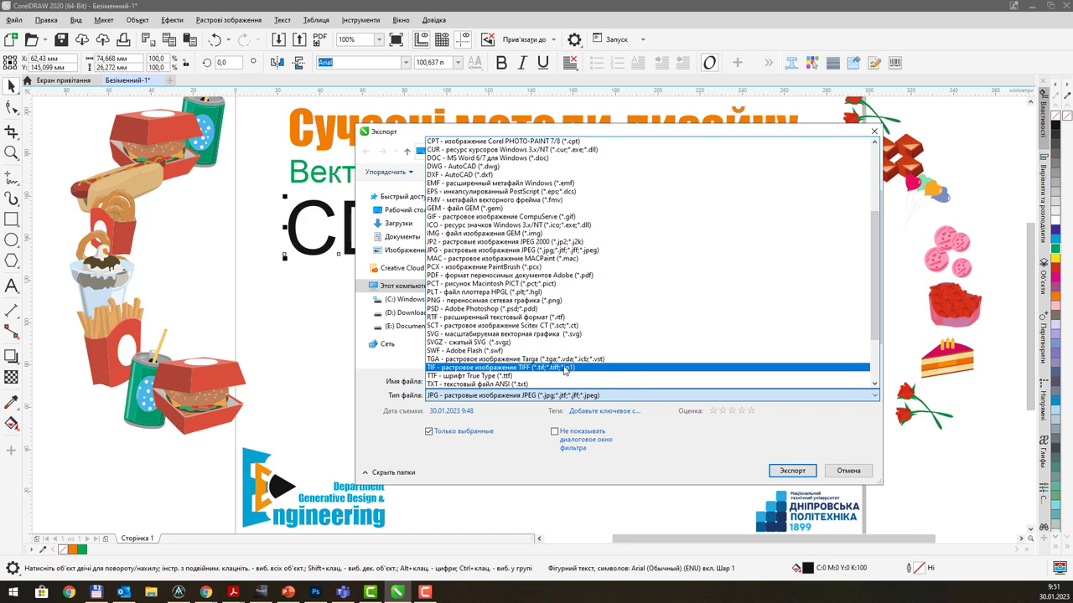
{"action": "left_click", "coordinate": [649, 496]}
{"action": "left_click", "coordinate": [858, 474]}
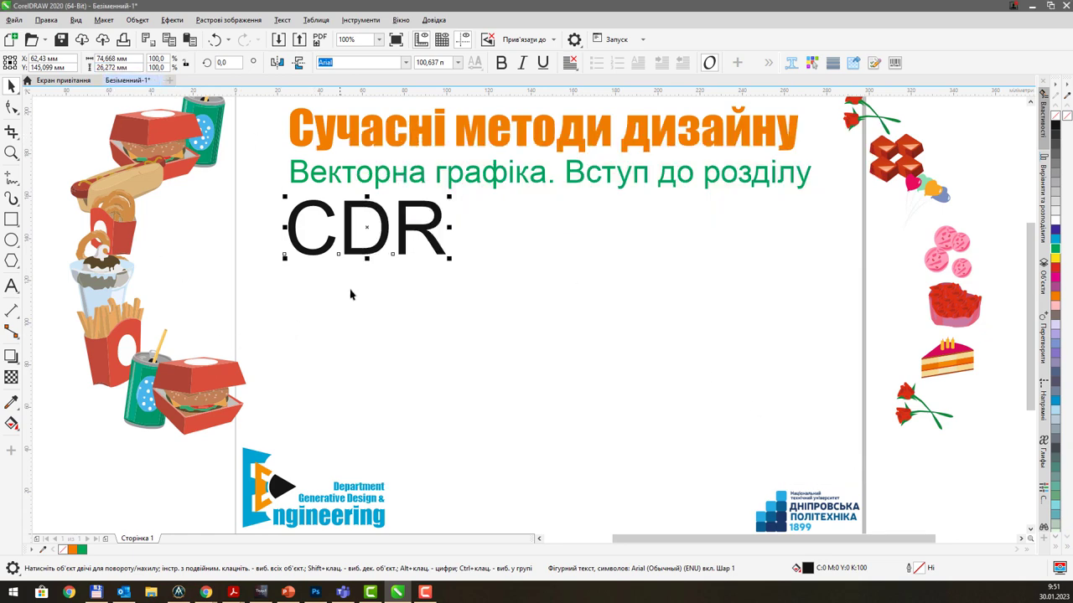
Scale the CDR text down to about 66 pt and align it with the start of the green subtitle
{"action": "left_click_drag", "start_coordinate": [450, 258], "coordinate": [417, 243]}
{"action": "key", "text": "ctrl+z"}
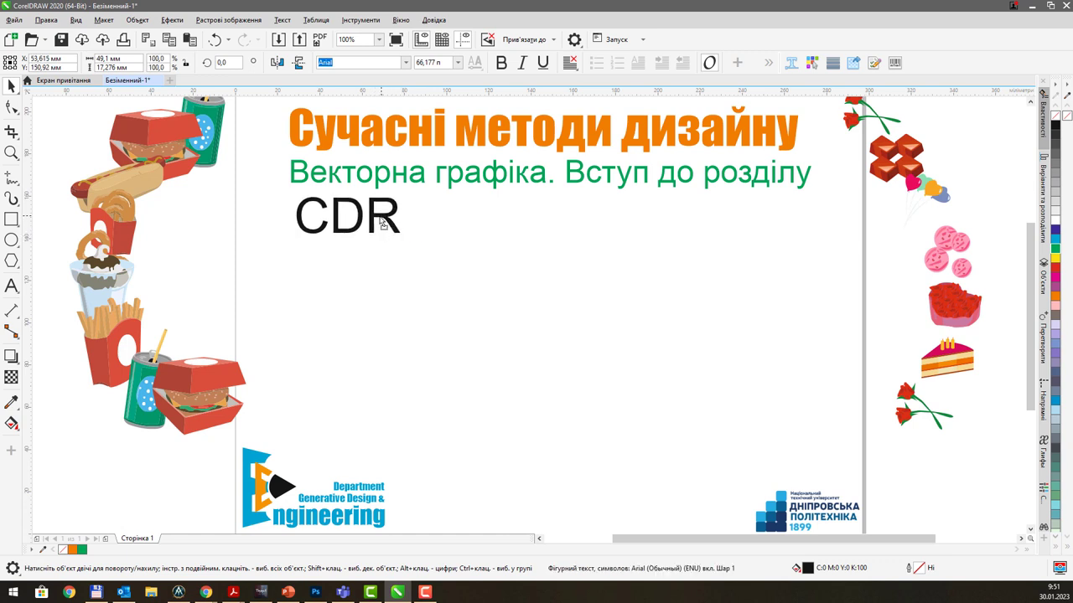
{"action": "key", "text": "ctrl+z"}
{"action": "left_click", "coordinate": [126, 99]}
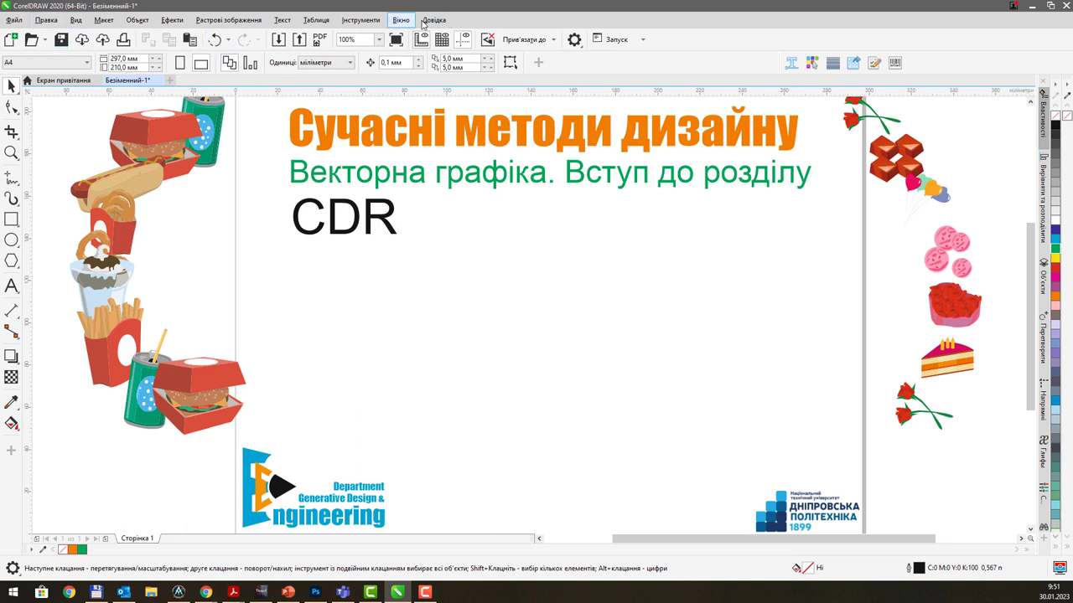
Examine the workspace presets and the list of dockers that can be shown or hidden
{"action": "left_click", "coordinate": [406, 21]}
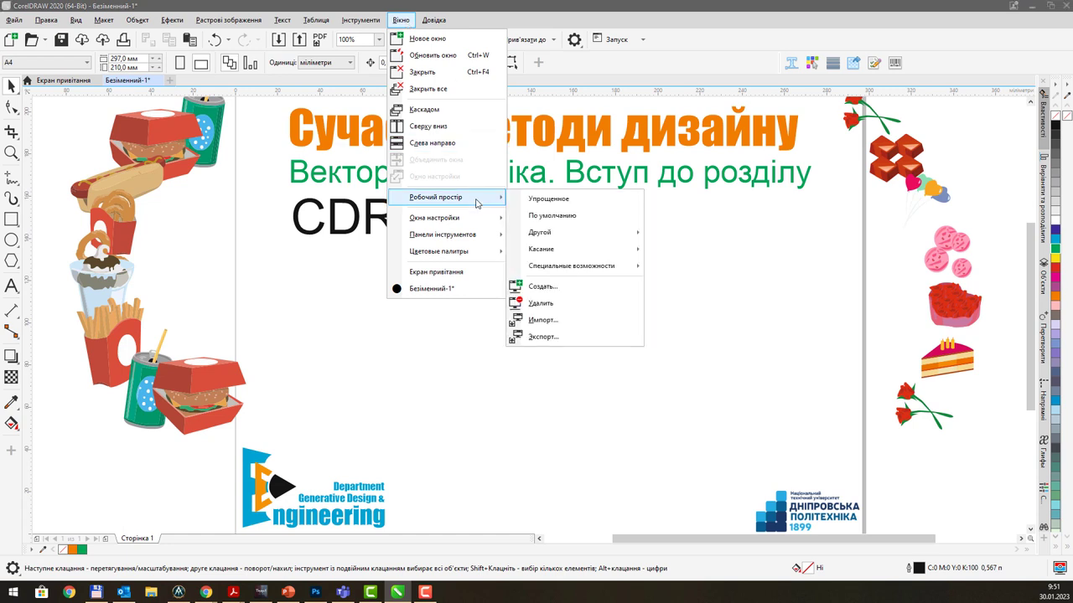
{"action": "mouse_move", "coordinate": [476, 224]}
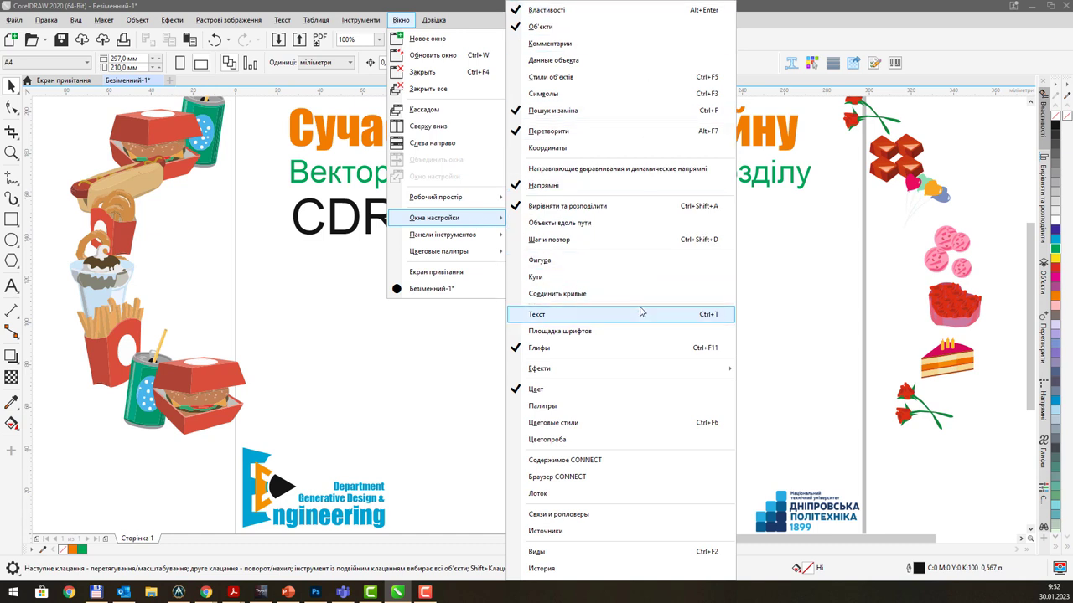
{"action": "left_click", "coordinate": [873, 15]}
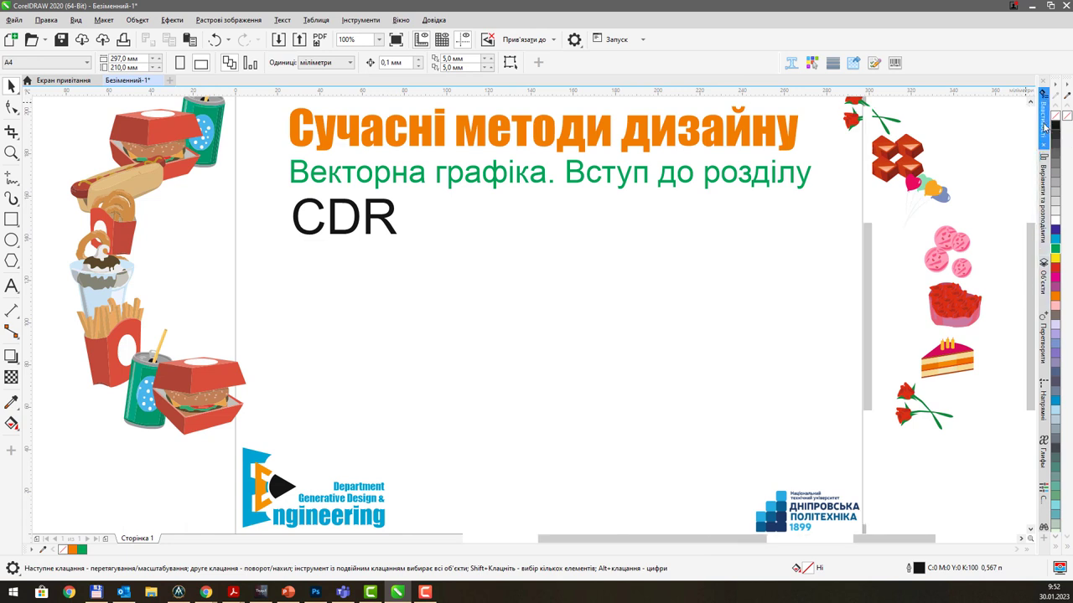
Expand the Властивості docker, collapse it and expand it again so its outline settings stay open
{"action": "left_click", "coordinate": [1044, 125]}
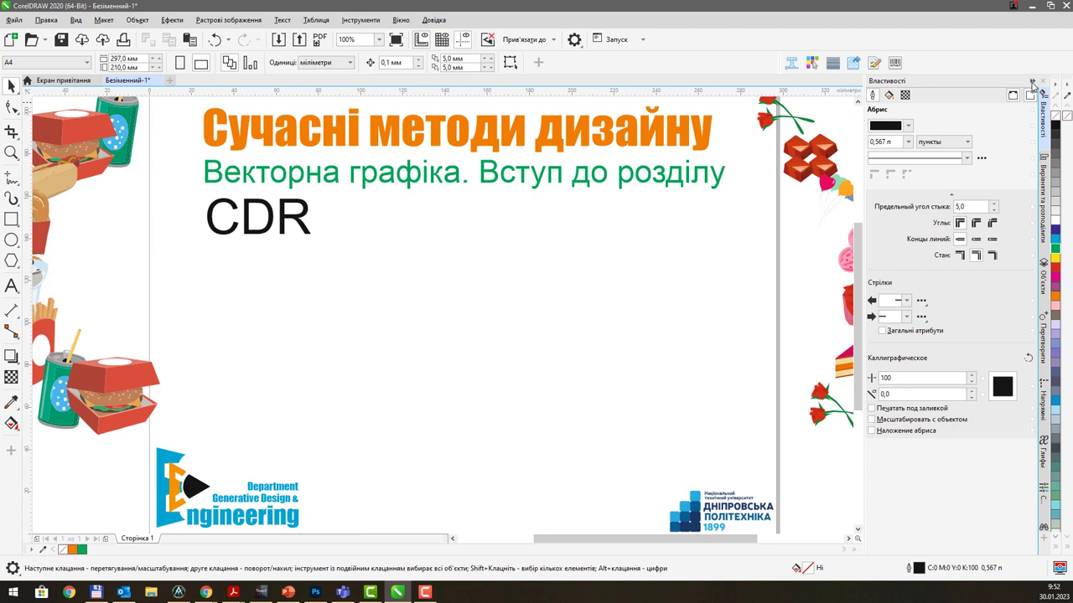
{"action": "left_click", "coordinate": [1032, 82]}
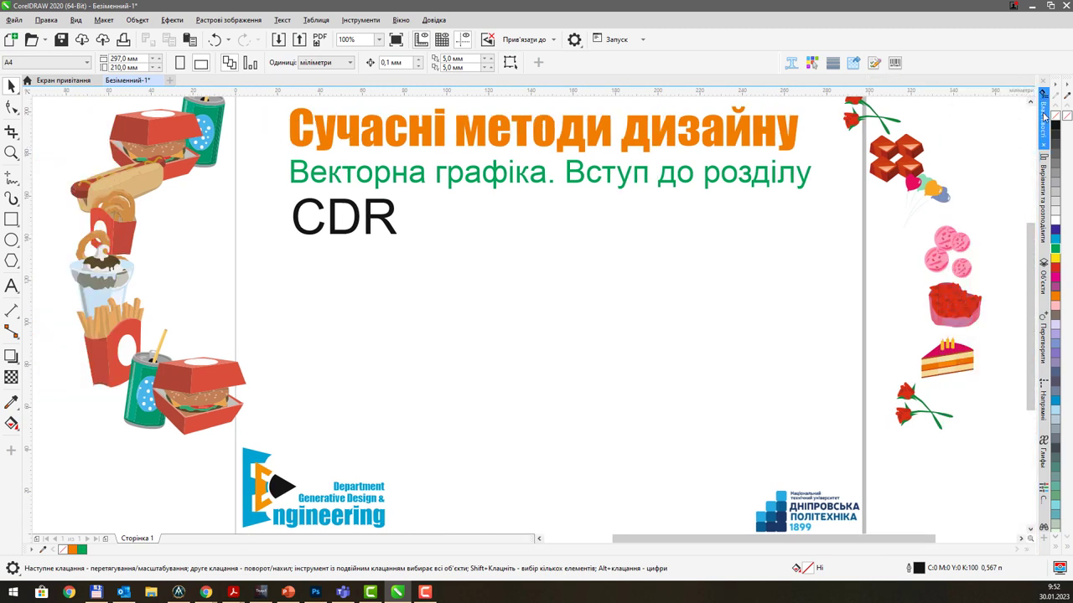
{"action": "mouse_move", "coordinate": [1039, 99]}
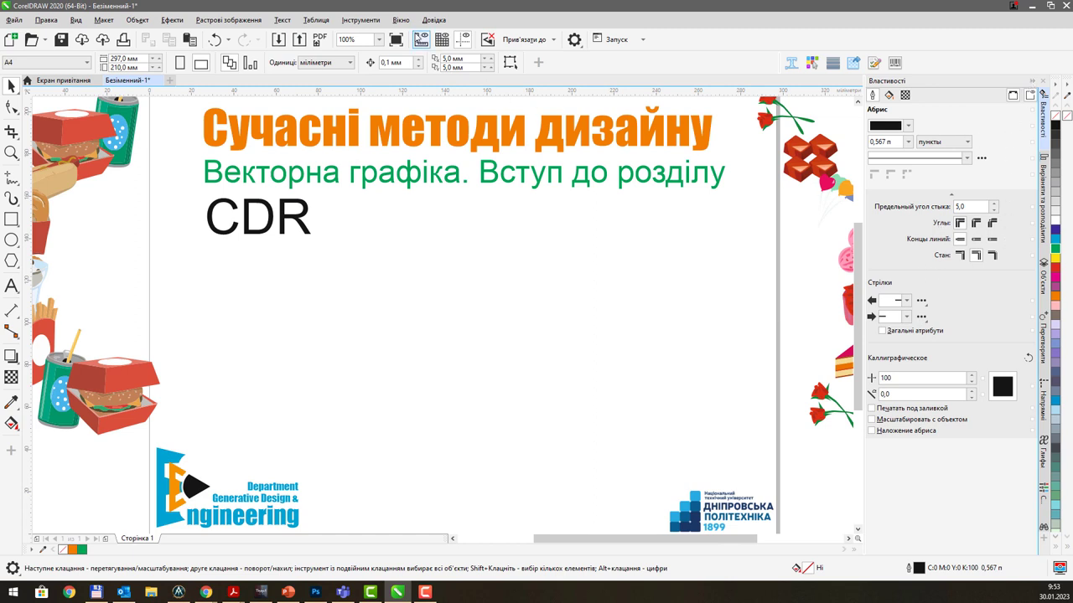
Examine the list of toolbars and the colour palette commands
{"action": "left_click", "coordinate": [404, 20]}
{"action": "mouse_move", "coordinate": [455, 221]}
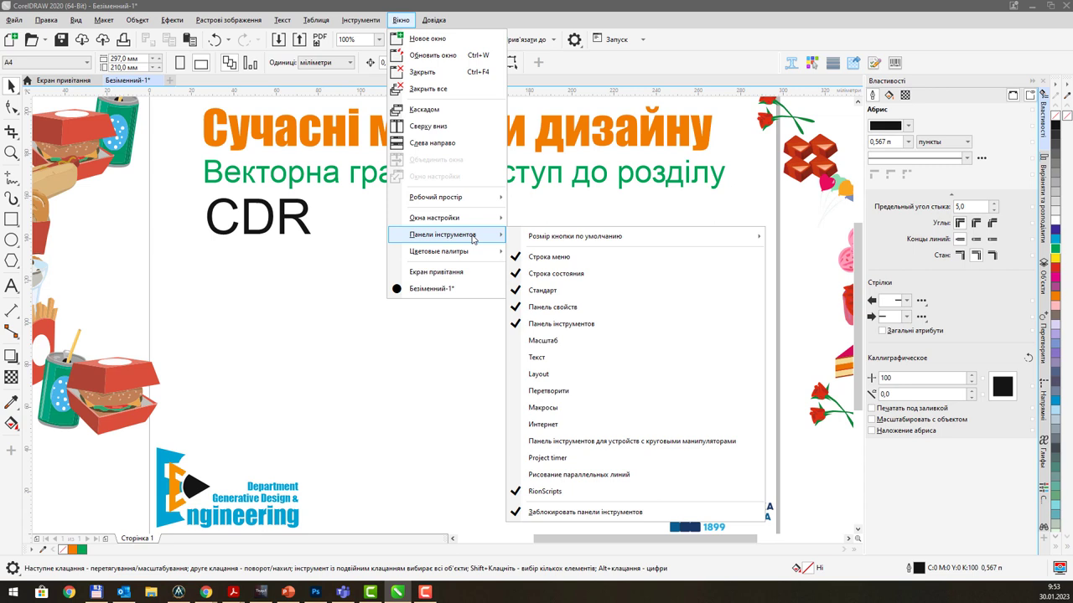
{"action": "mouse_move", "coordinate": [172, 19]}
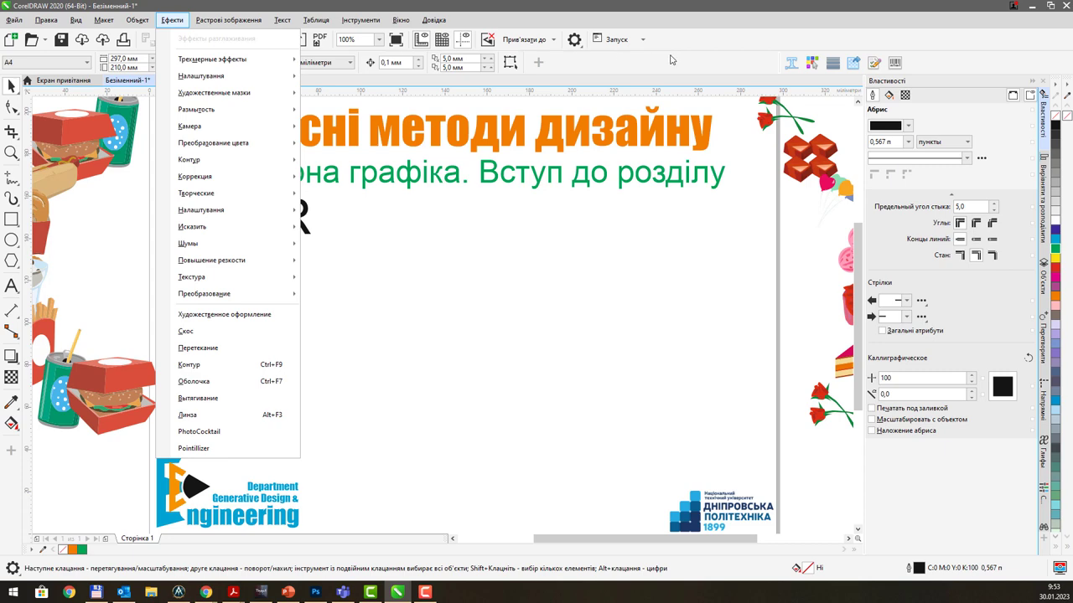
{"action": "mouse_move", "coordinate": [434, 19]}
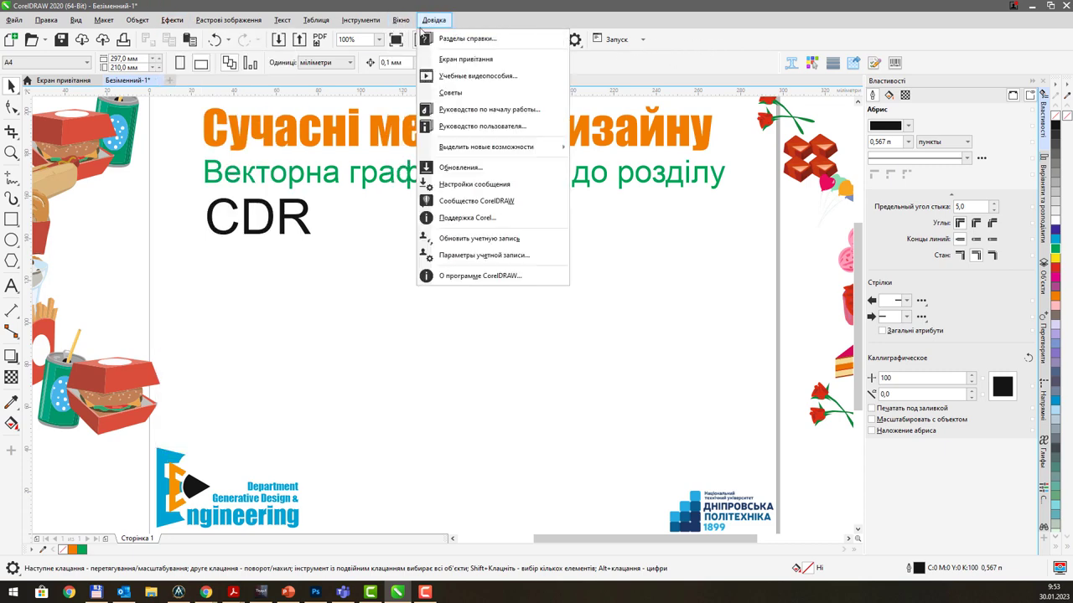
{"action": "mouse_move", "coordinate": [401, 19]}
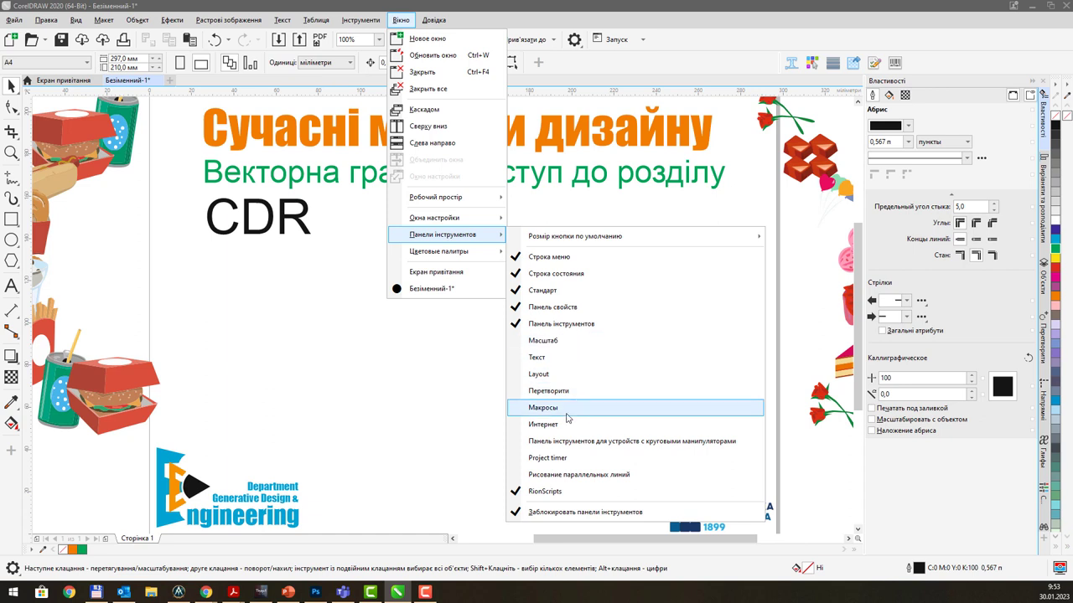
{"action": "mouse_move", "coordinate": [473, 258]}
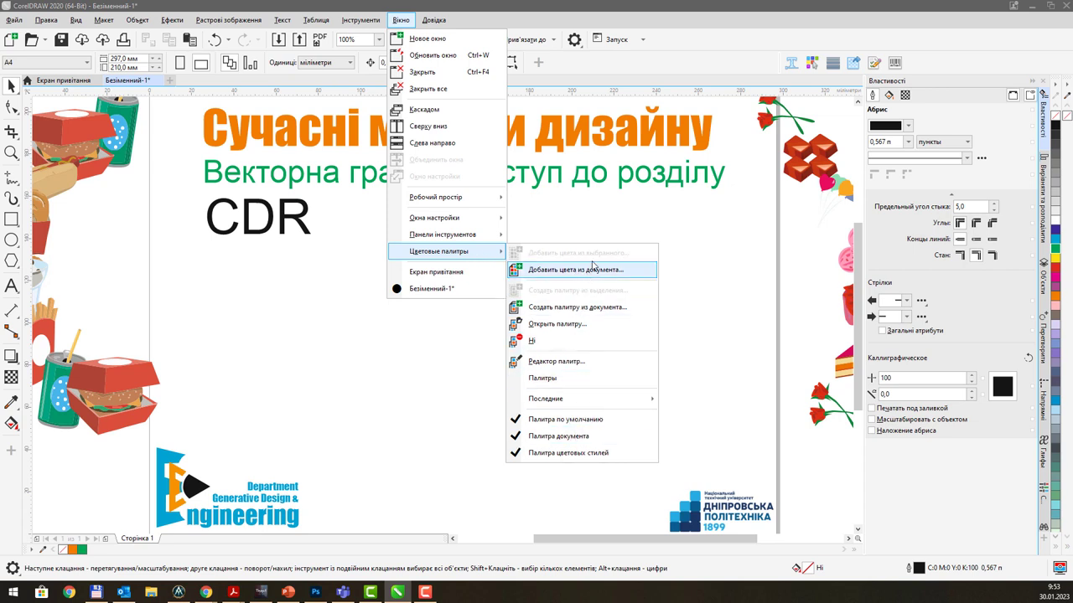
View the welcome screen and return to the Безіменний-1 document
{"action": "left_click", "coordinate": [457, 272]}
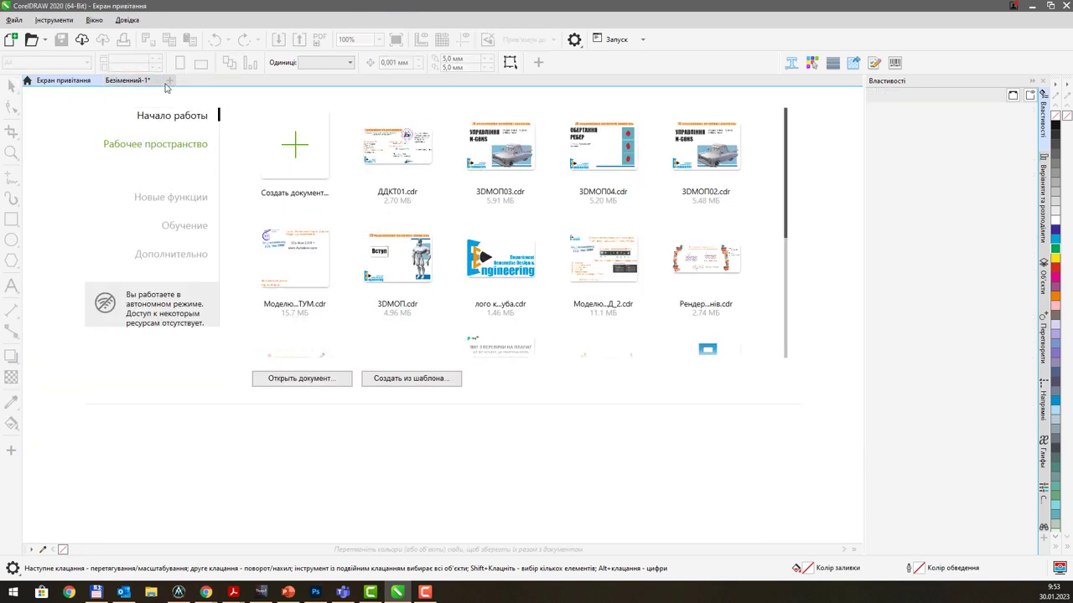
{"action": "left_click", "coordinate": [135, 81]}
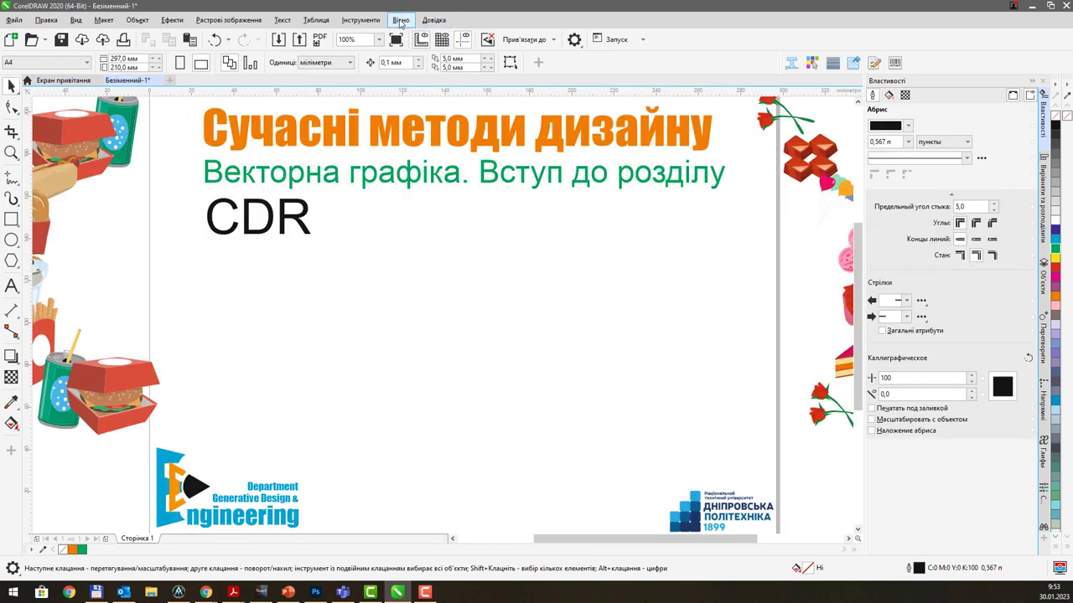
Open the CorelDRAW program options and move the Параметры dialog over the document
{"action": "left_click", "coordinate": [400, 20]}
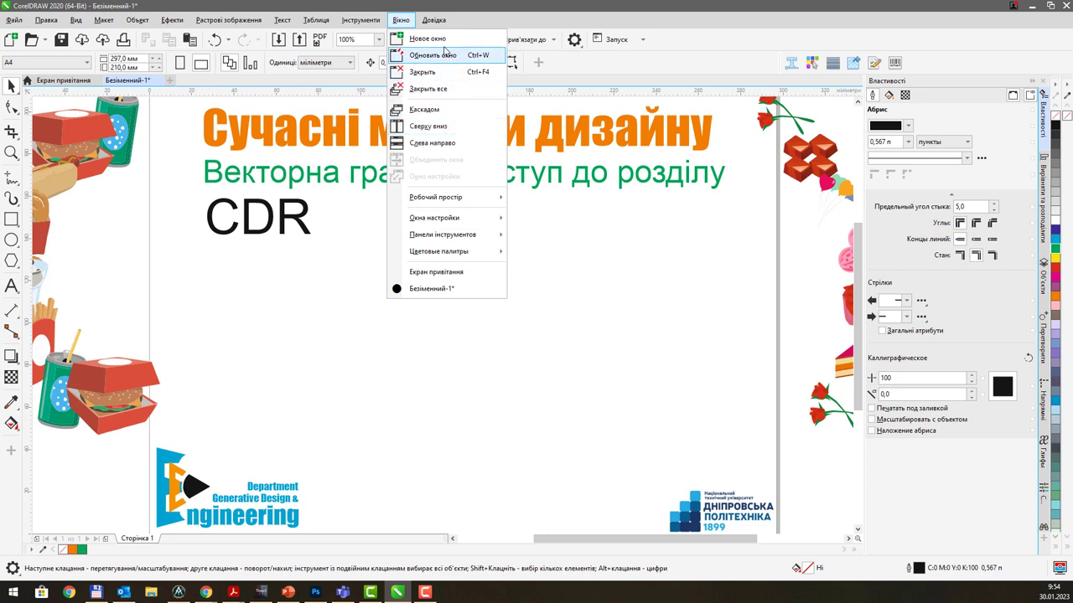
{"action": "mouse_move", "coordinate": [360, 23]}
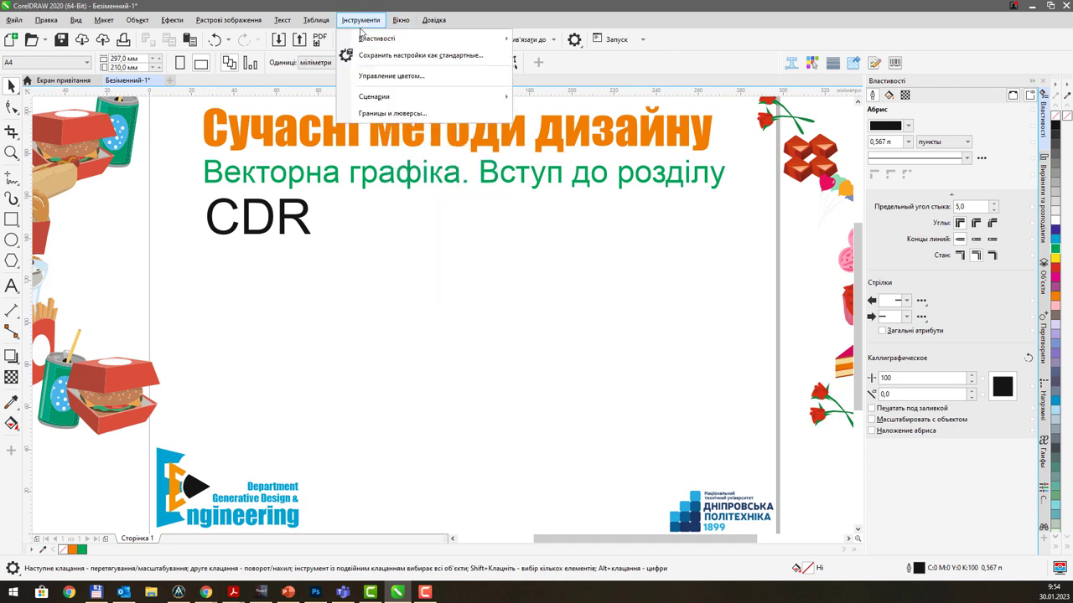
{"action": "mouse_move", "coordinate": [368, 43]}
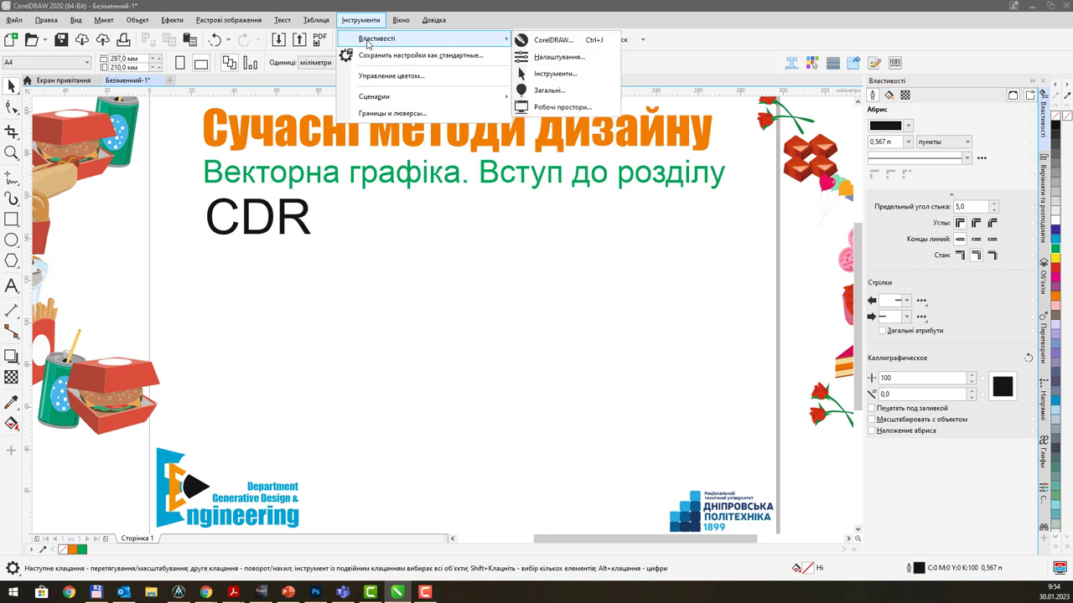
{"action": "left_click", "coordinate": [567, 42]}
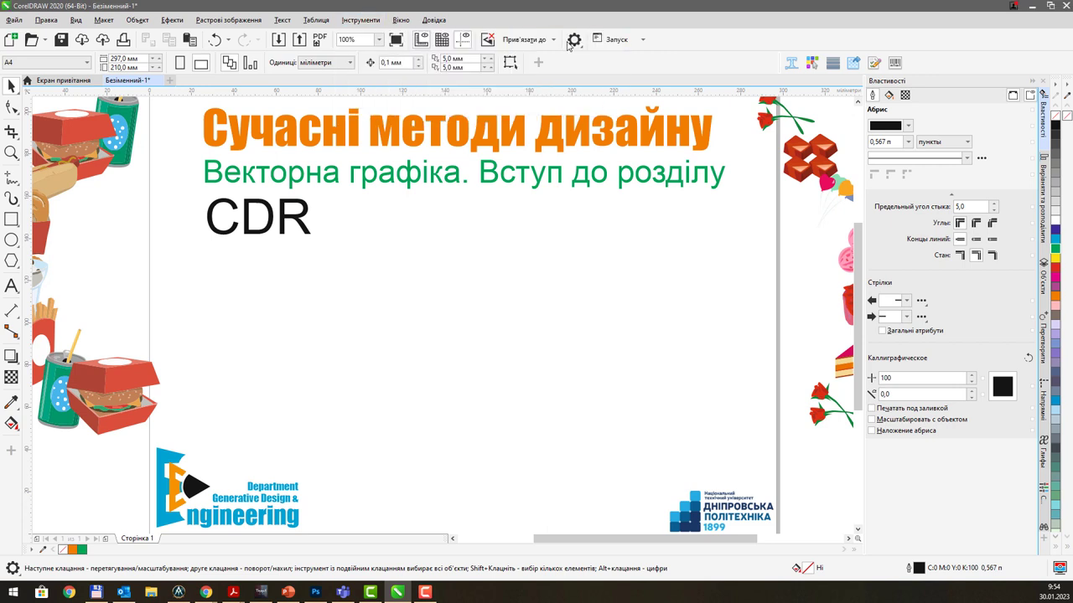
{"action": "left_click_drag", "start_coordinate": [537, 107], "coordinate": [477, 104]}
Look through the CorelDRAW option pages from Режим планшета to VBA, including nodes, PowerClip, snapping, text, pen and warning settings
{"action": "left_click", "coordinate": [302, 148]}
{"action": "left_click", "coordinate": [298, 171]}
{"action": "left_click", "coordinate": [303, 182]}
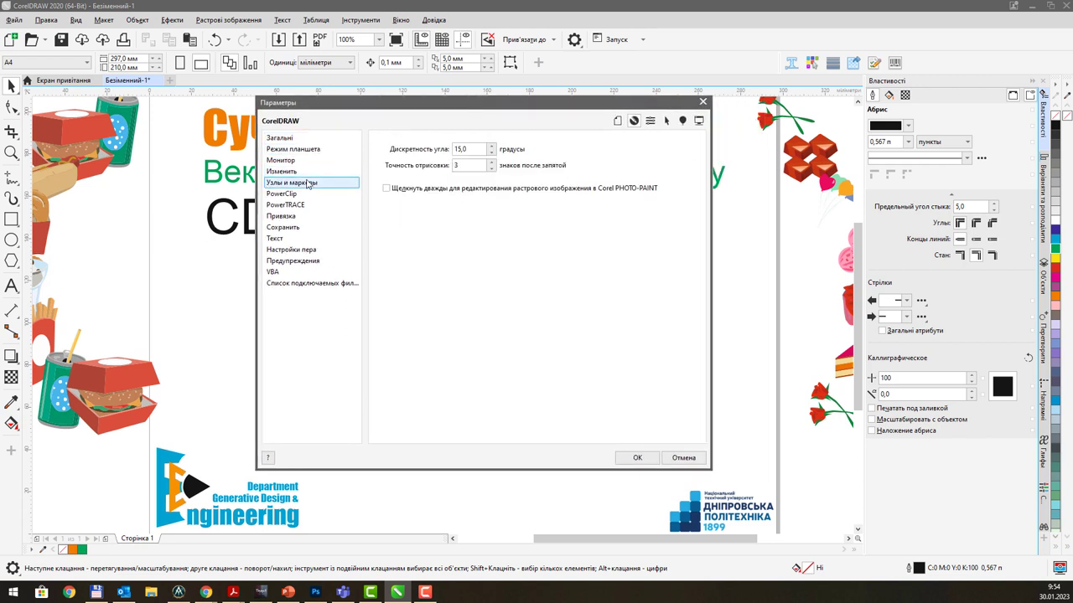
{"action": "left_click", "coordinate": [304, 195]}
{"action": "left_click", "coordinate": [303, 217]}
{"action": "left_click", "coordinate": [302, 240]}
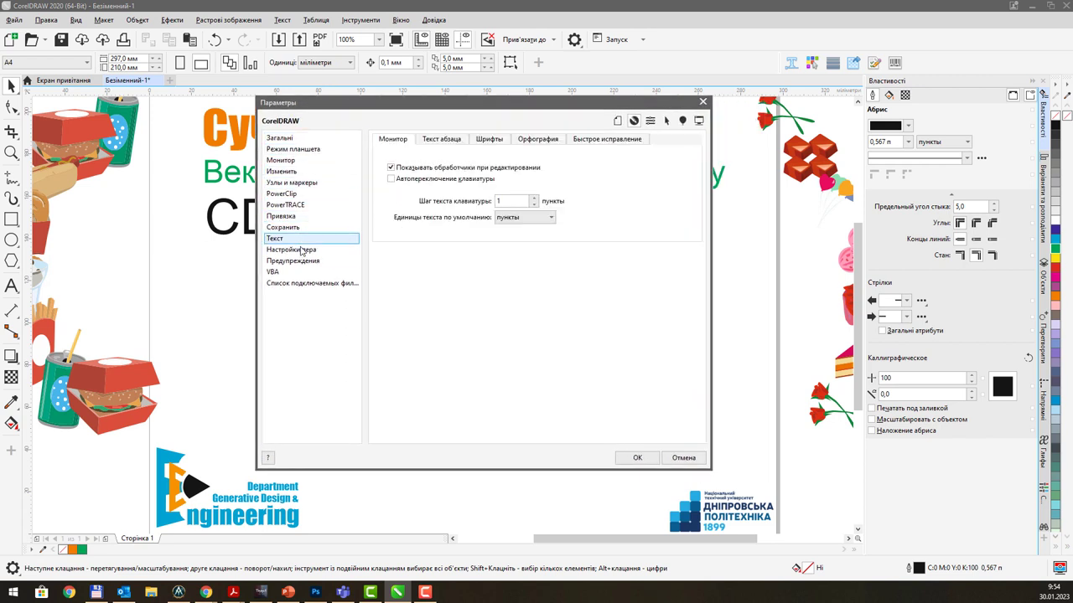
{"action": "left_click", "coordinate": [303, 250]}
{"action": "left_click", "coordinate": [304, 263]}
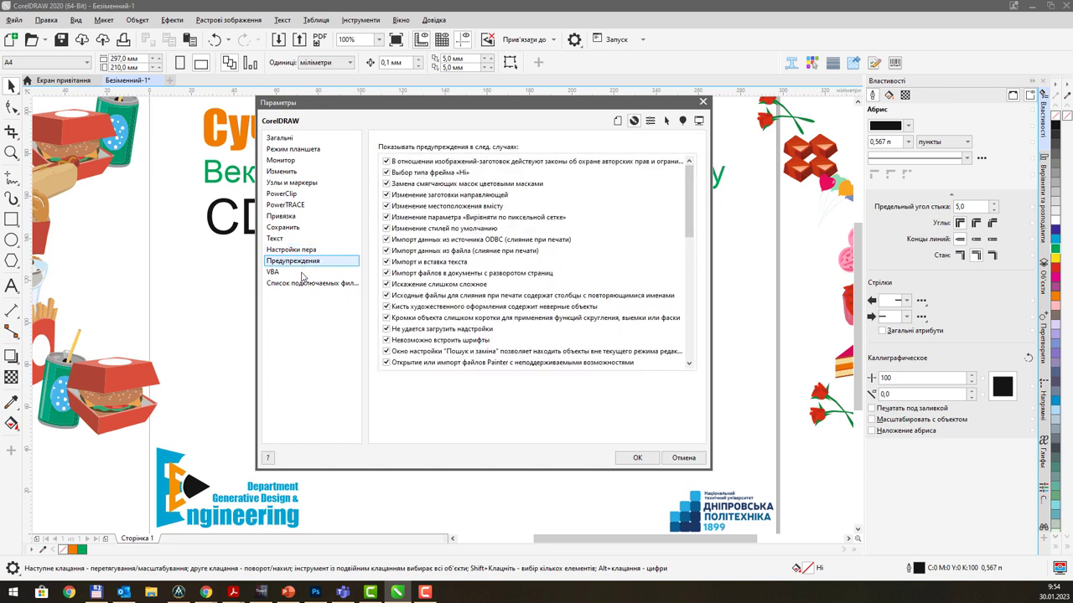
{"action": "left_click", "coordinate": [304, 272]}
Examine the general CorelDRAW options and the choices for what opens at startup
{"action": "left_click", "coordinate": [309, 140]}
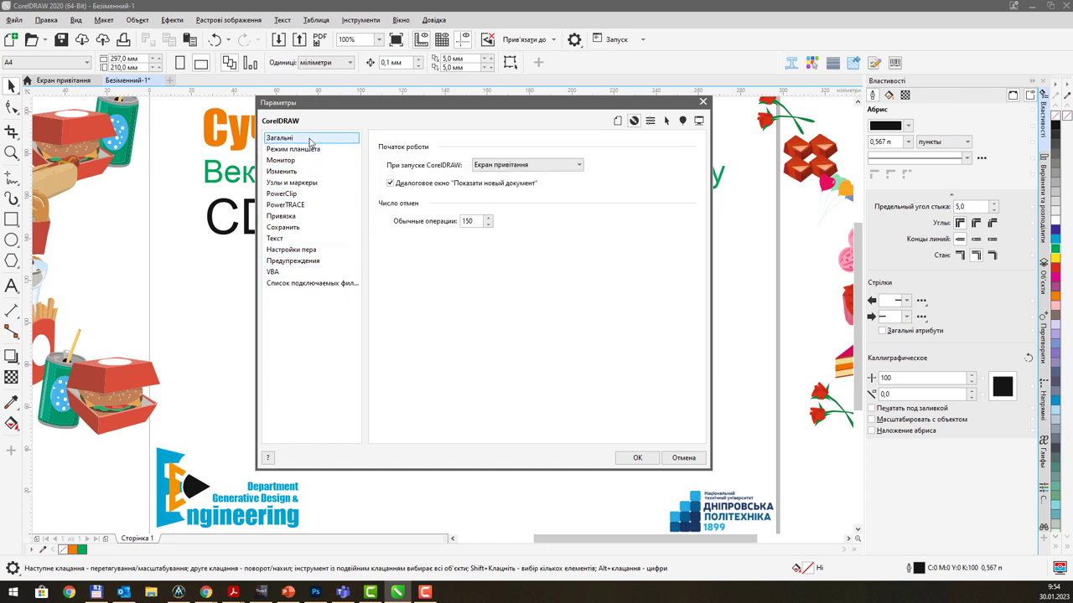
{"action": "left_click", "coordinate": [550, 167]}
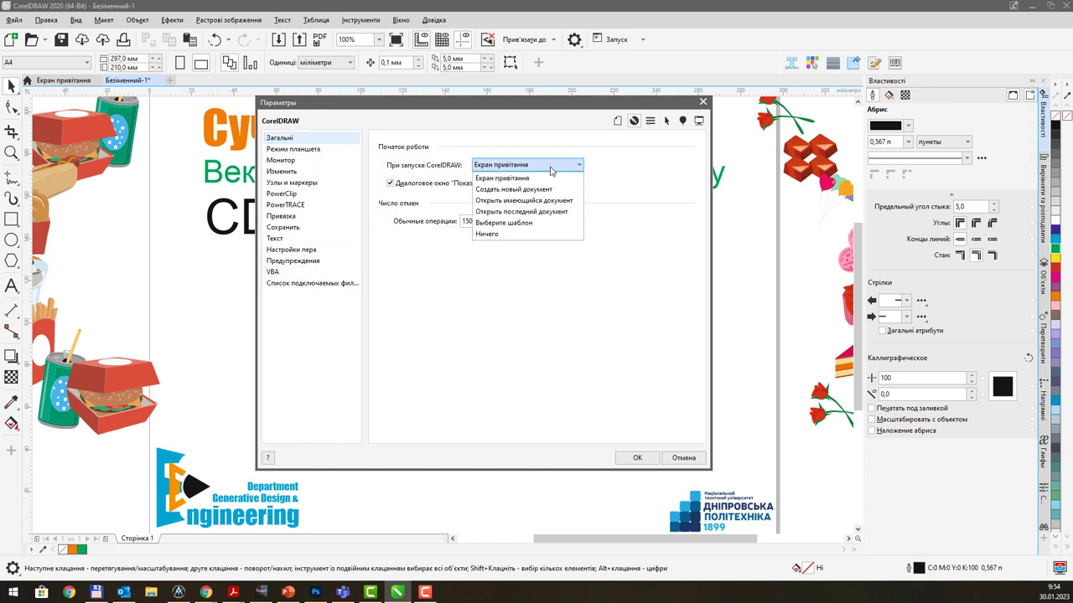
{"action": "left_click", "coordinate": [551, 166]}
Examine the tablet mode, display, nodes and handles, PowerClip, PowerTRACE and snapping settings of the CorelDRAW options
{"action": "left_click", "coordinate": [293, 149]}
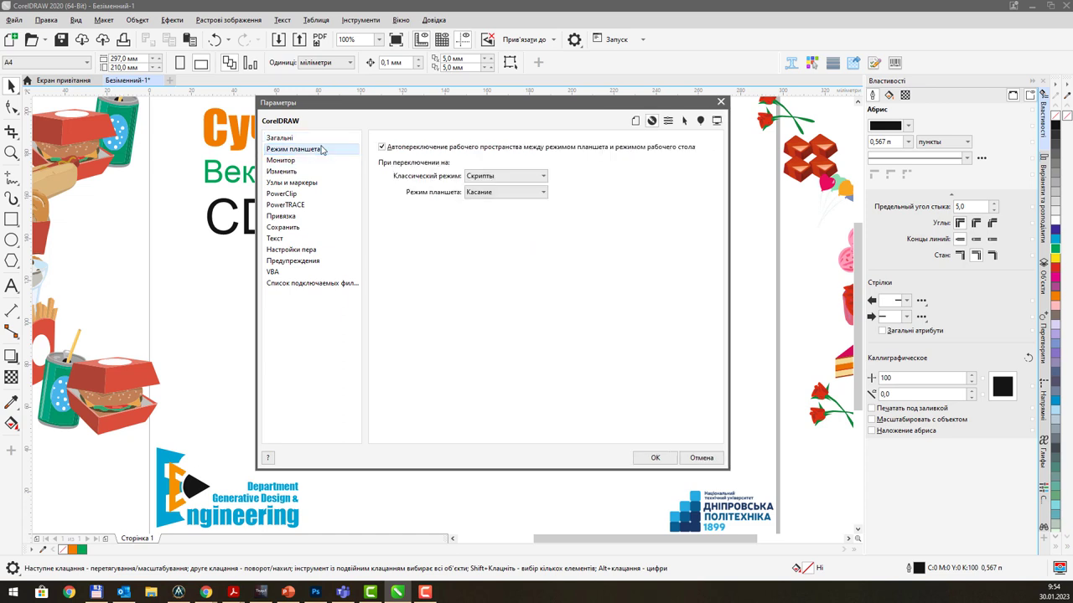
{"action": "left_click", "coordinate": [335, 162]}
{"action": "left_click", "coordinate": [300, 183]}
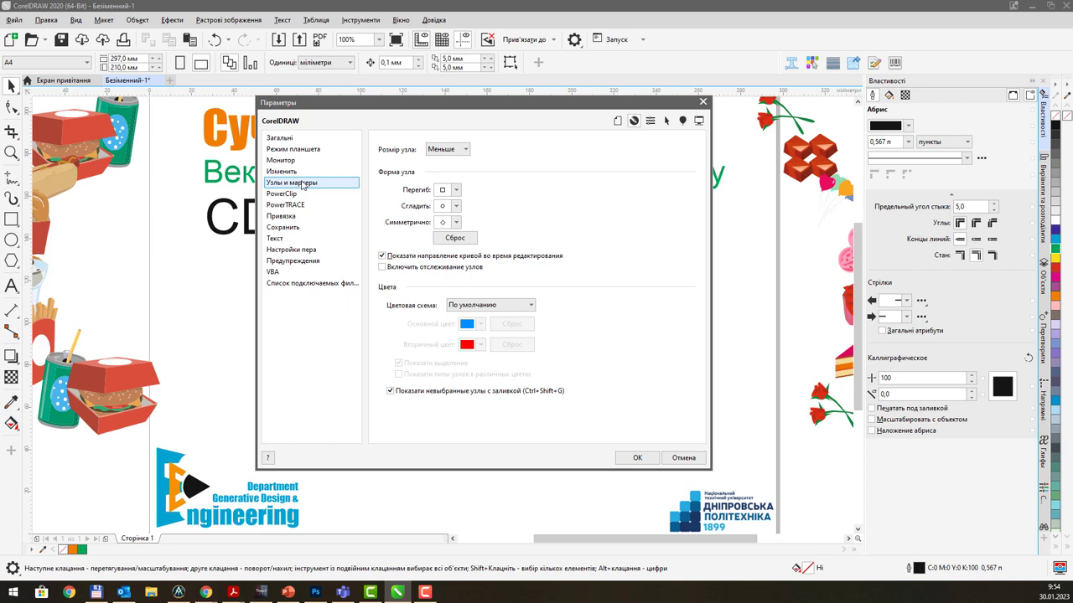
{"action": "left_click", "coordinate": [303, 195]}
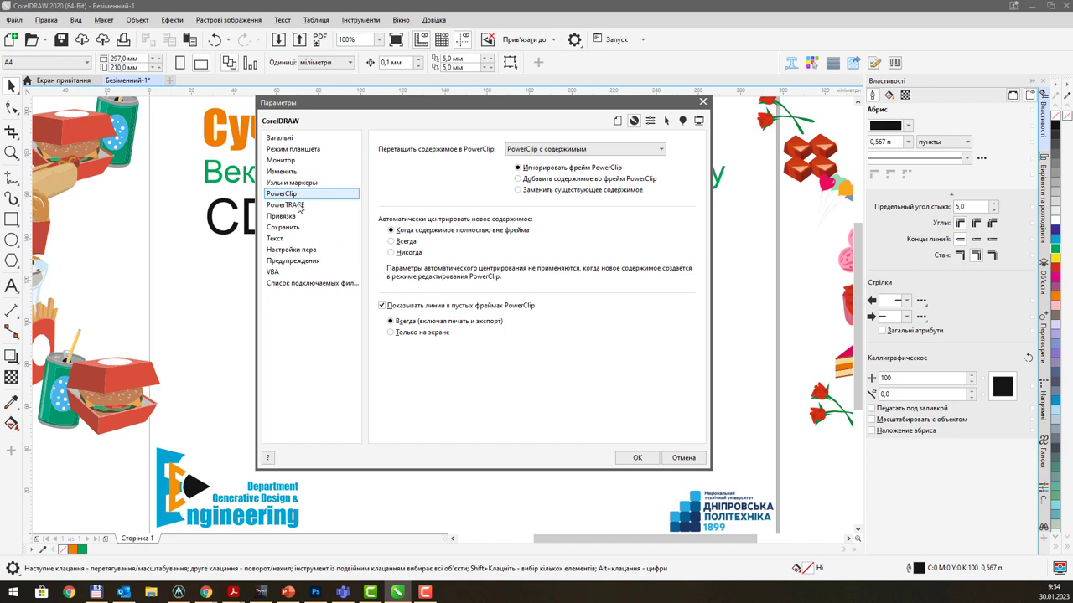
{"action": "left_click", "coordinate": [300, 205]}
{"action": "left_click", "coordinate": [298, 216]}
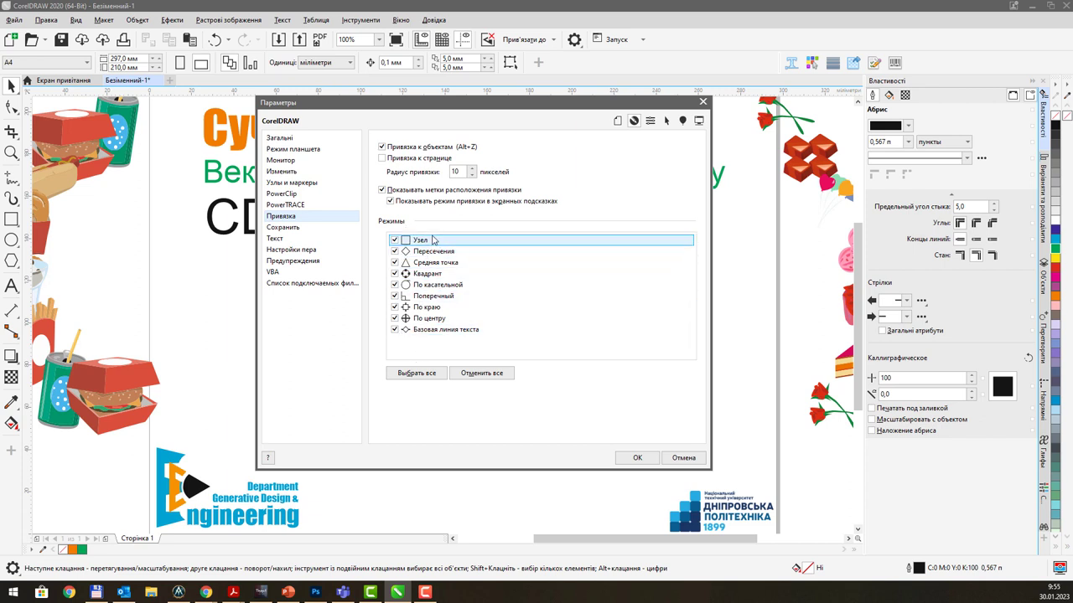
Examine the backup, autosave and font embedding settings on the Сохранить page of the CorelDRAW options
{"action": "left_click", "coordinate": [301, 229]}
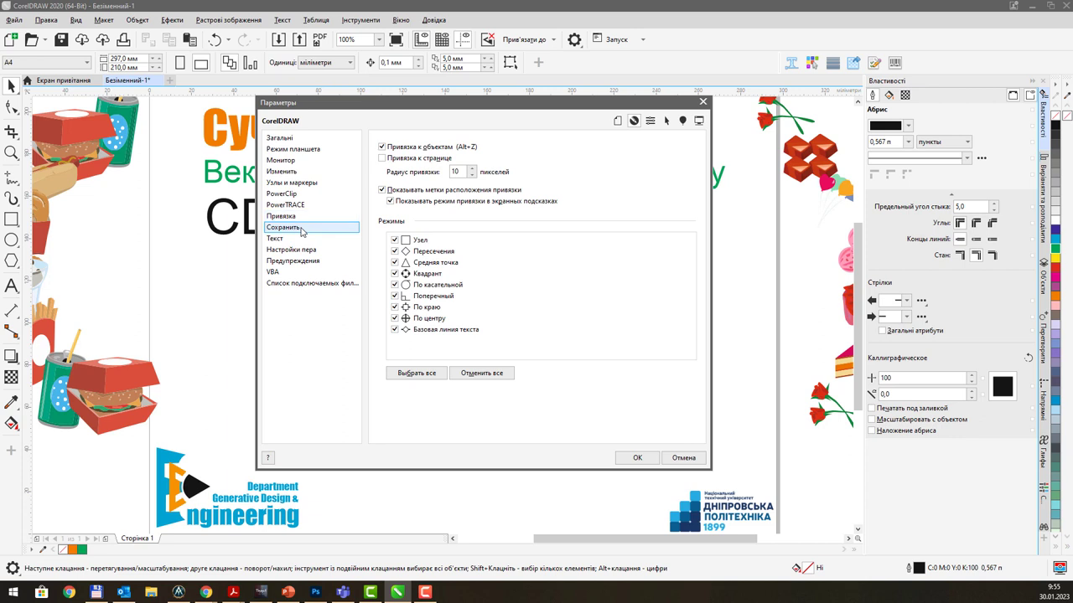
{"action": "left_click", "coordinate": [298, 239]}
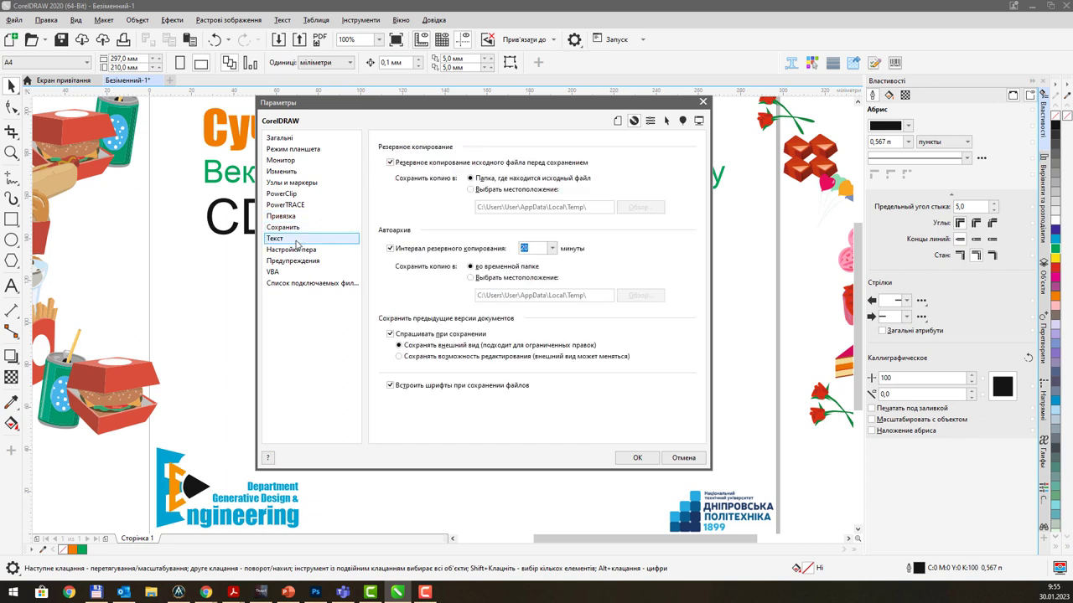
{"action": "left_click", "coordinate": [298, 228]}
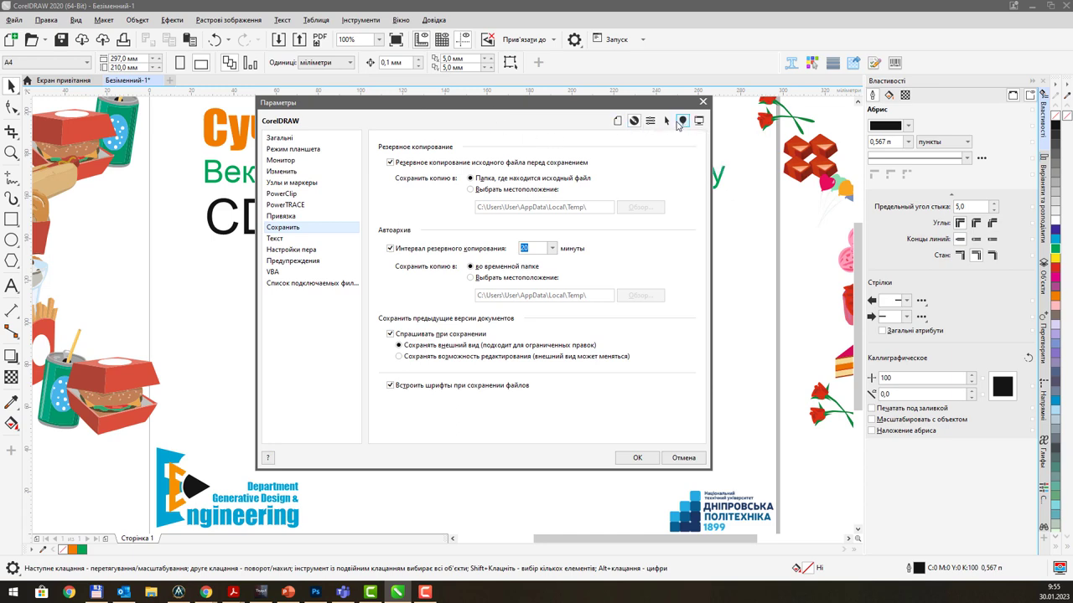
Examine the document options for page size, background, guidelines, grid and rulers, and return to the general page
{"action": "left_click", "coordinate": [619, 122]}
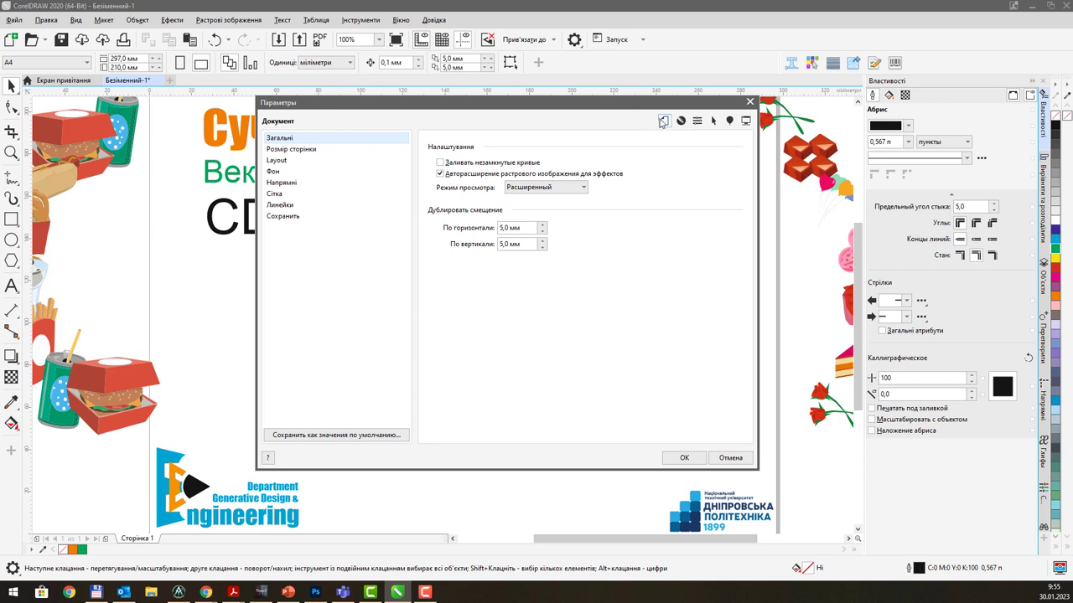
{"action": "left_click", "coordinate": [306, 150]}
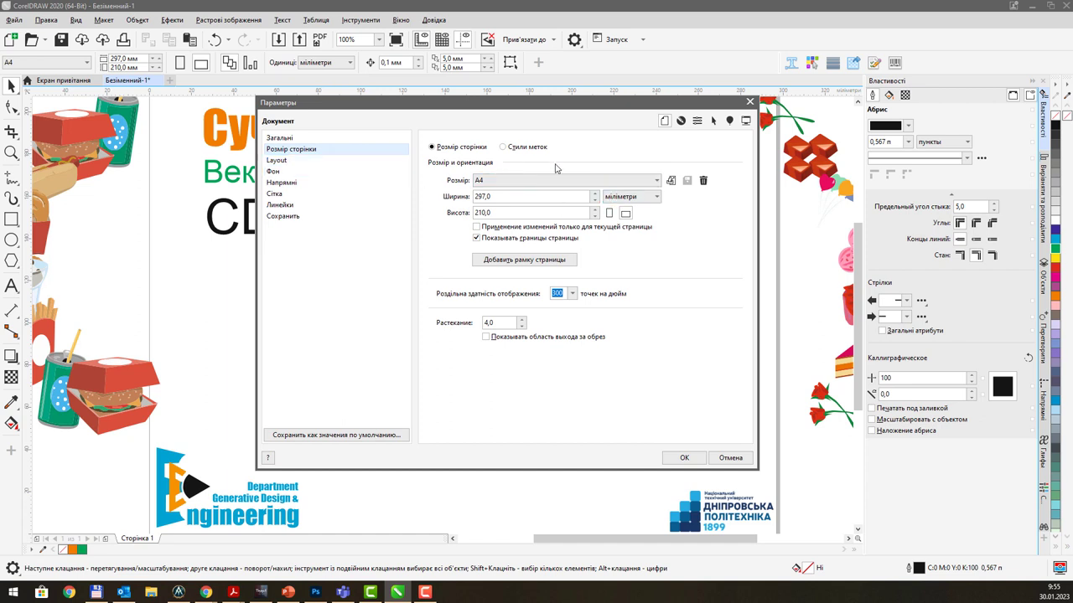
{"action": "left_click", "coordinate": [303, 182]}
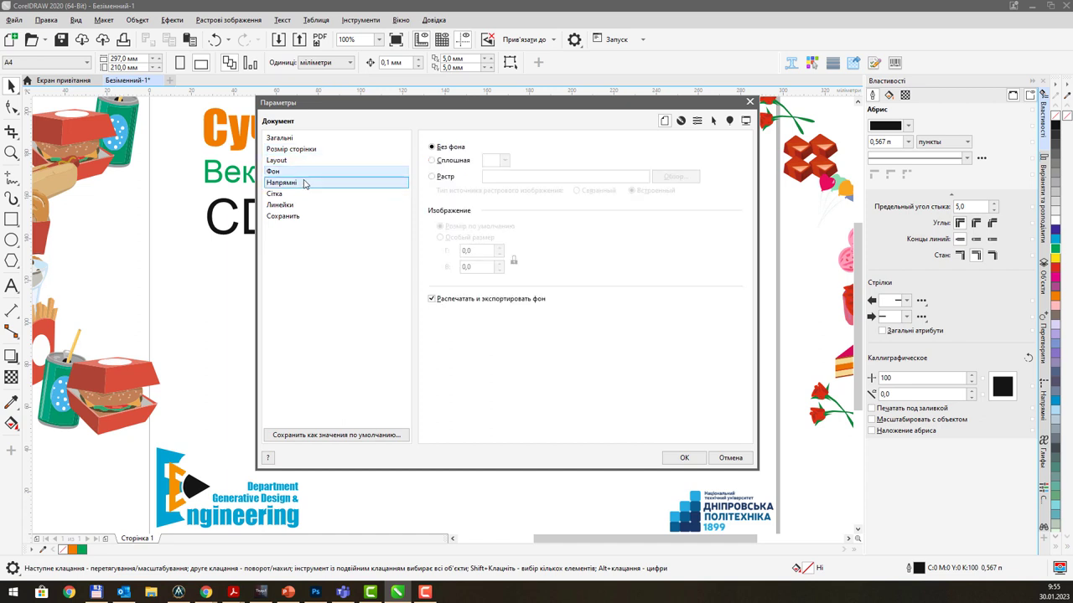
{"action": "left_click", "coordinate": [312, 194]}
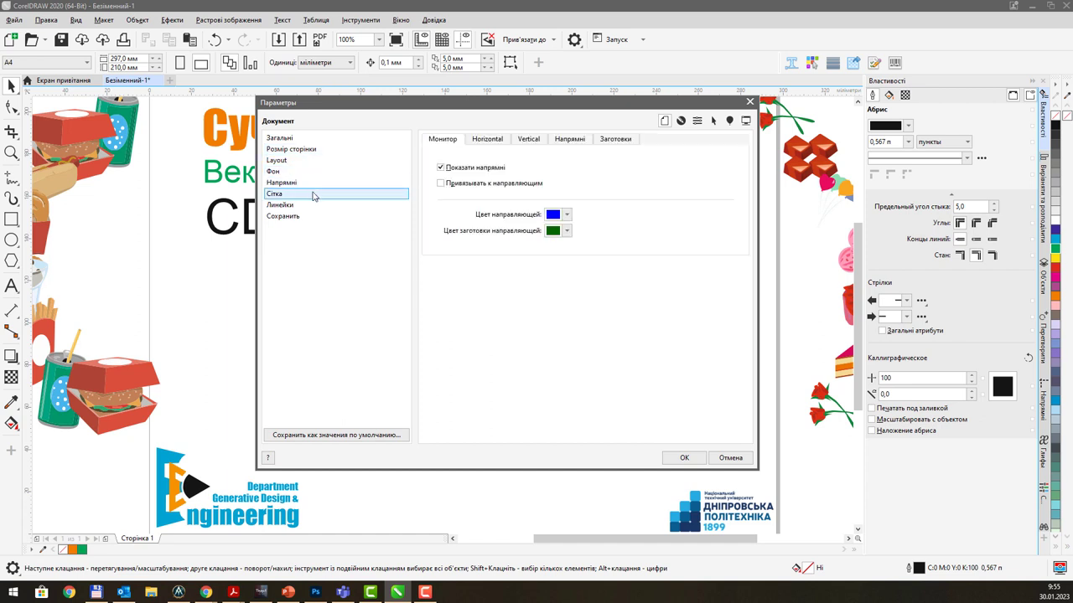
{"action": "left_click", "coordinate": [342, 205]}
{"action": "left_click", "coordinate": [329, 139]}
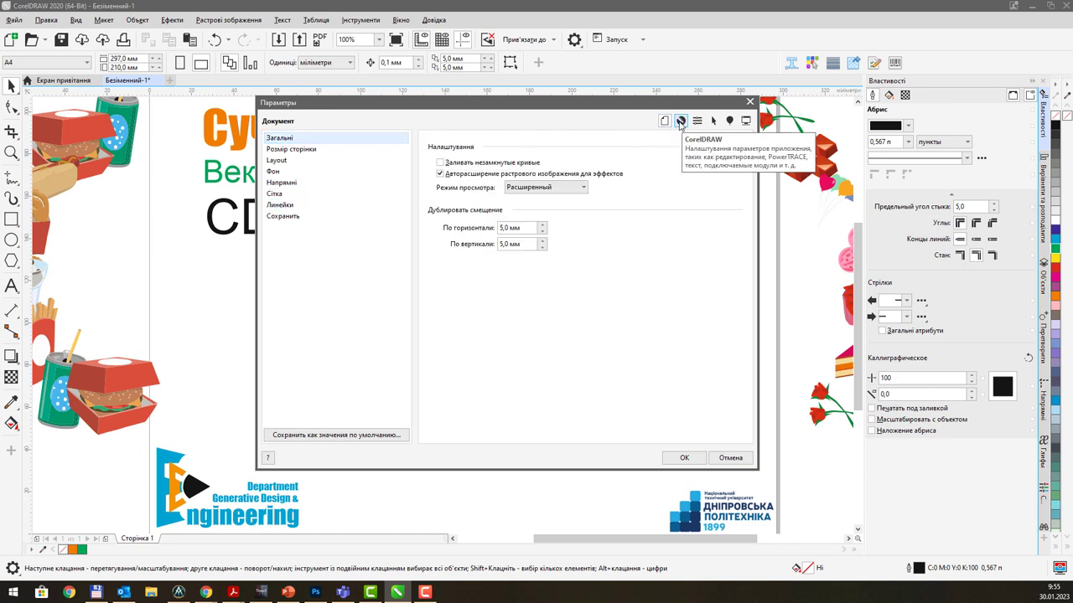
Examine the interface scale, theme and command bar pages of the Налаштування options
{"action": "left_click", "coordinate": [680, 121]}
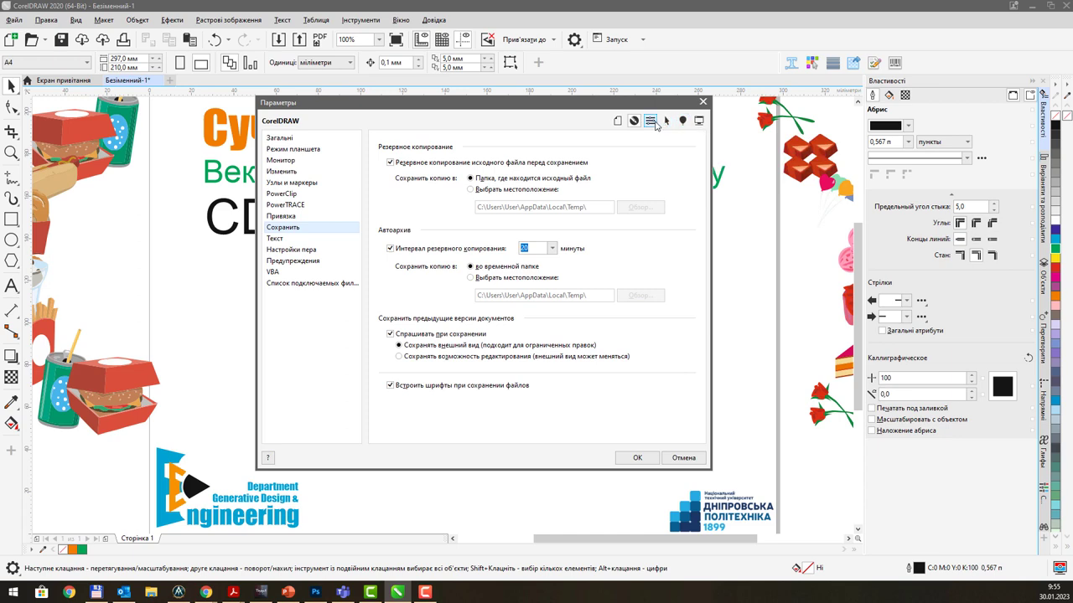
{"action": "left_click", "coordinate": [652, 122]}
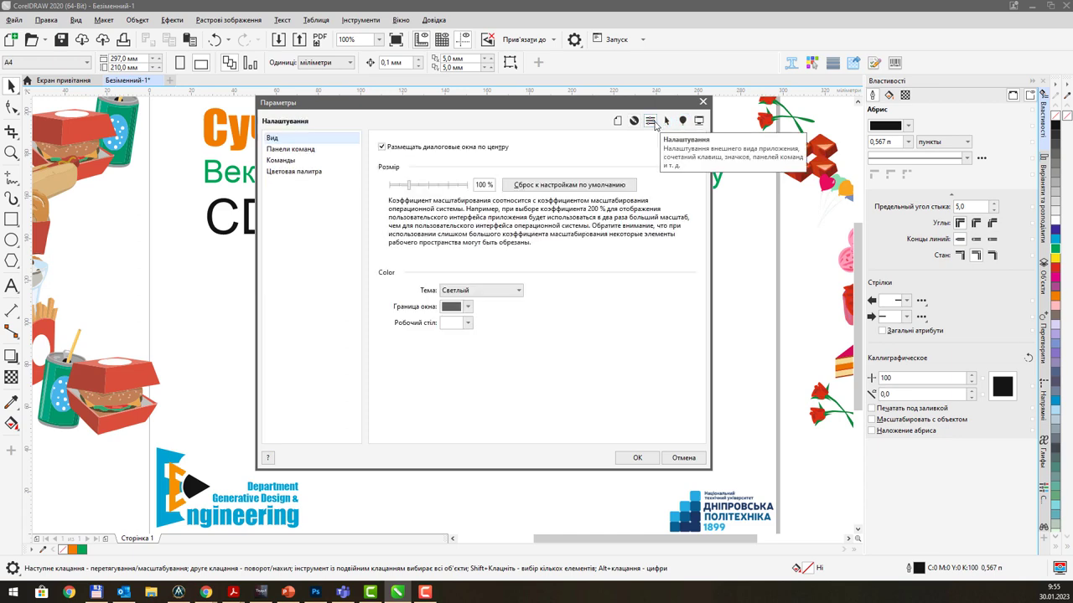
{"action": "left_click", "coordinate": [292, 149]}
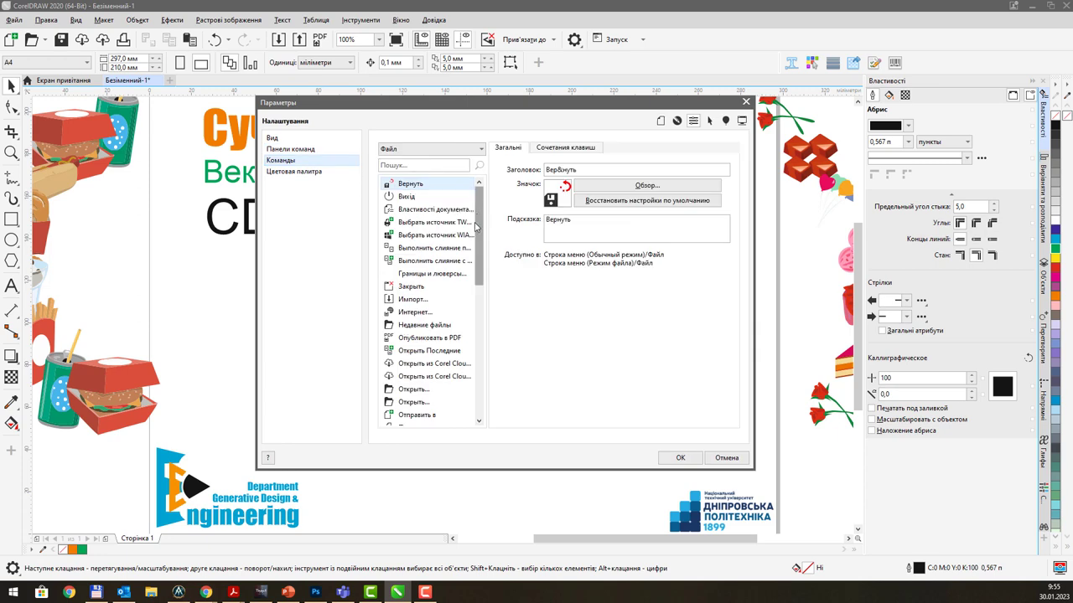
Examine the Файл command list with its keyboard shortcut tables, and view the colour palette settings
{"action": "scroll", "coordinate": [475, 227], "scroll_direction": "down", "scroll_amount": 7}
{"action": "left_click", "coordinate": [575, 149]}
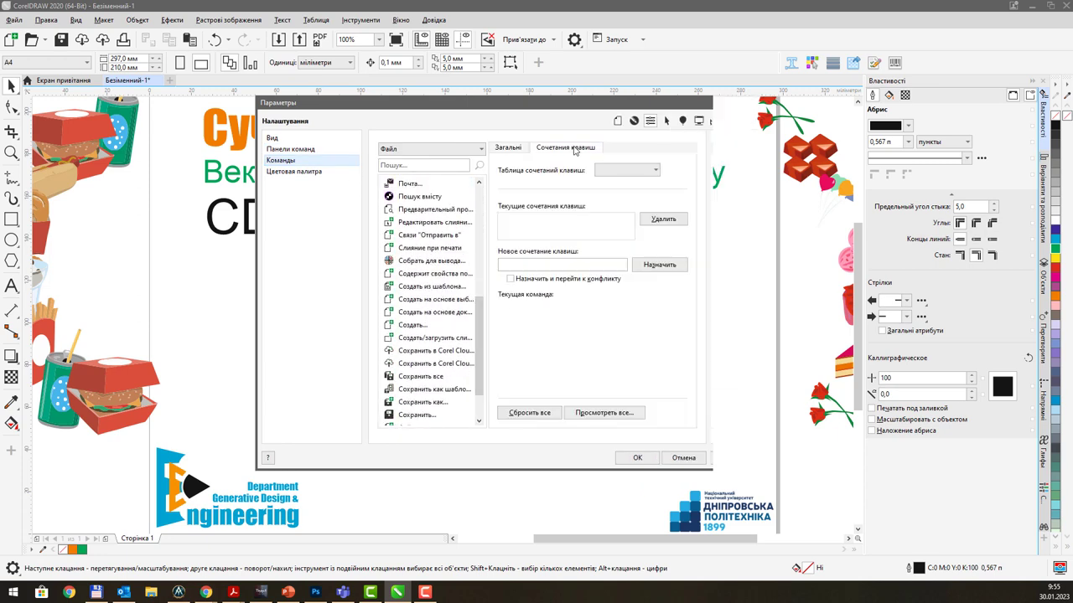
{"action": "left_click", "coordinate": [627, 173]}
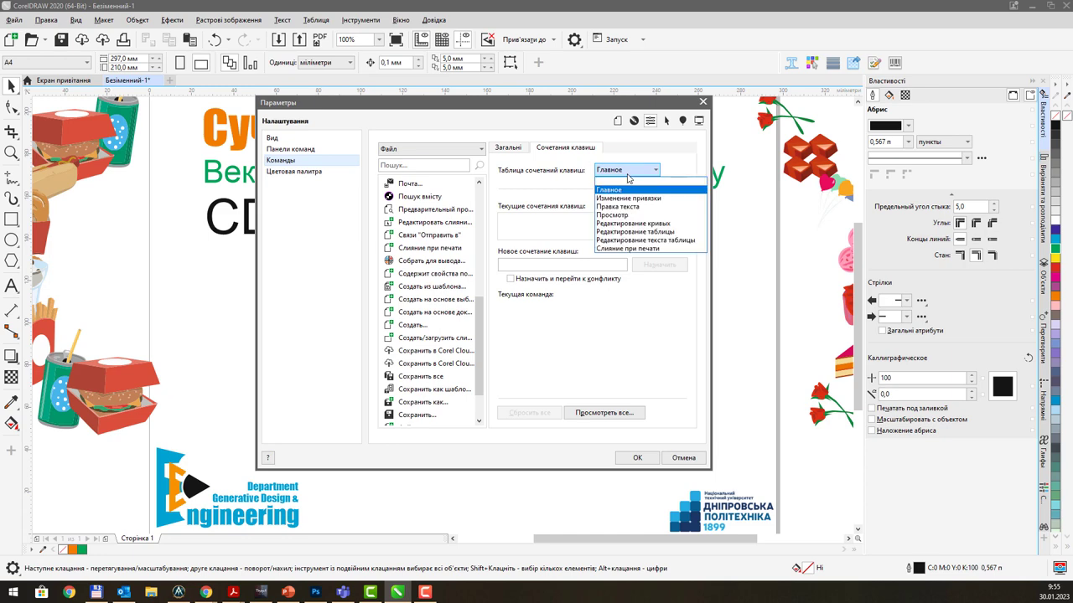
{"action": "left_click", "coordinate": [628, 173]}
{"action": "left_click", "coordinate": [293, 171]}
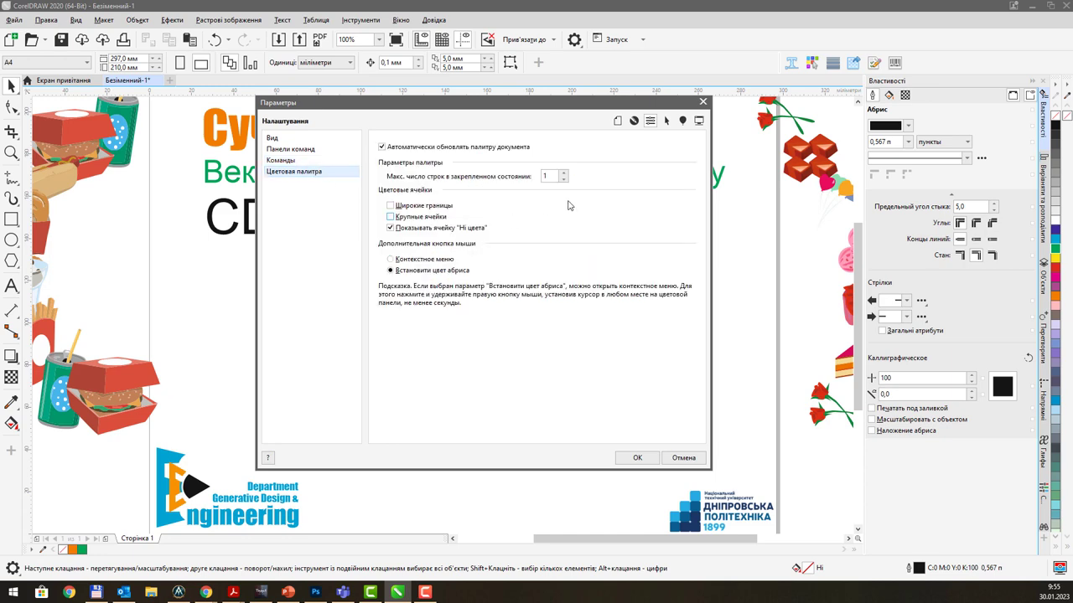
Examine the default settings of the drawing tools, from Выбор and Ластик to Прямокутник, Таблица and Угловой размер
{"action": "left_click", "coordinate": [667, 122]}
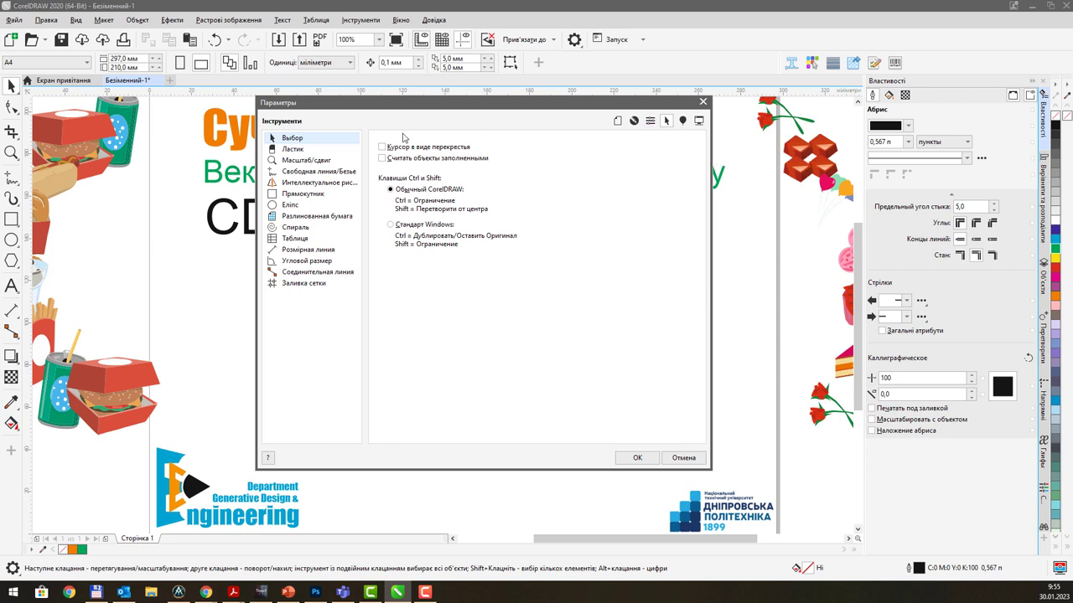
{"action": "left_click", "coordinate": [312, 149]}
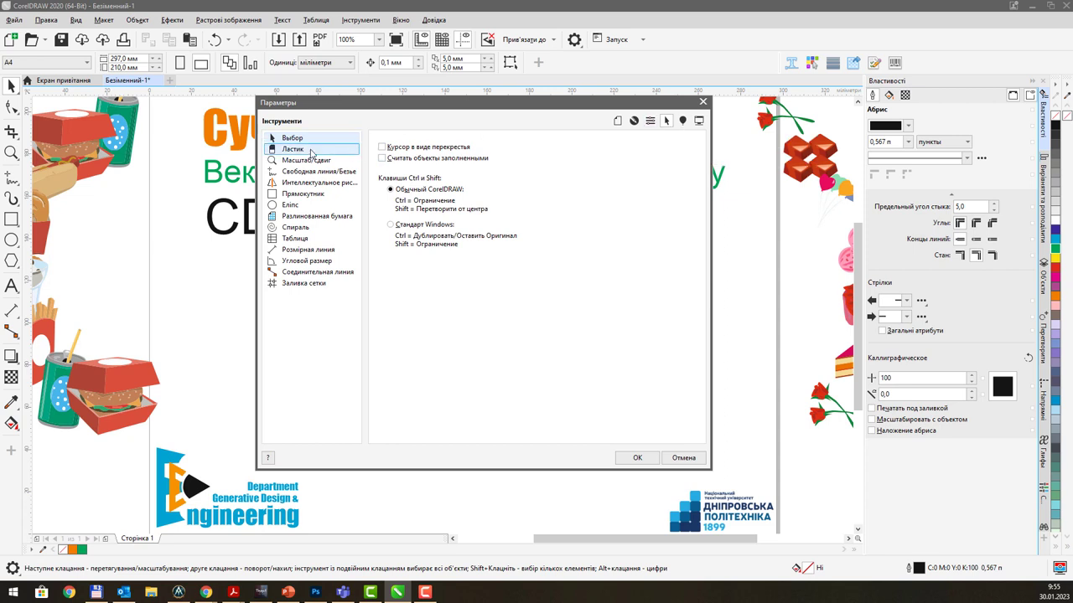
{"action": "left_click", "coordinate": [312, 161]}
{"action": "left_click", "coordinate": [304, 193]}
{"action": "left_click", "coordinate": [310, 217]}
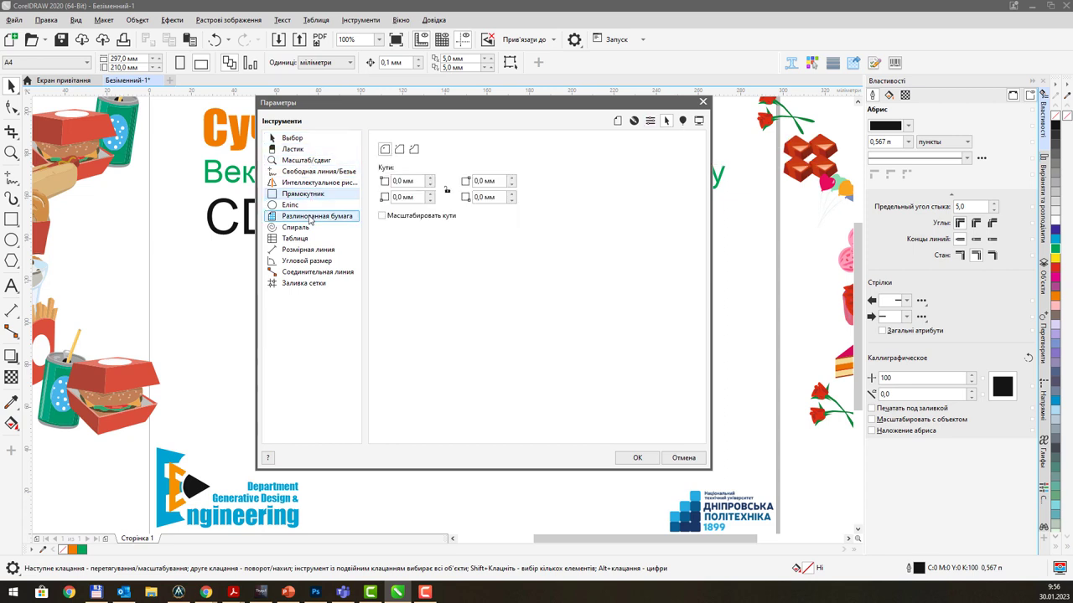
{"action": "left_click", "coordinate": [297, 238]}
{"action": "left_click", "coordinate": [307, 261]}
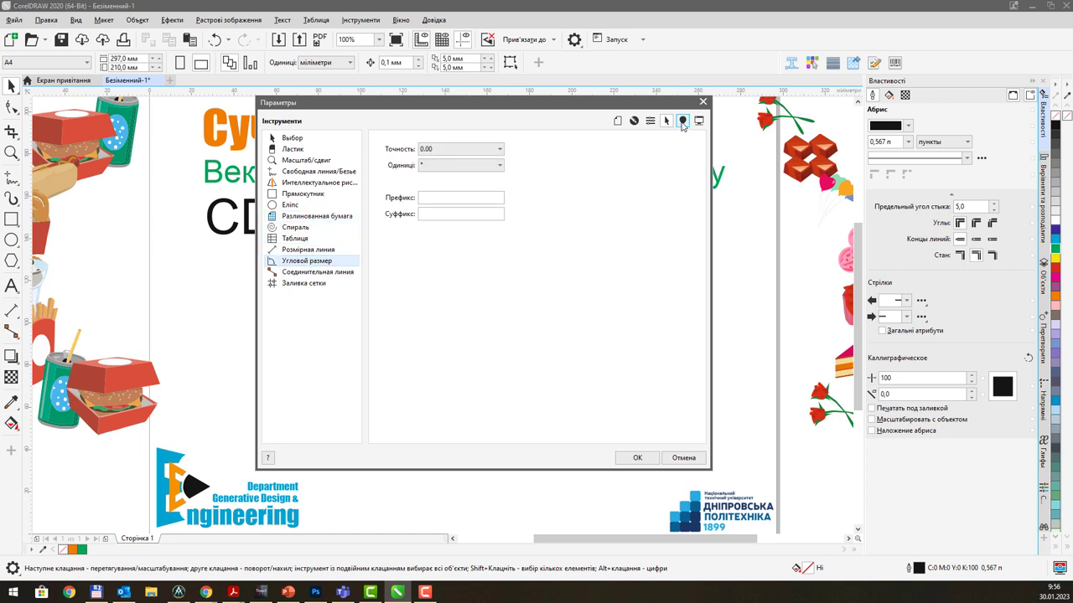
Examine the global options for interface language, printing and supported file formats
{"action": "left_click", "coordinate": [682, 122]}
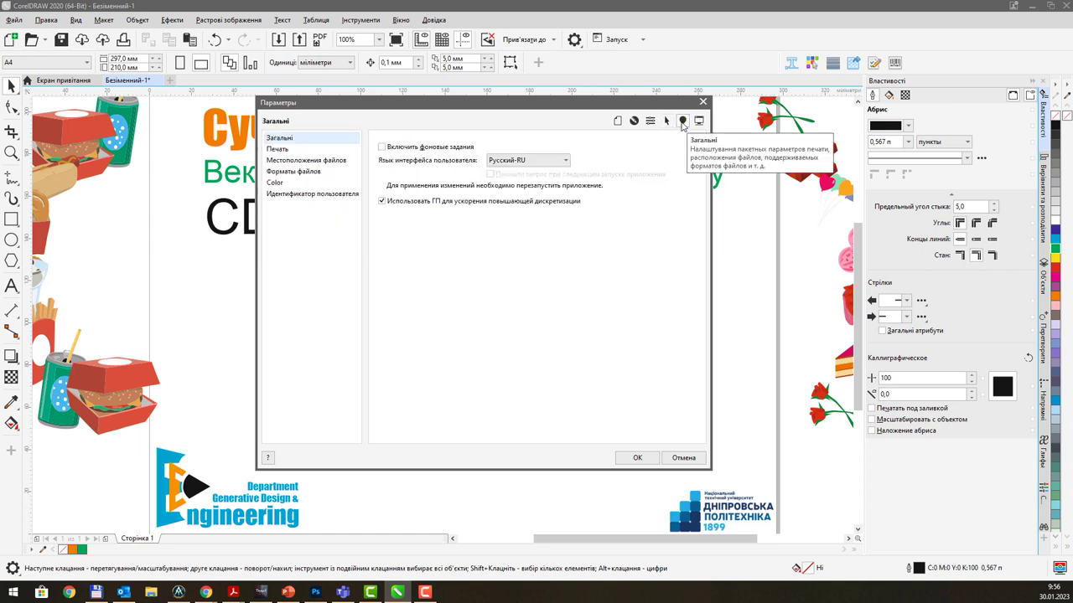
{"action": "left_click", "coordinate": [564, 162]}
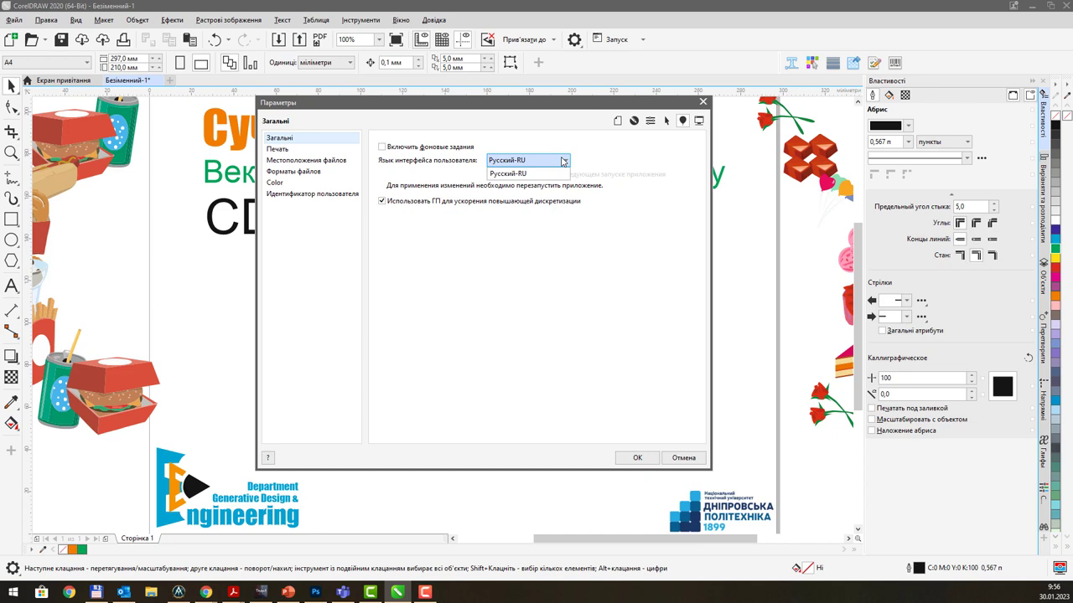
{"action": "left_click", "coordinate": [563, 162]}
{"action": "left_click", "coordinate": [289, 149]}
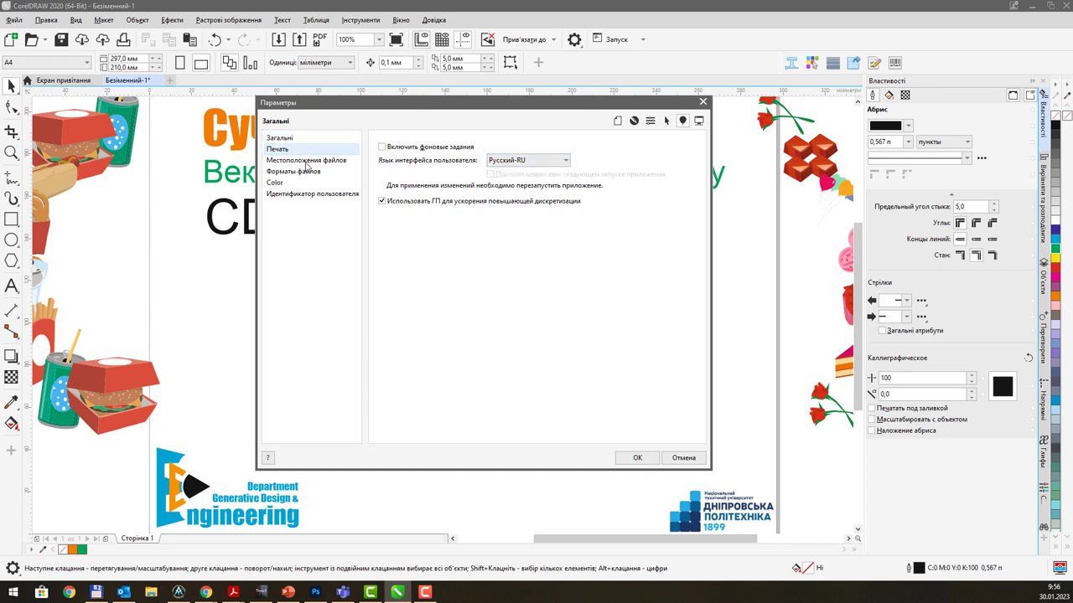
{"action": "left_click", "coordinate": [306, 171]}
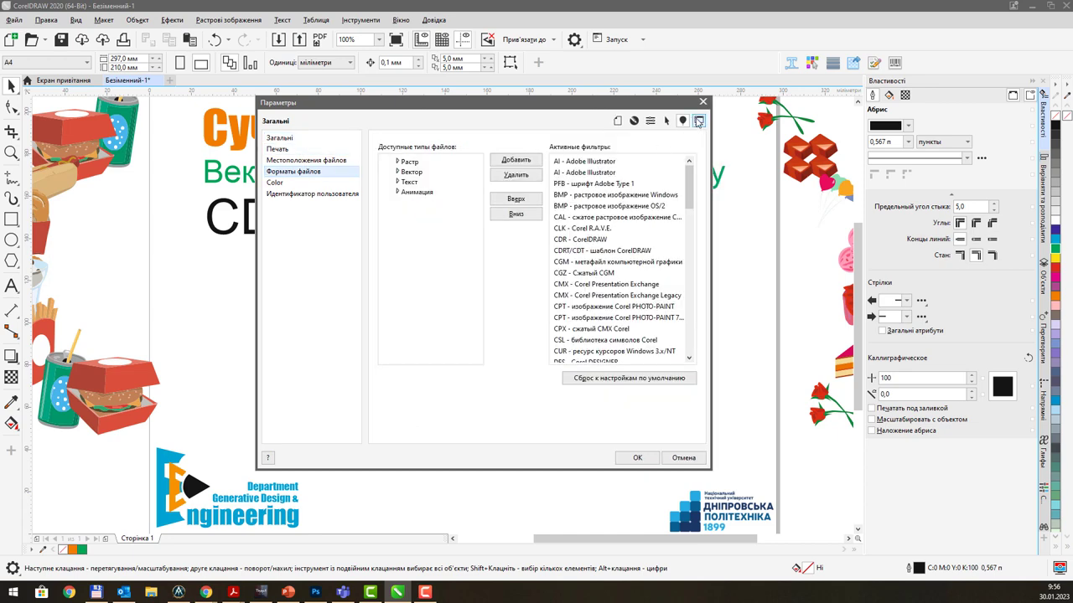
Examine the Робочі простори page of the options, and view the Властивості entries under Інструменти
{"action": "left_click", "coordinate": [698, 123]}
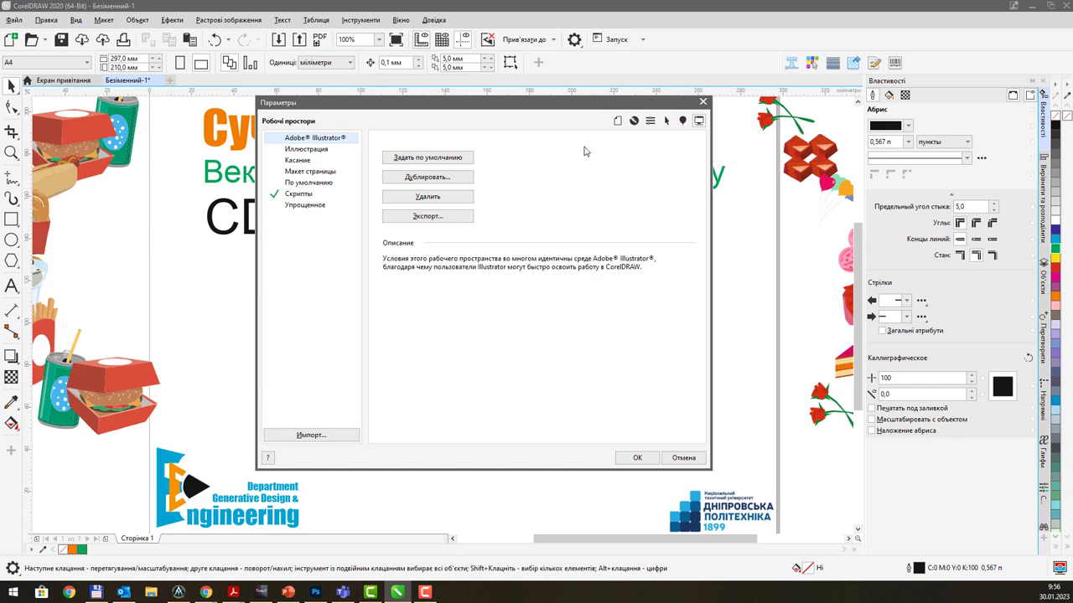
{"action": "left_click", "coordinate": [703, 102]}
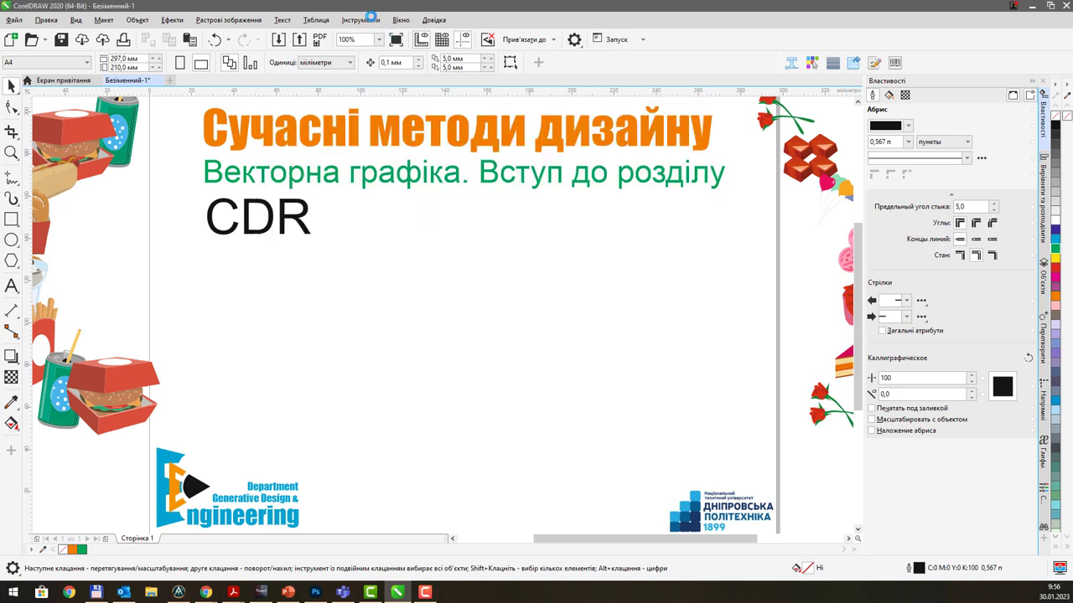
{"action": "left_click", "coordinate": [360, 19]}
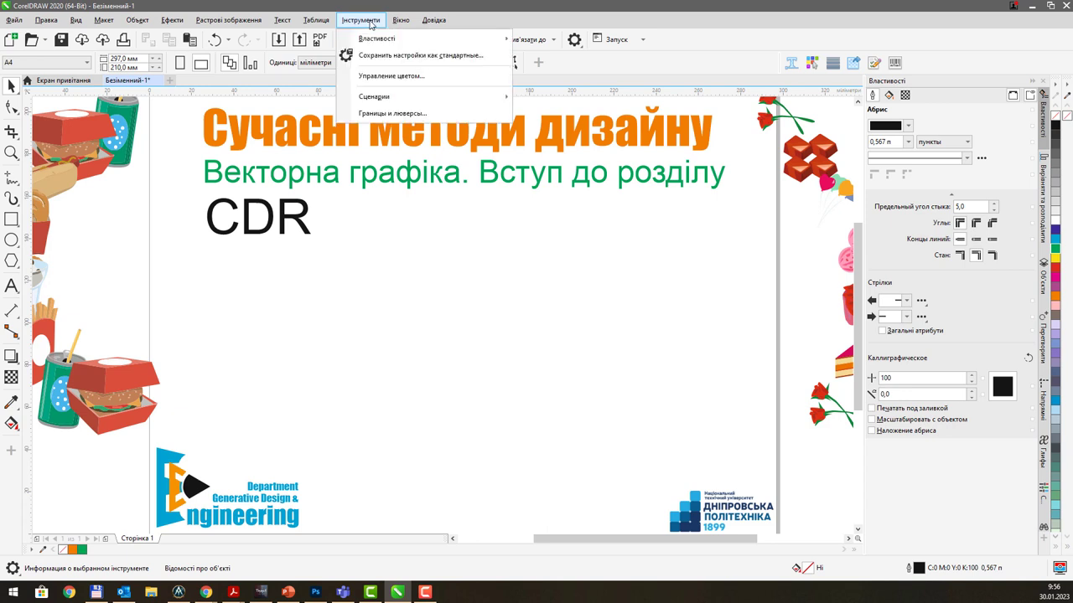
{"action": "mouse_move", "coordinate": [369, 43]}
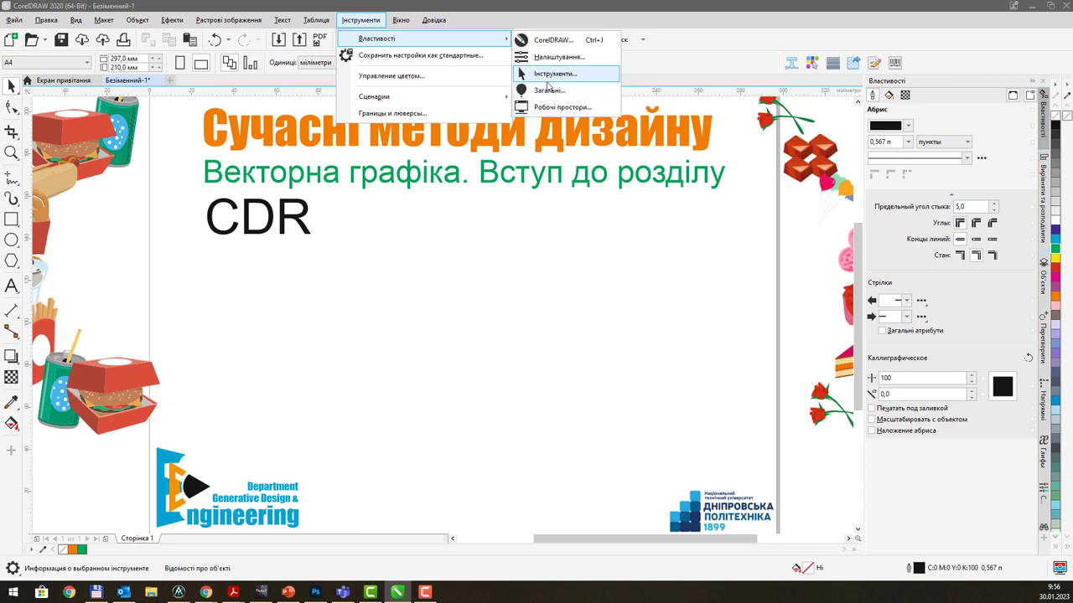
{"action": "left_click", "coordinate": [486, 17]}
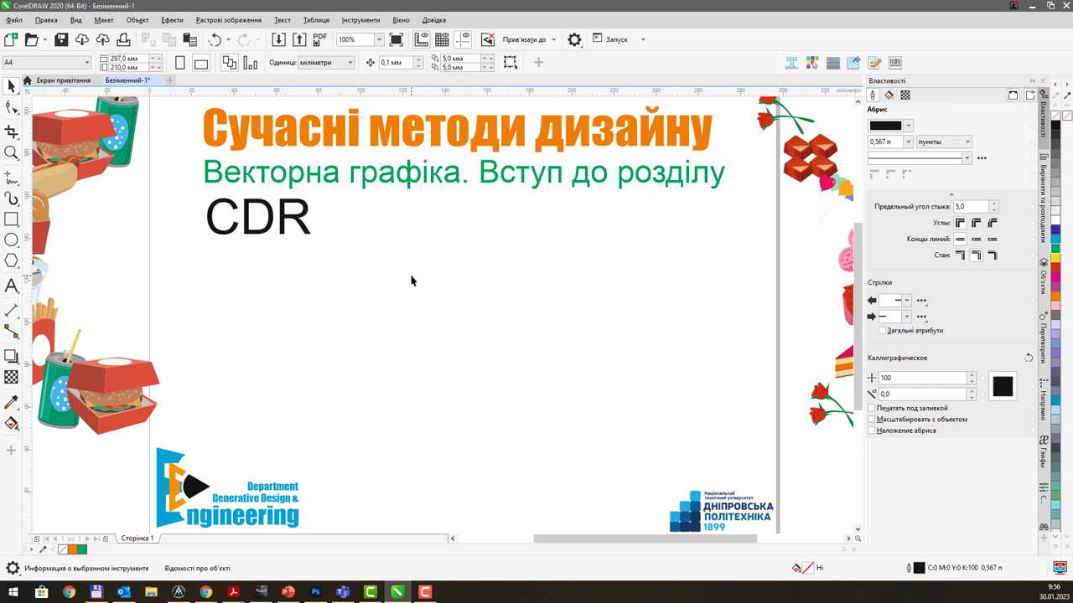
Examine the preset page sizes and the page width and height settings without changing them
{"action": "left_click", "coordinate": [86, 63]}
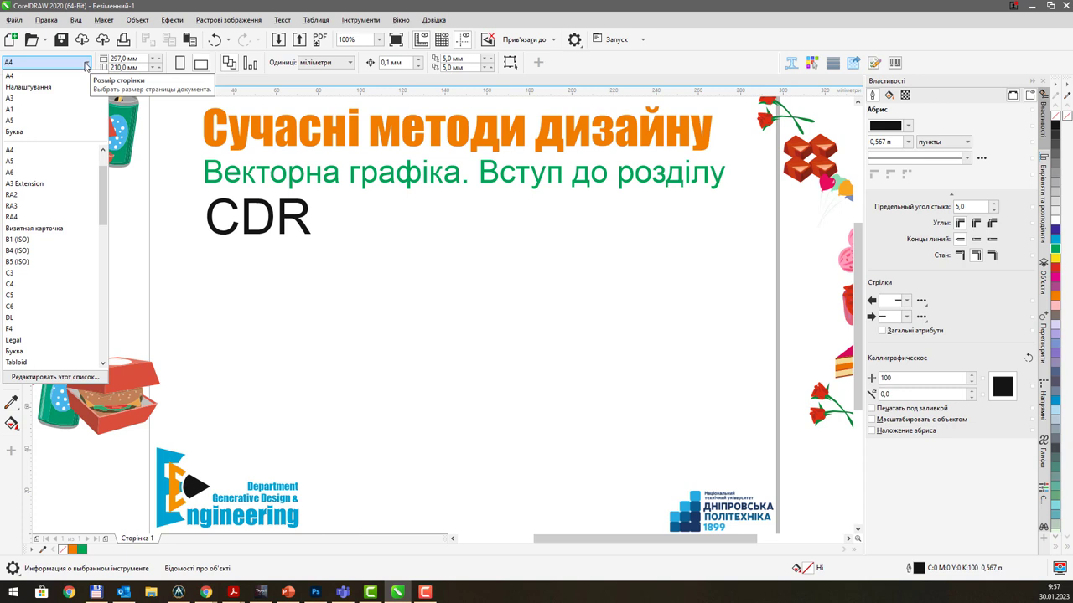
{"action": "left_click_drag", "start_coordinate": [104, 197], "coordinate": [118, 230]}
{"action": "left_click", "coordinate": [350, 304]}
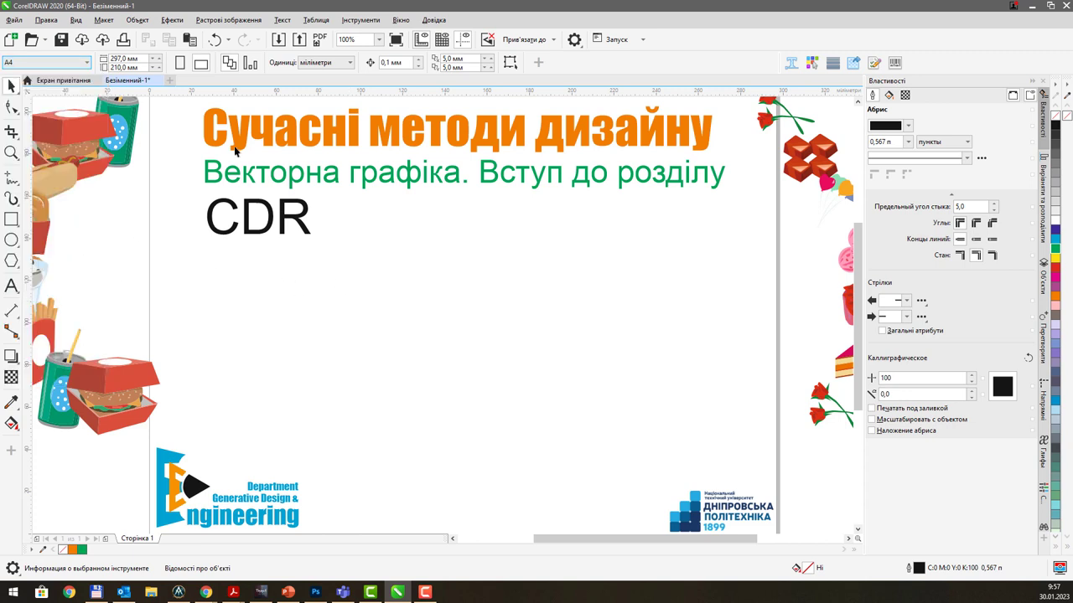
{"action": "left_click", "coordinate": [134, 59]}
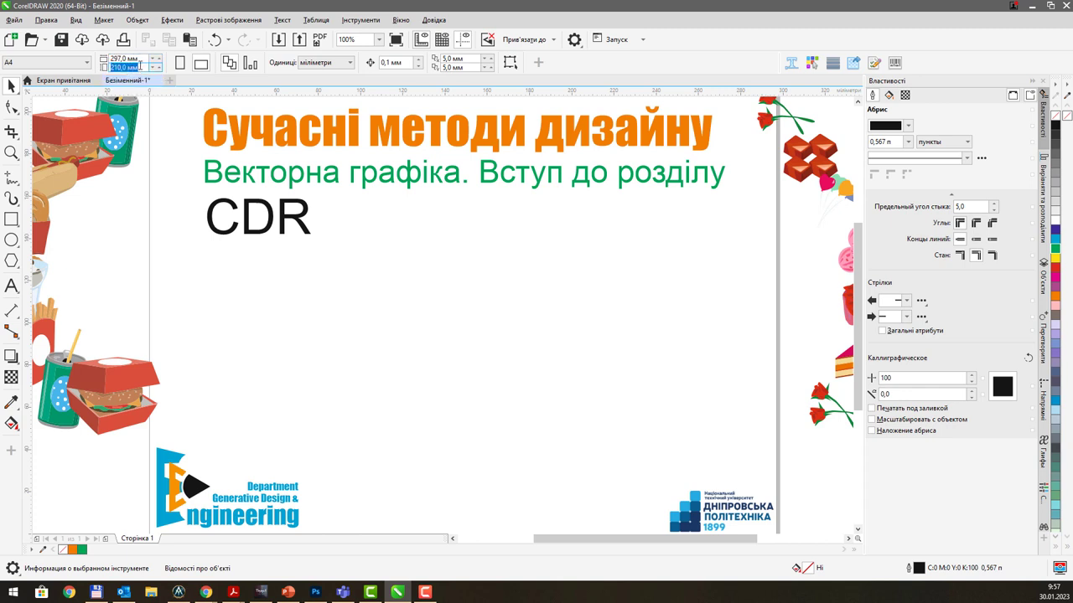
{"action": "left_click_drag", "start_coordinate": [139, 58], "coordinate": [122, 59]}
{"action": "left_click", "coordinate": [341, 310]}
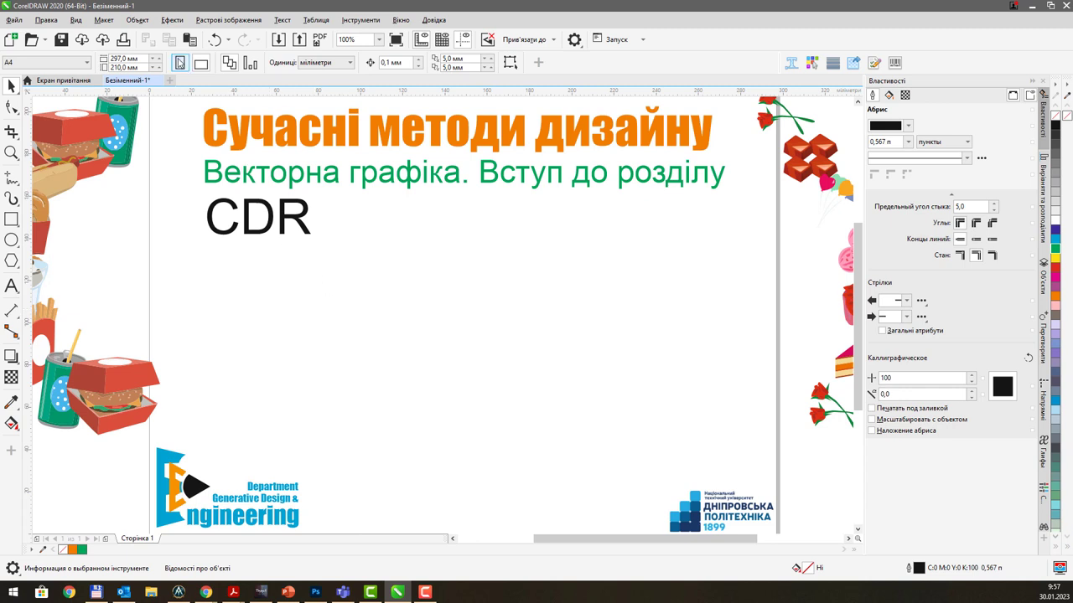
Switch the page to portrait orientation and return it to landscape
{"action": "left_click", "coordinate": [182, 61]}
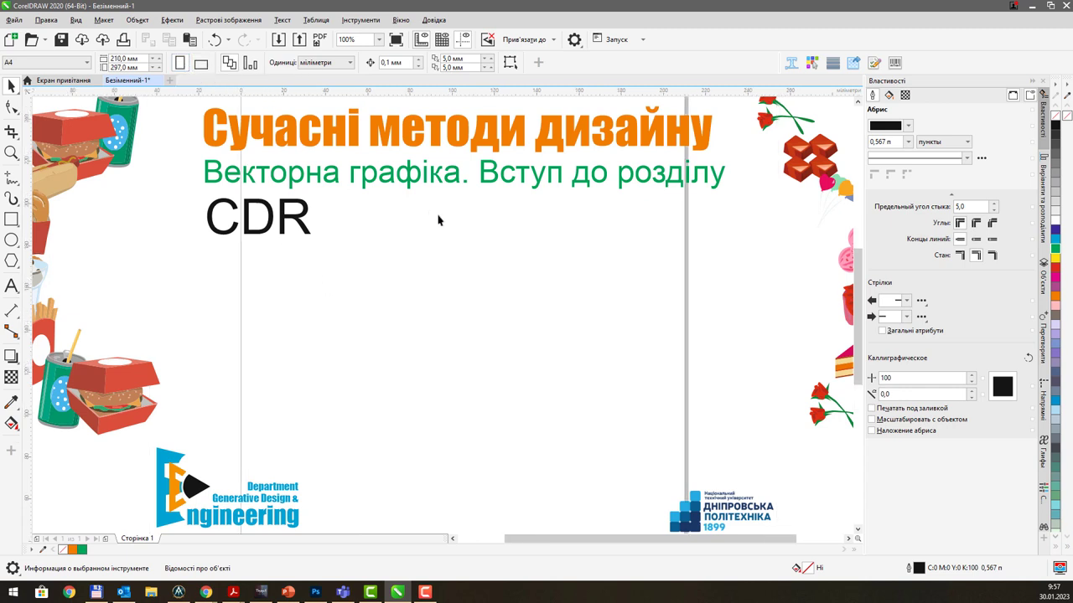
{"action": "scroll", "coordinate": [438, 220], "scroll_direction": "down", "scroll_amount": 3}
{"action": "left_click_drag", "start_coordinate": [461, 223], "coordinate": [439, 256]}
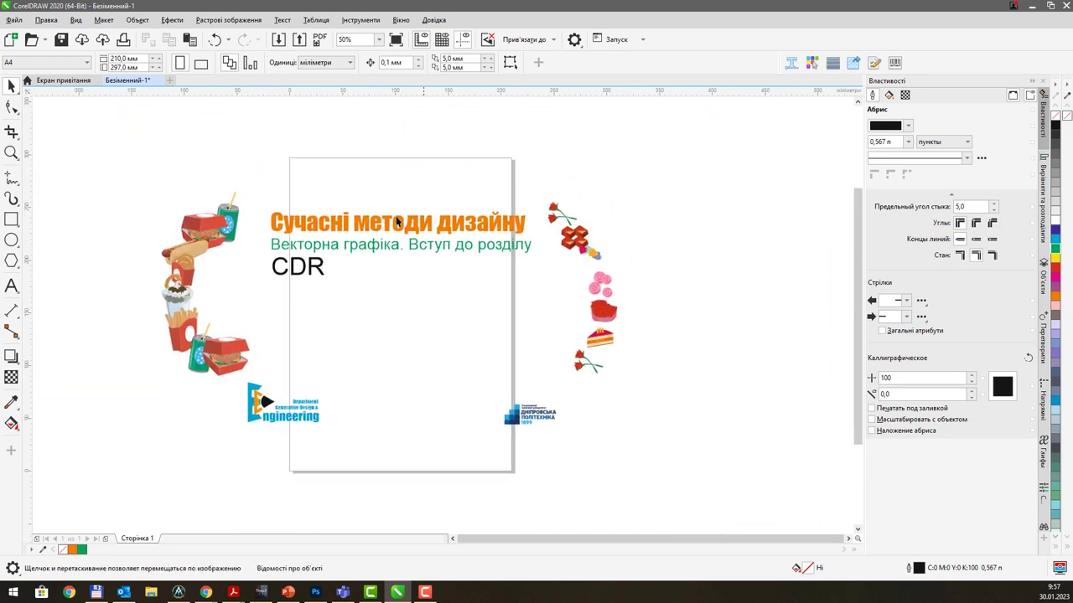
{"action": "left_click", "coordinate": [201, 63]}
{"action": "scroll", "coordinate": [376, 211], "scroll_direction": "up", "scroll_amount": 2}
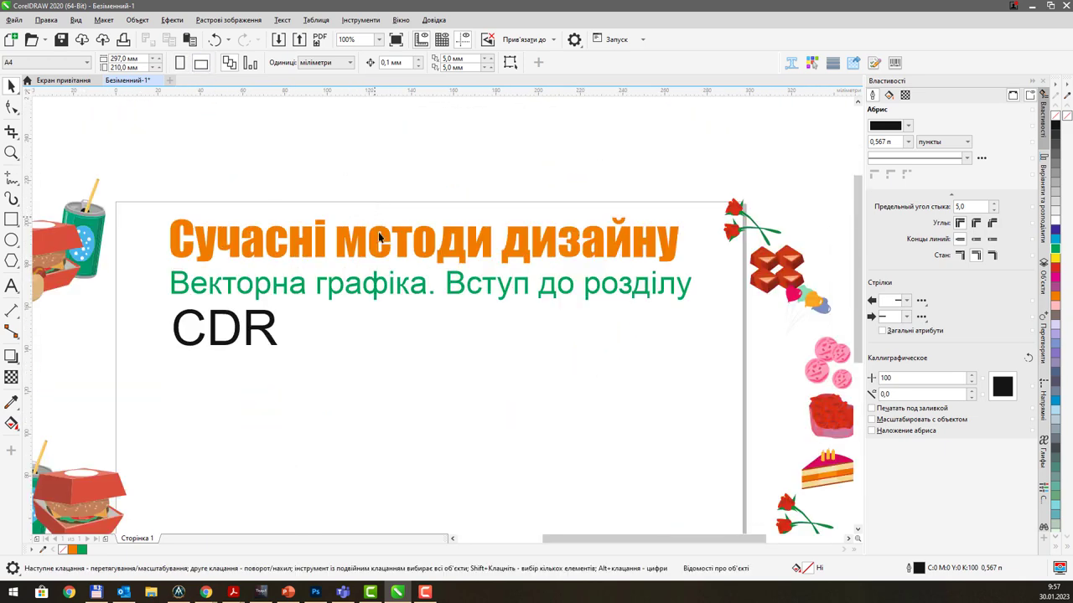
{"action": "left_click_drag", "start_coordinate": [393, 264], "coordinate": [418, 169]}
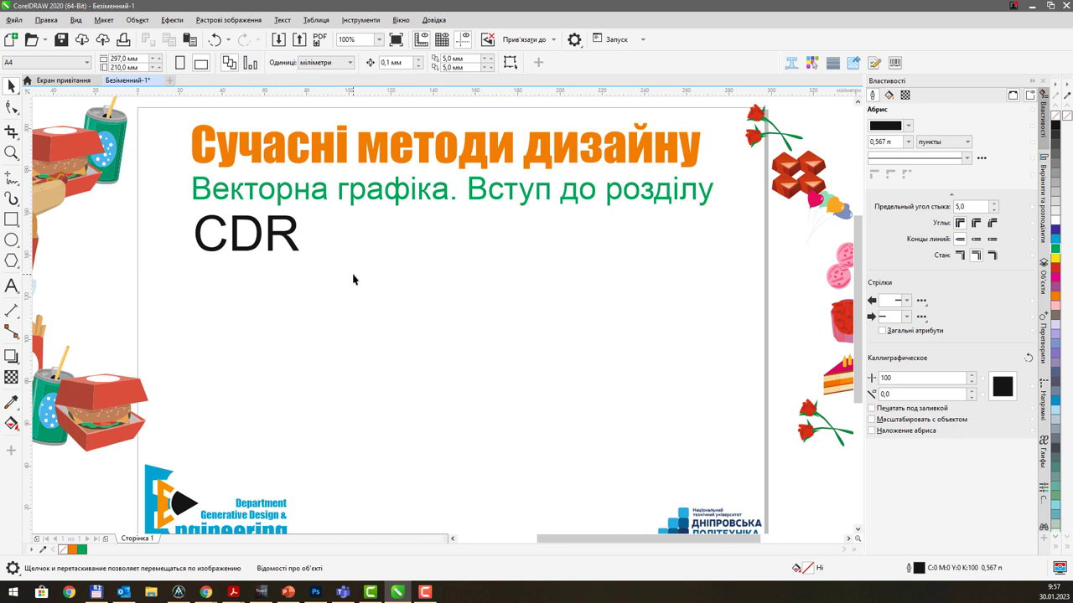
{"action": "mouse_move", "coordinate": [355, 280]}
{"action": "left_mouse_down"}
{"action": "mouse_move", "coordinate": [366, 266]}
{"action": "mouse_move", "coordinate": [359, 281]}
{"action": "left_mouse_up"}
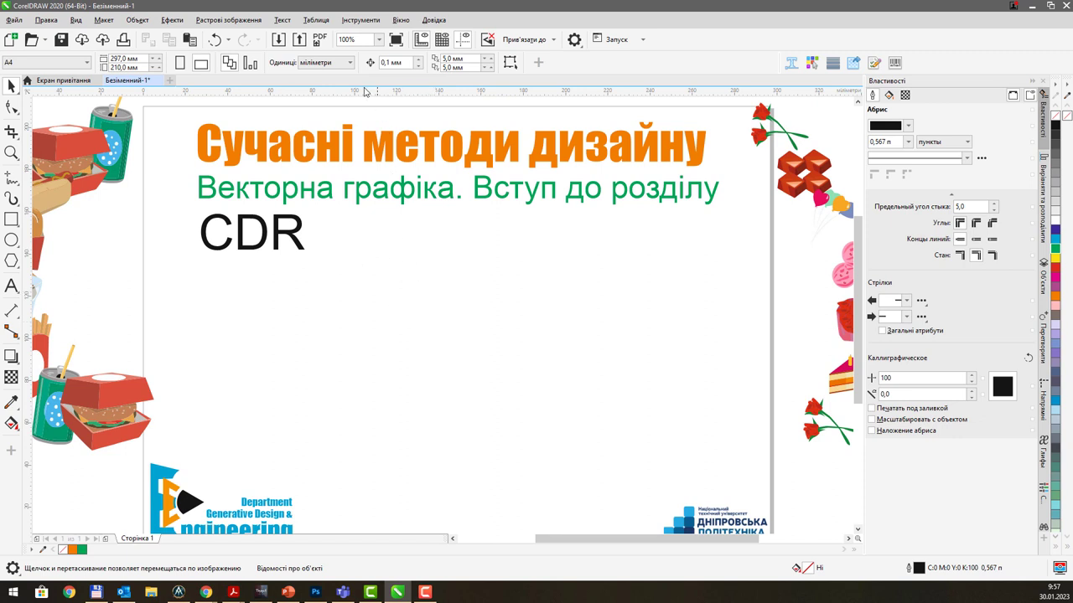
Examine the available measurement units and the ruler settings on the Линейки page of the document options
{"action": "left_click", "coordinate": [350, 63]}
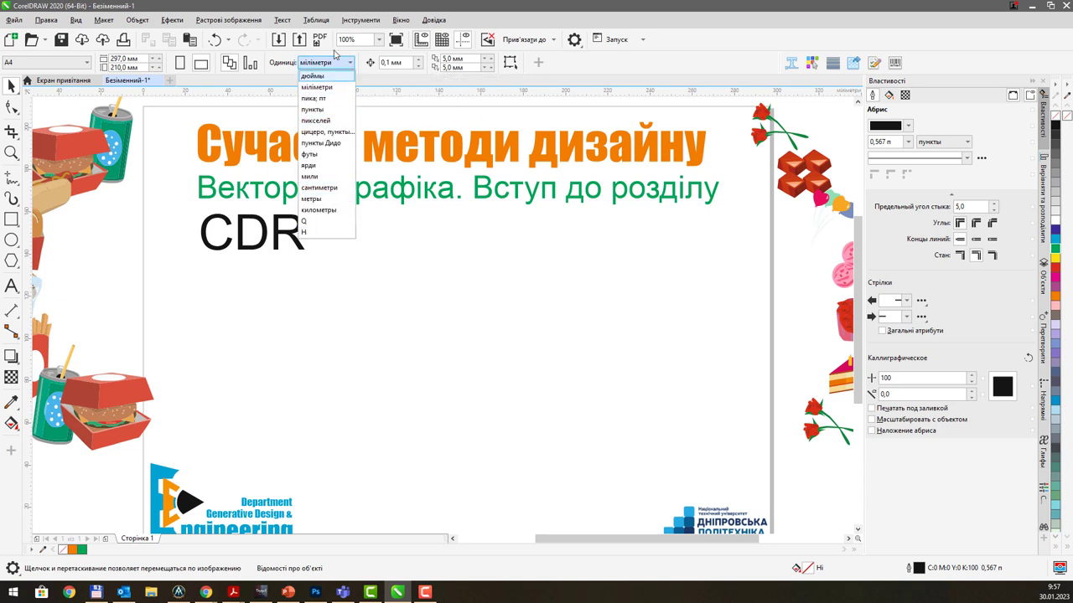
{"action": "left_click", "coordinate": [434, 94]}
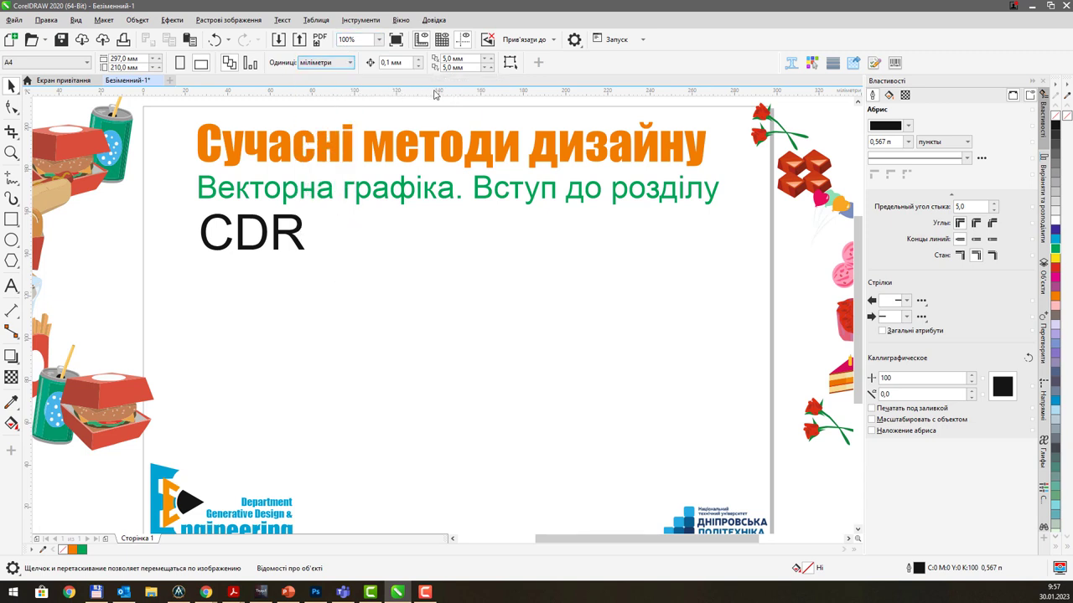
{"action": "right_click", "coordinate": [434, 94]}
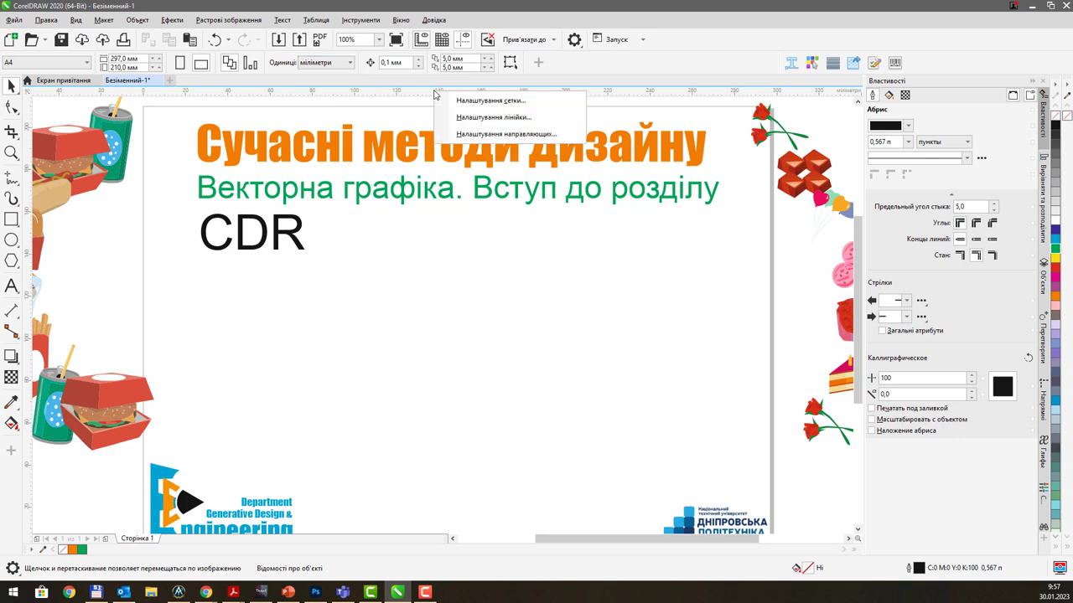
{"action": "left_click", "coordinate": [480, 118]}
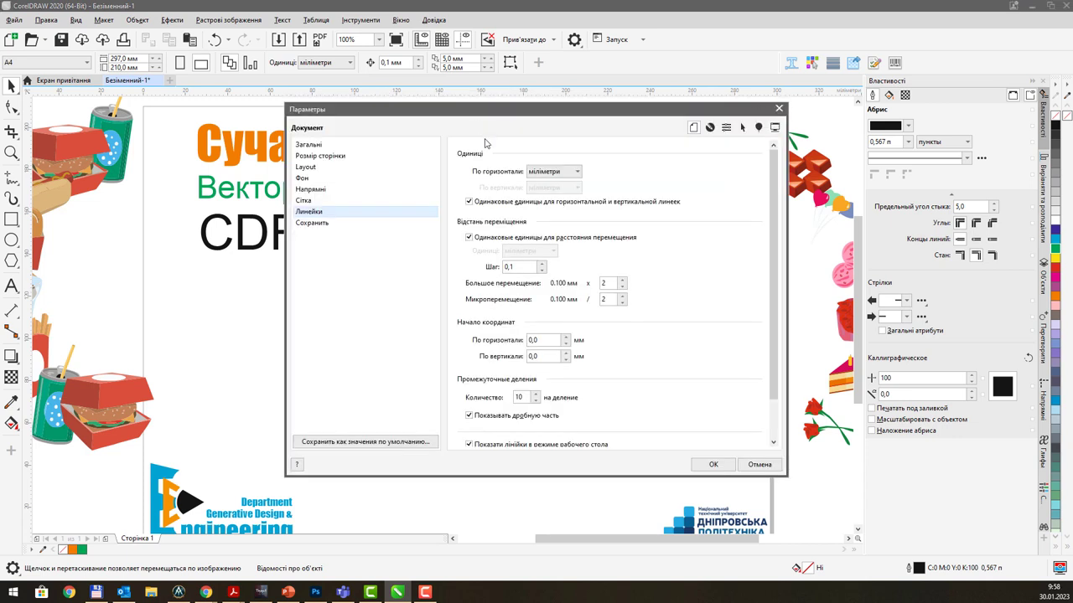
{"action": "left_click", "coordinate": [575, 173]}
{"action": "left_click", "coordinate": [578, 173]}
{"action": "left_click", "coordinate": [779, 109]}
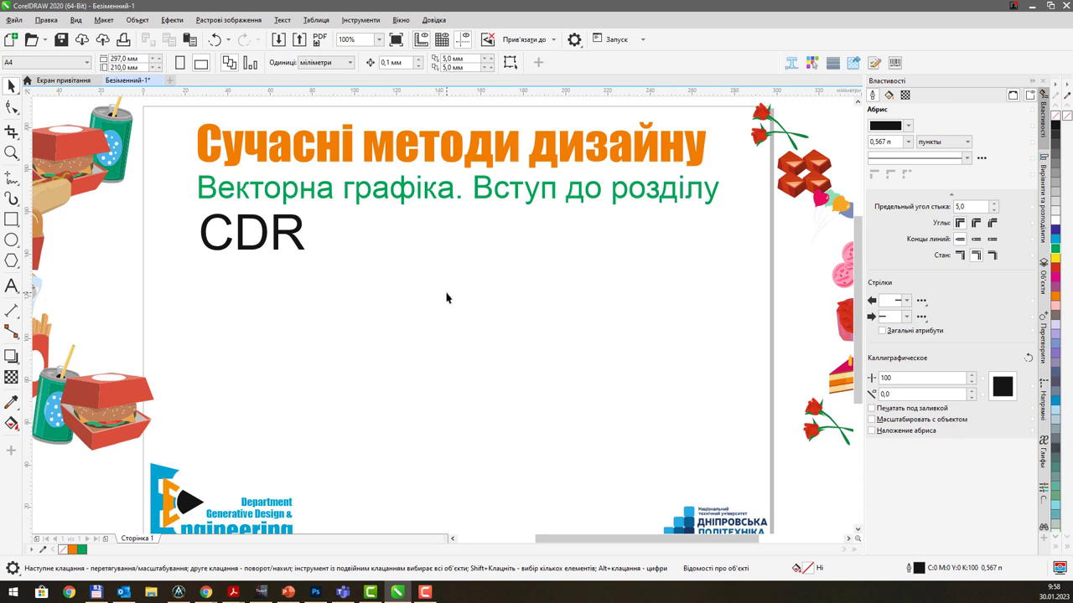
Place a copy of the CDR text about 37 mm right and 21 mm down, and another about 52 mm right and 6 mm down from that
{"action": "left_click", "coordinate": [263, 224]}
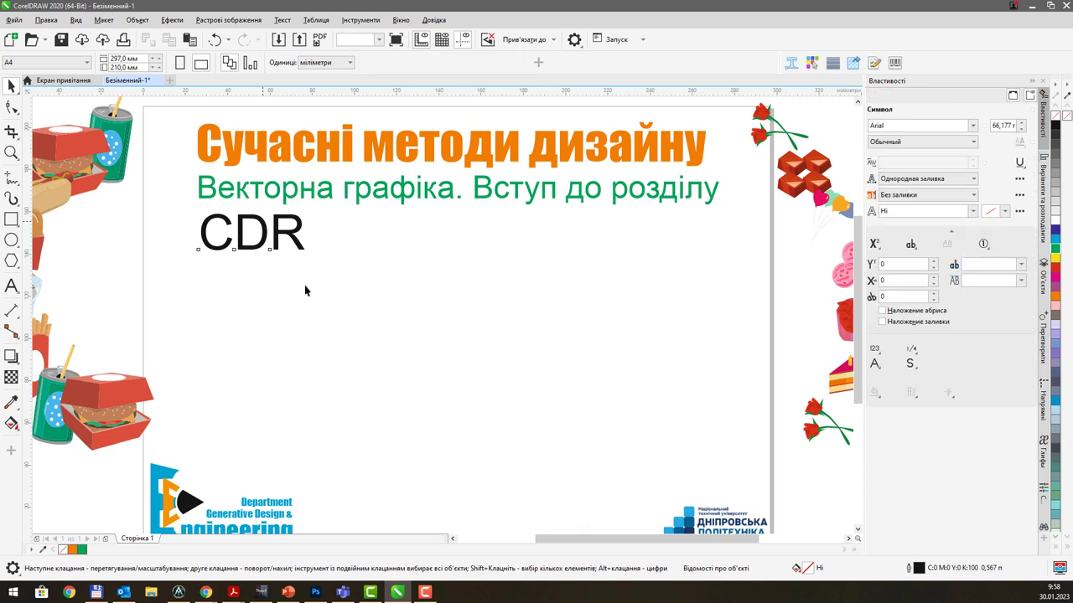
{"action": "left_click", "coordinate": [292, 248]}
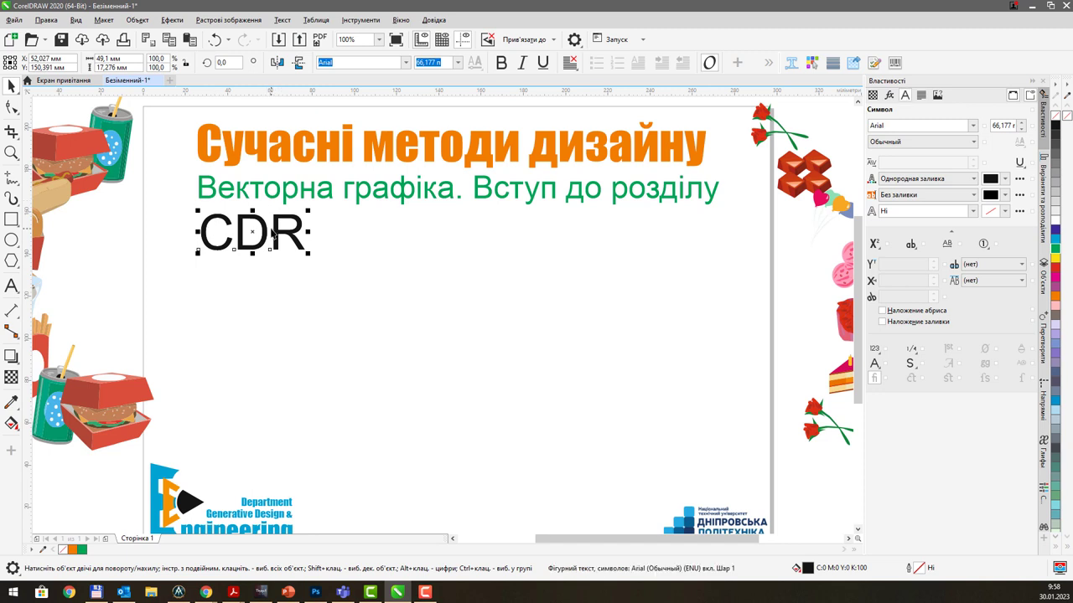
{"action": "left_click_drag", "start_coordinate": [253, 235], "coordinate": [331, 282]}
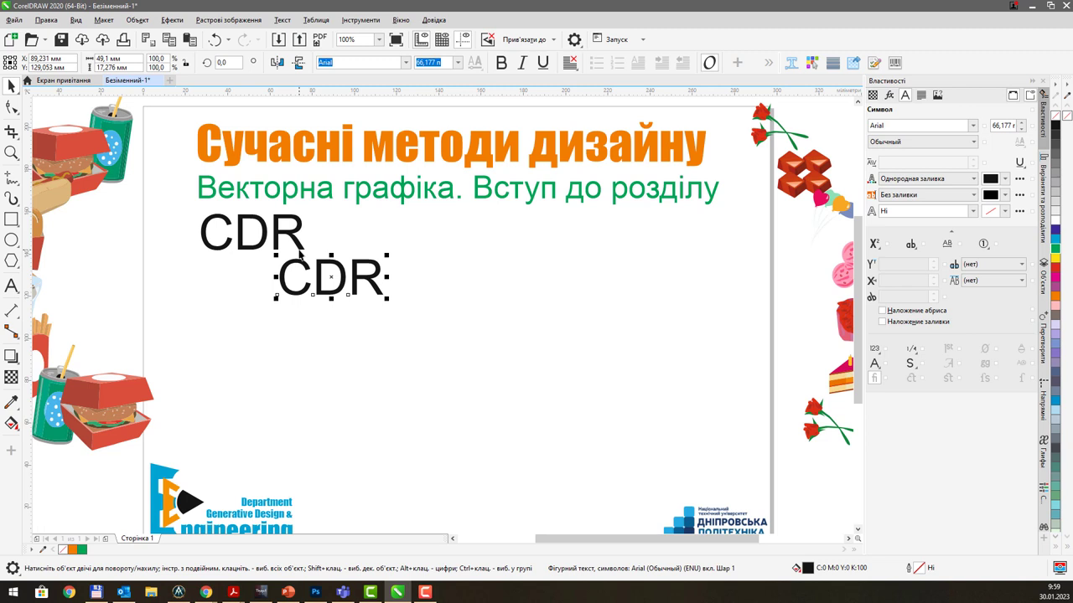
{"action": "key", "text": "ctrl+d"}
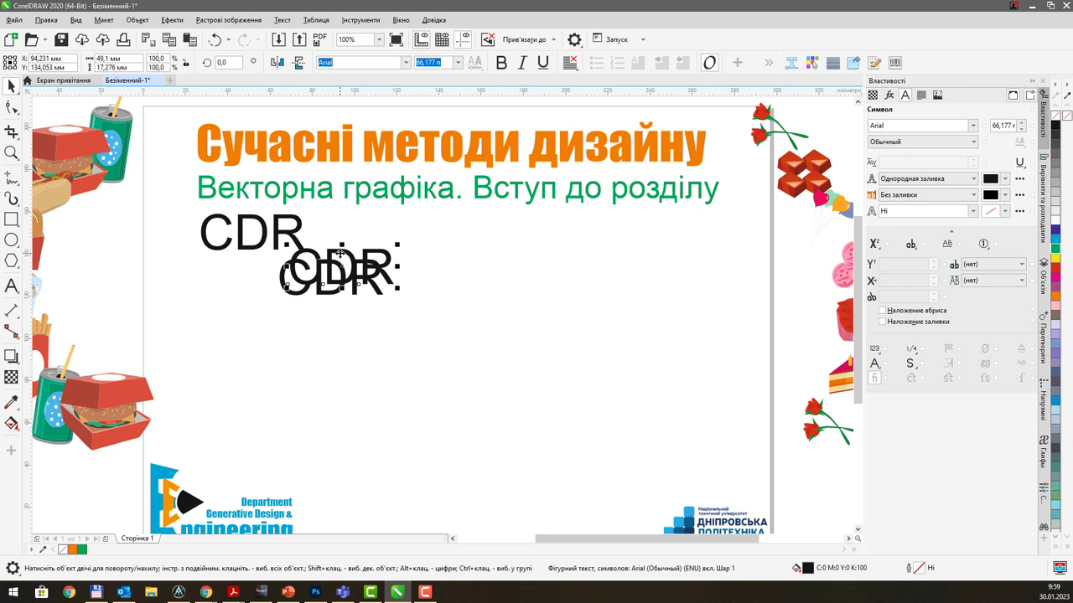
{"action": "left_click_drag", "start_coordinate": [342, 250], "coordinate": [441, 280]}
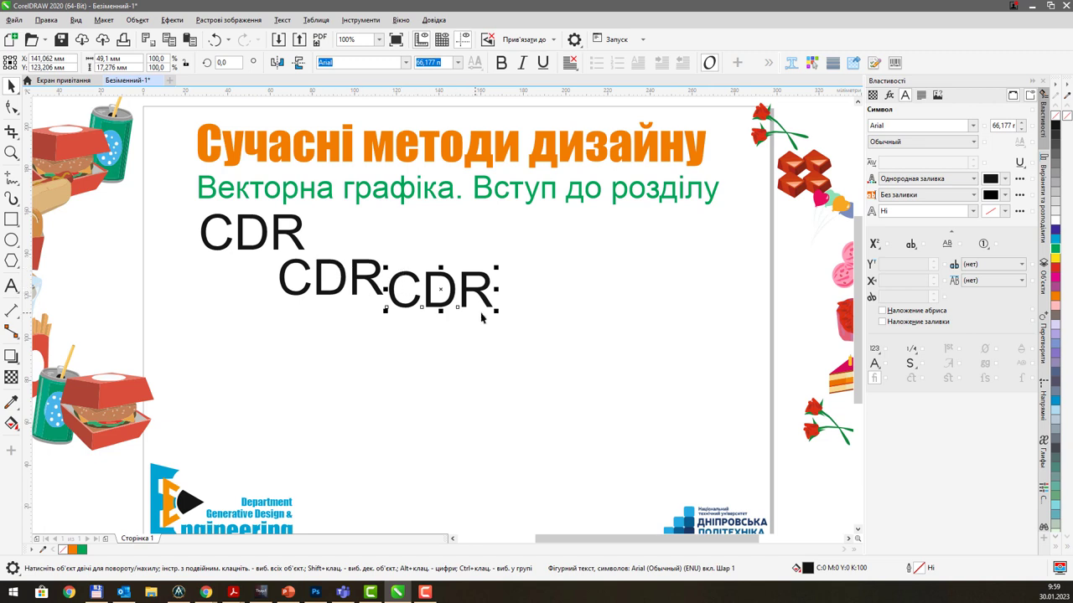
Duplicate the newest CDR copy three more times at the same offset, and view the Правка commands
{"action": "key", "text": "ctrl+d"}
{"action": "key", "text": "ctrl+d"}
{"action": "key", "text": "ctrl+d"}
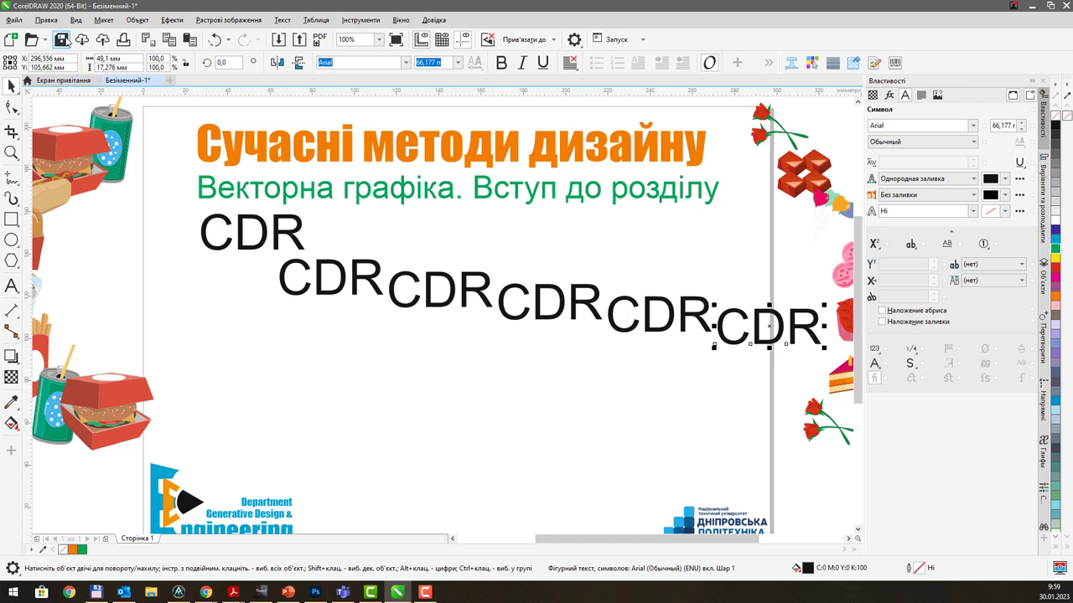
{"action": "left_click", "coordinate": [46, 19]}
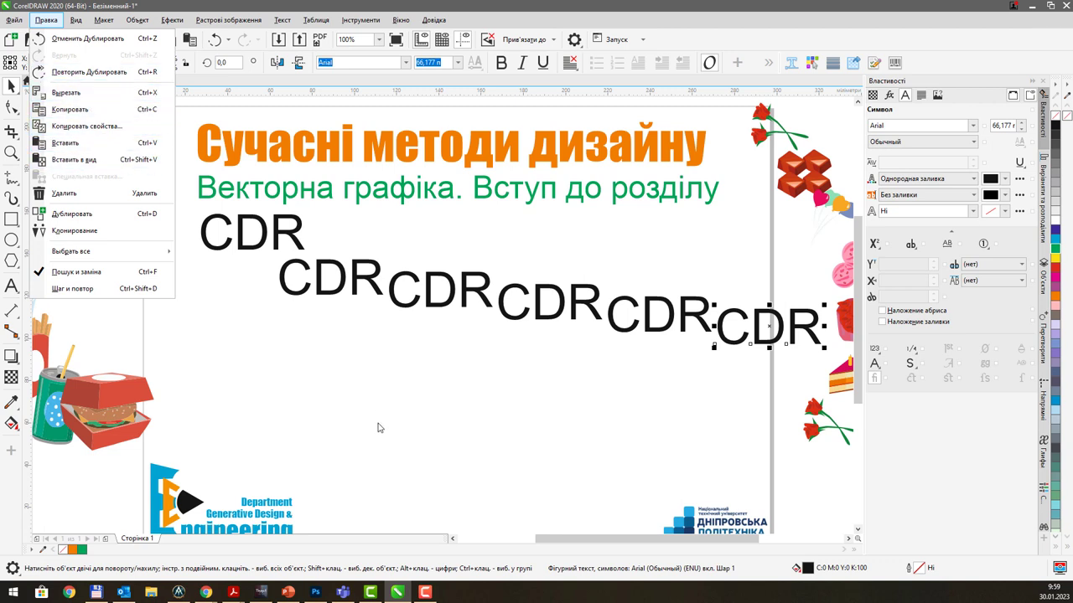
{"action": "left_click", "coordinate": [351, 392]}
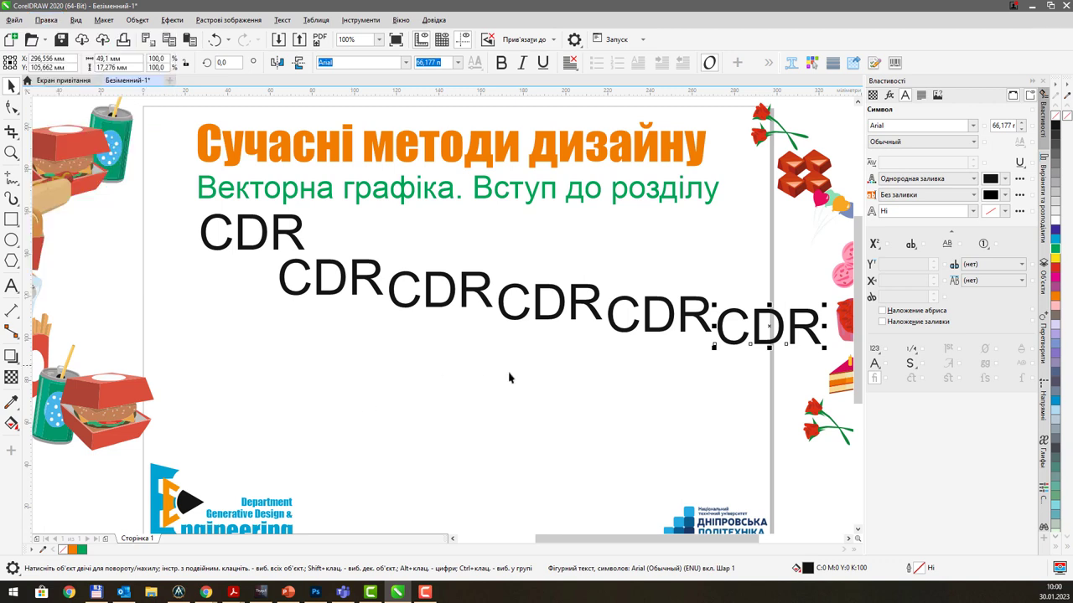
Delete all five copies of the CDR text, keeping only the original below the green subtitle
{"action": "key", "text": "ctrl+v"}
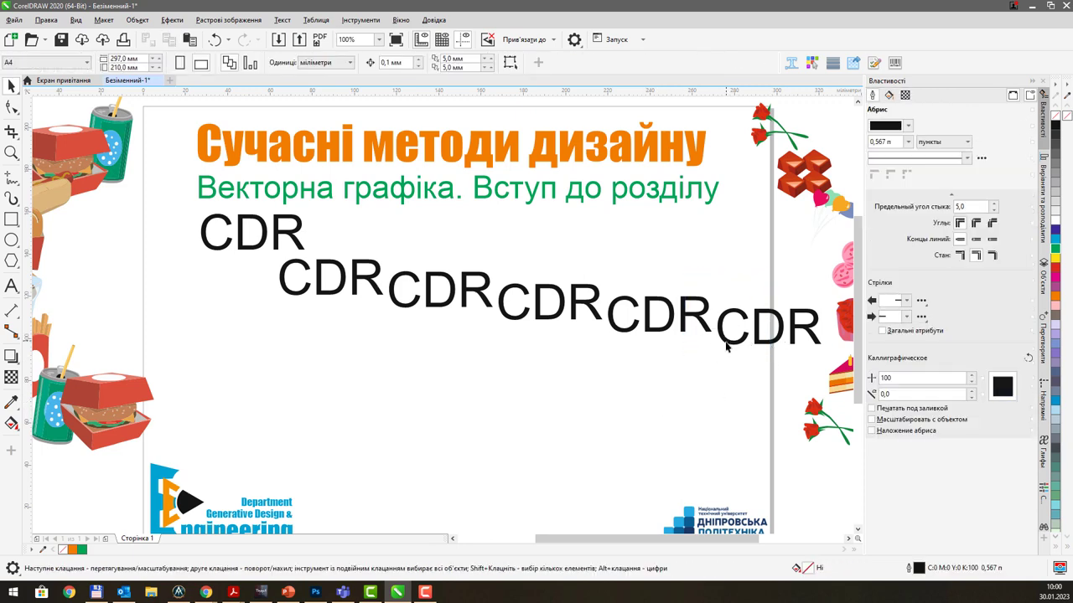
{"action": "key", "text": "Delete"}
{"action": "left_click_drag", "start_coordinate": [721, 277], "coordinate": [355, 395]}
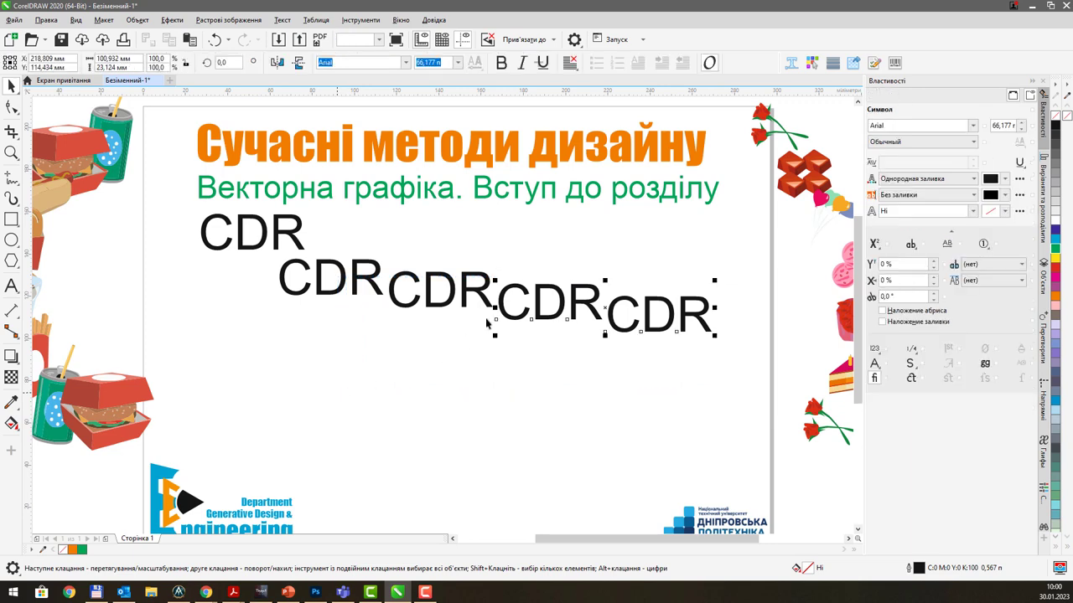
{"action": "key", "text": "Delete"}
{"action": "key", "text": "Tab"}
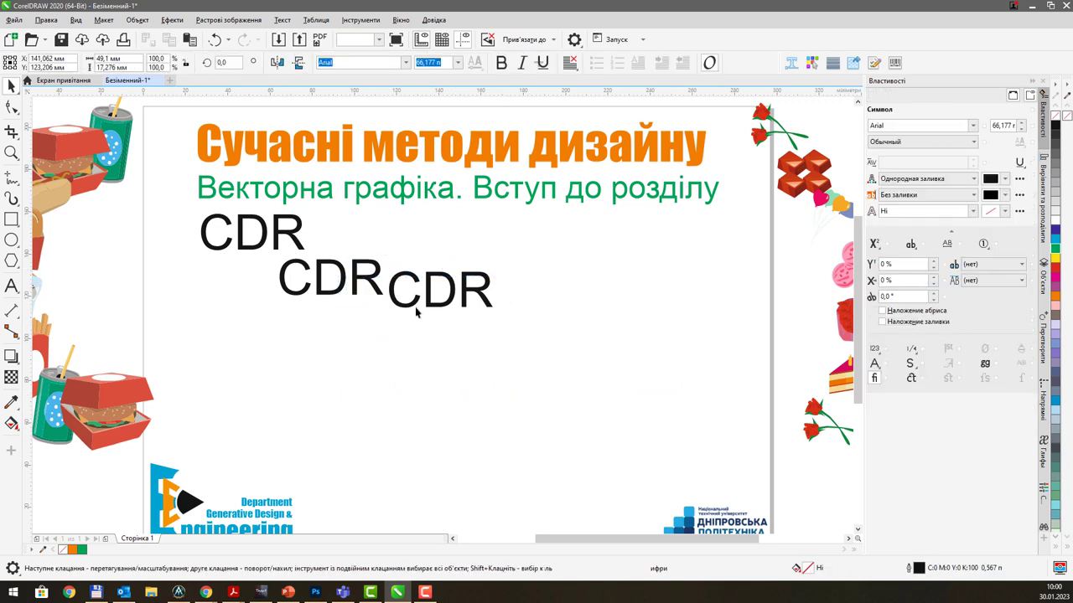
{"action": "key", "text": "Delete"}
{"action": "left_click", "coordinate": [371, 283]}
{"action": "right_click", "coordinate": [369, 283]}
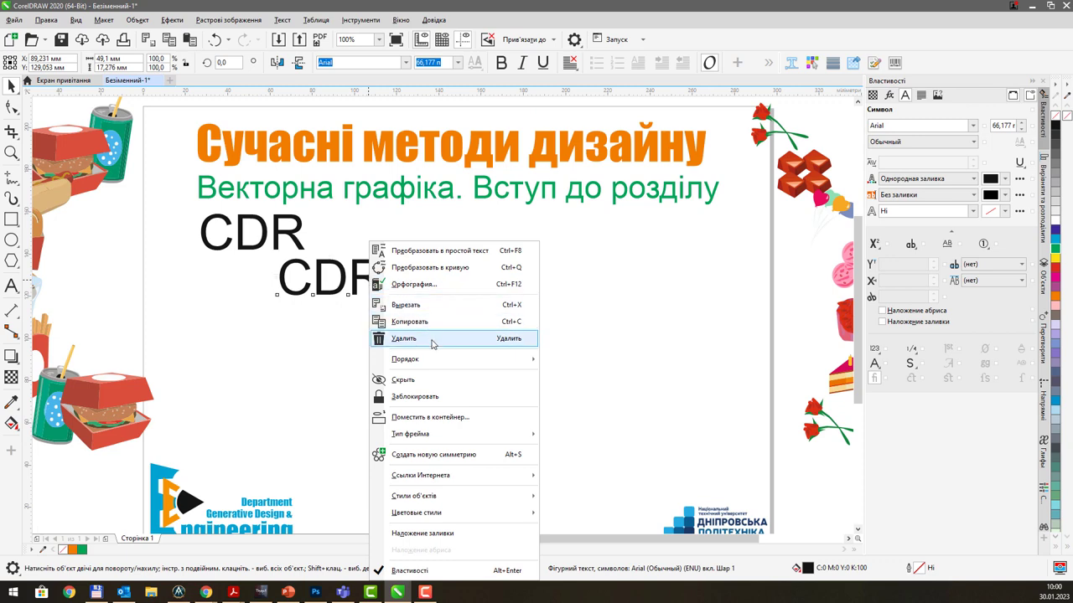
{"action": "left_click", "coordinate": [433, 341]}
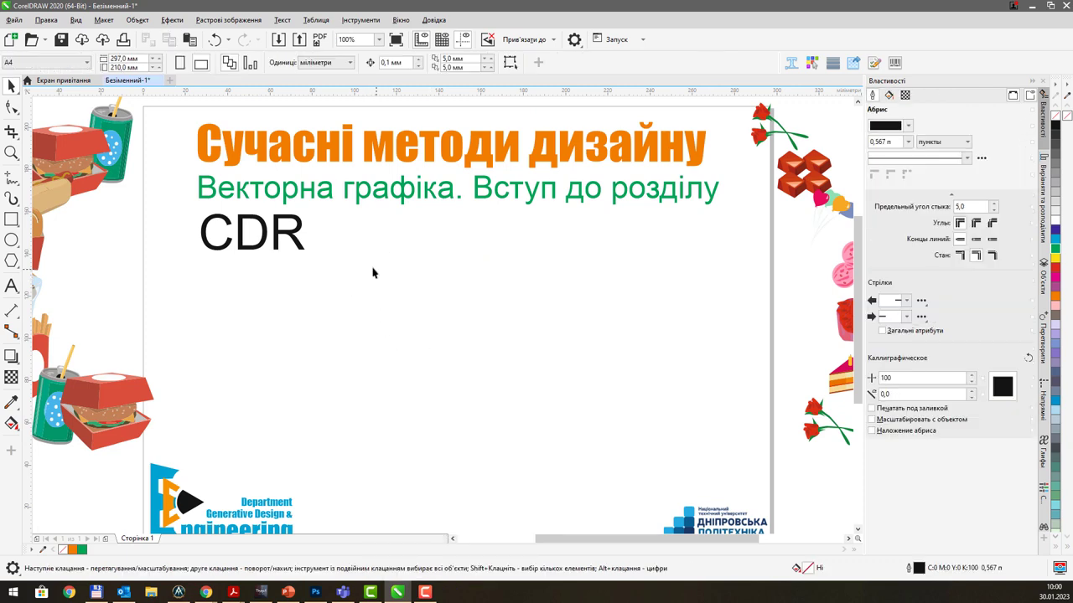
Examine the context commands available for the original CDR text, such as Преобразовать в кривую, and deselect it
{"action": "left_click", "coordinate": [298, 222]}
{"action": "right_click", "coordinate": [297, 222]}
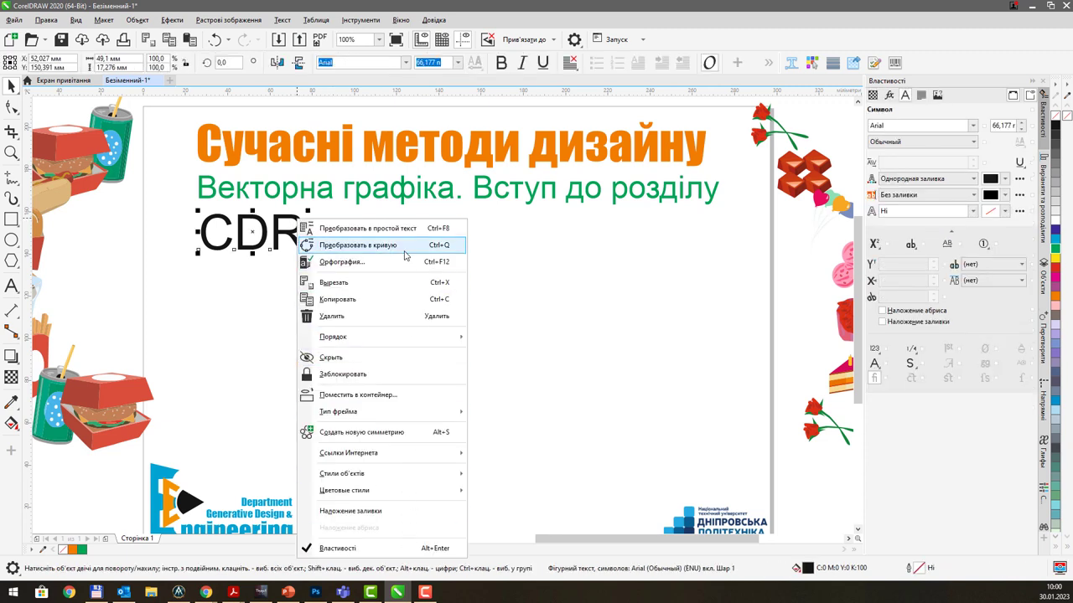
{"action": "left_click", "coordinate": [530, 342]}
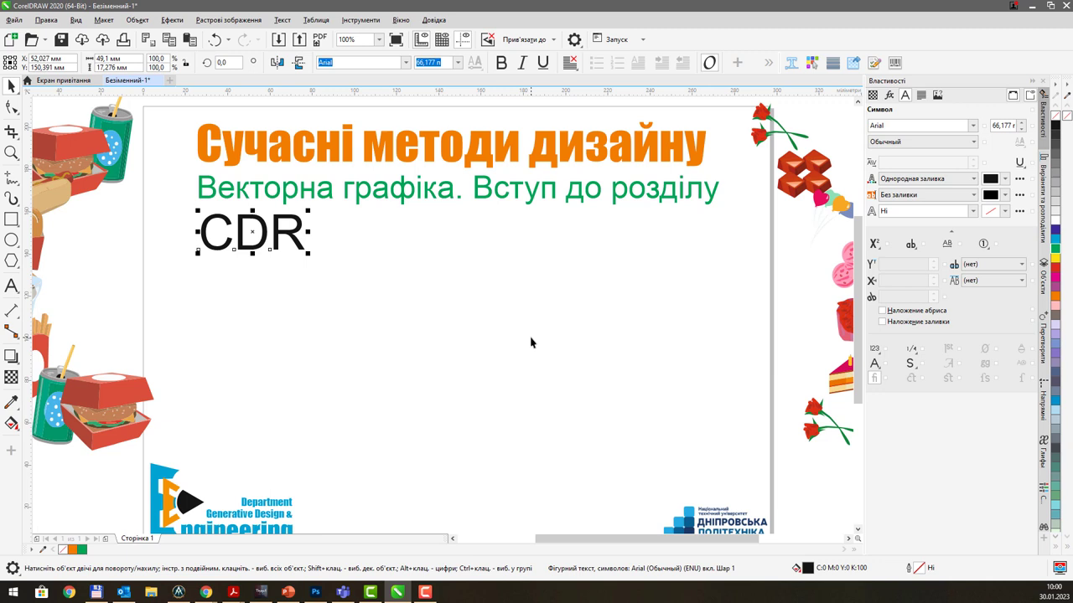
{"action": "left_click", "coordinate": [384, 305]}
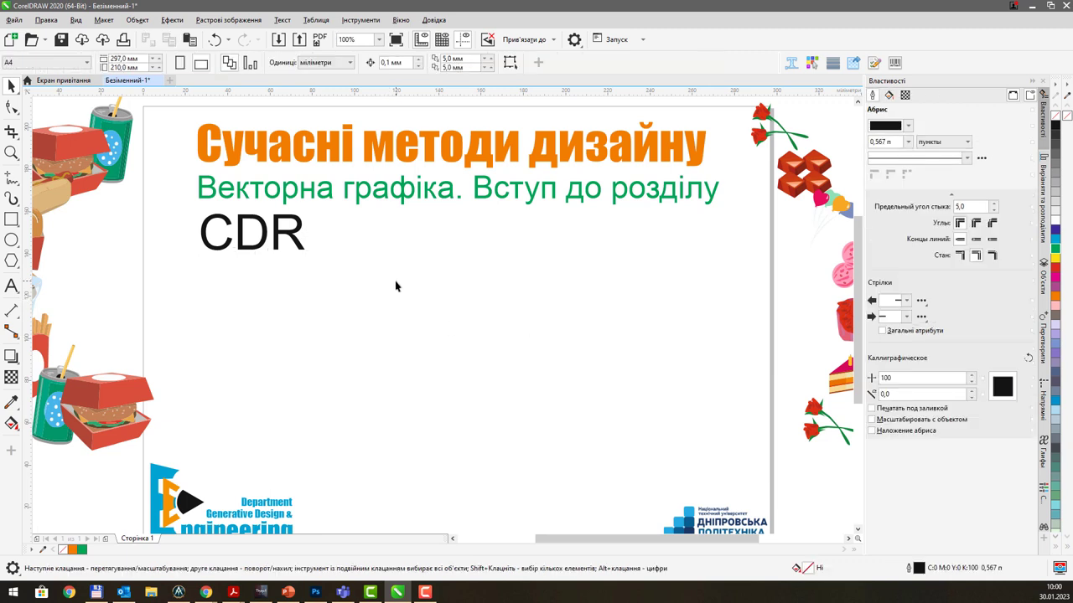
Draw a rectangle about 80 mm wide and 51 mm high to the right of the CDR text and deselect it
{"action": "left_click", "coordinate": [453, 59]}
{"action": "left_click", "coordinate": [451, 67]}
{"action": "left_click", "coordinate": [11, 220]}
{"action": "left_click_drag", "start_coordinate": [361, 229], "coordinate": [531, 335]}
{"action": "key", "text": "space"}
{"action": "left_click", "coordinate": [233, 345]}
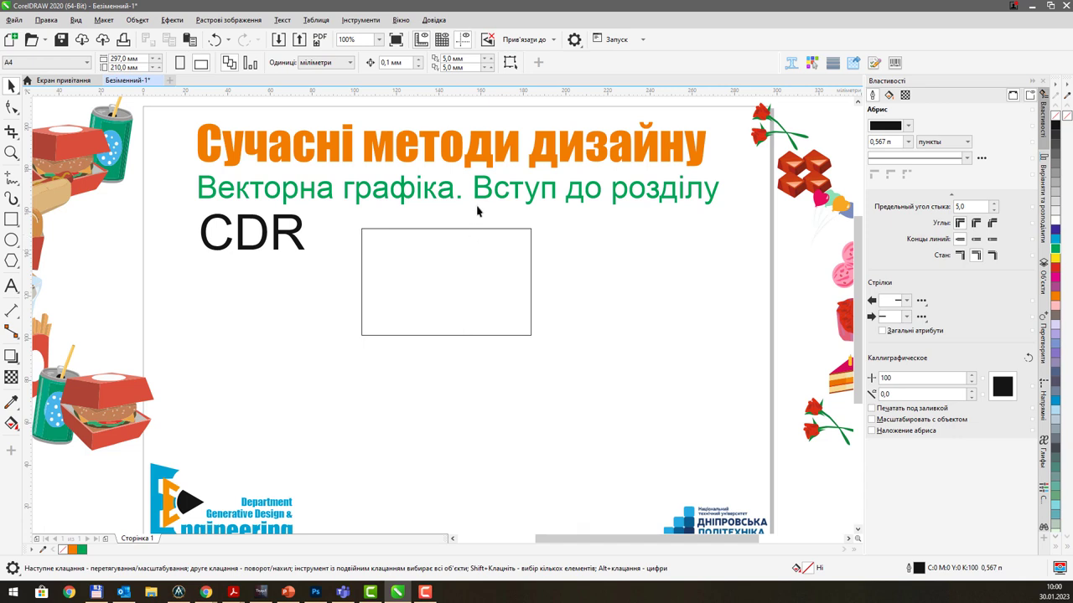
Move the rectangle about 51 mm right and 7 mm down by its unfilled interior
{"action": "left_click", "coordinate": [492, 280]}
{"action": "left_click", "coordinate": [605, 277]}
{"action": "left_click", "coordinate": [418, 293]}
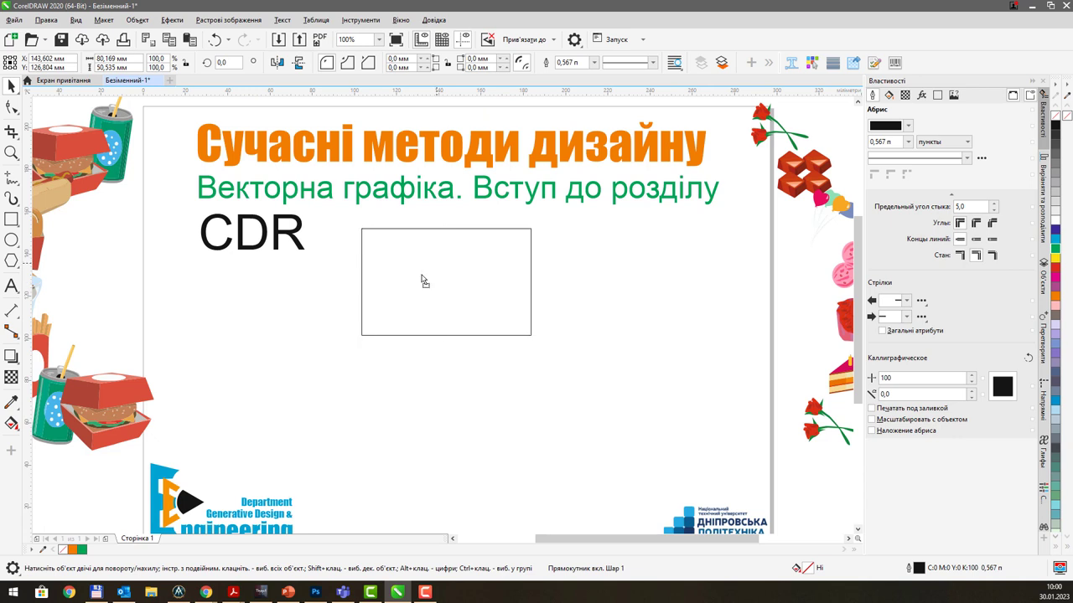
{"action": "left_click_drag", "start_coordinate": [422, 280], "coordinate": [543, 290]}
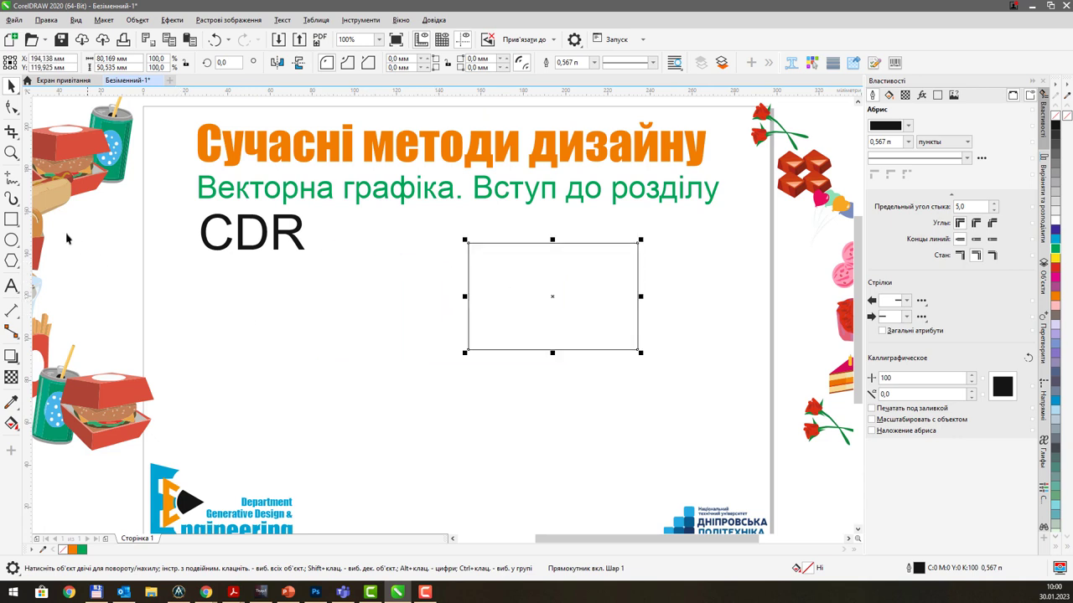
Draw an ellipse about 56 mm wide and 52 mm high overlapping the rectangle's lower-left corner
{"action": "left_click", "coordinate": [11, 240]}
{"action": "left_click_drag", "start_coordinate": [432, 303], "coordinate": [552, 413]}
{"action": "key", "text": "space"}
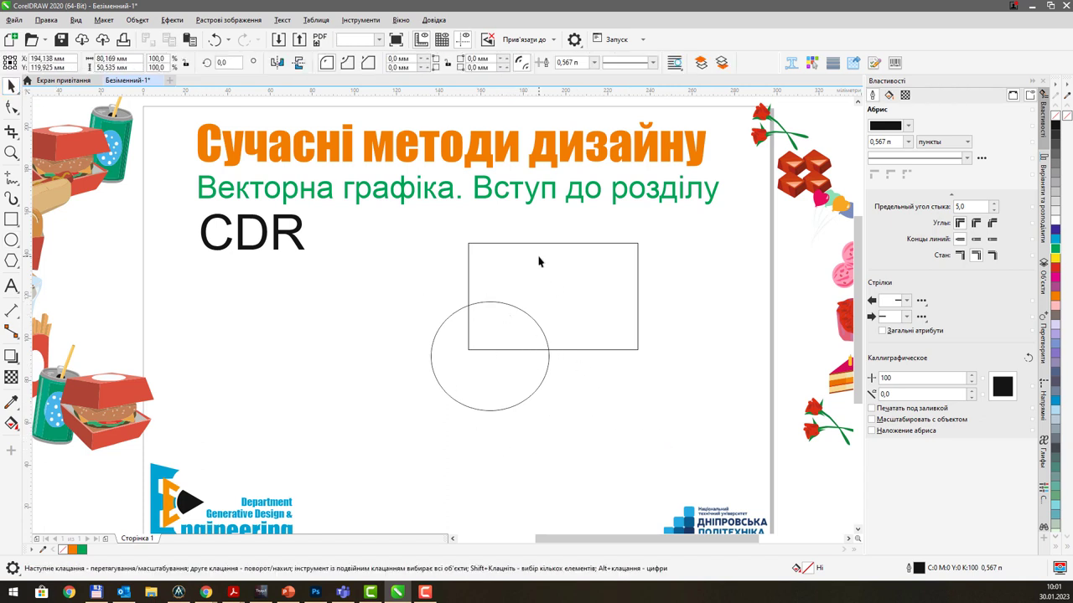
Test selecting the ellipse and rectangle alternately by their interiors and outlines, and clear the selection
{"action": "left_click", "coordinate": [502, 341]}
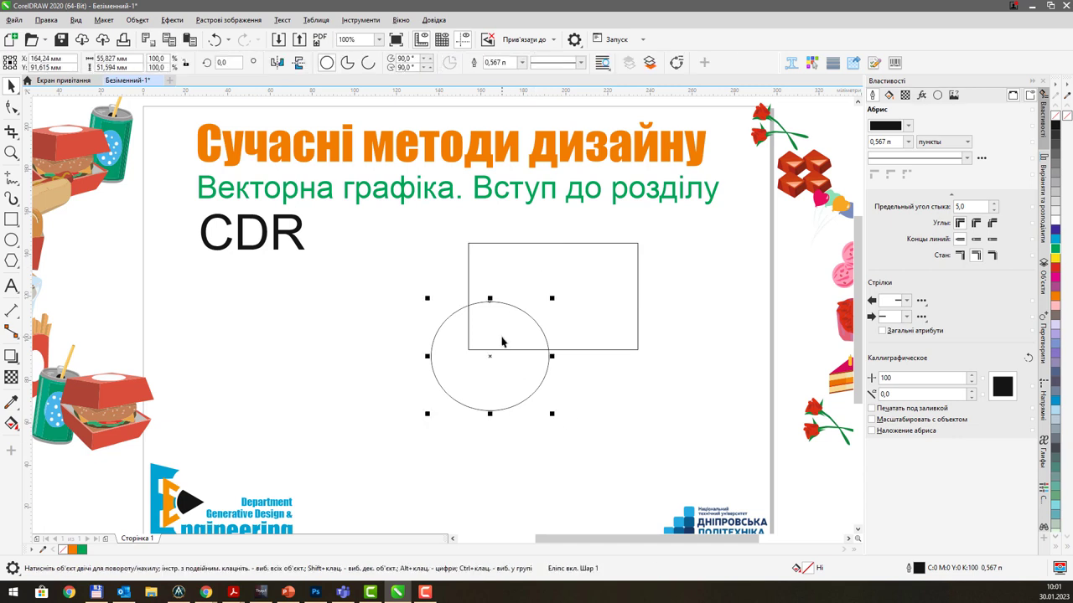
{"action": "left_click", "coordinate": [582, 303]}
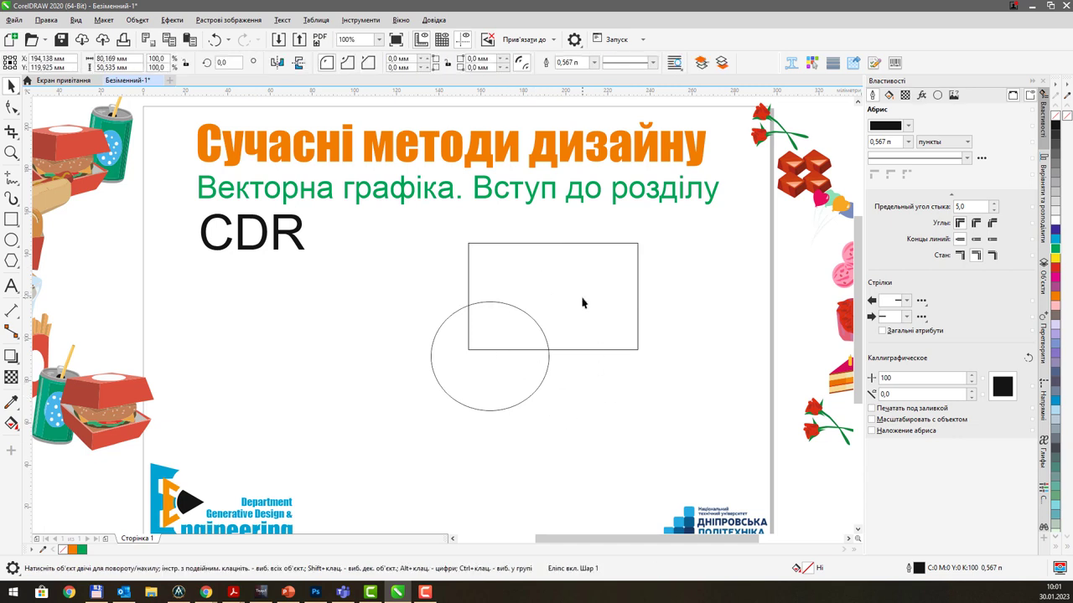
{"action": "left_click", "coordinate": [500, 344]}
{"action": "left_click", "coordinate": [500, 345]}
{"action": "left_click", "coordinate": [577, 286]}
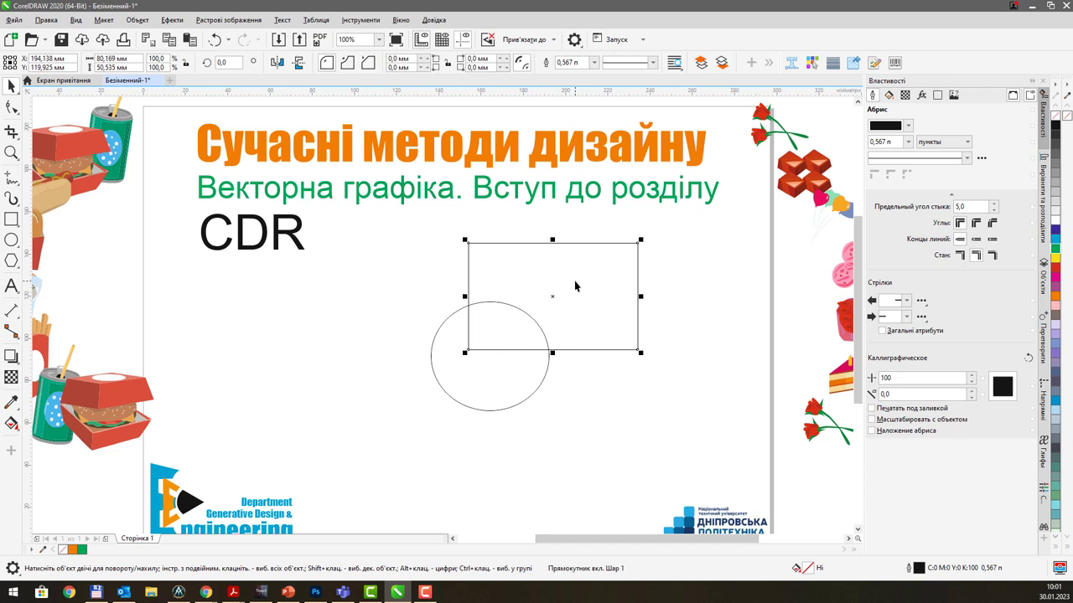
{"action": "left_click", "coordinate": [491, 338]}
{"action": "left_click", "coordinate": [491, 338]}
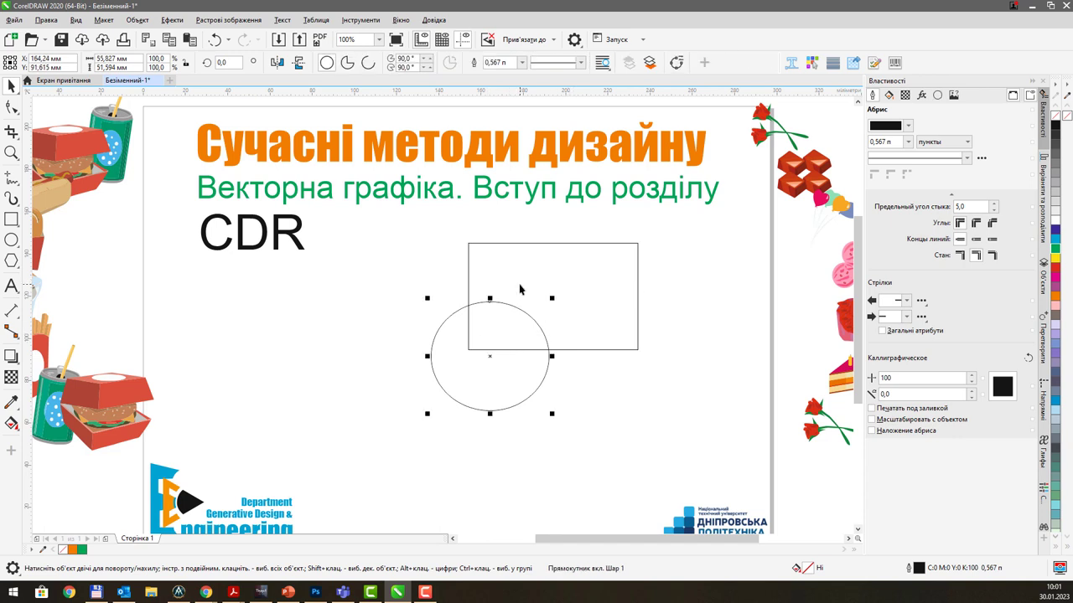
{"action": "left_click", "coordinate": [272, 326]}
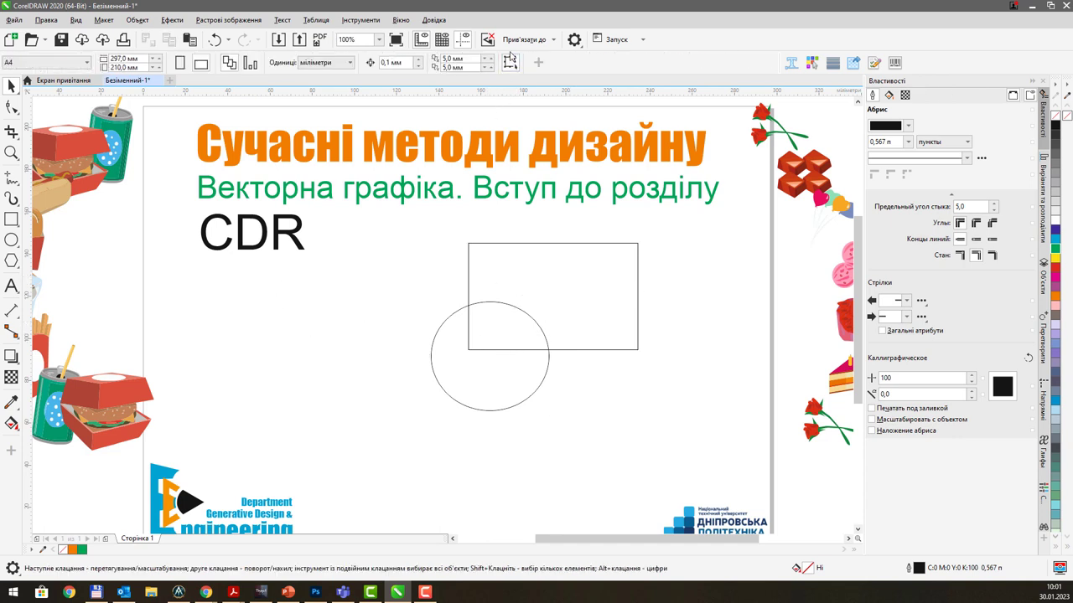
{"action": "left_click", "coordinate": [450, 320]}
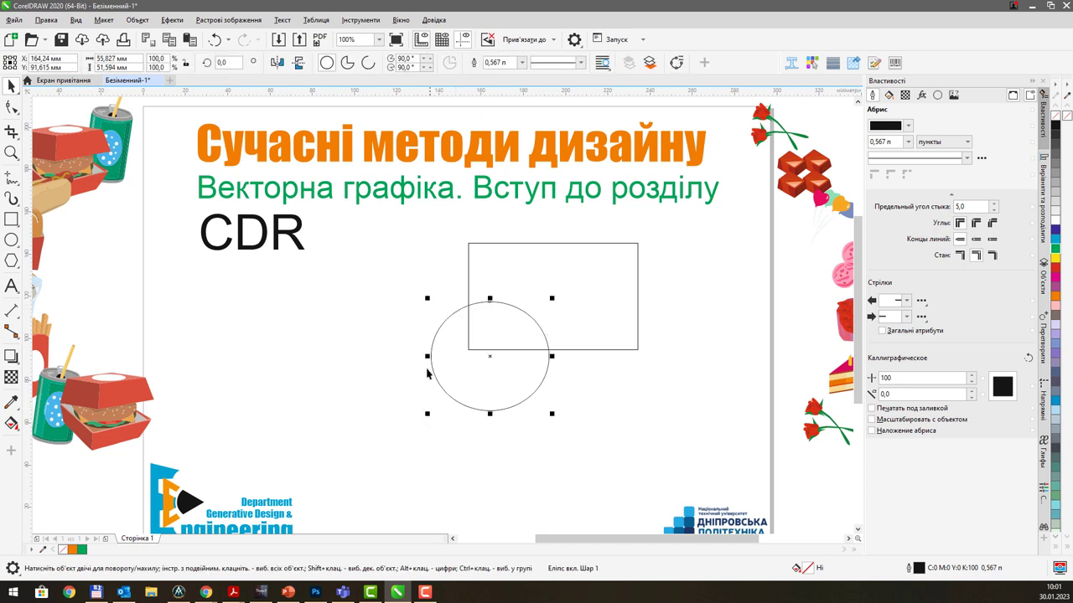
{"action": "left_click", "coordinate": [623, 248]}
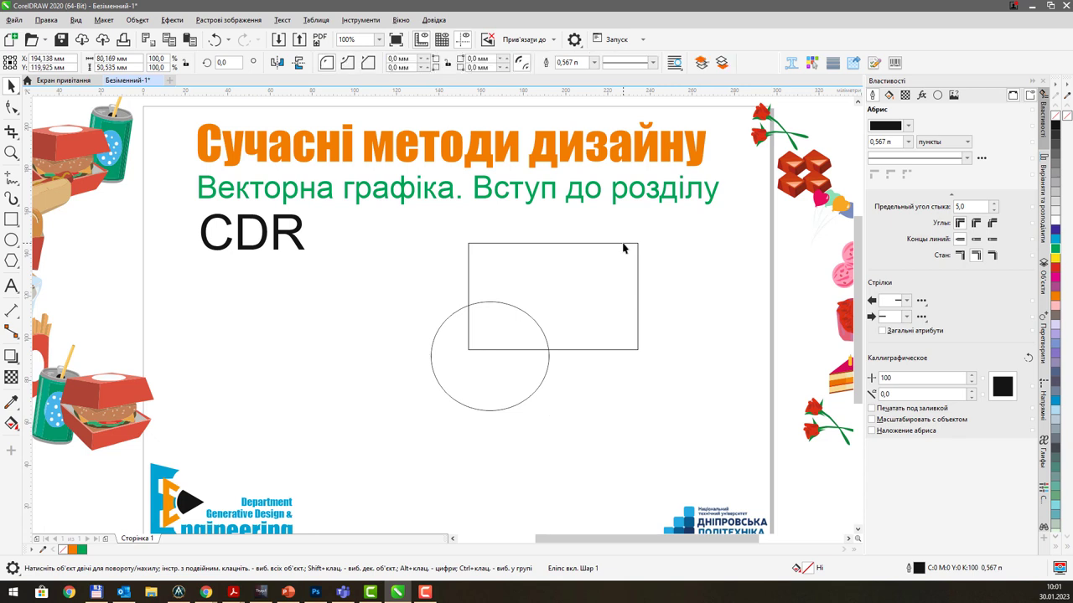
{"action": "left_click", "coordinate": [623, 243]}
{"action": "left_click", "coordinate": [357, 326]}
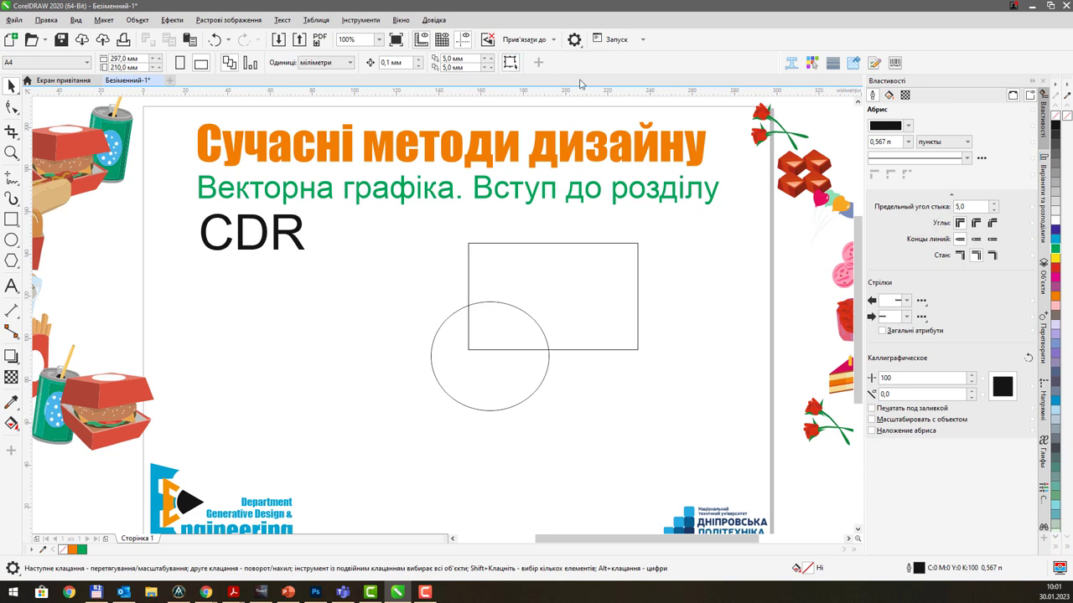
Move the ellipse about 28 mm left and 18 mm up, and the rectangle about 27 mm left and 8 mm up to overlap it
{"action": "left_click", "coordinate": [433, 343]}
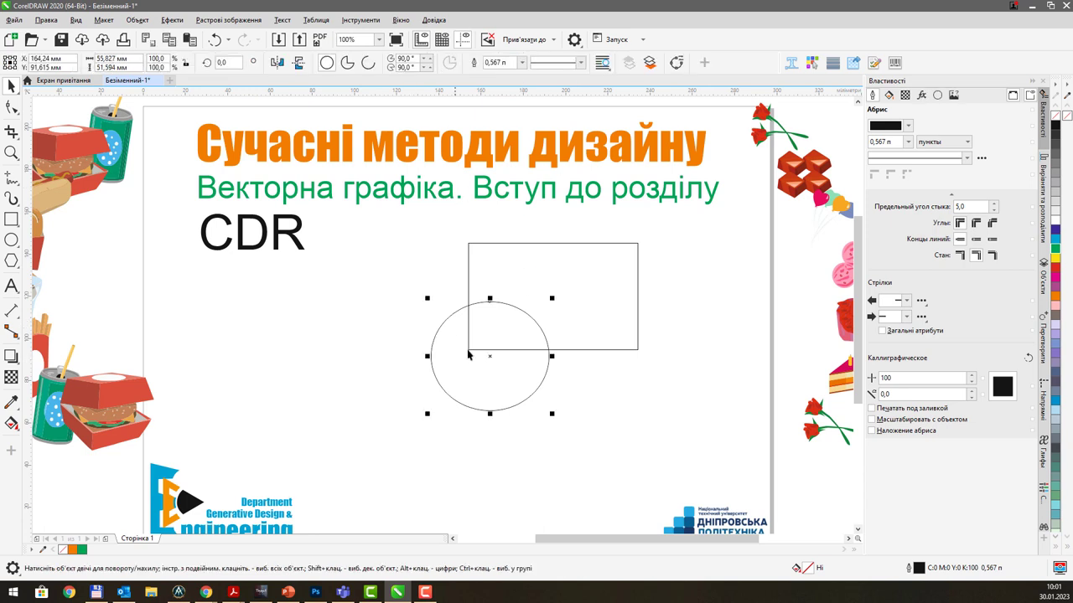
{"action": "left_click_drag", "start_coordinate": [491, 356], "coordinate": [430, 318]}
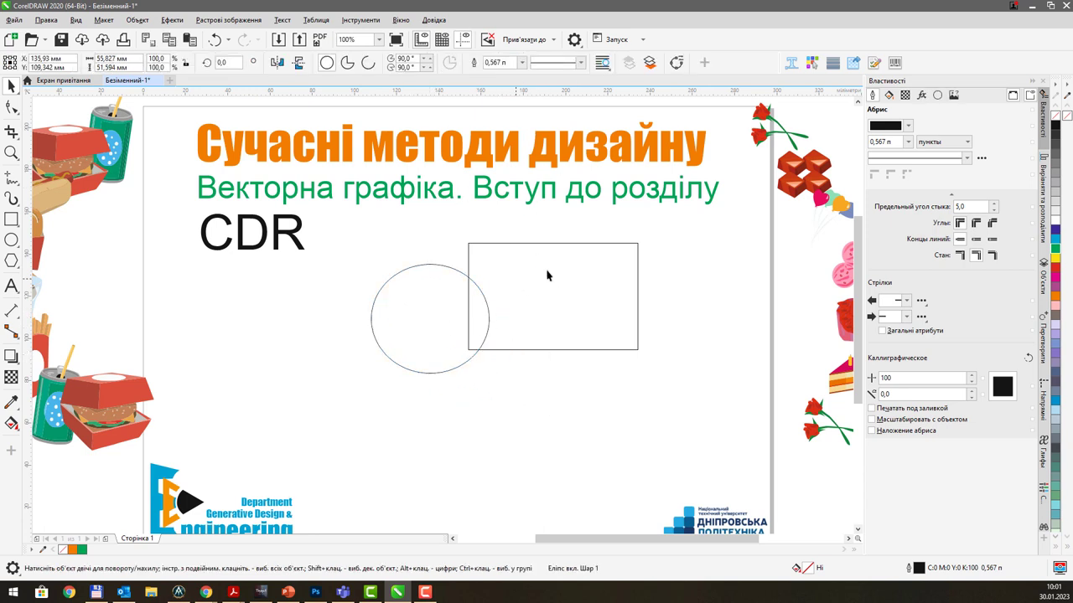
{"action": "left_click_drag", "start_coordinate": [549, 271], "coordinate": [586, 262]}
{"action": "left_click_drag", "start_coordinate": [551, 296], "coordinate": [473, 283]}
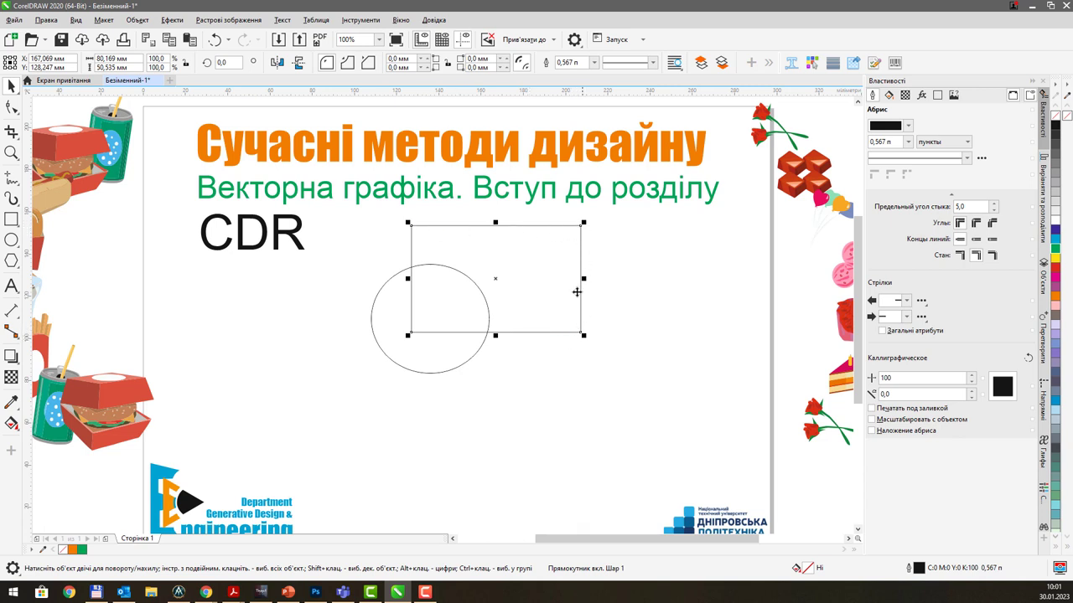
{"action": "left_click", "coordinate": [552, 395]}
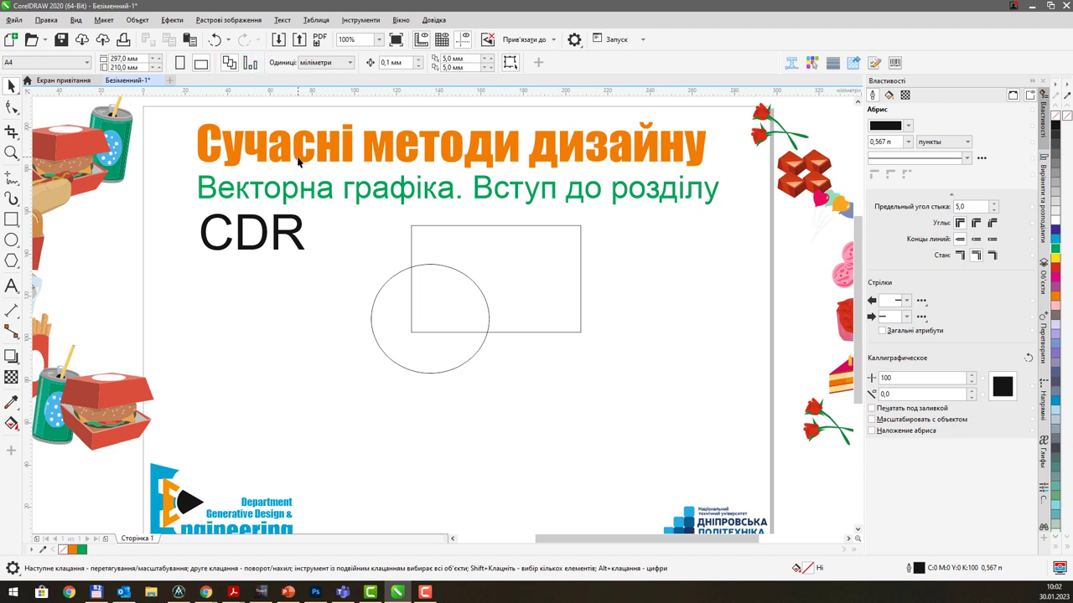
Create a new one-page landscape A4 document named Безіменний-2 with CMYK colour and 300 dpi resolution
{"action": "left_click", "coordinate": [169, 79]}
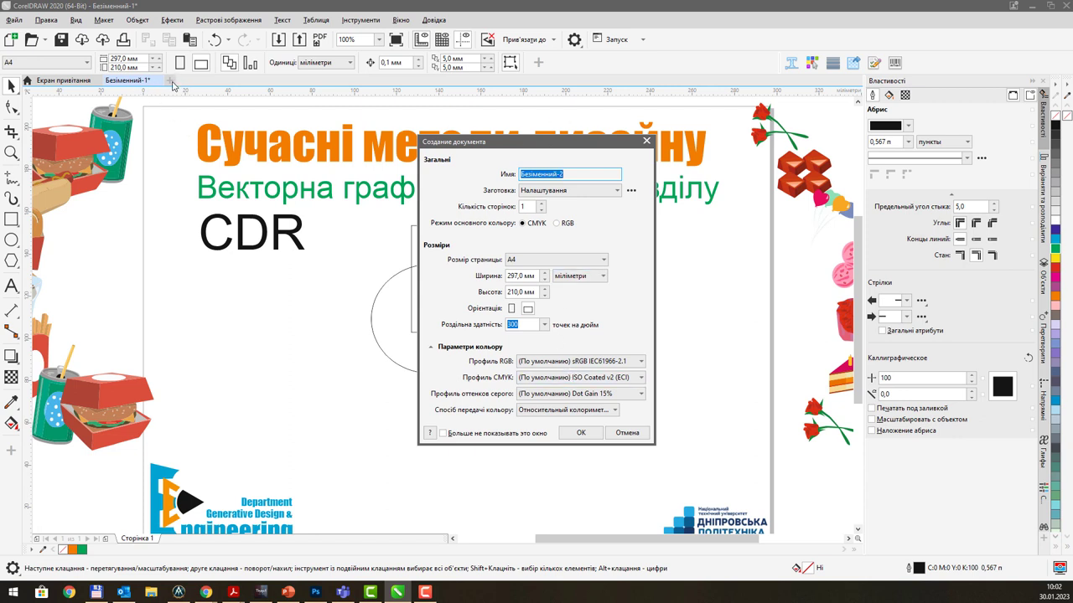
{"action": "left_click", "coordinate": [607, 259]}
{"action": "left_click", "coordinate": [608, 259]}
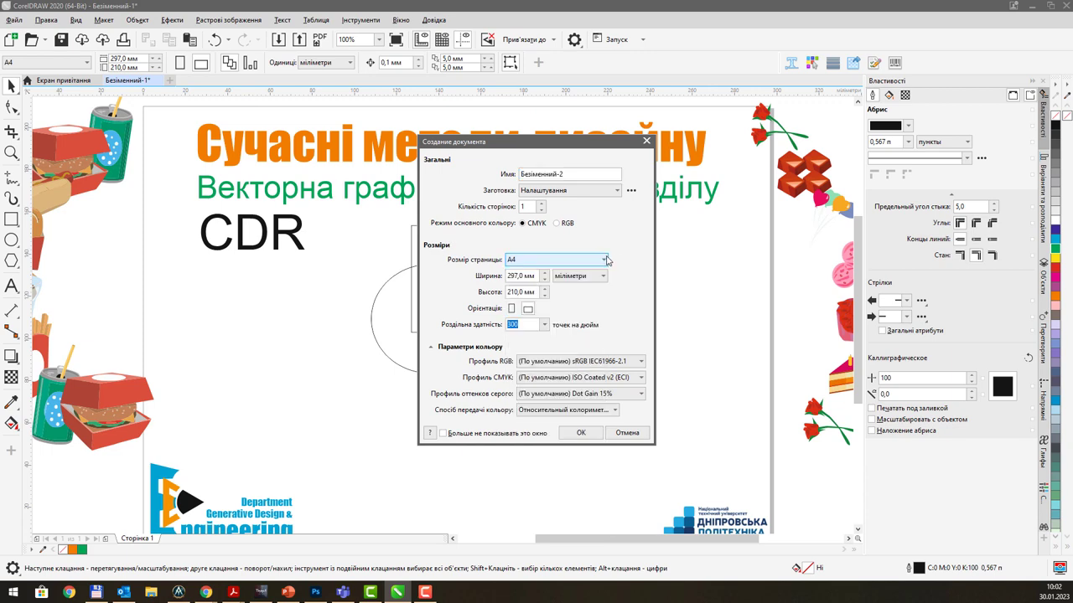
{"action": "left_click", "coordinate": [581, 432]}
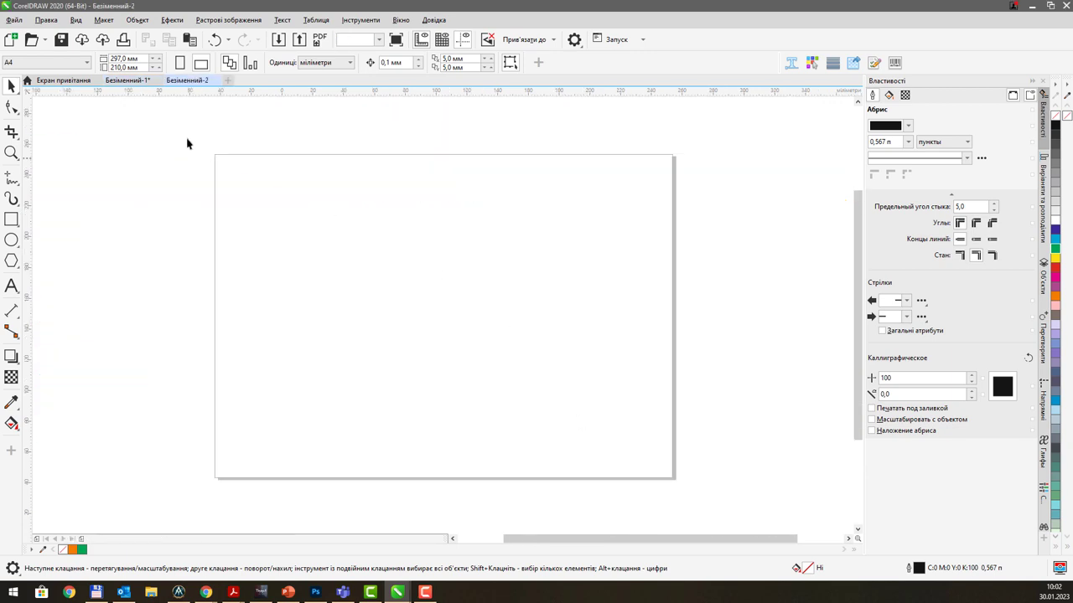
Switch between the two open documents, return to Безіменний-1, and view the Вікно commands
{"action": "left_click", "coordinate": [134, 81]}
{"action": "left_click", "coordinate": [187, 80]}
{"action": "left_click", "coordinate": [128, 81]}
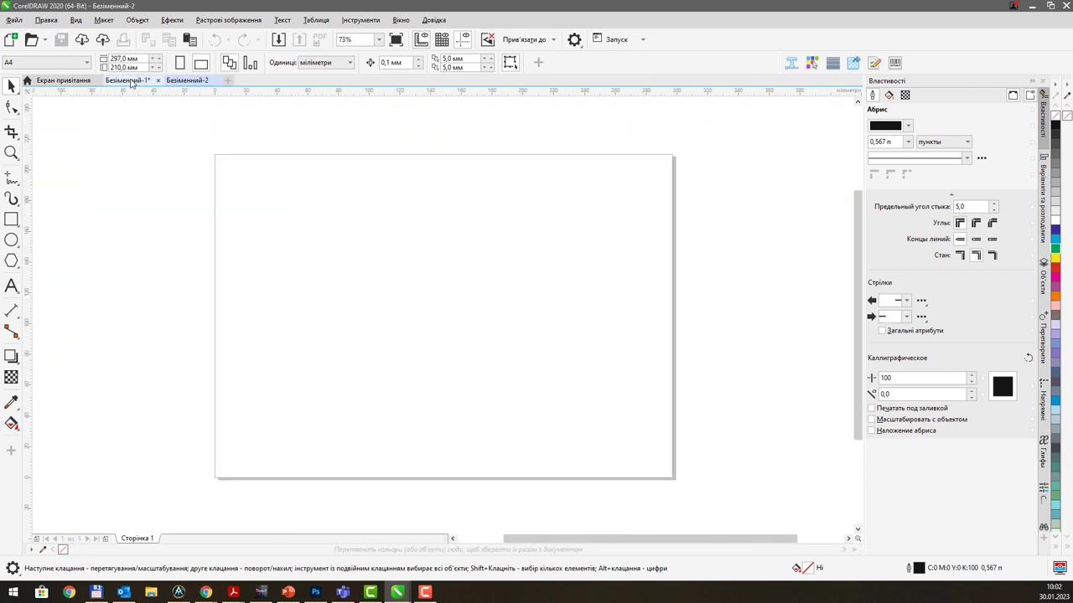
{"action": "left_click", "coordinate": [400, 19]}
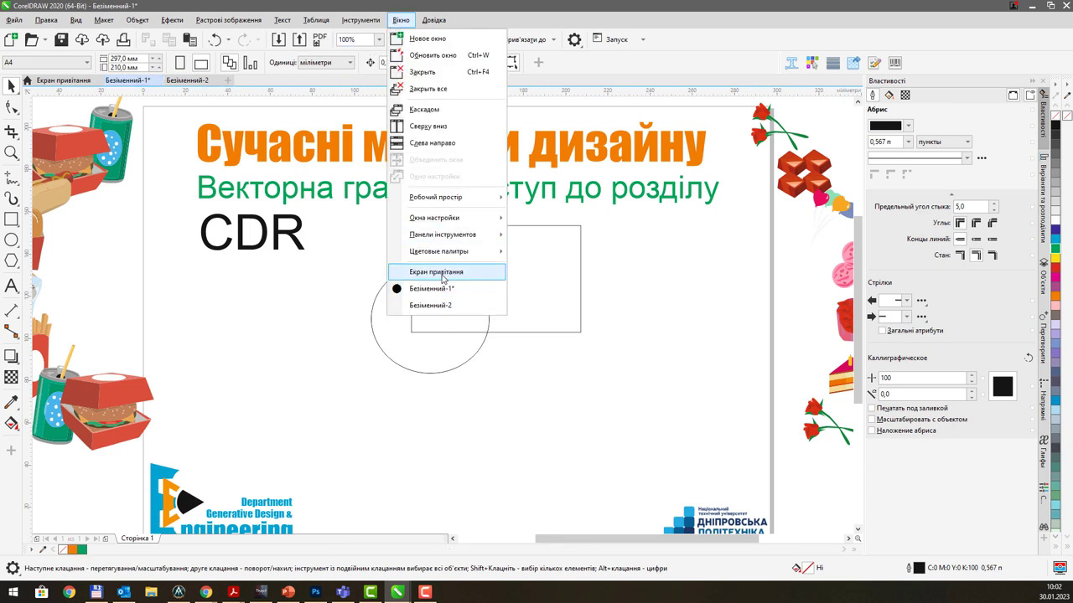
{"action": "left_click", "coordinate": [483, 388]}
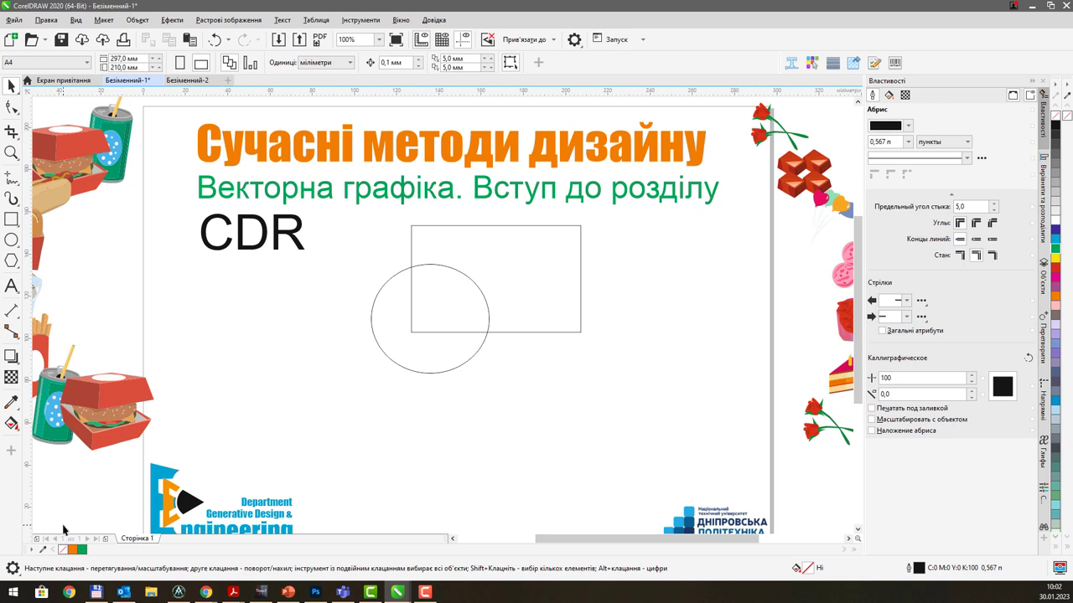
Add three blank pages to the Безіменний-1 document after its first page
{"action": "left_click", "coordinate": [107, 541]}
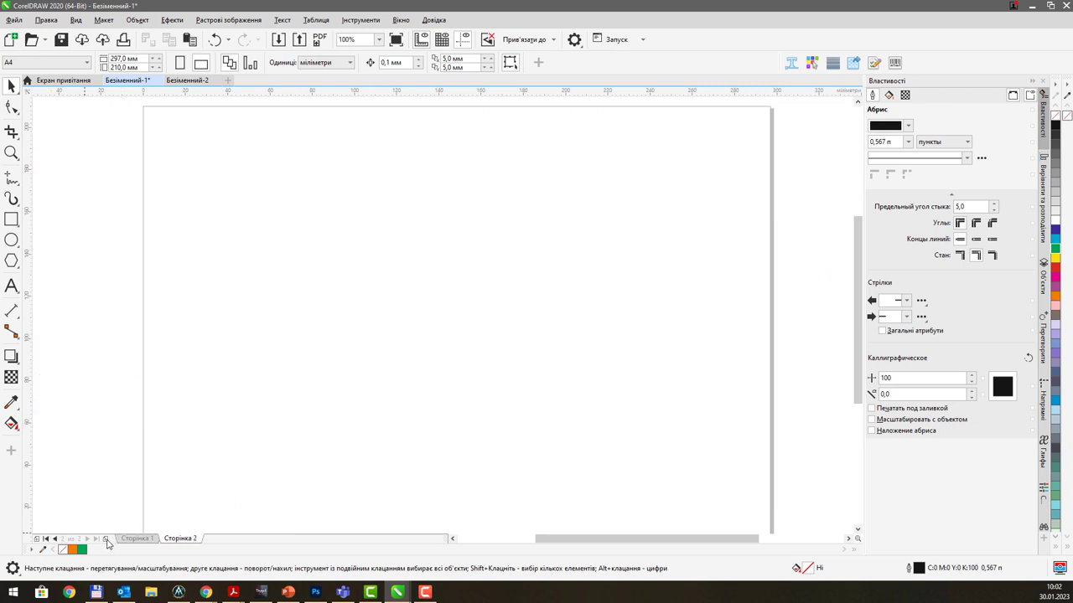
{"action": "left_click", "coordinate": [106, 541]}
{"action": "left_click", "coordinate": [106, 540]}
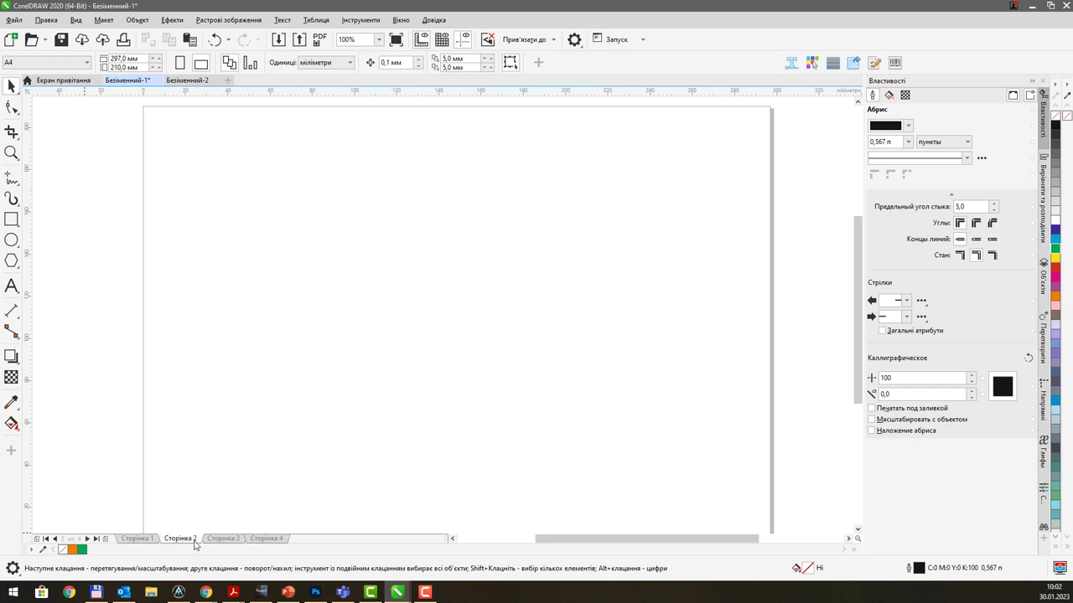
Browse the document's four pages in turn and return to the first page
{"action": "left_click", "coordinate": [137, 539]}
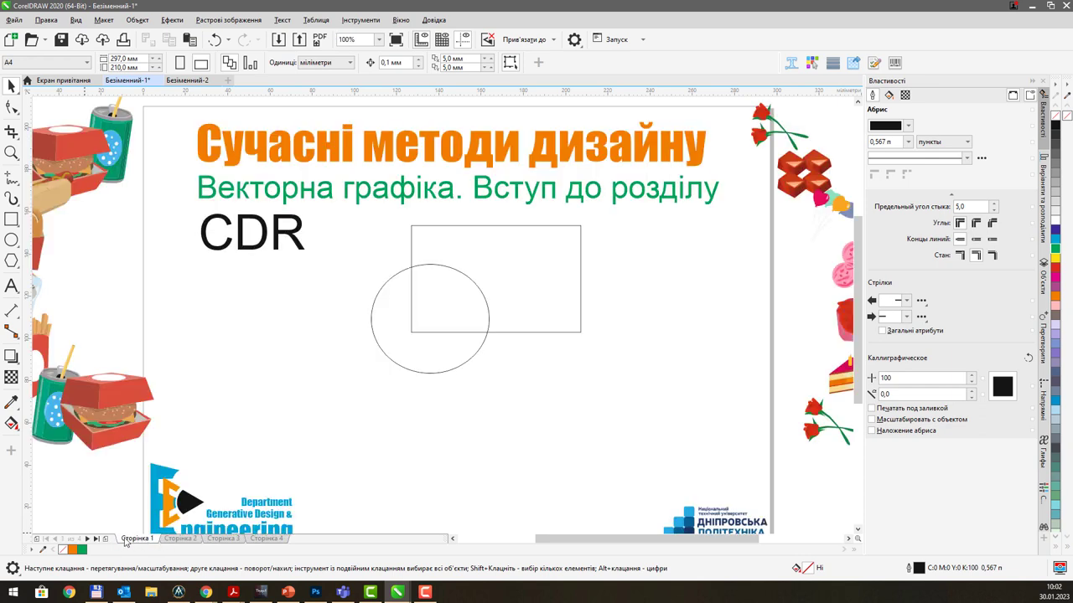
{"action": "left_click", "coordinate": [182, 539]}
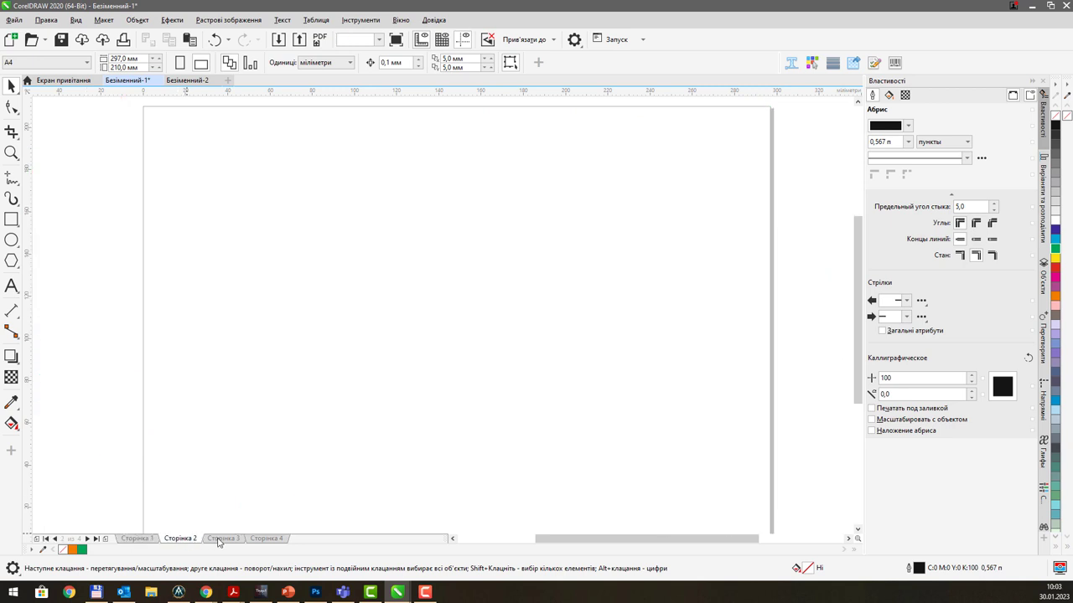
{"action": "left_click", "coordinate": [220, 539]}
{"action": "left_click", "coordinate": [267, 539]}
{"action": "left_click", "coordinate": [144, 539]}
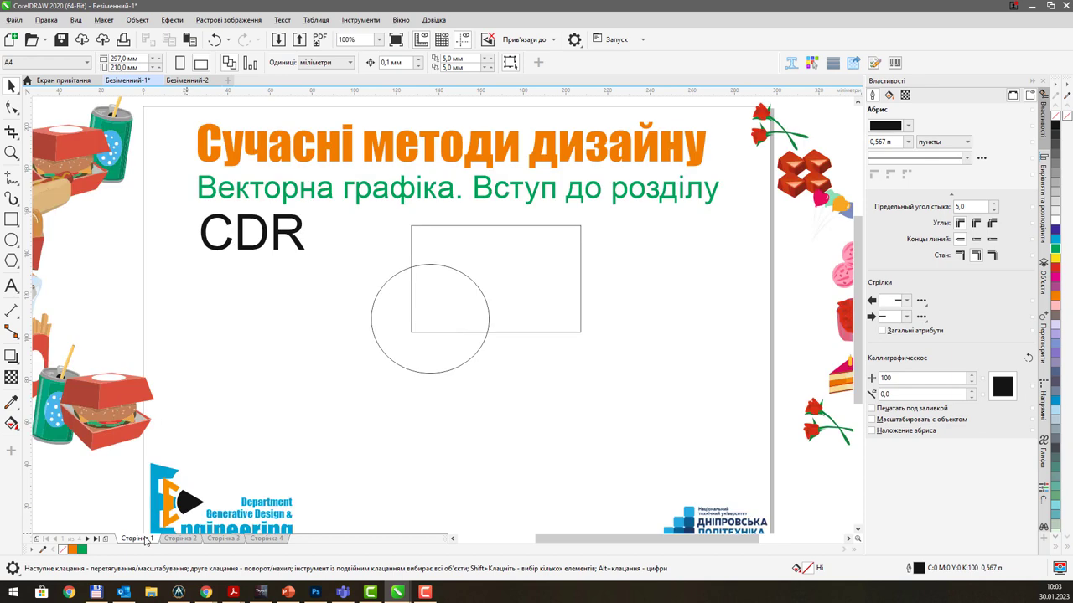
Rename the first page as Вступ
{"action": "right_click", "coordinate": [149, 540]}
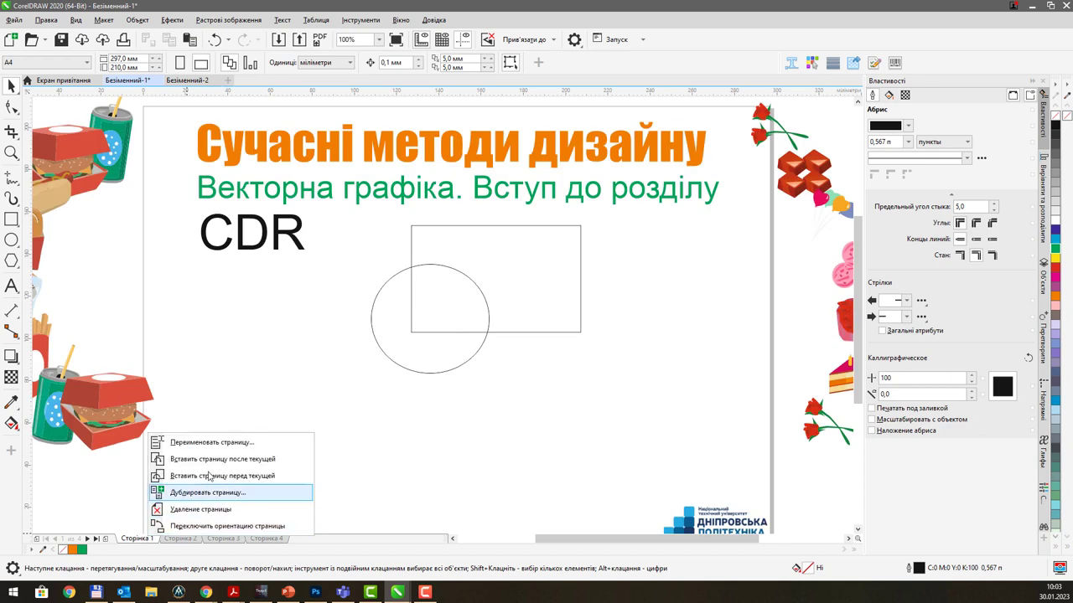
{"action": "left_click", "coordinate": [218, 445]}
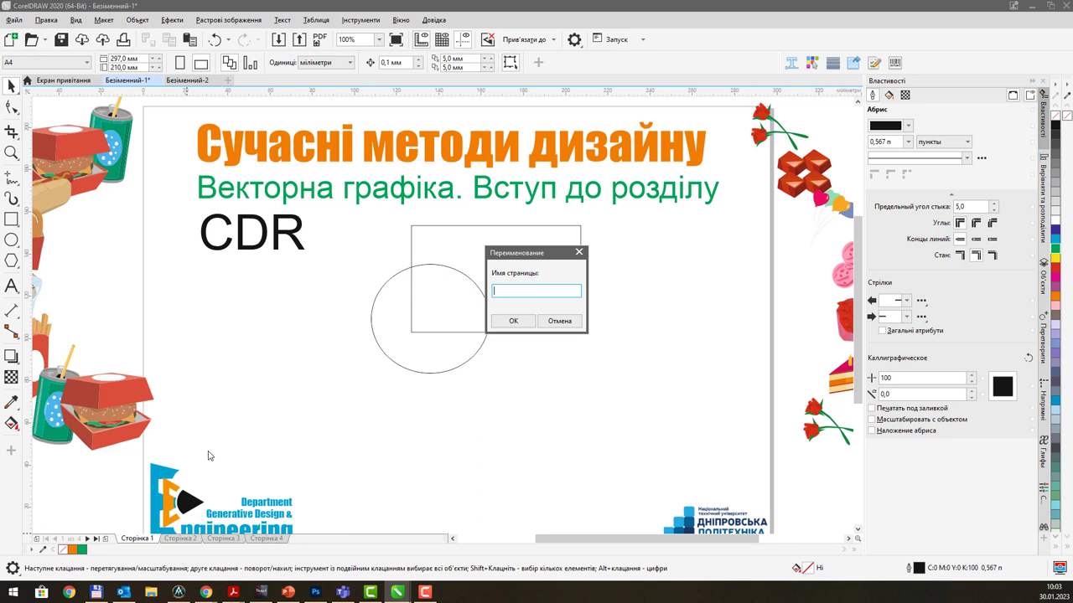
{"action": "type", "text": "Вступ"}
{"action": "left_click", "coordinate": [513, 321]}
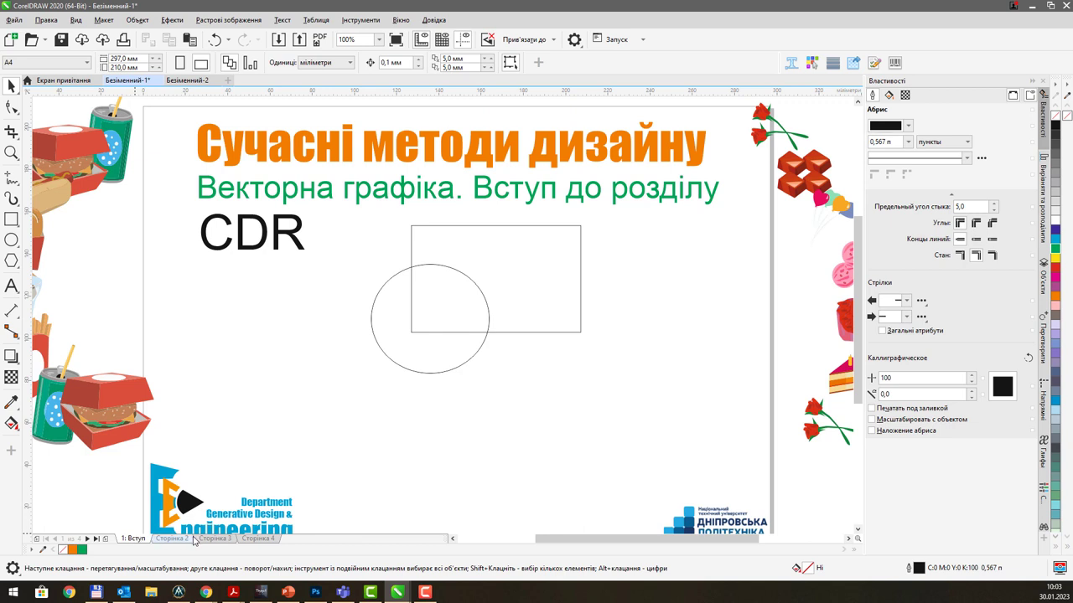
Go forward to page 3, return to page 1 through Переход к странице, and view that dialog once more
{"action": "double_click", "coordinate": [87, 539]}
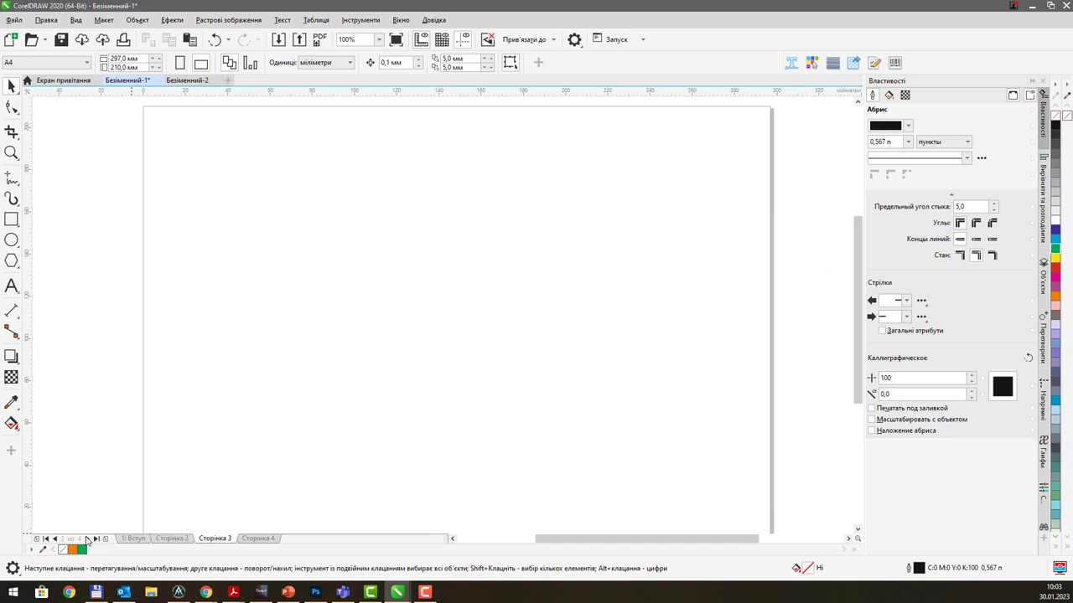
{"action": "left_click", "coordinate": [62, 539]}
{"action": "key", "text": "Escape"}
{"action": "left_click", "coordinate": [70, 541]}
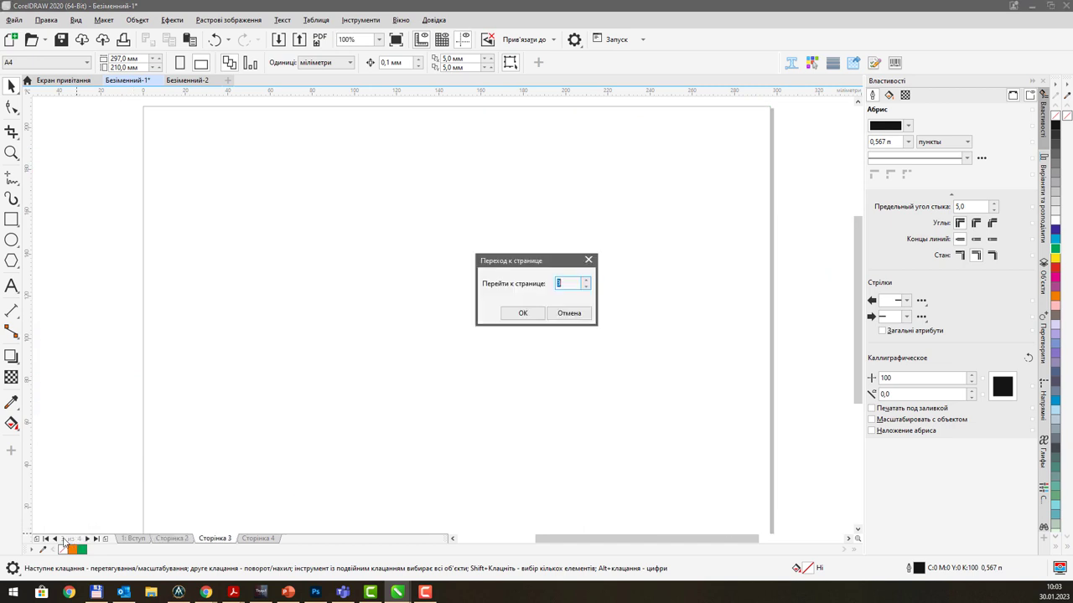
{"action": "left_click", "coordinate": [521, 313]}
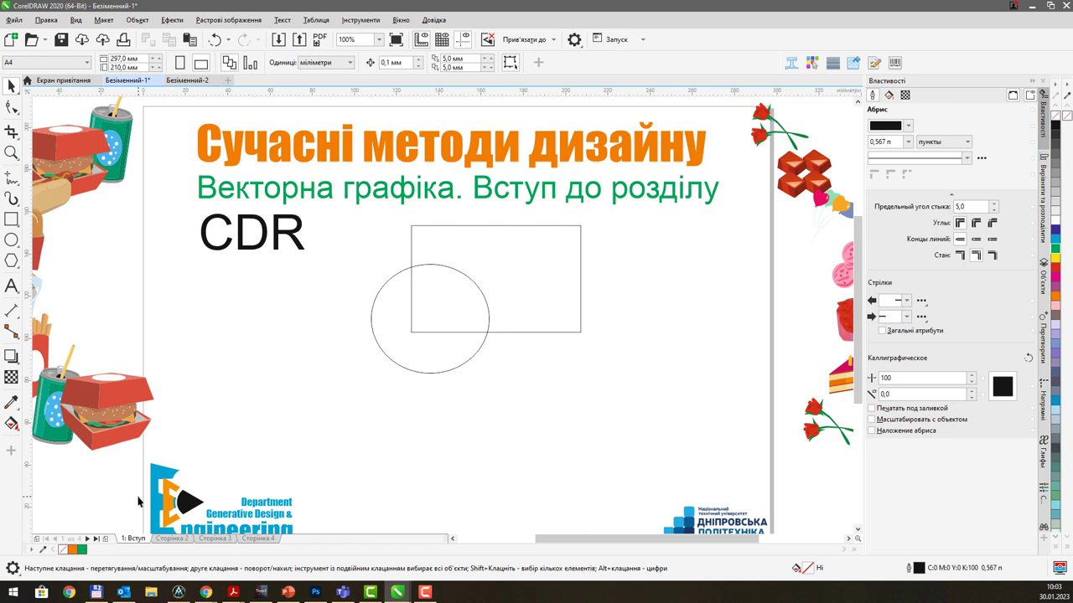
{"action": "left_click", "coordinate": [74, 541]}
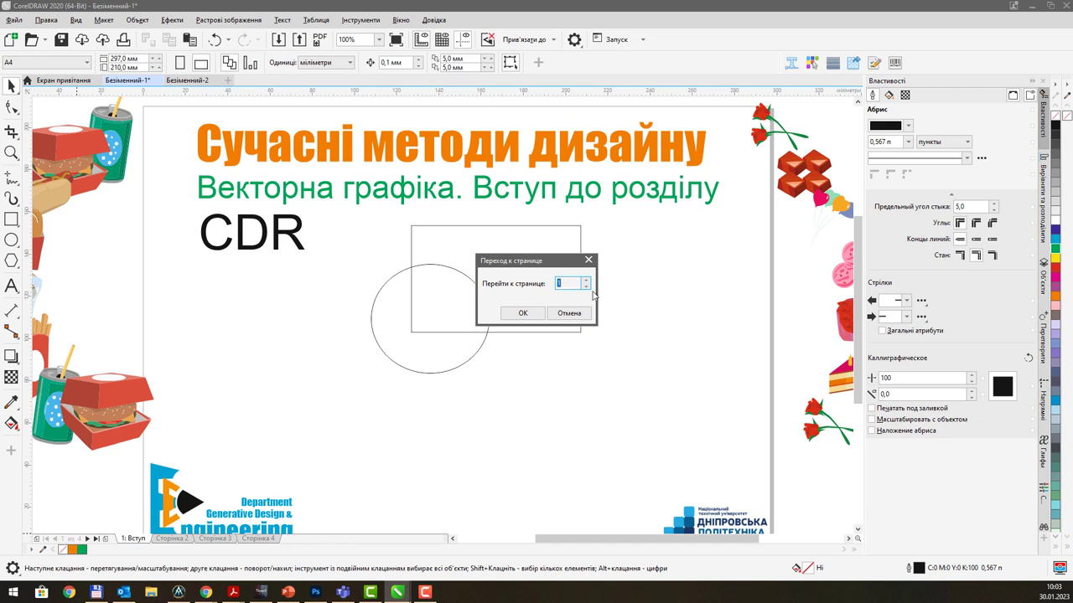
{"action": "left_click", "coordinate": [589, 261]}
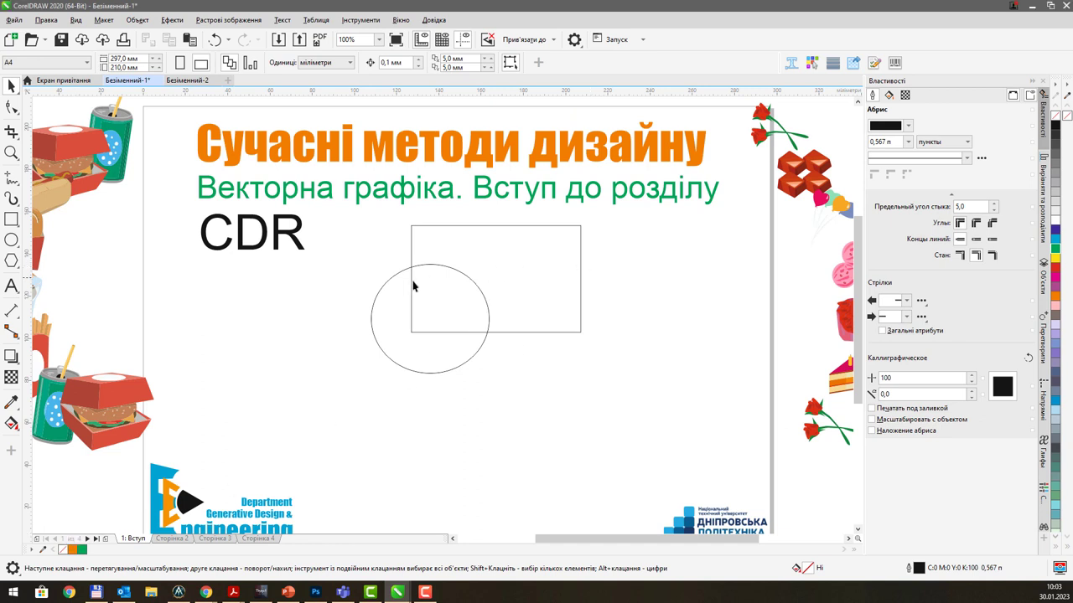
Delete page 4 from the document, look through the remaining blank pages and return to the Вступ page
{"action": "left_click", "coordinate": [255, 538]}
{"action": "right_click", "coordinate": [255, 540]}
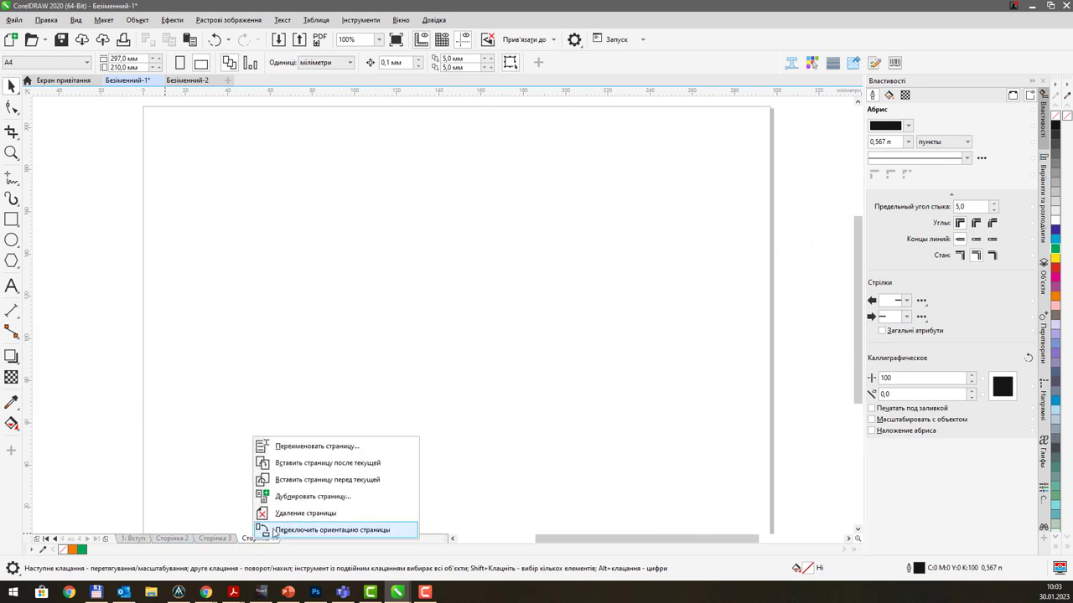
{"action": "left_click", "coordinate": [295, 514]}
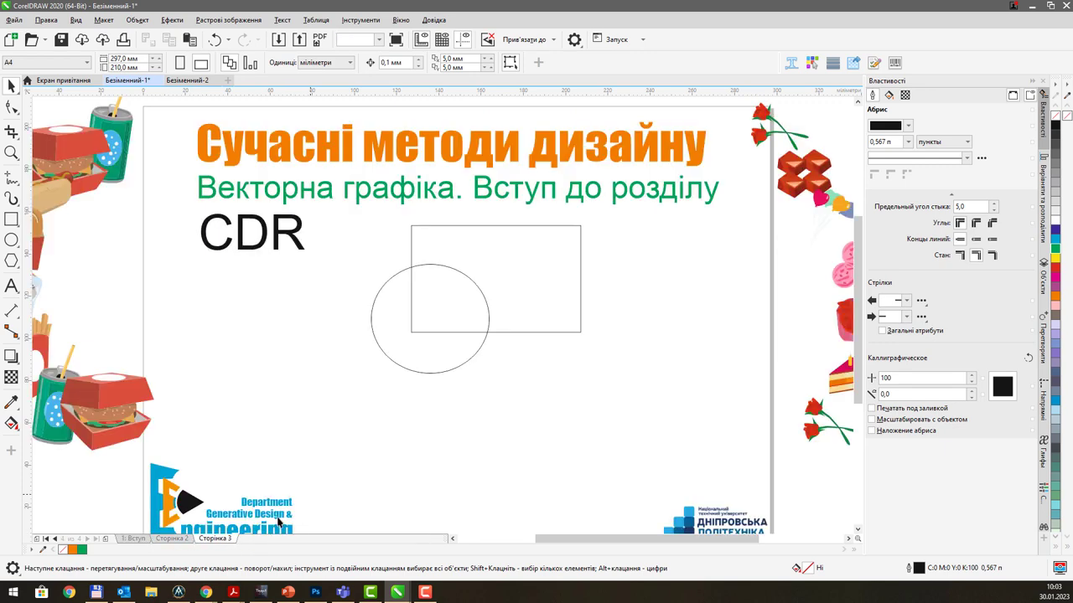
{"action": "left_click", "coordinate": [171, 538]}
{"action": "left_click", "coordinate": [211, 539]}
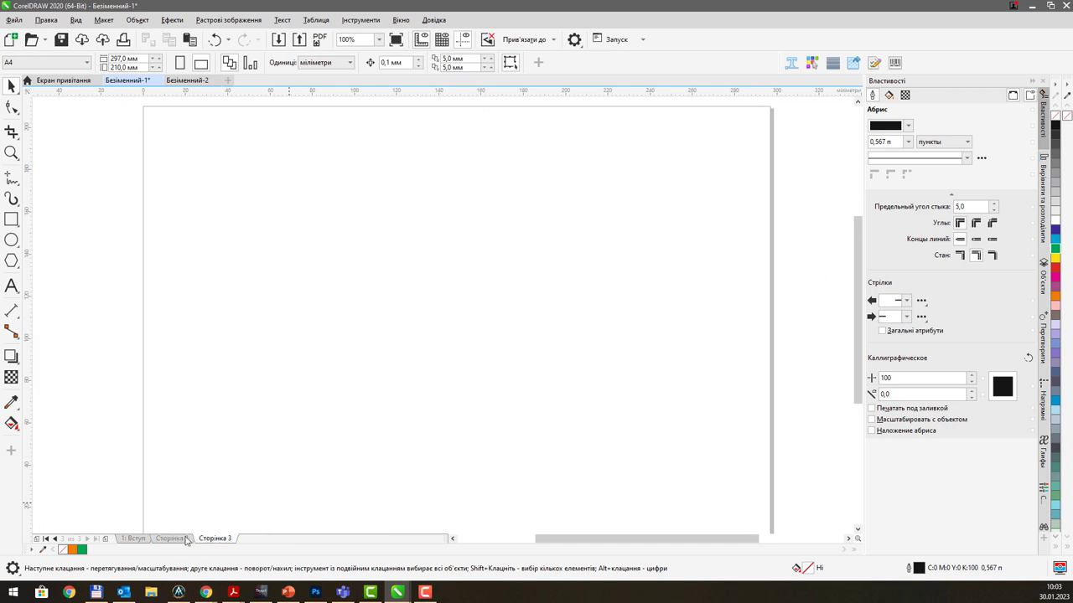
{"action": "left_click", "coordinate": [188, 539]}
{"action": "left_click", "coordinate": [134, 538]}
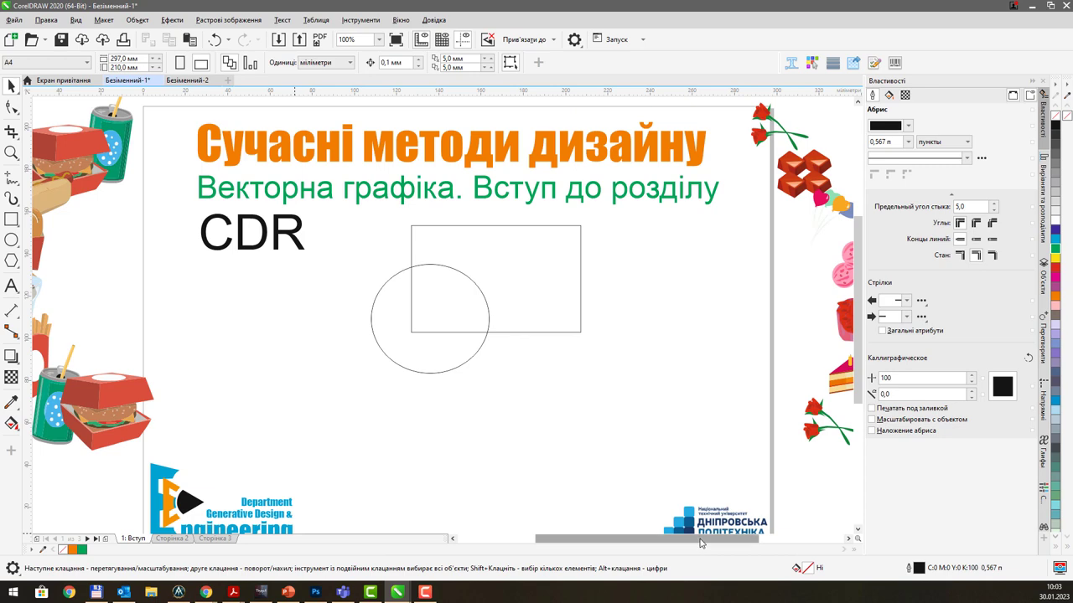
Pan around the Вступ page with the scrollbars and the Hand tool
{"action": "mouse_move", "coordinate": [580, 541]}
{"action": "left_mouse_down"}
{"action": "mouse_move", "coordinate": [543, 540]}
{"action": "mouse_move", "coordinate": [595, 540]}
{"action": "mouse_move", "coordinate": [562, 541]}
{"action": "left_mouse_up"}
{"action": "mouse_move", "coordinate": [857, 279]}
{"action": "left_mouse_down"}
{"action": "mouse_move", "coordinate": [855, 266]}
{"action": "mouse_move", "coordinate": [850, 288]}
{"action": "mouse_move", "coordinate": [849, 274]}
{"action": "left_mouse_up"}
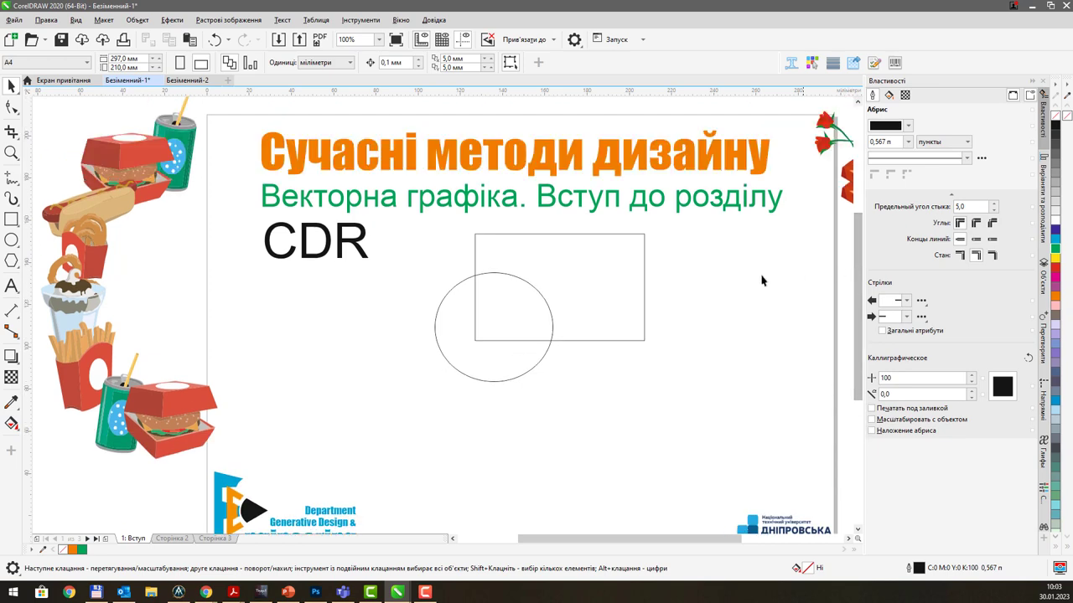
{"action": "key", "text": "h"}
{"action": "left_click_drag", "start_coordinate": [662, 287], "coordinate": [505, 280]}
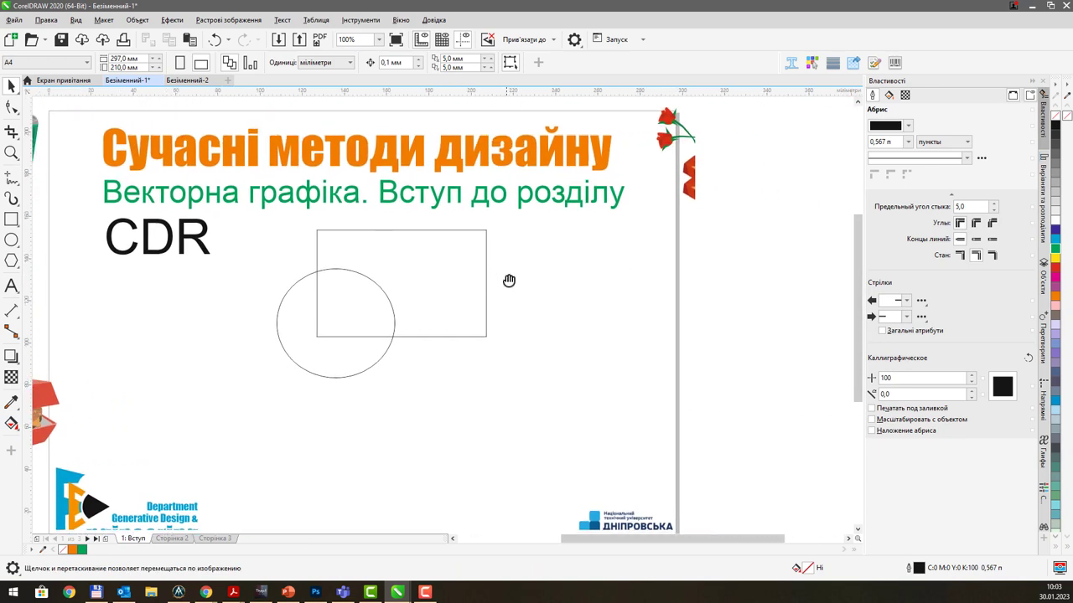
{"action": "left_click_drag", "start_coordinate": [411, 270], "coordinate": [570, 263]}
{"action": "mouse_move", "coordinate": [661, 263]}
{"action": "left_mouse_down"}
{"action": "mouse_move", "coordinate": [569, 265]}
{"action": "mouse_move", "coordinate": [666, 263]}
{"action": "left_mouse_up"}
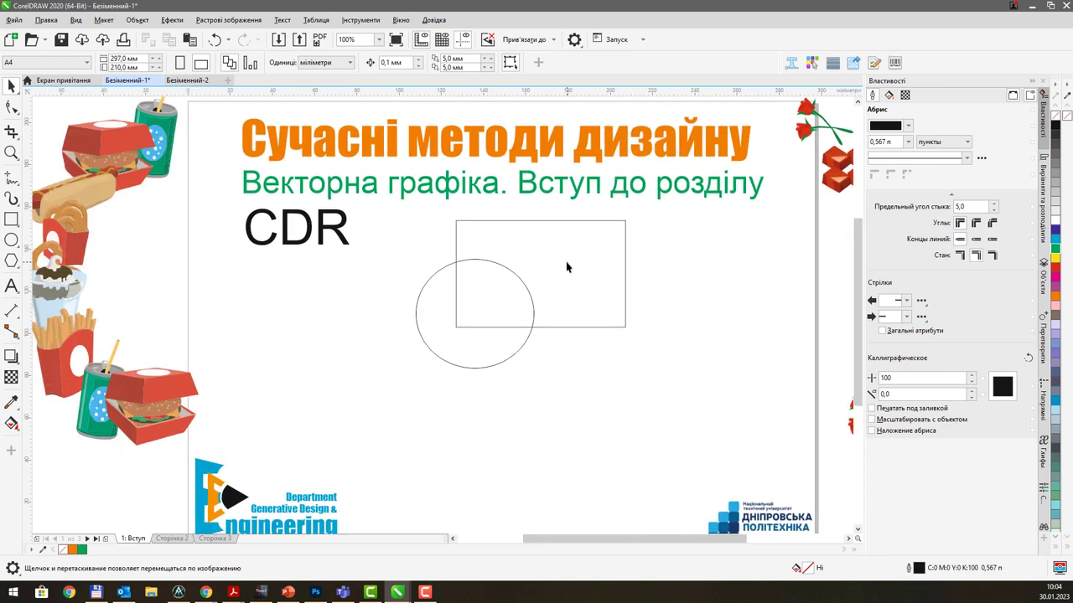
{"action": "mouse_move", "coordinate": [567, 265]}
{"action": "left_mouse_down"}
{"action": "mouse_move", "coordinate": [579, 276]}
{"action": "mouse_move", "coordinate": [518, 260]}
{"action": "mouse_move", "coordinate": [564, 290]}
{"action": "mouse_move", "coordinate": [575, 246]}
{"action": "mouse_move", "coordinate": [550, 244]}
{"action": "mouse_move", "coordinate": [554, 263]}
{"action": "left_mouse_up"}
Zoom in and out repeatedly on the rectangle and circle, from close detail to the whole workspace
{"action": "scroll", "coordinate": [501, 254], "scroll_direction": "down", "scroll_amount": 4}
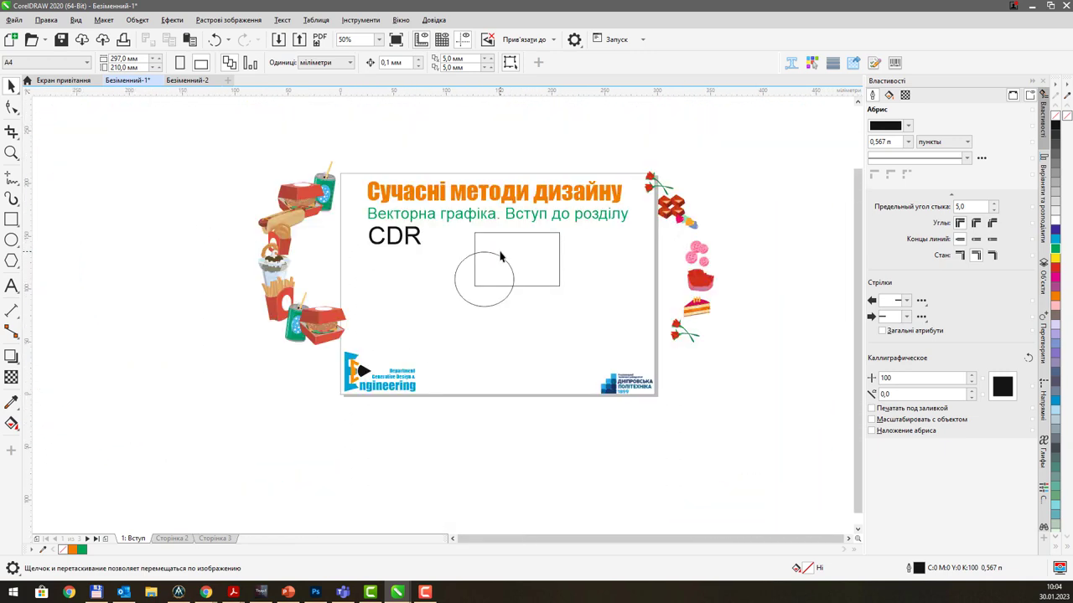
{"action": "scroll", "coordinate": [524, 263], "scroll_direction": "up", "scroll_amount": 5}
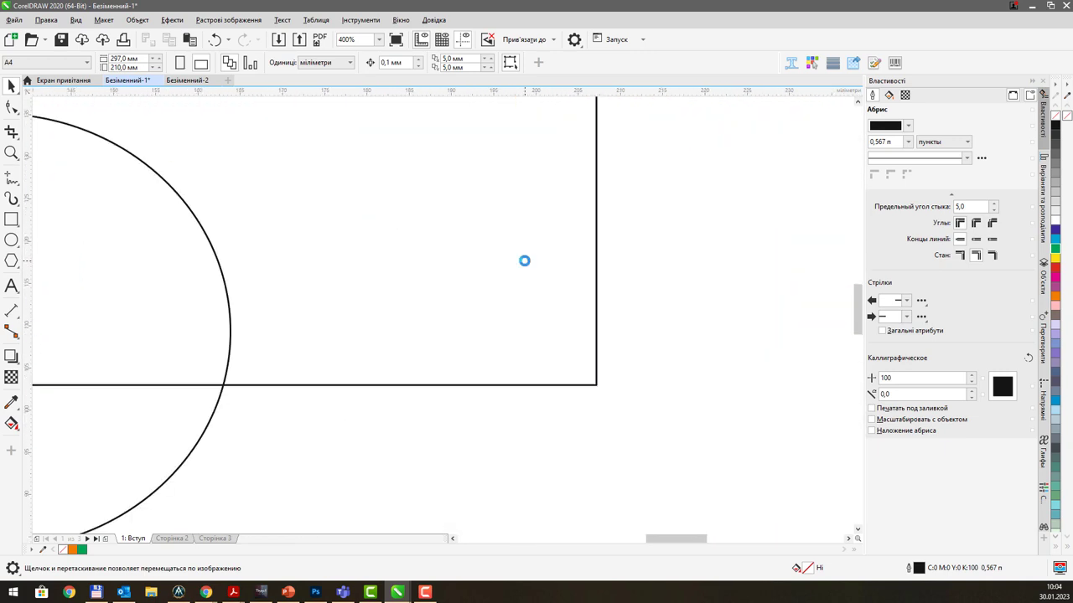
{"action": "scroll", "coordinate": [523, 264], "scroll_direction": "down", "scroll_amount": 5}
{"action": "scroll", "coordinate": [522, 263], "scroll_direction": "down", "scroll_amount": 4}
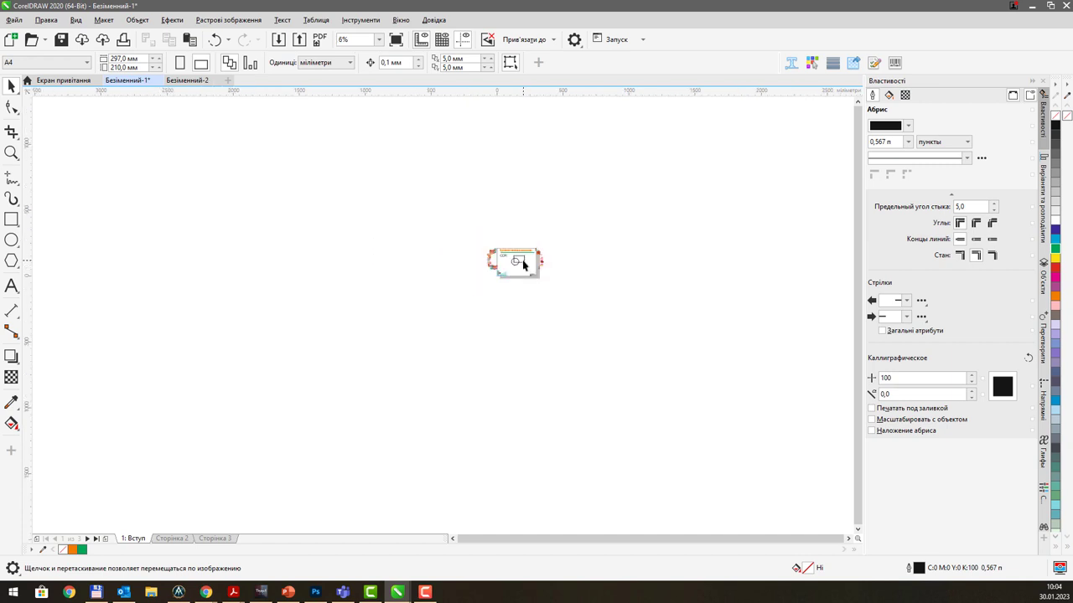
{"action": "left_click_drag", "start_coordinate": [526, 261], "coordinate": [419, 279]}
{"action": "scroll", "coordinate": [391, 280], "scroll_direction": "up", "scroll_amount": 5}
{"action": "scroll", "coordinate": [373, 278], "scroll_direction": "down", "scroll_amount": 5}
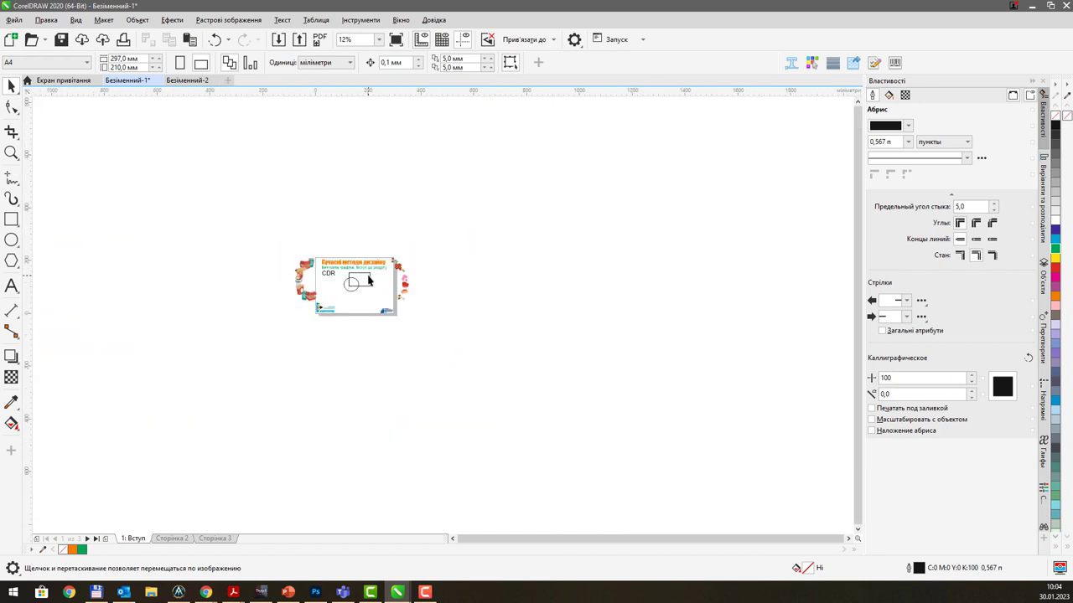
{"action": "scroll", "coordinate": [327, 281], "scroll_direction": "up", "scroll_amount": 6}
{"action": "scroll", "coordinate": [331, 285], "scroll_direction": "down", "scroll_amount": 5}
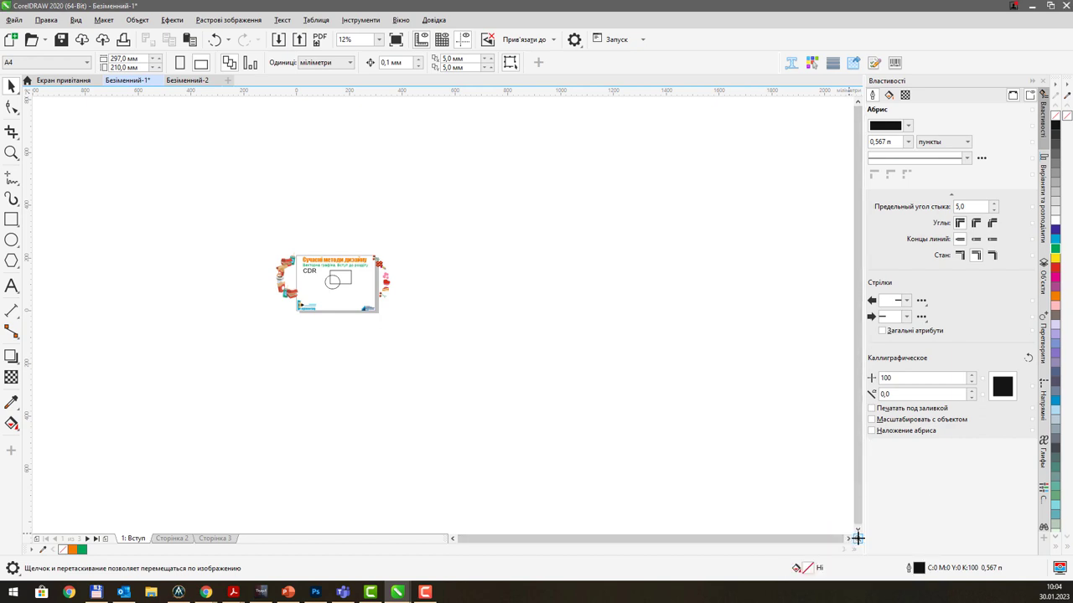
Move around the workspace with the Navigator at several zoom levels and view the scrolling options
{"action": "left_click_drag", "start_coordinate": [856, 537], "coordinate": [860, 537]}
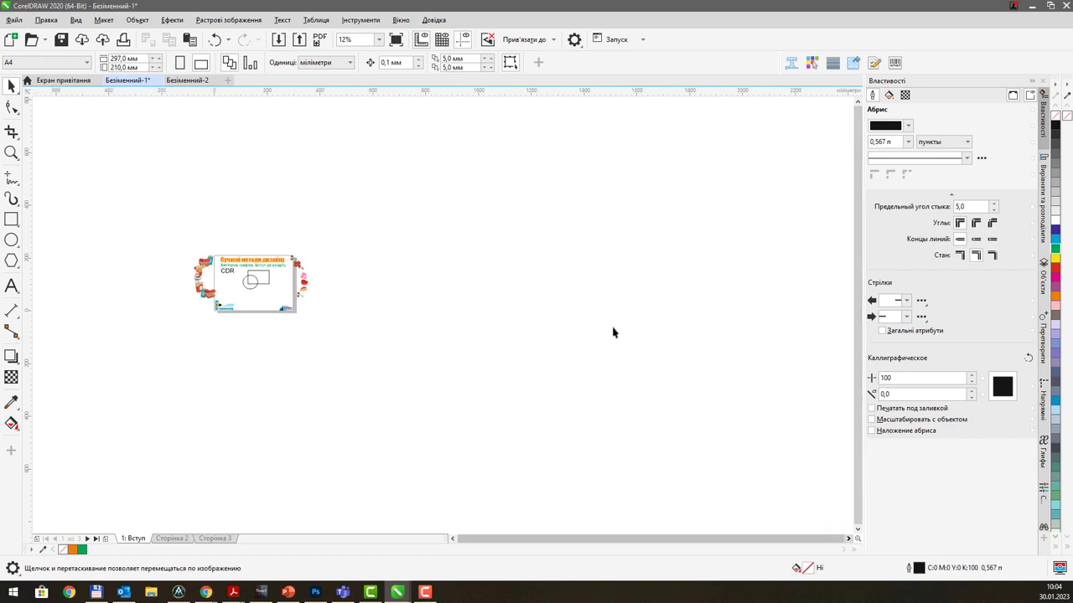
{"action": "scroll", "coordinate": [611, 331], "scroll_direction": "down", "scroll_amount": 3}
{"action": "left_click_drag", "start_coordinate": [611, 331], "coordinate": [387, 181]}
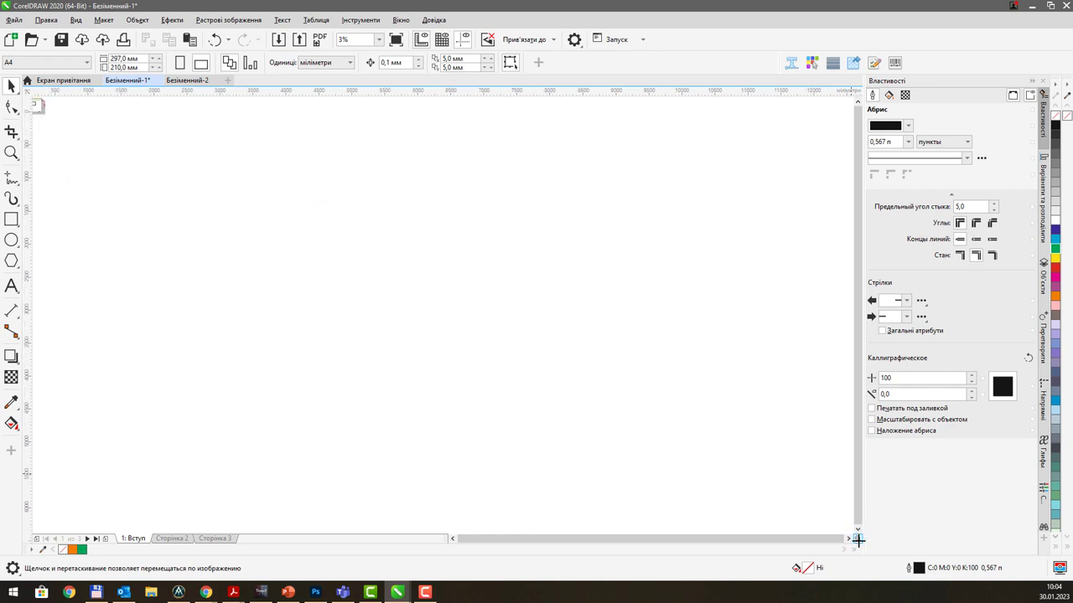
{"action": "left_click_drag", "start_coordinate": [858, 539], "coordinate": [858, 538]}
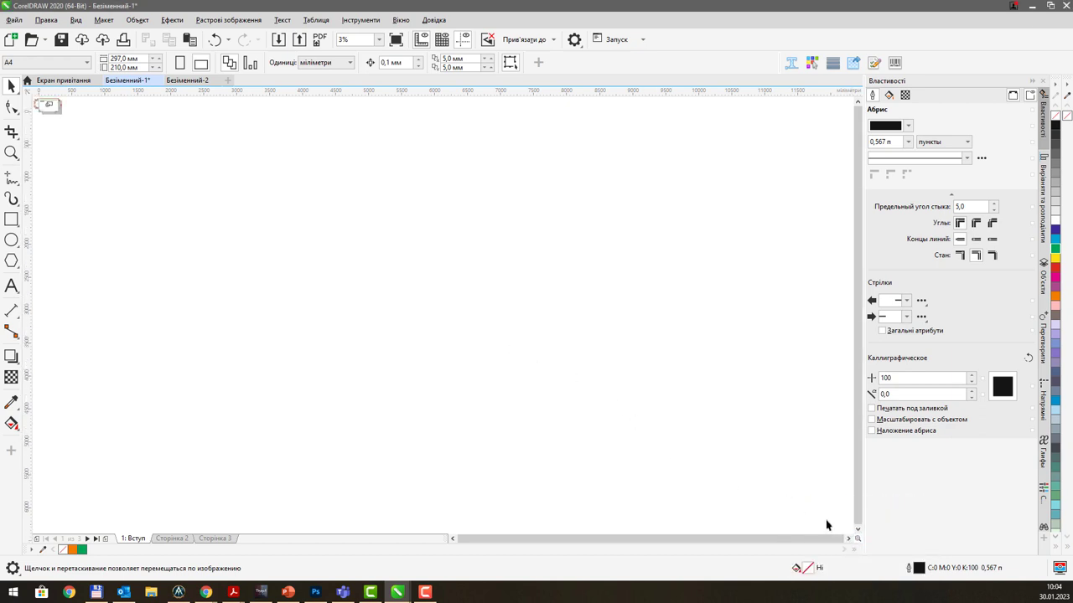
{"action": "scroll", "coordinate": [374, 311], "scroll_direction": "down", "scroll_amount": 2}
{"action": "scroll", "coordinate": [364, 239], "scroll_direction": "up", "scroll_amount": 3}
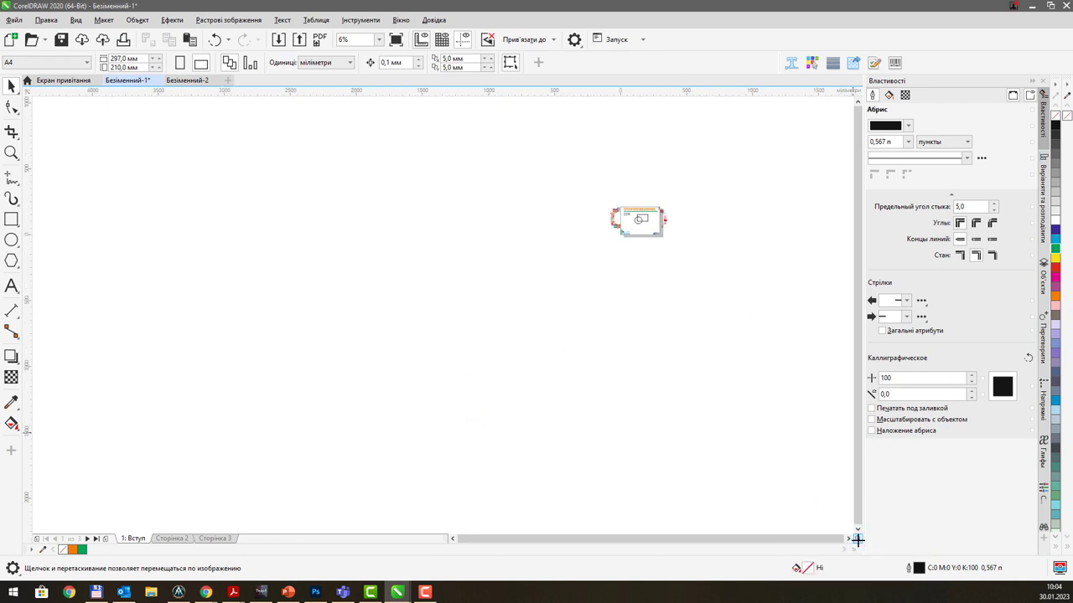
{"action": "left_click", "coordinate": [858, 541]}
{"action": "scroll", "coordinate": [659, 216], "scroll_direction": "up", "scroll_amount": 5}
{"action": "scroll", "coordinate": [662, 224], "scroll_direction": "down", "scroll_amount": 2}
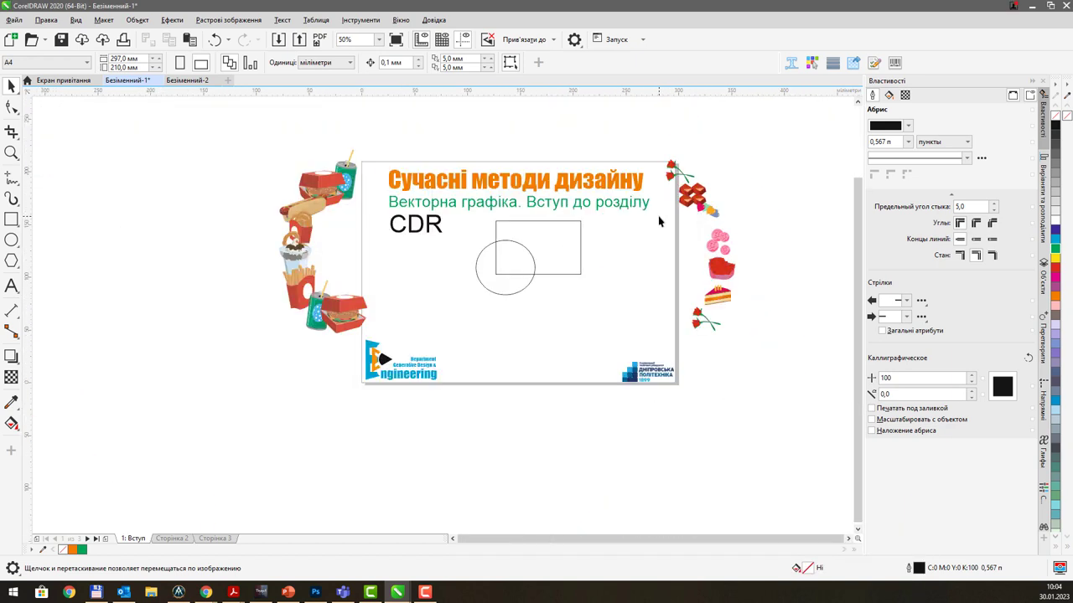
{"action": "right_click", "coordinate": [856, 540]}
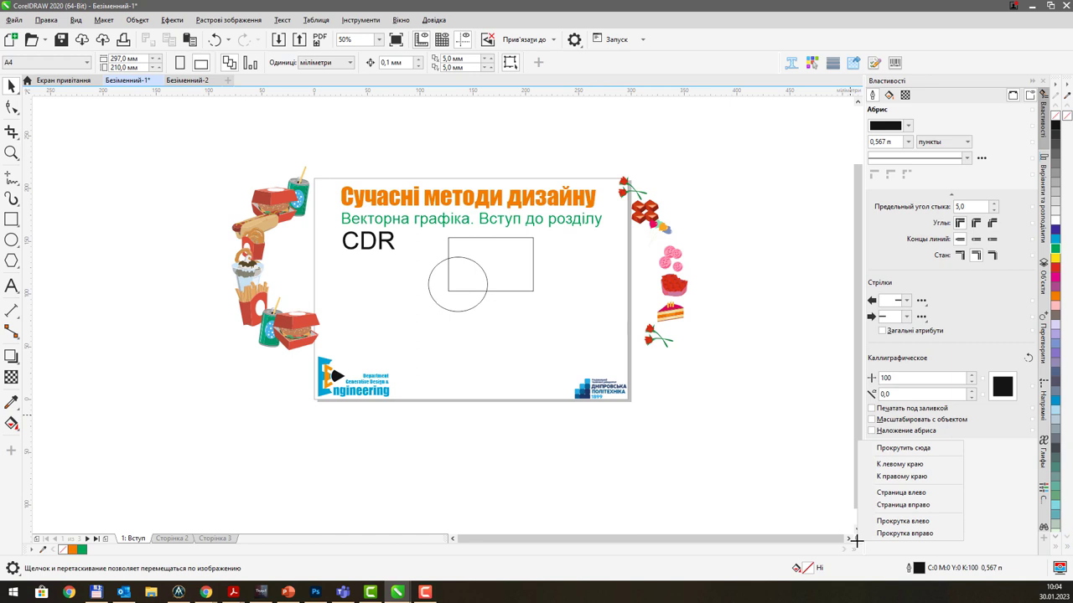
{"action": "left_click", "coordinate": [868, 464]}
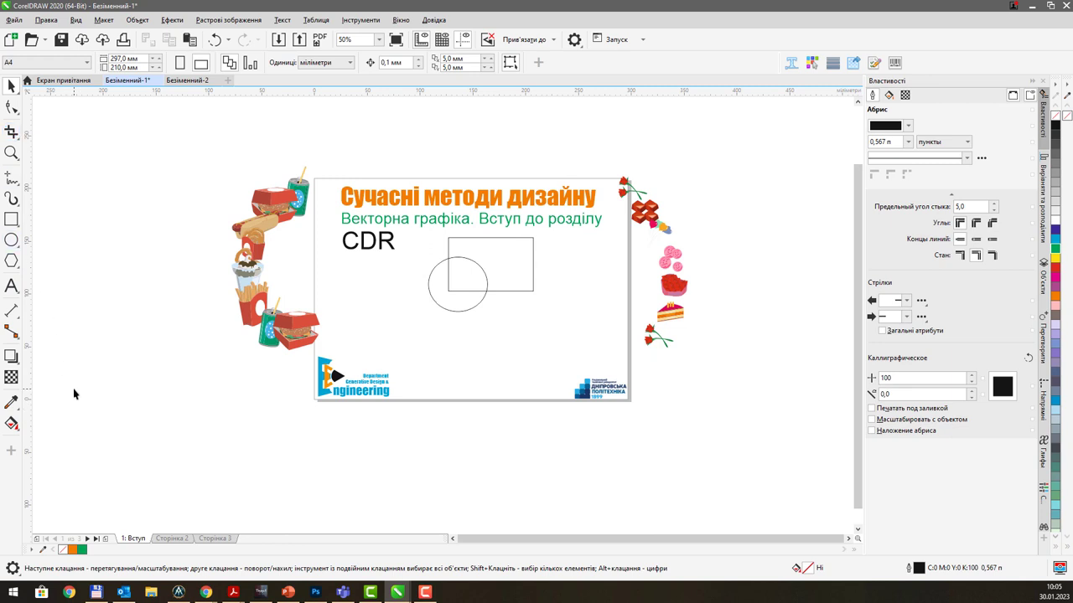
View the choices for what information the status bar displays
{"action": "left_click", "coordinate": [10, 358]}
{"action": "left_click", "coordinate": [32, 550]}
{"action": "left_click", "coordinate": [31, 552]}
{"action": "left_click", "coordinate": [14, 570]}
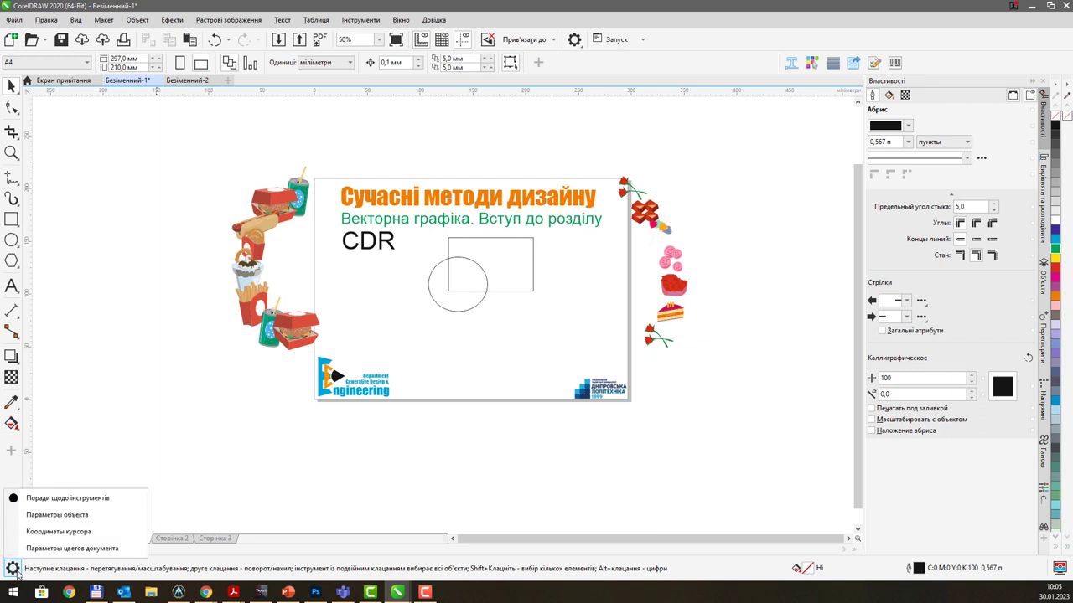
{"action": "left_click", "coordinate": [115, 553]}
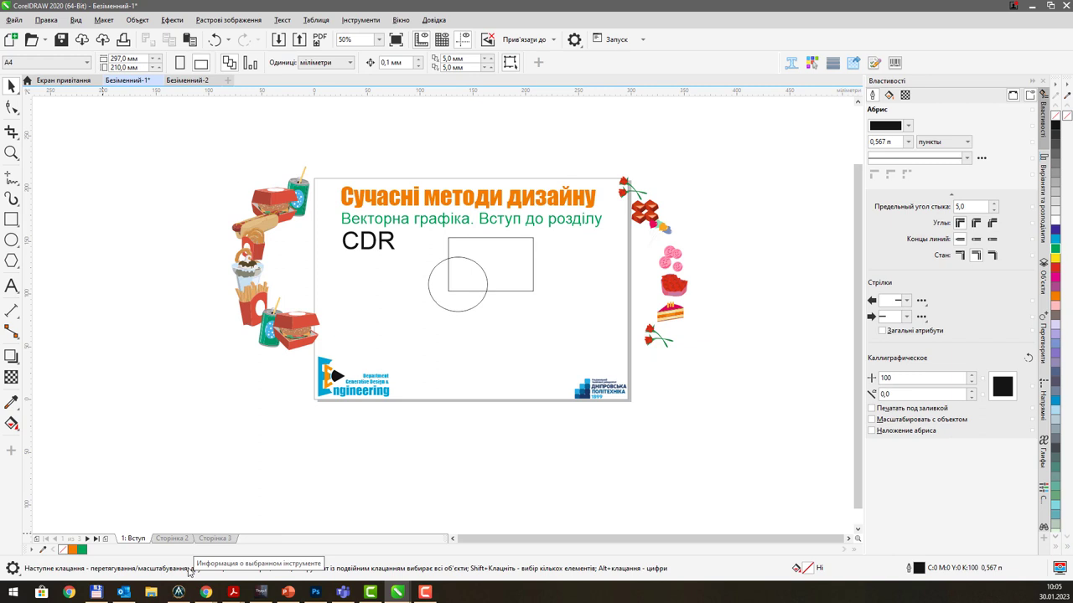
Read the status bar hints for the Crop, Pick, Shape and Rectangle tools, ending with the Pick tool
{"action": "left_click", "coordinate": [11, 132]}
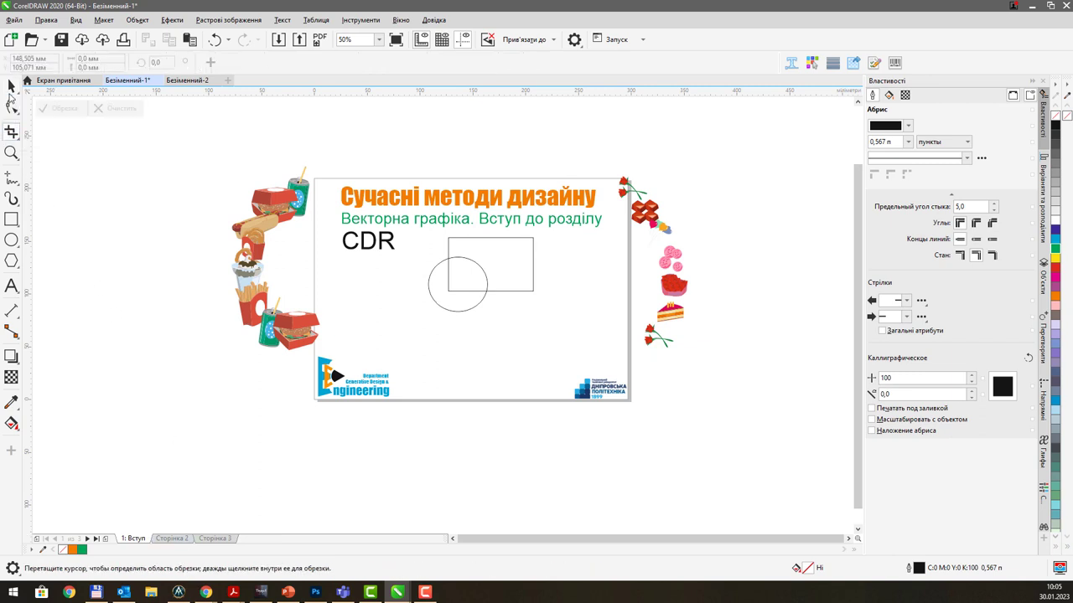
{"action": "left_click", "coordinate": [11, 85]}
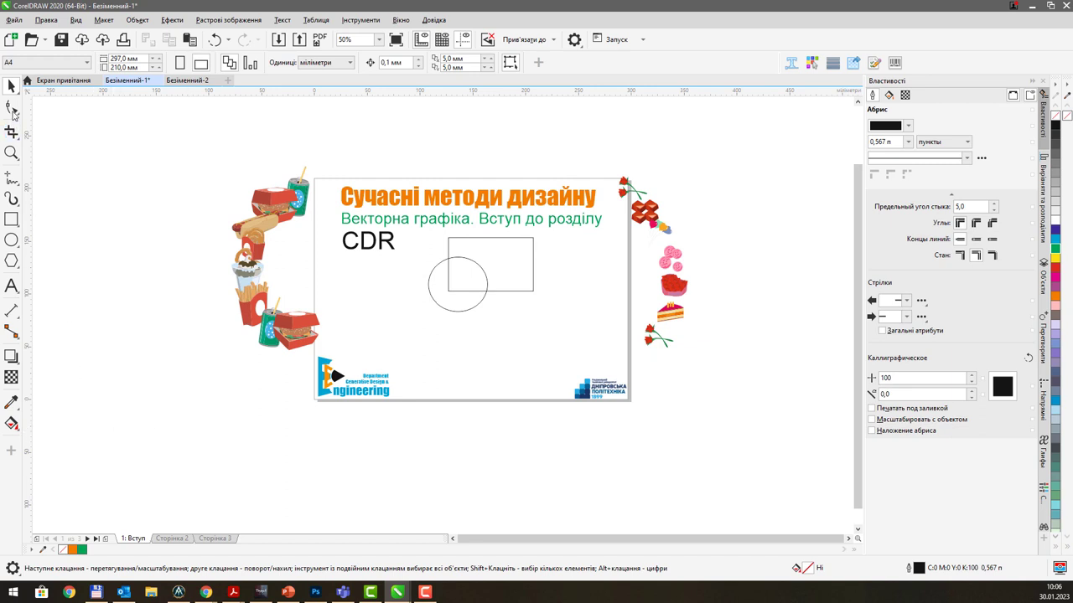
{"action": "key", "text": "F10"}
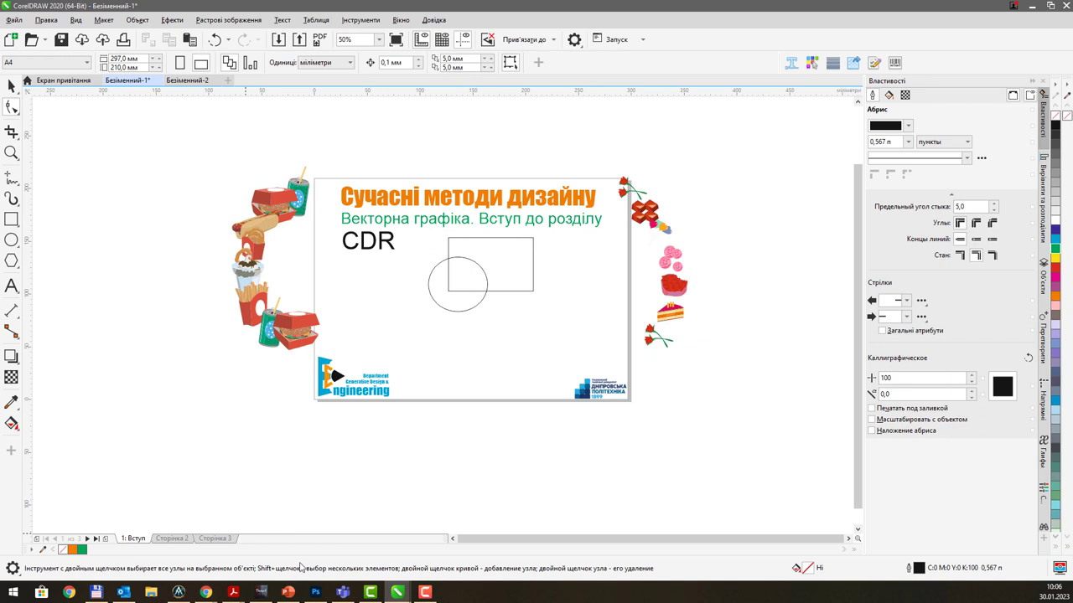
{"action": "left_click", "coordinate": [11, 86]}
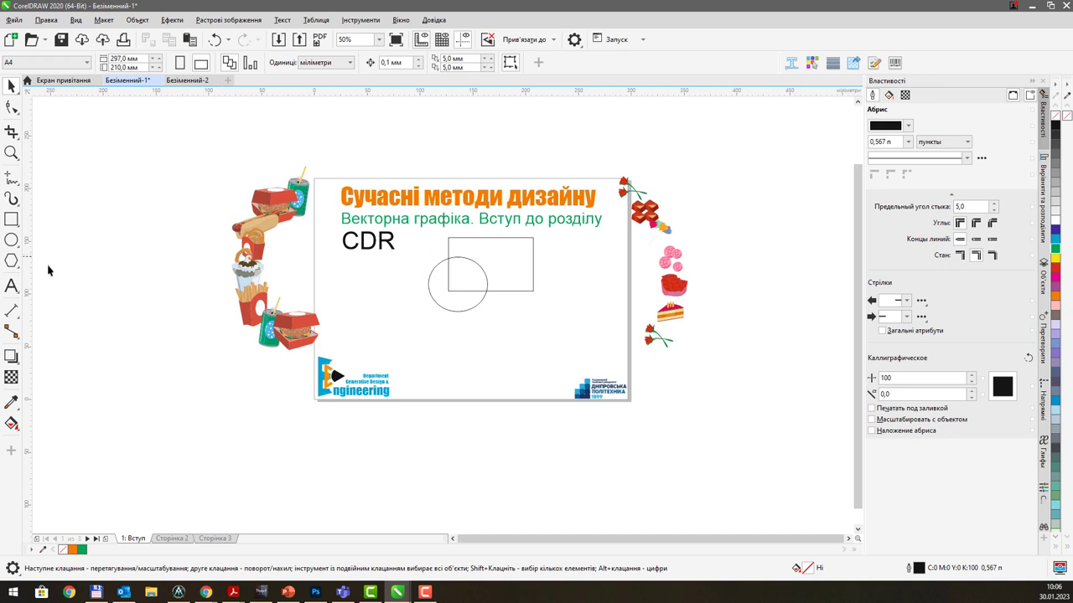
{"action": "left_click", "coordinate": [11, 220]}
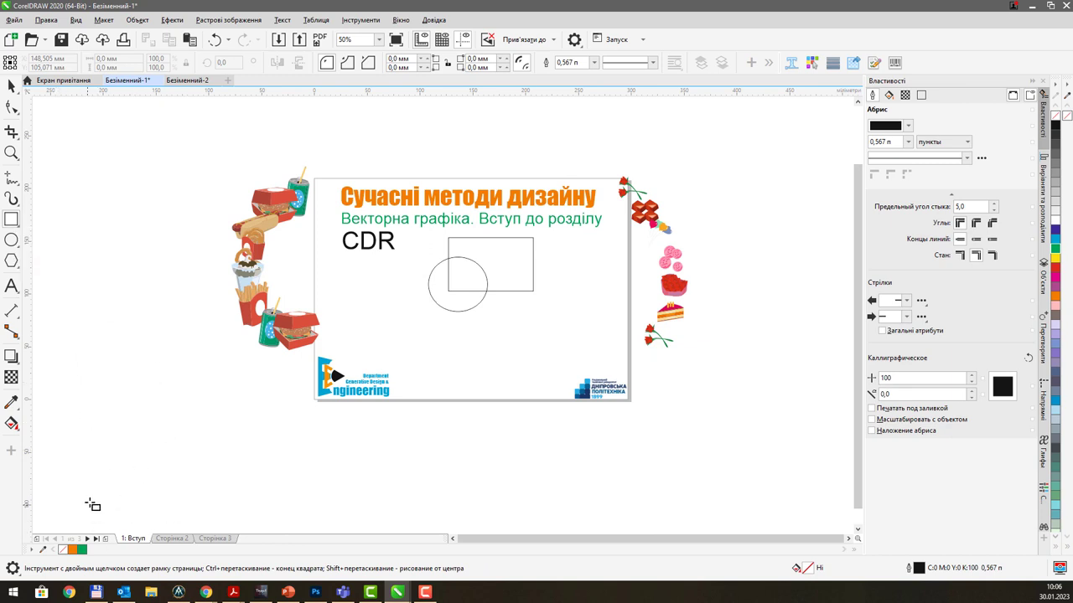
{"action": "left_click", "coordinate": [10, 87]}
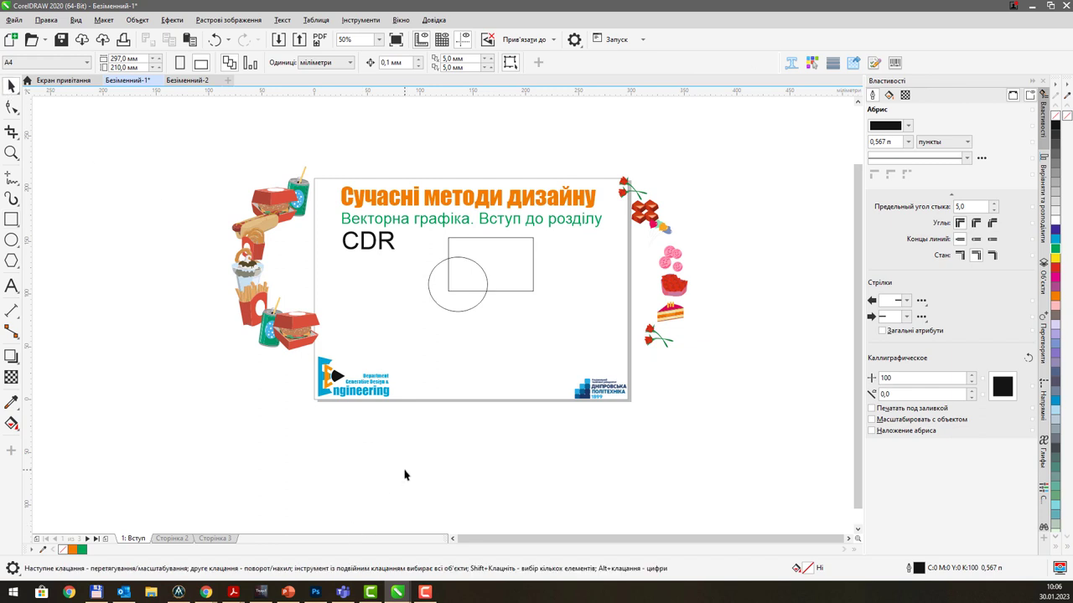
Fill the rectangle that overlaps the circle with yellow (C:0 M:0 Y:100 K:0)
{"action": "left_click", "coordinate": [522, 276]}
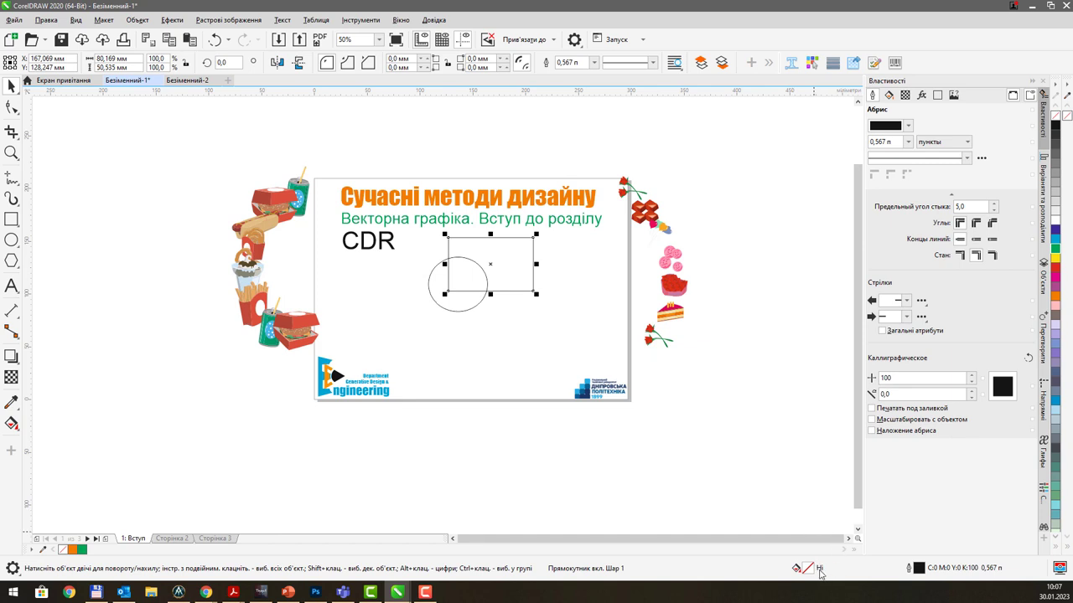
{"action": "left_click", "coordinate": [1054, 259]}
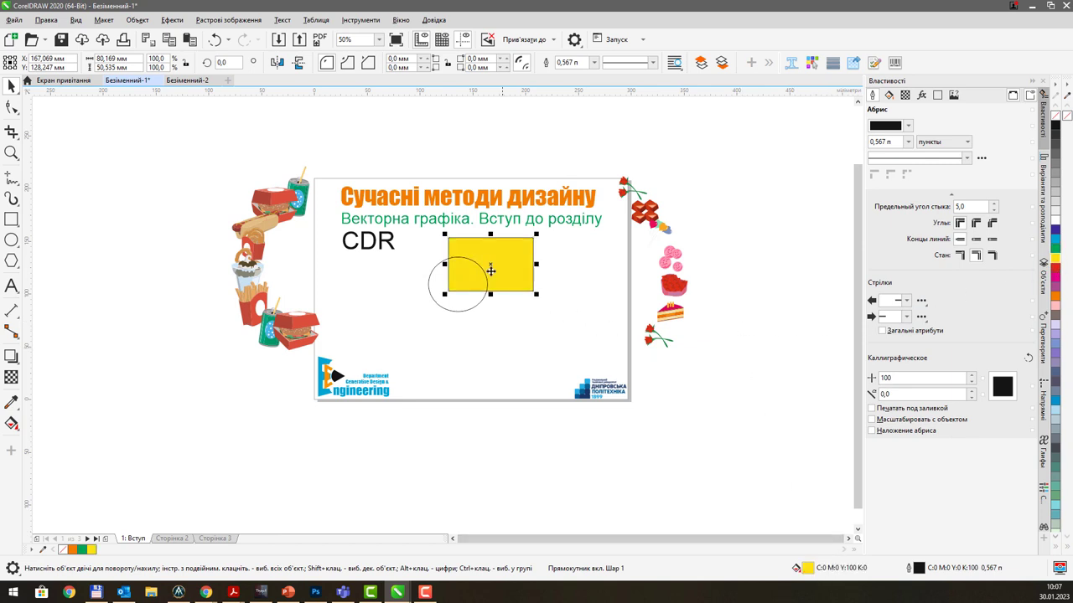
{"action": "scroll", "coordinate": [504, 257], "scroll_direction": "up", "scroll_amount": 2}
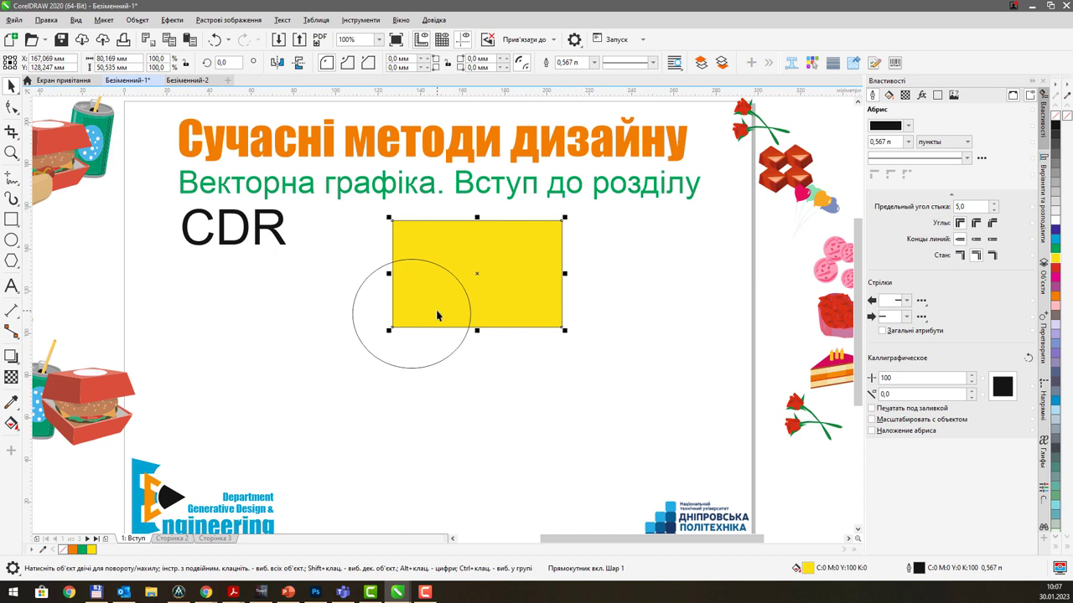
Close the Властивості docker and view the lists of available toolbars and dockers
{"action": "left_click", "coordinate": [1042, 82]}
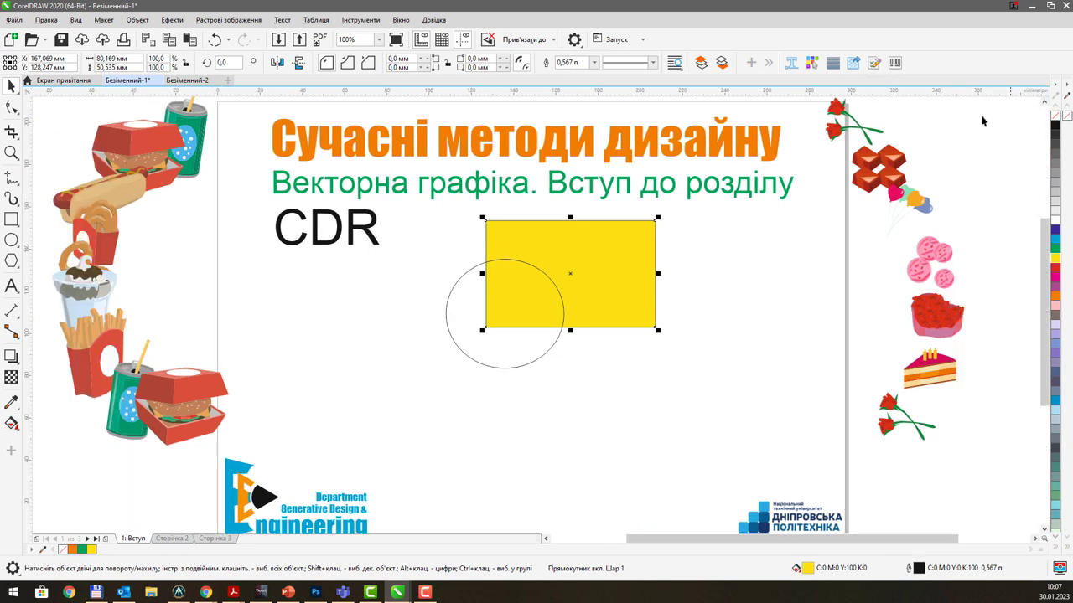
{"action": "left_click", "coordinate": [401, 20]}
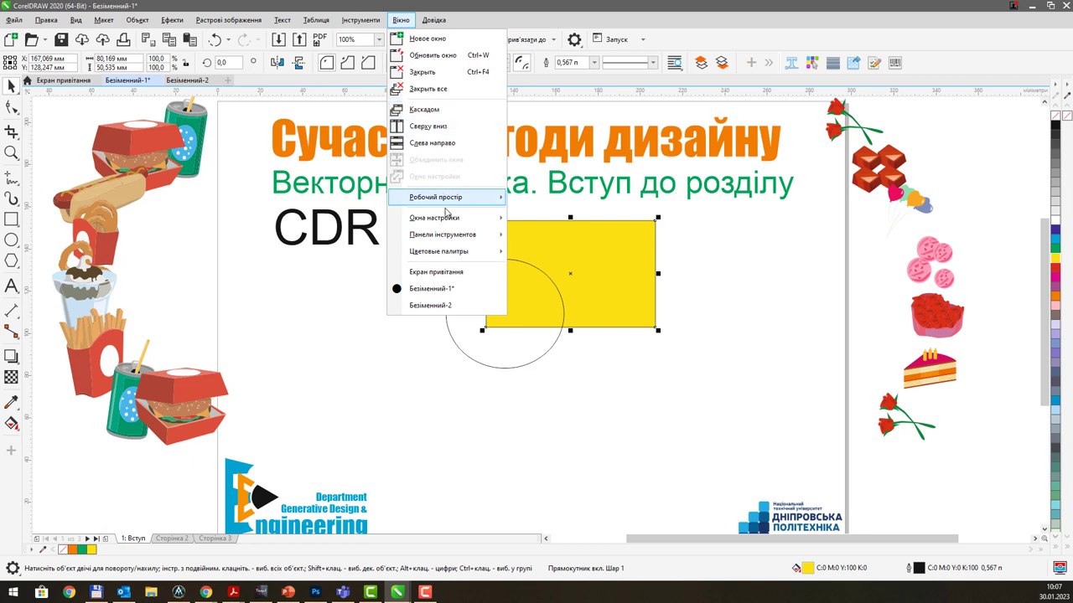
{"action": "mouse_move", "coordinate": [444, 237]}
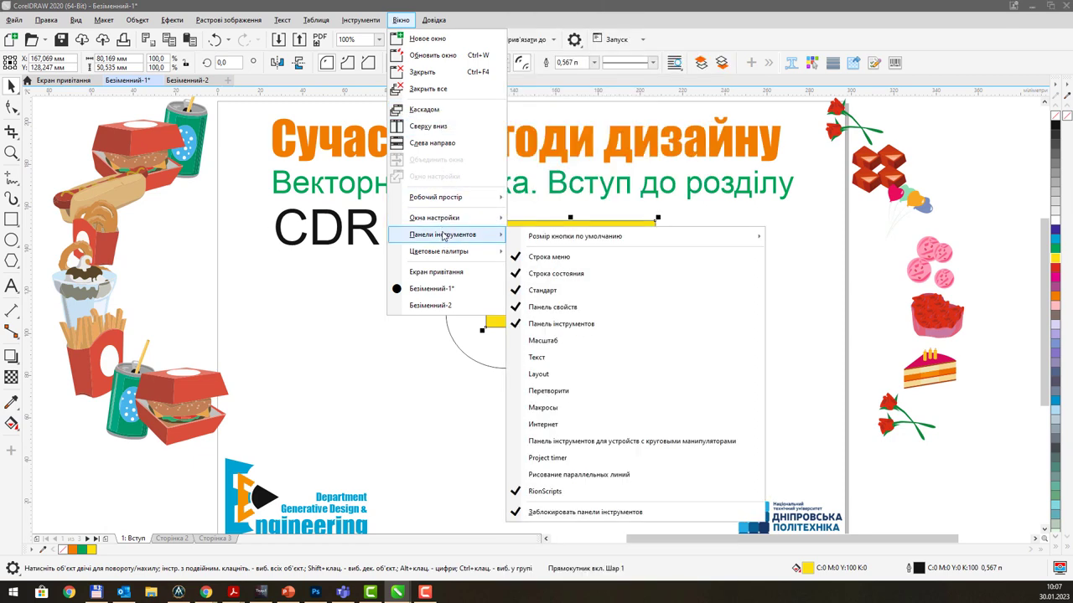
{"action": "mouse_move", "coordinate": [450, 219]}
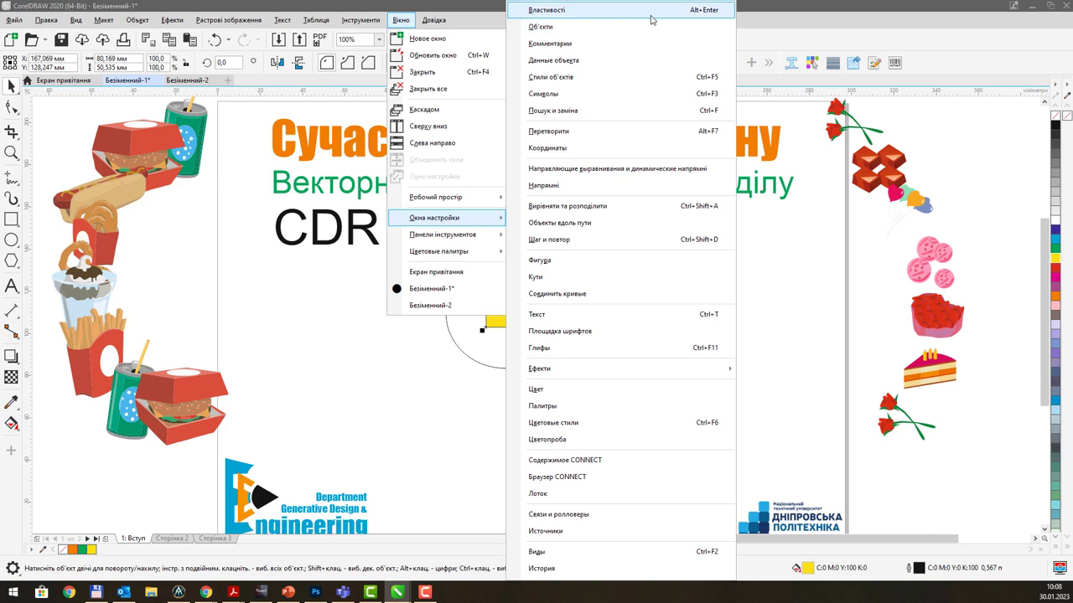
{"action": "left_click", "coordinate": [775, 300]}
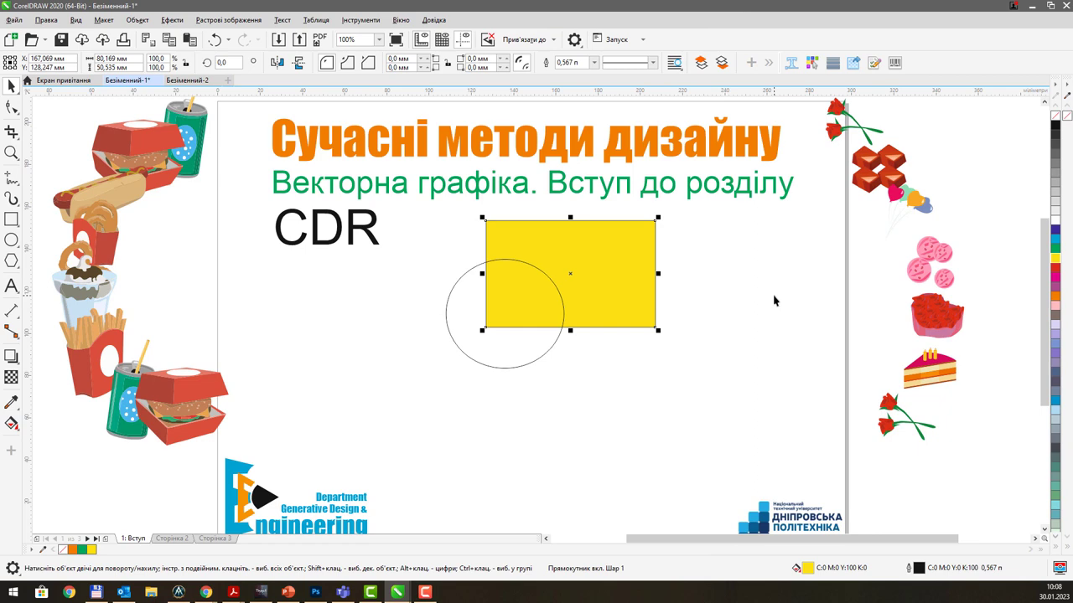
Reopen the Властивості docker and compare its options with nothing selected and with the yellow rectangle selected
{"action": "left_click", "coordinate": [776, 300]}
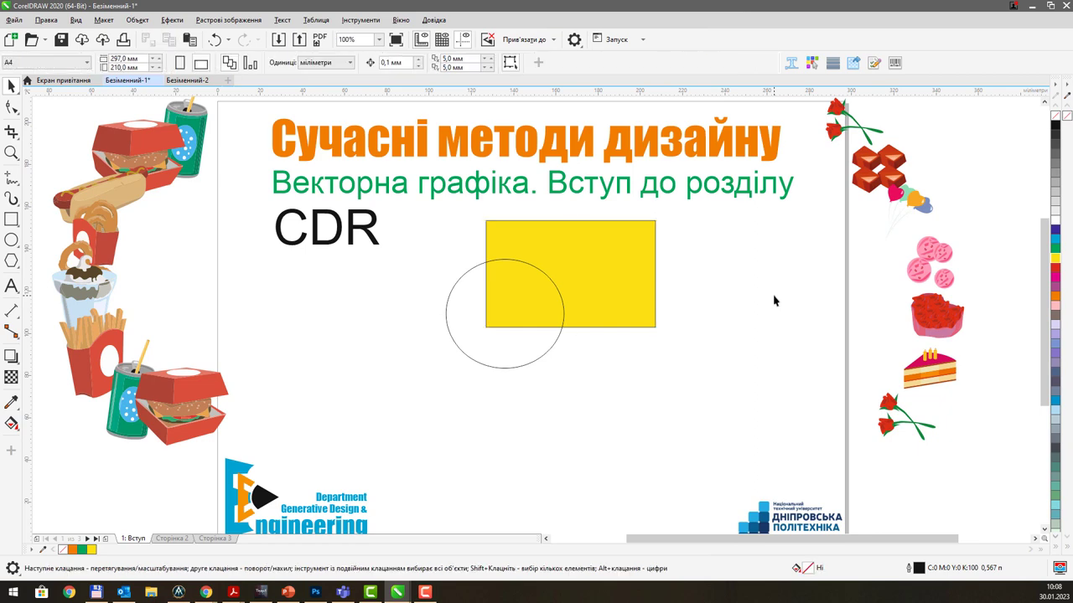
{"action": "left_click_drag", "start_coordinate": [758, 371], "coordinate": [725, 326]}
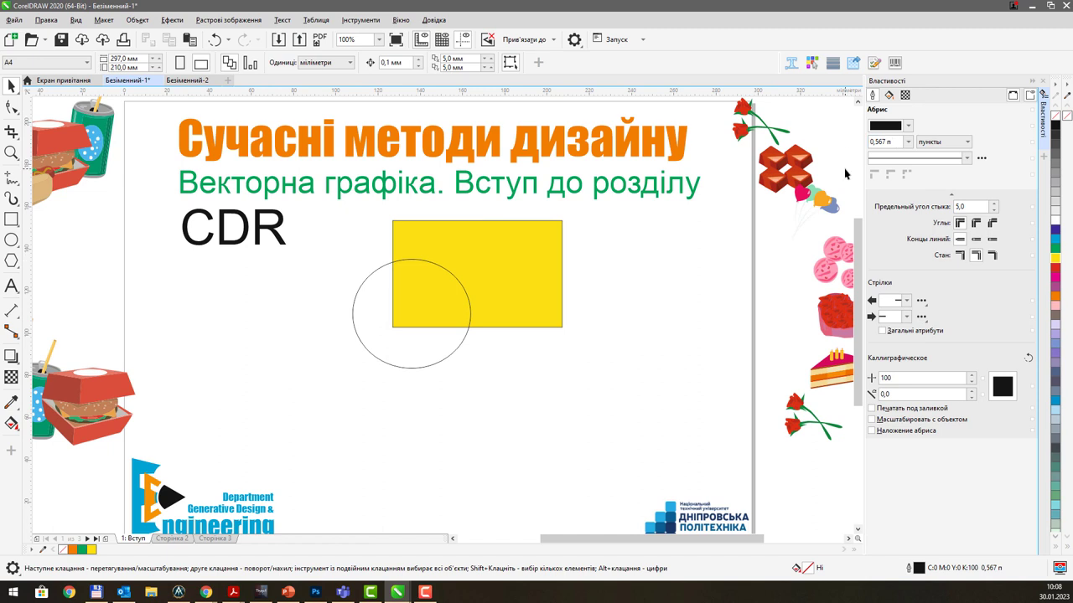
{"action": "left_click", "coordinate": [905, 94]}
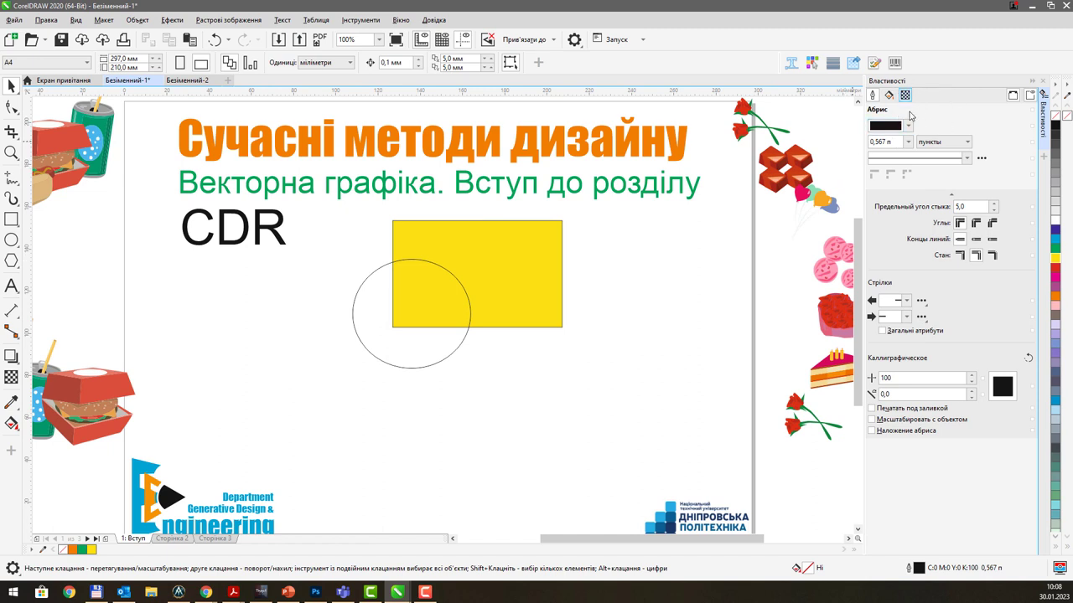
{"action": "left_click", "coordinate": [545, 240]}
{"action": "left_click", "coordinate": [545, 240]}
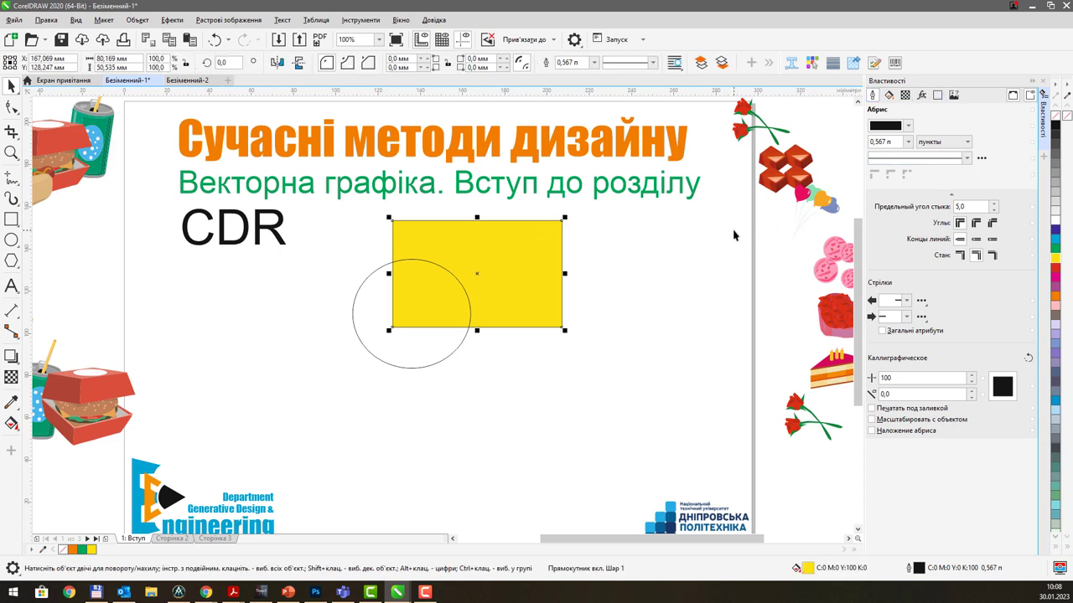
{"action": "left_click", "coordinate": [624, 288]}
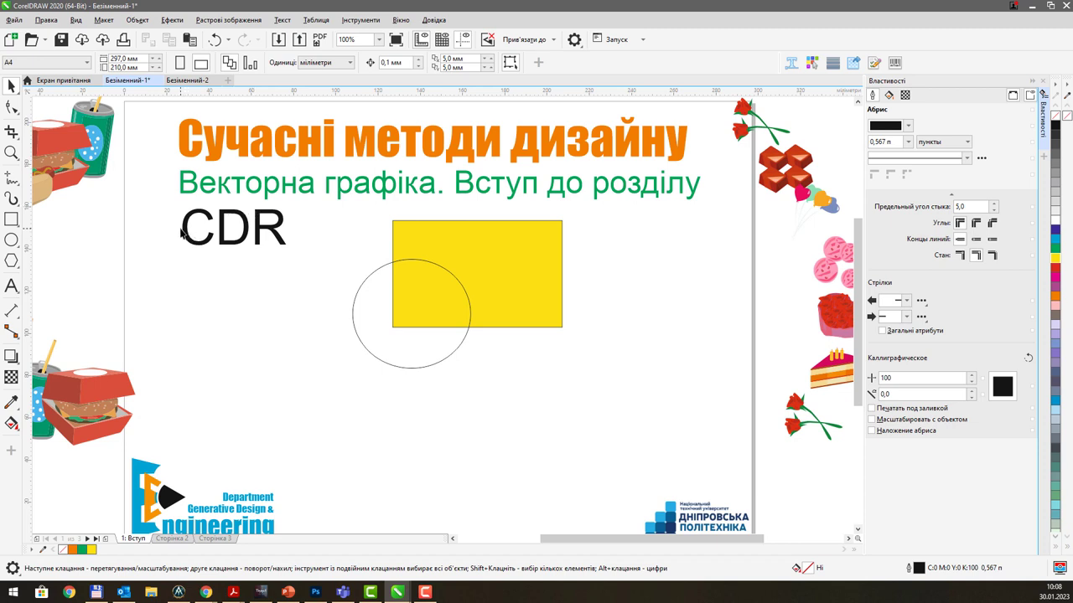
Draw an open Bézier line below the circle, mixing straight segments with a curved middle part, and leave it deselected
{"action": "left_click", "coordinate": [11, 178]}
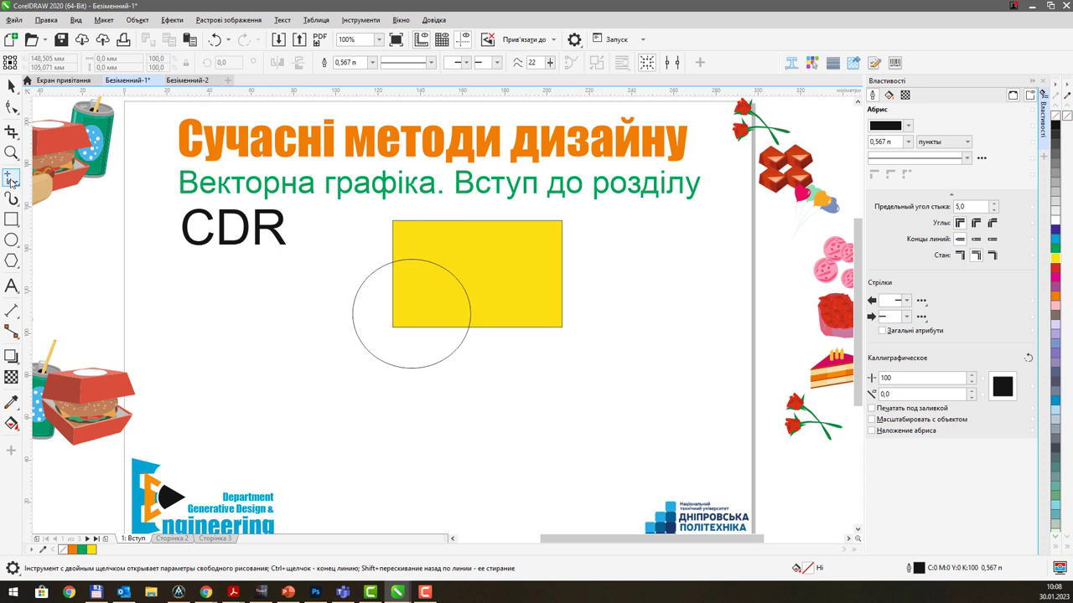
{"action": "left_click", "coordinate": [11, 178]}
{"action": "left_click", "coordinate": [76, 209]}
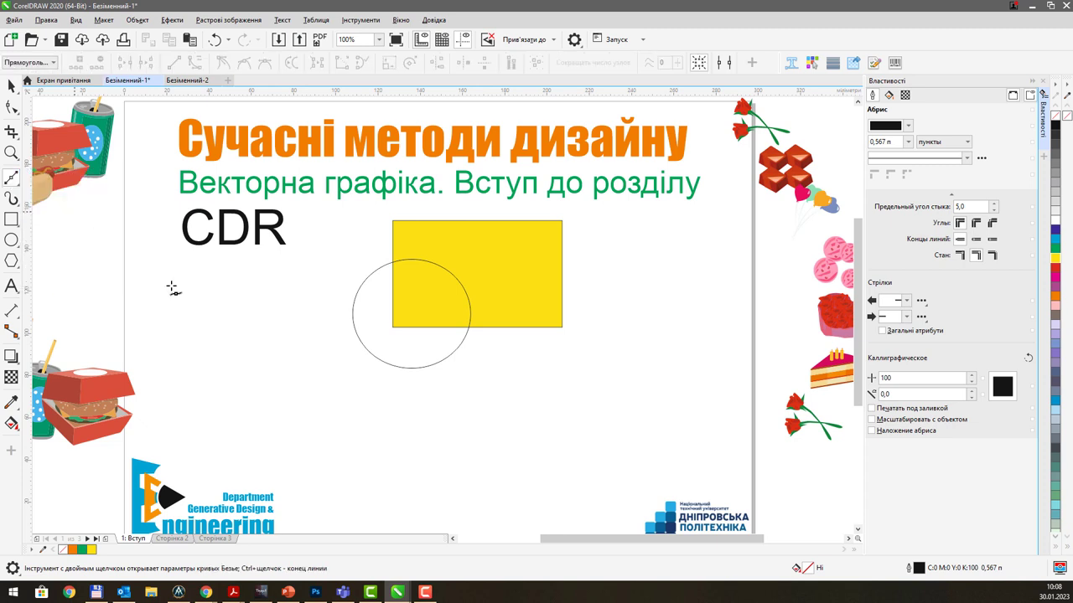
{"action": "left_click", "coordinate": [289, 365]}
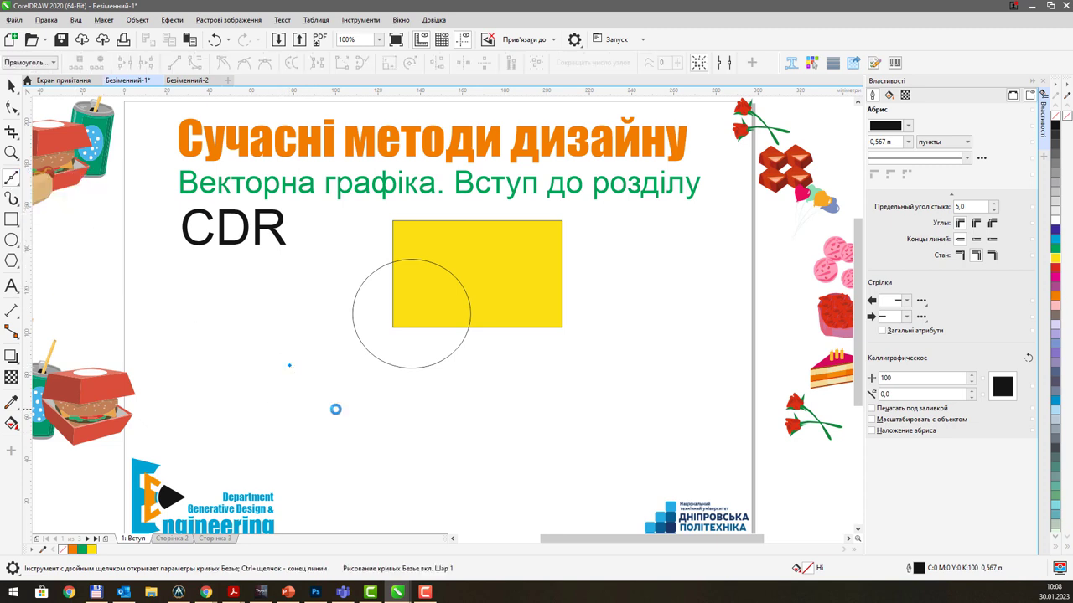
{"action": "left_click_drag", "start_coordinate": [338, 415], "coordinate": [357, 445]}
{"action": "left_click", "coordinate": [445, 407]}
{"action": "left_click", "coordinate": [457, 460]}
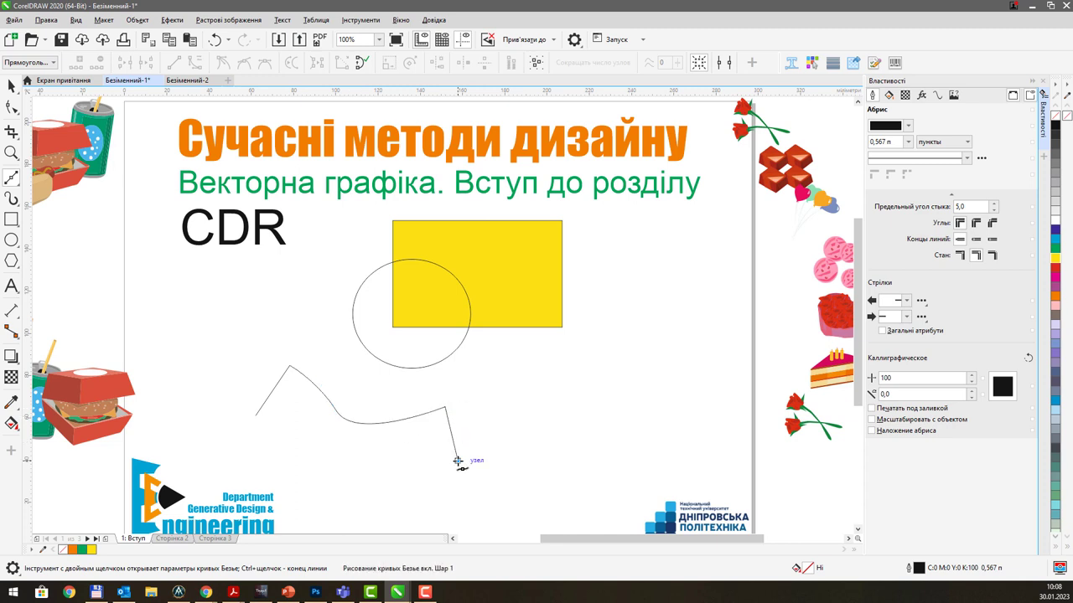
{"action": "left_click", "coordinate": [457, 460], "text": "ctrl"}
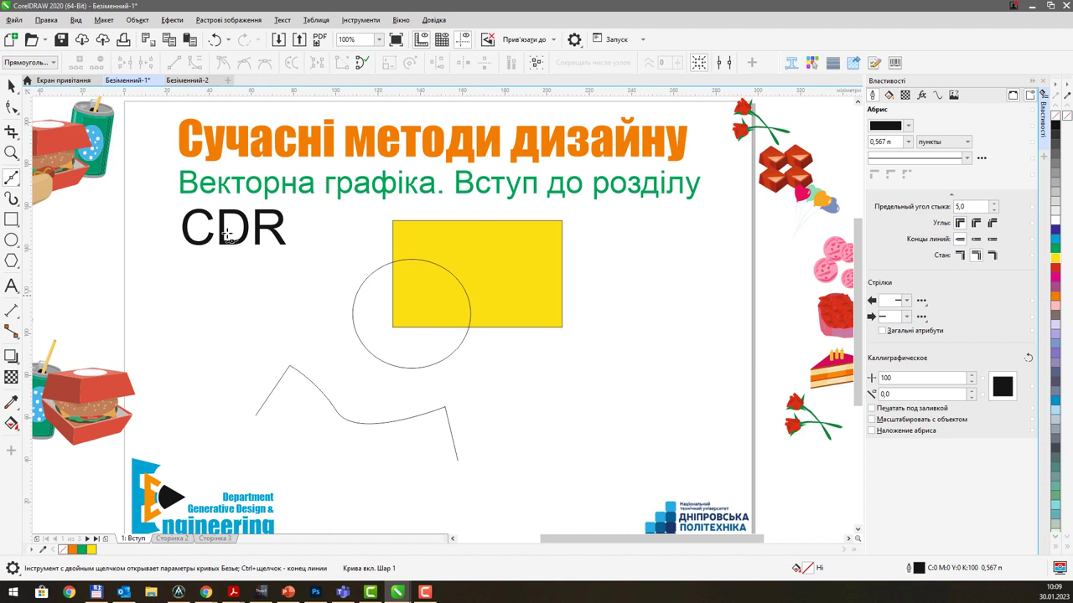
{"action": "left_click", "coordinate": [11, 85]}
{"action": "left_click", "coordinate": [586, 366]}
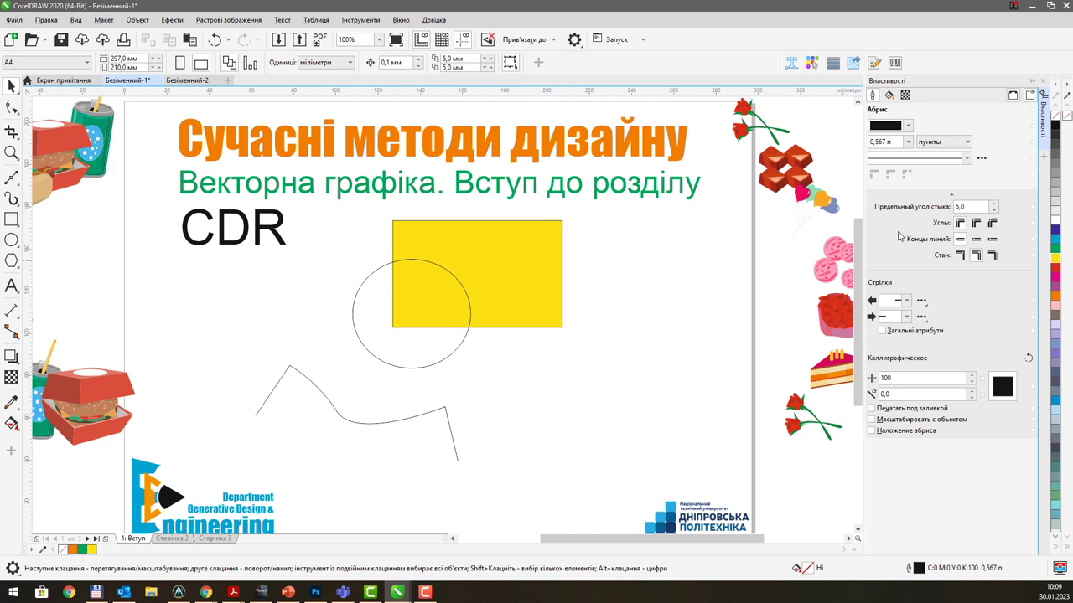
Make pink (C:0 M:40 Y:20 K:0) the document's default outline colour for the Графика object type
{"action": "left_click", "coordinate": [1057, 309]}
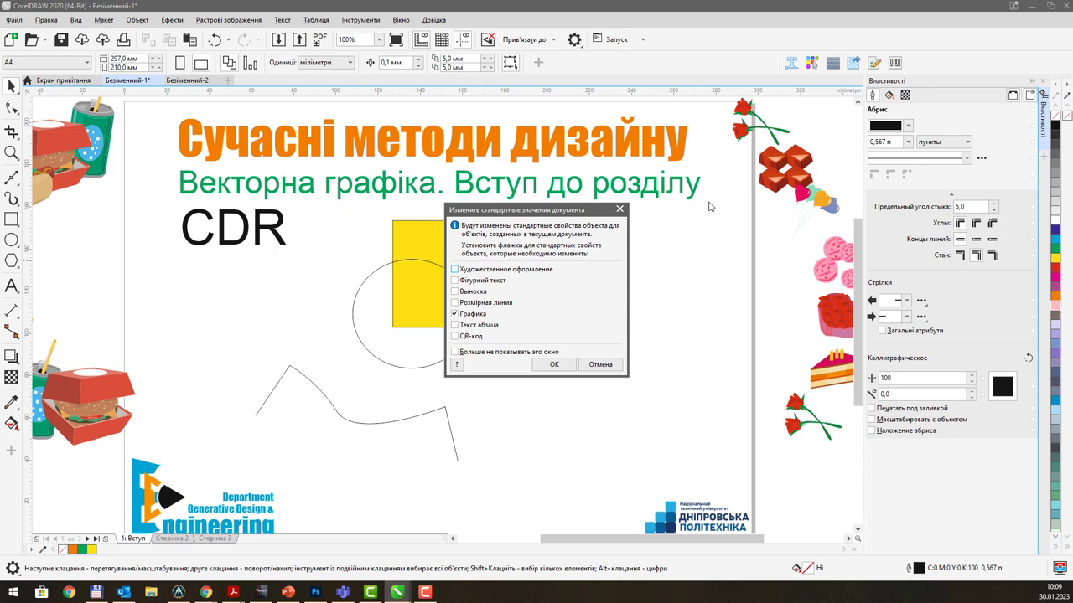
{"action": "left_click_drag", "start_coordinate": [548, 211], "coordinate": [706, 255]}
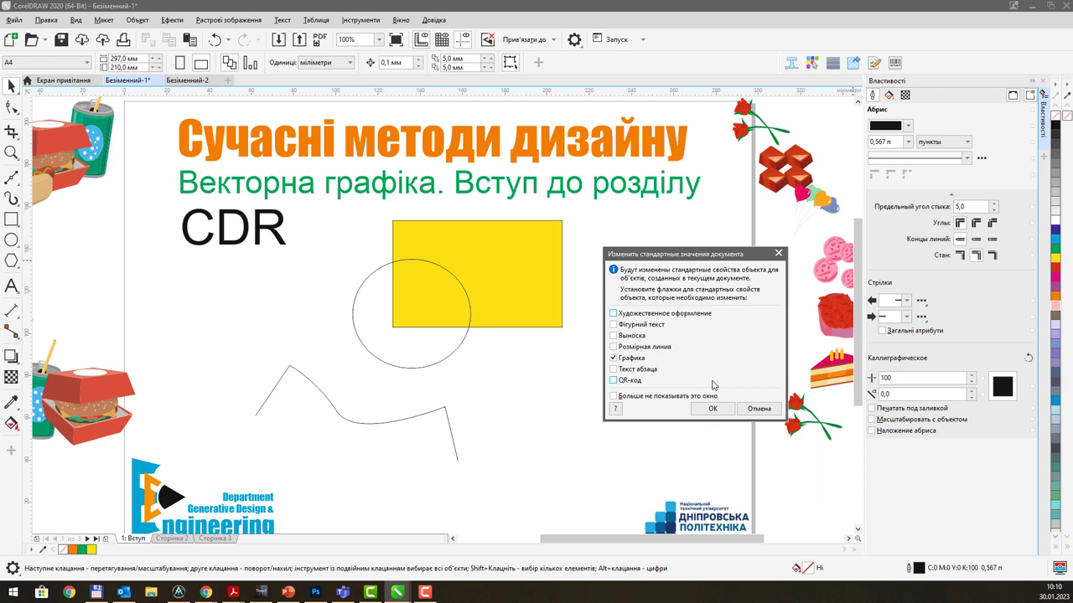
{"action": "left_click", "coordinate": [711, 409]}
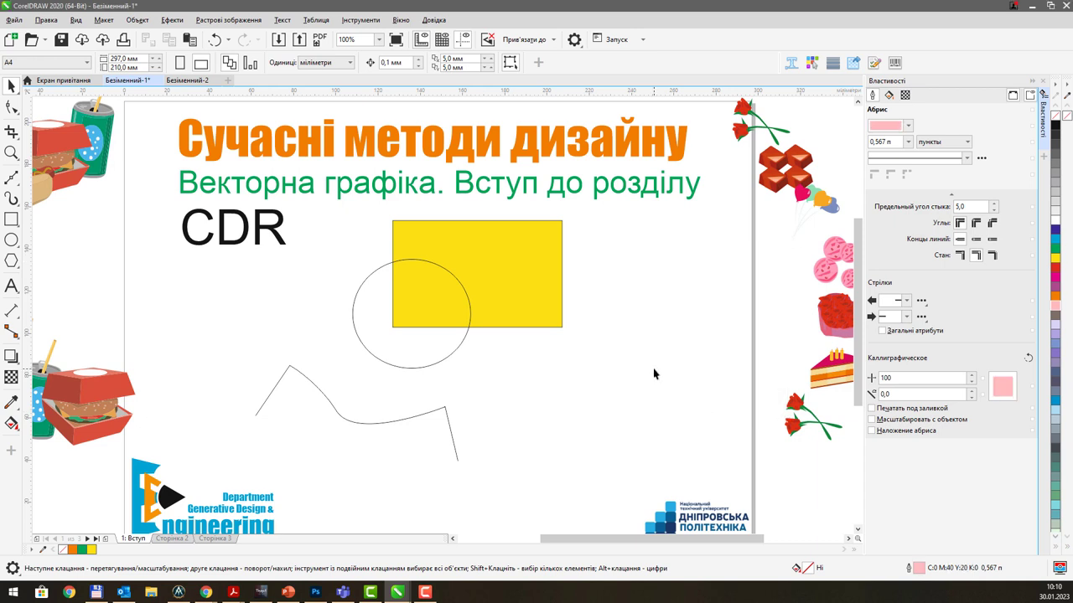
Draw an open Bézier polyline of straight segments, about 108 × 79 mm, beside the yellow rectangle using the pink default outline
{"action": "left_click", "coordinate": [11, 178]}
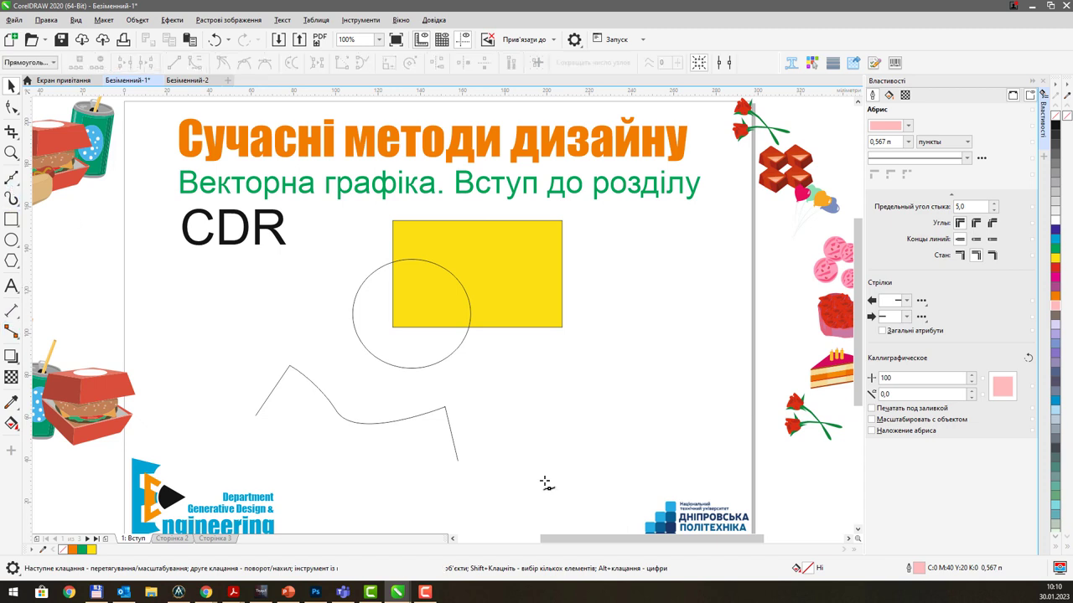
{"action": "left_click", "coordinate": [503, 440]}
{"action": "left_click", "coordinate": [574, 369]}
{"action": "left_click", "coordinate": [657, 378]}
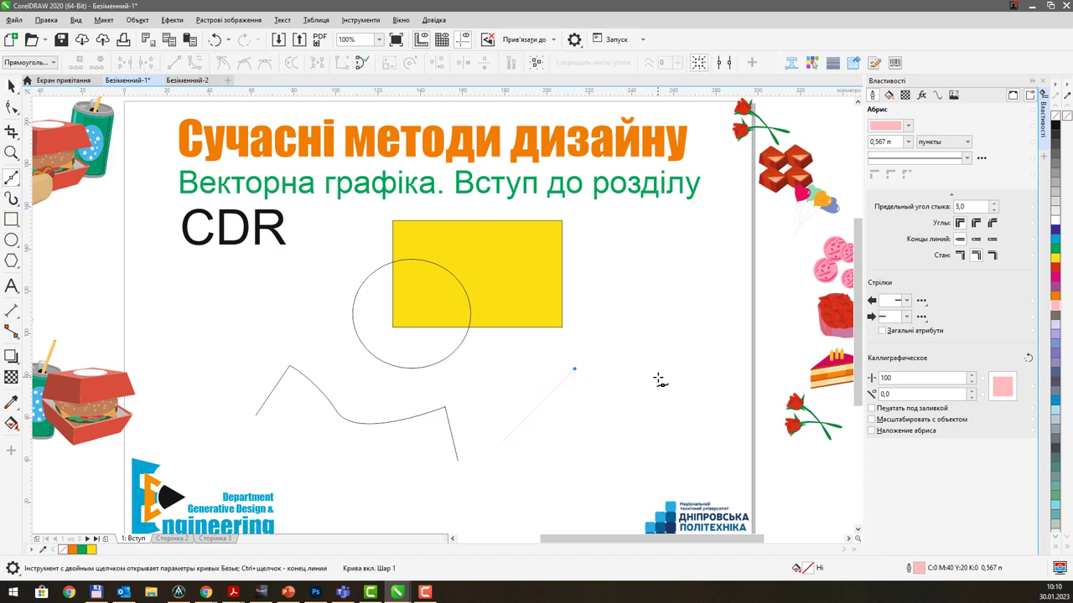
{"action": "left_click", "coordinate": [729, 285]}
{"action": "left_click", "coordinate": [662, 276]}
{"action": "double_click", "coordinate": [614, 304]}
{"action": "left_click", "coordinate": [11, 85]}
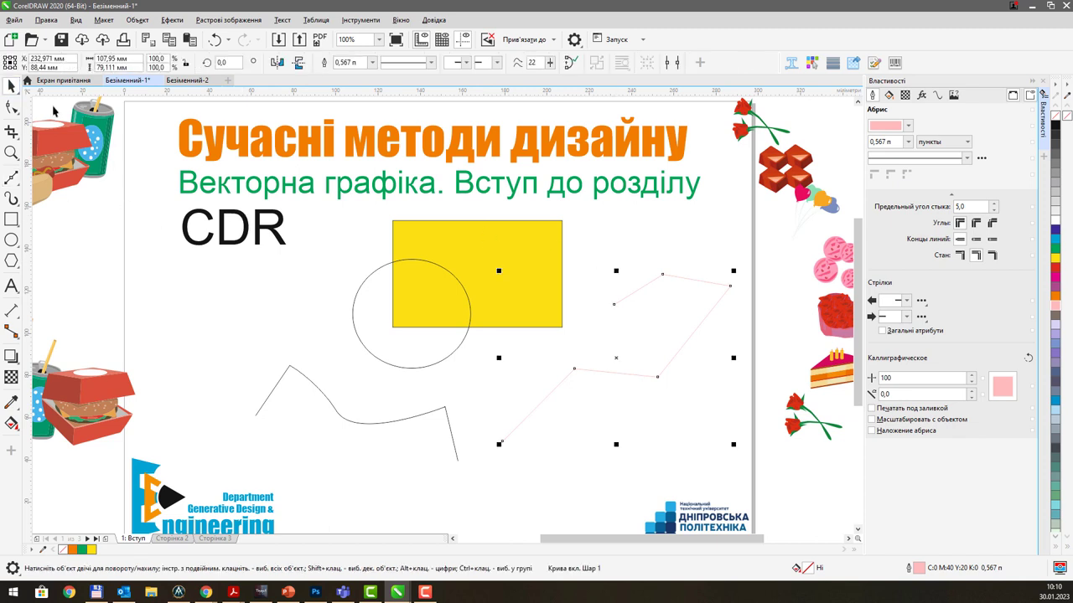
{"action": "left_click", "coordinate": [594, 486]}
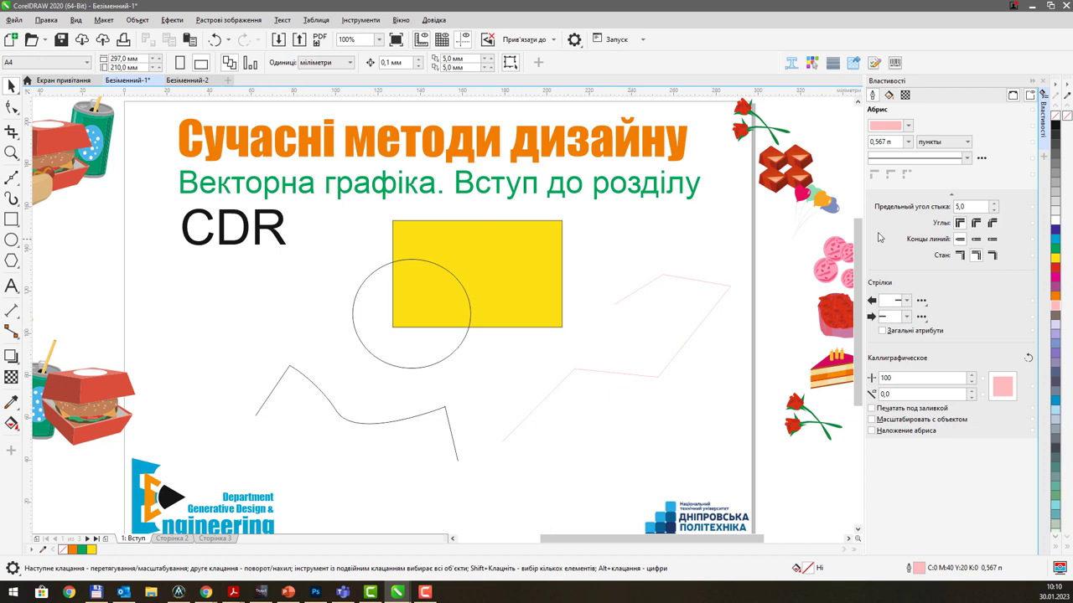
Make black the default outline colour for Графика objects and draw an open Bézier zigzag below the pink polyline
{"action": "left_click", "coordinate": [1056, 126]}
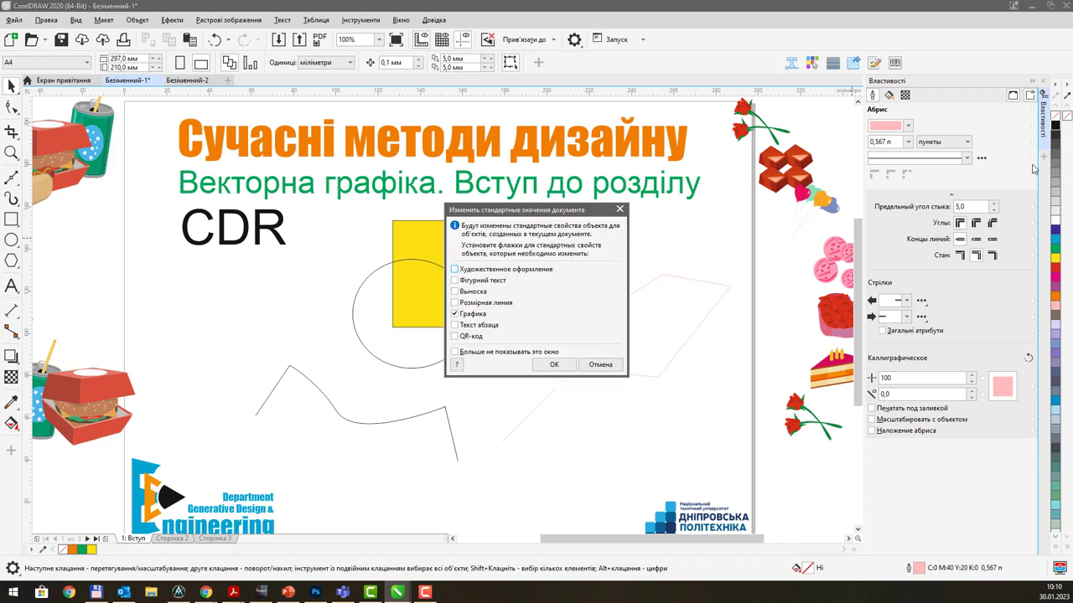
{"action": "left_click", "coordinate": [552, 366]}
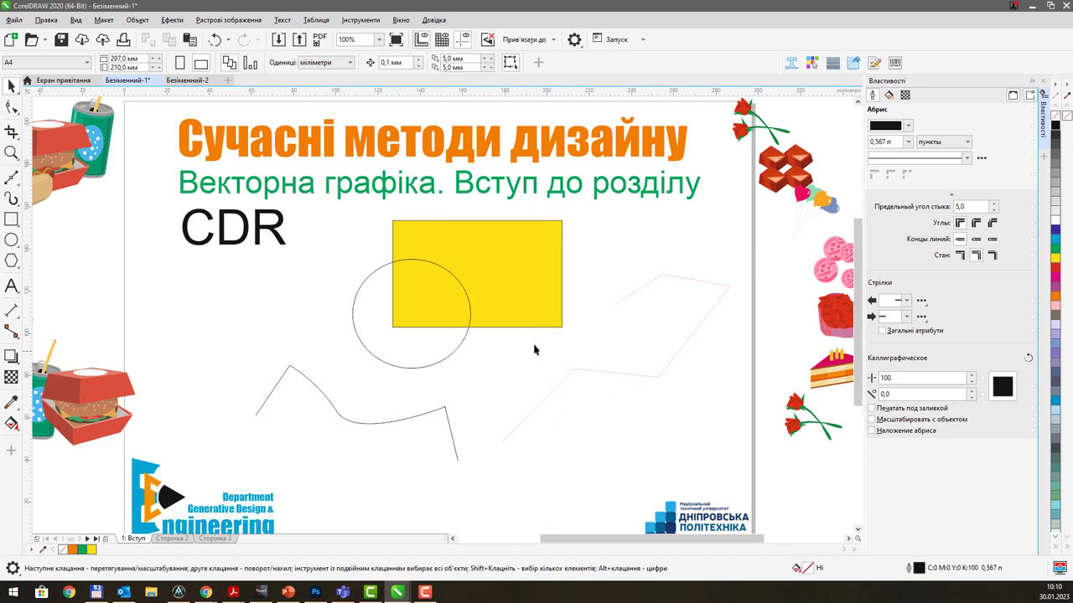
{"action": "left_click", "coordinate": [12, 178]}
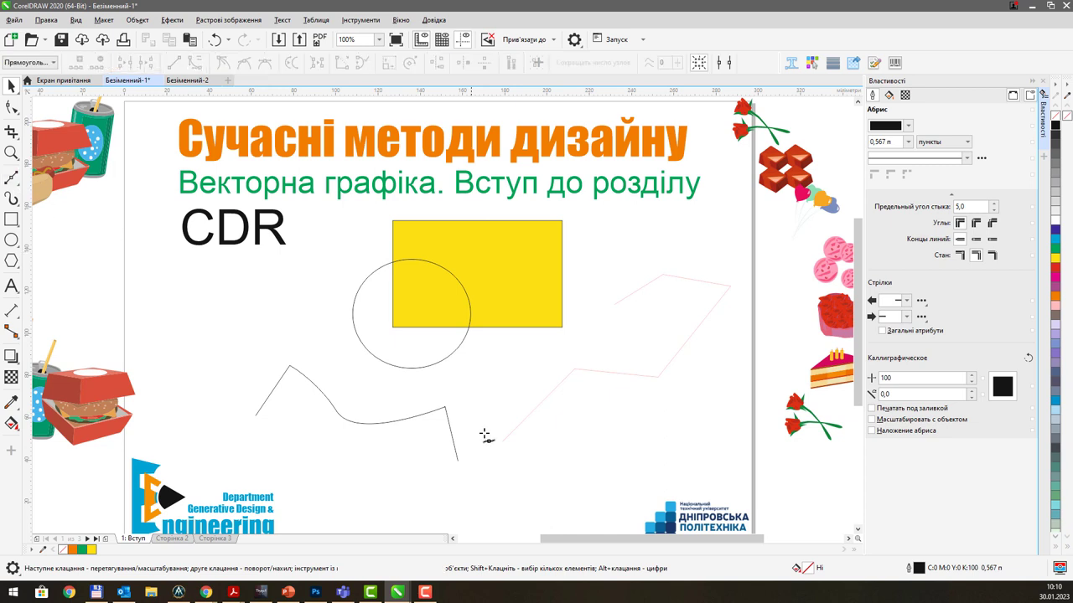
{"action": "left_click", "coordinate": [555, 466]}
{"action": "left_click", "coordinate": [619, 403]}
{"action": "double_click", "coordinate": [713, 377]}
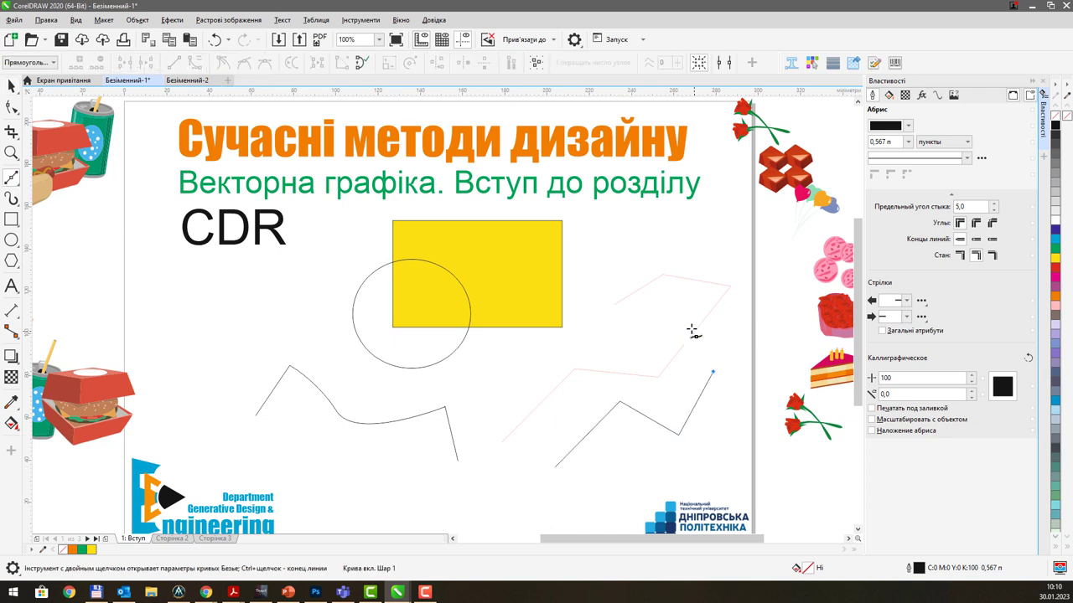
{"action": "left_click", "coordinate": [11, 86]}
{"action": "left_click", "coordinate": [515, 374]}
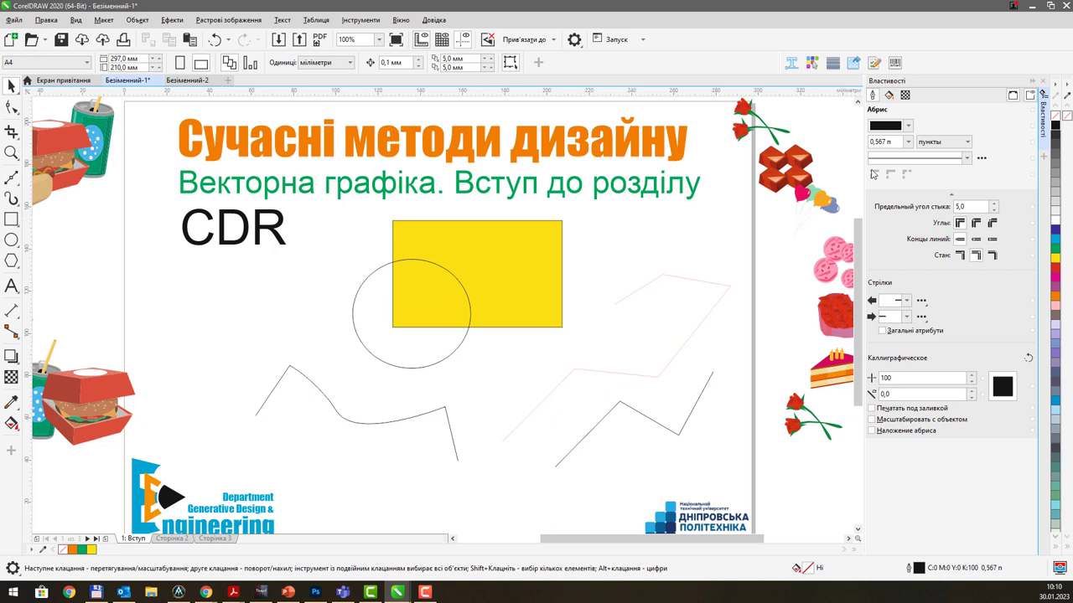
Set the document's default outline width for Графика objects to 10 pt
{"action": "left_click", "coordinate": [907, 143]}
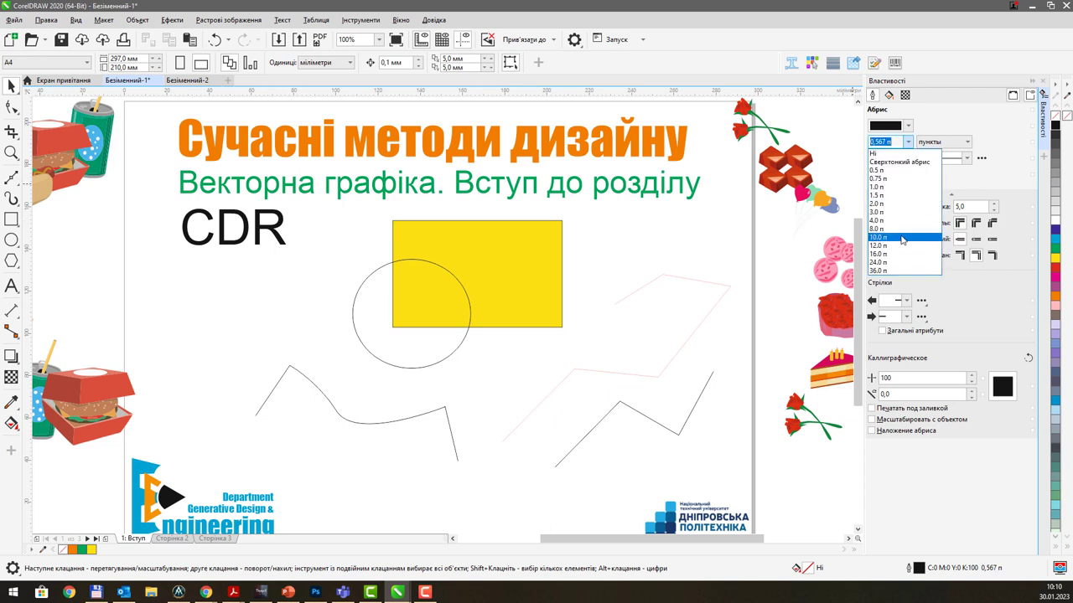
{"action": "left_click", "coordinate": [902, 239]}
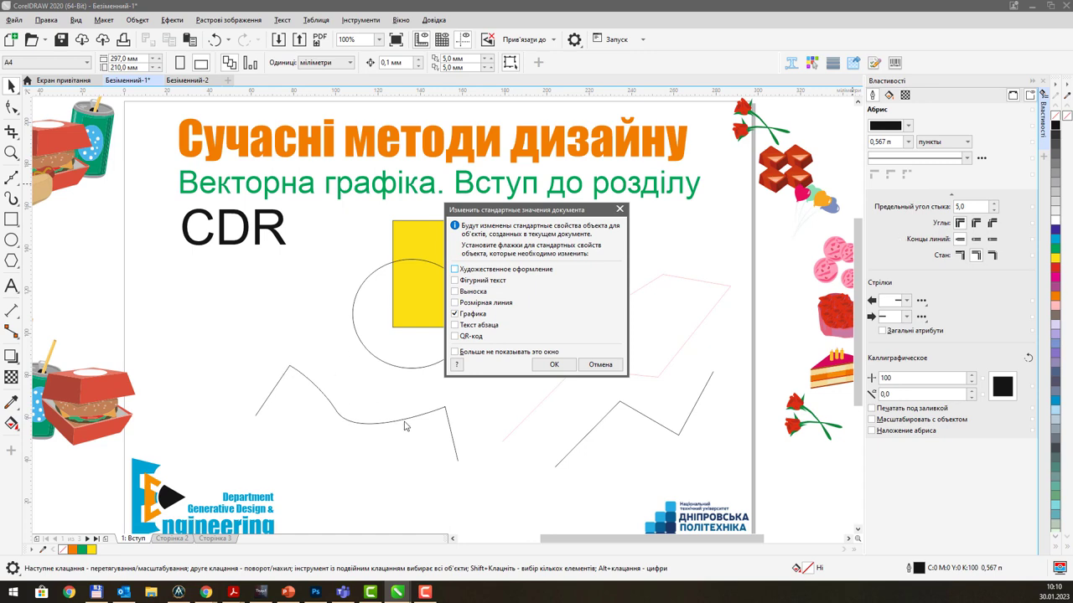
{"action": "left_click", "coordinate": [546, 366]}
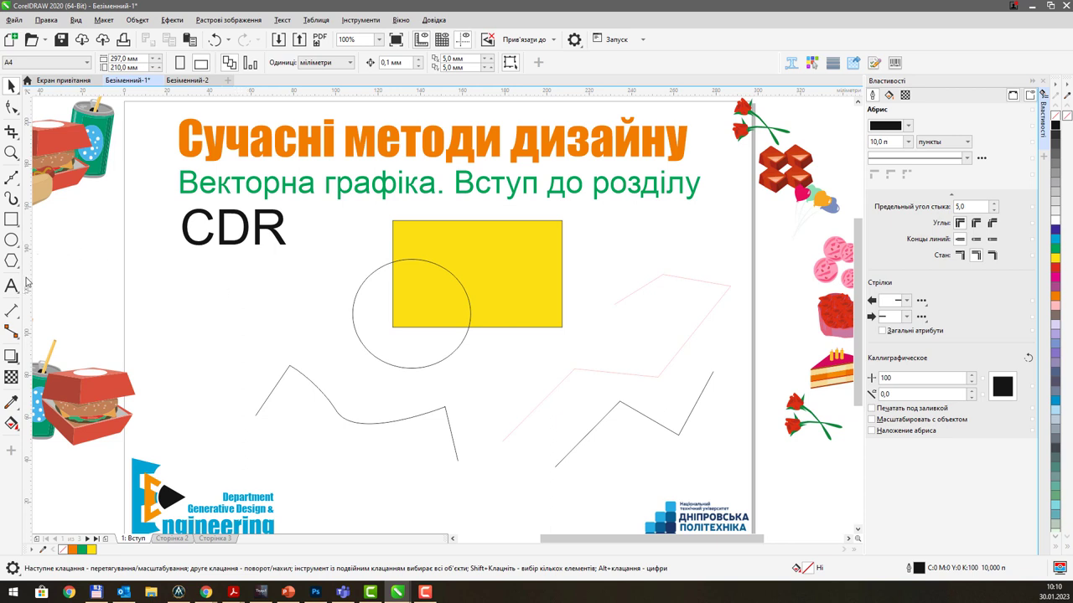
Draw a long open Bézier polyline with the thick default outline, running across the page and over the rectangle, and leave it deselected
{"action": "left_click", "coordinate": [10, 180]}
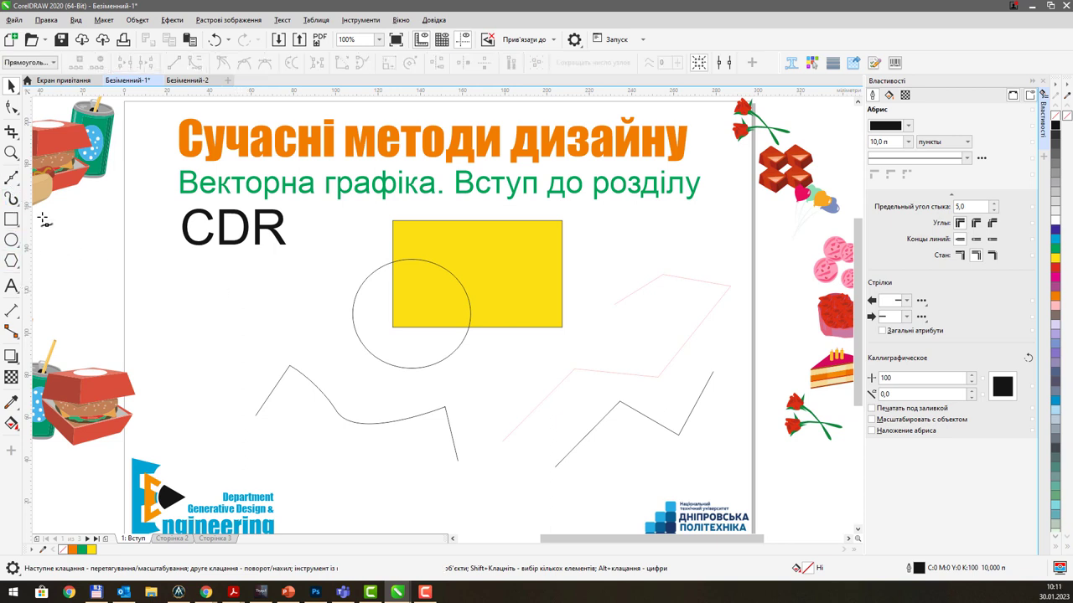
{"action": "left_click", "coordinate": [147, 369]}
{"action": "left_click", "coordinate": [220, 286]}
{"action": "left_click", "coordinate": [287, 298]}
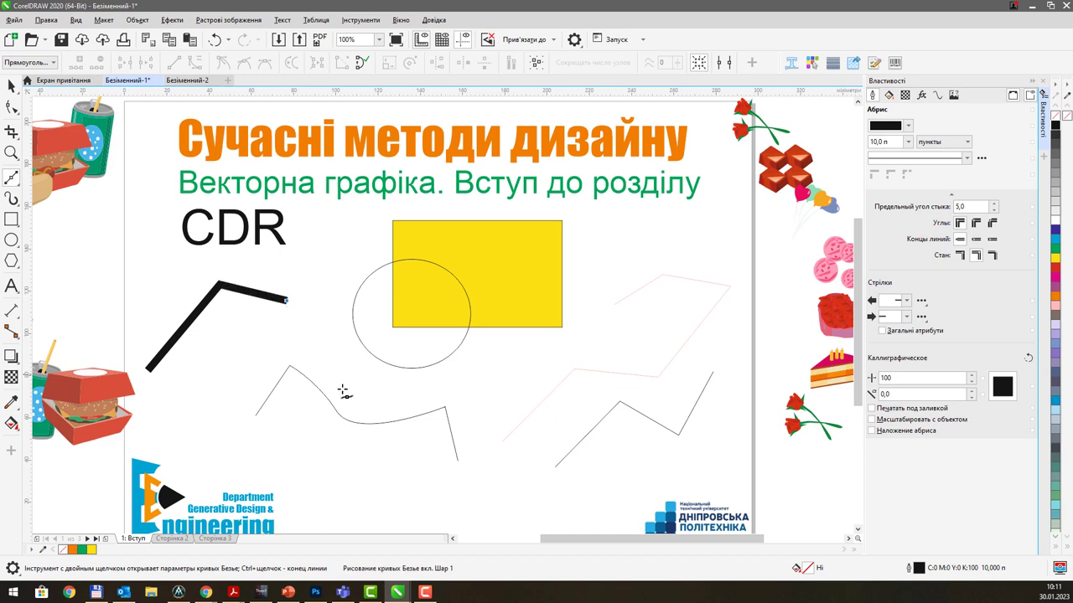
{"action": "left_click", "coordinate": [342, 389]}
{"action": "left_click", "coordinate": [442, 391]}
{"action": "left_click", "coordinate": [545, 332]}
{"action": "left_click", "coordinate": [614, 244]}
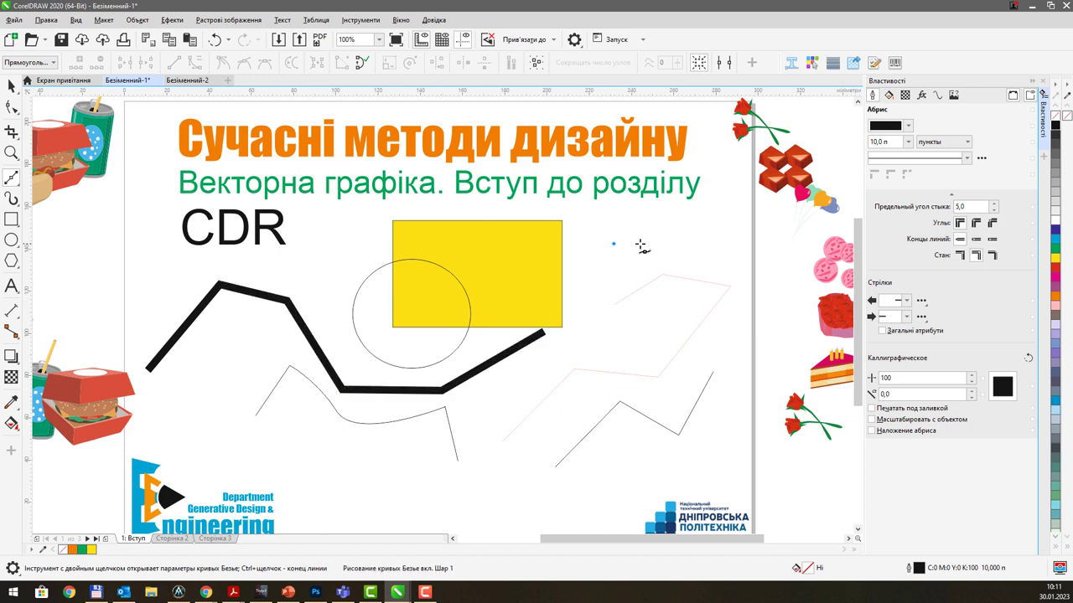
{"action": "left_click", "coordinate": [703, 255]}
{"action": "left_click", "coordinate": [675, 379]}
{"action": "left_click", "coordinate": [485, 460]}
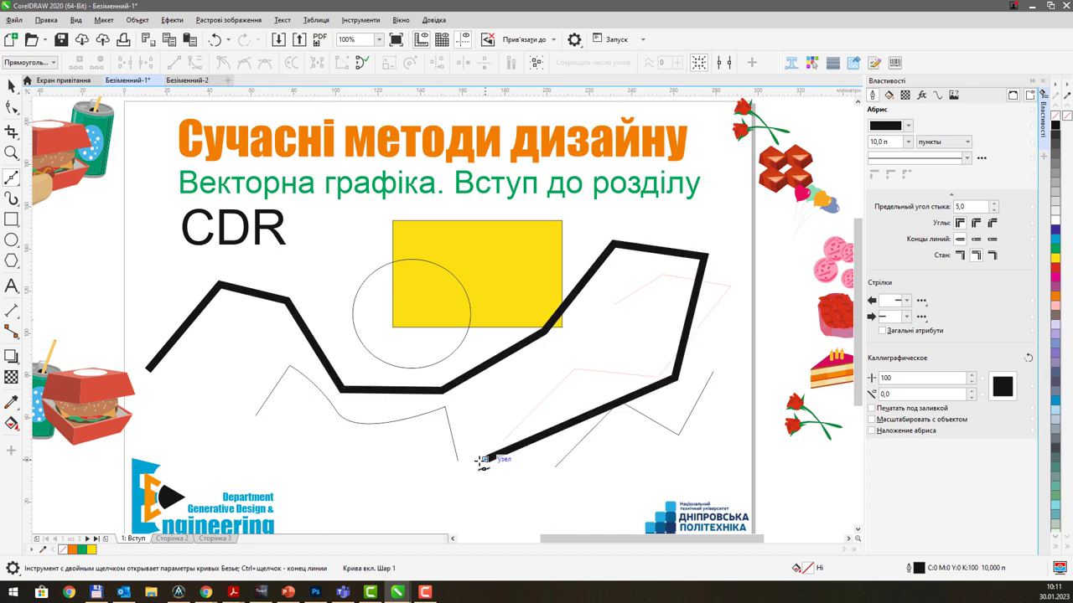
{"action": "double_click", "coordinate": [474, 452]}
{"action": "key", "text": "space"}
{"action": "key", "text": "Escape"}
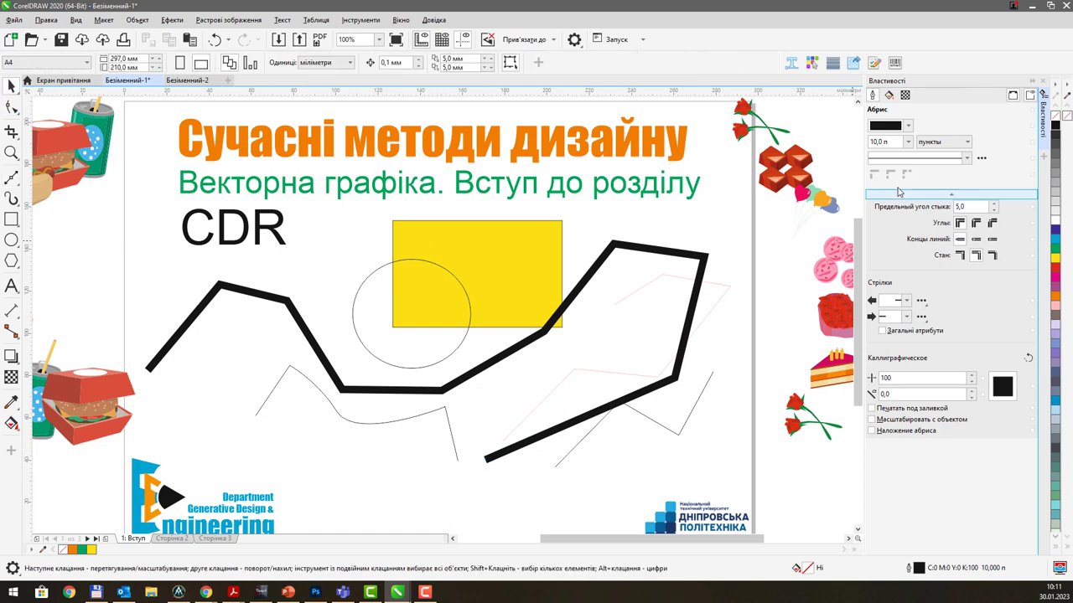
Set the document's default outline width for Графика objects to 1.0 pt
{"action": "left_click", "coordinate": [908, 144]}
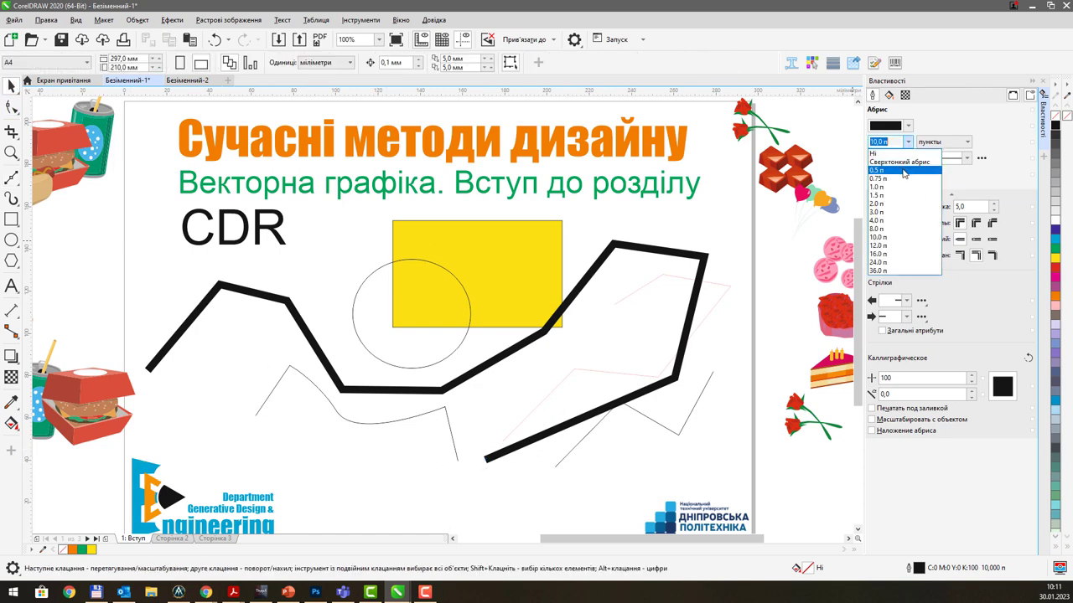
{"action": "left_click", "coordinate": [899, 188]}
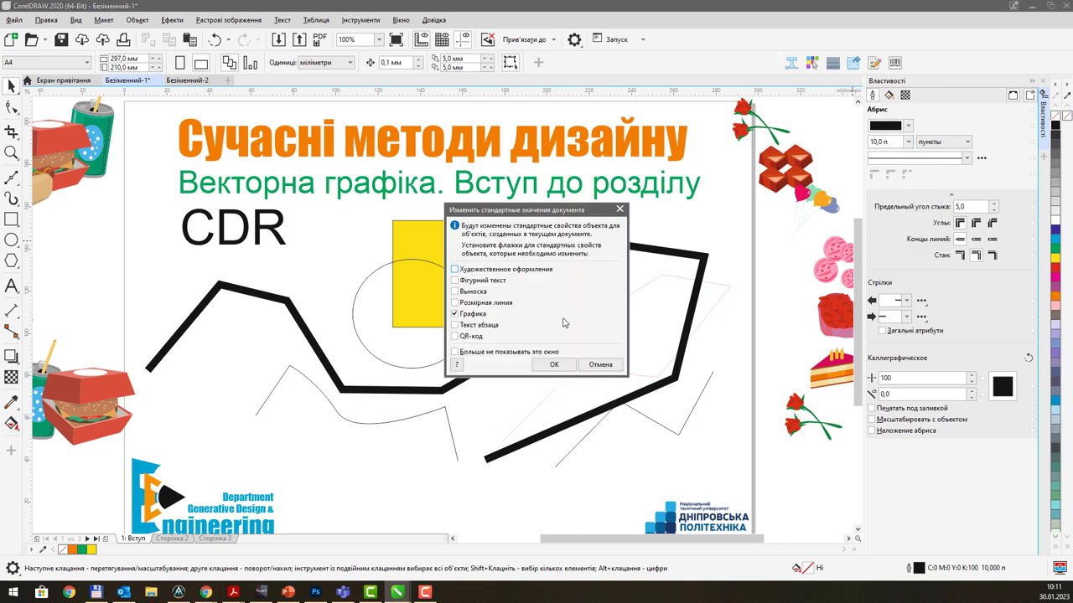
{"action": "left_click", "coordinate": [551, 366]}
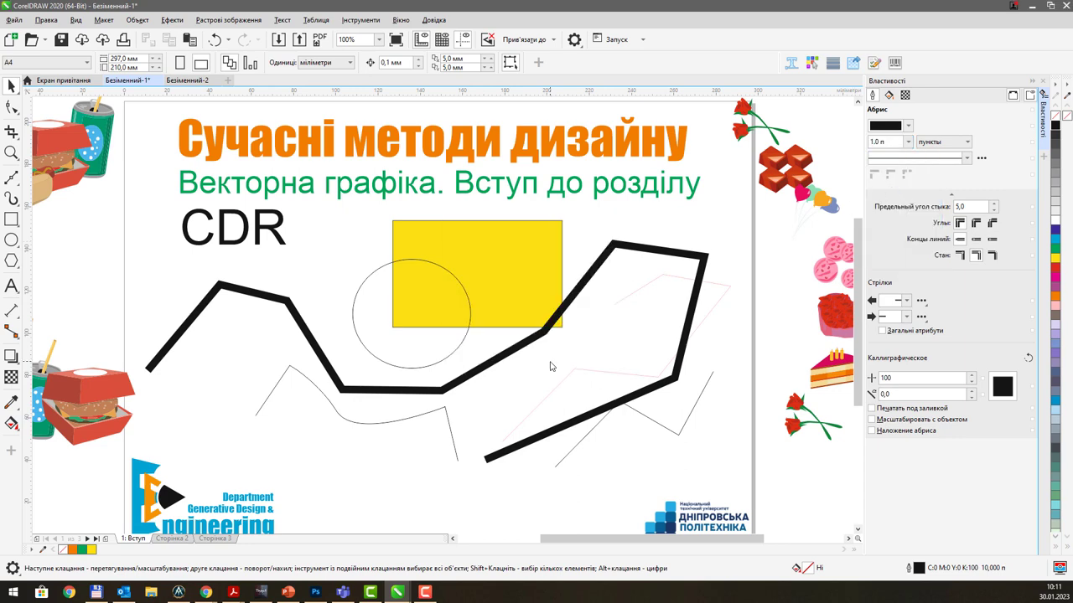
Draw an open Bézier zigzag about 146 × 61 mm below the thick black polyline, using the default outline
{"action": "left_click", "coordinate": [11, 178]}
{"action": "left_click", "coordinate": [198, 388]}
{"action": "left_click", "coordinate": [247, 339]}
{"action": "left_click", "coordinate": [285, 435]}
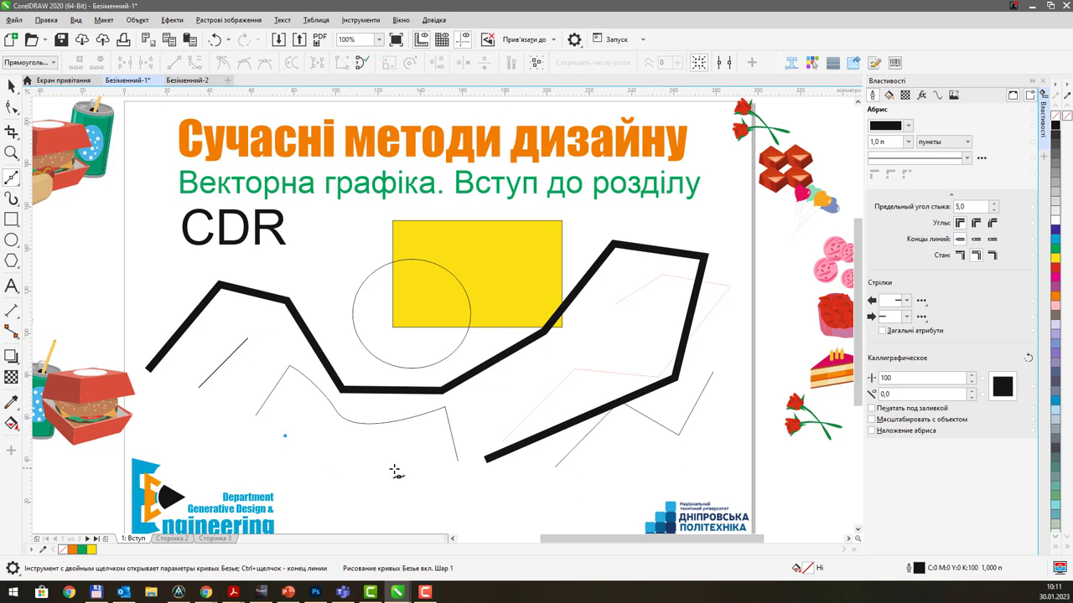
{"action": "left_click", "coordinate": [404, 466]}
{"action": "left_click", "coordinate": [507, 403]}
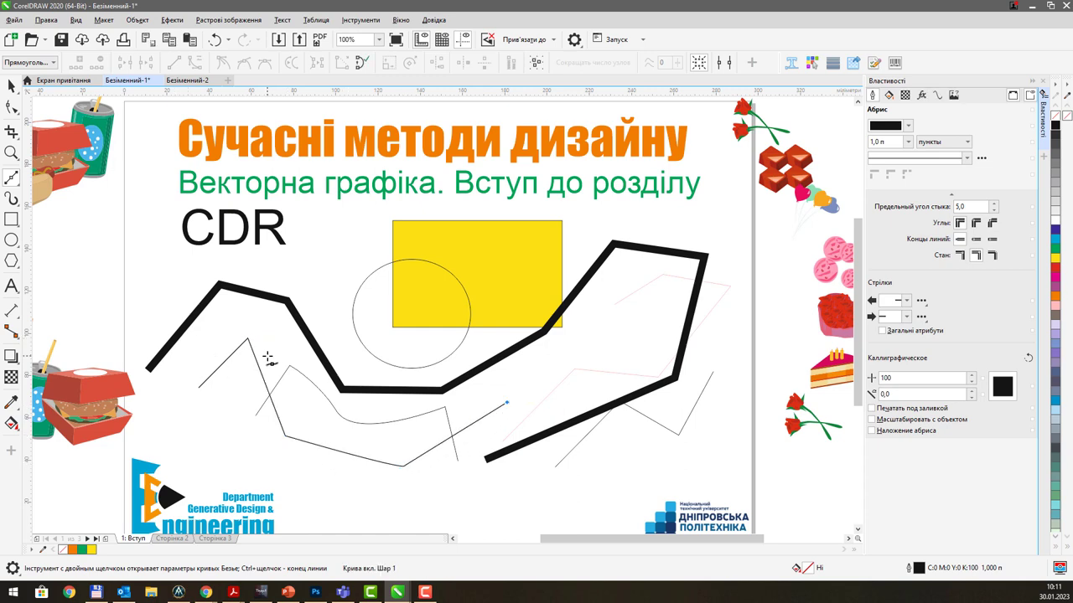
{"action": "key", "text": "space"}
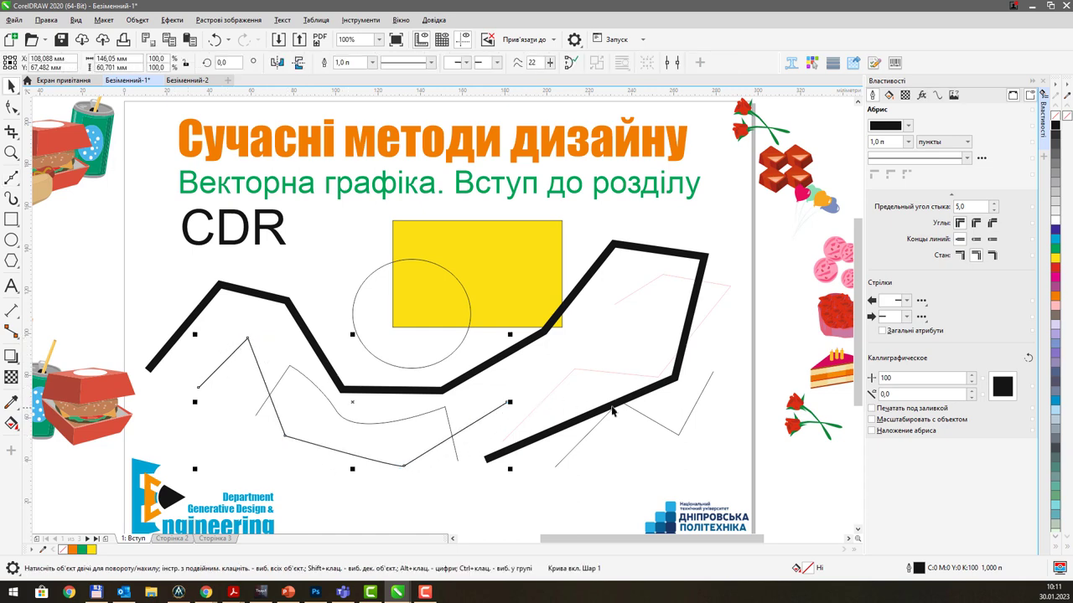
Delete the thick black polyline and the pale pink polyline from the page
{"action": "left_click", "coordinate": [611, 244]}
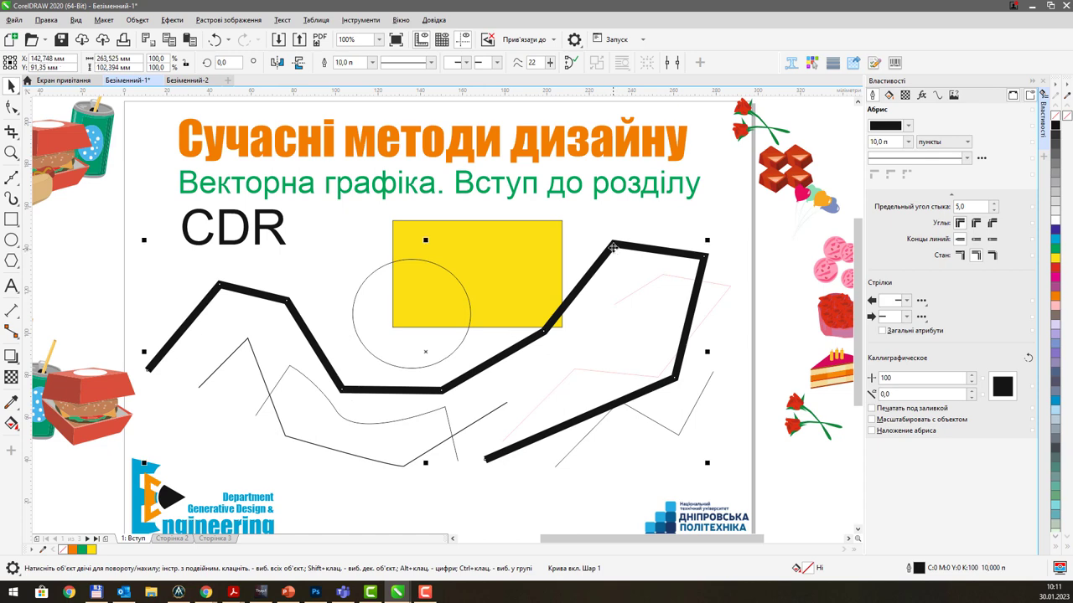
{"action": "key", "text": "Delete"}
{"action": "left_click", "coordinate": [617, 372]}
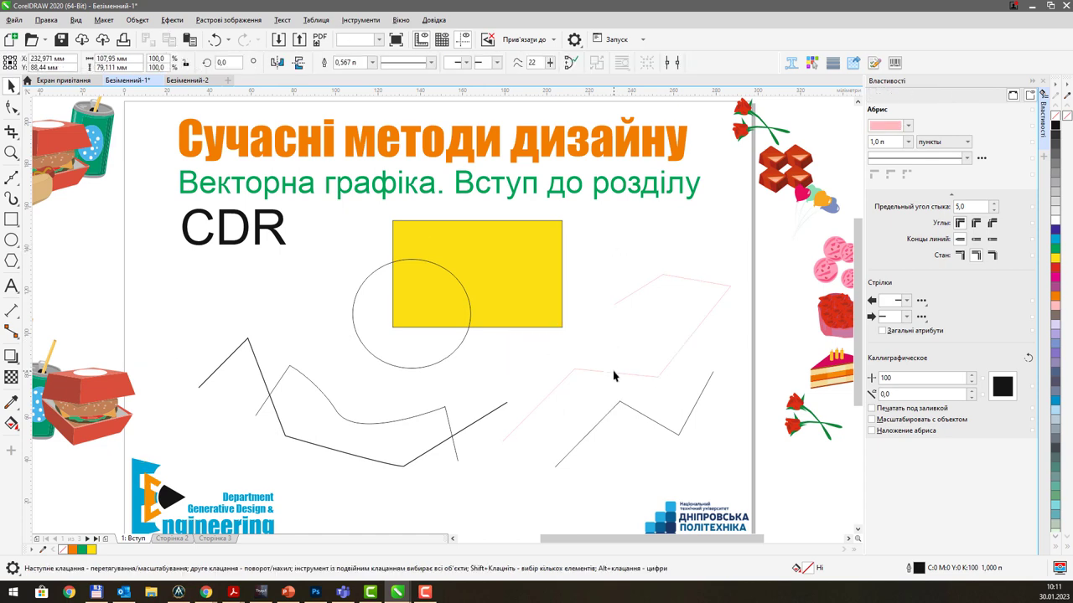
{"action": "key", "text": "Delete"}
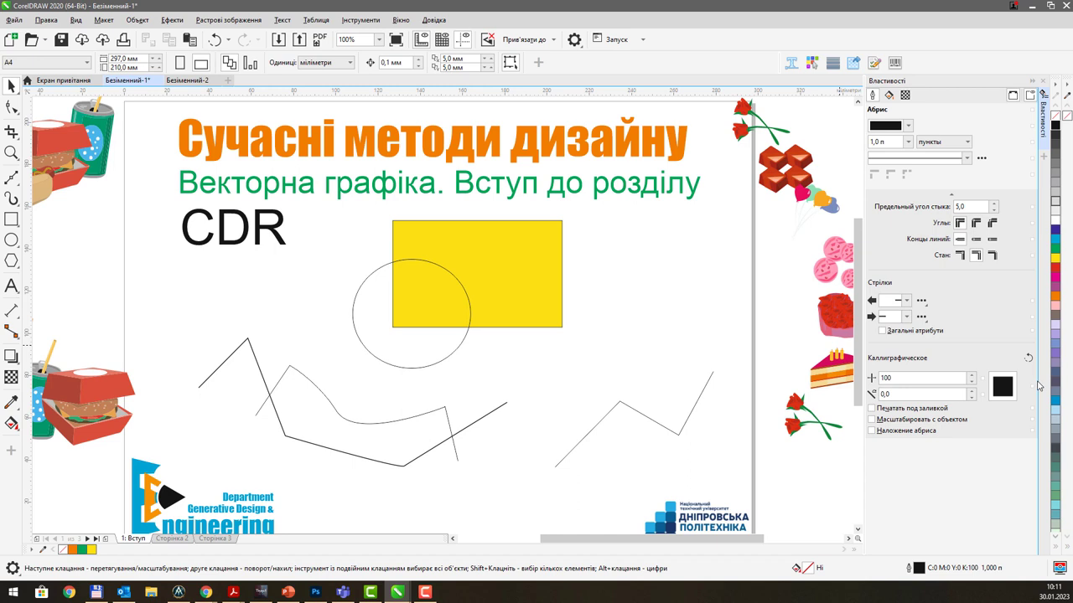
Expand the full default colour palette and show the shades neighbouring Синий
{"action": "left_click", "coordinate": [1059, 549]}
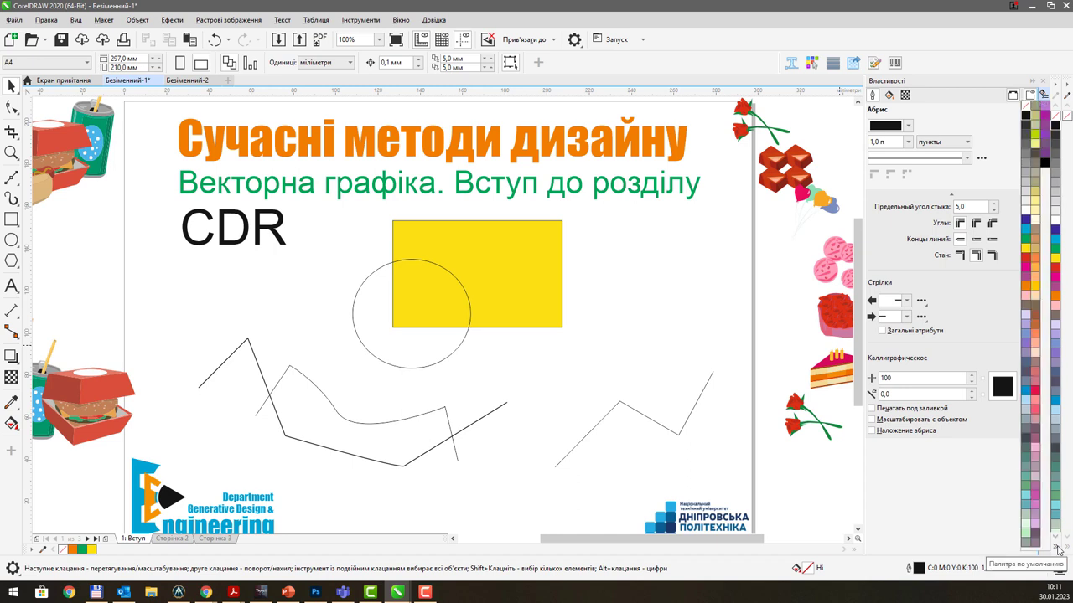
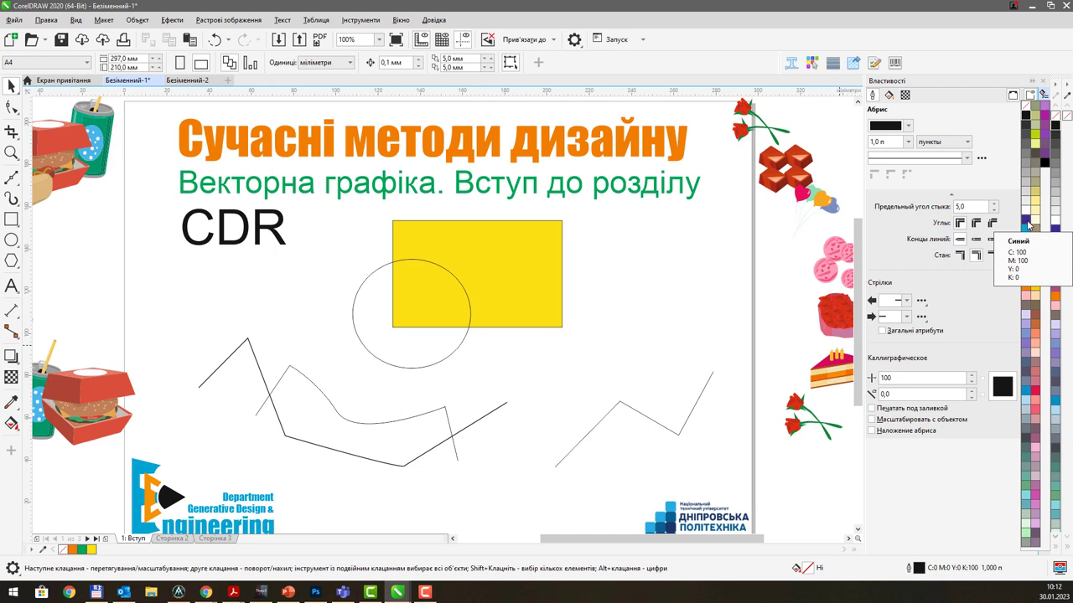
{"action": "left_click", "coordinate": [1027, 222]}
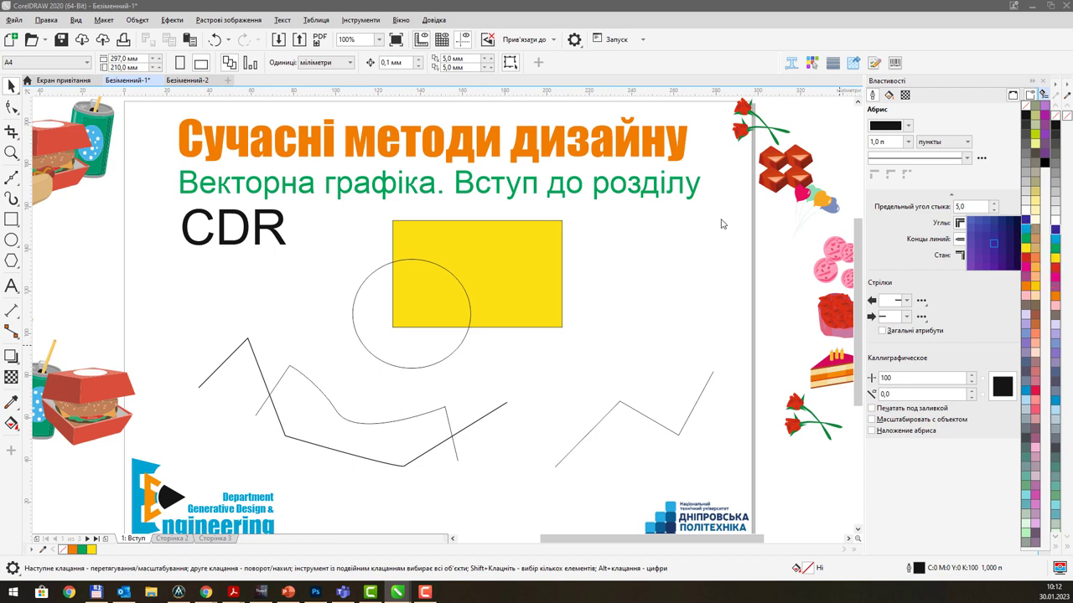
Give the yellow rectangle a 10 pt orange outline and a pink fill
{"action": "left_click", "coordinate": [507, 223]}
{"action": "left_click", "coordinate": [909, 141]}
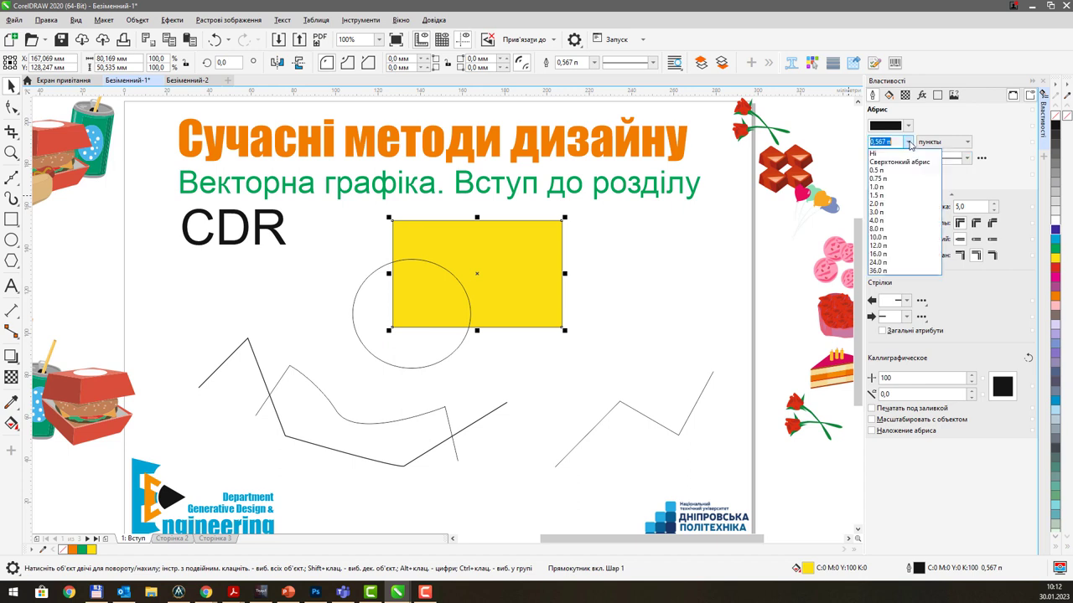
{"action": "left_click", "coordinate": [892, 243]}
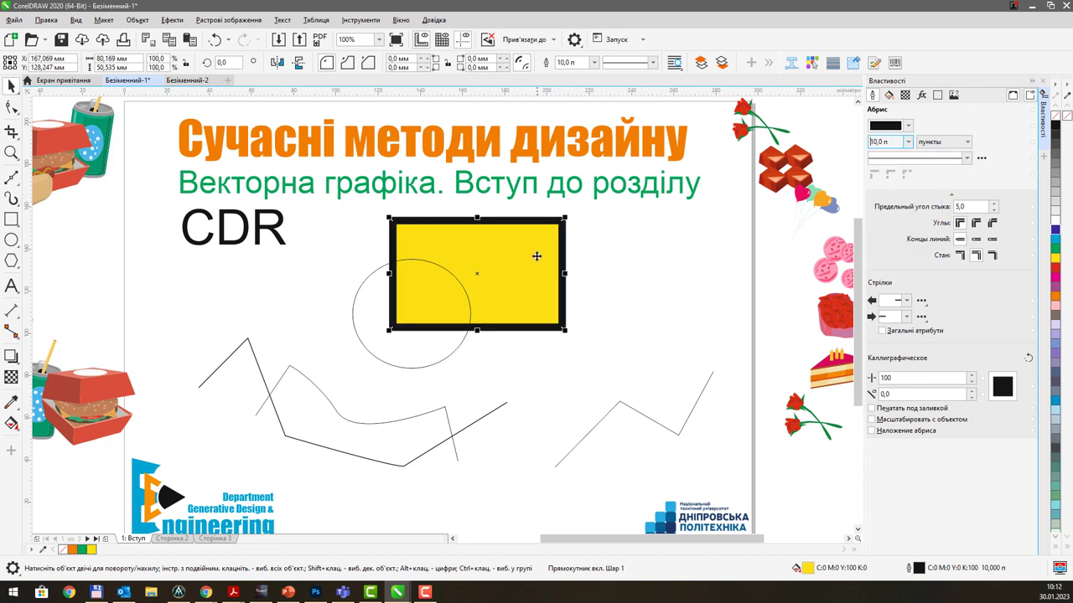
{"action": "left_click", "coordinate": [1055, 307]}
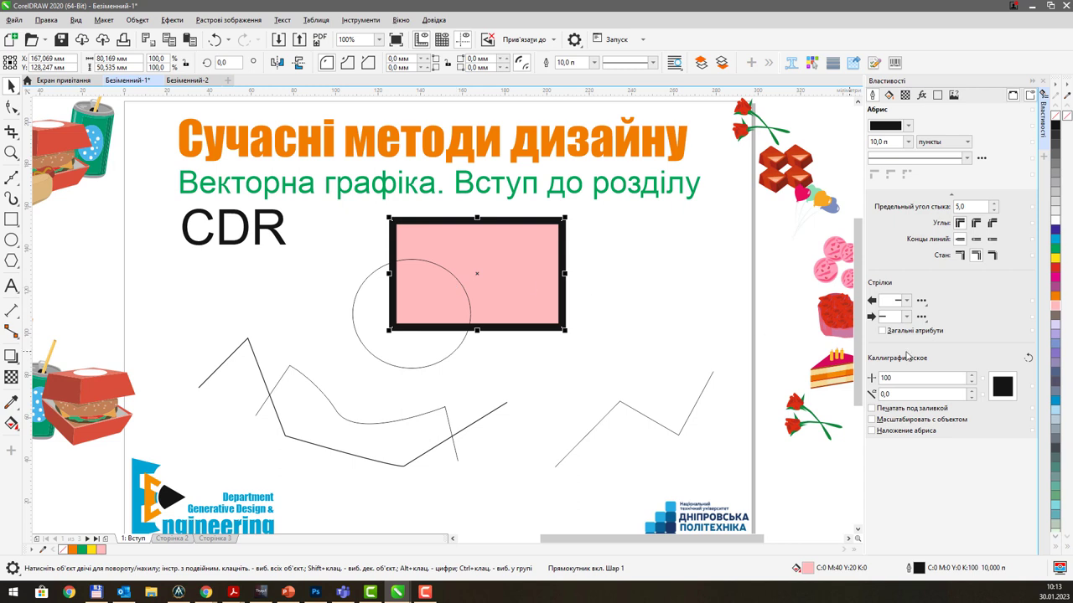
{"action": "right_click", "coordinate": [1058, 298]}
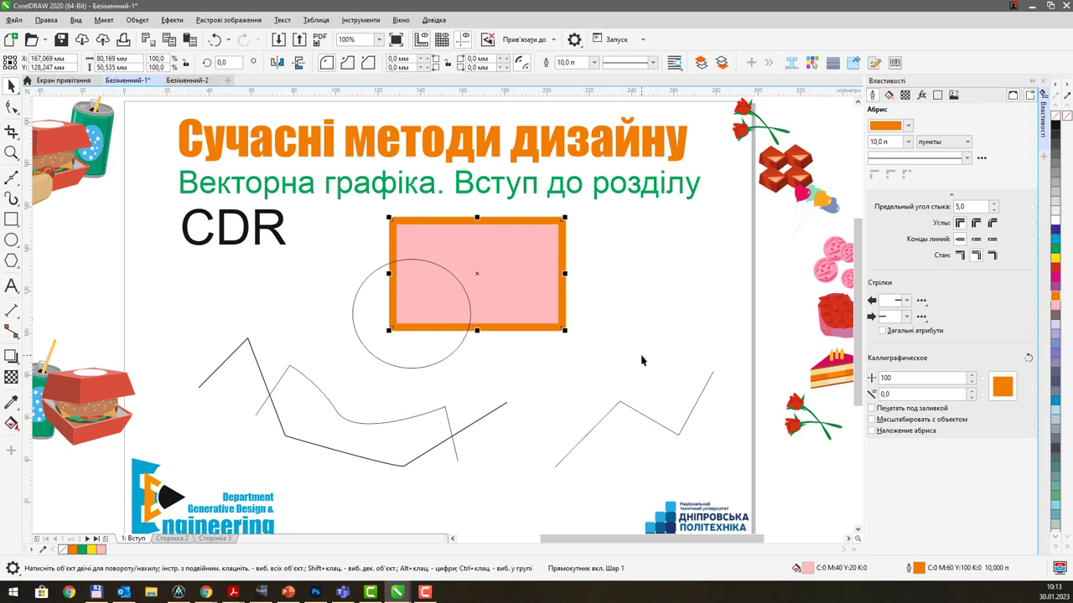
Open the rectangle's uniform fill settings, switch to Палитра RGB по умолчанию and view its colours with names
{"action": "double_click", "coordinate": [809, 572]}
{"action": "key", "text": "Escape"}
{"action": "double_click", "coordinate": [807, 569]}
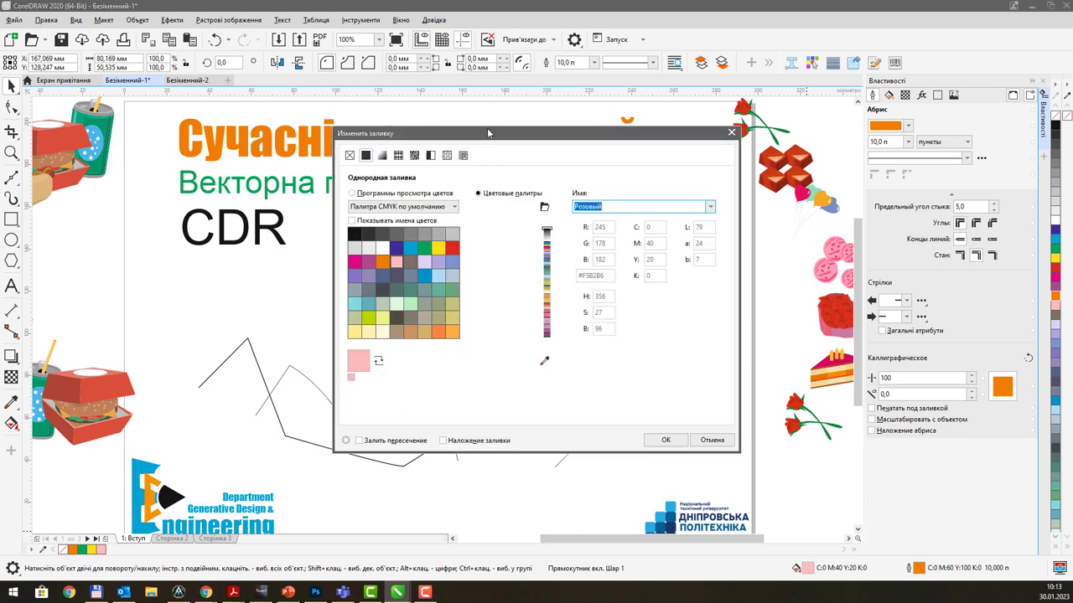
{"action": "left_click_drag", "start_coordinate": [487, 133], "coordinate": [507, 123]}
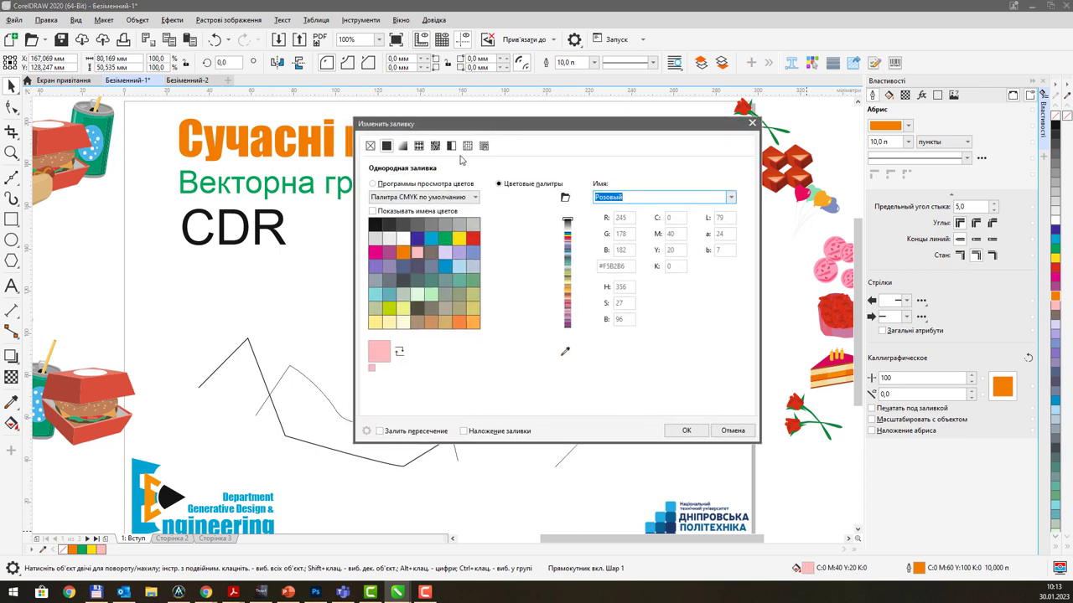
{"action": "left_click", "coordinate": [473, 201]}
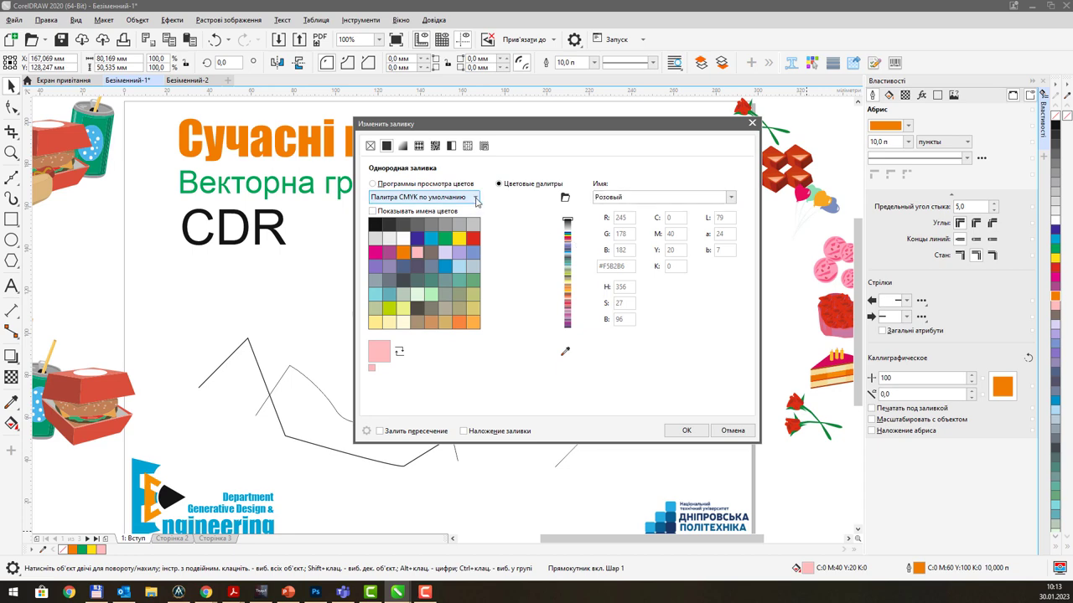
{"action": "left_click", "coordinate": [476, 201]}
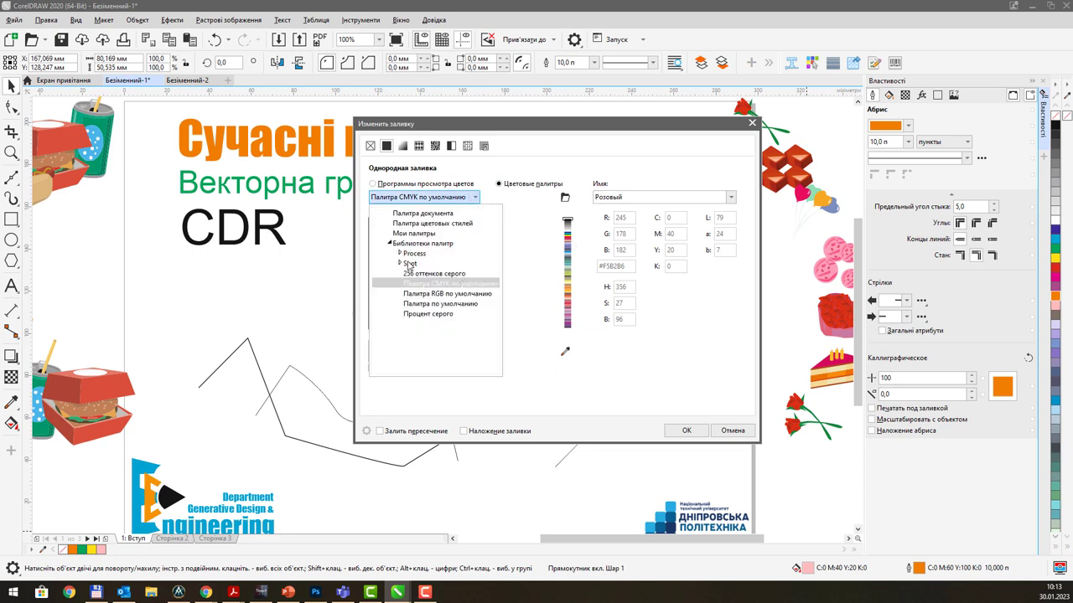
{"action": "left_click", "coordinate": [443, 295]}
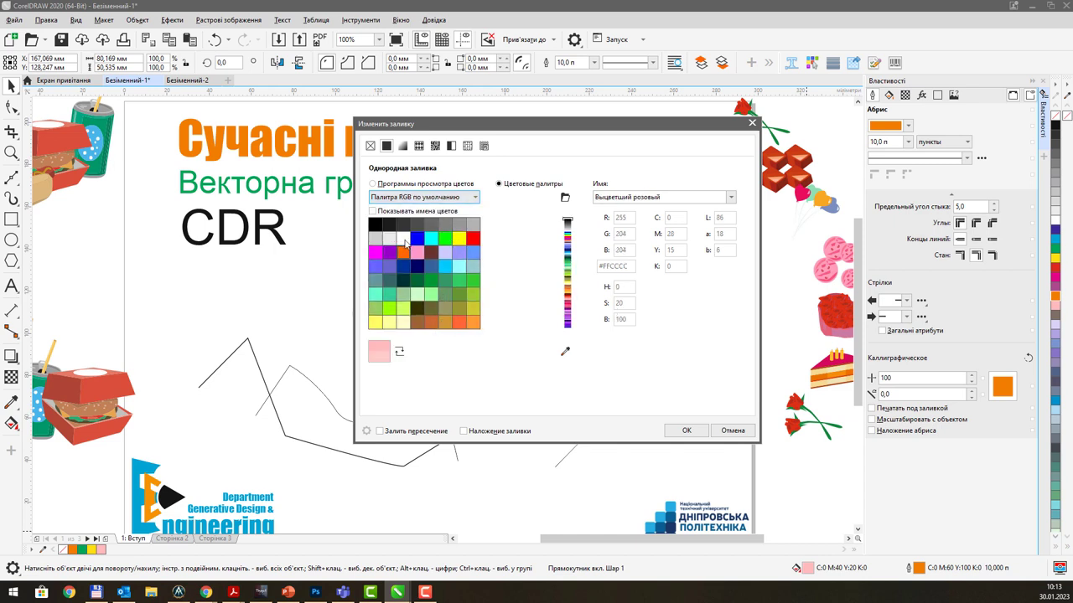
{"action": "left_click", "coordinate": [372, 211]}
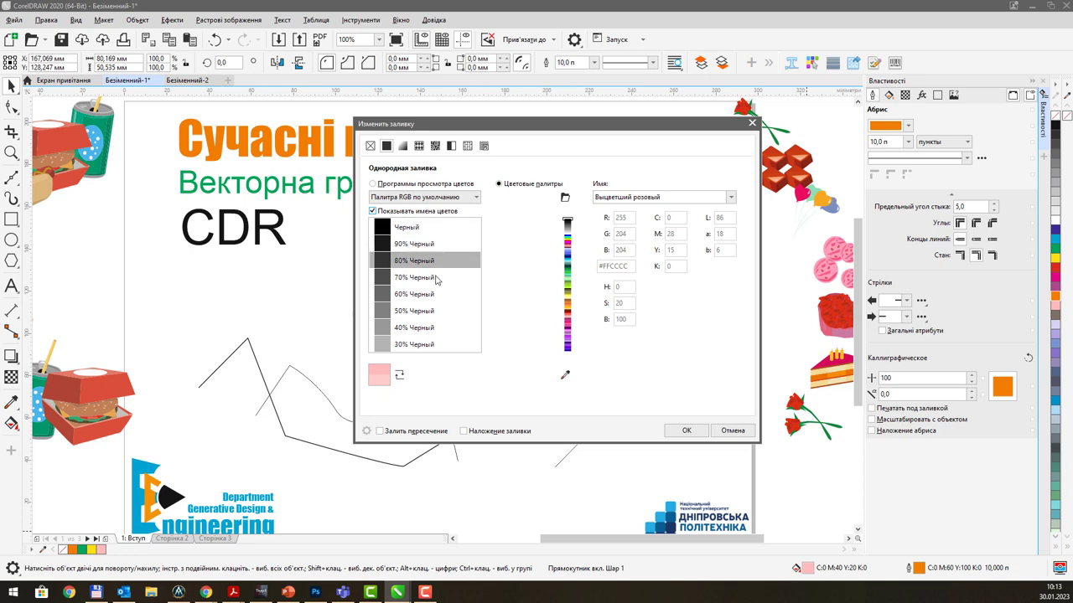
{"action": "left_click", "coordinate": [372, 212]}
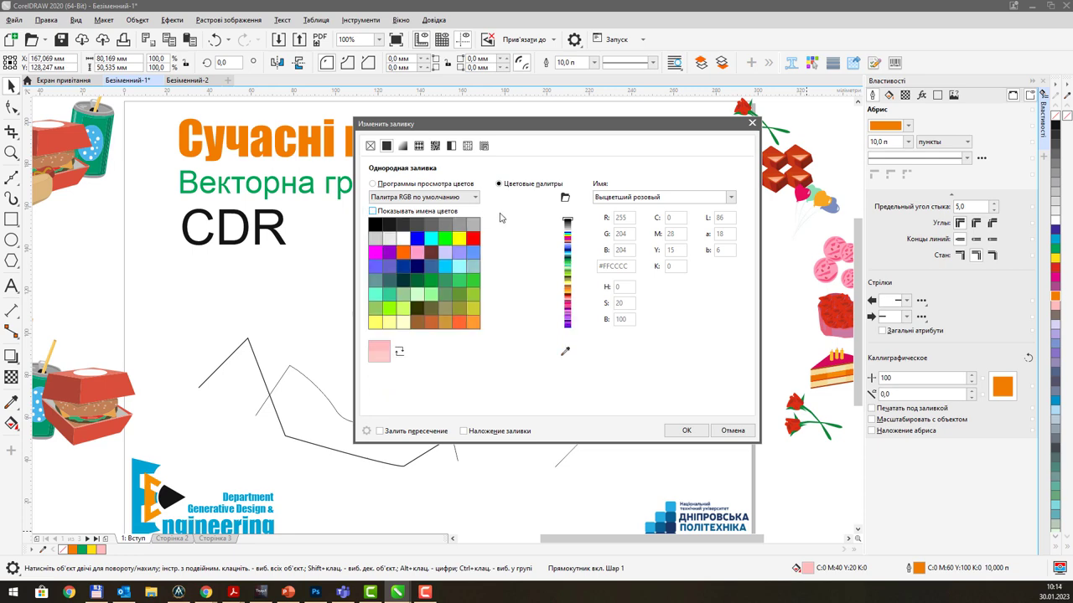
Choose the named colour Тропический розовый in the fill settings and close them without applying it
{"action": "left_click", "coordinate": [474, 198]}
{"action": "left_click", "coordinate": [474, 198]}
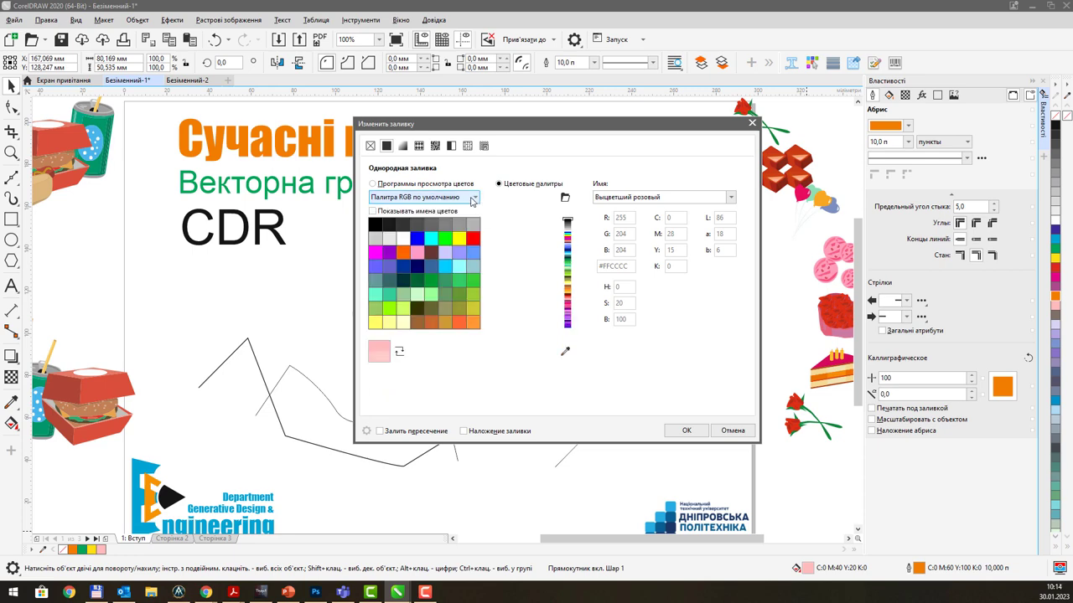
{"action": "left_click", "coordinate": [647, 195]}
{"action": "left_click", "coordinate": [730, 197]}
{"action": "left_click", "coordinate": [677, 254]}
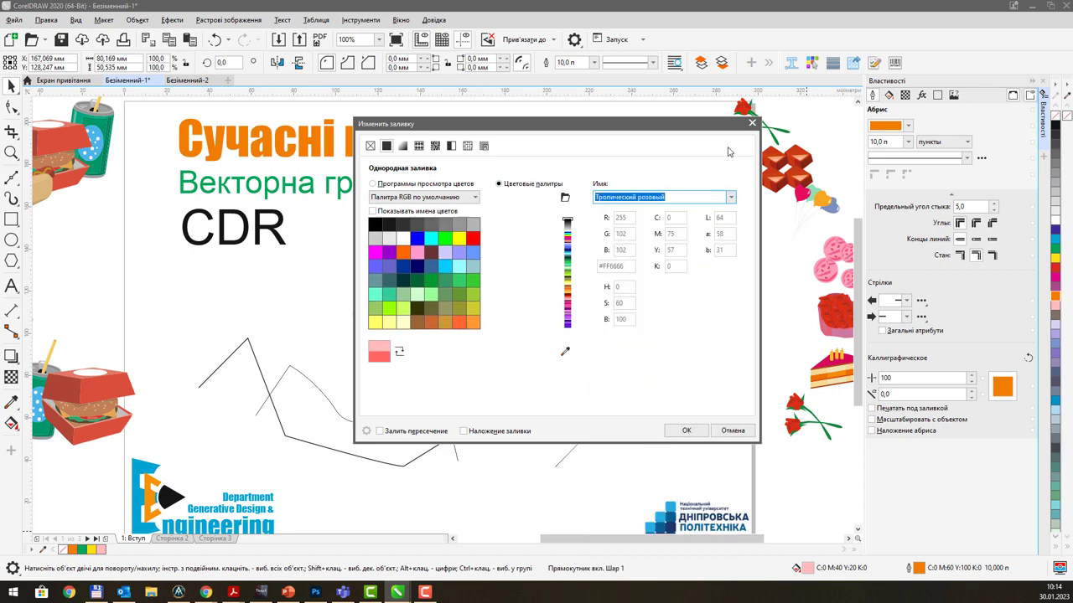
{"action": "left_click", "coordinate": [752, 123]}
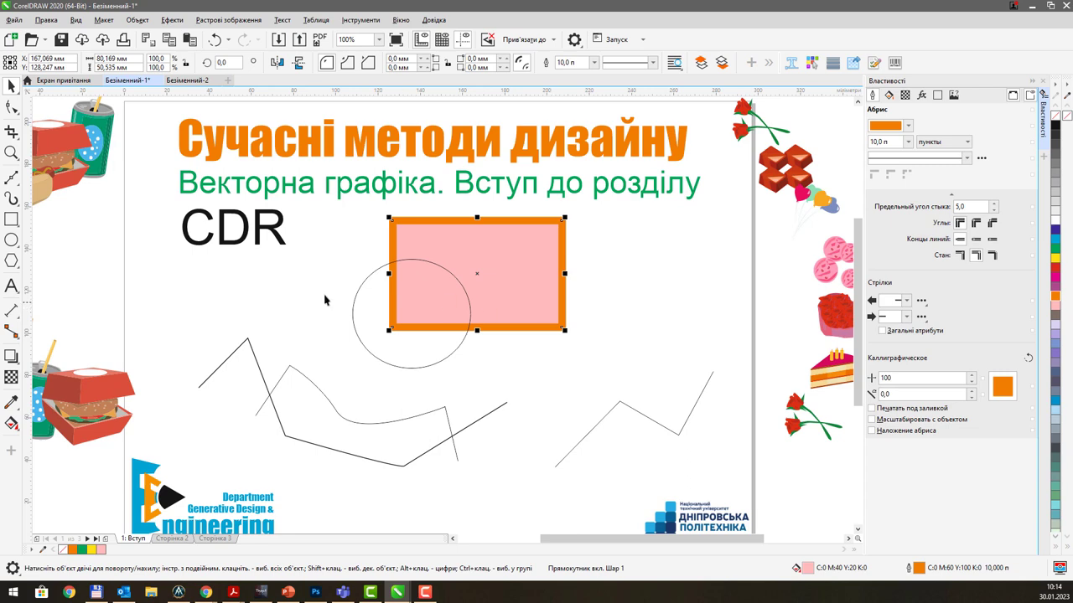
{"action": "key", "text": "h"}
{"action": "mouse_move", "coordinate": [327, 300]}
{"action": "left_mouse_down"}
{"action": "mouse_move", "coordinate": [491, 285]}
{"action": "mouse_move", "coordinate": [385, 304]}
{"action": "left_mouse_up"}
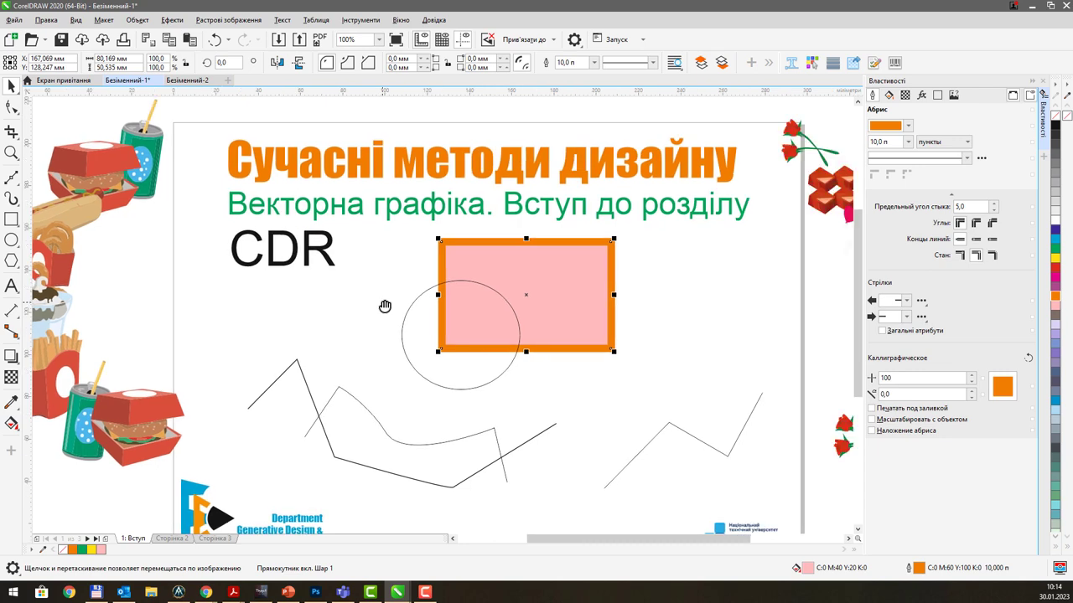
{"action": "mouse_move", "coordinate": [697, 314]}
{"action": "left_mouse_down"}
{"action": "mouse_move", "coordinate": [666, 305]}
{"action": "mouse_move", "coordinate": [662, 290]}
{"action": "left_mouse_up"}
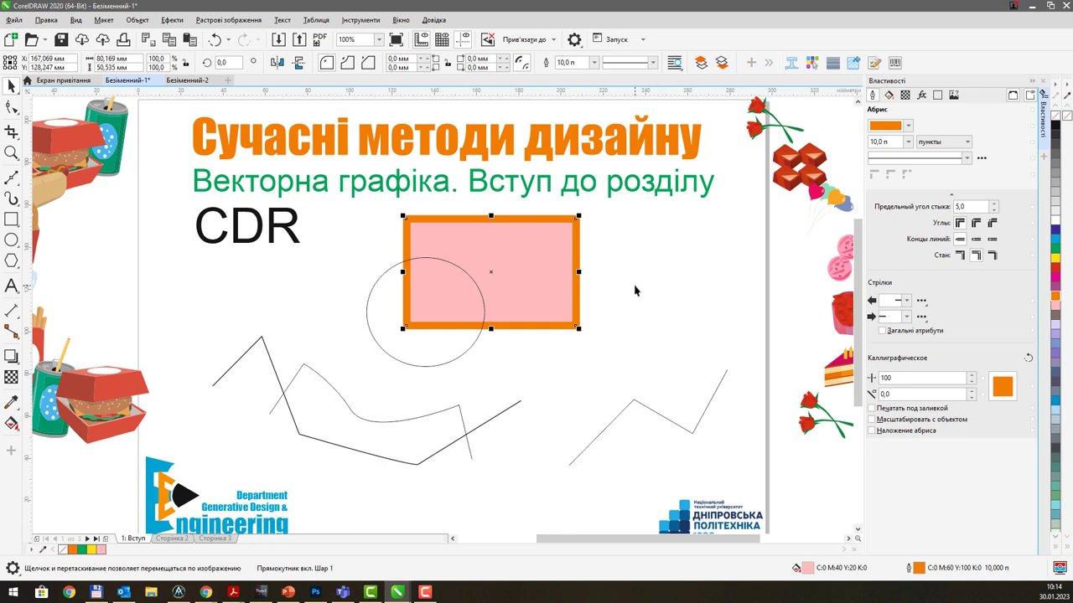
Clear the rectangle's fill and outline, and give it a blue outline and a white fill
{"action": "left_click", "coordinate": [1055, 120]}
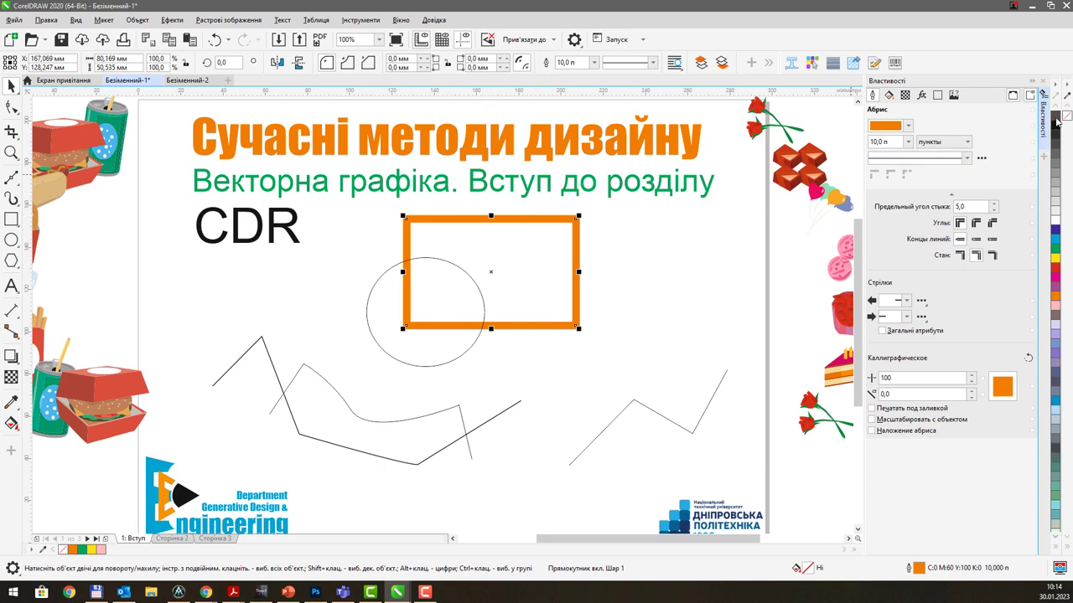
{"action": "right_click", "coordinate": [1056, 120]}
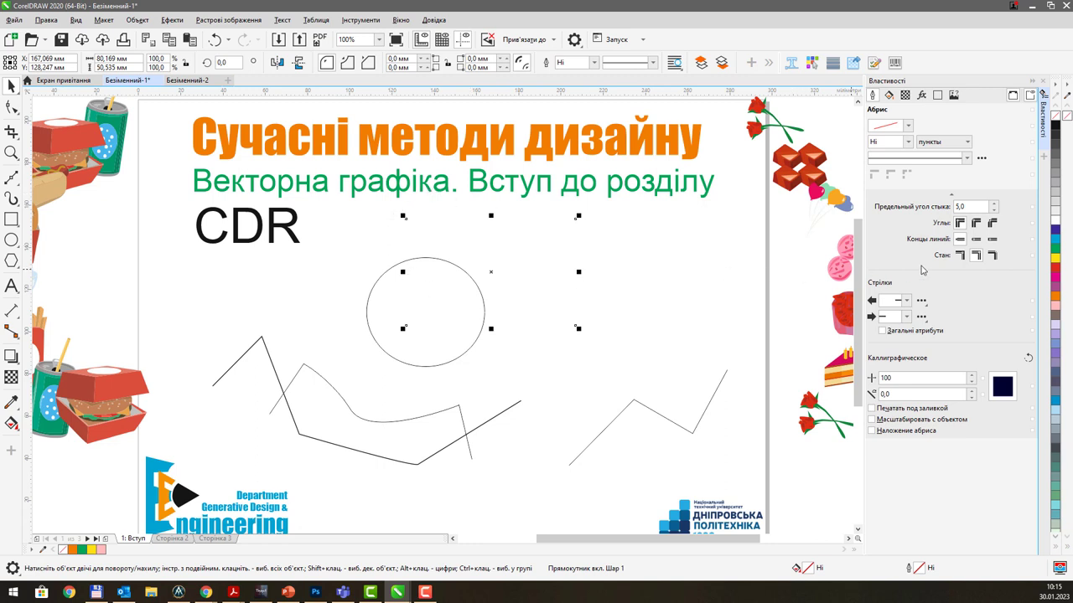
{"action": "right_click", "coordinate": [1058, 232]}
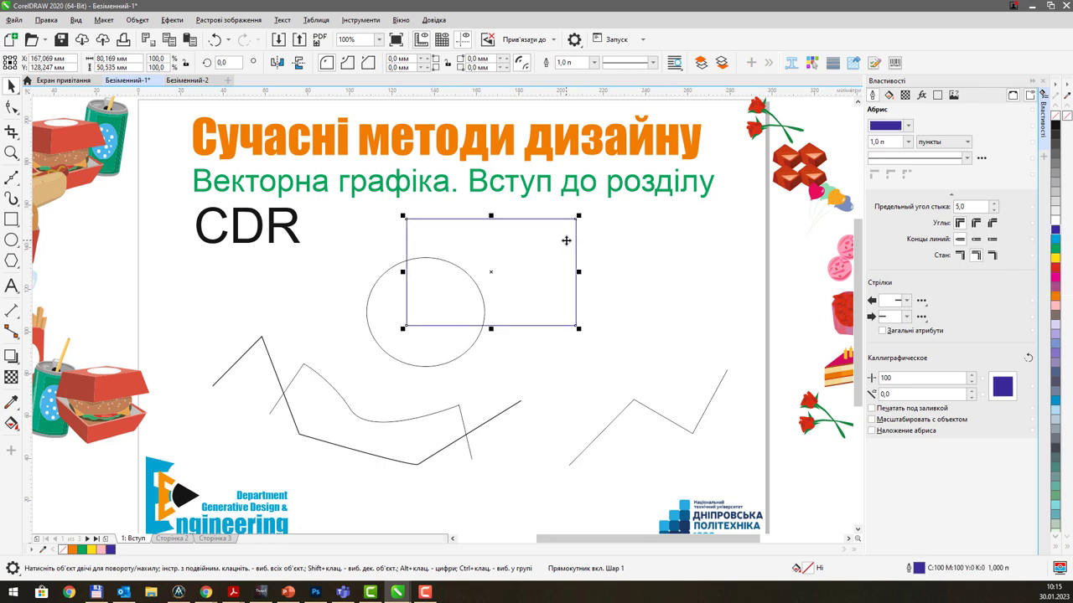
{"action": "left_click", "coordinate": [1058, 221]}
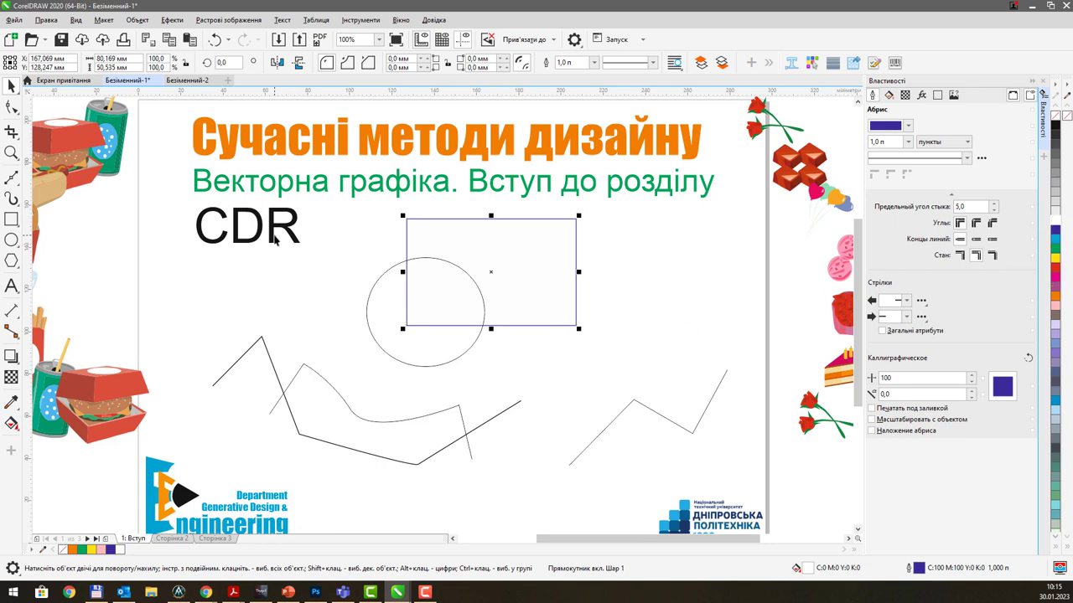
Bring the white rectangle in front of the circle and scatter several overlapping duplicates of it around its original position
{"action": "key", "text": "shift+Page_Up"}
{"action": "key", "text": "ctrl+d"}
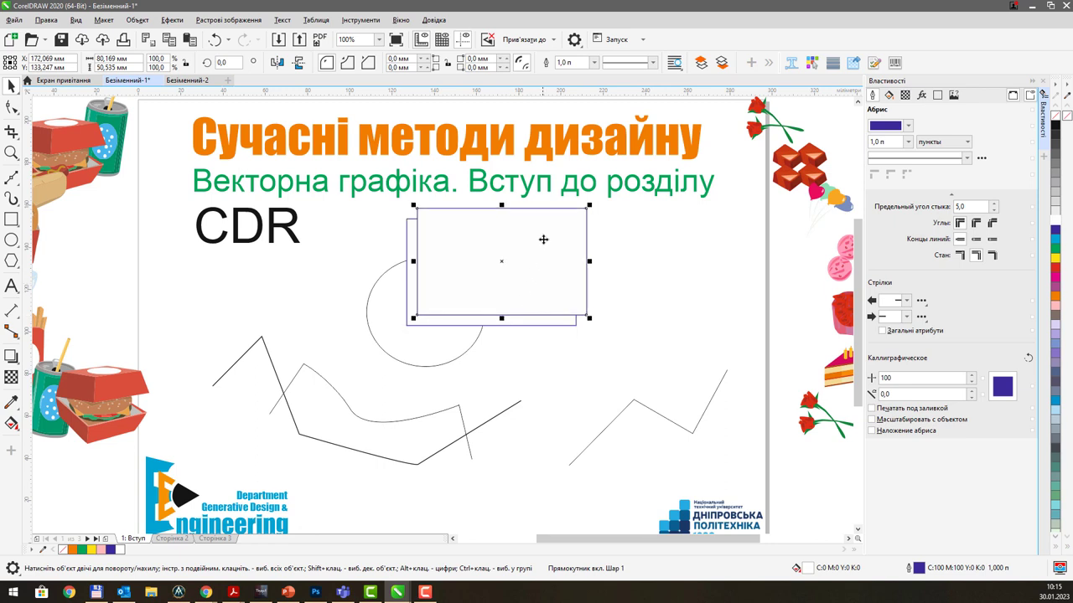
{"action": "left_click_drag", "start_coordinate": [543, 239], "coordinate": [513, 242]}
{"action": "left_click_drag", "start_coordinate": [514, 242], "coordinate": [458, 278]}
{"action": "key", "text": "space"}
{"action": "key", "text": "ctrl+d"}
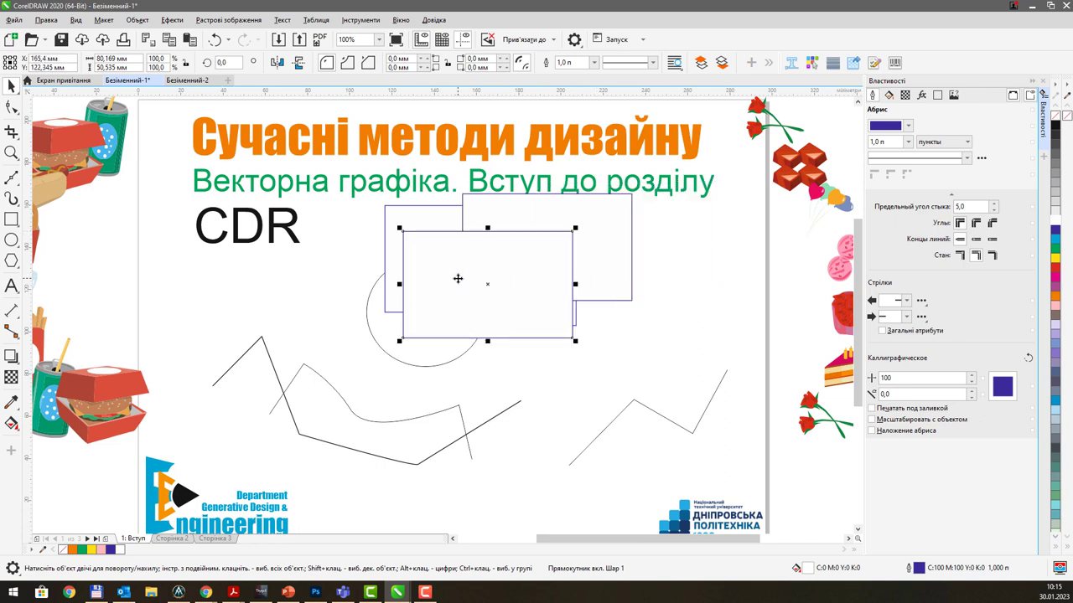
{"action": "key", "text": "ctrl+d"}
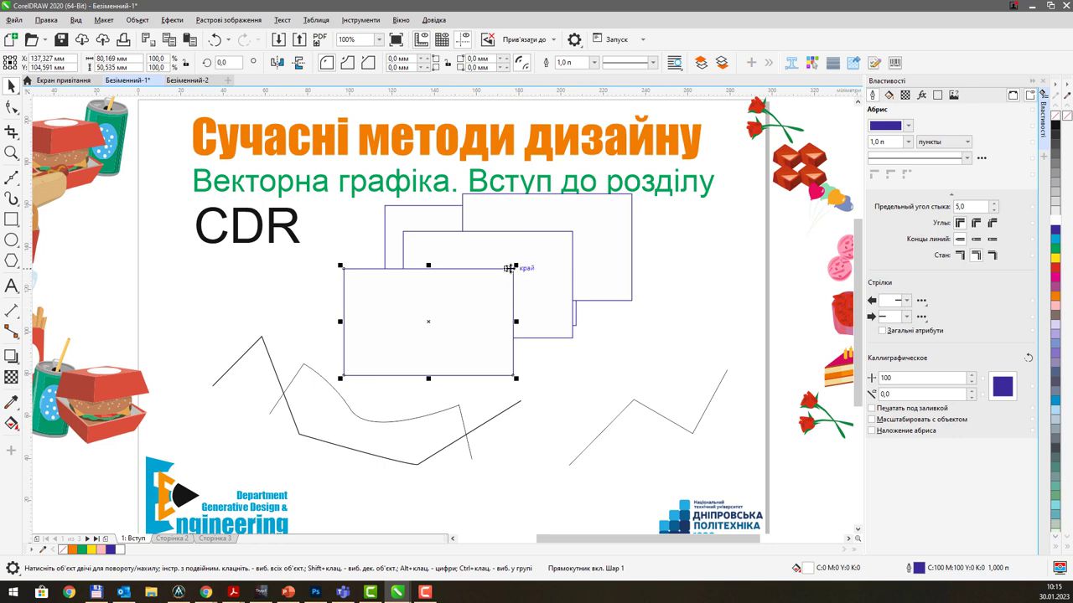
Make successively smaller centred copies inside the front rectangle, and enlarge the selected one to about 102 × 64 mm and shift it slightly upward
{"action": "mouse_move", "coordinate": [514, 267]}
{"action": "left_mouse_down"}
{"action": "mouse_move", "coordinate": [495, 285]}
{"action": "mouse_move", "coordinate": [501, 270]}
{"action": "left_mouse_up"}
{"action": "key", "text": "ctrl+r"}
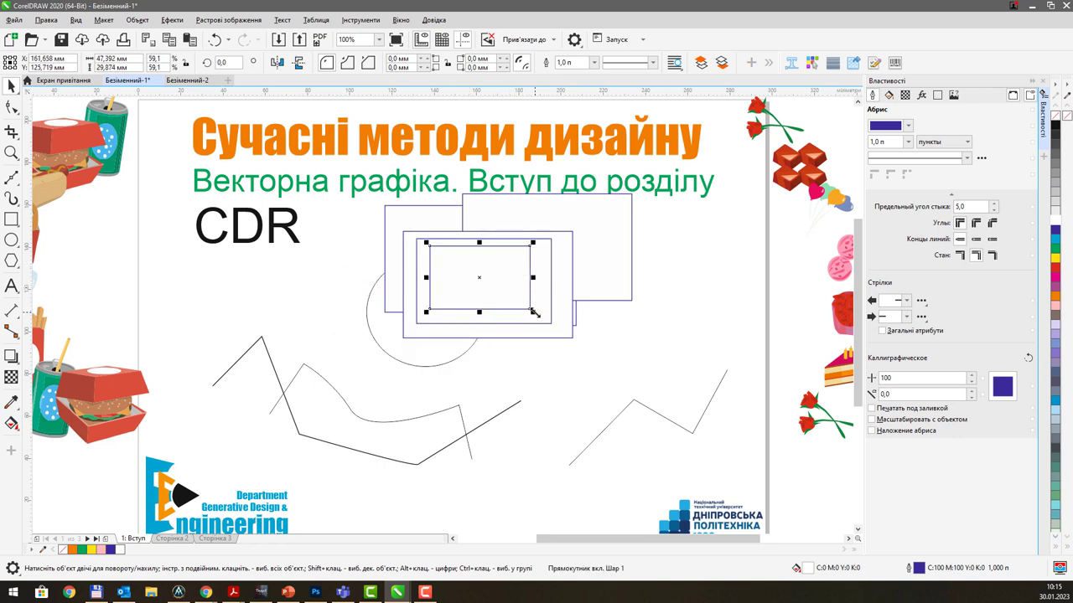
{"action": "left_click_drag", "start_coordinate": [531, 311], "coordinate": [596, 347]}
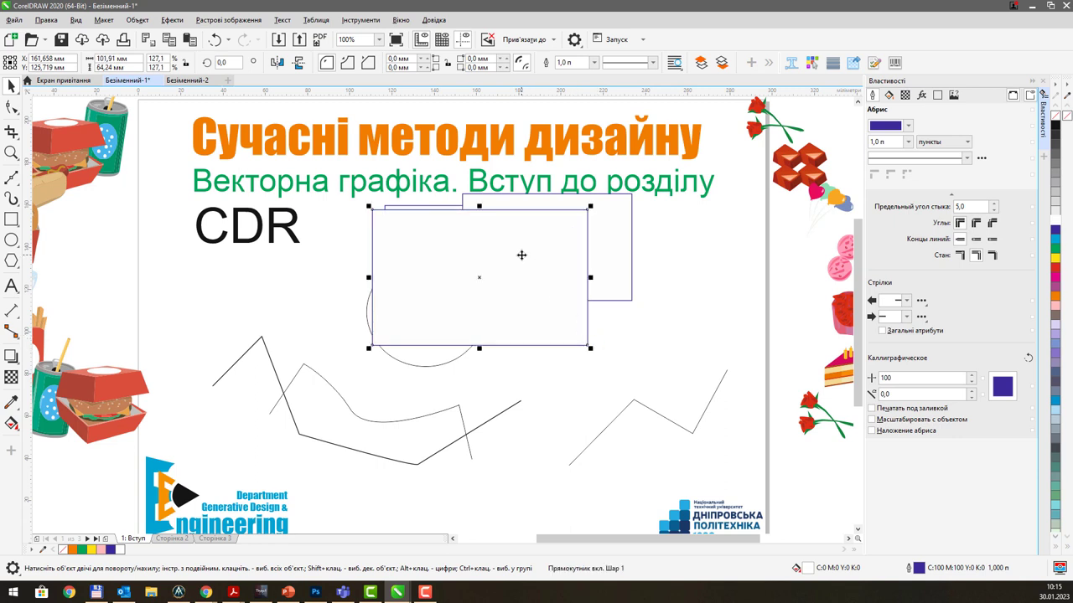
{"action": "mouse_move", "coordinate": [520, 254]}
{"action": "left_mouse_down"}
{"action": "mouse_move", "coordinate": [537, 252]}
{"action": "mouse_move", "coordinate": [530, 244]}
{"action": "left_mouse_up"}
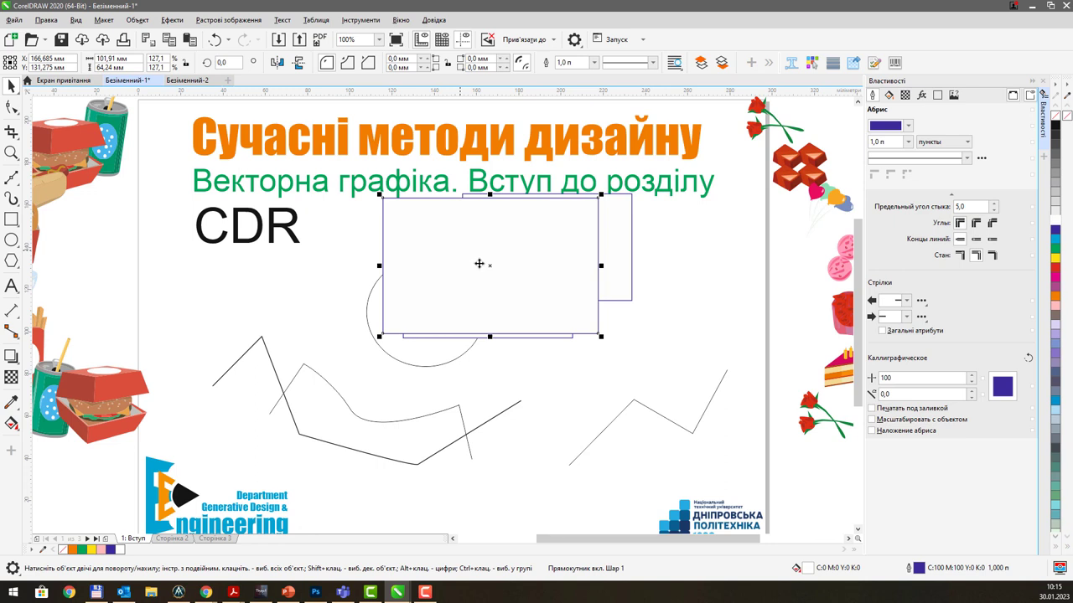
Fill the front rectangle with yellow and preview the drawing in the pixel view mode before returning to the enhanced view (Расширенный)
{"action": "left_click", "coordinate": [1056, 258]}
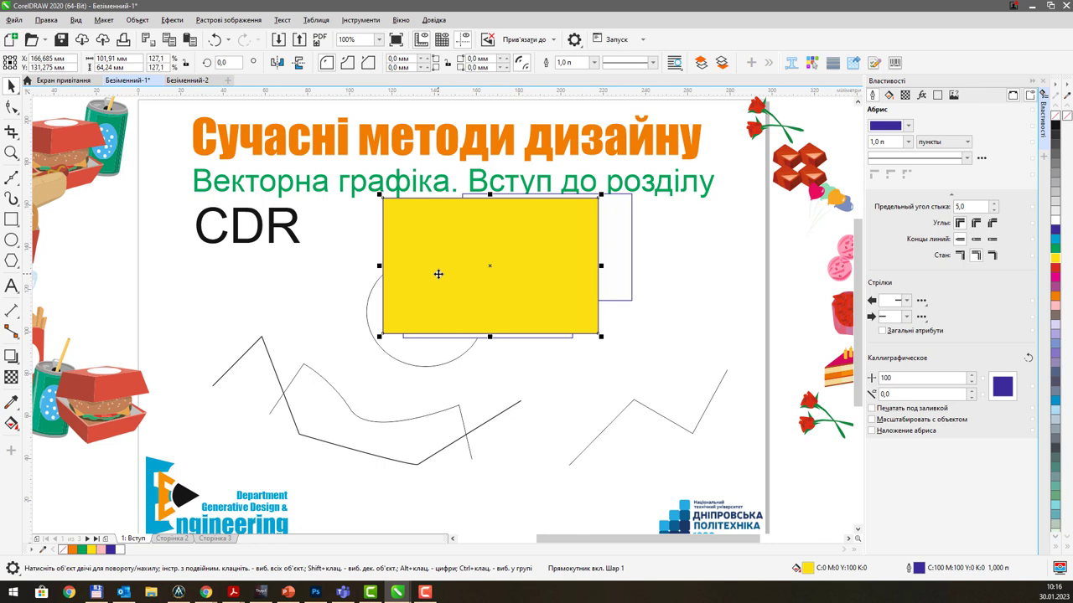
{"action": "left_click", "coordinate": [77, 21]}
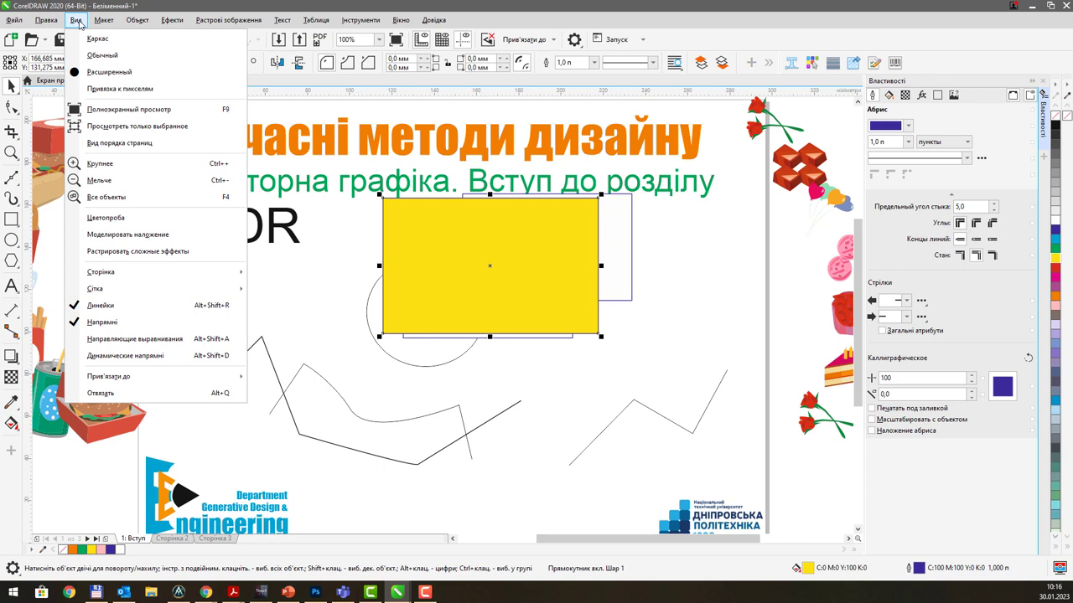
{"action": "left_click", "coordinate": [116, 93]}
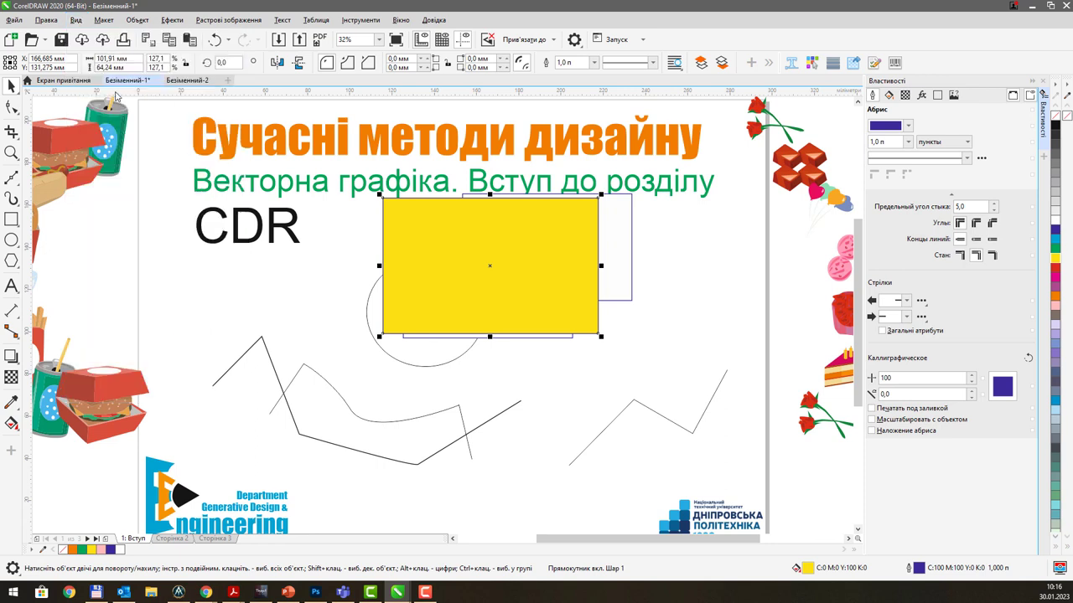
{"action": "left_click", "coordinate": [75, 19]}
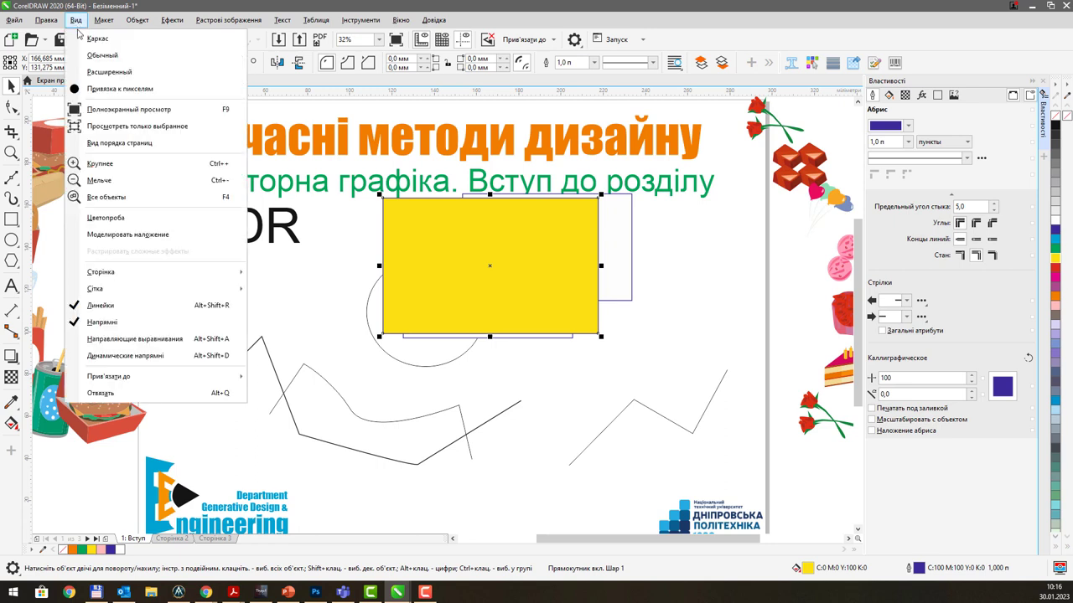
{"action": "left_click", "coordinate": [110, 74]}
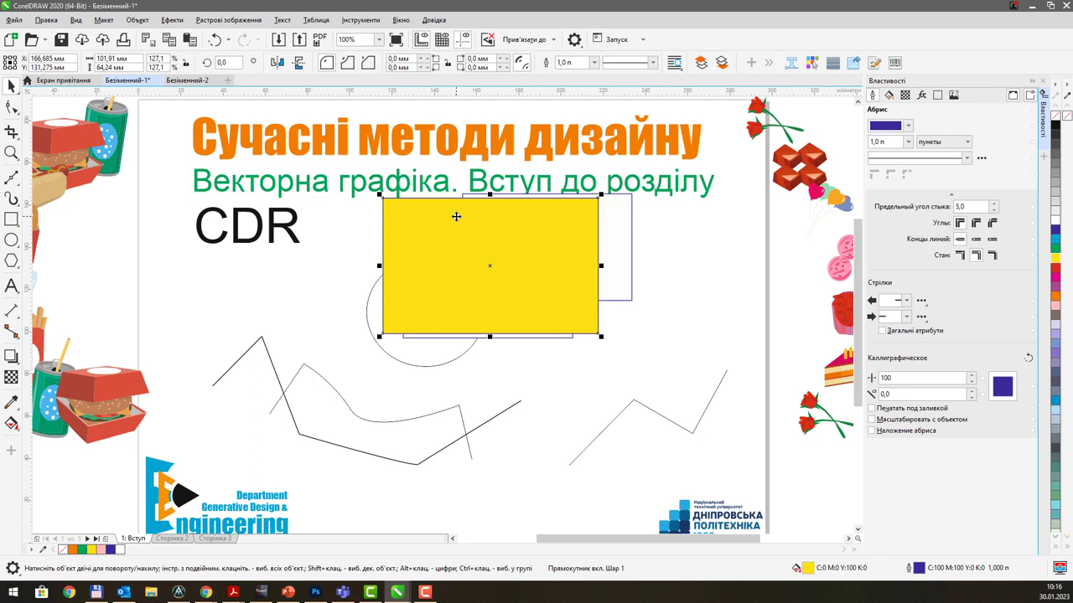
Switch to the normal view mode (Обычный) and examine the edges of the text and shapes up close
{"action": "left_click", "coordinate": [76, 20]}
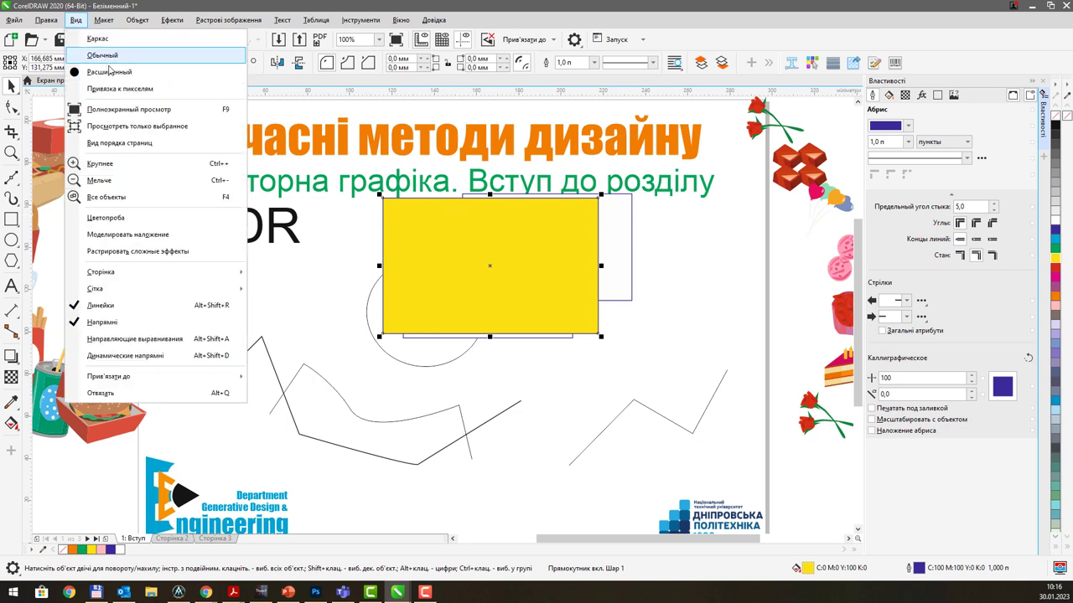
{"action": "left_click", "coordinate": [105, 55]}
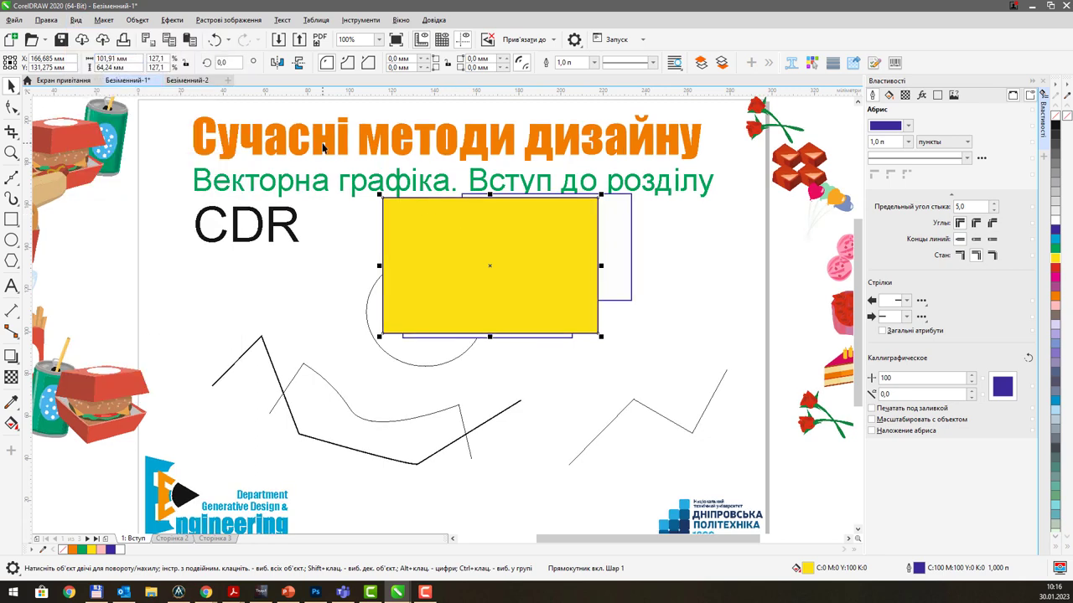
{"action": "scroll", "coordinate": [220, 132], "scroll_direction": "up", "scroll_amount": 2}
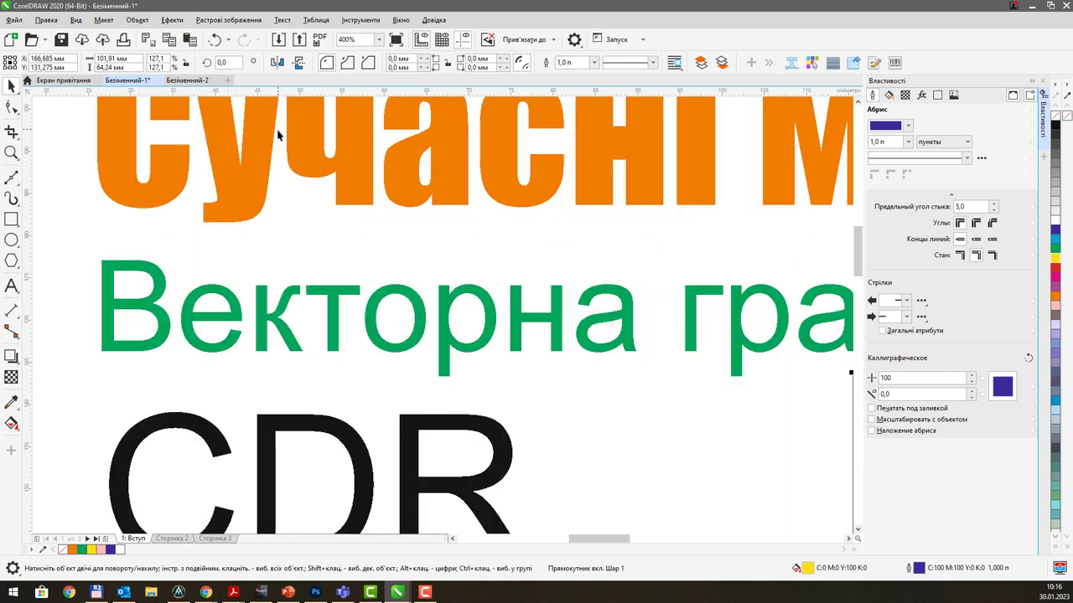
{"action": "scroll", "coordinate": [295, 160], "scroll_direction": "down", "scroll_amount": 2}
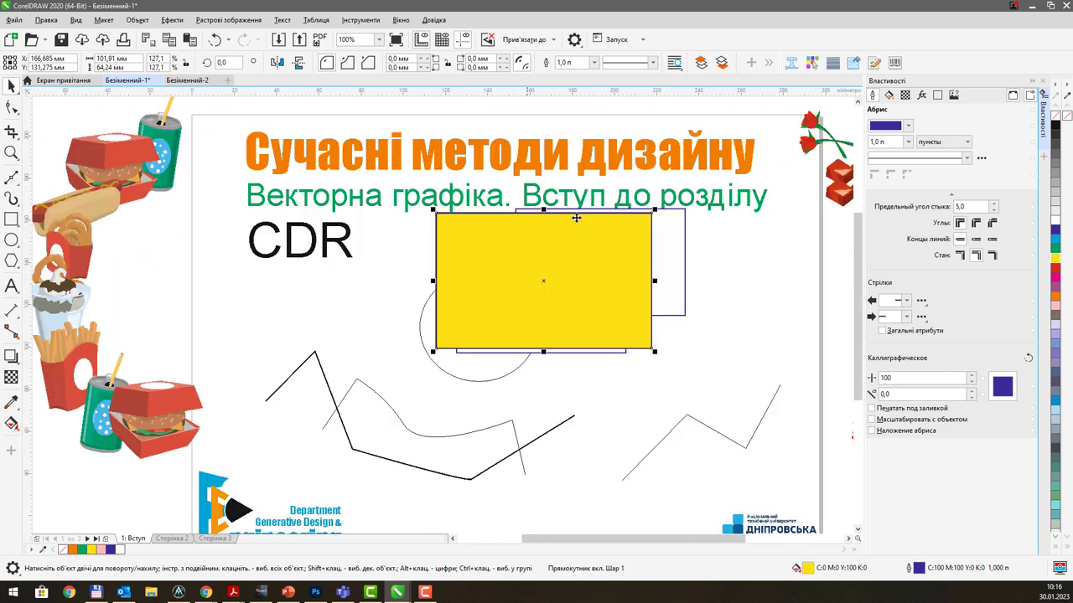
{"action": "left_click_drag", "start_coordinate": [577, 218], "coordinate": [529, 201]}
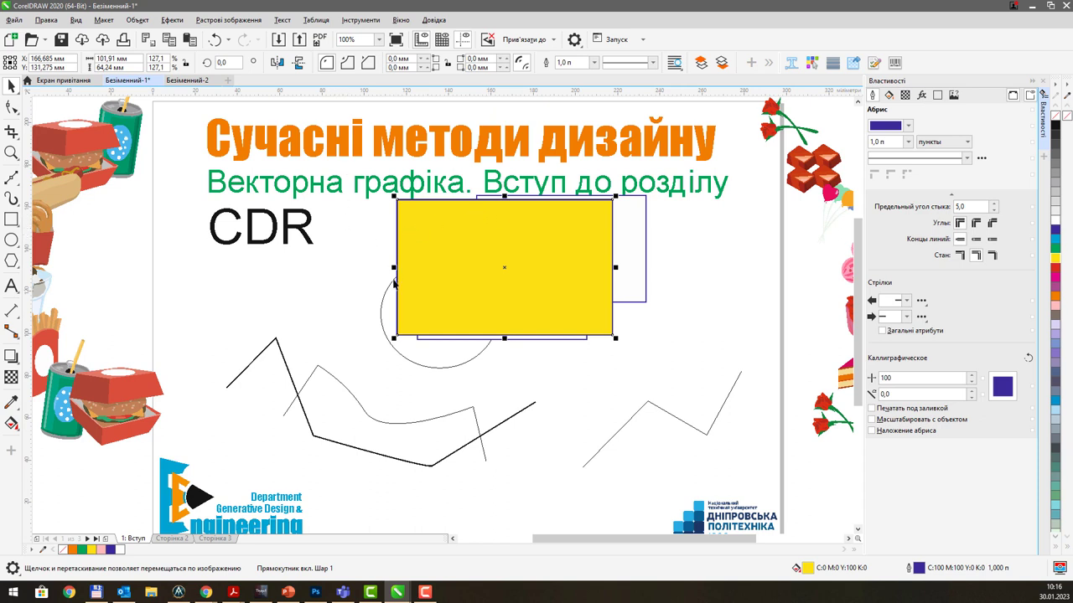
{"action": "left_click_drag", "start_coordinate": [394, 283], "coordinate": [412, 279]}
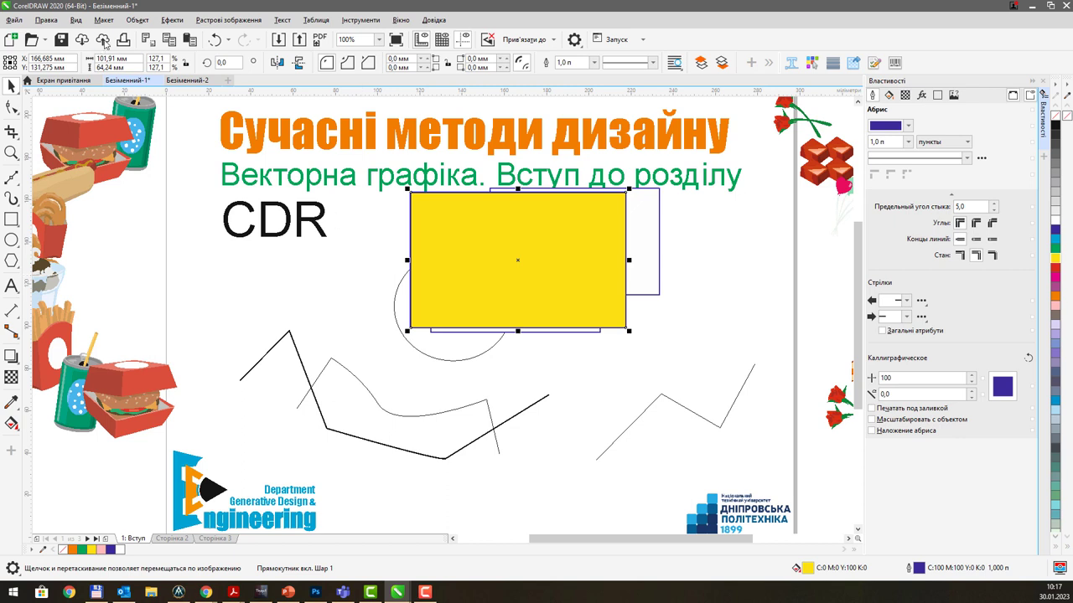
Examine all objects, including the hidden rectangles, in wireframe mode (Каркас) and return to the normal view
{"action": "left_click", "coordinate": [76, 19]}
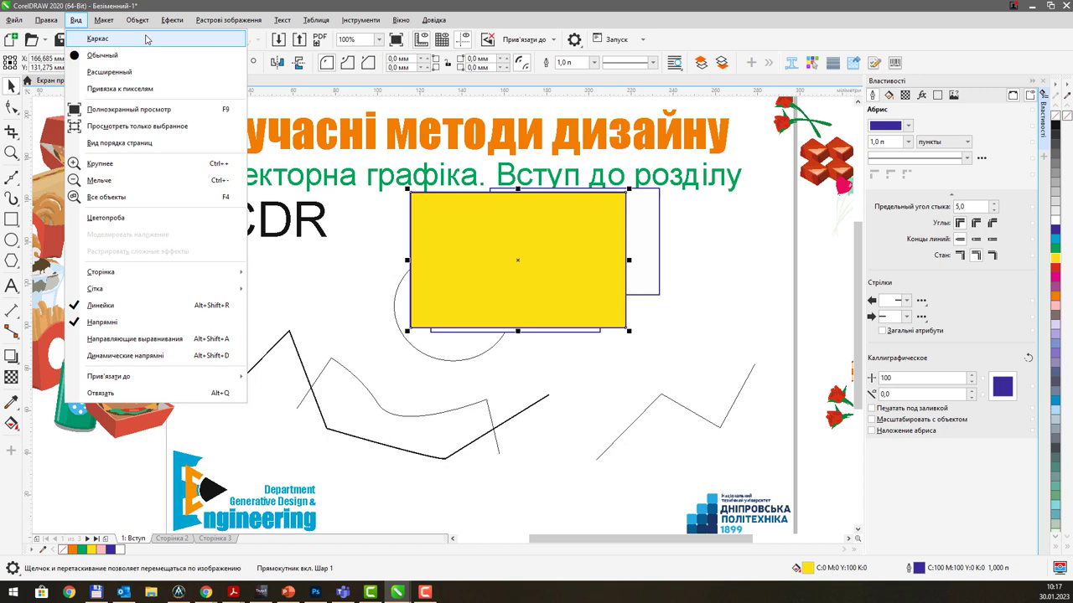
{"action": "left_click", "coordinate": [146, 39]}
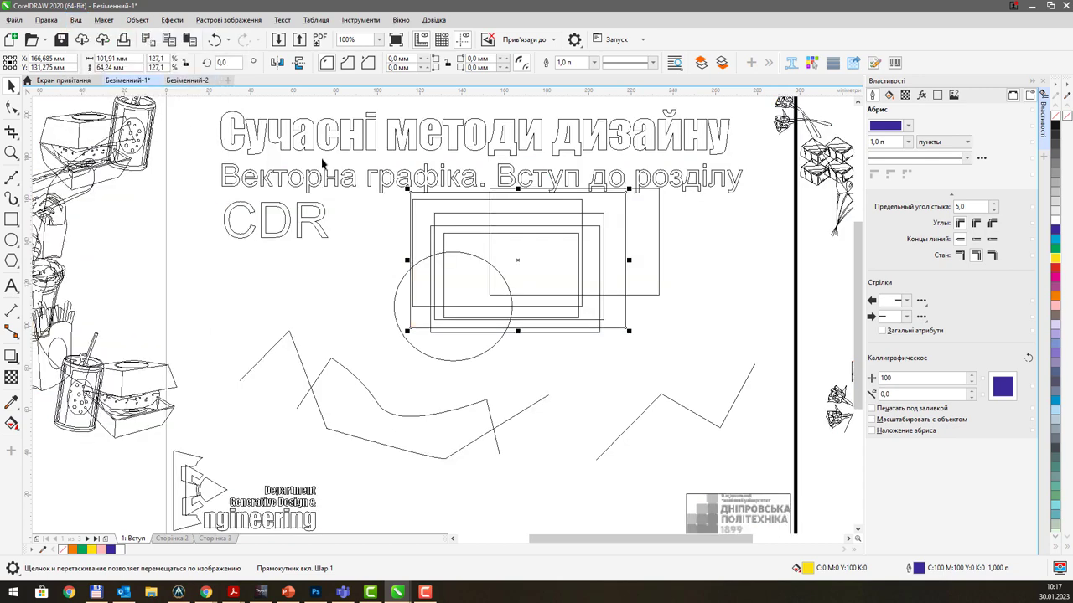
{"action": "left_click", "coordinate": [76, 20]}
{"action": "left_click", "coordinate": [92, 53]}
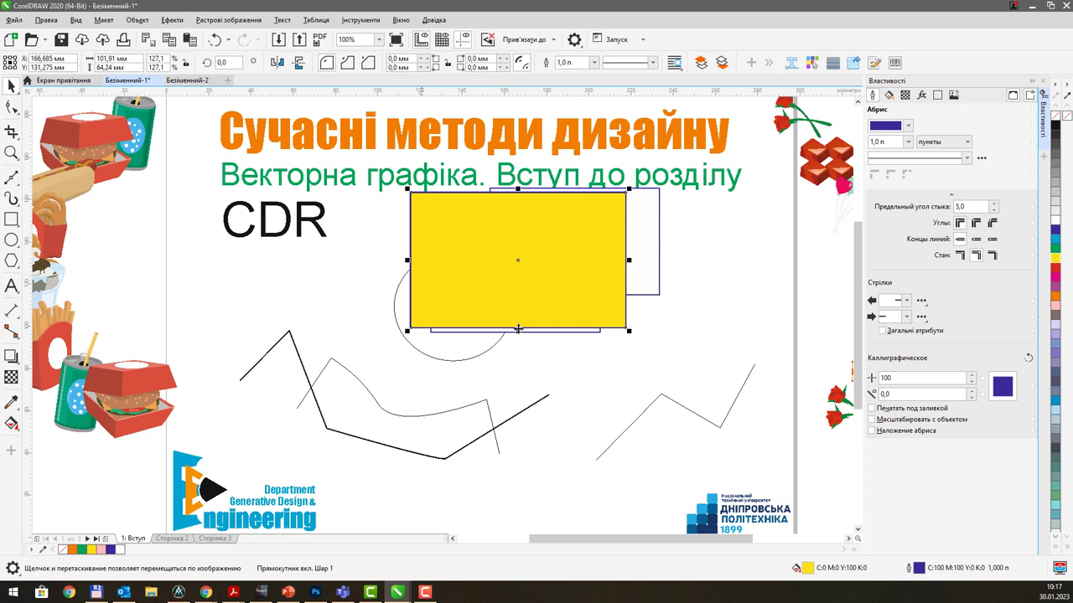
In wireframe view, move the rectangle of about 80 × 51 mm hidden behind the yellow one slightly right and upward
{"action": "left_click", "coordinate": [76, 19]}
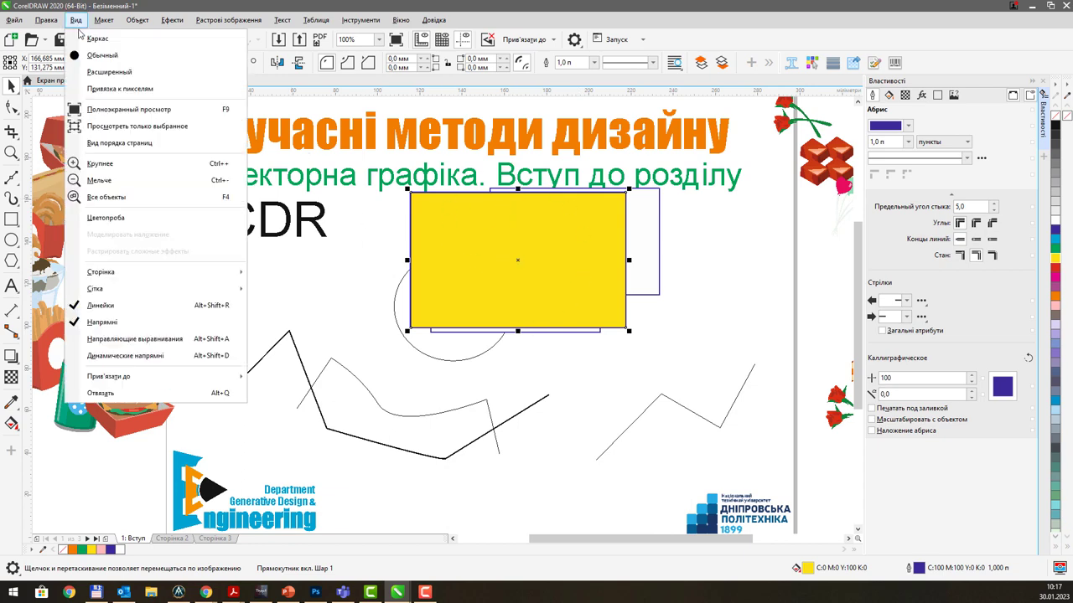
{"action": "left_click", "coordinate": [94, 37]}
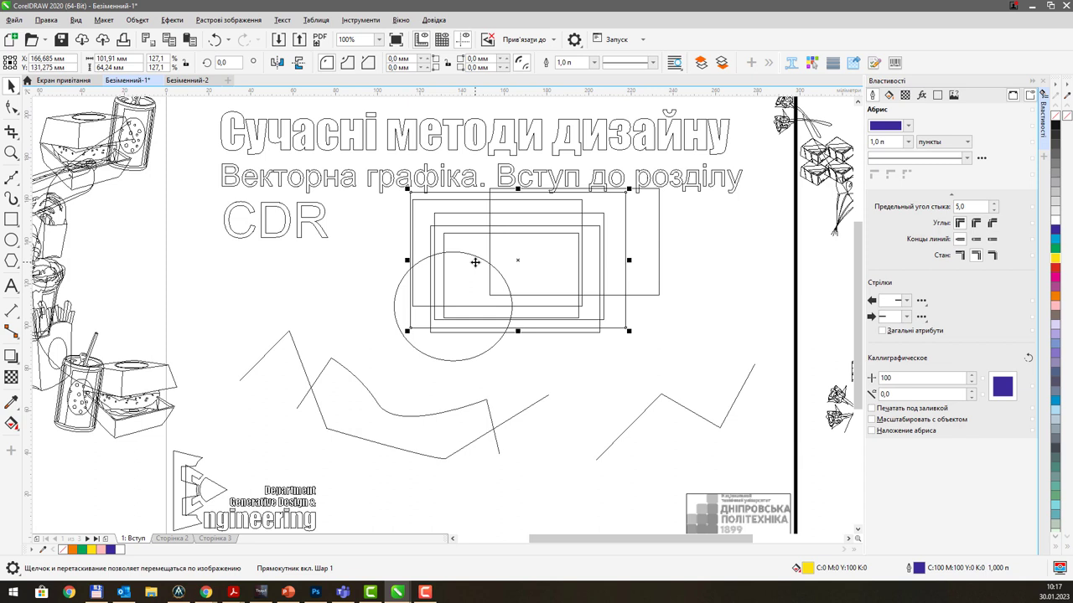
{"action": "left_click", "coordinate": [671, 234]}
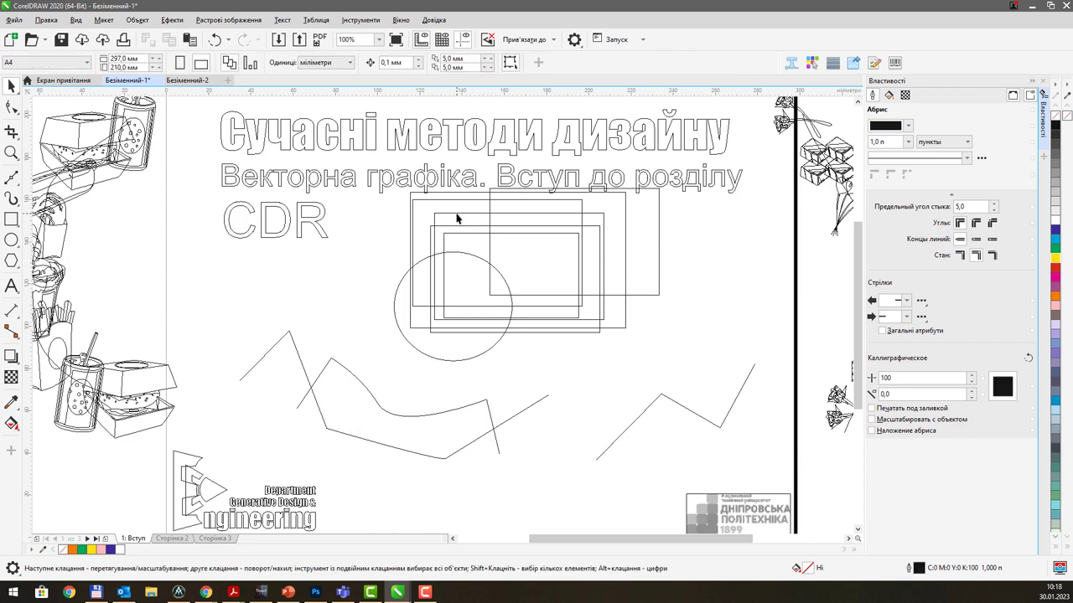
{"action": "left_click", "coordinate": [457, 219]}
{"action": "mouse_move", "coordinate": [457, 219]}
{"action": "left_mouse_down"}
{"action": "mouse_move", "coordinate": [479, 206]}
{"action": "mouse_move", "coordinate": [456, 211]}
{"action": "mouse_move", "coordinate": [466, 215]}
{"action": "left_mouse_up"}
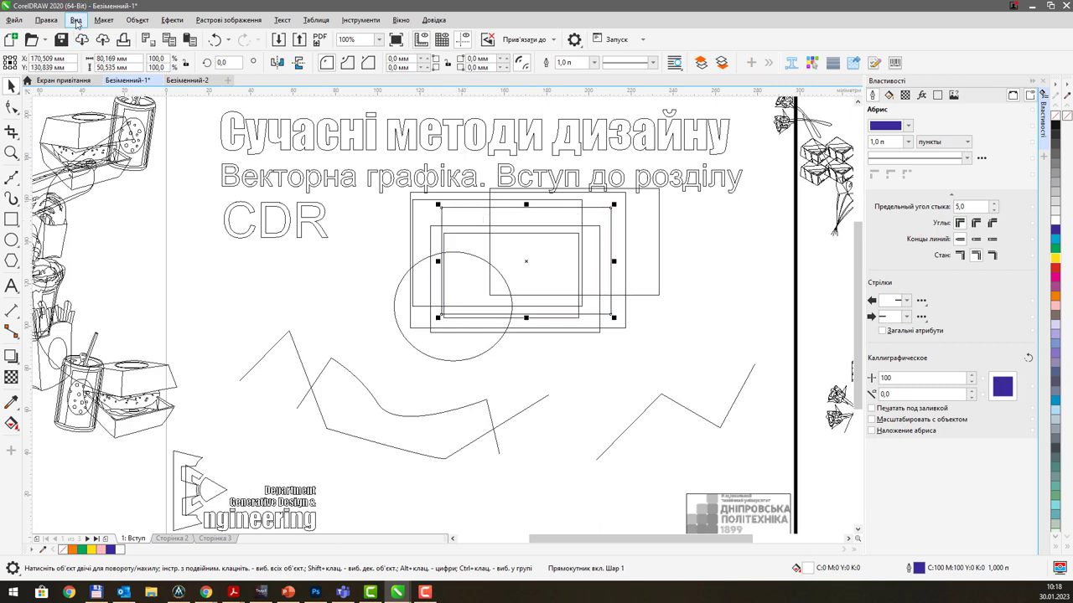
Compare the moved rectangle in normal and wireframe views, and finish in the enhanced view (Расширенный)
{"action": "left_click", "coordinate": [75, 20]}
{"action": "left_click", "coordinate": [90, 56]}
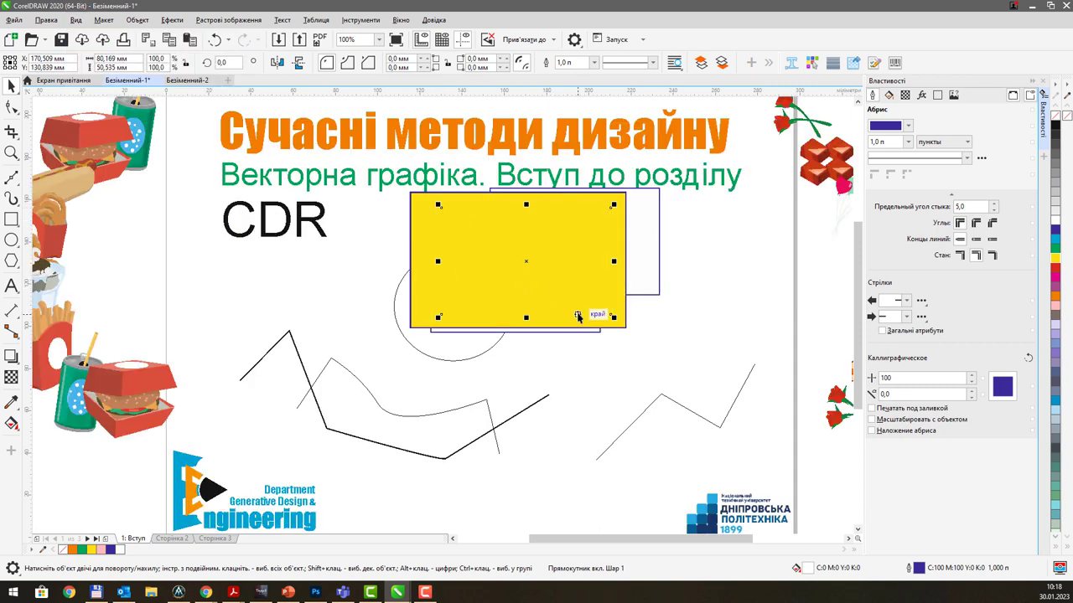
{"action": "left_click", "coordinate": [75, 19]}
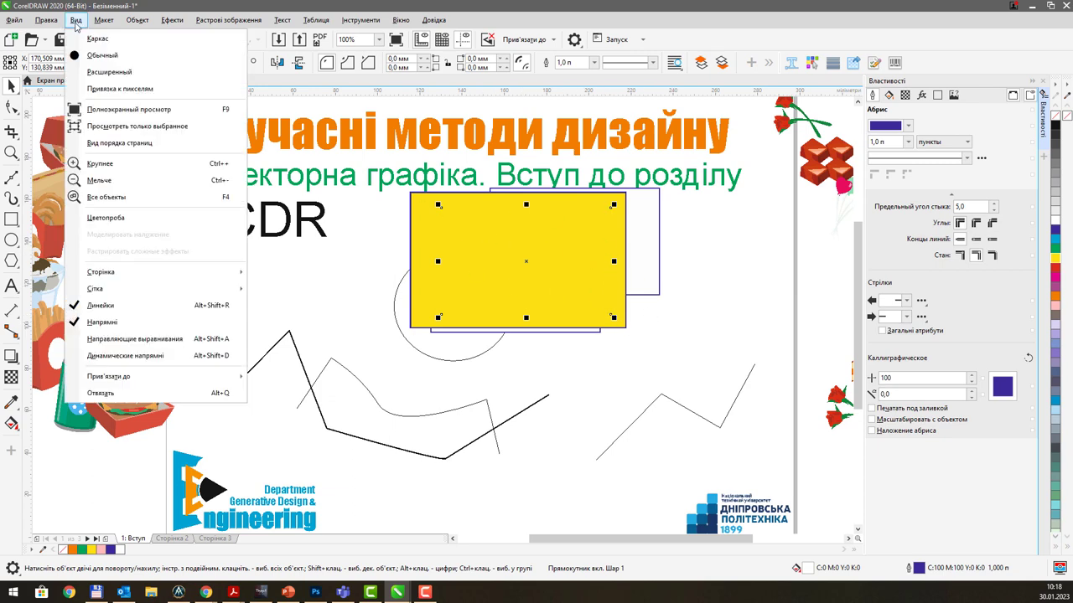
{"action": "left_click", "coordinate": [94, 39]}
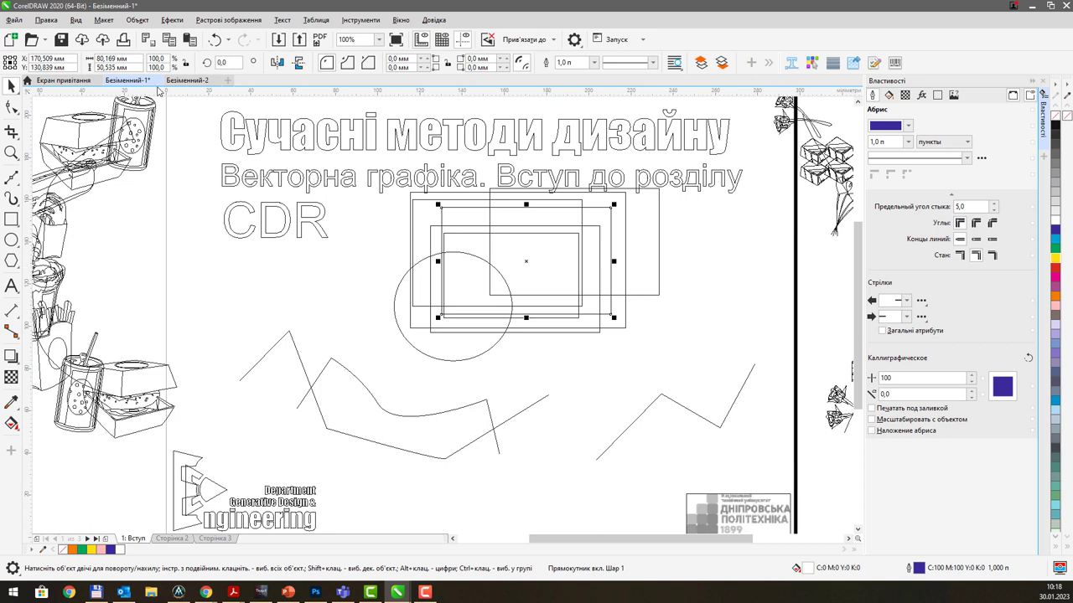
{"action": "left_click", "coordinate": [83, 23]}
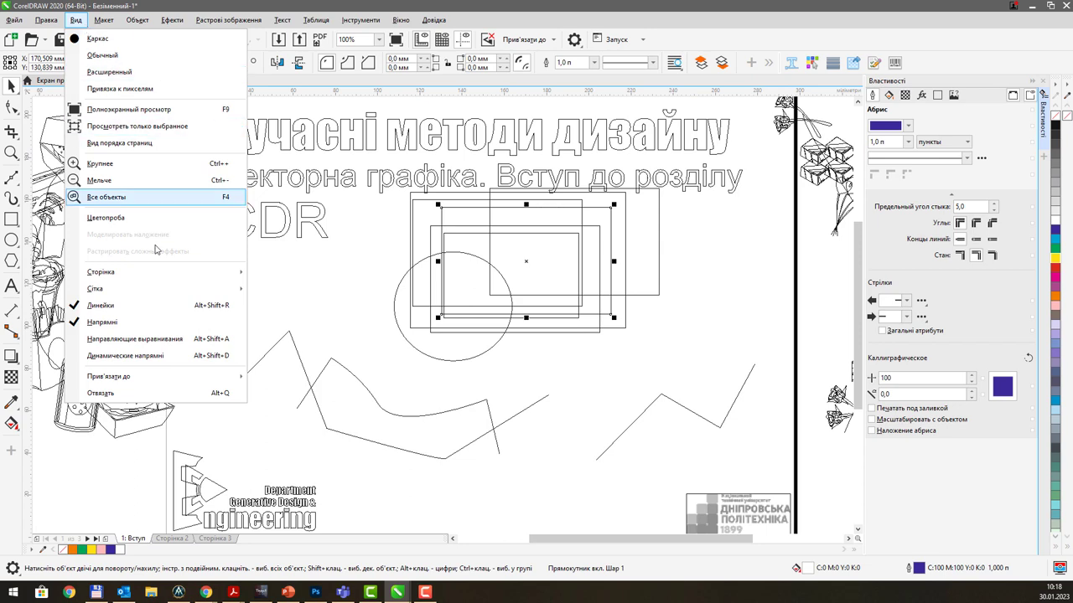
{"action": "left_click", "coordinate": [129, 77]}
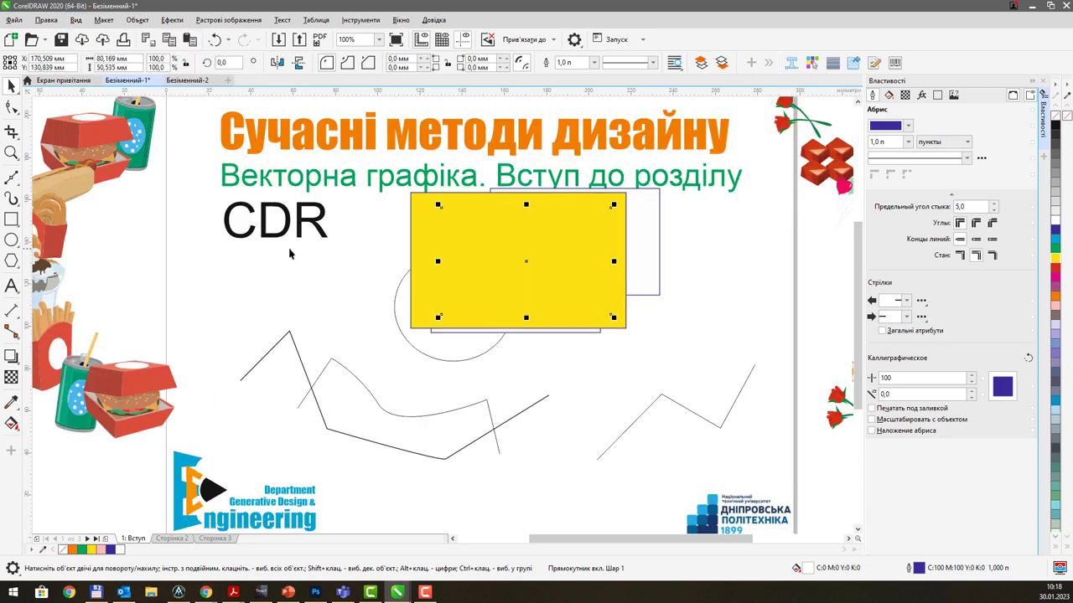
Zoom far out and pan across the empty workspace, and fit all objects in the view with nothing selected
{"action": "scroll", "coordinate": [335, 251], "scroll_direction": "down", "scroll_amount": 5}
{"action": "key", "text": "h"}
{"action": "left_click_drag", "start_coordinate": [357, 313], "coordinate": [503, 317]}
{"action": "key", "text": "Escape"}
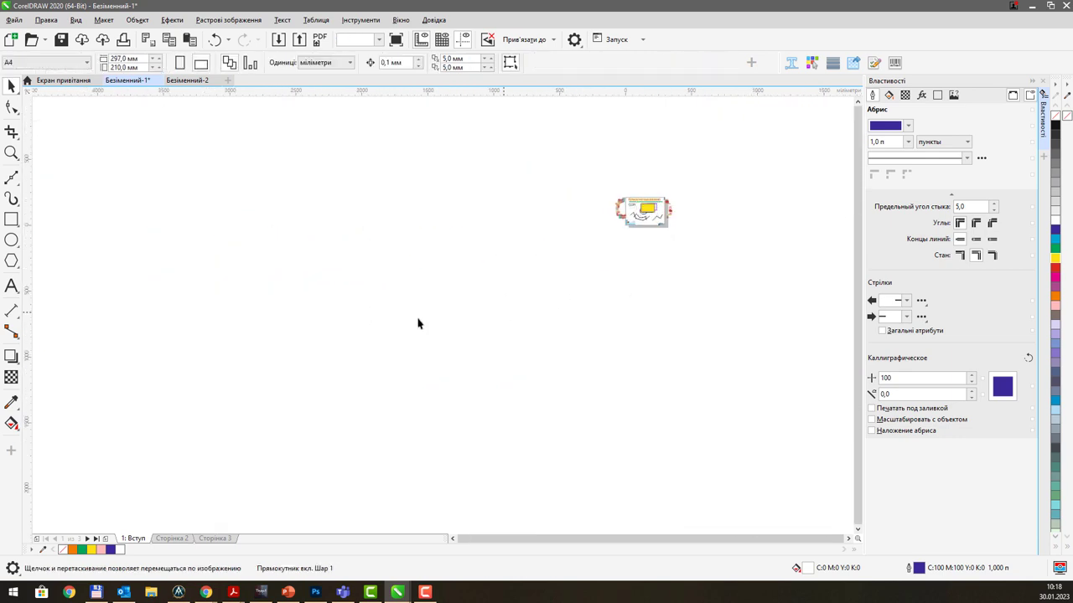
{"action": "left_click_drag", "start_coordinate": [417, 321], "coordinate": [508, 277]}
{"action": "key", "text": "F4"}
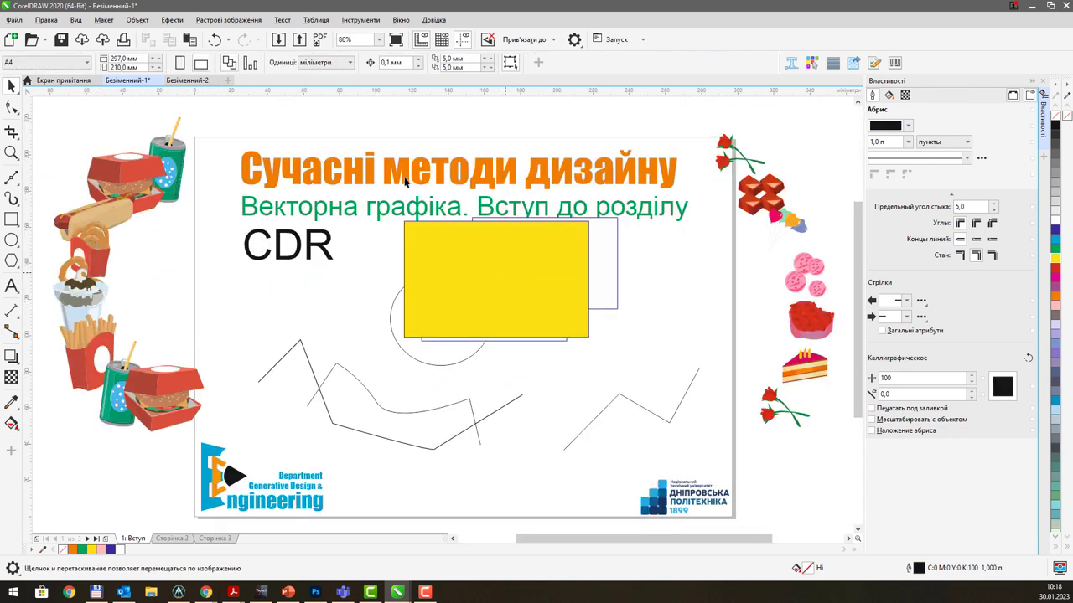
Show the document grid (Сітка документа) over the drawing and hide it again
{"action": "left_click", "coordinate": [80, 21]}
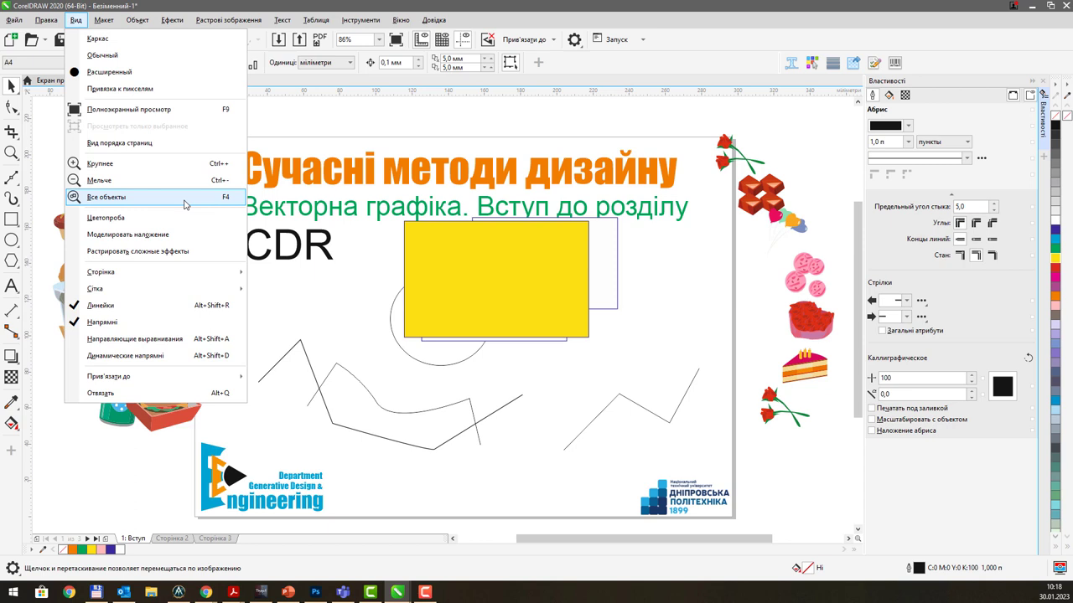
{"action": "mouse_move", "coordinate": [203, 273]}
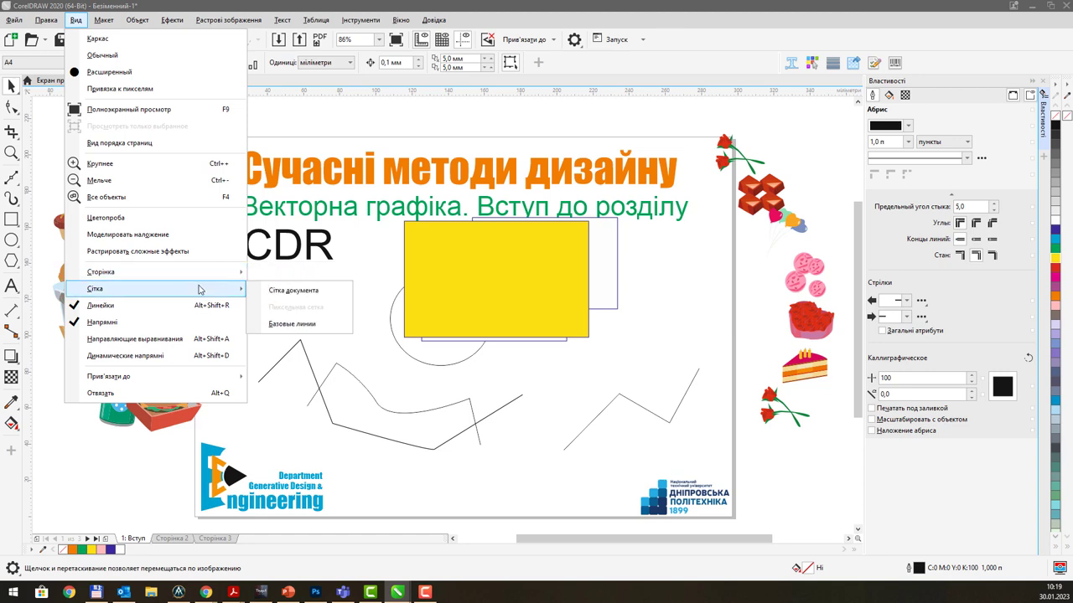
{"action": "left_click", "coordinate": [305, 291]}
{"action": "left_click", "coordinate": [75, 19]}
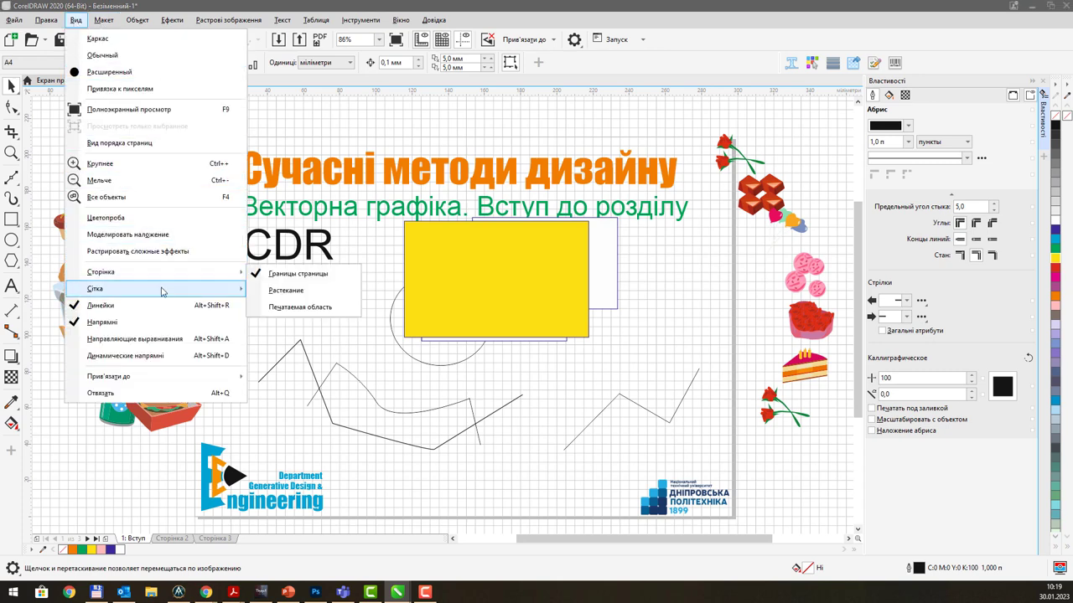
{"action": "mouse_move", "coordinate": [164, 290]}
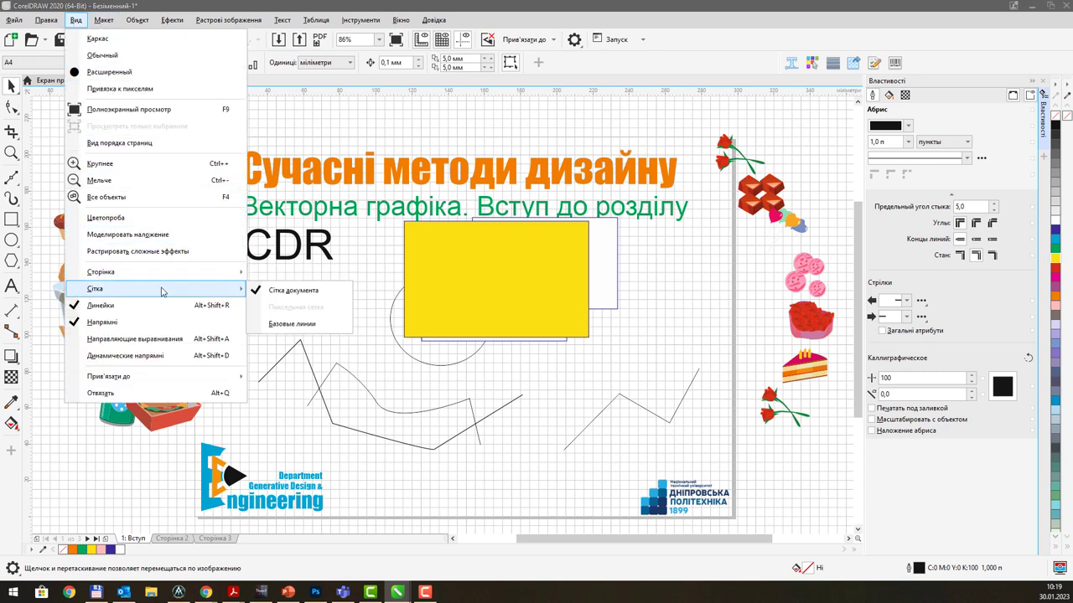
{"action": "left_click", "coordinate": [281, 298]}
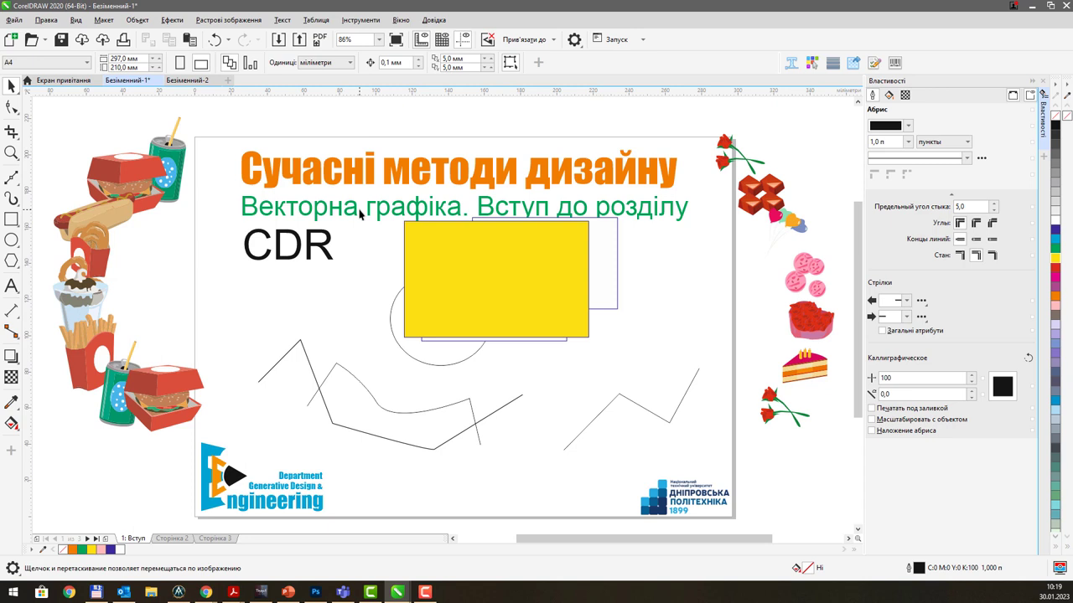
Display the document's object list (Об'єкти) with Шар 1 of the first page collapsed, and go to Сторінка 2
{"action": "left_click", "coordinate": [403, 21]}
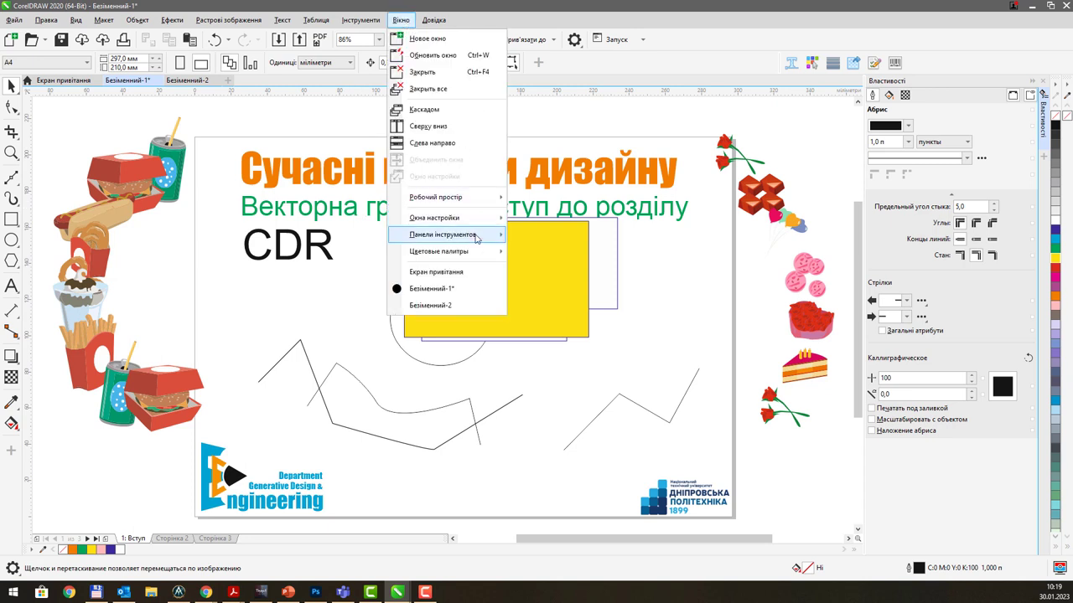
{"action": "mouse_move", "coordinate": [476, 238]}
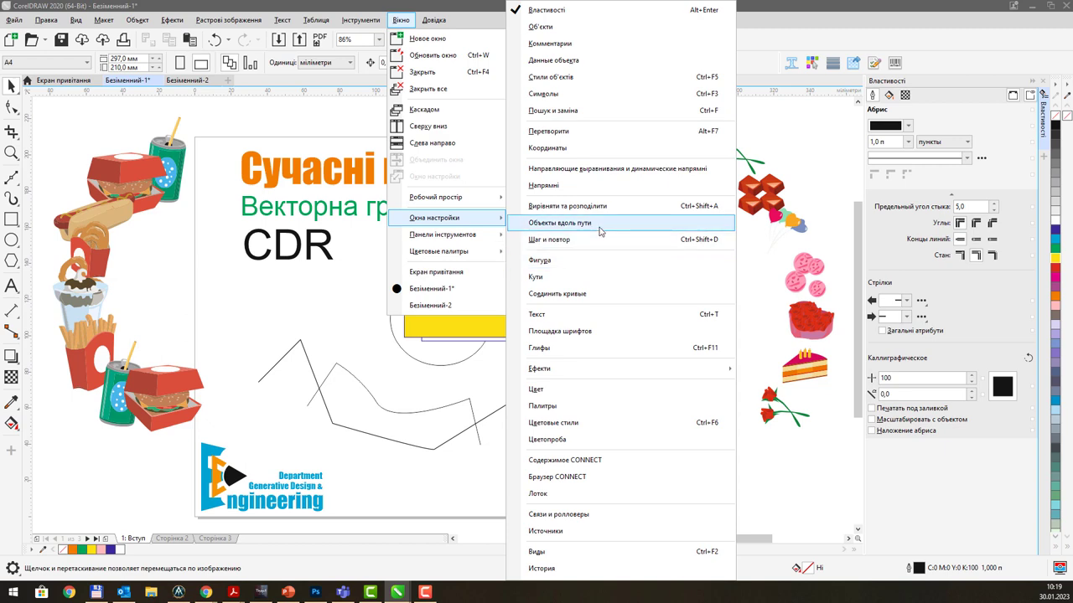
{"action": "left_click", "coordinate": [556, 29]}
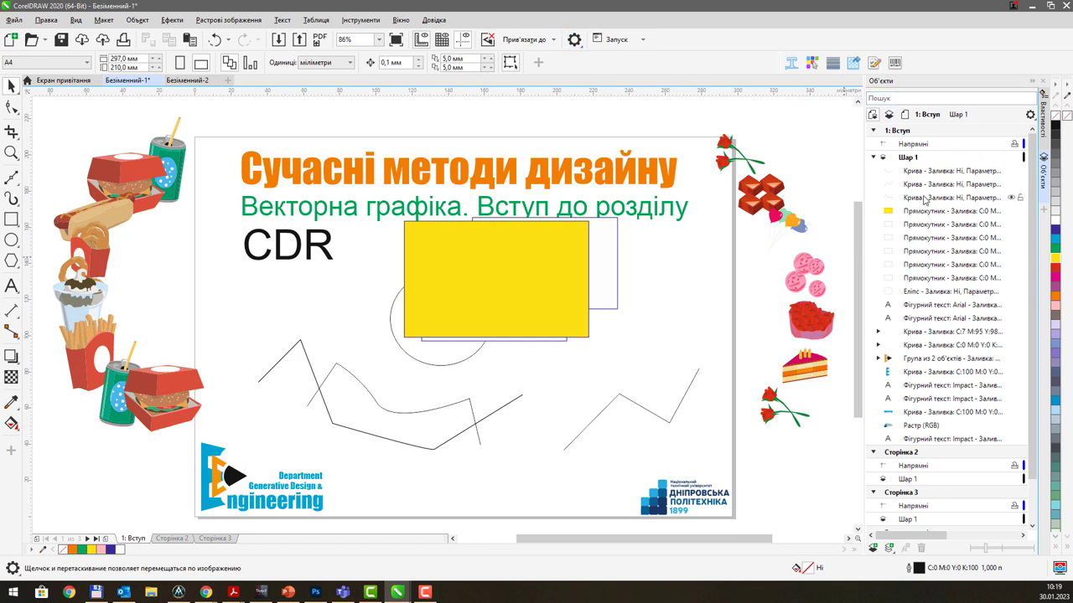
{"action": "left_click", "coordinate": [874, 158]}
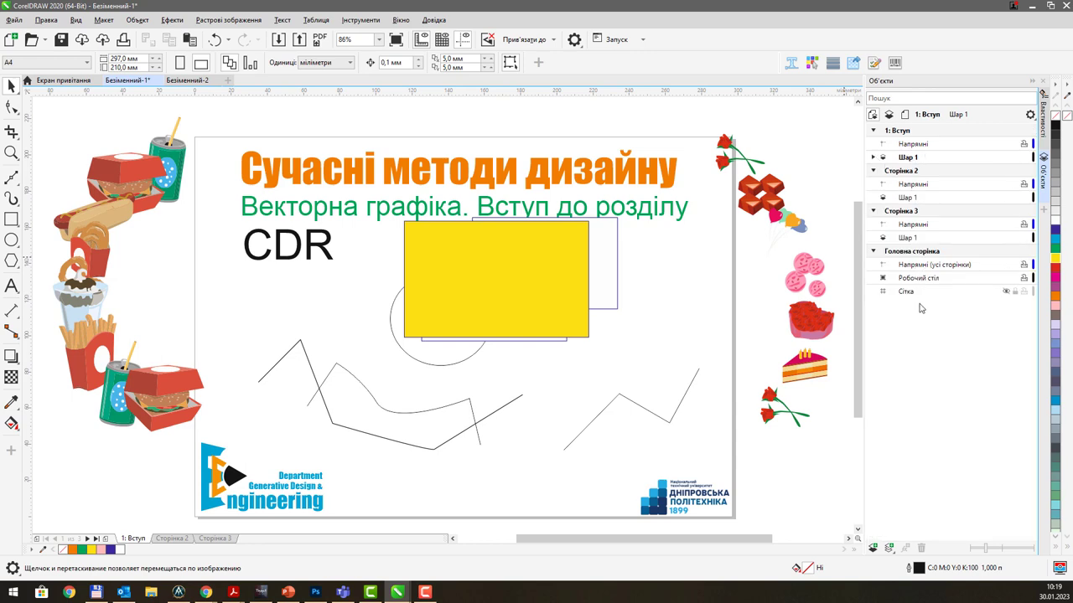
{"action": "left_click", "coordinate": [172, 539]}
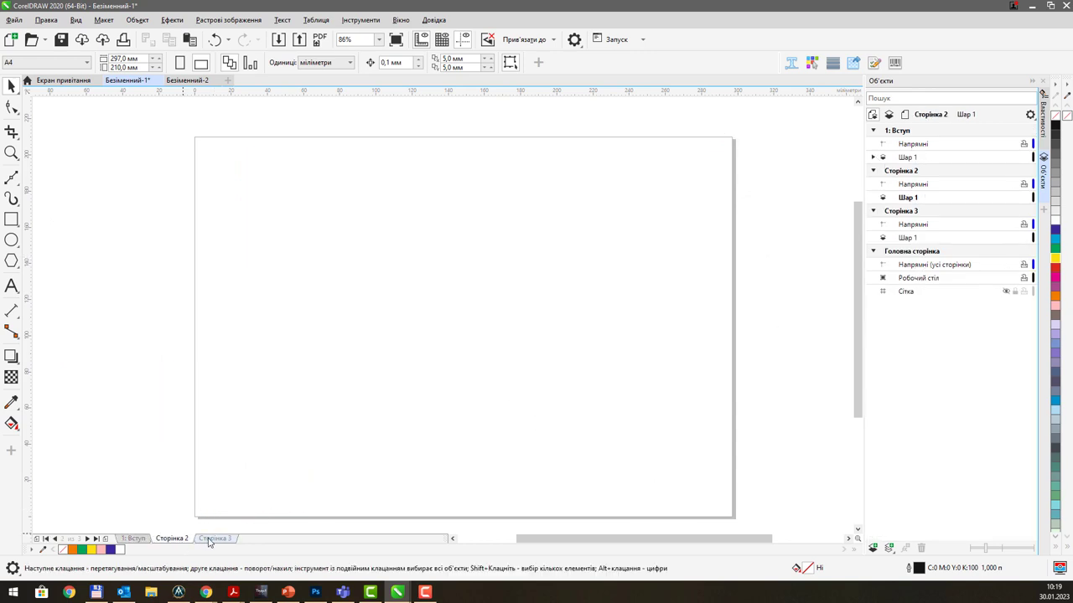
View Сторінка 3 and Сторінка 2, and return to the first page, Вступ
{"action": "left_click", "coordinate": [209, 539]}
{"action": "left_click", "coordinate": [172, 538]}
{"action": "left_click", "coordinate": [134, 539]}
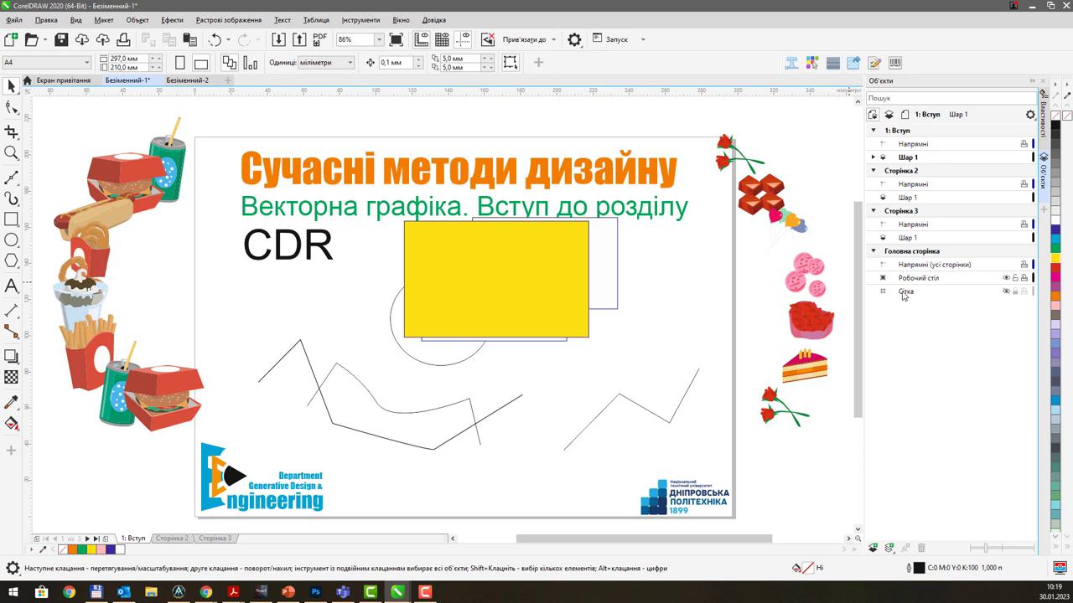
Cut the two logos along the page's lower edge from Шар 1 and paste them onto the master page's Робочий стіл layer
{"action": "left_click_drag", "start_coordinate": [188, 438], "coordinate": [761, 501]}
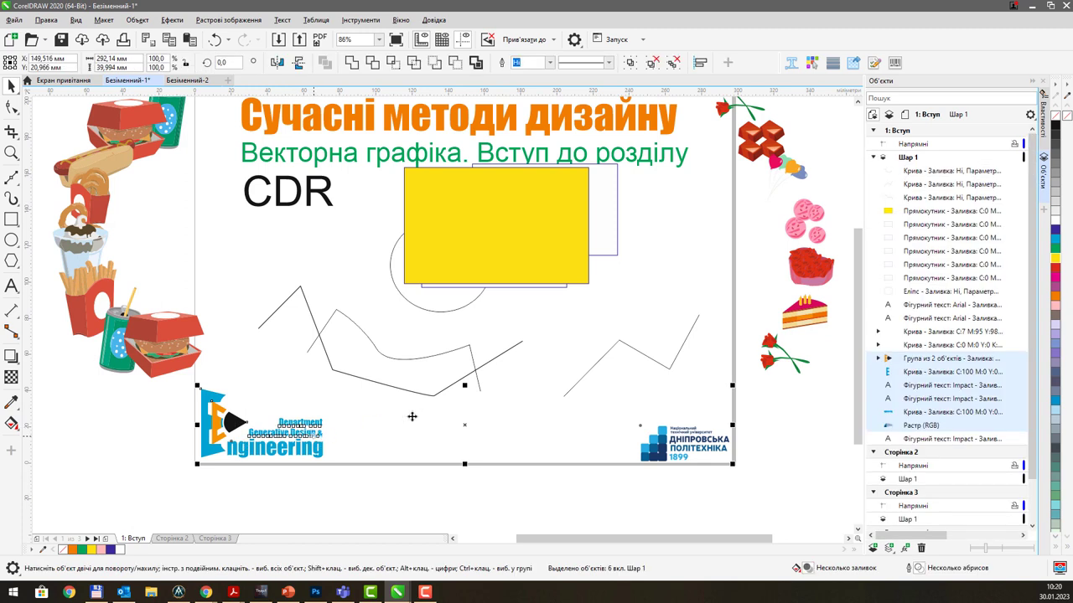
{"action": "key", "text": "Delete"}
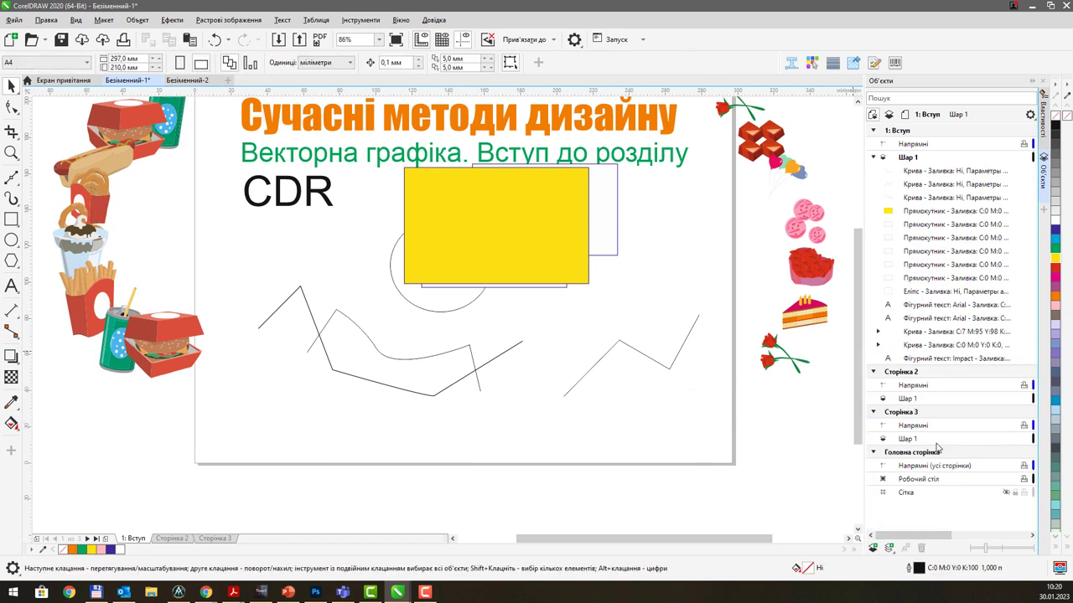
{"action": "left_click", "coordinate": [913, 481]}
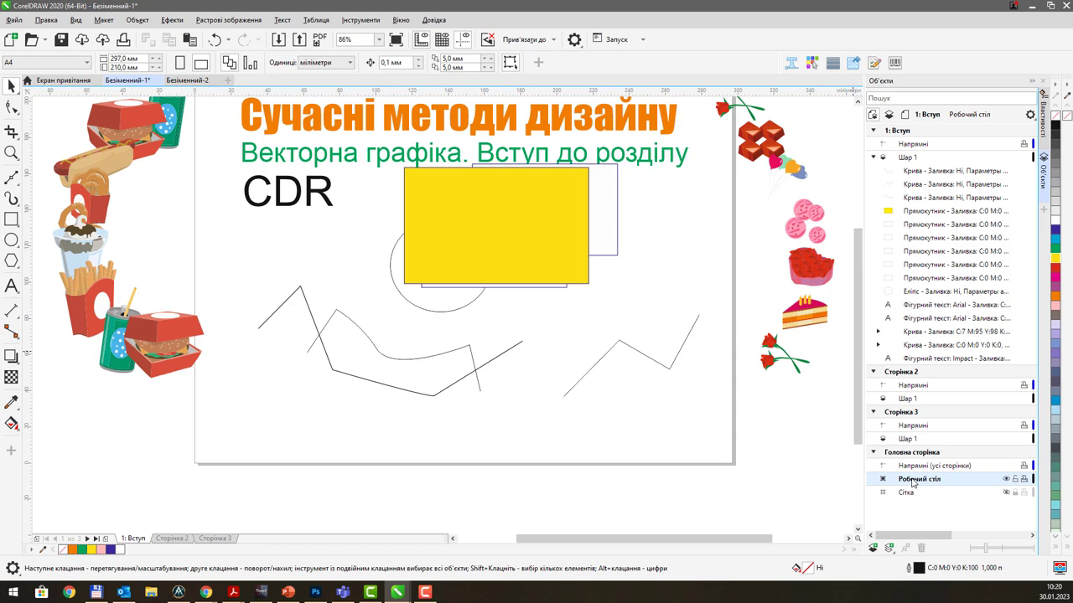
{"action": "key", "text": "ctrl+v"}
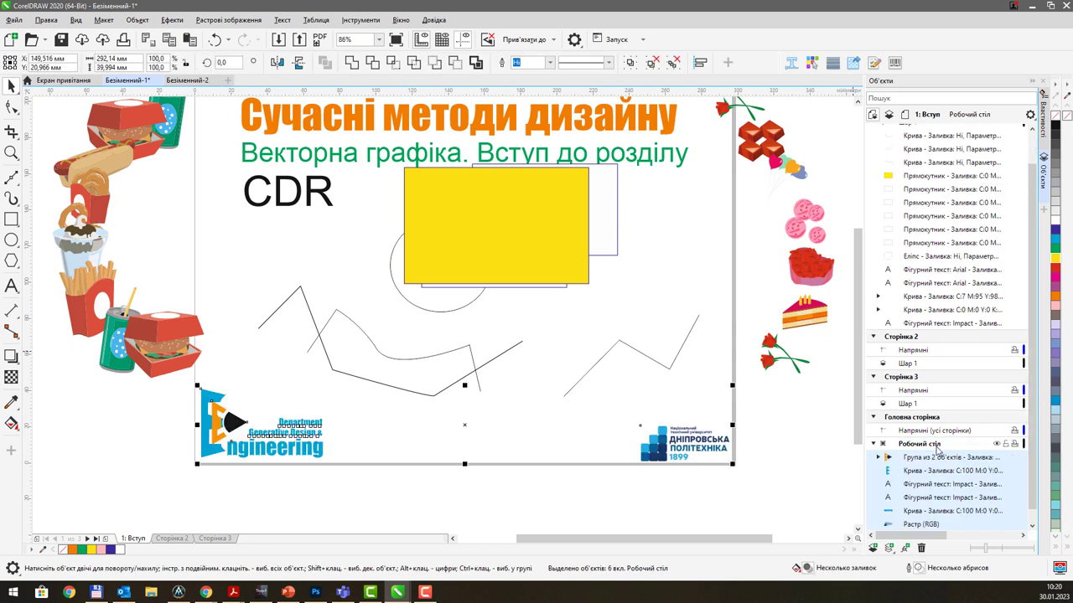
{"action": "scroll", "coordinate": [937, 450], "scroll_direction": "down", "scroll_amount": 1}
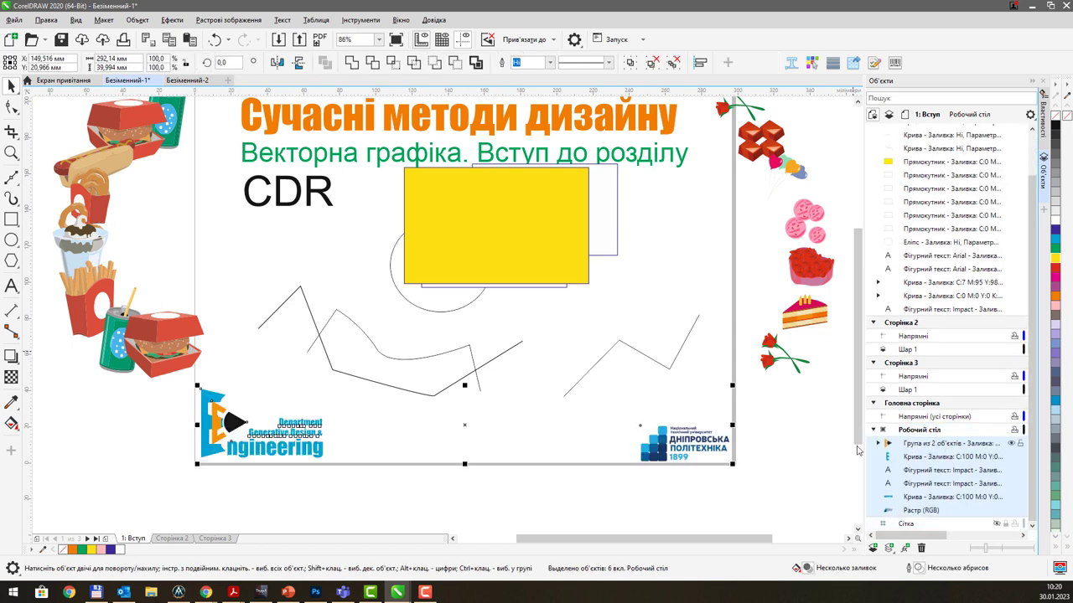
Check page Сторінка 2 for the logos, return to page Вступ and select the department text line to see its layer
{"action": "left_click", "coordinate": [561, 484]}
{"action": "left_click", "coordinate": [185, 539]}
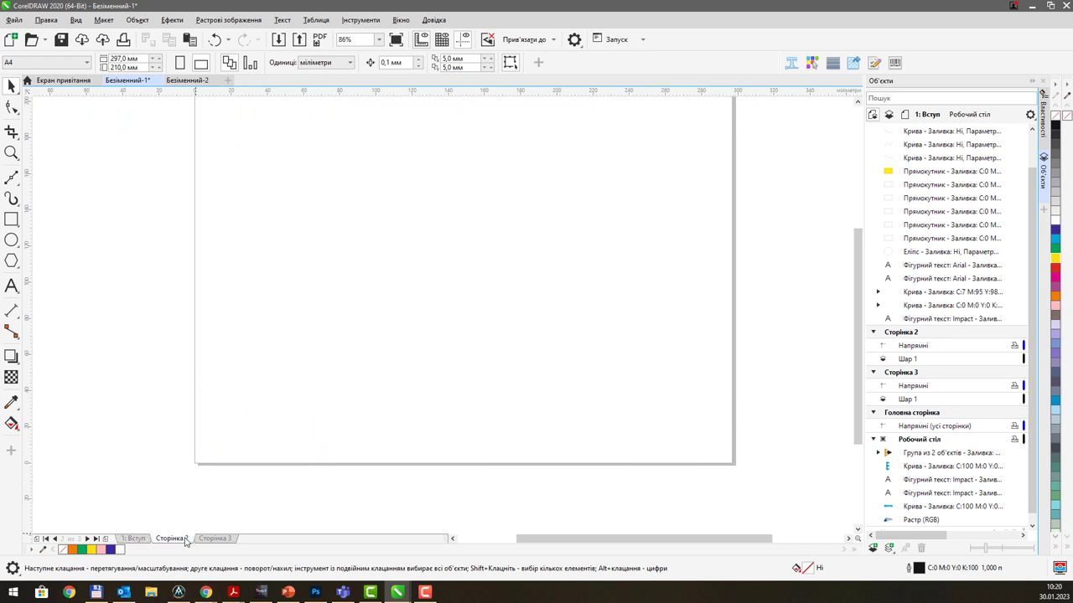
{"action": "left_click", "coordinate": [133, 538]}
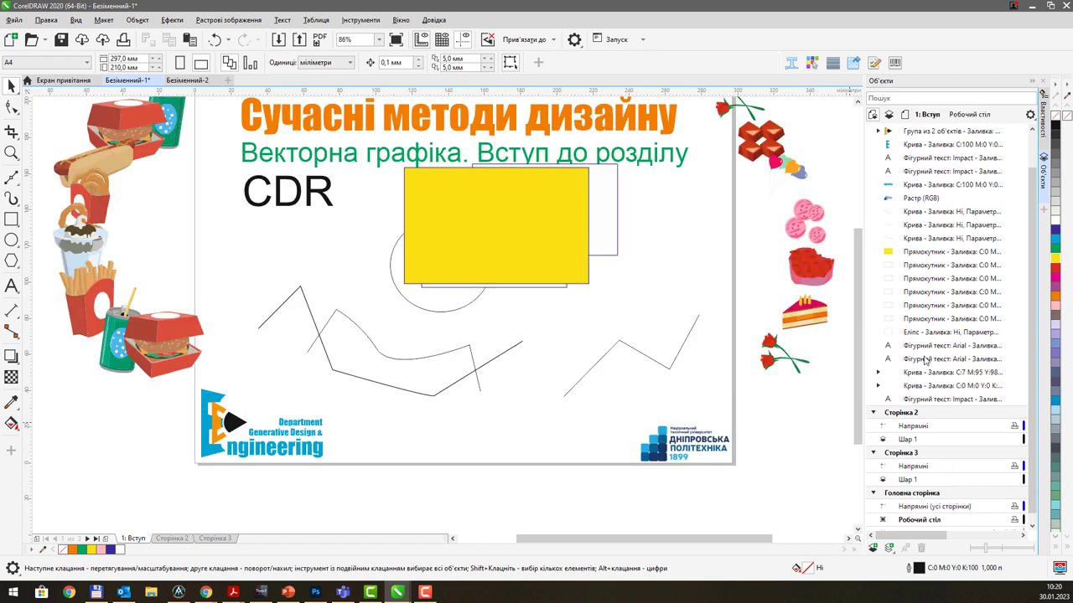
{"action": "left_click", "coordinate": [263, 442]}
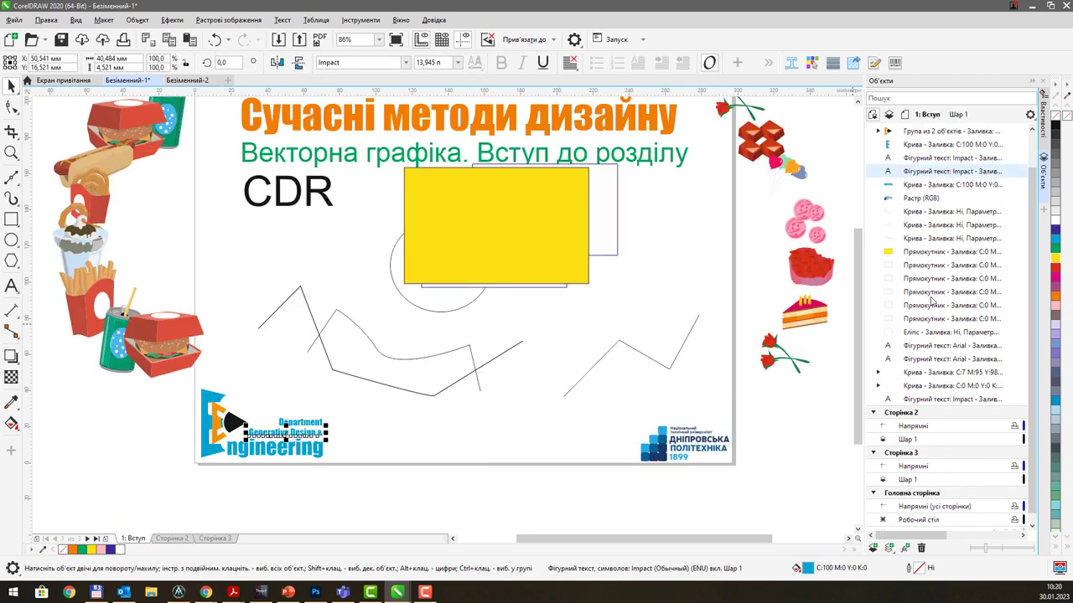
{"action": "scroll", "coordinate": [968, 289], "scroll_direction": "down", "scroll_amount": 1}
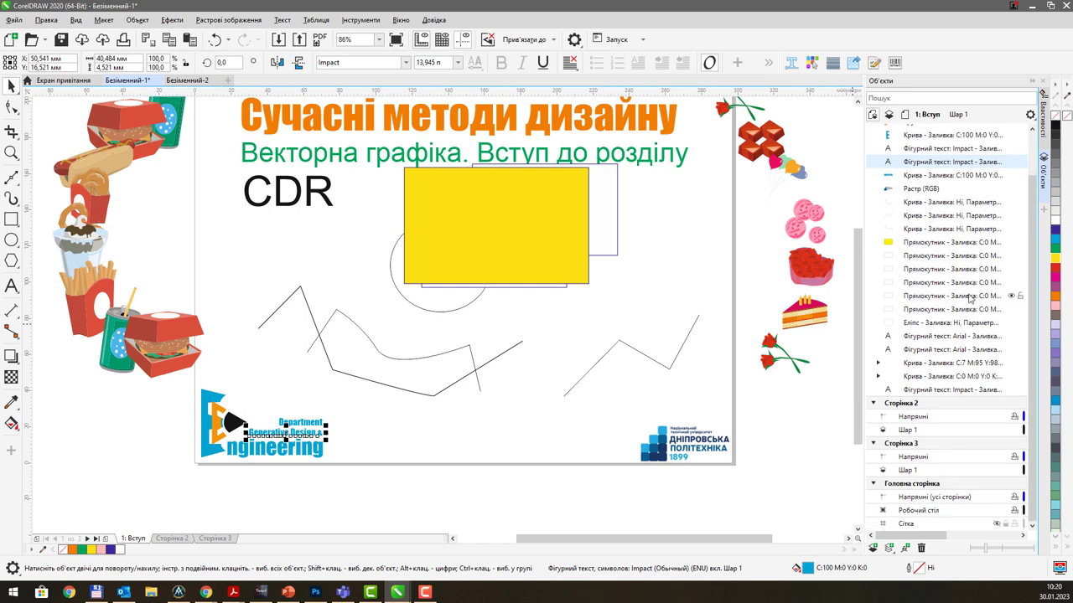
Add a new layer to the document on page Вступ
{"action": "left_click", "coordinate": [917, 525]}
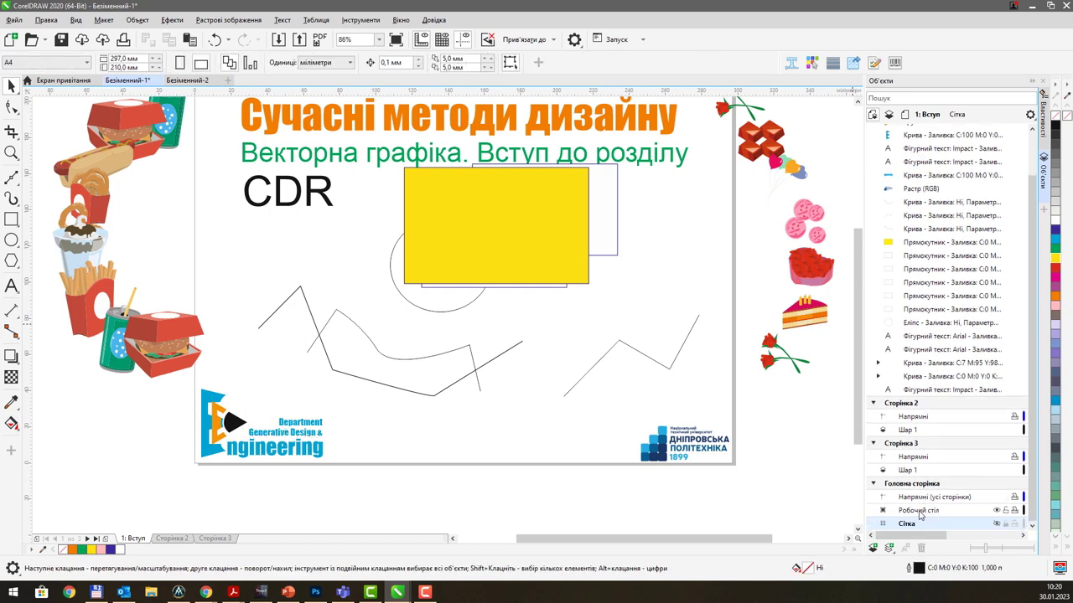
{"action": "left_click", "coordinate": [920, 518]}
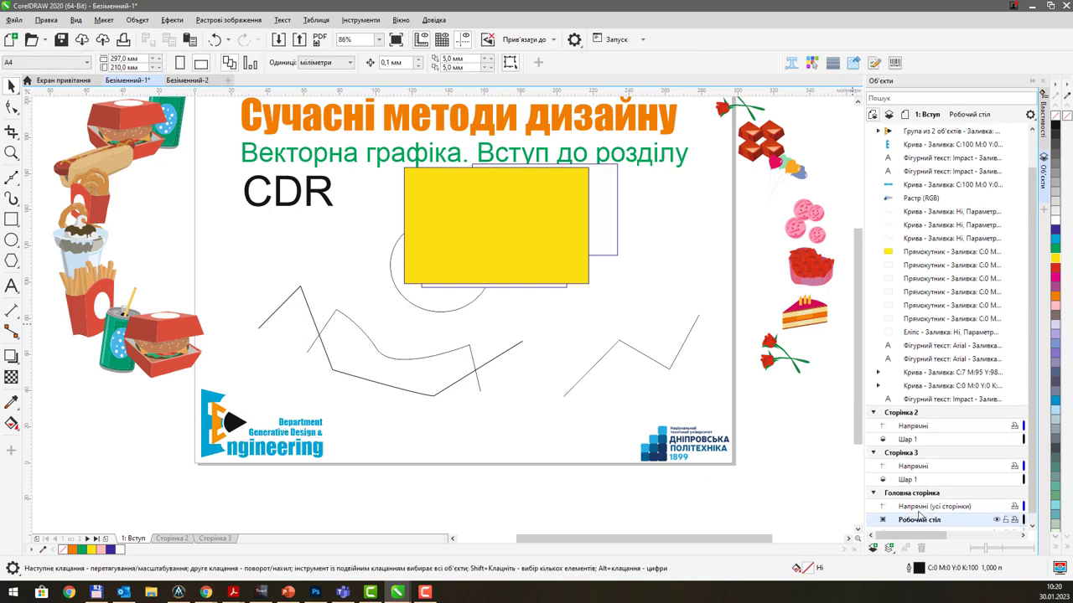
{"action": "left_click", "coordinate": [873, 549]}
{"action": "scroll", "coordinate": [945, 436], "scroll_direction": "down", "scroll_amount": 1}
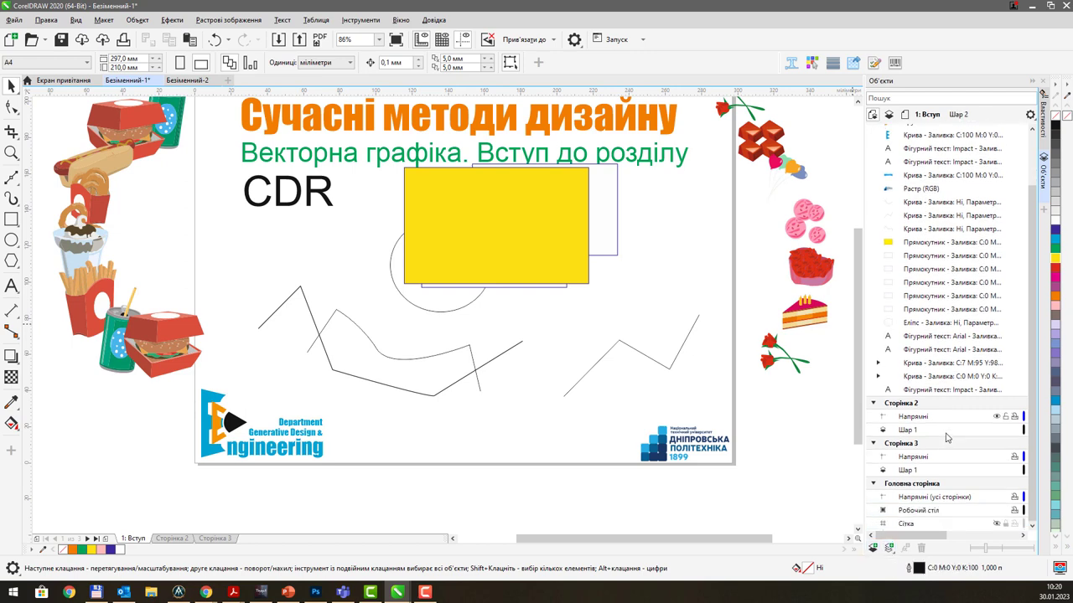
Move the layer Шар 2 from page Вступ to the master page, below the Робочий стіл layer
{"action": "left_click", "coordinate": [930, 513]}
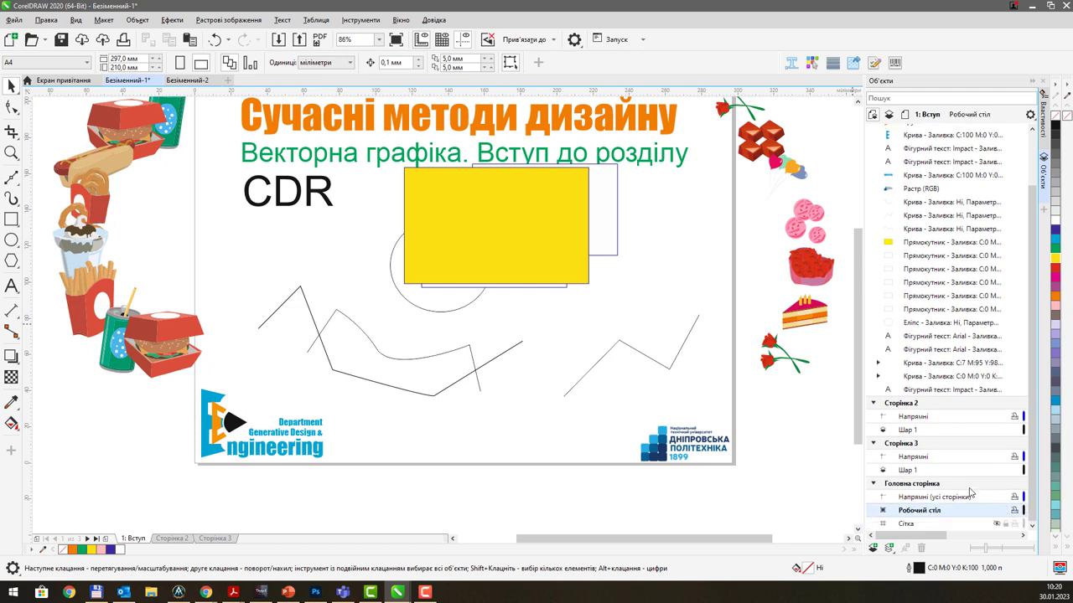
{"action": "scroll", "coordinate": [935, 375], "scroll_direction": "up", "scroll_amount": 3}
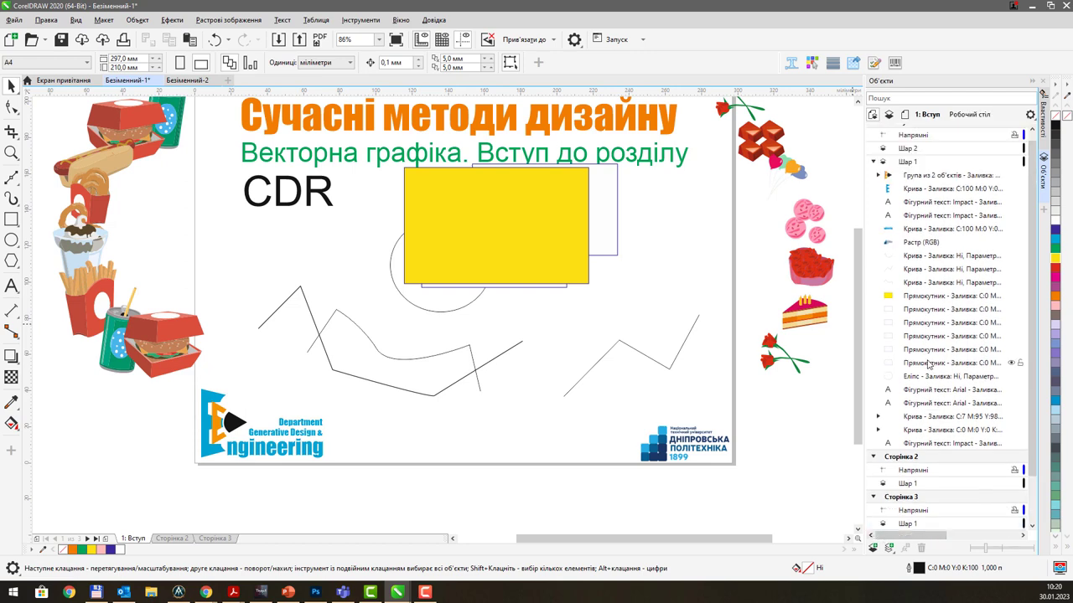
{"action": "left_click", "coordinate": [906, 157]}
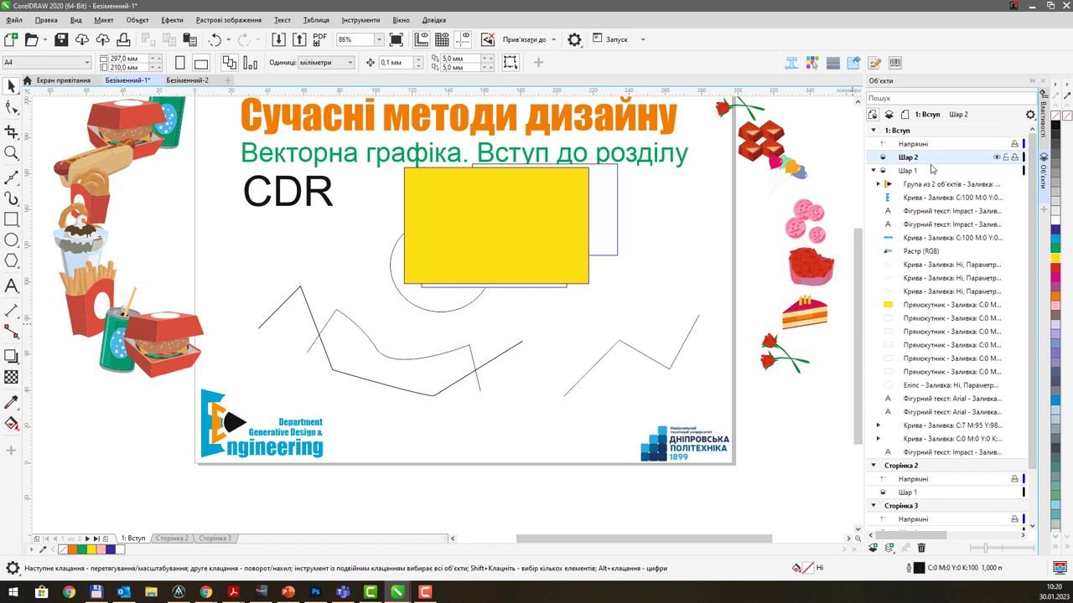
{"action": "scroll", "coordinate": [943, 528], "scroll_direction": "down", "scroll_amount": 3}
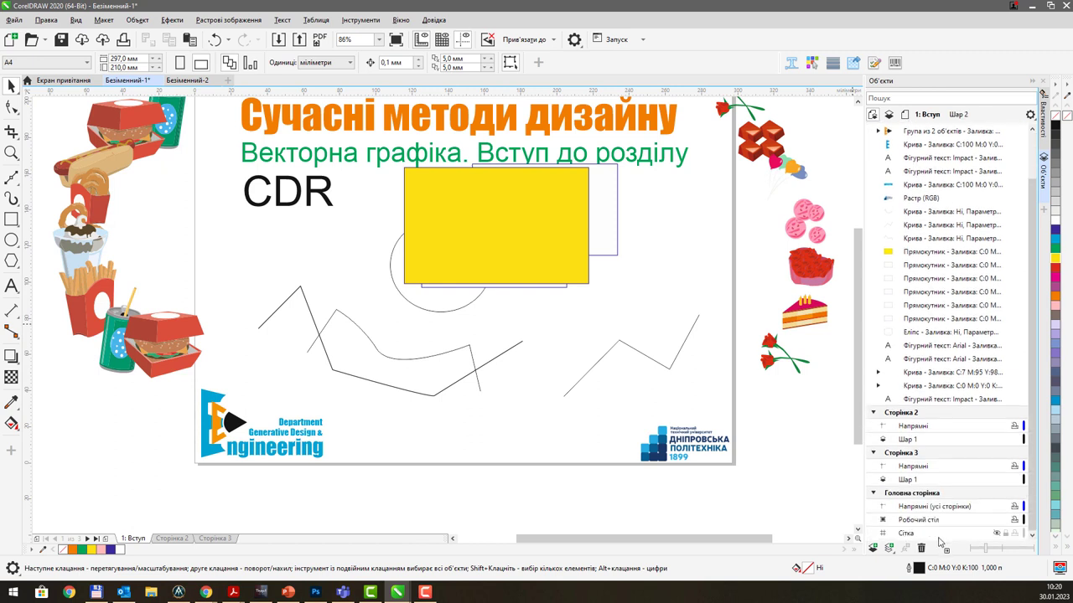
{"action": "left_click_drag", "start_coordinate": [938, 524], "coordinate": [925, 516]}
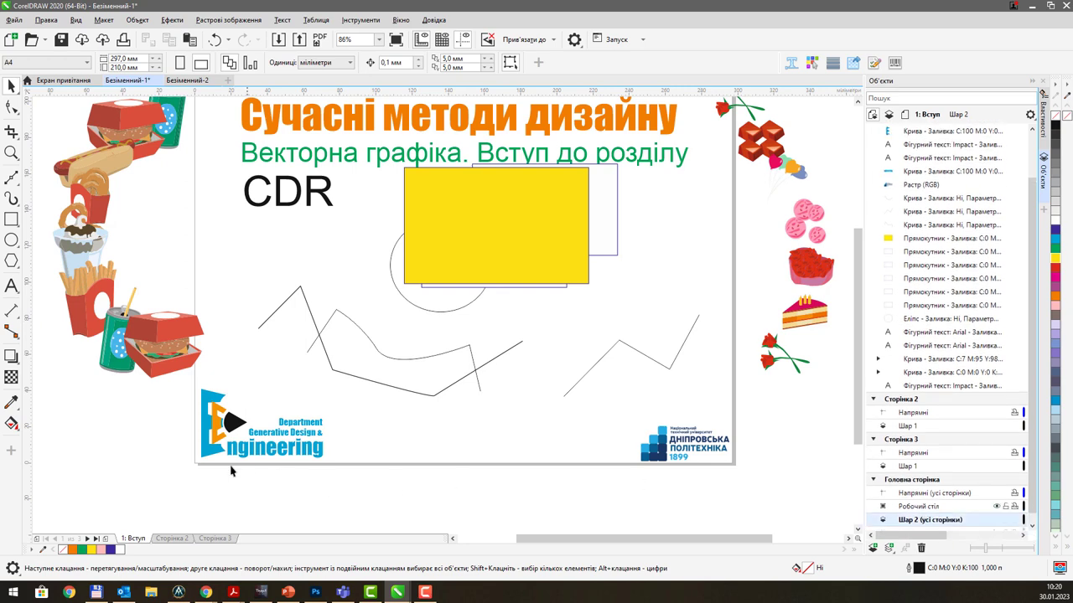
Cut both logos from the foot of page Вступ and paste them into the master layer Шар 2 (усі сторінки)
{"action": "left_click_drag", "start_coordinate": [166, 492], "coordinate": [766, 389]}
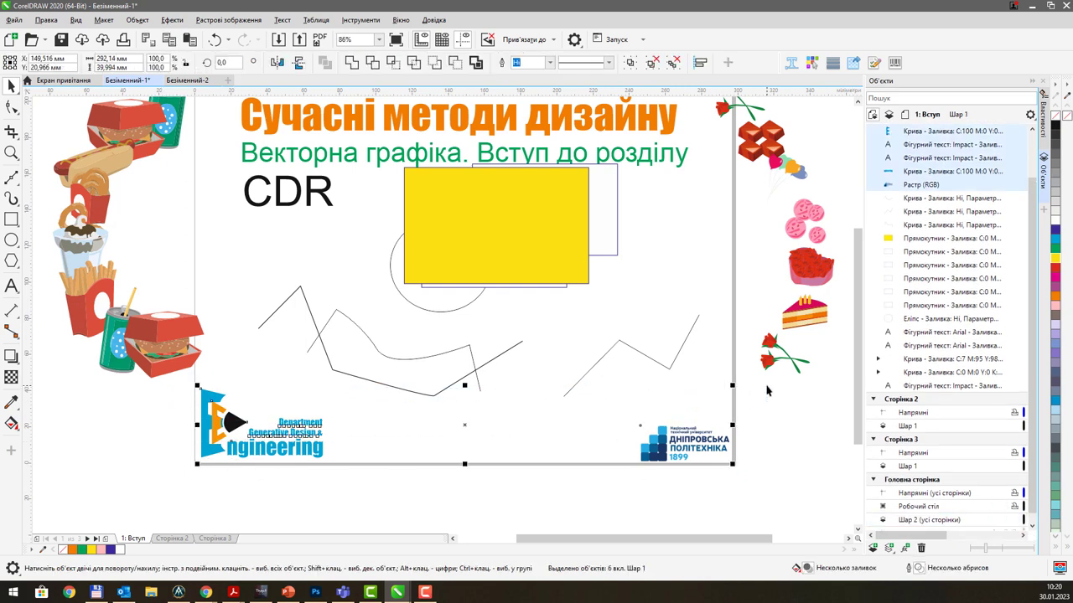
{"action": "key", "text": "ctrl+x"}
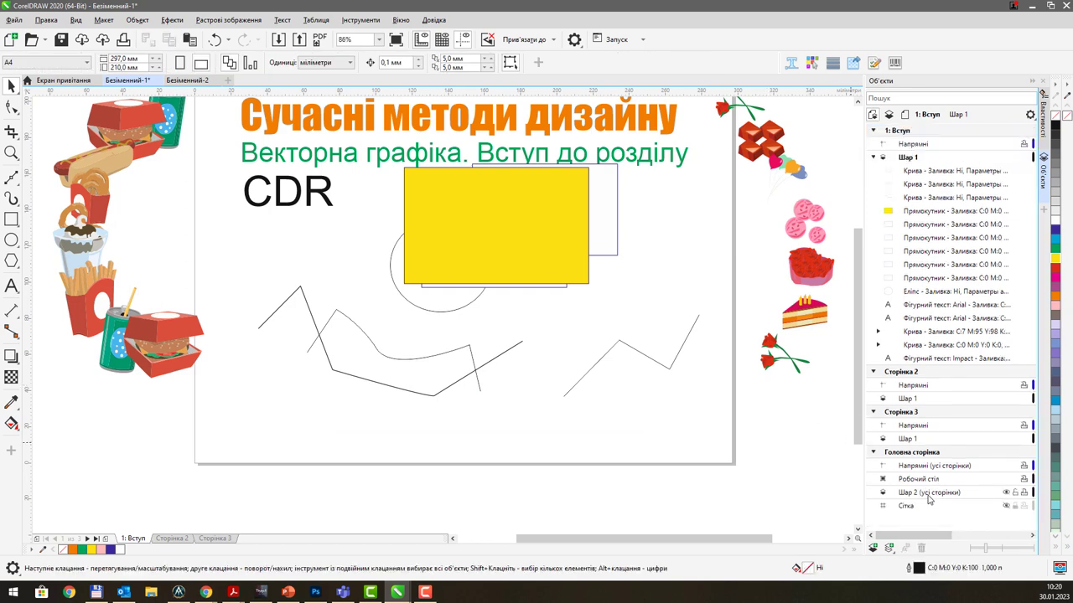
{"action": "left_click", "coordinate": [923, 493]}
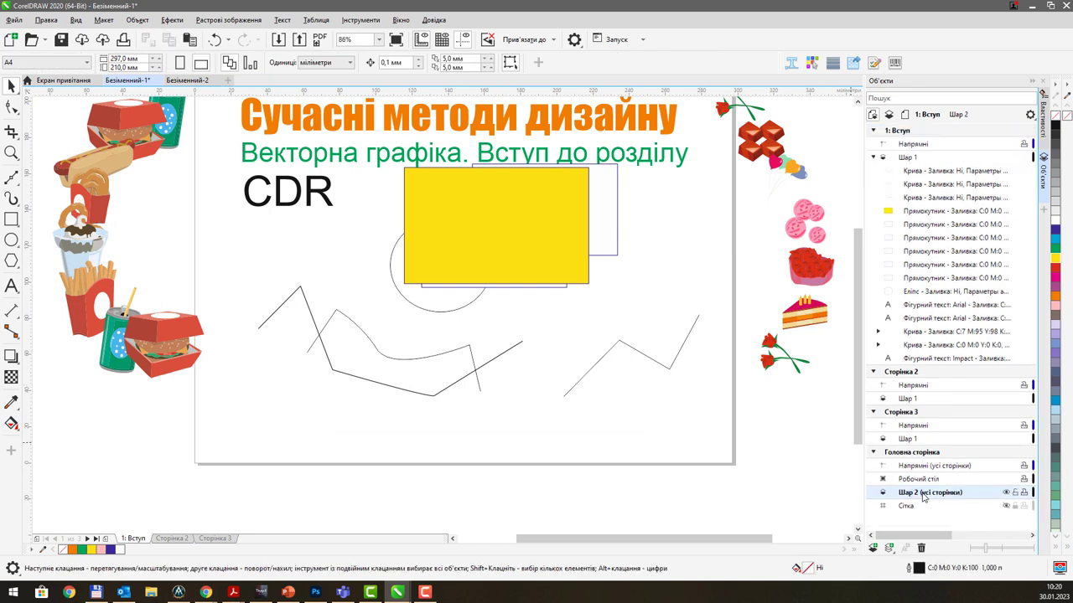
{"action": "key", "text": "ctrl+v"}
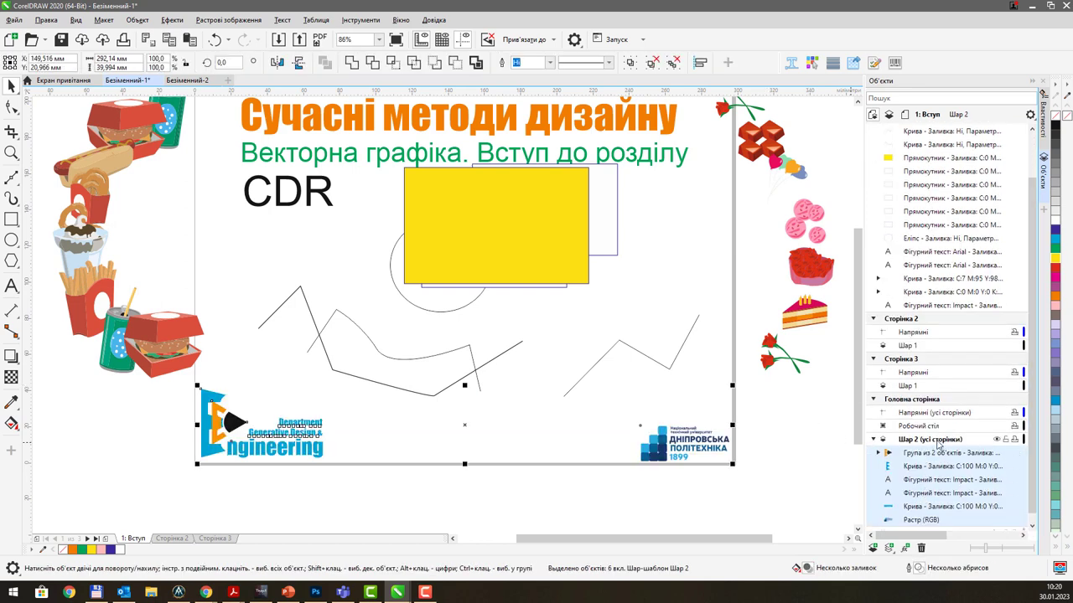
{"action": "left_click", "coordinate": [710, 492]}
{"action": "left_click", "coordinate": [701, 455]}
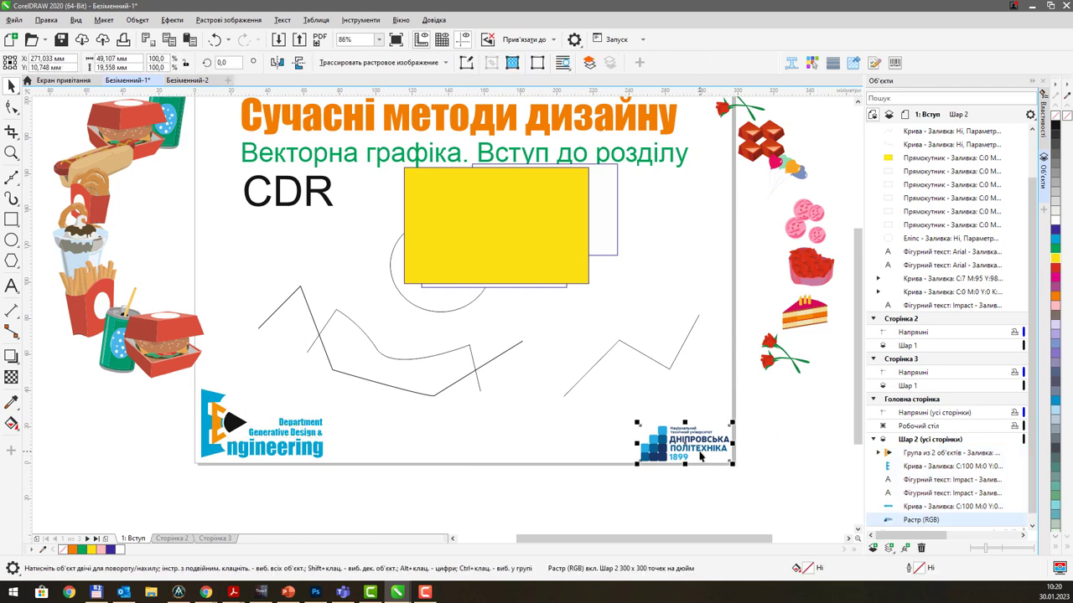
Look through pages Сторінка 2 and Сторінка 3 to check that the logos repeat there, and return to page Вступ
{"action": "left_click", "coordinate": [172, 539]}
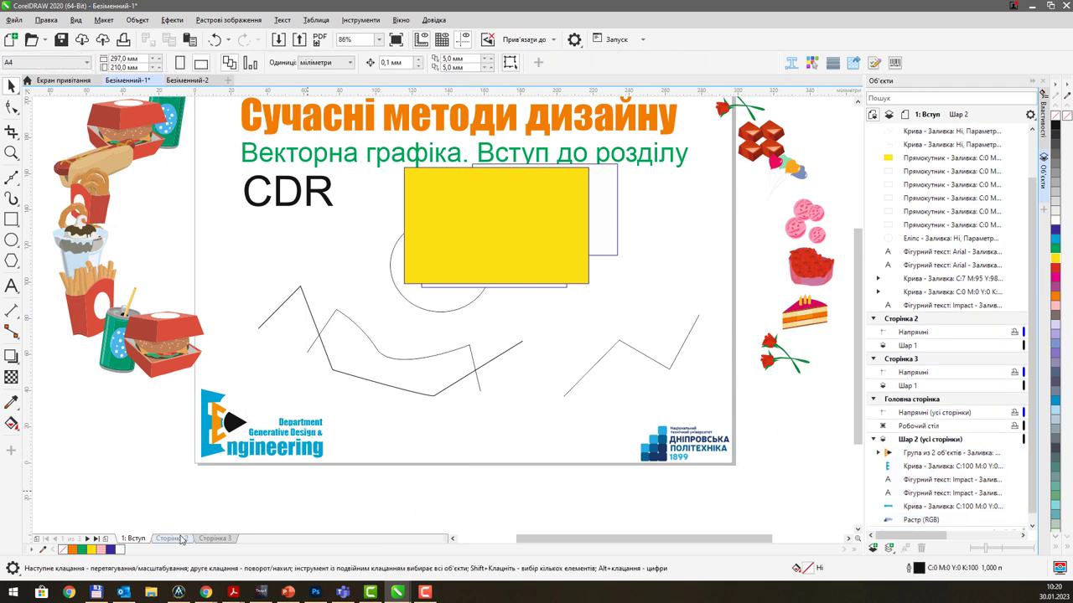
{"action": "key", "text": "Page_Down"}
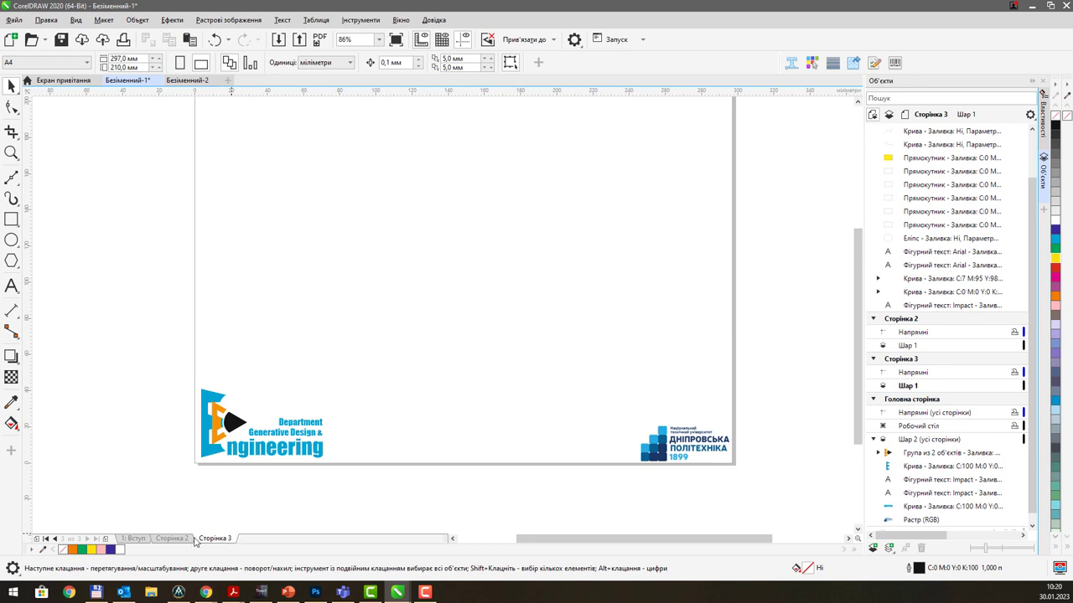
{"action": "left_click", "coordinate": [185, 540]}
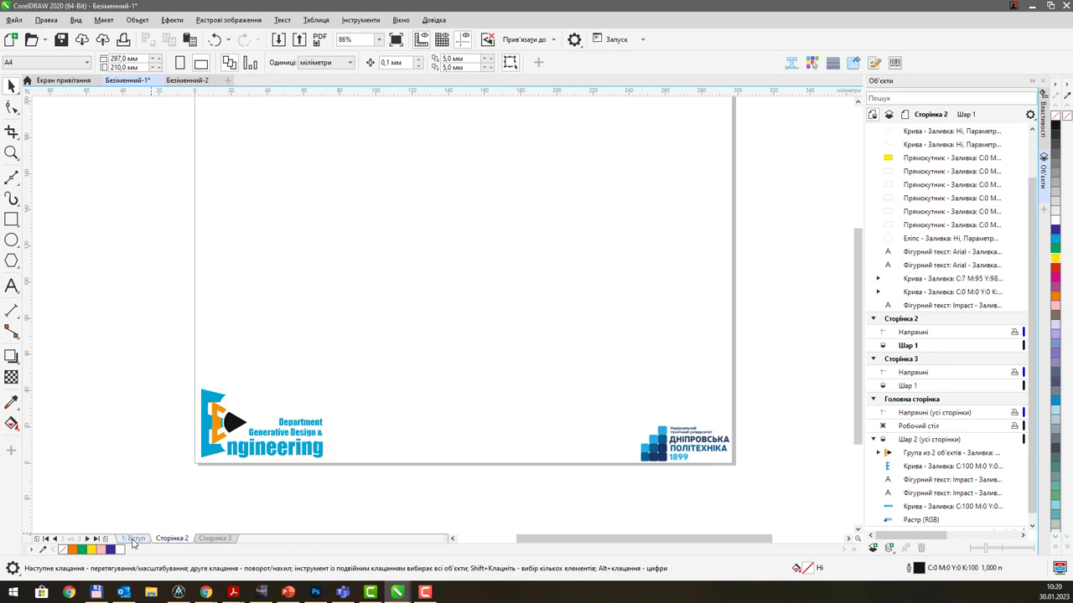
{"action": "left_click", "coordinate": [134, 539]}
{"action": "left_click", "coordinate": [172, 539]}
{"action": "key", "text": "Page_Down"}
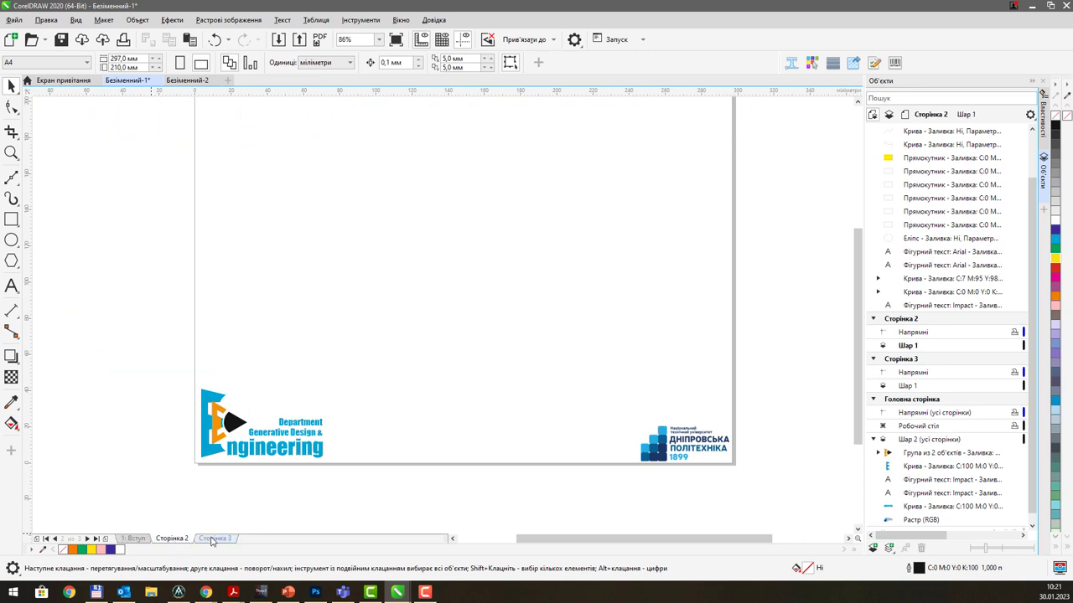
{"action": "left_click", "coordinate": [134, 539]}
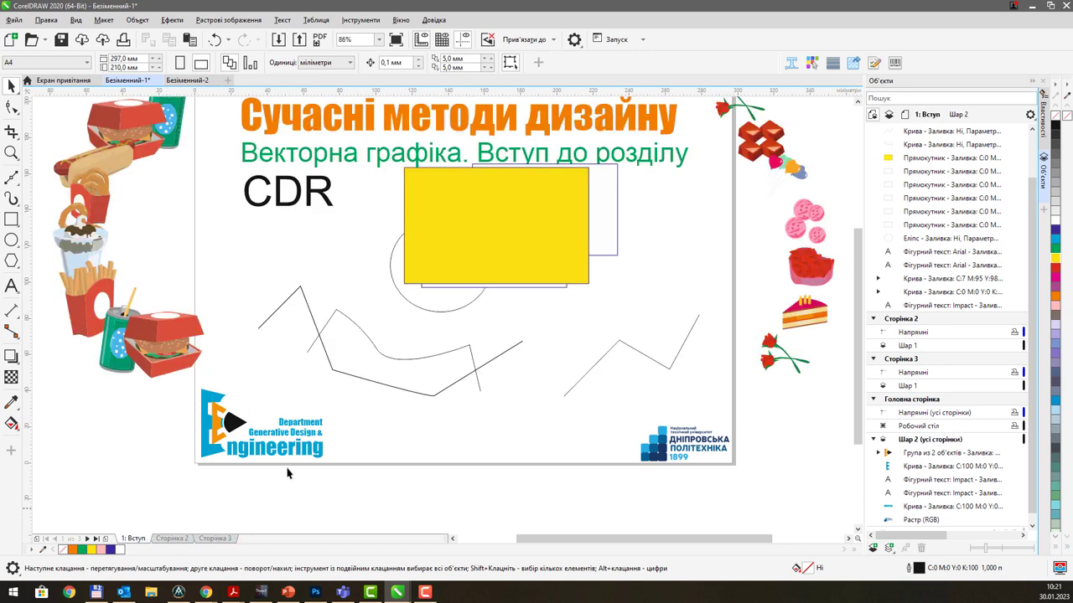
Select the parts of the department logo to see which layer holds them, and clear the selection
{"action": "scroll", "coordinate": [564, 249], "scroll_direction": "up", "scroll_amount": 2}
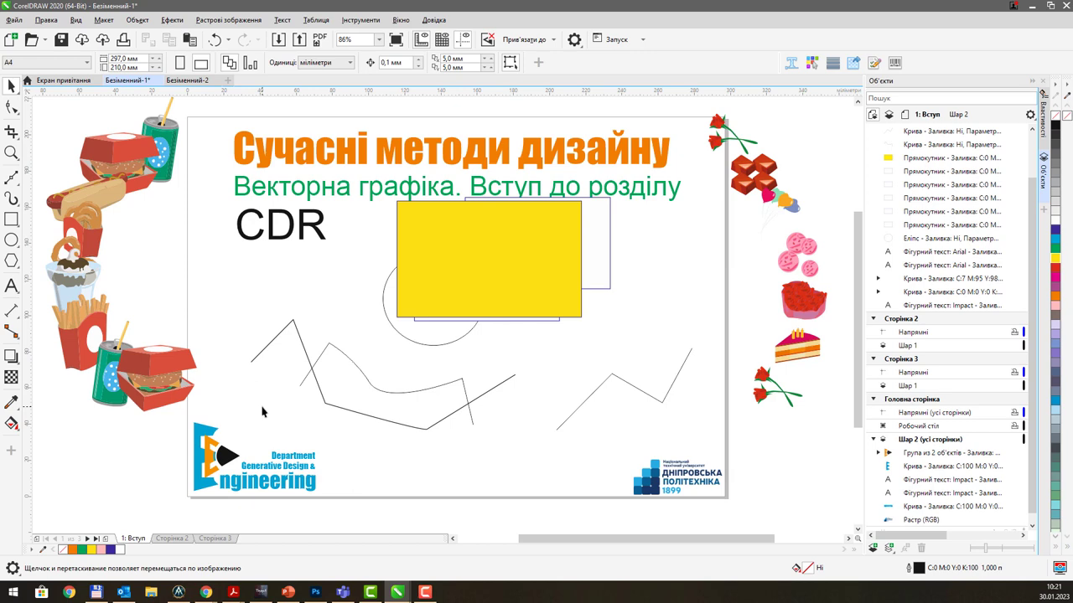
{"action": "left_click_drag", "start_coordinate": [183, 419], "coordinate": [338, 503]}
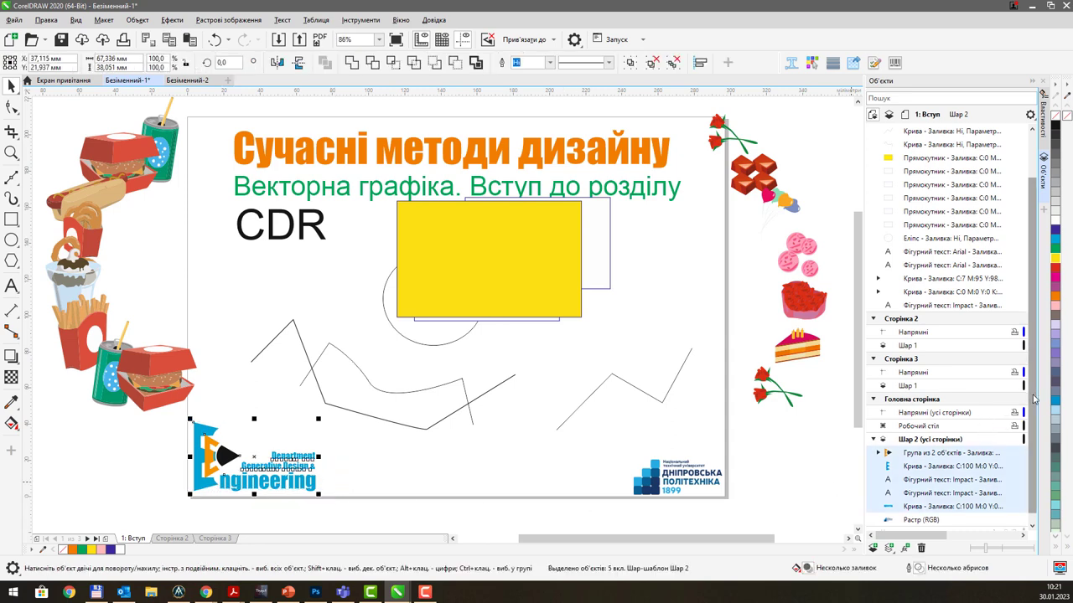
{"action": "scroll", "coordinate": [1031, 442], "scroll_direction": "down", "scroll_amount": 1}
{"action": "left_click", "coordinate": [500, 455]}
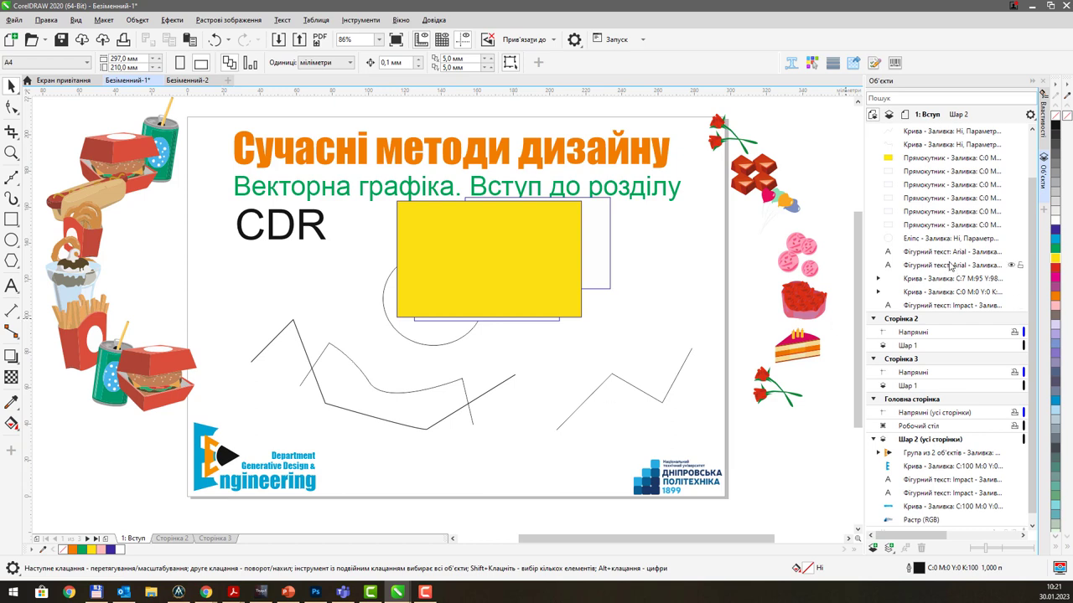
Select the blue-outlined rectangle and the dark polyline to locate them among the objects, and review the layers of all pages
{"action": "scroll", "coordinate": [951, 268], "scroll_direction": "up", "scroll_amount": 2}
{"action": "left_click", "coordinate": [956, 192]}
{"action": "left_click", "coordinate": [608, 213]}
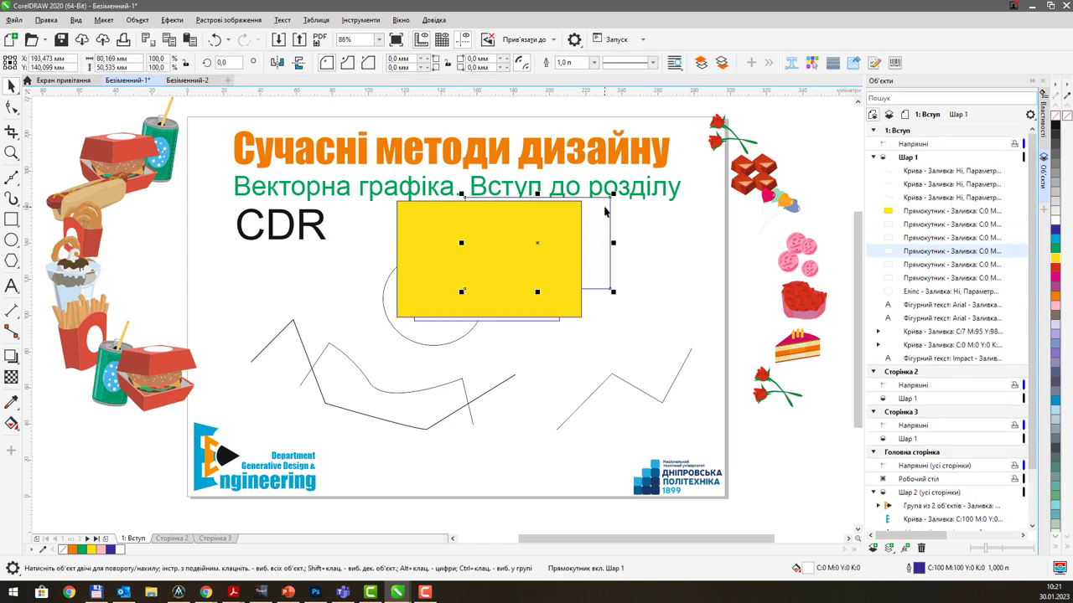
{"action": "left_click", "coordinate": [353, 371]}
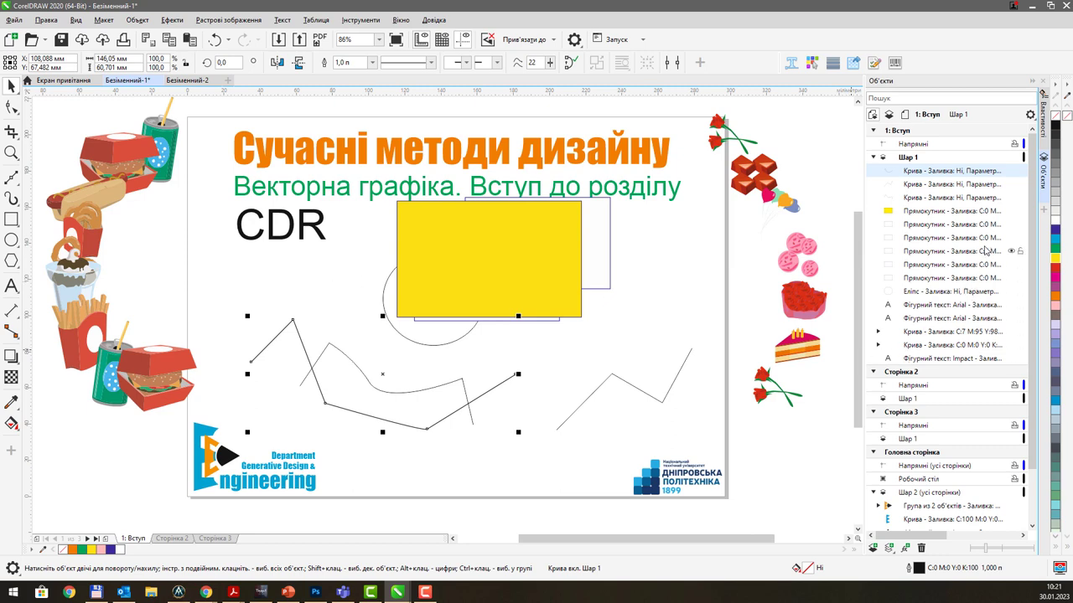
{"action": "scroll", "coordinate": [930, 264], "scroll_direction": "down", "scroll_amount": 3}
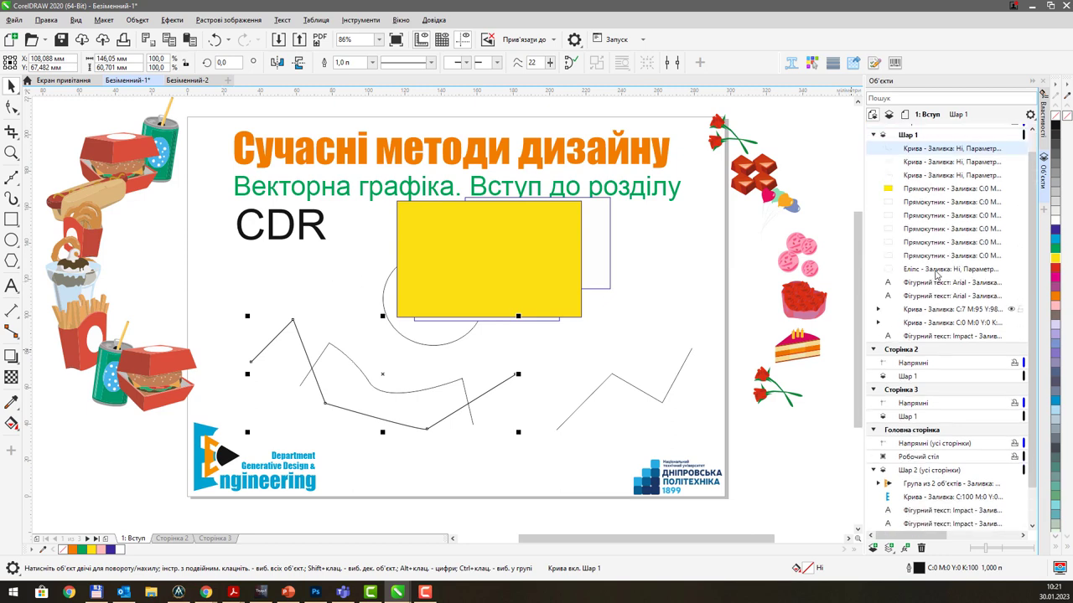
{"action": "scroll", "coordinate": [936, 273], "scroll_direction": "up", "scroll_amount": 1}
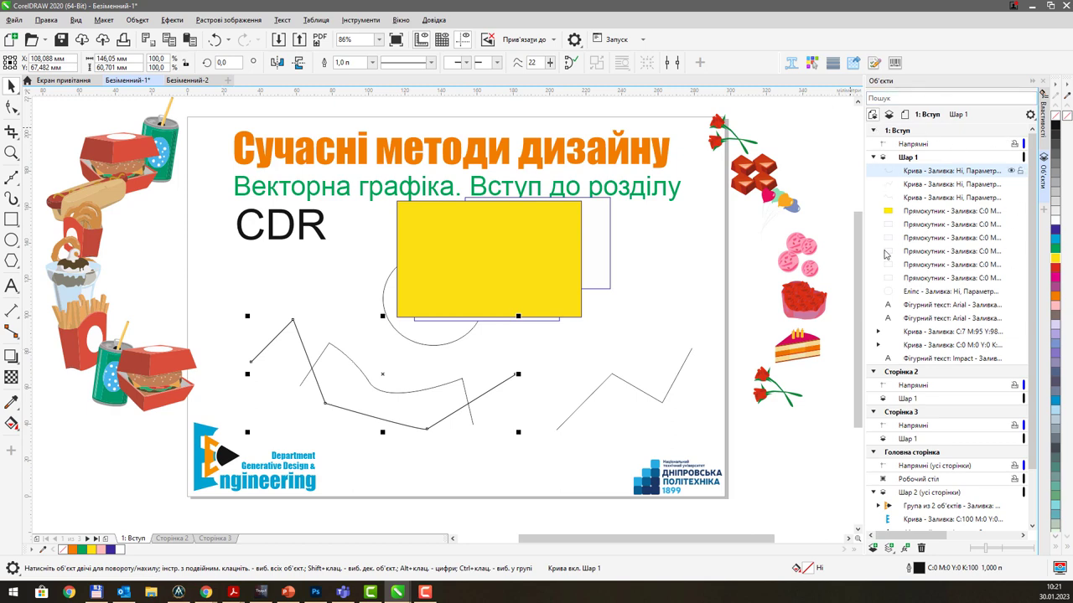
{"action": "scroll", "coordinate": [942, 340], "scroll_direction": "down", "scroll_amount": 3}
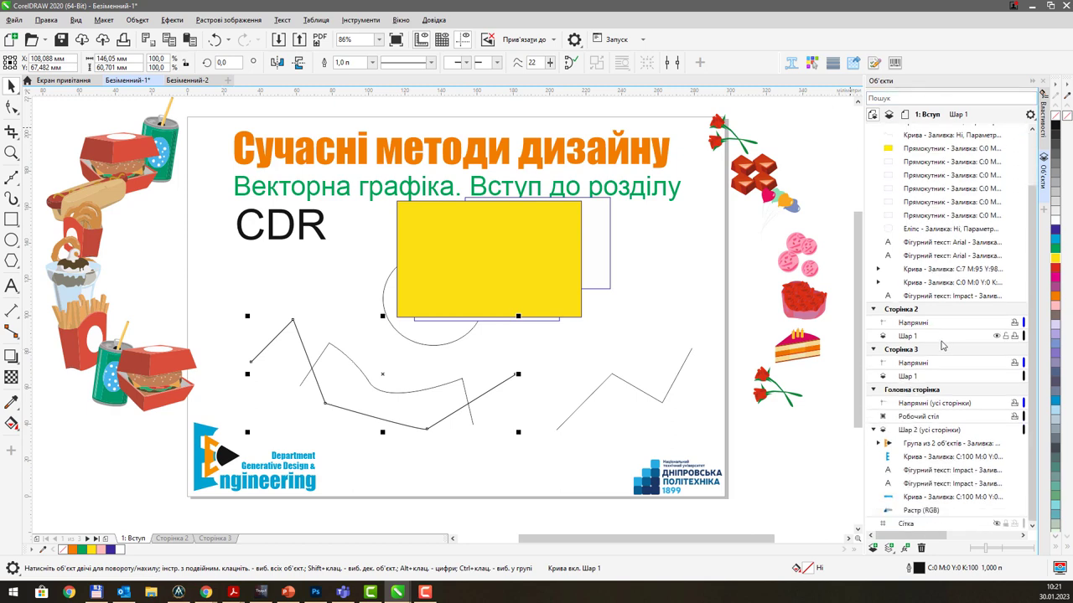
{"action": "scroll", "coordinate": [942, 346], "scroll_direction": "up", "scroll_amount": 3}
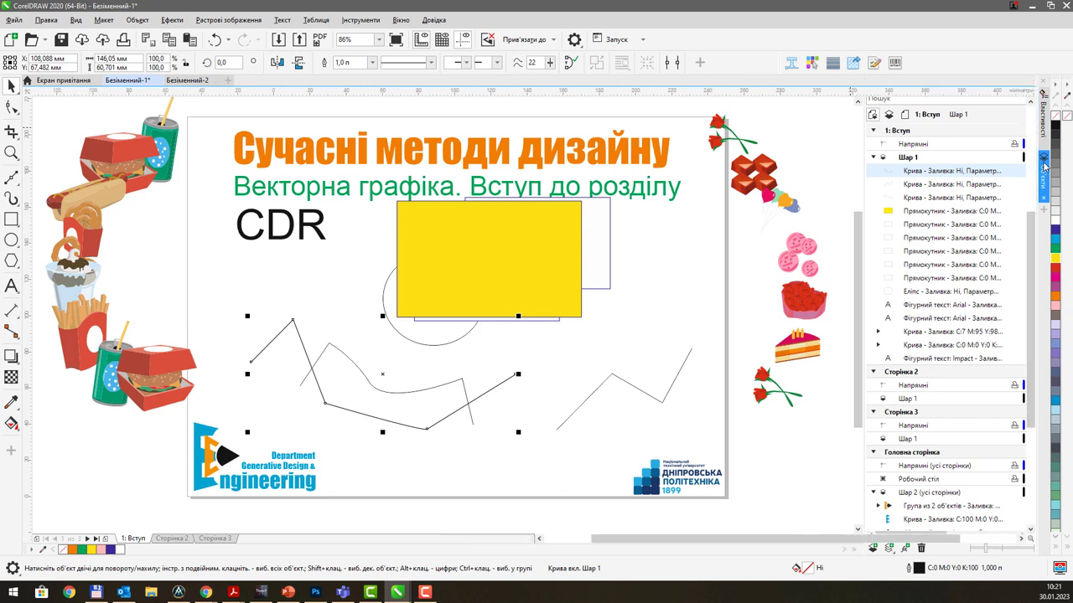
Collapse the Objects docker and deselect the polyline
{"action": "left_click", "coordinate": [1043, 165]}
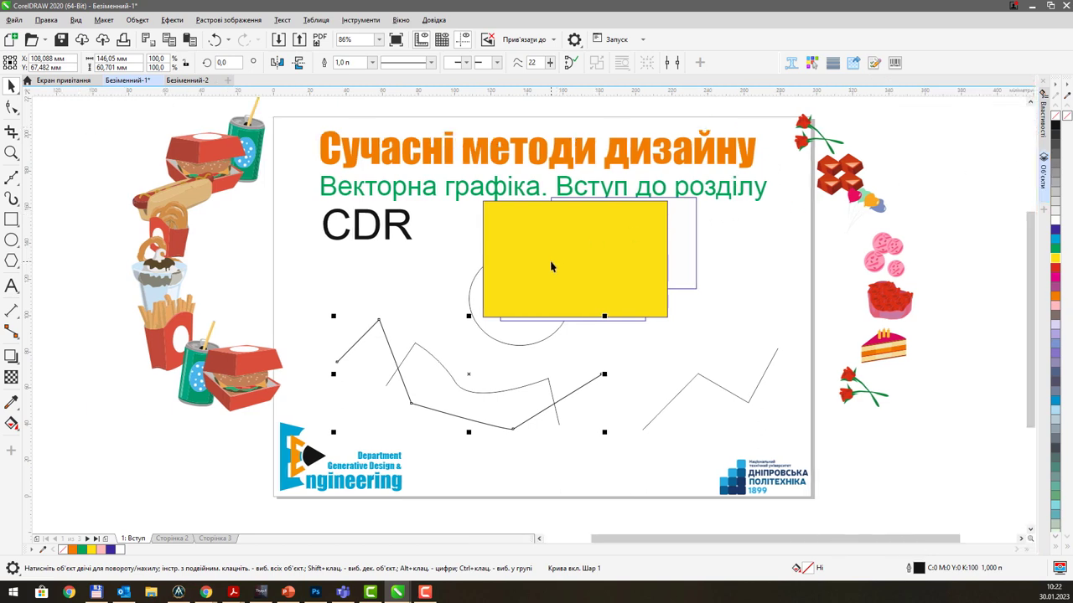
{"action": "key", "text": "h"}
{"action": "left_click_drag", "start_coordinate": [595, 229], "coordinate": [616, 237]}
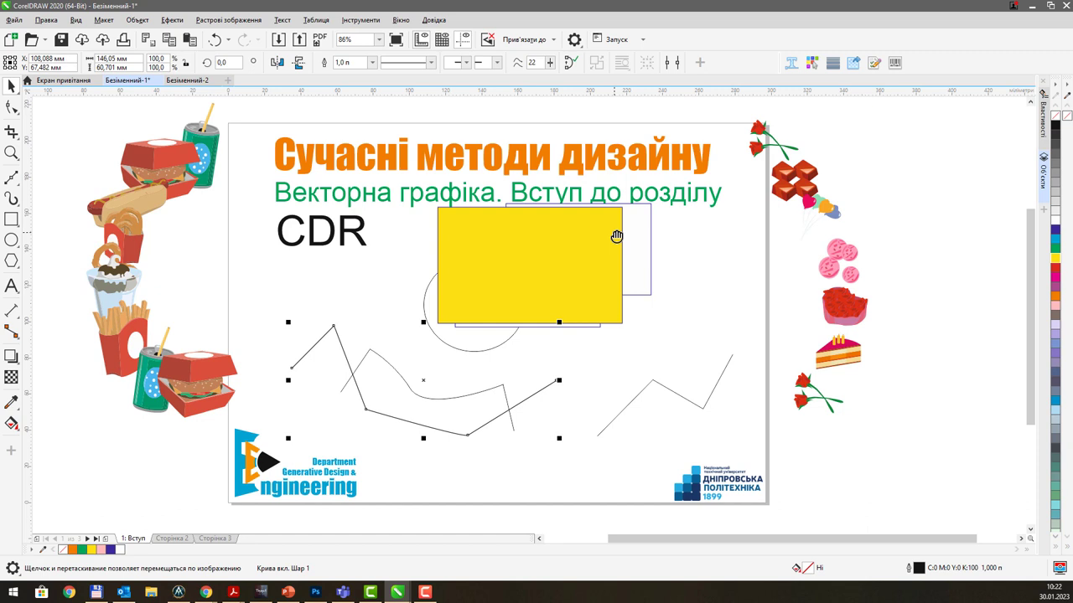
{"action": "left_click", "coordinate": [529, 362]}
{"action": "scroll", "coordinate": [574, 311], "scroll_direction": "up", "scroll_amount": 2}
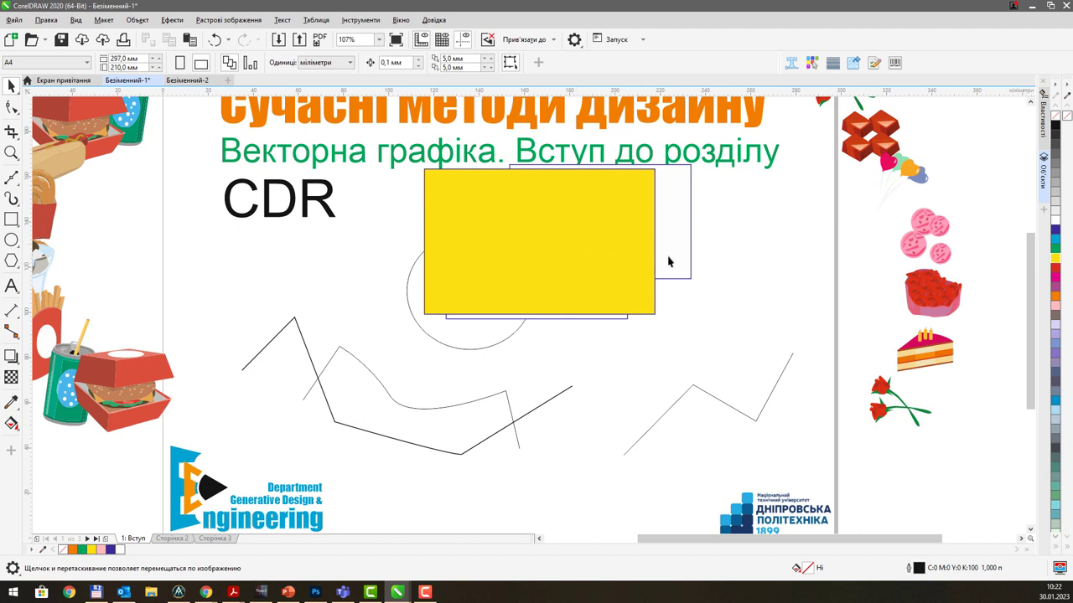
Open the Objects docker and collapse the master layer Шар 2 (усі сторінки)
{"action": "left_click", "coordinate": [77, 20]}
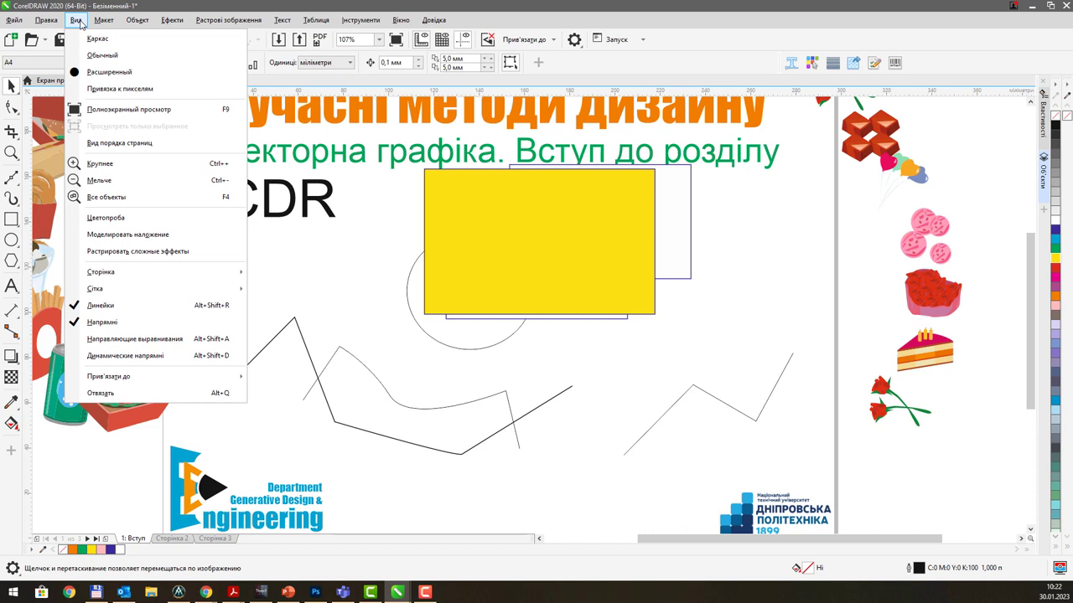
{"action": "left_click", "coordinate": [79, 23]}
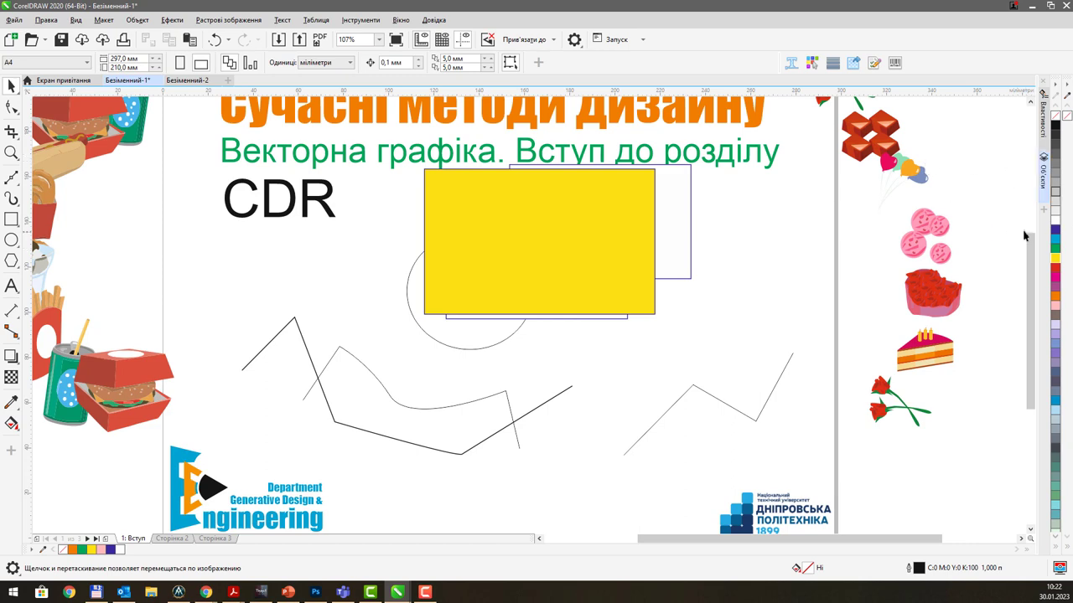
{"action": "left_click", "coordinate": [1044, 178]}
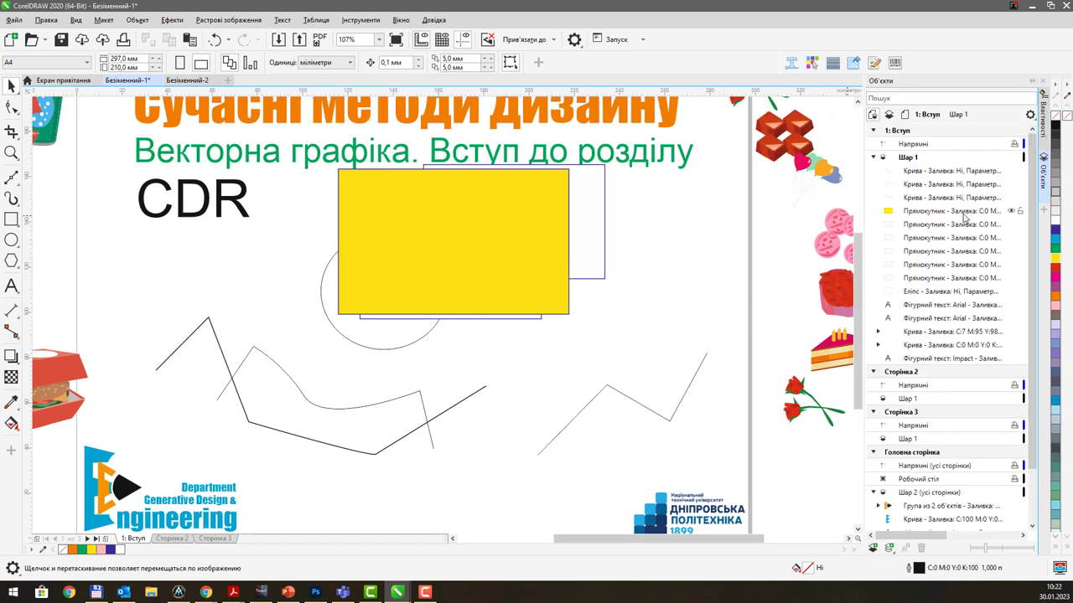
{"action": "scroll", "coordinate": [947, 212], "scroll_direction": "down", "scroll_amount": 3}
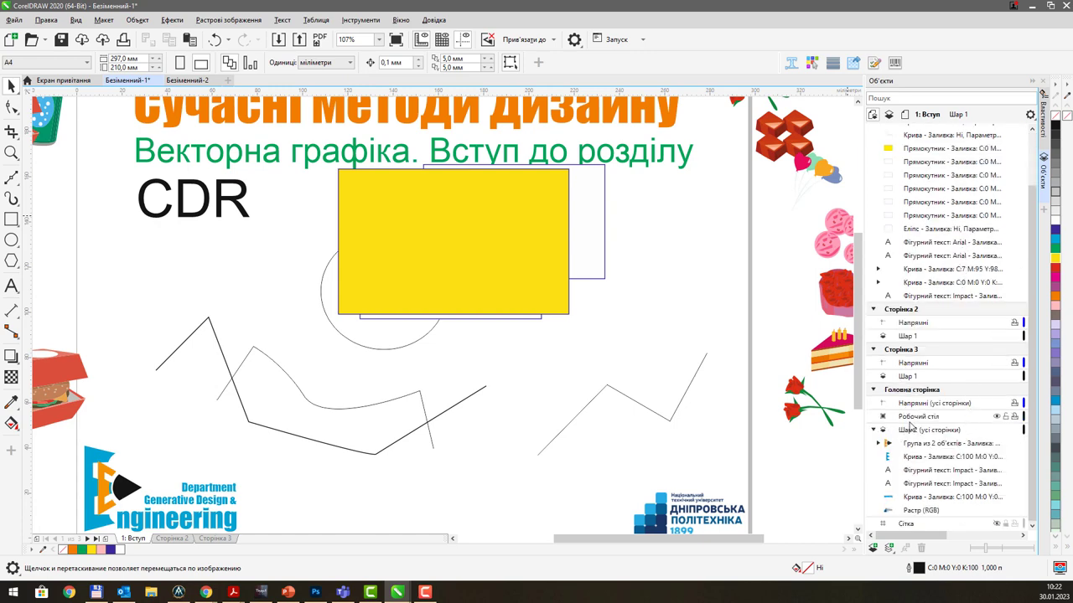
{"action": "left_click", "coordinate": [874, 431]}
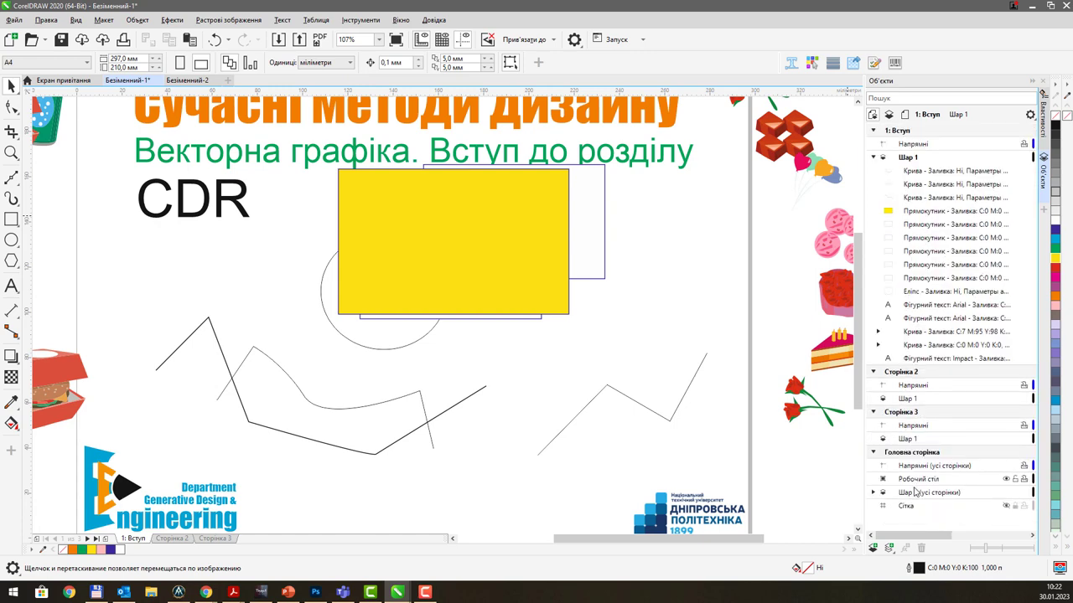
Show the master layer Сітка, check the grid on the other pages, return to page Вступ and hide the layer again
{"action": "left_click", "coordinate": [1006, 507]}
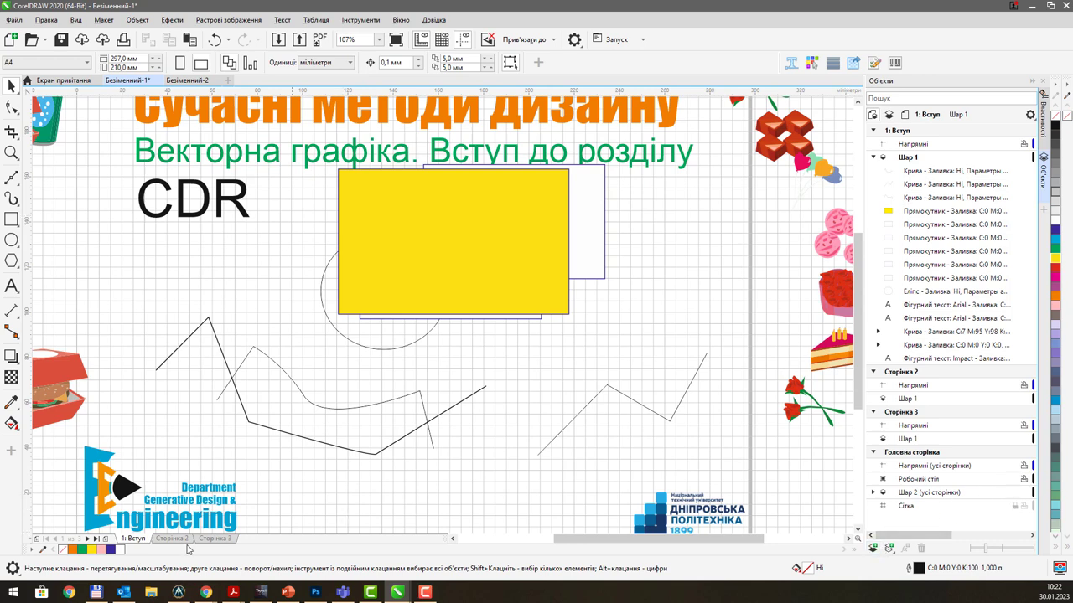
{"action": "left_click", "coordinate": [214, 539]}
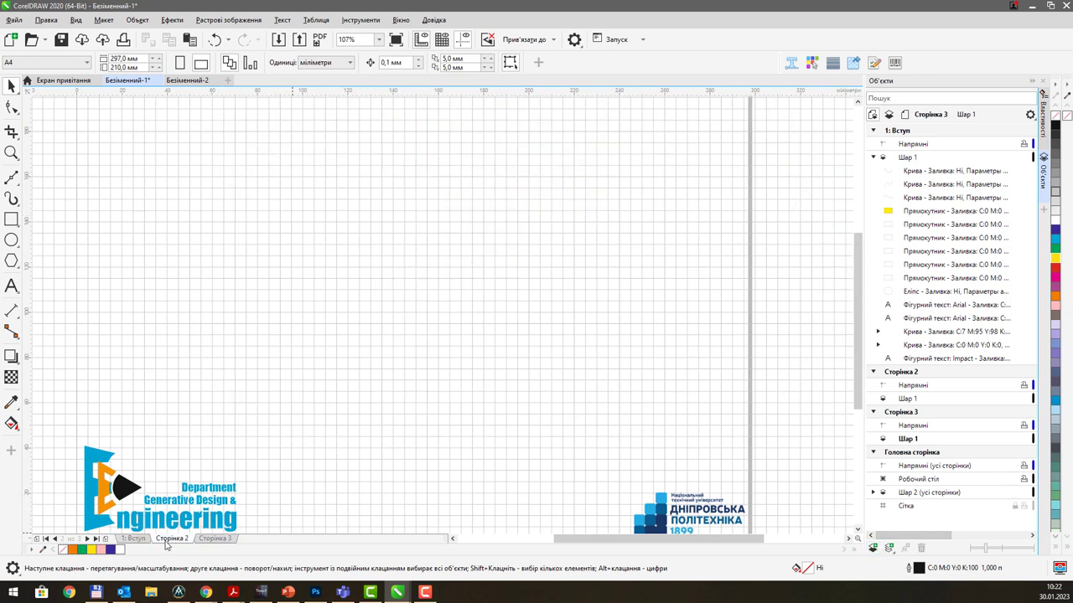
{"action": "left_click", "coordinate": [132, 539]}
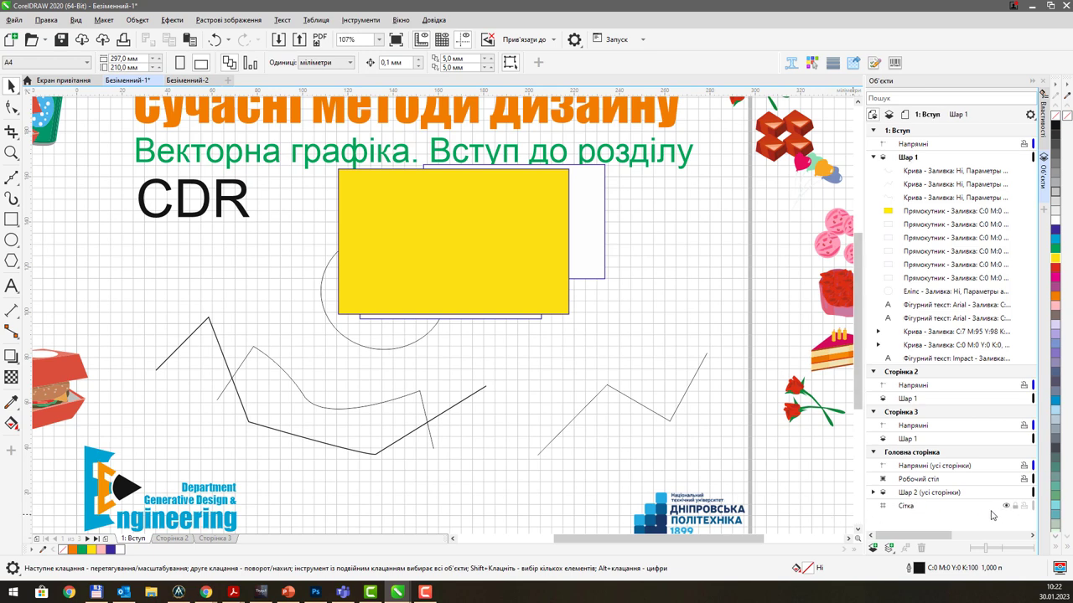
{"action": "left_click", "coordinate": [1007, 507]}
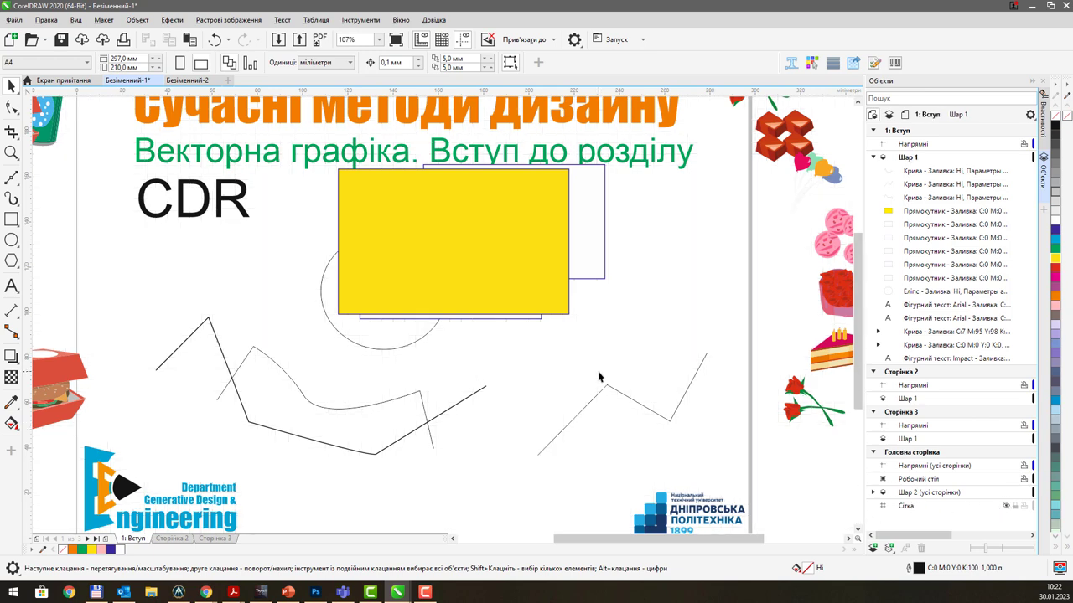
Switch the document grid on and off a few times without using the Objects docker, leaving it hidden
{"action": "scroll", "coordinate": [591, 352], "scroll_direction": "down", "scroll_amount": 3}
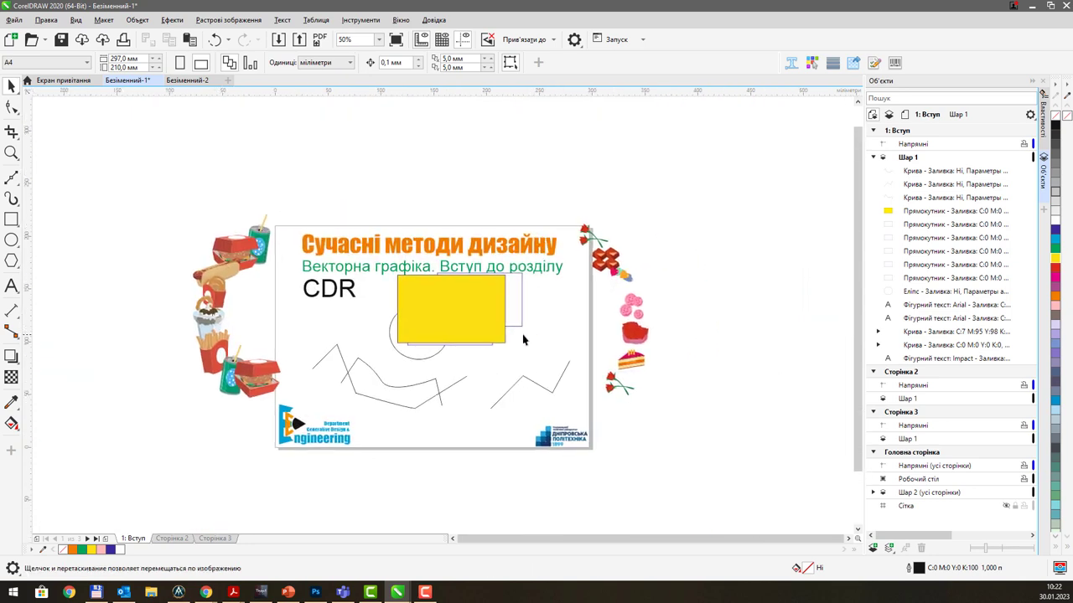
{"action": "scroll", "coordinate": [521, 327], "scroll_direction": "up", "scroll_amount": 3}
{"action": "key", "text": "h"}
{"action": "left_click_drag", "start_coordinate": [520, 314], "coordinate": [596, 303]}
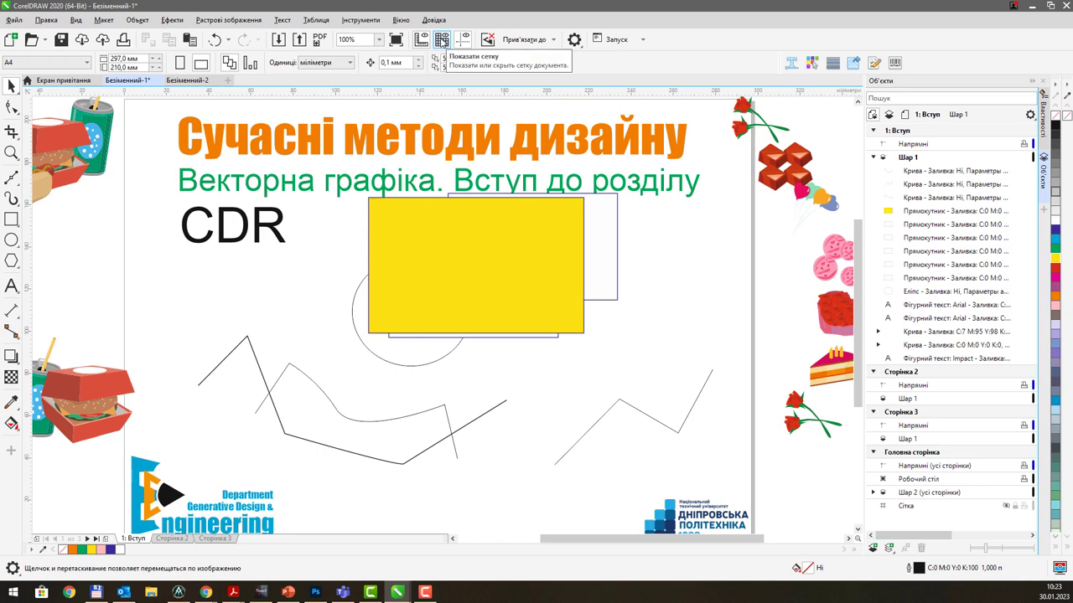
{"action": "left_click", "coordinate": [442, 41]}
{"action": "left_click", "coordinate": [441, 41]}
{"action": "left_click", "coordinate": [441, 41]}
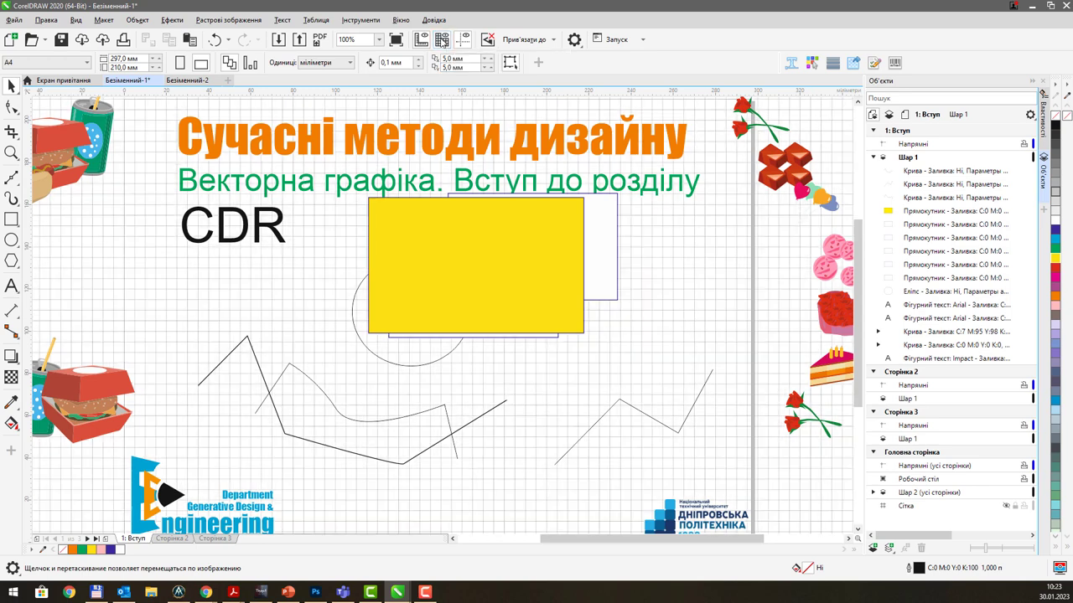
{"action": "left_click", "coordinate": [442, 41]}
{"action": "left_click", "coordinate": [442, 41]}
{"action": "left_click", "coordinate": [441, 41]}
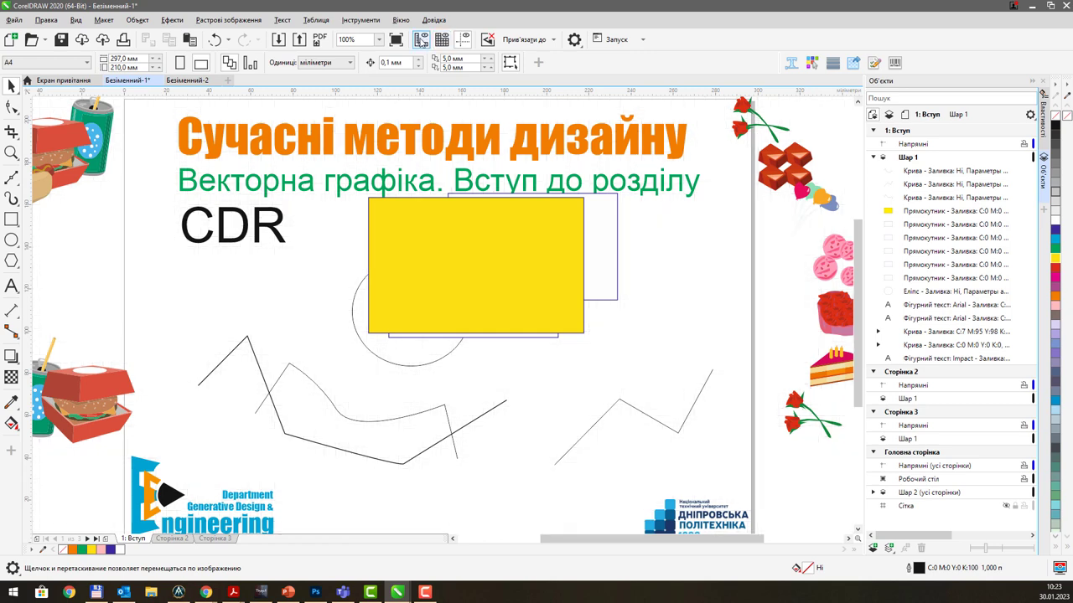
Hide and show the rulers a few times, leaving them displayed
{"action": "left_click", "coordinate": [421, 41]}
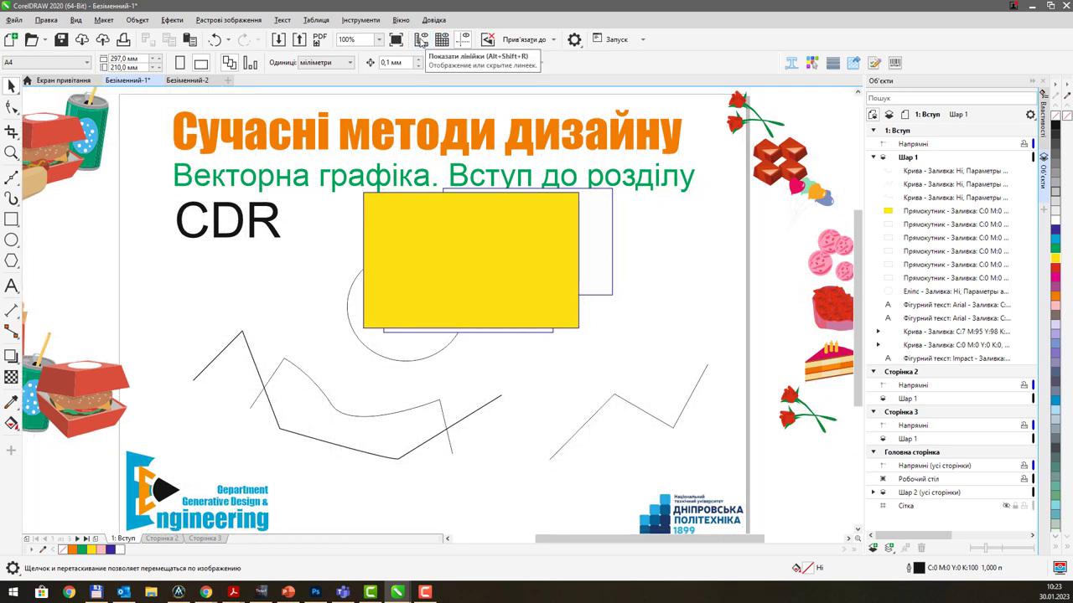
{"action": "left_click", "coordinate": [421, 41]}
{"action": "left_click", "coordinate": [421, 41]}
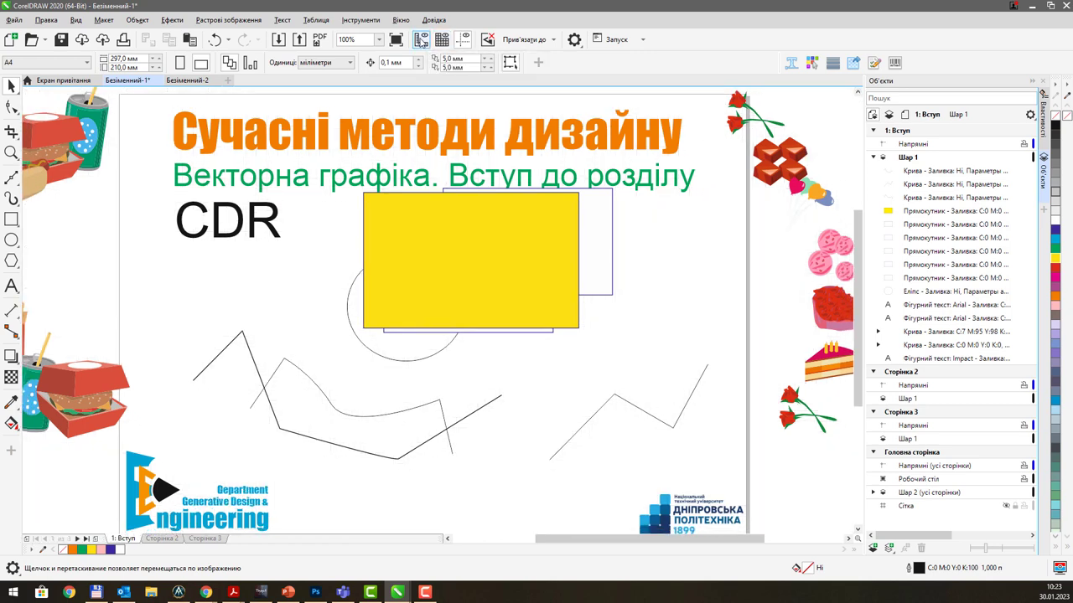
{"action": "left_click", "coordinate": [421, 41]}
{"action": "left_click", "coordinate": [420, 41]}
{"action": "left_click", "coordinate": [421, 41]}
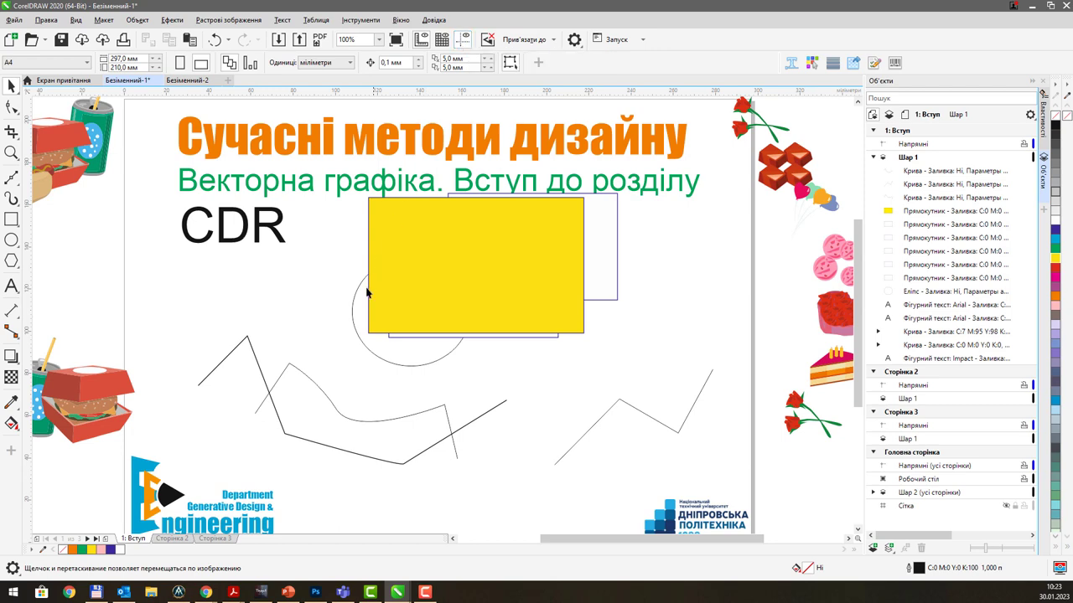
Pull out a vertical guideline at about 38 mm and horizontal guidelines at about 163 mm and 84 mm
{"action": "scroll", "coordinate": [364, 285], "scroll_direction": "down", "scroll_amount": 2}
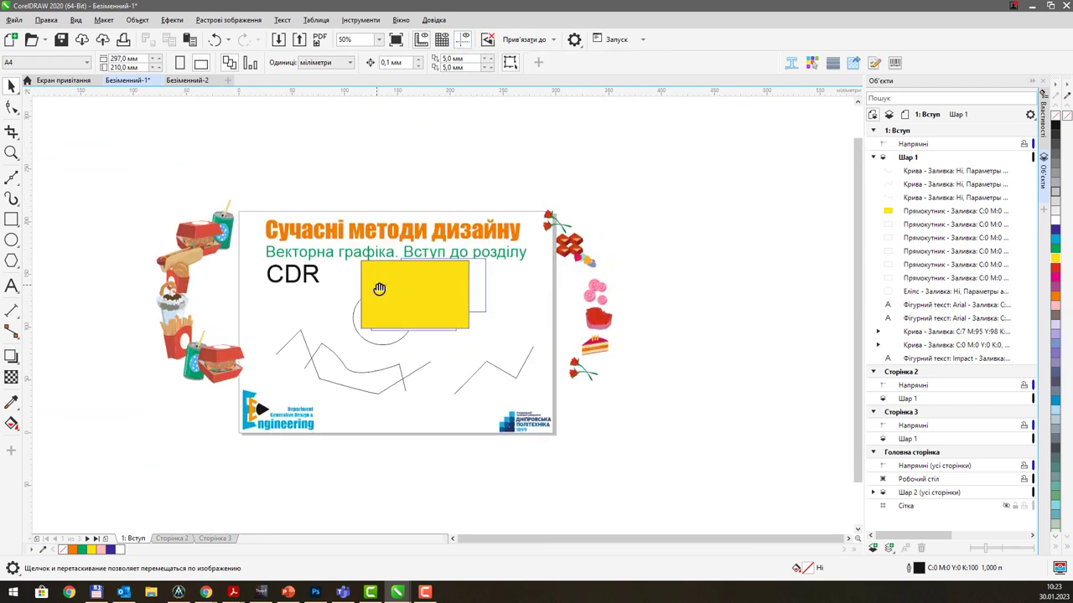
{"action": "left_click_drag", "start_coordinate": [375, 286], "coordinate": [383, 284]}
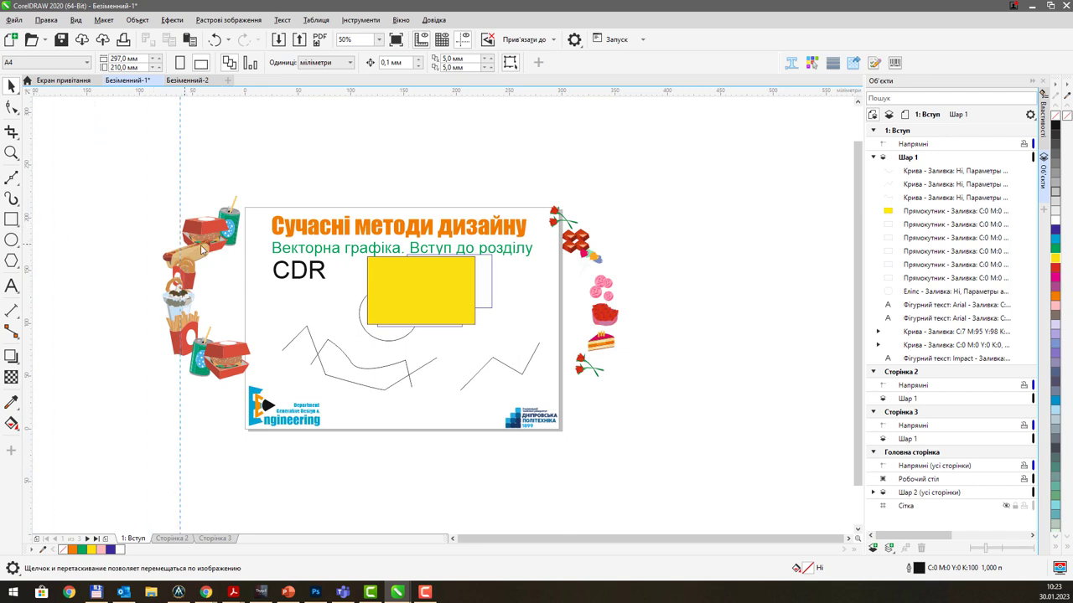
{"action": "left_click_drag", "start_coordinate": [459, 92], "coordinate": [447, 263]}
{"action": "left_click_drag", "start_coordinate": [442, 94], "coordinate": [436, 342]}
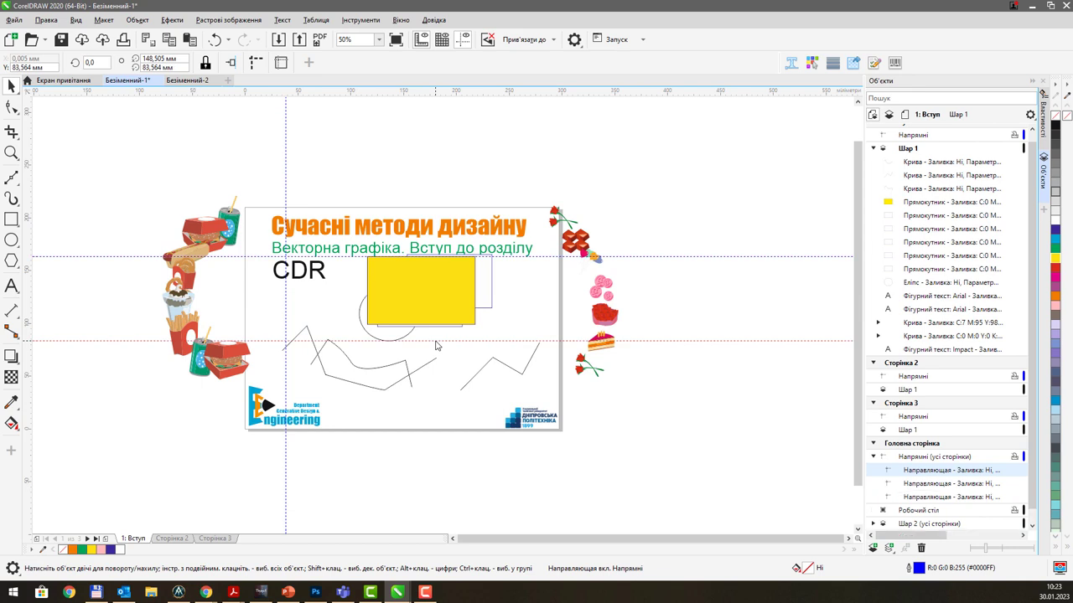
Rotate the lower horizontal guideline to about 50.8° and bring up its settings in the Guidelines docker
{"action": "scroll", "coordinate": [436, 343], "scroll_direction": "up", "scroll_amount": 2}
{"action": "scroll", "coordinate": [457, 311], "scroll_direction": "down", "scroll_amount": 1}
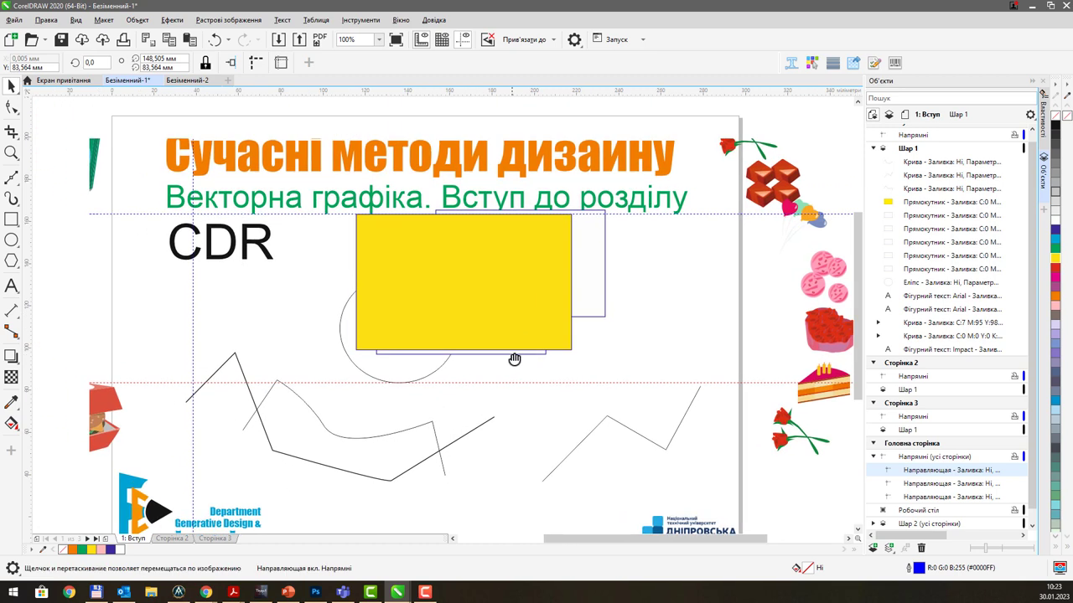
{"action": "left_click", "coordinate": [519, 382]}
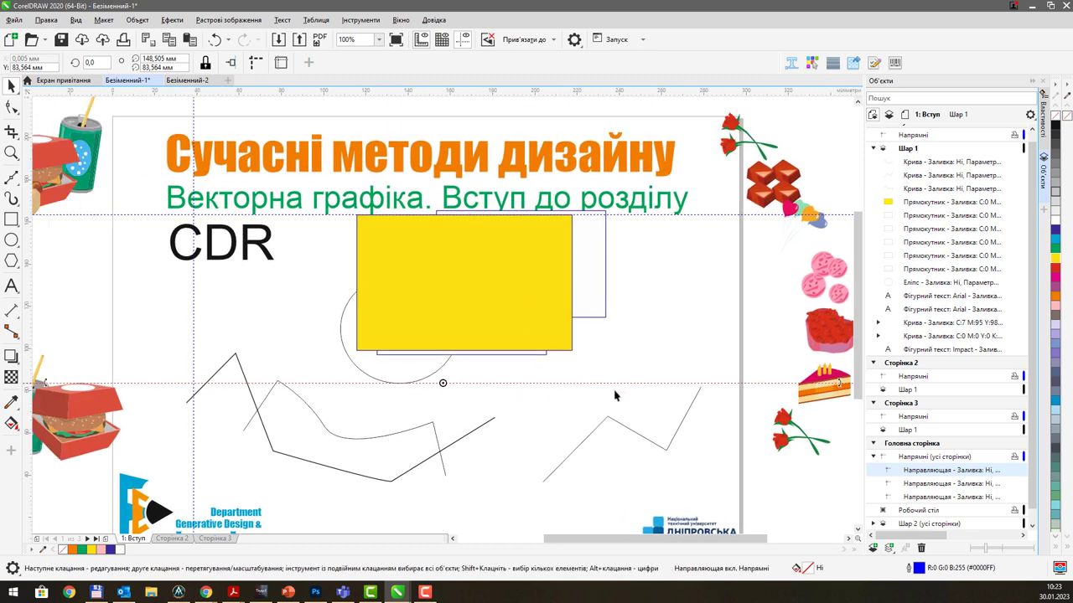
{"action": "left_click_drag", "start_coordinate": [840, 383], "coordinate": [611, 159]}
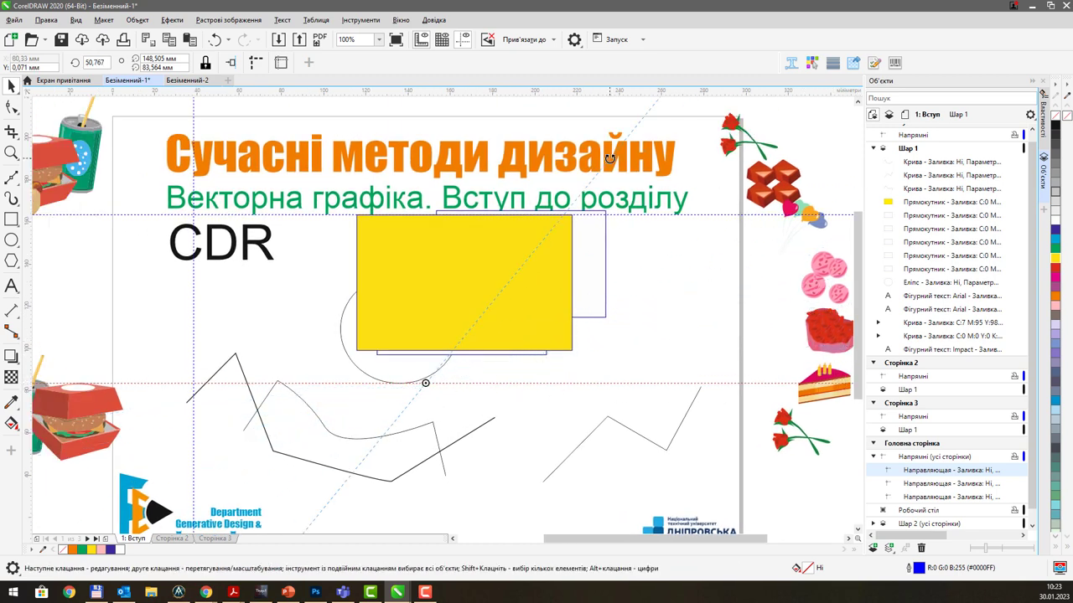
{"action": "right_click", "coordinate": [554, 227]}
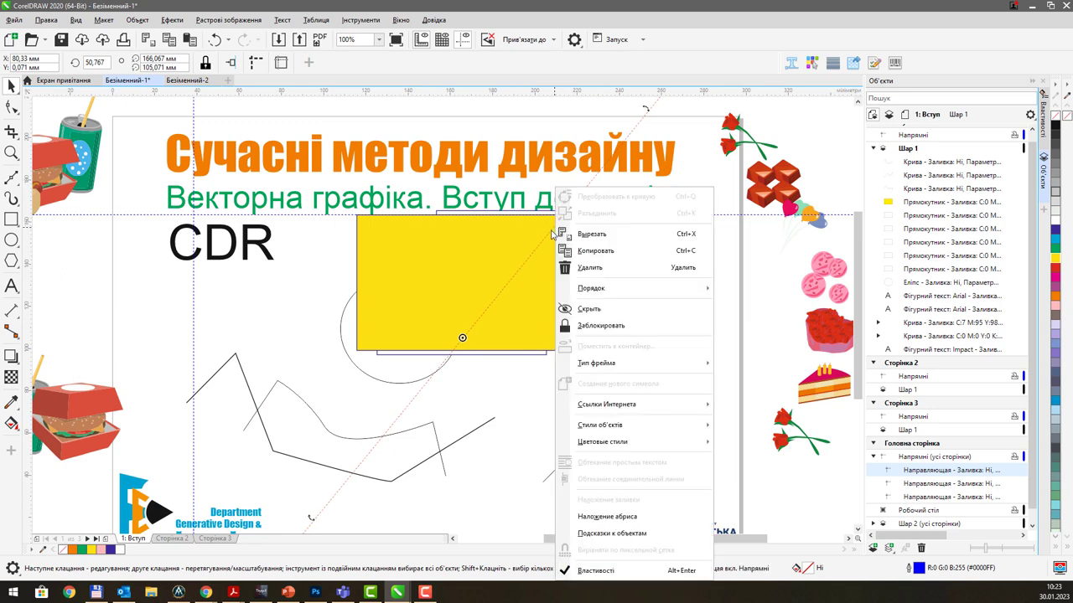
{"action": "left_click", "coordinate": [558, 229]}
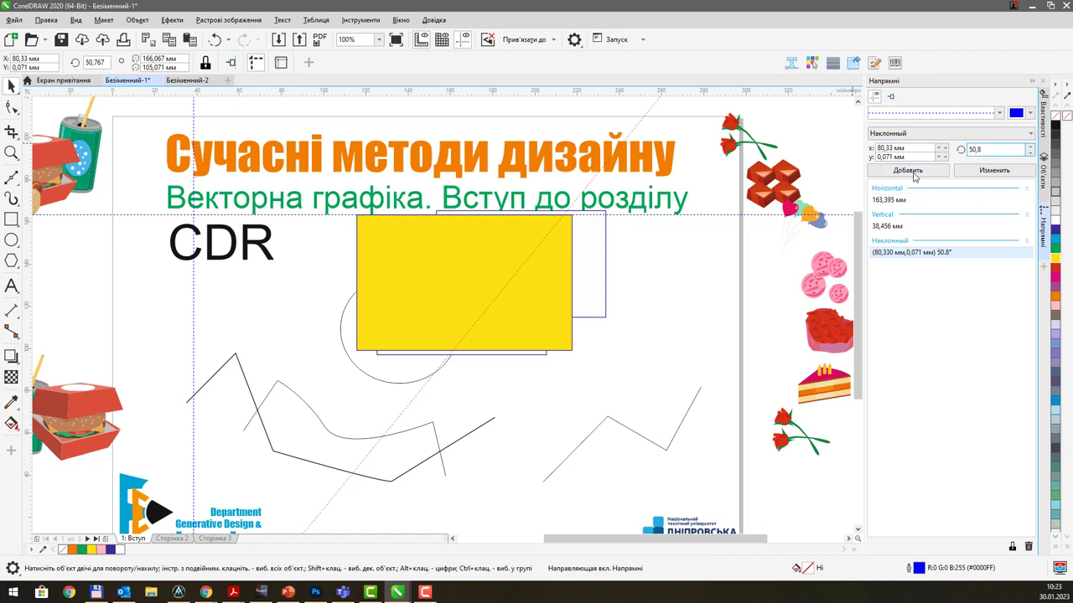
{"action": "left_click", "coordinate": [922, 251]}
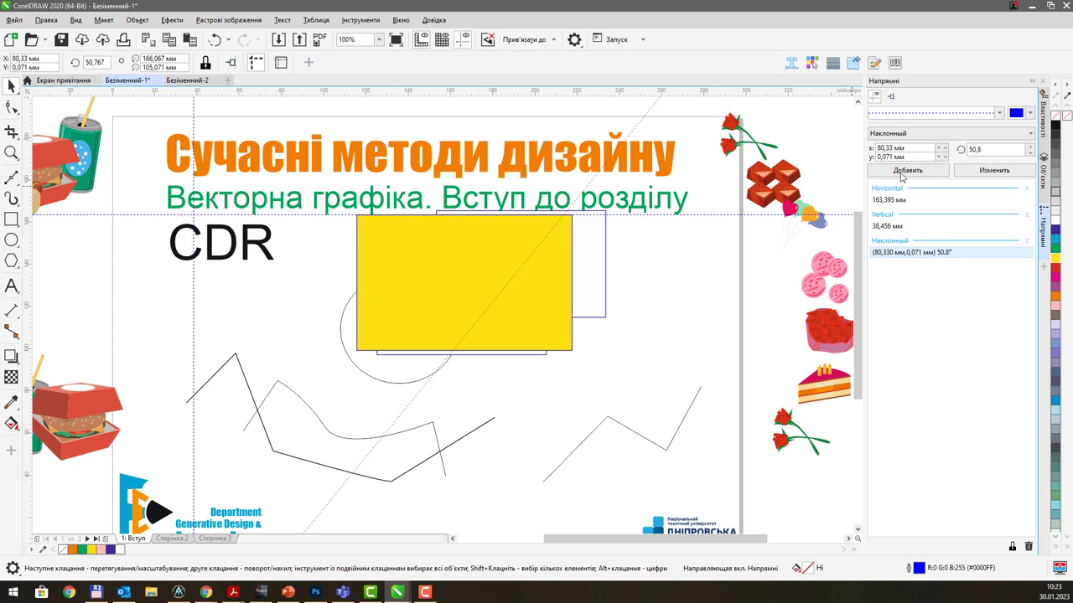
Add a new guideline from the slanted guideline's values, with X set to 50 mm and the angle set to 0
{"action": "left_click", "coordinate": [912, 148]}
{"action": "type", "text": "50"}
{"action": "key", "text": "Tab"}
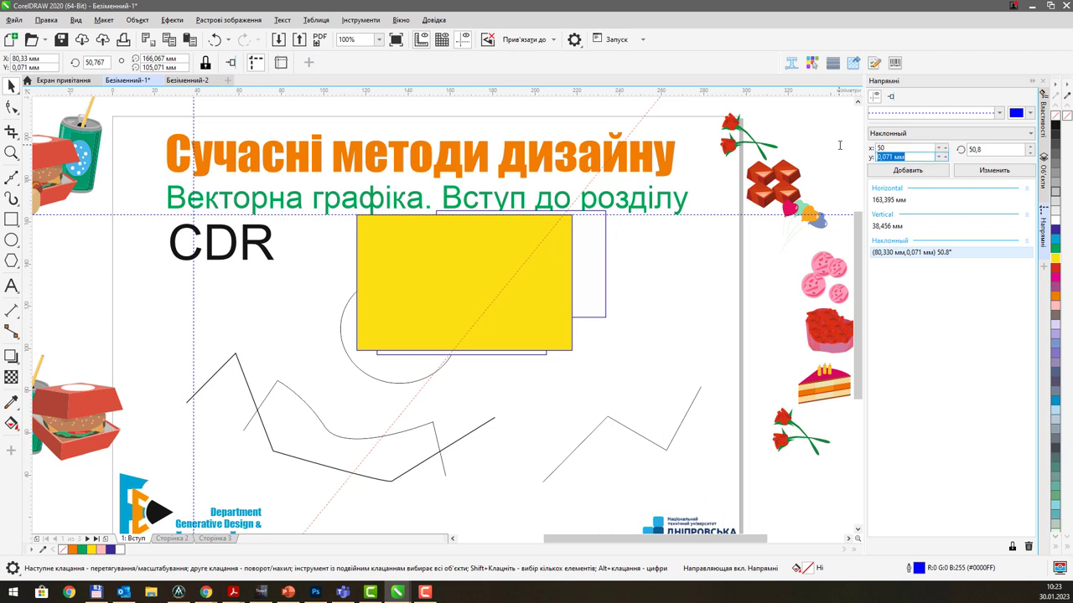
{"action": "key", "text": "Tab"}
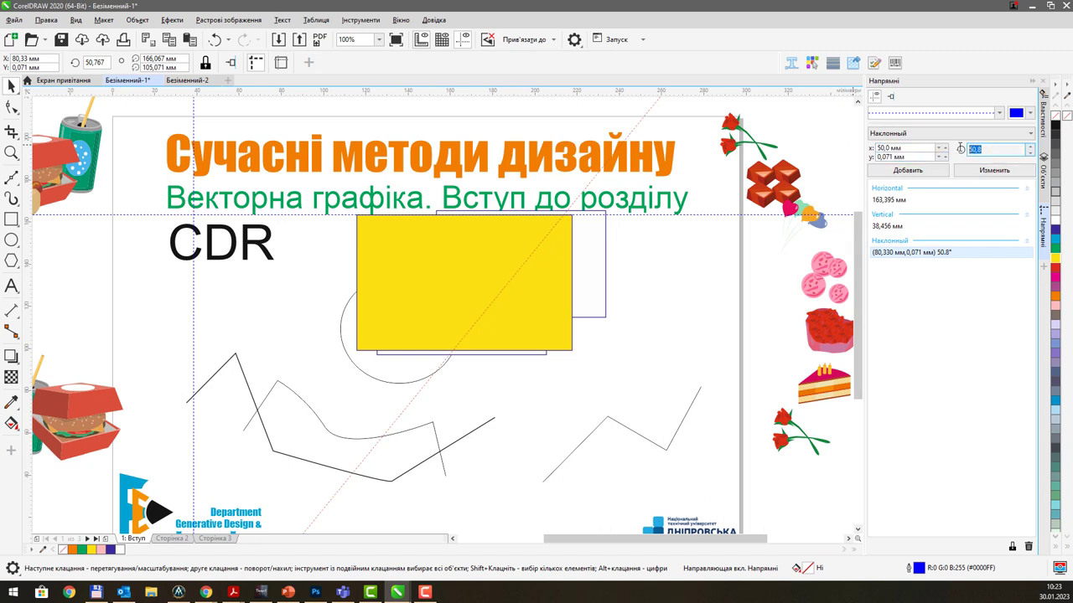
{"action": "type", "text": "0"}
{"action": "left_click", "coordinate": [903, 171]}
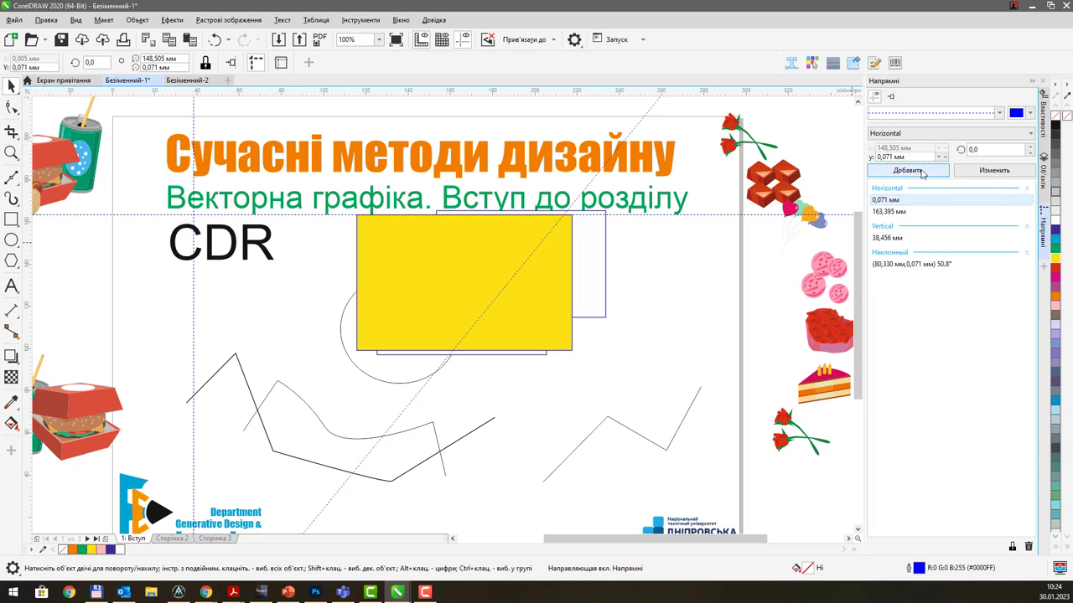
Add another horizontal guideline at Y 55 mm
{"action": "left_click_drag", "start_coordinate": [910, 157], "coordinate": [864, 161]}
{"action": "type", "text": "55"}
{"action": "left_click", "coordinate": [908, 171]}
{"action": "scroll", "coordinate": [539, 414], "scroll_direction": "down", "scroll_amount": 1}
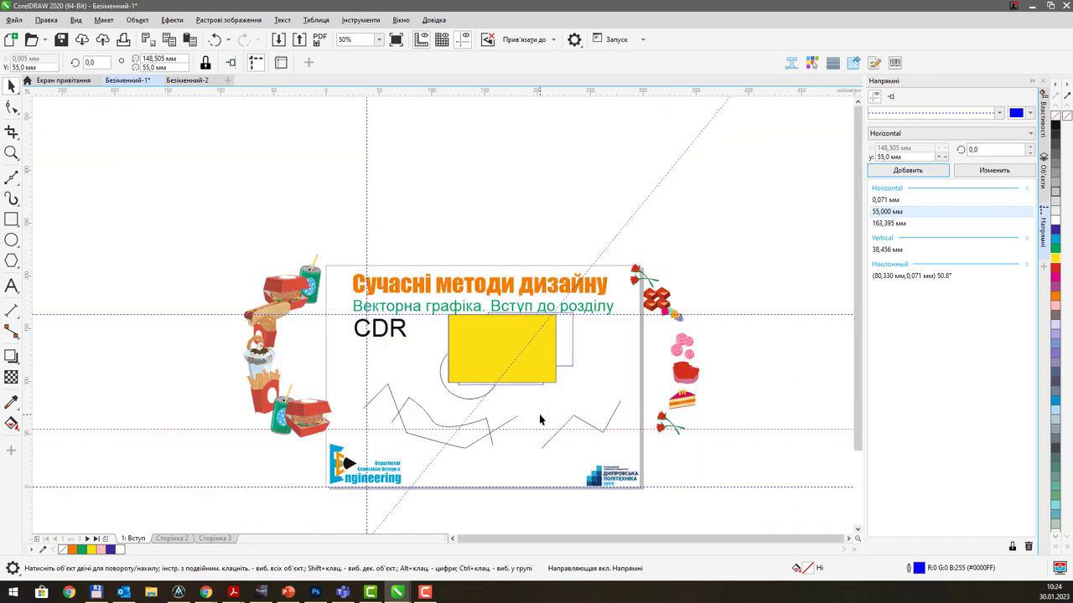
{"action": "left_click_drag", "start_coordinate": [584, 375], "coordinate": [525, 376]}
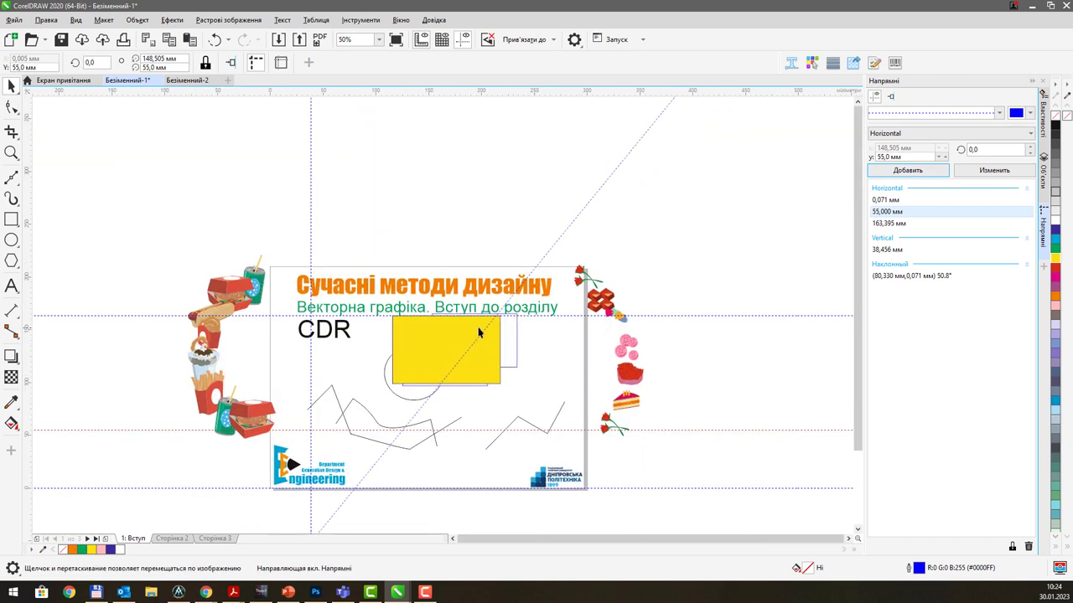
{"action": "scroll", "coordinate": [478, 331], "scroll_direction": "up", "scroll_amount": 1}
{"action": "left_click_drag", "start_coordinate": [447, 319], "coordinate": [503, 263]}
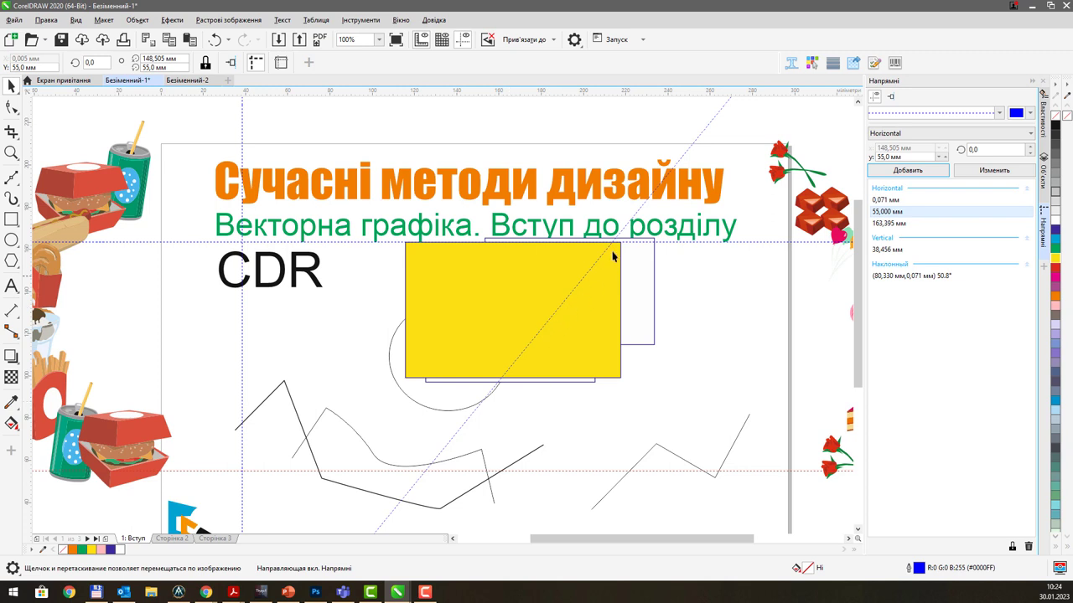
Delete the slanted guideline and the horizontal guidelines at 163,395 mm and 55 mm, and select the thin polyline nearest the page's right edge
{"action": "left_click", "coordinate": [704, 128]}
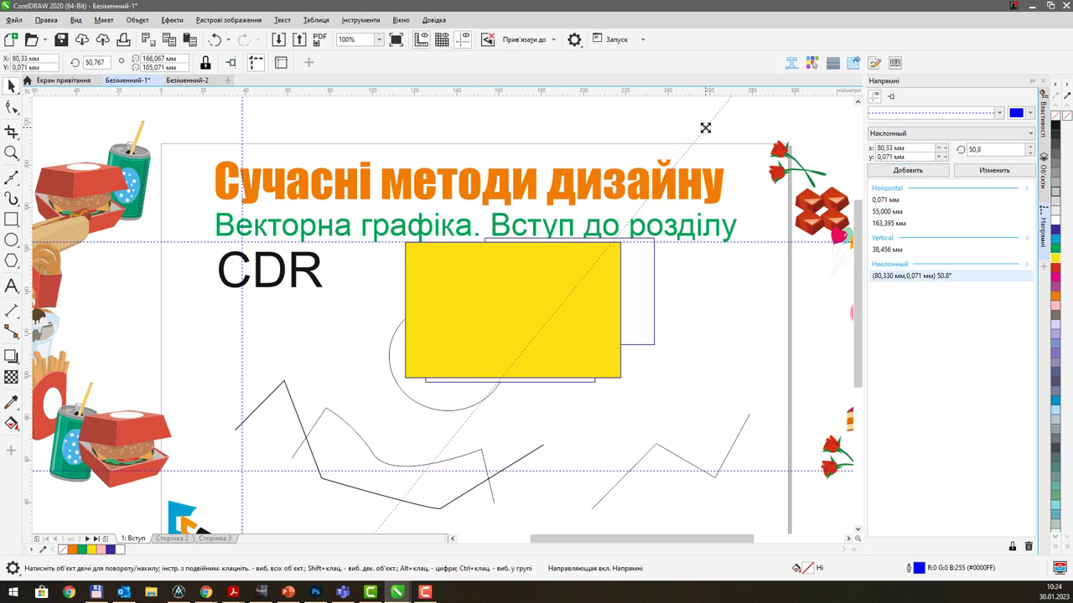
{"action": "key", "text": "Delete"}
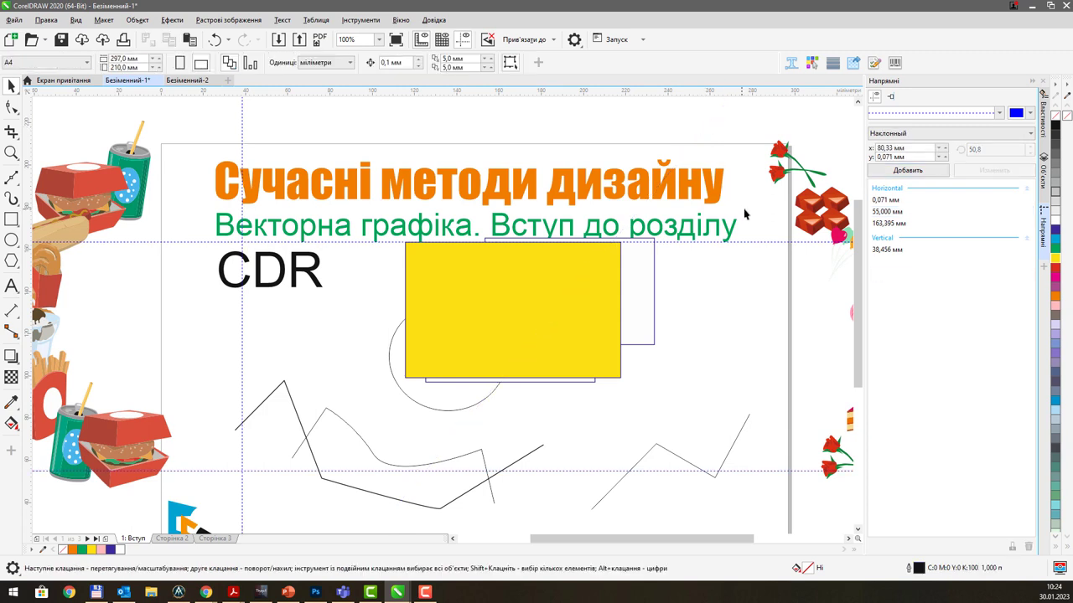
{"action": "left_click", "coordinate": [773, 242]}
{"action": "key", "text": "Delete"}
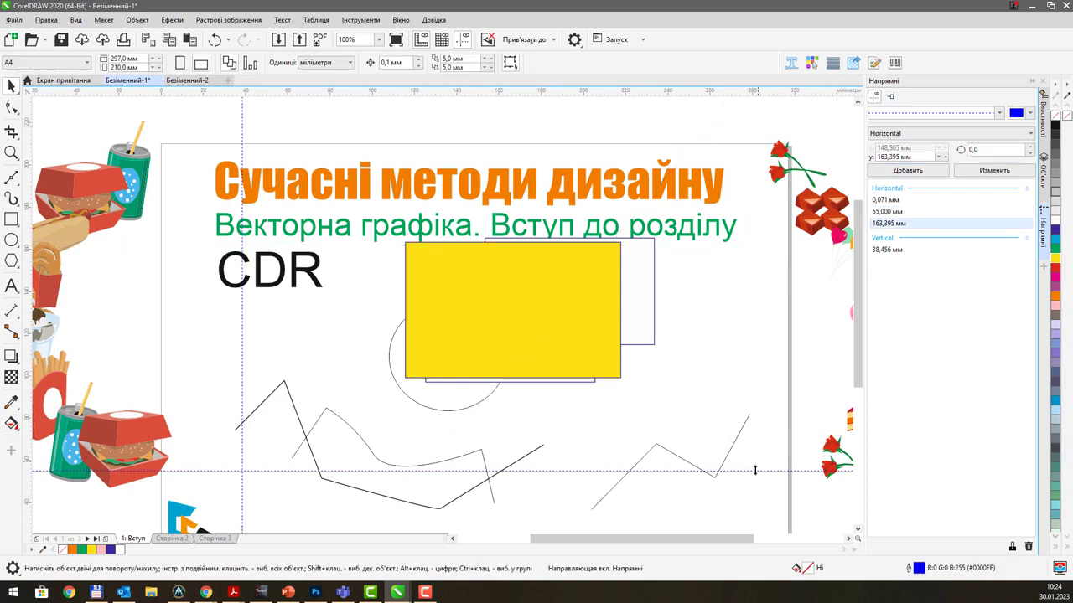
{"action": "left_click", "coordinate": [754, 470]}
{"action": "key", "text": "Delete"}
{"action": "left_click", "coordinate": [726, 453]}
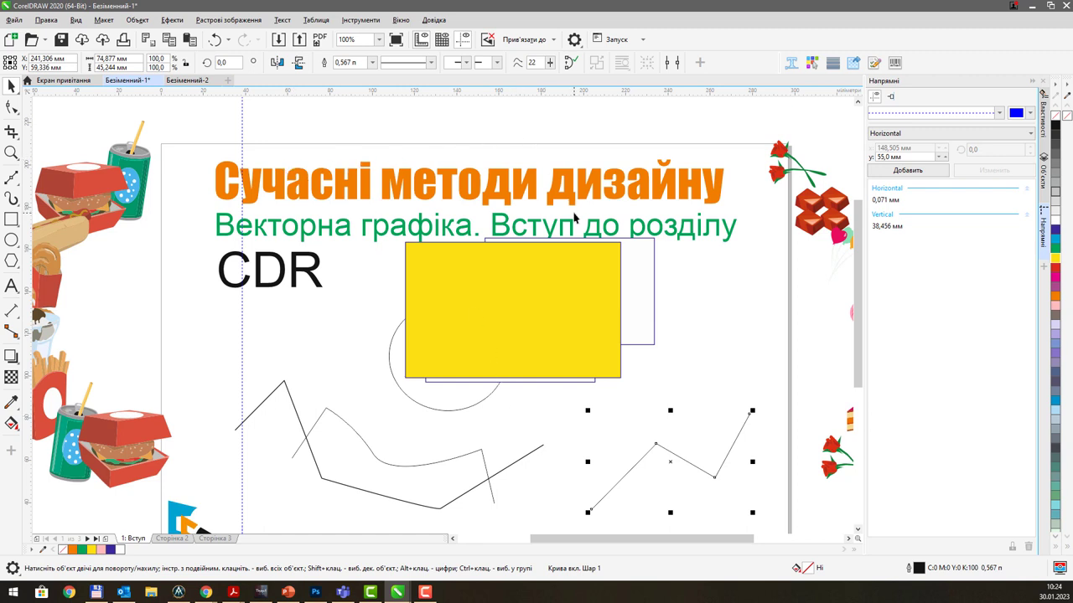
{"action": "scroll", "coordinate": [548, 192], "scroll_direction": "down", "scroll_amount": 1}
{"action": "left_click_drag", "start_coordinate": [564, 197], "coordinate": [556, 136]}
{"action": "scroll", "coordinate": [501, 211], "scroll_direction": "up", "scroll_amount": 1}
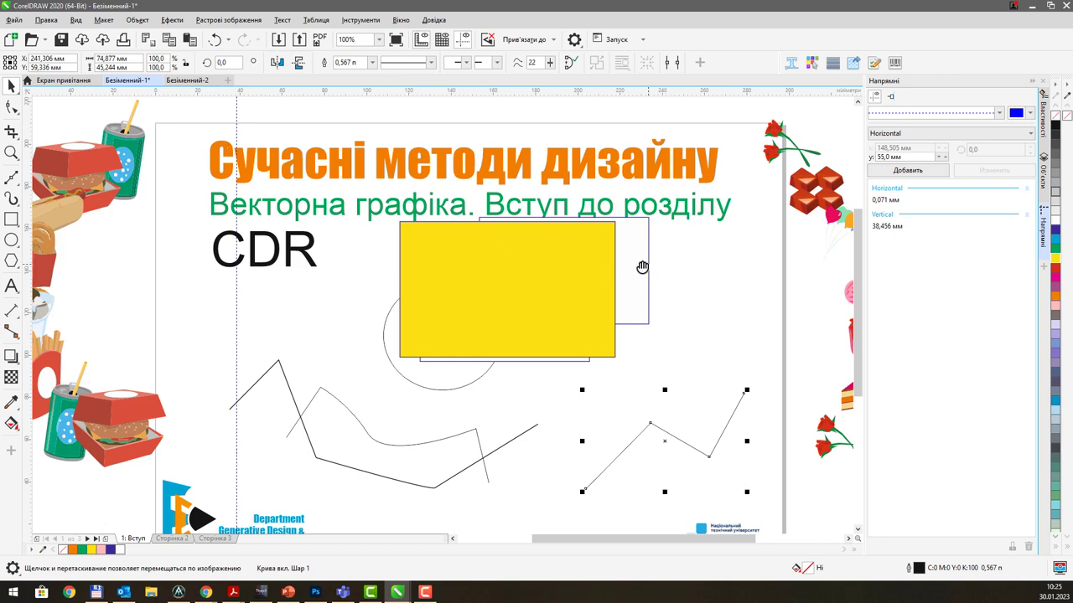
{"action": "left_click_drag", "start_coordinate": [637, 263], "coordinate": [545, 232]}
{"action": "left_click_drag", "start_coordinate": [573, 274], "coordinate": [599, 256]}
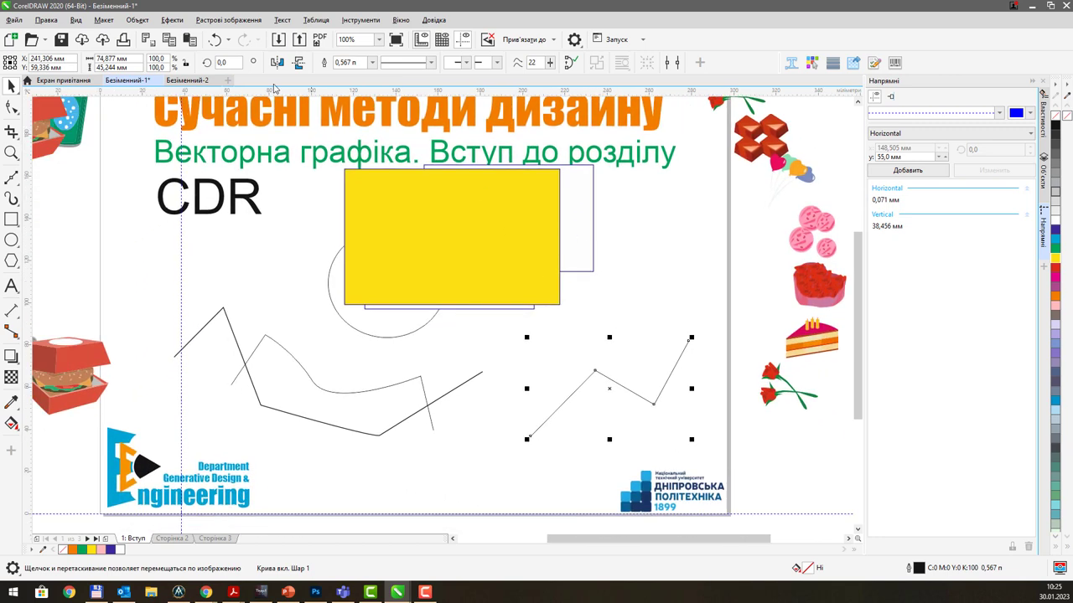
{"action": "left_click", "coordinate": [238, 24]}
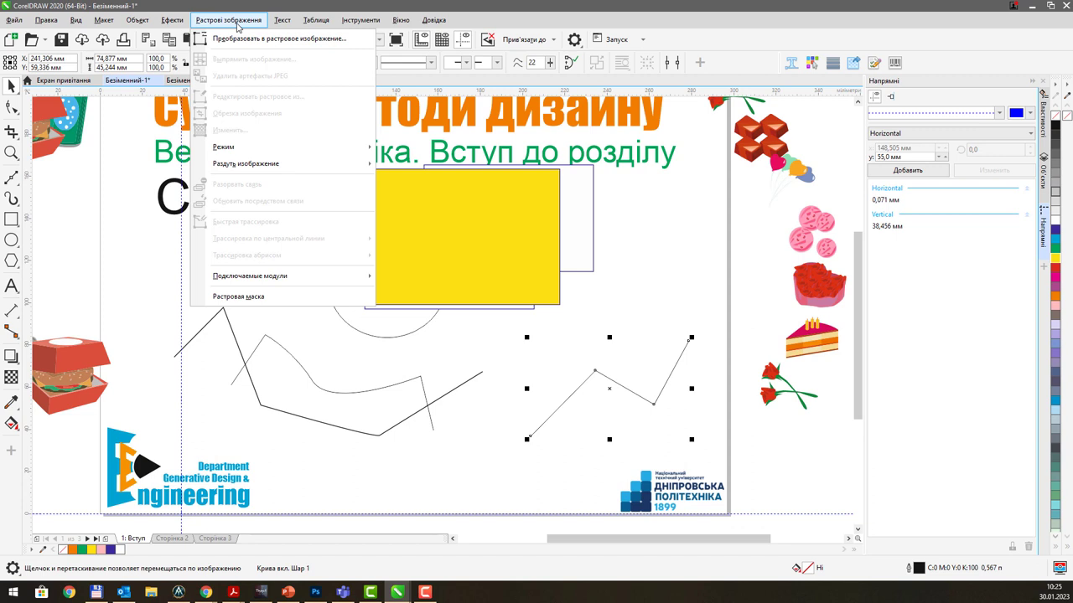
{"action": "left_click", "coordinate": [238, 25]}
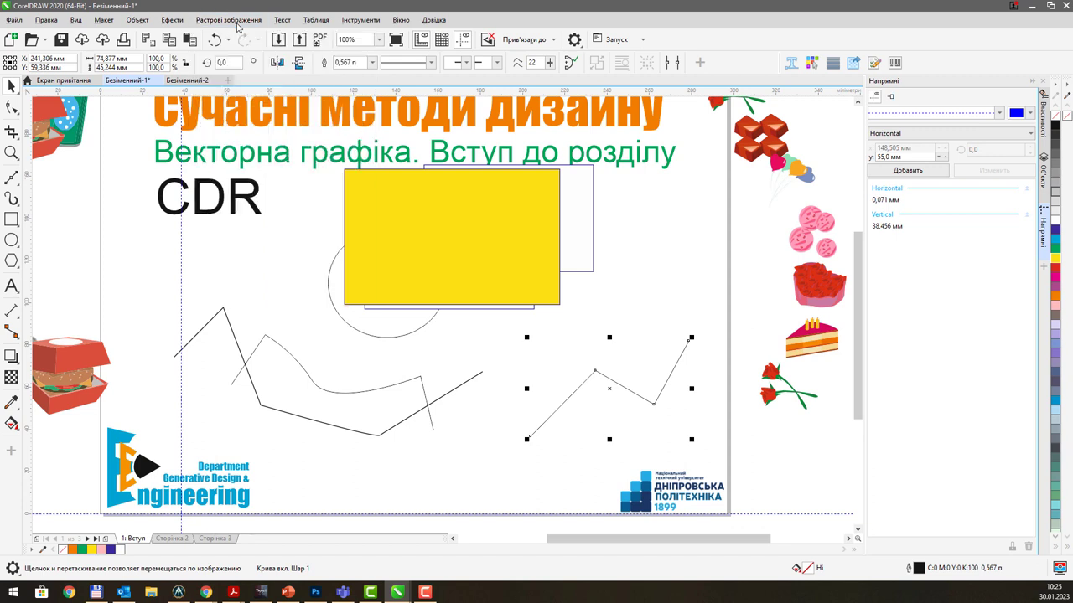
{"action": "left_click", "coordinate": [238, 25]}
{"action": "left_click", "coordinate": [238, 25]}
{"action": "left_click", "coordinate": [236, 24]}
{"action": "left_click", "coordinate": [238, 24]}
{"action": "key", "text": "Escape"}
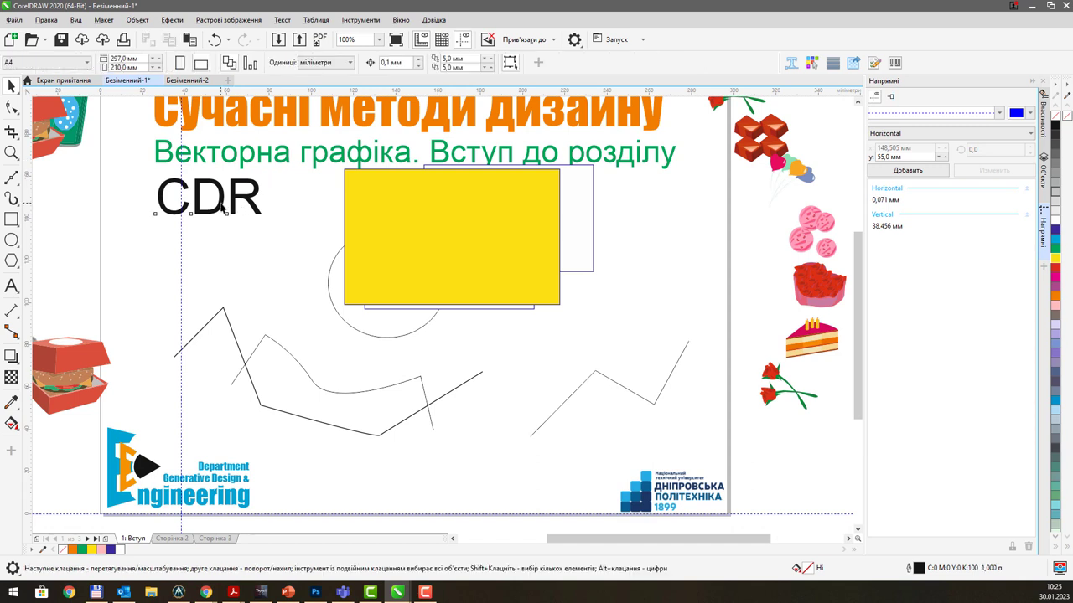
Scale the CDR text down to about 14.5 × 5.1 mm and place a duplicate of it directly beneath the original
{"action": "left_click", "coordinate": [222, 208]}
{"action": "left_click_drag", "start_coordinate": [270, 224], "coordinate": [243, 204]}
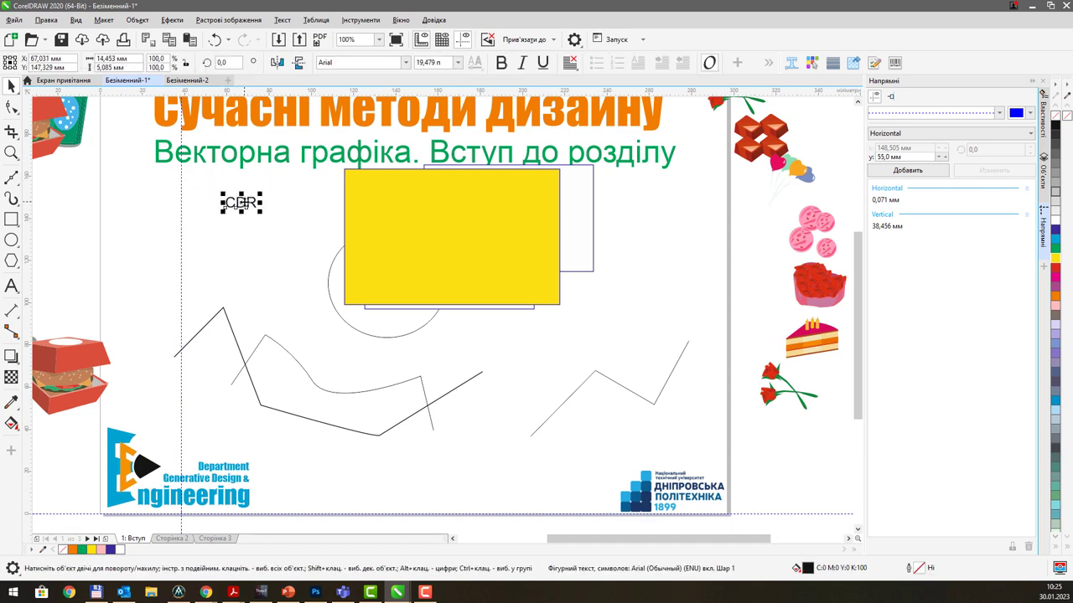
{"action": "scroll", "coordinate": [243, 204], "scroll_direction": "up", "scroll_amount": 2}
{"action": "key", "text": "ctrl+d"}
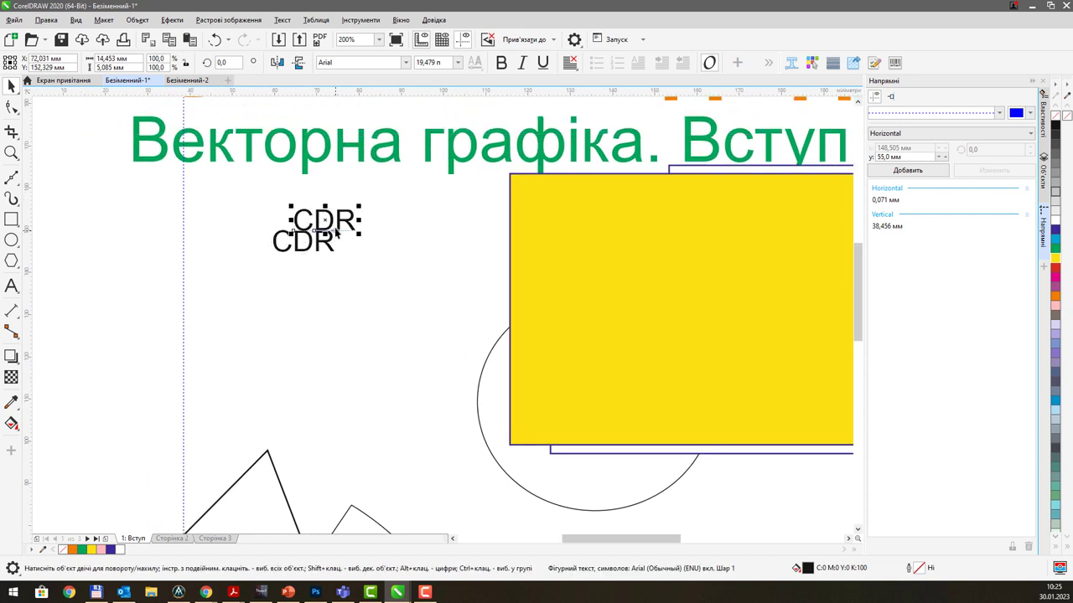
{"action": "left_click_drag", "start_coordinate": [333, 216], "coordinate": [320, 269]}
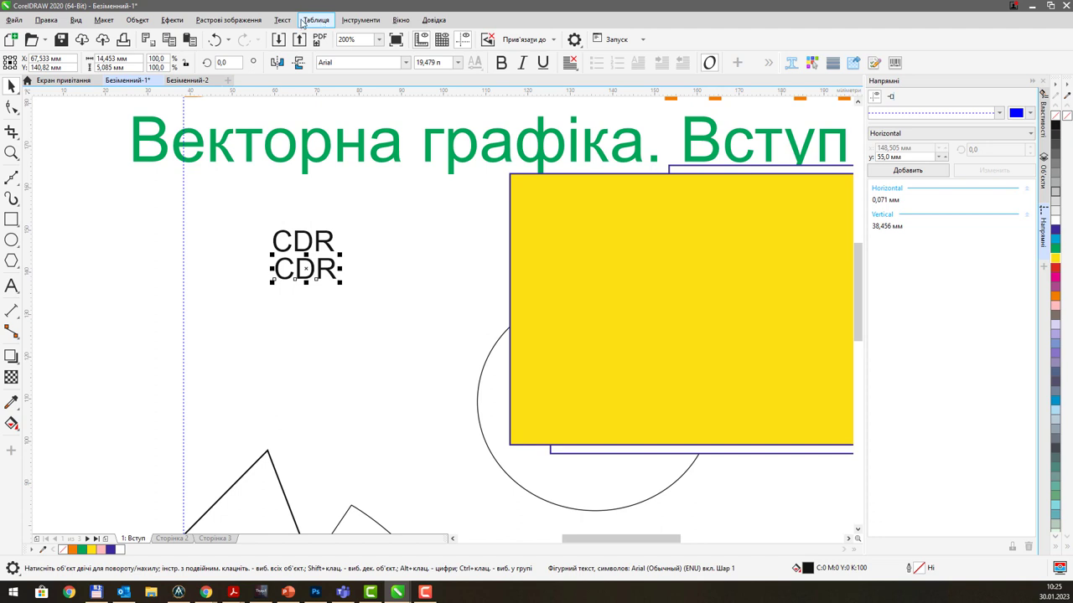
Convert the lower CDR copy to a CMYK (32-bit) bitmap at 72 dpi with anti-aliasing and a transparent background
{"action": "left_click", "coordinate": [228, 19]}
{"action": "left_click", "coordinate": [277, 38]}
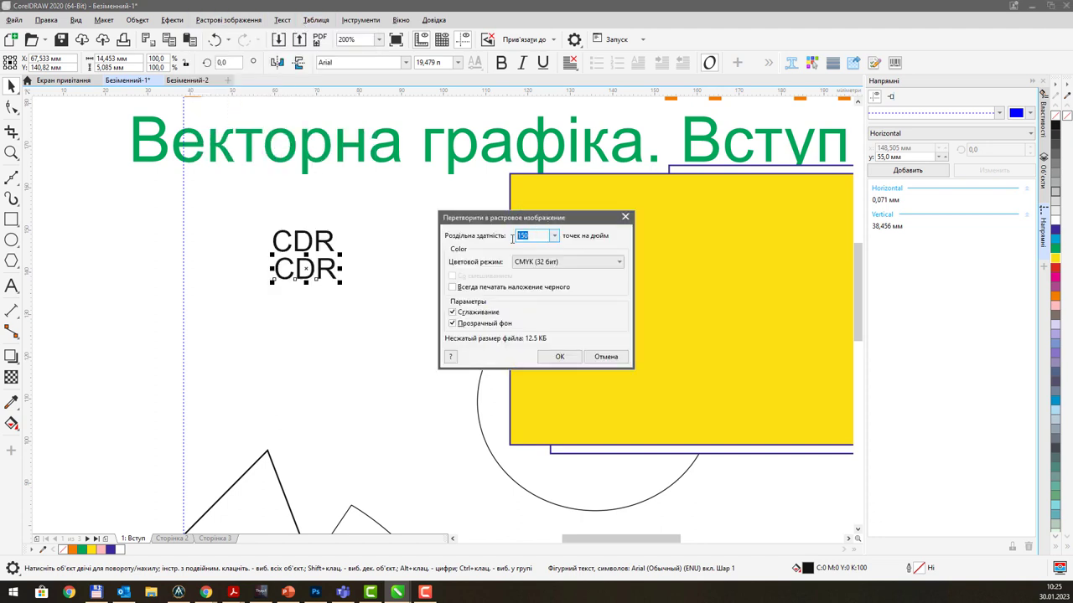
{"action": "type", "text": "72"}
{"action": "left_click", "coordinate": [559, 356]}
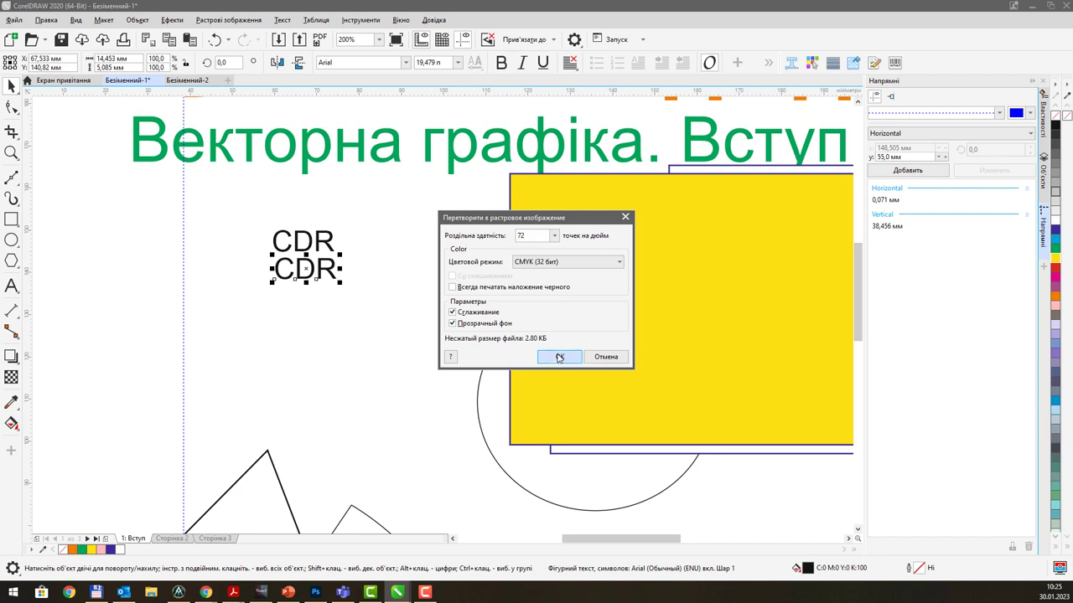
{"action": "left_click", "coordinate": [399, 278]}
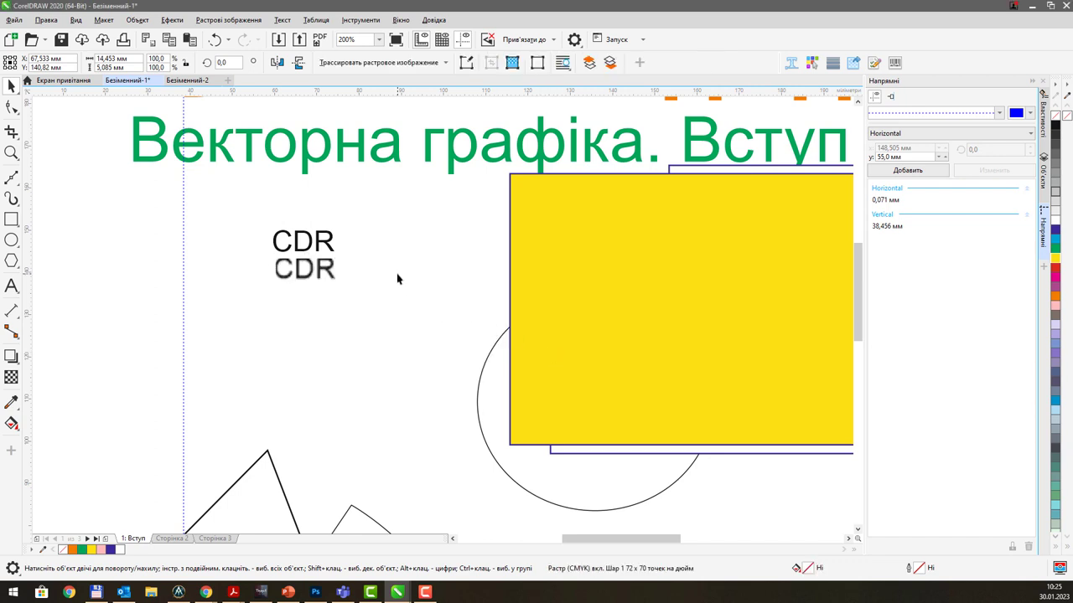
Compare the rasterized CDR copy with the vector original at close range and review the bitmap commands and effects offered for it
{"action": "left_click", "coordinate": [321, 266]}
{"action": "scroll", "coordinate": [285, 249], "scroll_direction": "up", "scroll_amount": 1}
{"action": "scroll", "coordinate": [286, 249], "scroll_direction": "up", "scroll_amount": 2}
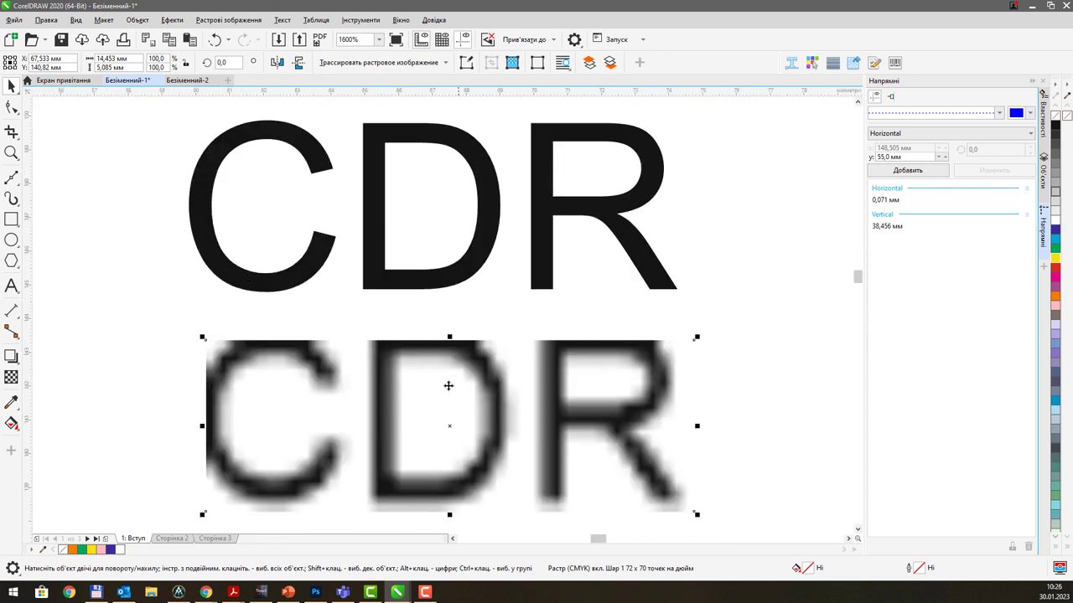
{"action": "left_click", "coordinate": [254, 23]}
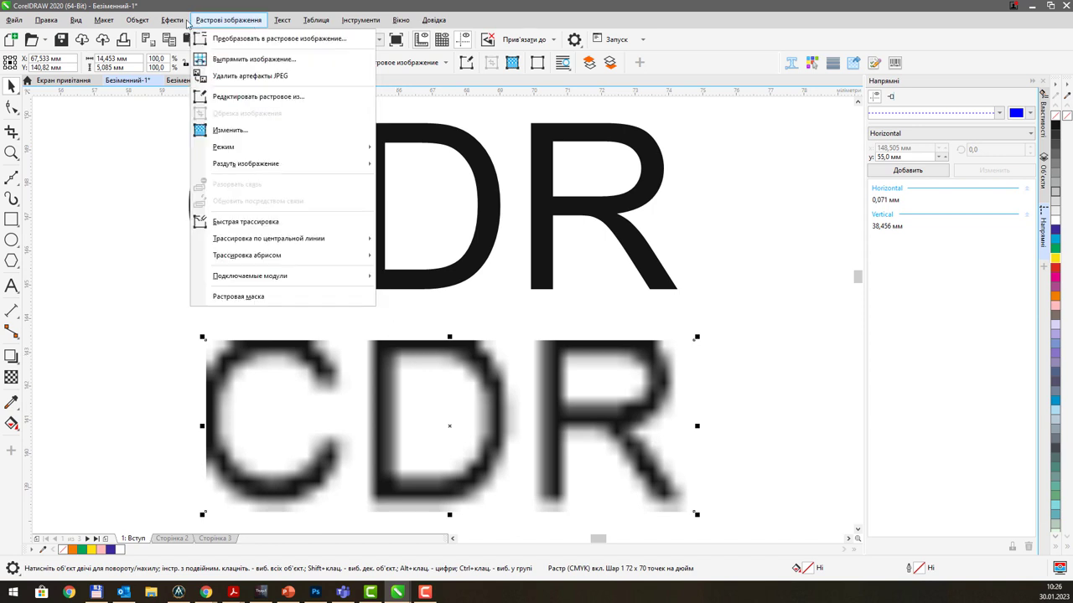
{"action": "mouse_move", "coordinate": [175, 24]}
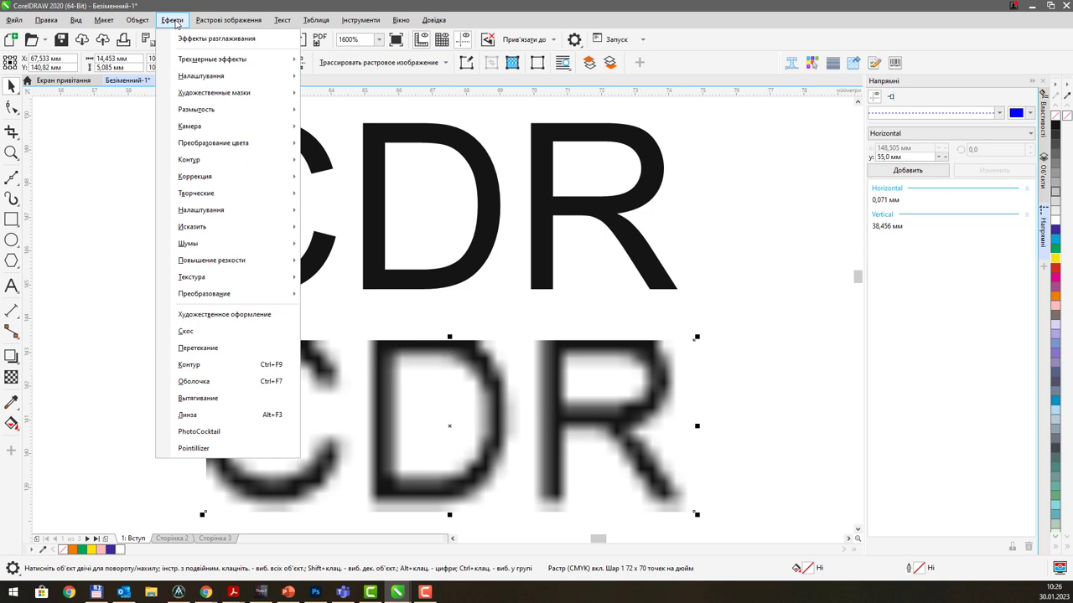
{"action": "left_click", "coordinate": [175, 23]}
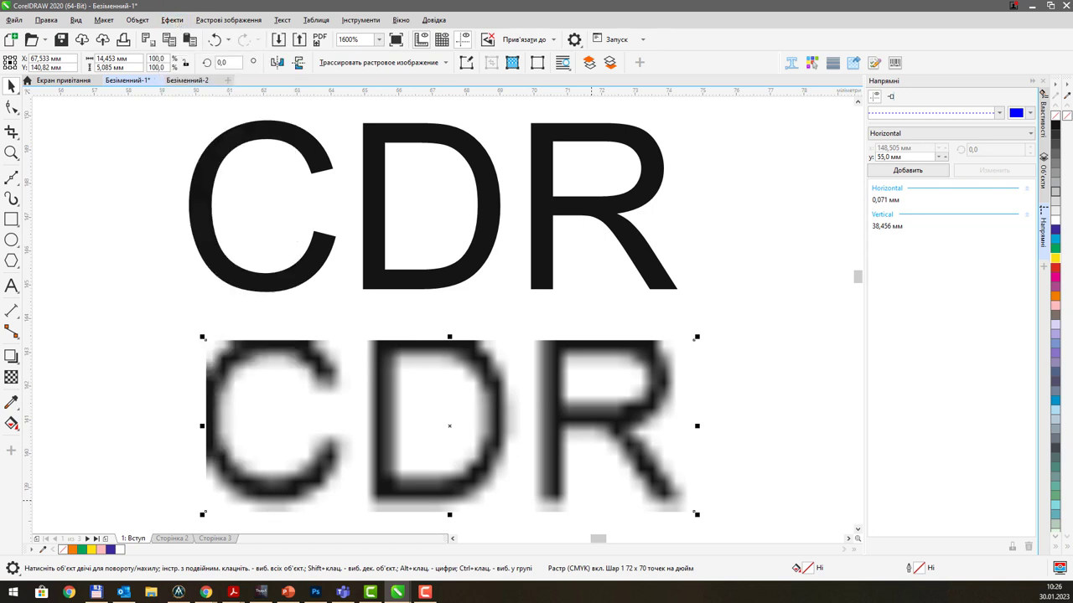
Try to bring an image over from Photoshop onto the page, and delete the pasted orange Дніпро lettering
{"action": "key", "text": "alt+Tab"}
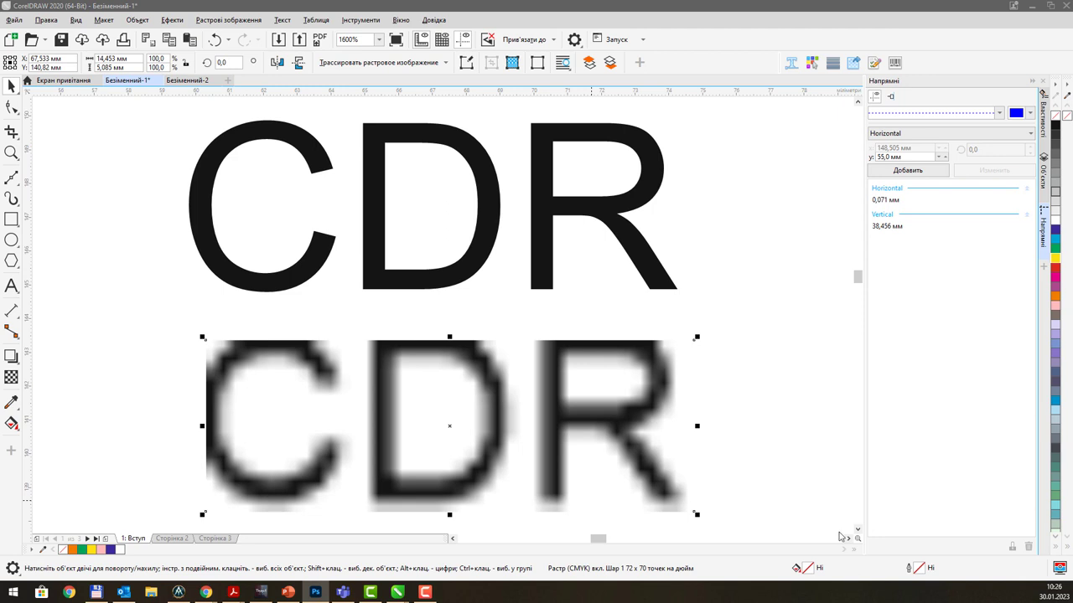
{"action": "left_click", "coordinate": [709, 240]}
{"action": "scroll", "coordinate": [709, 240], "scroll_direction": "down", "scroll_amount": 3}
{"action": "left_click_drag", "start_coordinate": [737, 252], "coordinate": [483, 278]}
{"action": "scroll", "coordinate": [478, 278], "scroll_direction": "down", "scroll_amount": 2}
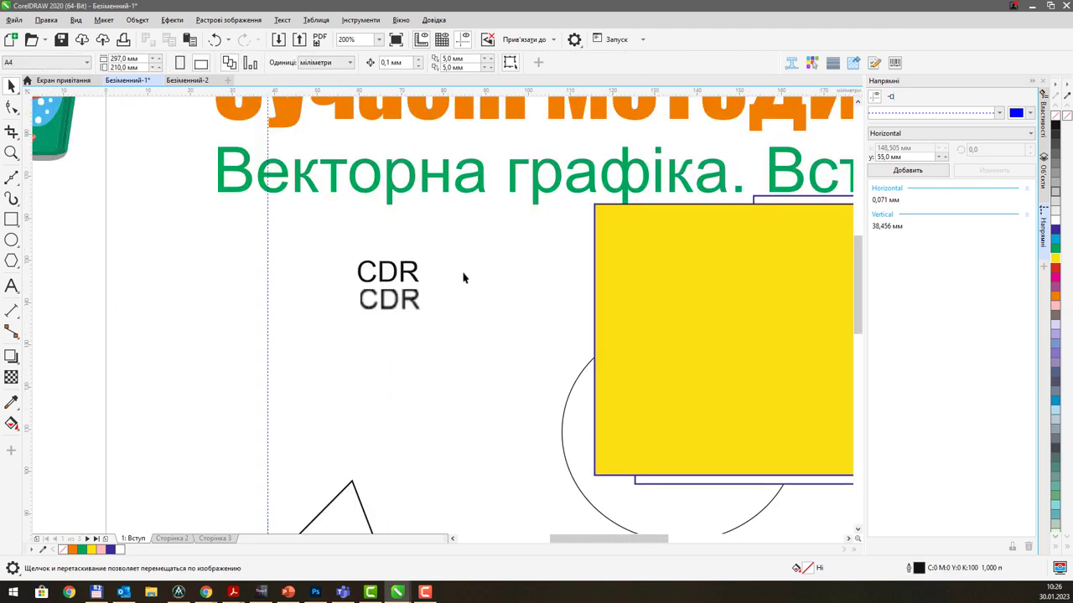
{"action": "key", "text": "space"}
{"action": "scroll", "coordinate": [491, 287], "scroll_direction": "down", "scroll_amount": 3}
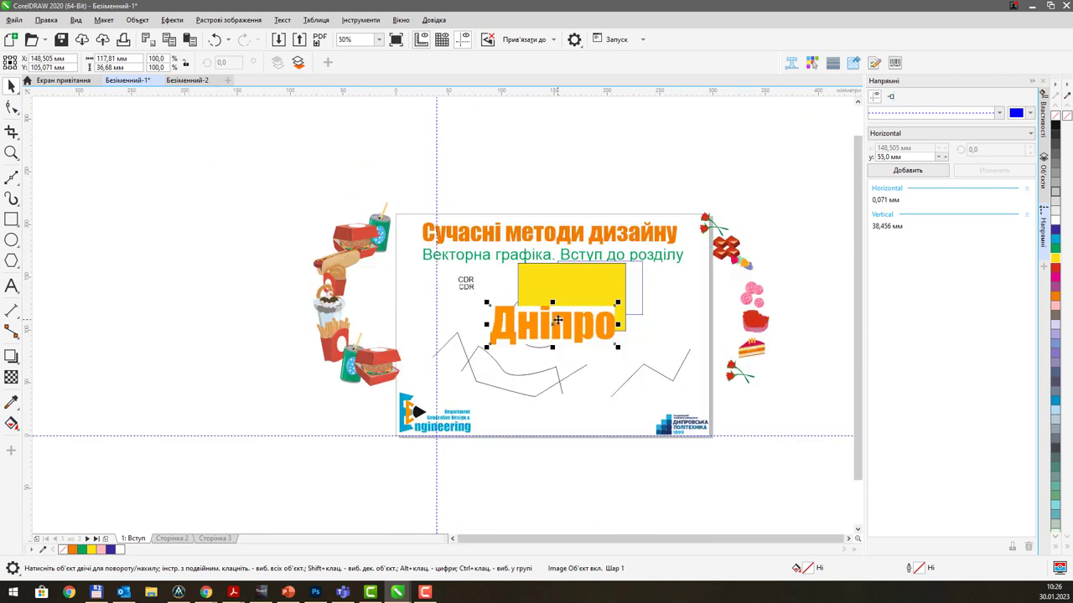
{"action": "key", "text": "Delete"}
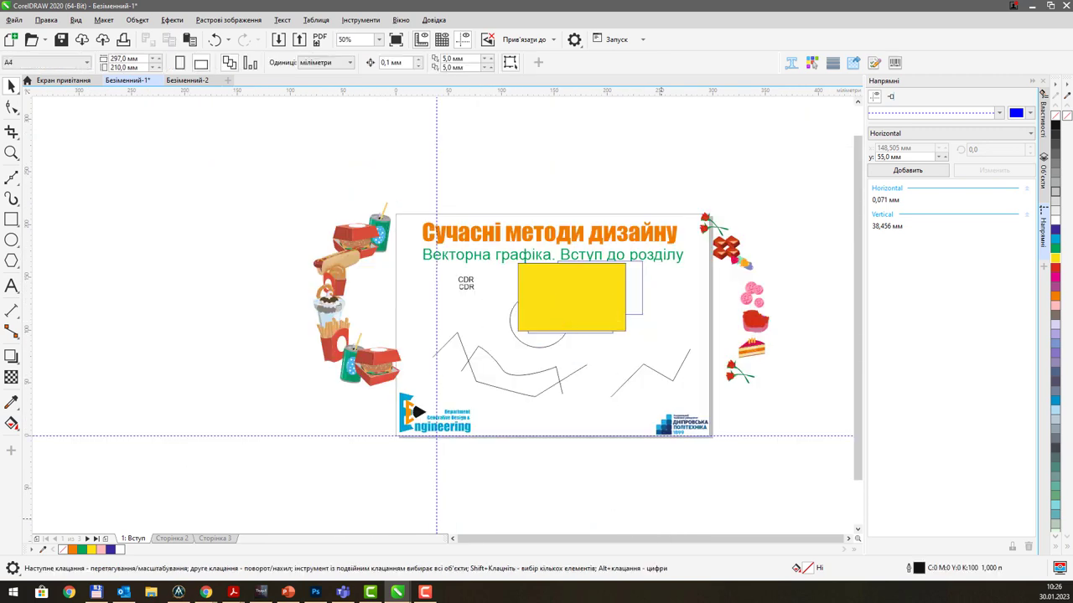
Try again to paste the image from Photoshop onto the page, and undo the paste
{"action": "key", "text": "alt+Tab"}
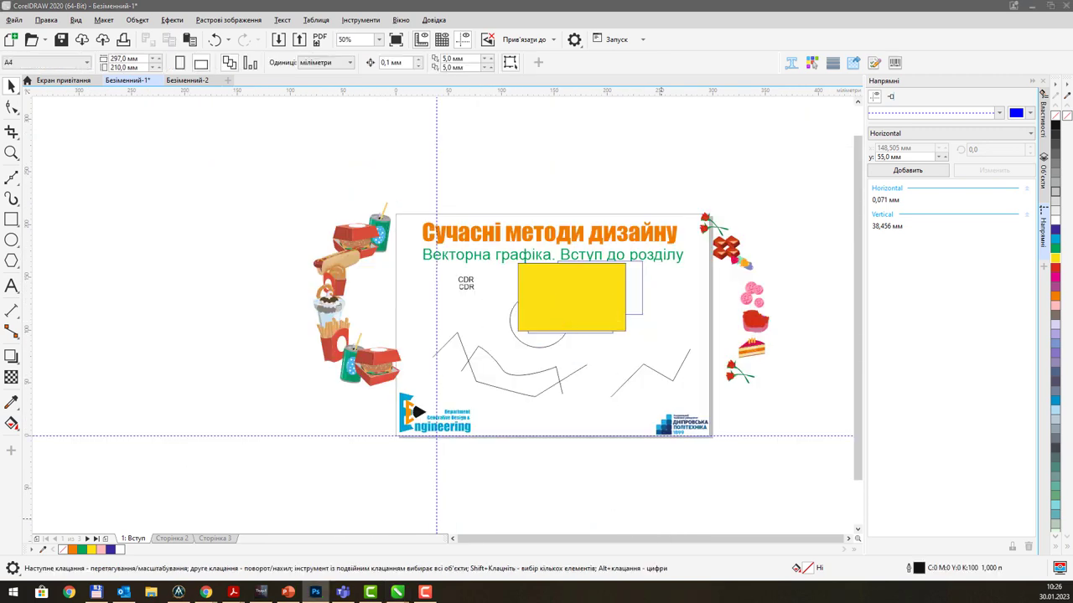
{"action": "key", "text": "alt+Tab"}
{"action": "key", "text": "ctrl+v"}
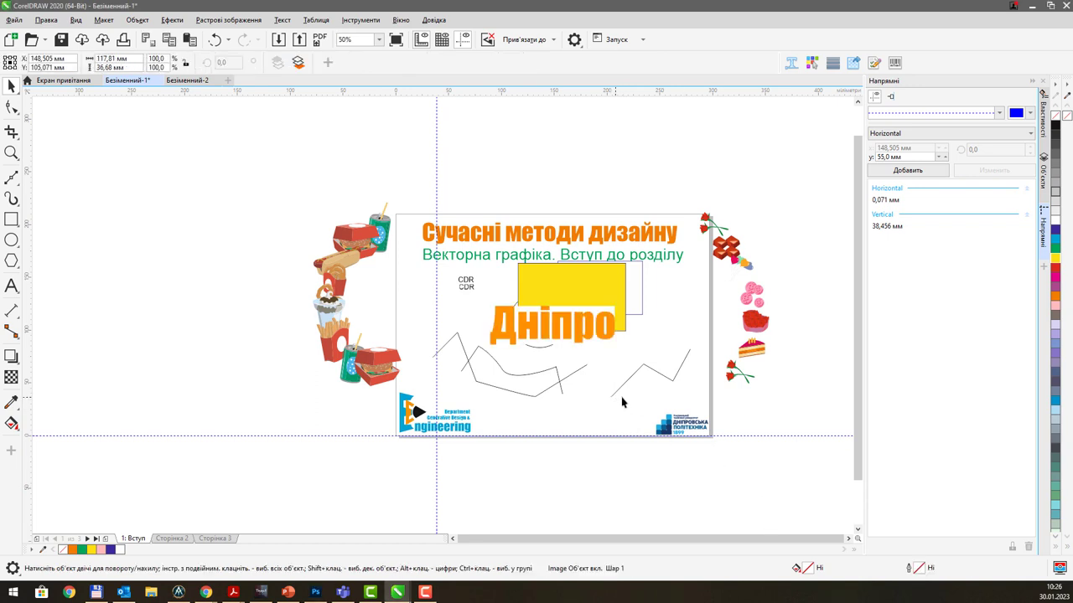
{"action": "key", "text": "ctrl+z"}
Paste the photo of the columned building from Photoshop and scale it to 78.2%, about 282 × 188 mm
{"action": "key", "text": "alt+Tab"}
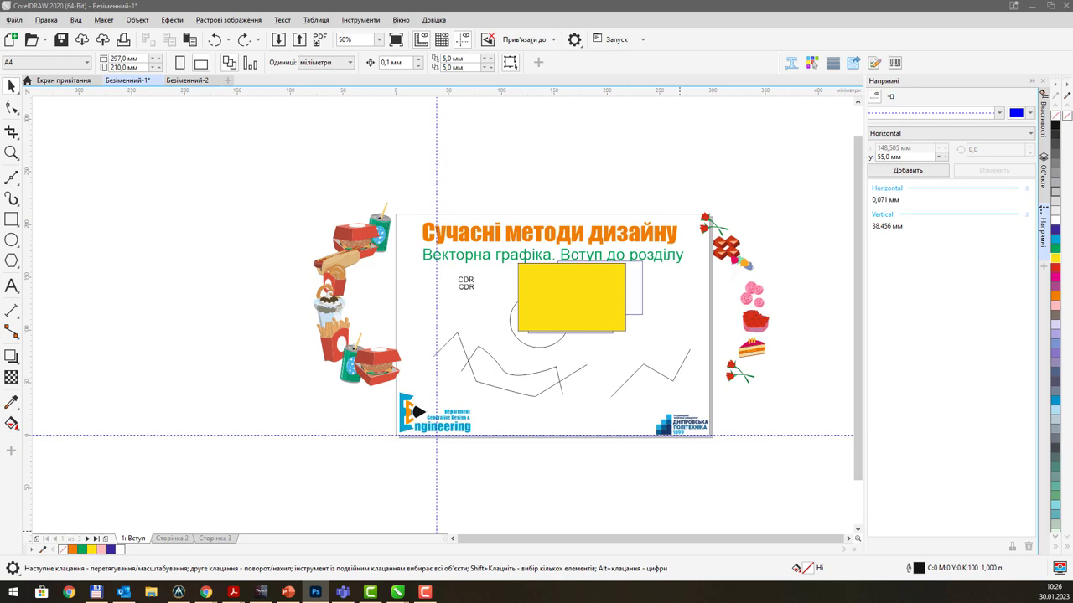
{"action": "left_click", "coordinate": [638, 493]}
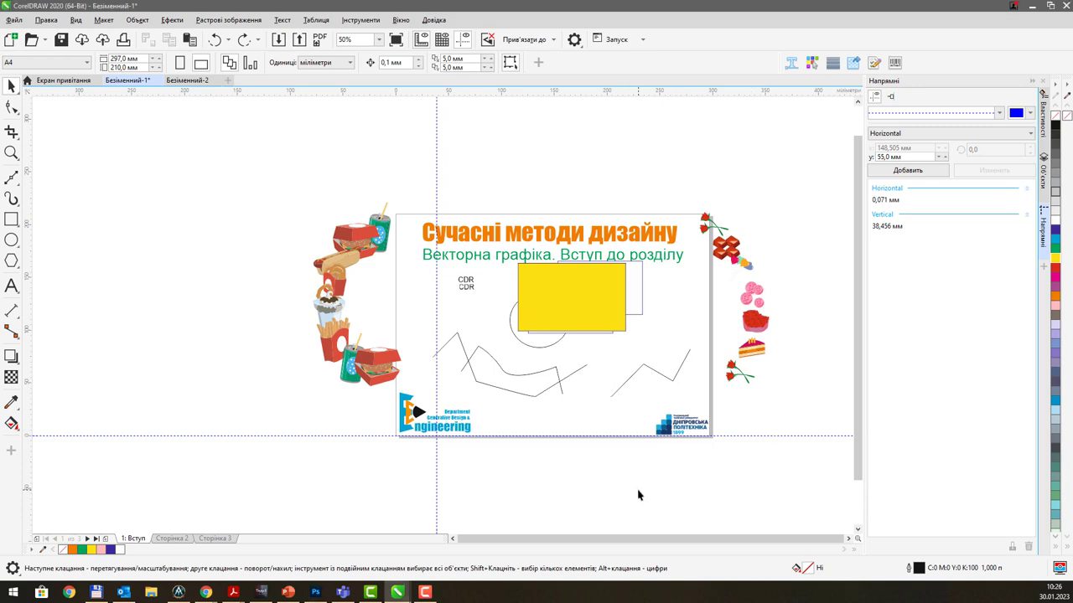
{"action": "key", "text": "ctrl+v"}
{"action": "left_click_drag", "start_coordinate": [742, 450], "coordinate": [515, 406]}
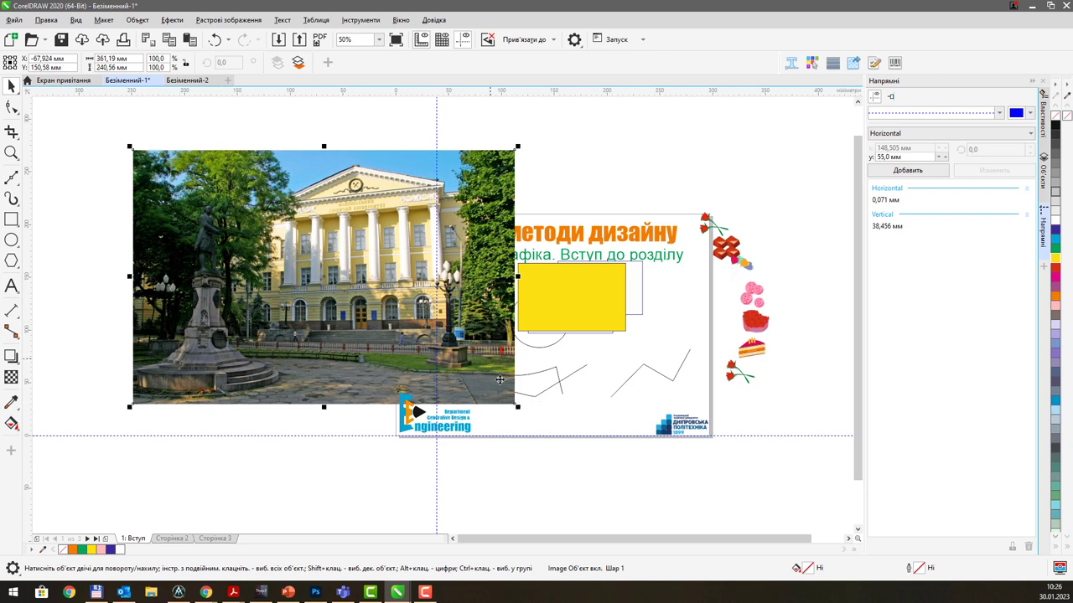
{"action": "left_click_drag", "start_coordinate": [515, 405], "coordinate": [434, 351]}
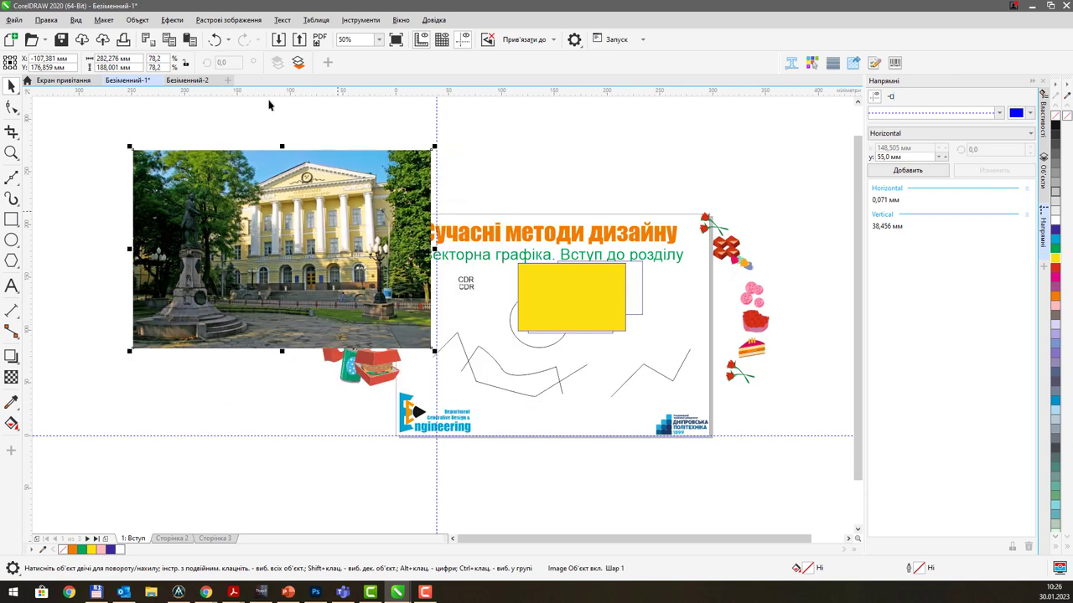
Look over the effect categories for the building photo and move it farther left, clear of the page
{"action": "left_click", "coordinate": [248, 22]}
{"action": "mouse_move", "coordinate": [172, 20]}
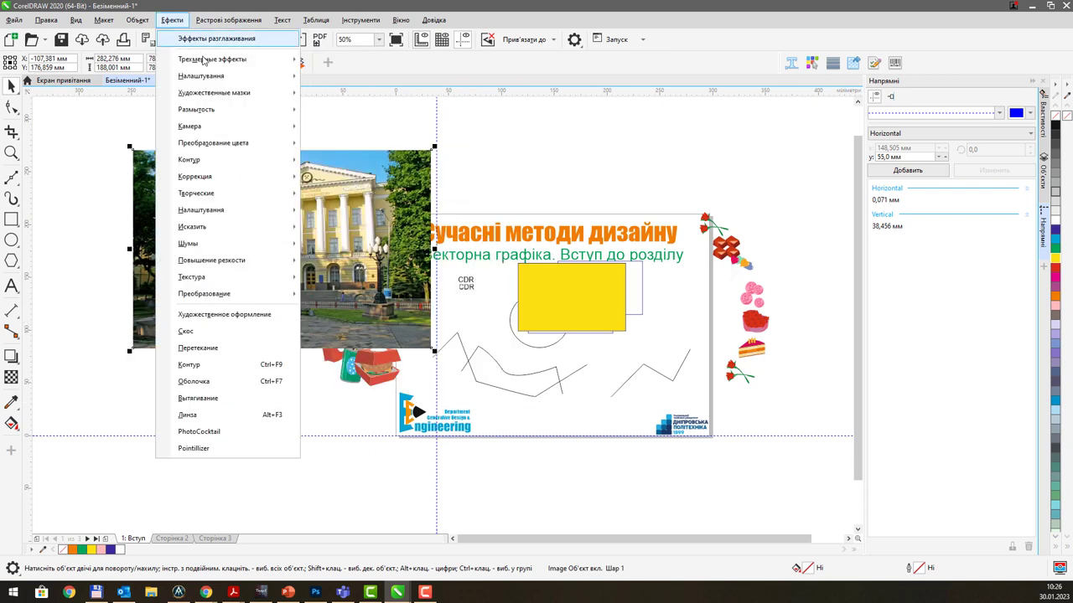
{"action": "mouse_move", "coordinate": [205, 63]}
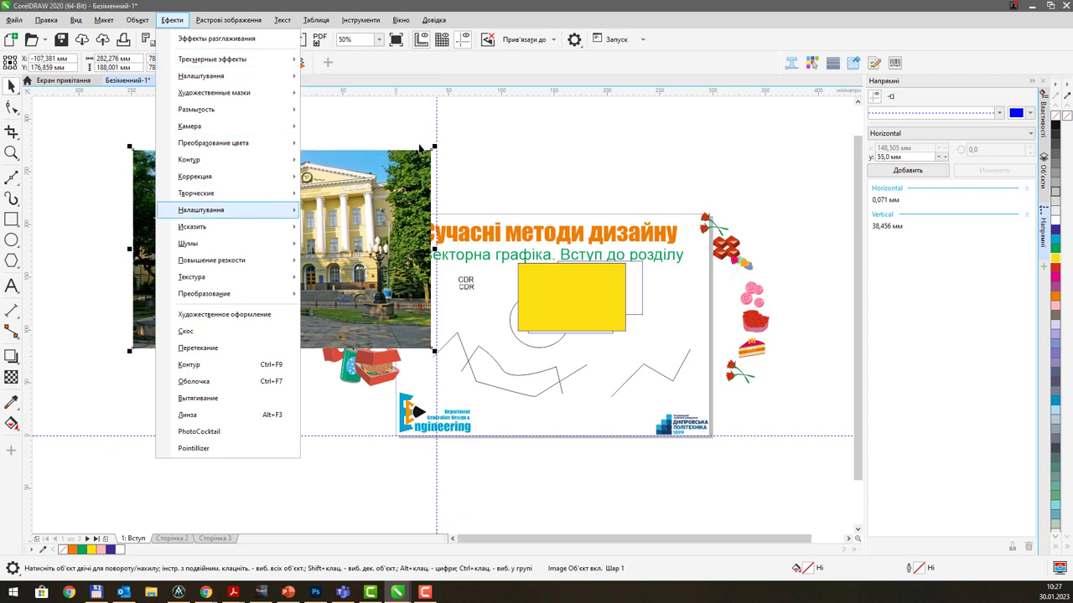
{"action": "key", "text": "Escape"}
{"action": "key", "text": "Escape"}
{"action": "left_click_drag", "start_coordinate": [362, 174], "coordinate": [291, 203]}
Check which adjustment, contour and distortion effects are available for the pasted building photo
{"action": "left_click", "coordinate": [245, 22]}
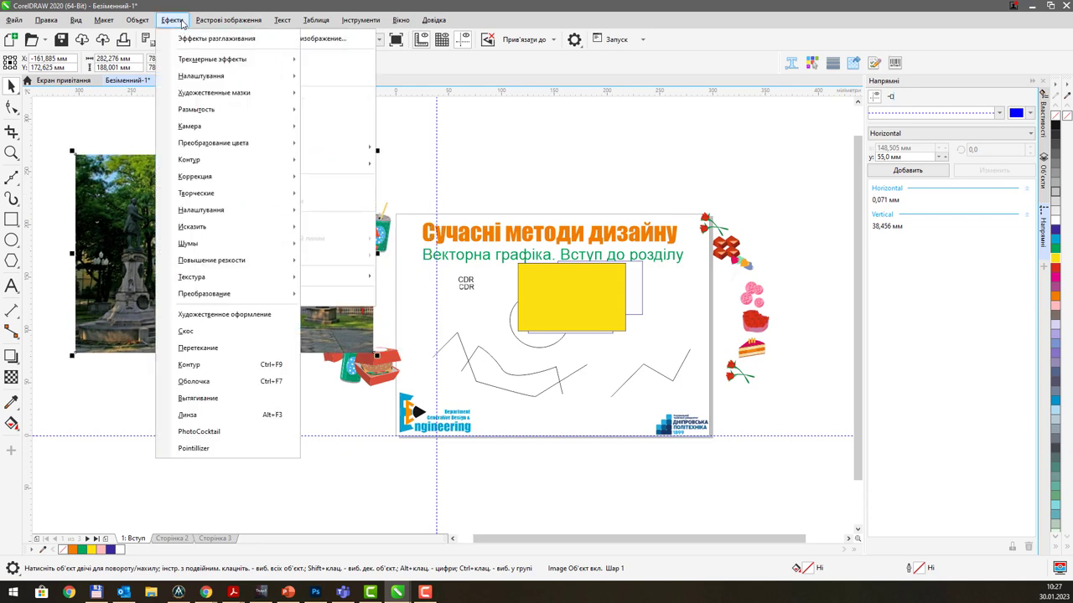
{"action": "mouse_move", "coordinate": [180, 61]}
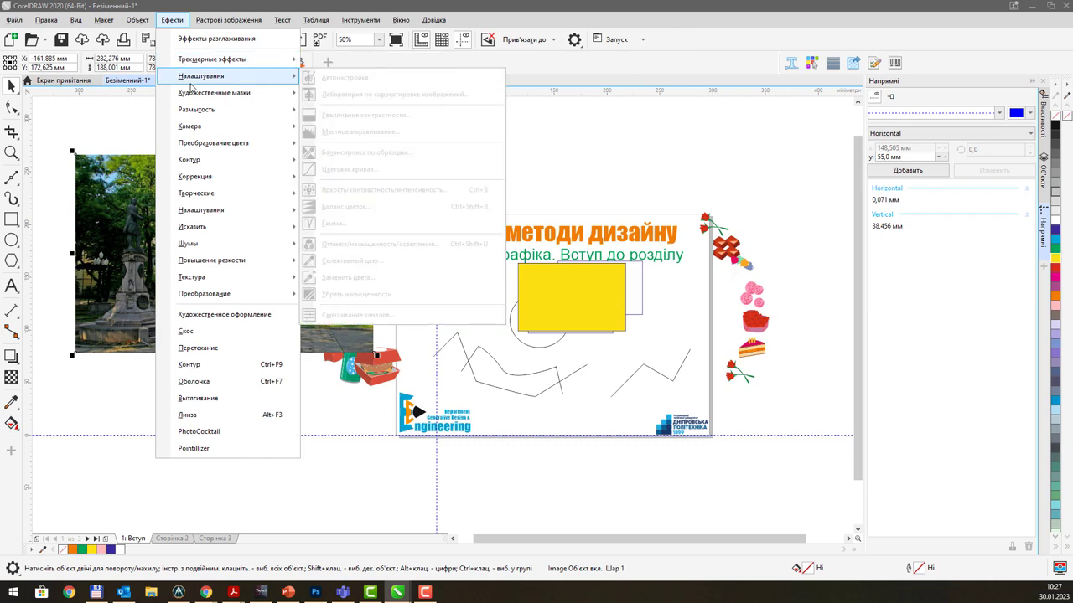
{"action": "key", "text": "Escape"}
{"action": "key", "text": "Escape"}
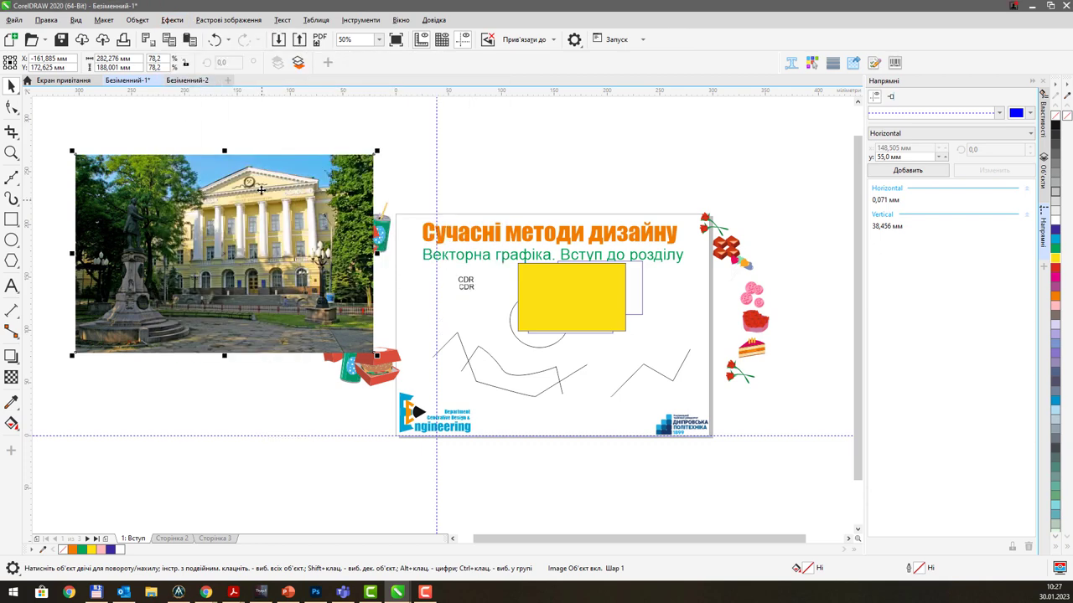
{"action": "left_click", "coordinate": [256, 22]}
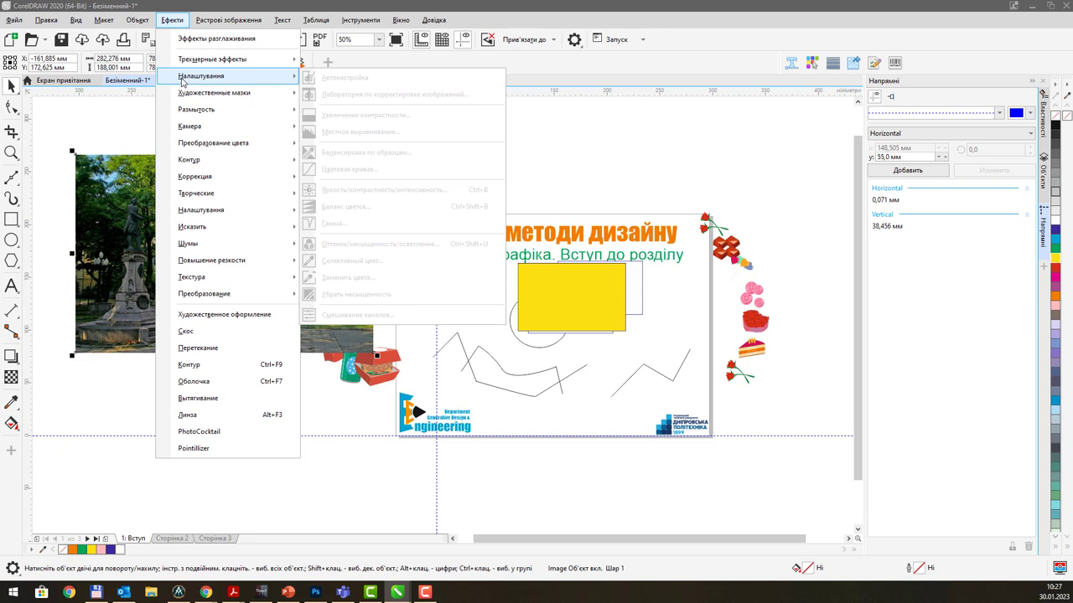
{"action": "mouse_move", "coordinate": [198, 158]}
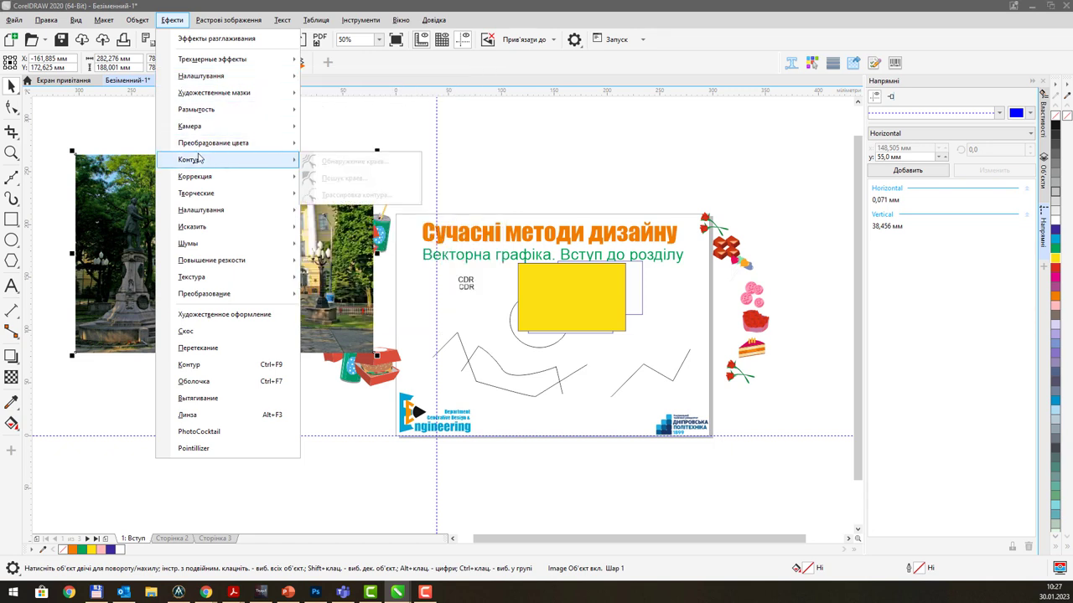
{"action": "mouse_move", "coordinate": [209, 238]}
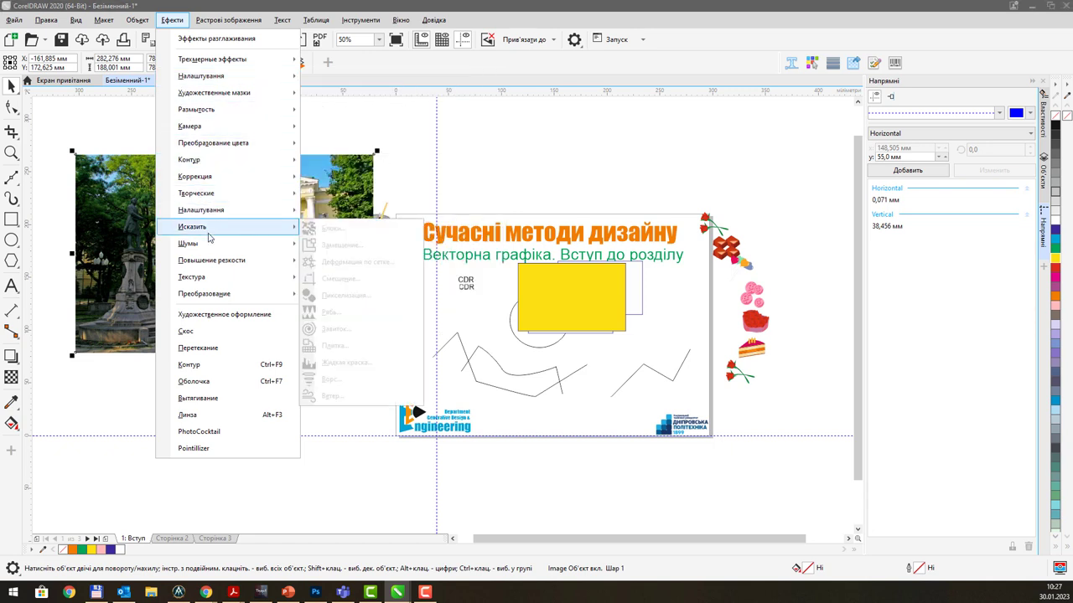
{"action": "key", "text": "Escape"}
Select the orange page title text and examine the bitmap commands and the adjustment, contour and correction effects offered for it
{"action": "left_click", "coordinate": [468, 240]}
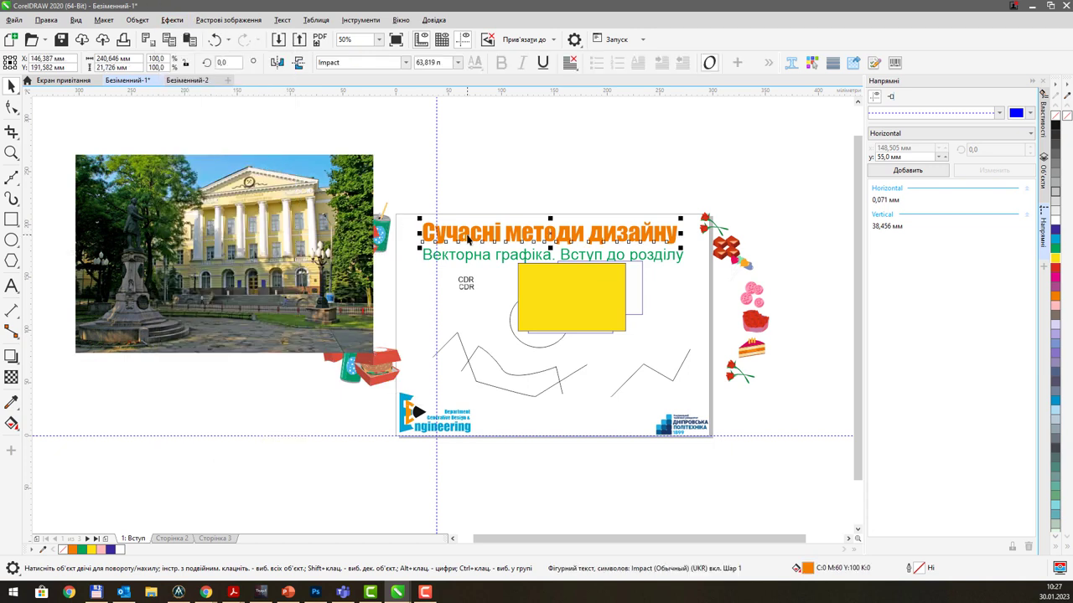
{"action": "left_click", "coordinate": [212, 20]}
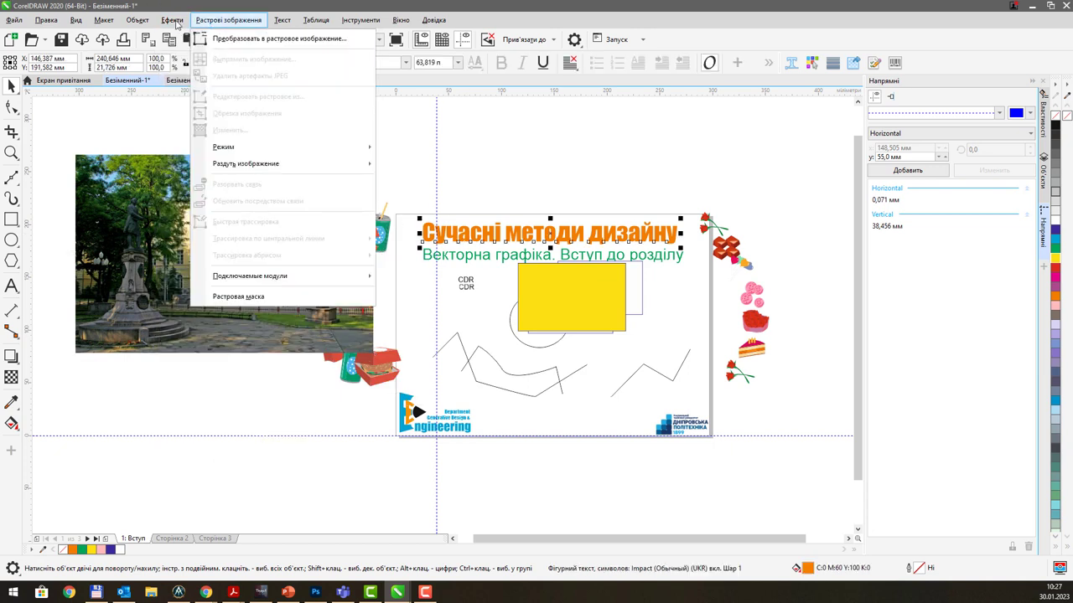
{"action": "left_click", "coordinate": [177, 23]}
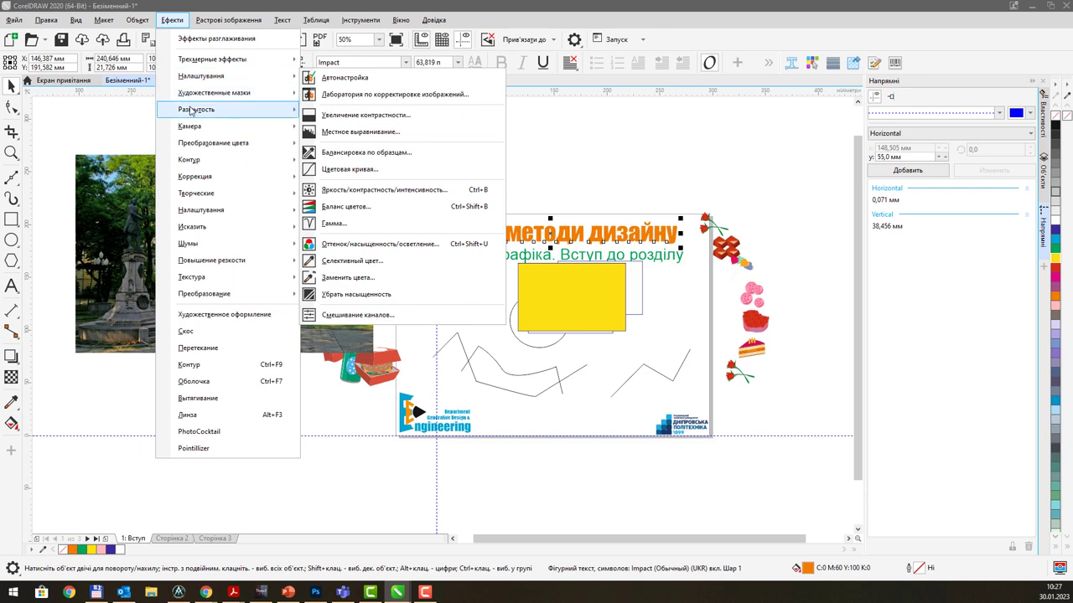
{"action": "mouse_move", "coordinate": [192, 134]}
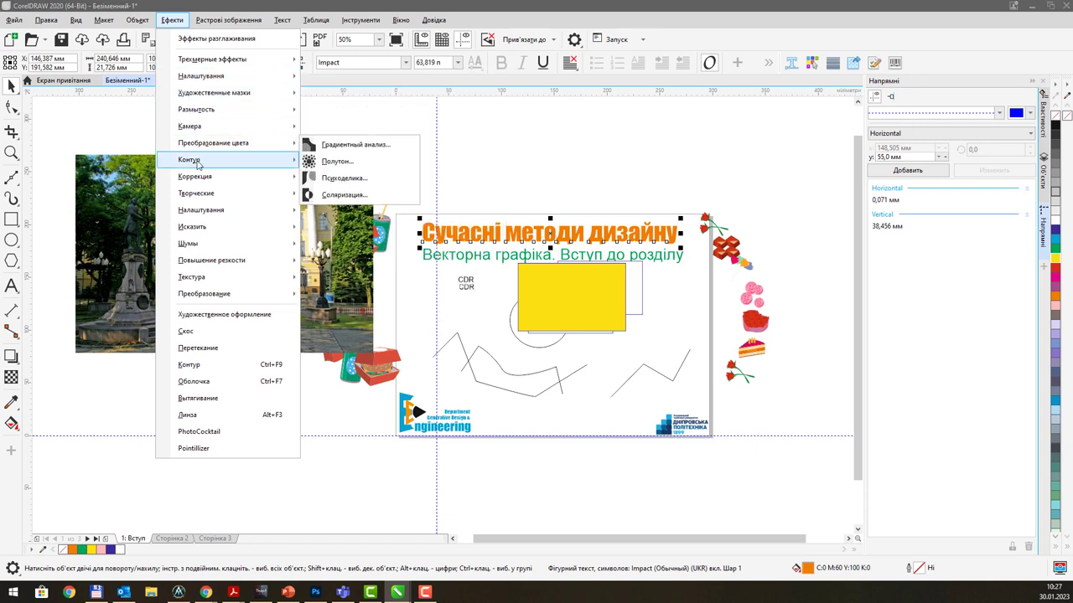
{"action": "mouse_move", "coordinate": [199, 183]}
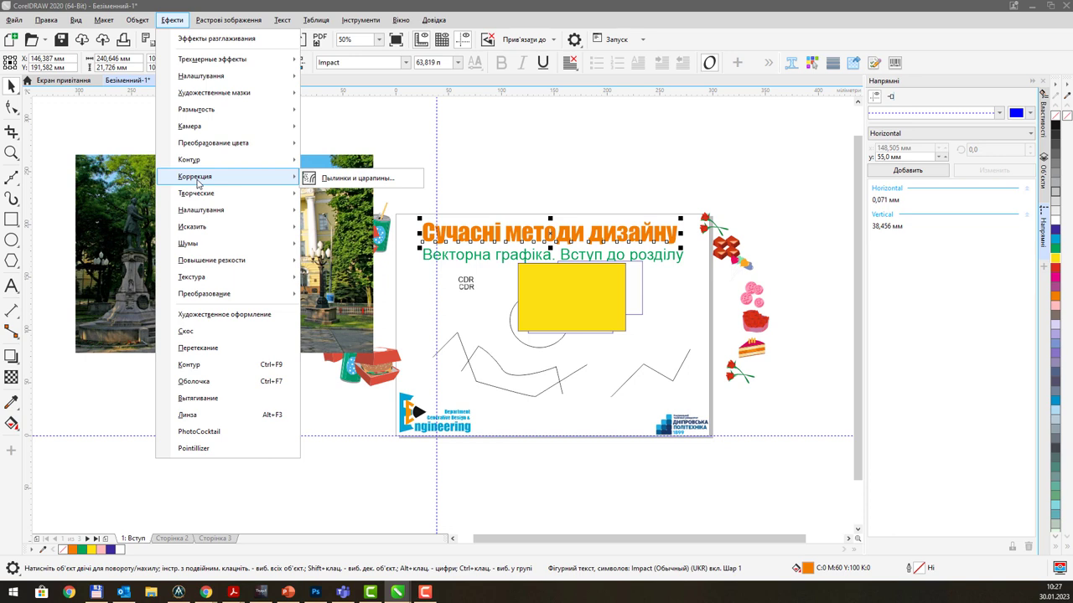
{"action": "left_click", "coordinate": [349, 214]}
Select the building photo pasted from Photoshop and open it for editing as an embedded image object
{"action": "left_click", "coordinate": [312, 216]}
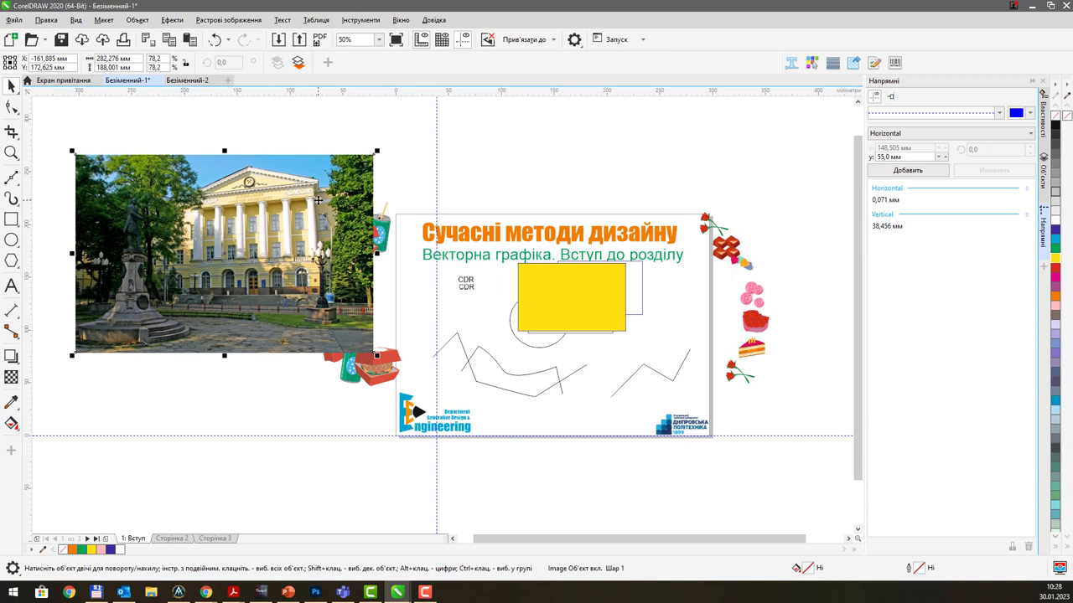
{"action": "left_click", "coordinate": [214, 21]}
{"action": "left_click", "coordinate": [214, 22]}
{"action": "left_click_drag", "start_coordinate": [285, 247], "coordinate": [334, 262]}
{"action": "right_click", "coordinate": [314, 227]}
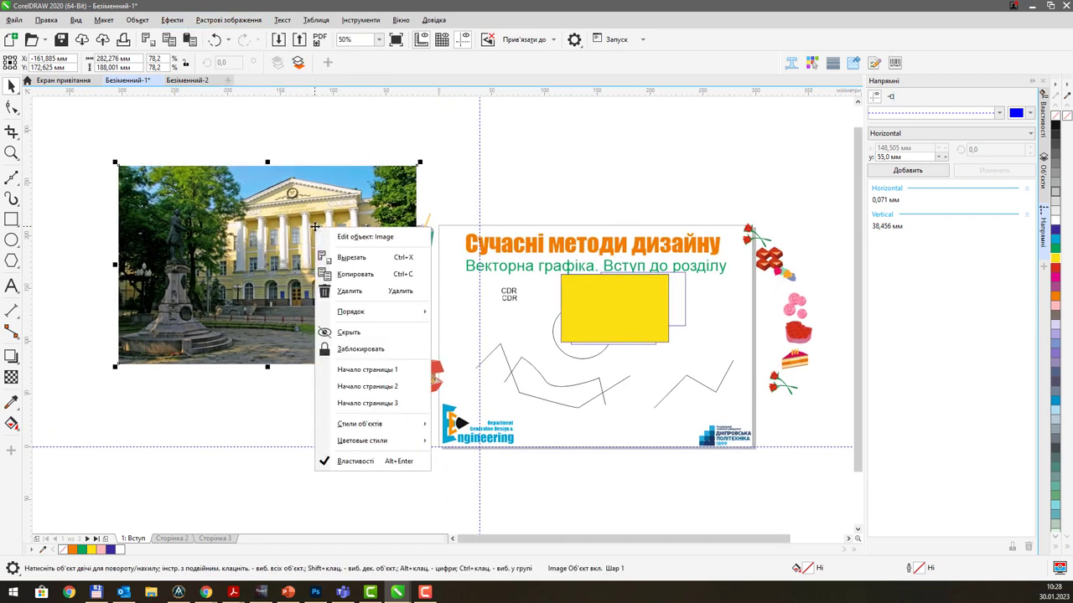
{"action": "left_click", "coordinate": [319, 178]}
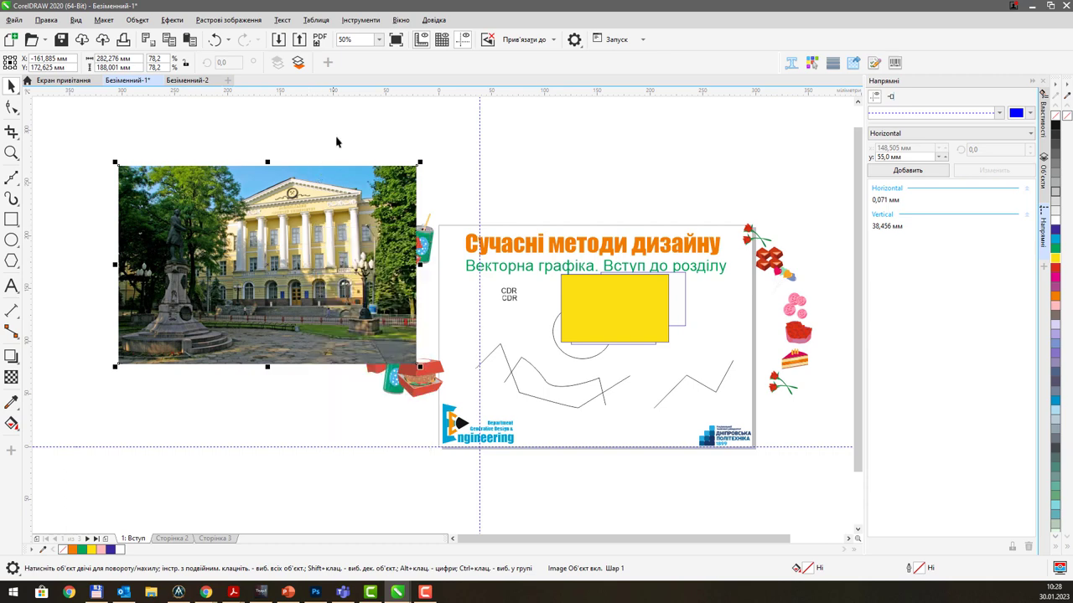
{"action": "right_click", "coordinate": [273, 203]}
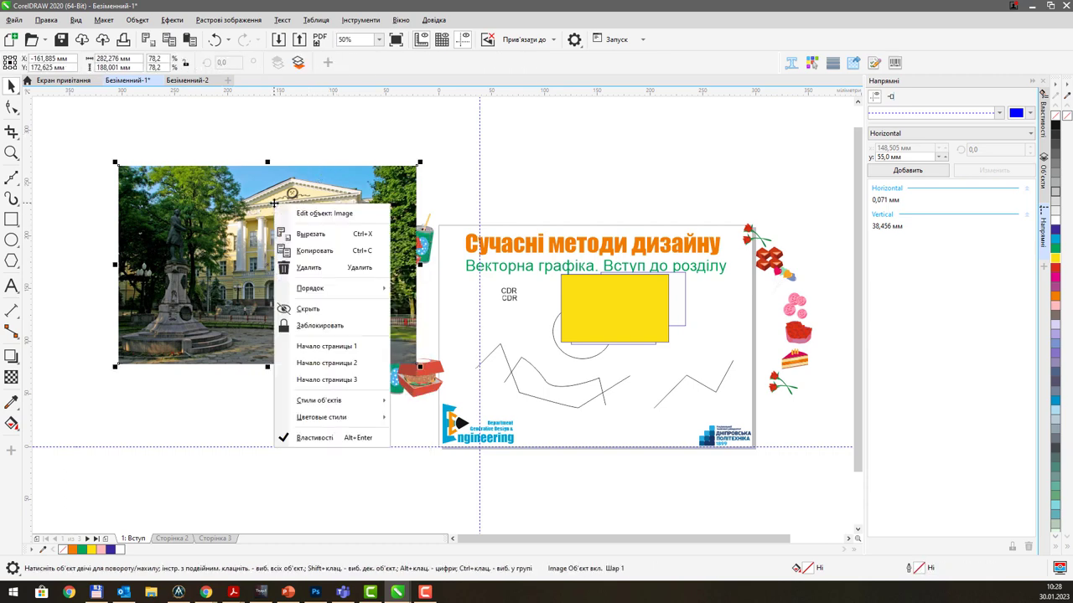
{"action": "left_click", "coordinate": [323, 215]}
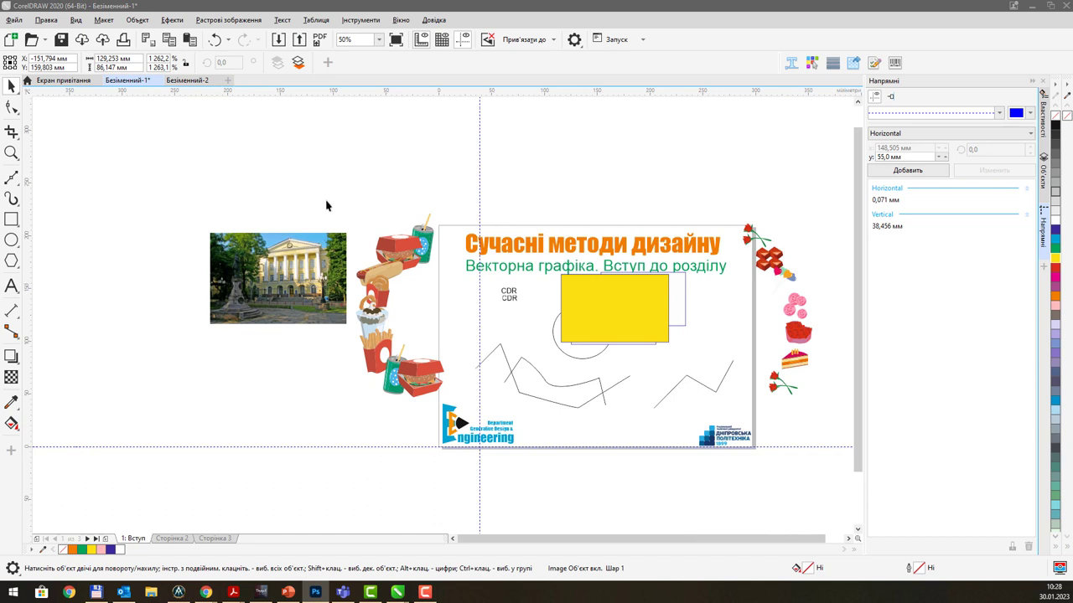
Enlarge the building photo to about 295 × 197 mm and move it up and away from the food illustrations
{"action": "left_click", "coordinate": [313, 260]}
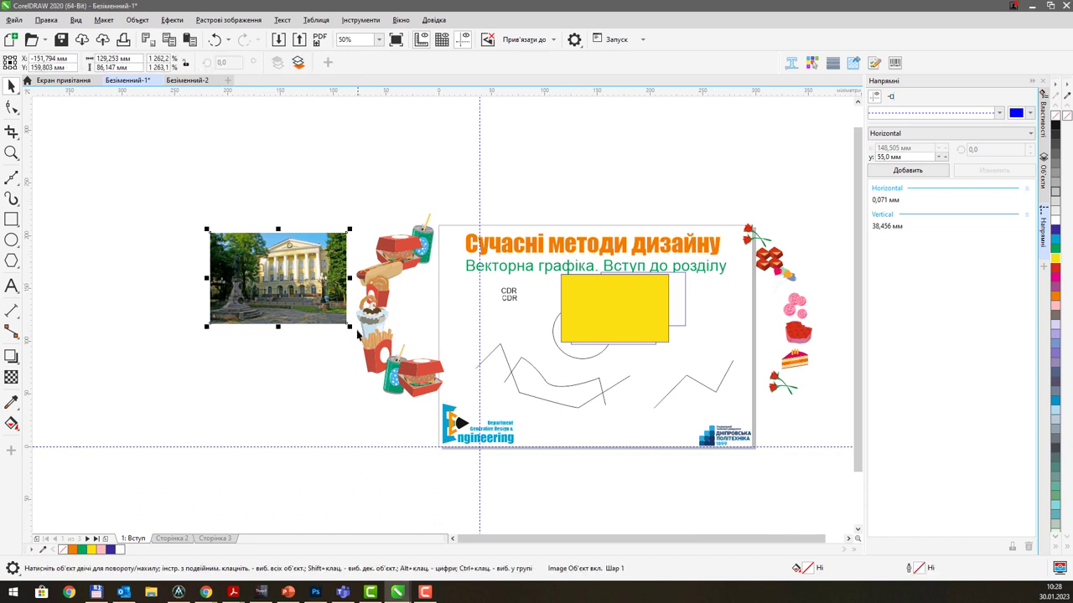
{"action": "left_click_drag", "start_coordinate": [349, 326], "coordinate": [444, 385]}
{"action": "left_click_drag", "start_coordinate": [393, 331], "coordinate": [266, 261]}
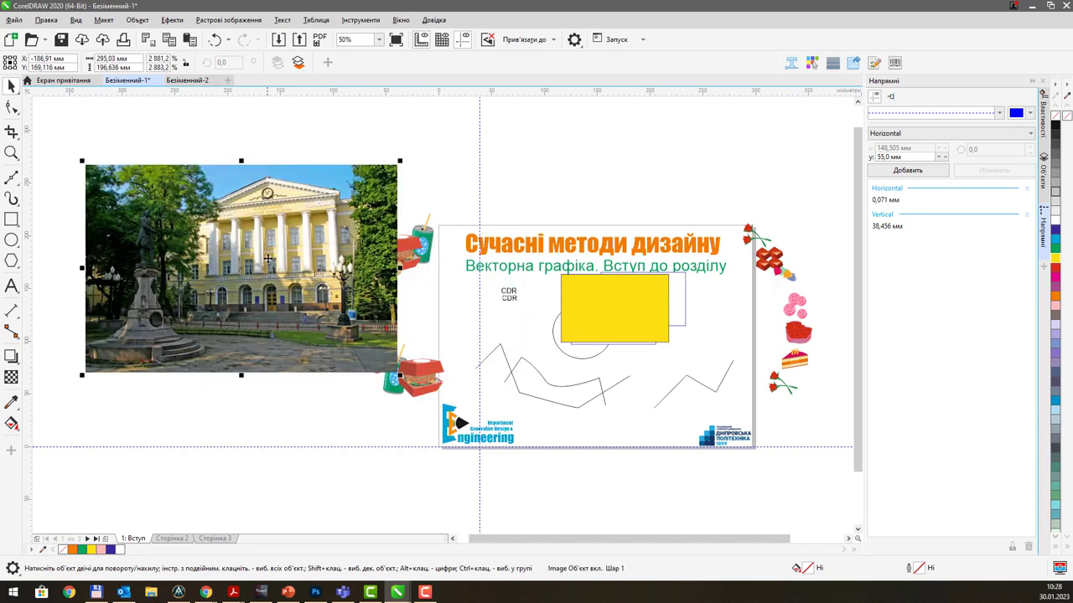
Check whether the bitmap commands and three-dimensional effects are available for the enlarged photo, and deselect it
{"action": "left_click", "coordinate": [210, 23]}
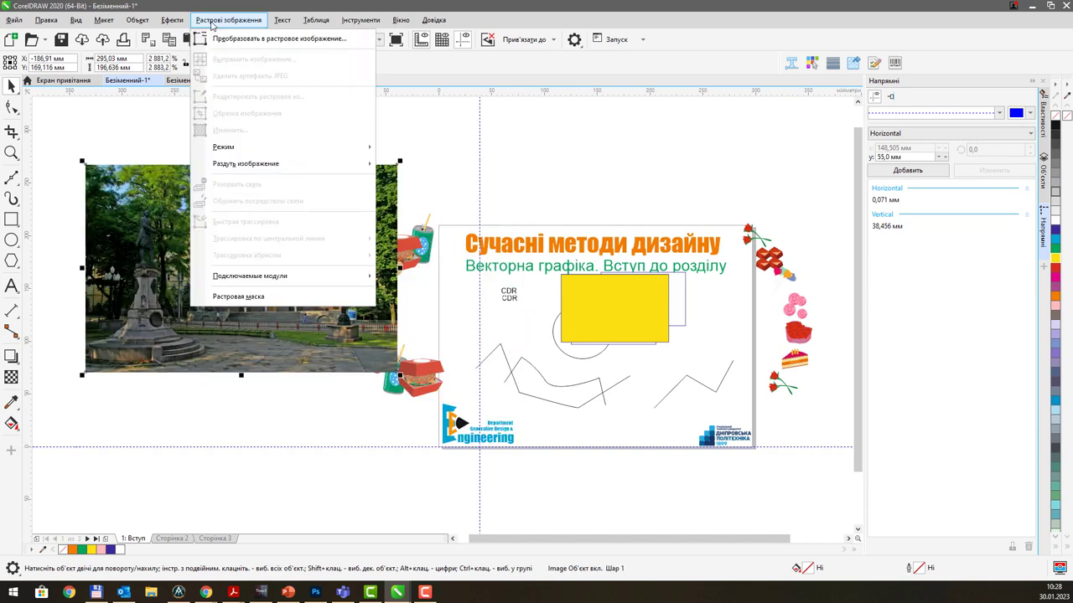
{"action": "mouse_move", "coordinate": [172, 20]}
{"action": "mouse_move", "coordinate": [179, 59]}
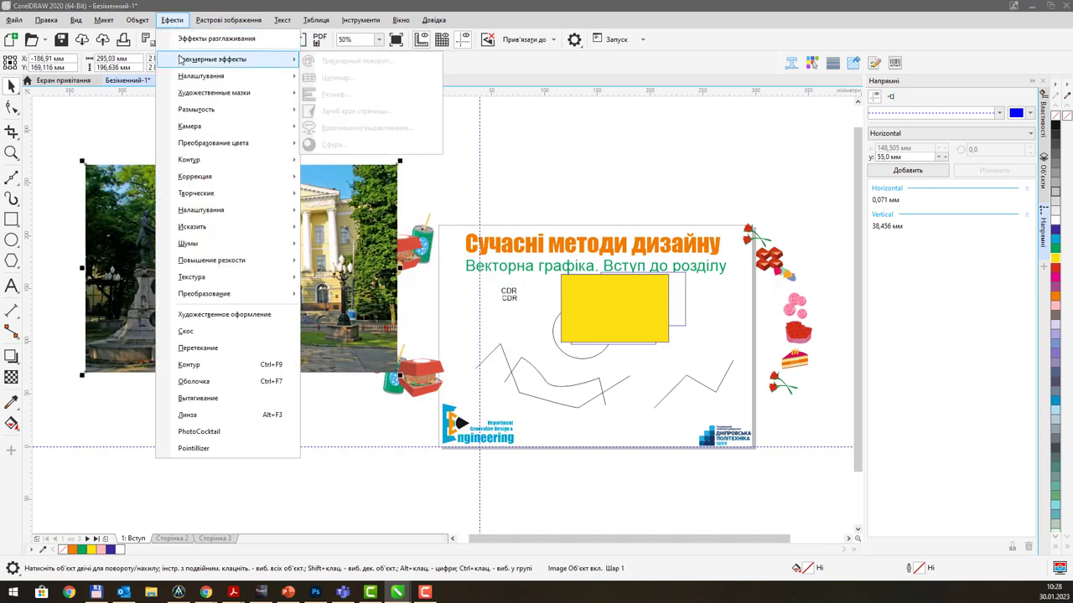
{"action": "key", "text": "Escape"}
{"action": "left_click", "coordinate": [502, 170]}
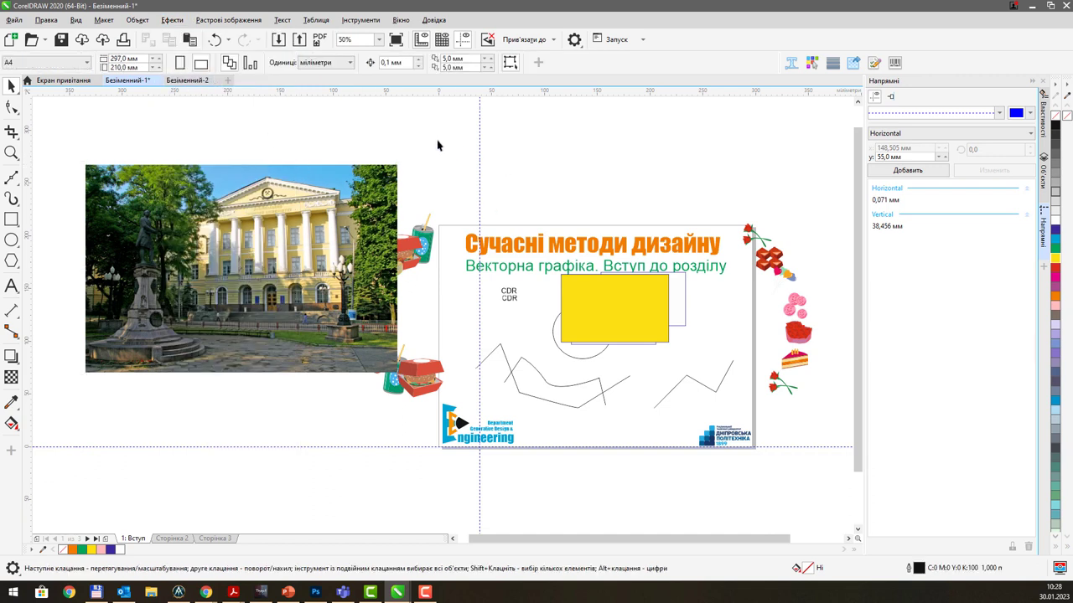
Delete the pasted building photo and import фото.jpg from the desktop beside the page at about 159 × 106 mm
{"action": "left_click", "coordinate": [293, 240]}
{"action": "key", "text": "Delete"}
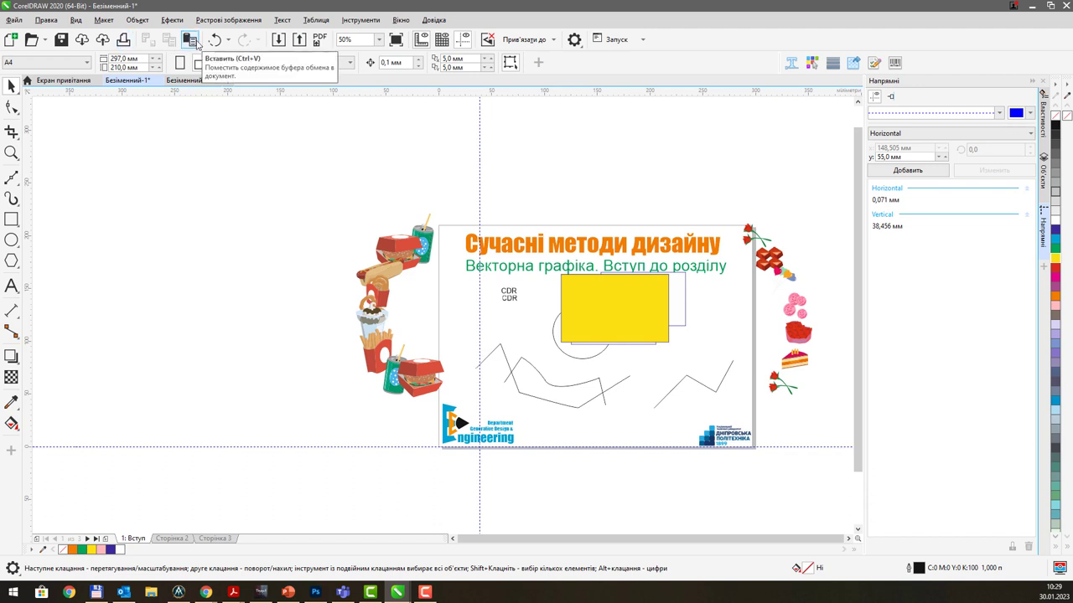
{"action": "left_click", "coordinate": [18, 21]}
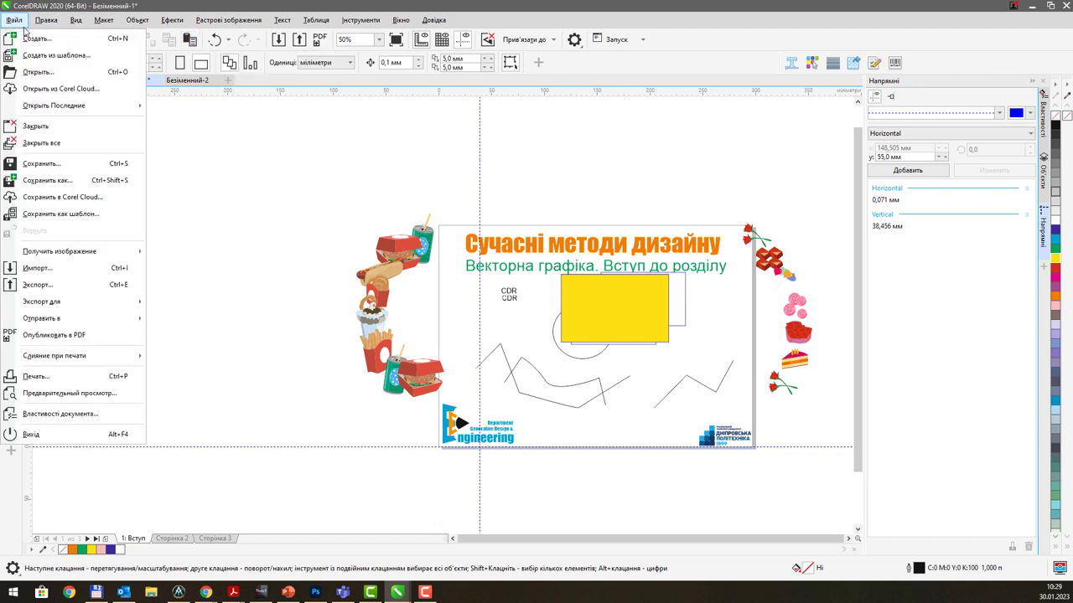
{"action": "left_click", "coordinate": [88, 273]}
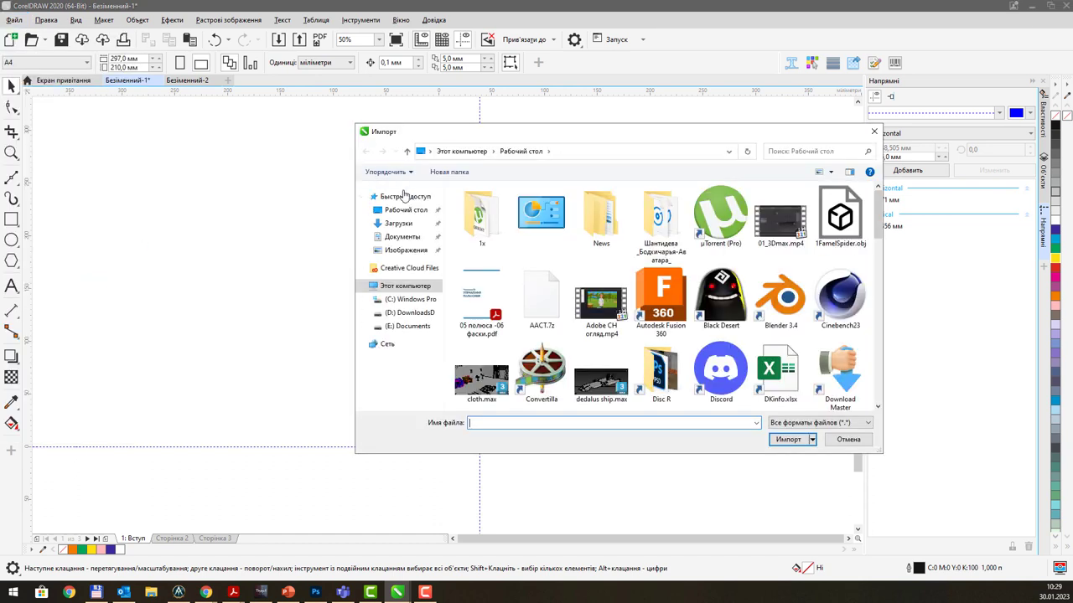
{"action": "left_click", "coordinate": [602, 383]}
{"action": "type", "text": "фото.jpg"}
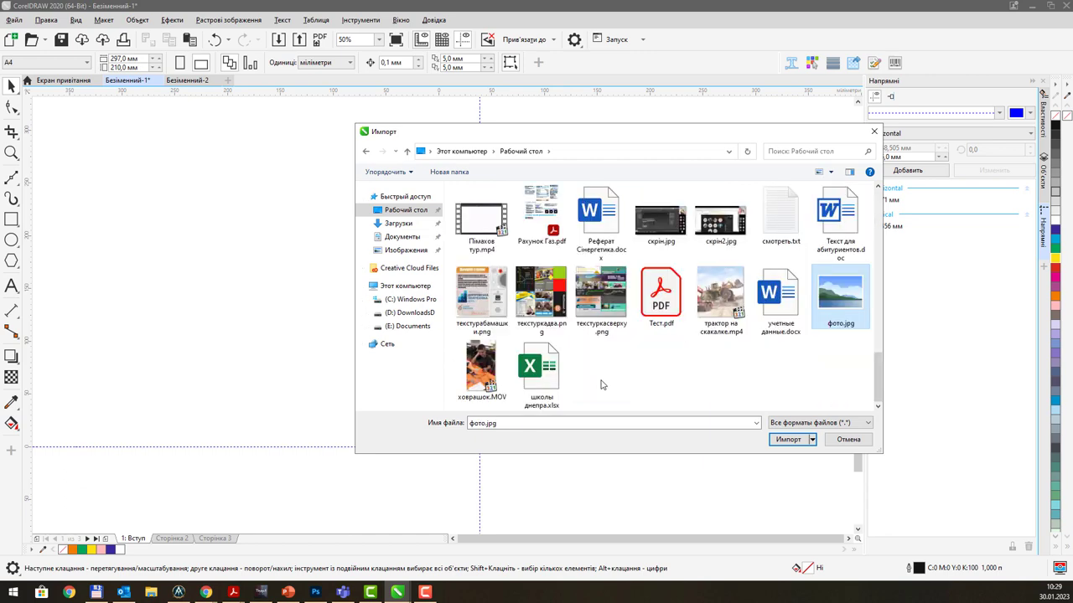
{"action": "left_click", "coordinate": [788, 439]}
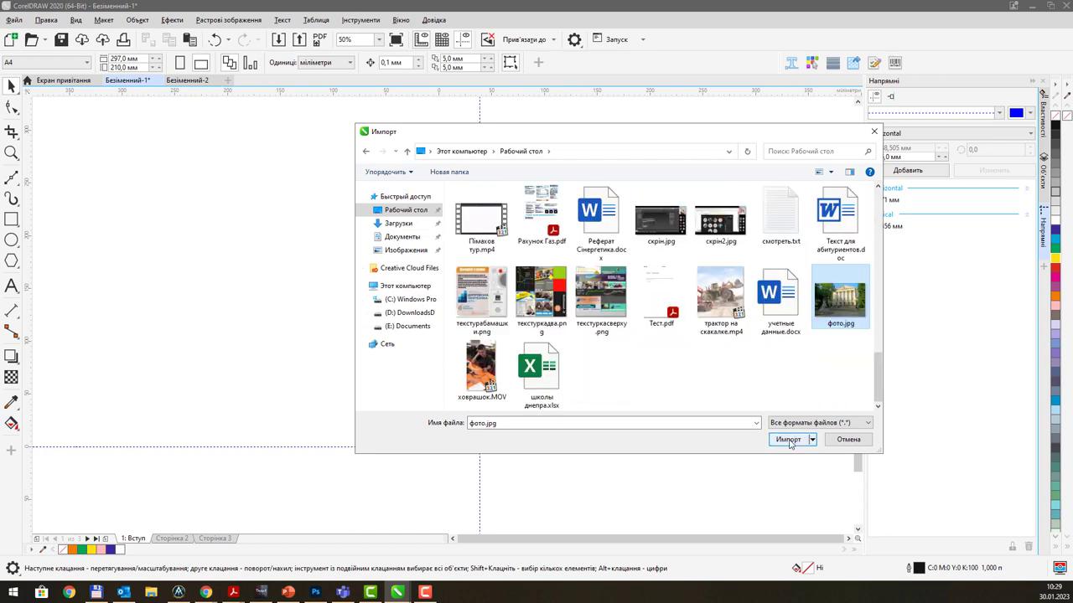
{"action": "left_click_drag", "start_coordinate": [155, 190], "coordinate": [360, 311]}
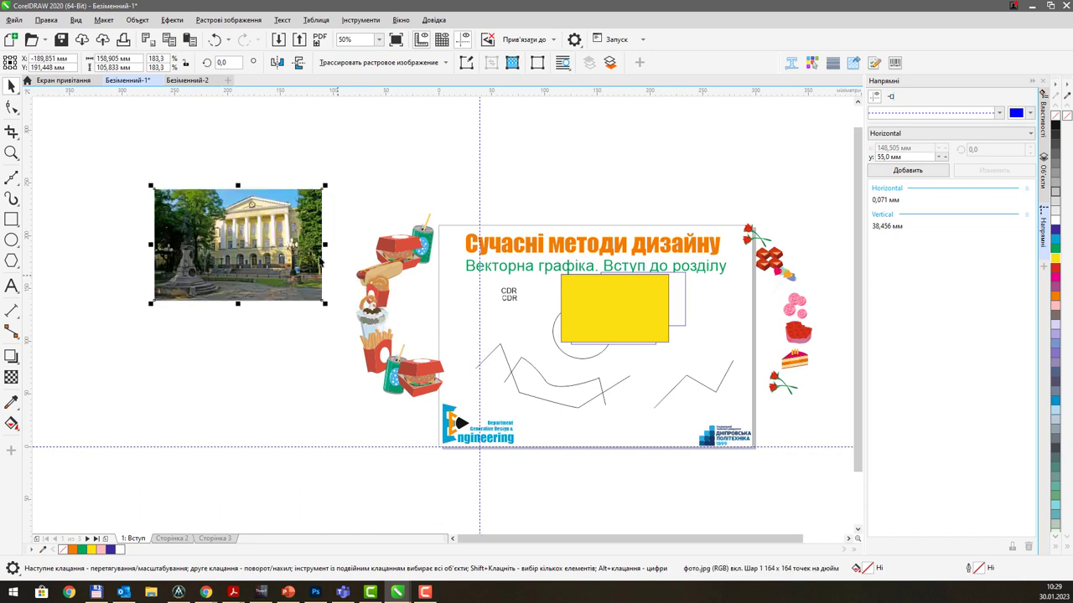
Apply the page curl effect to the upper-right corner of the imported photo with width 64% and height 91%
{"action": "left_click", "coordinate": [226, 23]}
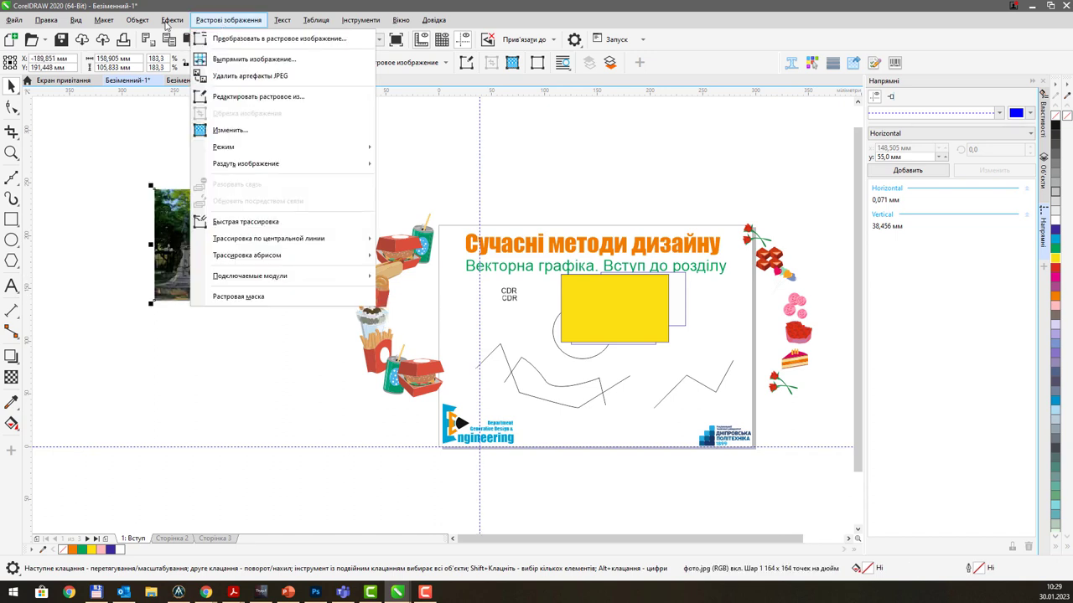
{"action": "mouse_move", "coordinate": [172, 20]}
{"action": "mouse_move", "coordinate": [177, 60]}
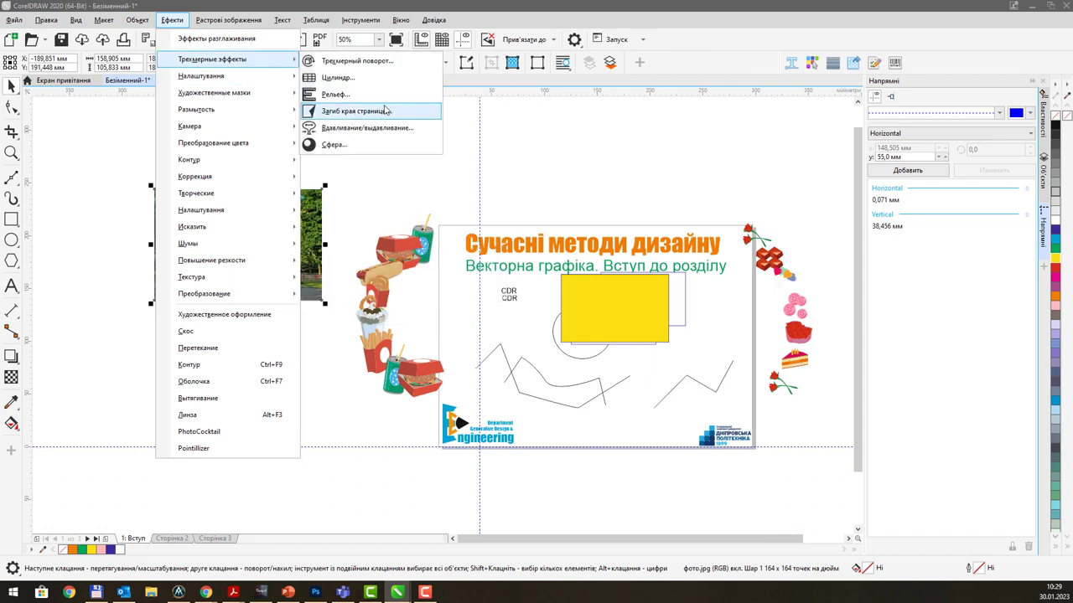
{"action": "left_click", "coordinate": [358, 111]}
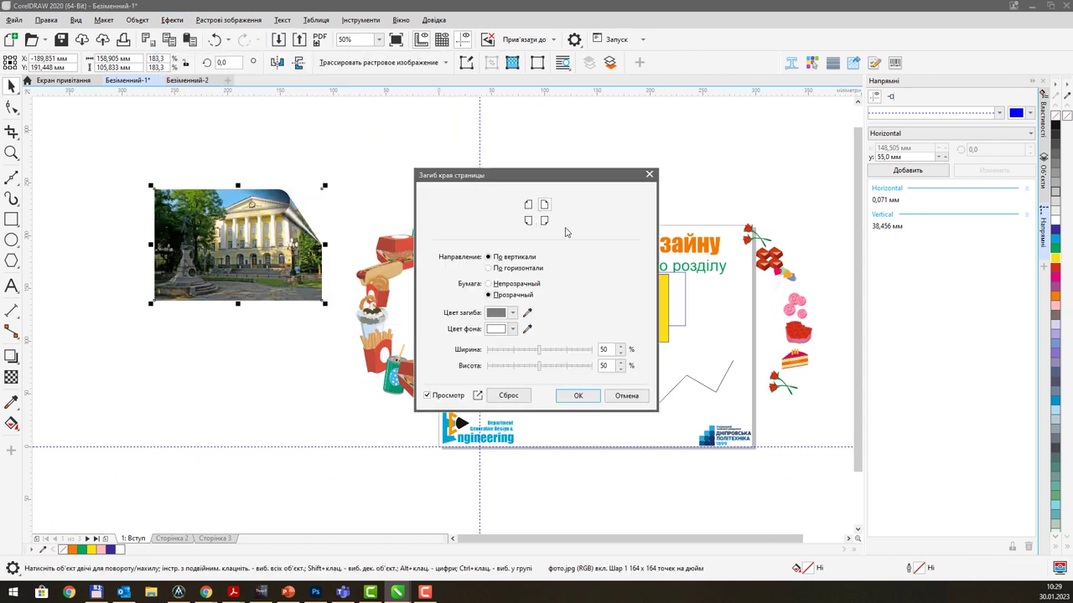
{"action": "left_click", "coordinate": [570, 350]}
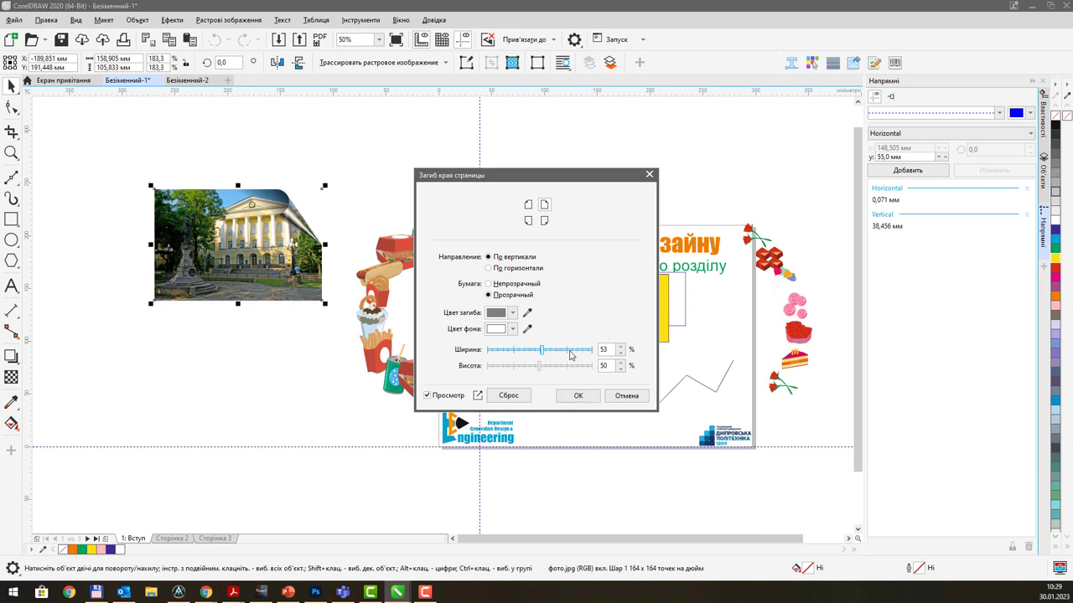
{"action": "left_click", "coordinate": [554, 352]}
{"action": "left_click", "coordinate": [512, 369]}
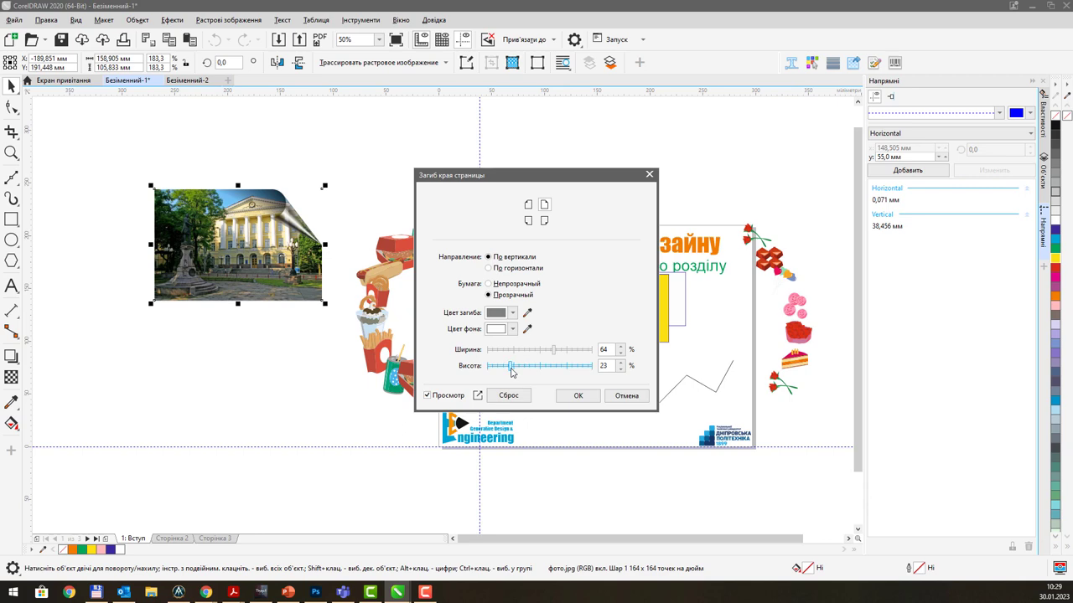
{"action": "left_click_drag", "start_coordinate": [512, 369], "coordinate": [584, 367]}
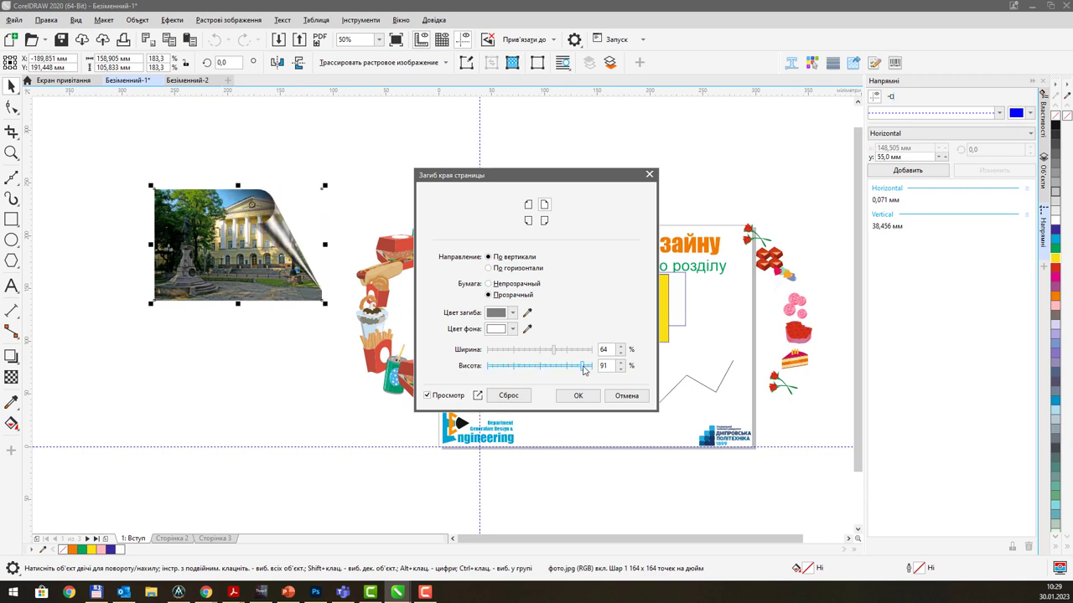
{"action": "left_click", "coordinate": [577, 395]}
{"action": "scroll", "coordinate": [216, 226], "scroll_direction": "up", "scroll_amount": 2}
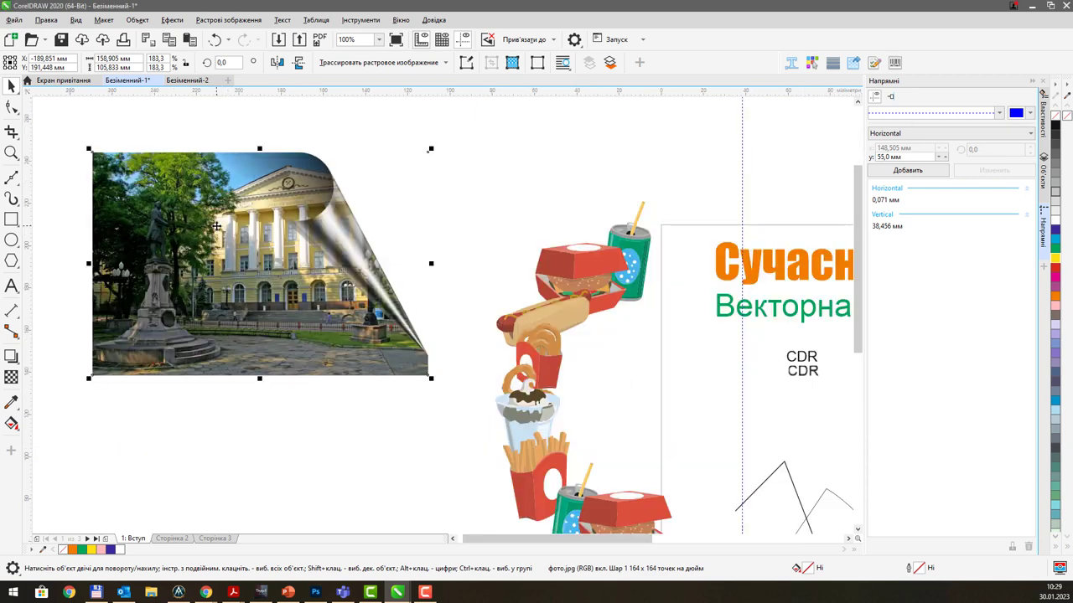
{"action": "left_click", "coordinate": [465, 192]}
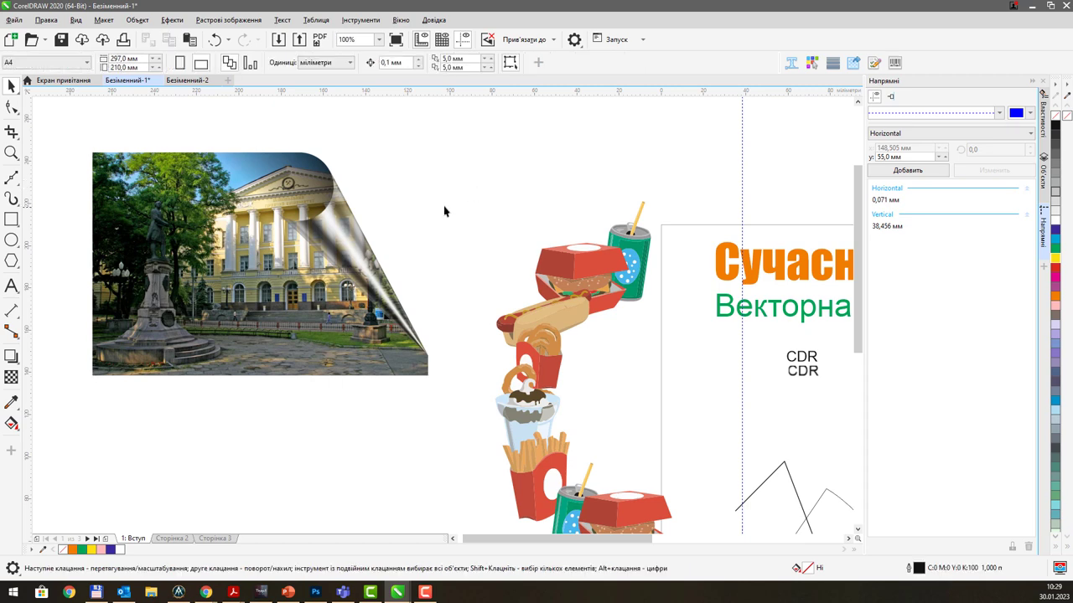
Place a second building photo, about 87 × 58 mm, on the pasteboard below the curled one
{"action": "scroll", "coordinate": [444, 210], "scroll_direction": "down", "scroll_amount": 2}
{"action": "key", "text": "h"}
{"action": "left_click_drag", "start_coordinate": [496, 168], "coordinate": [344, 179]}
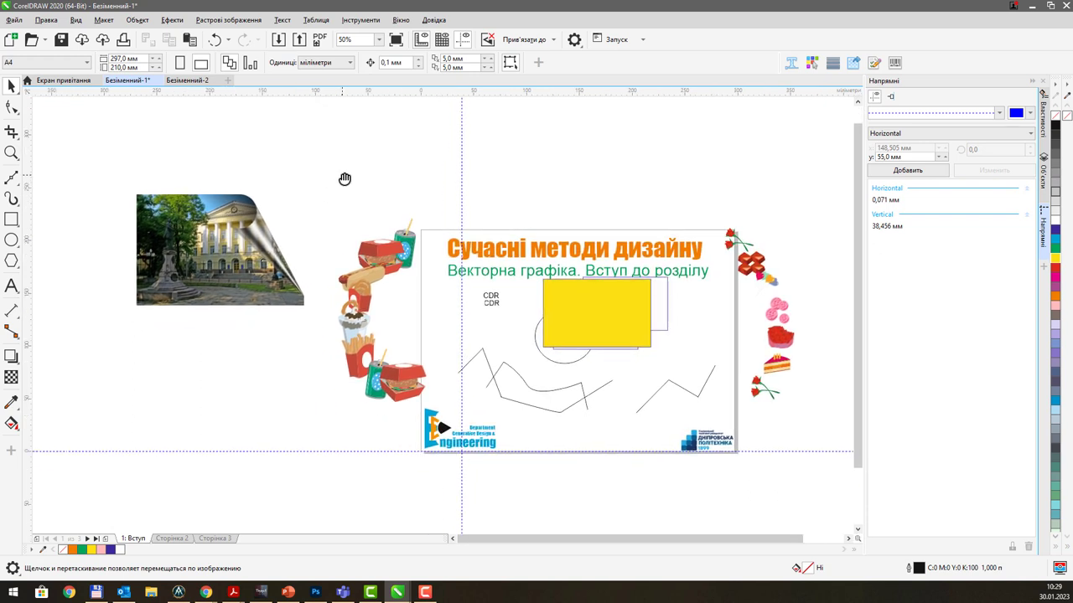
{"action": "left_click", "coordinate": [13, 19]}
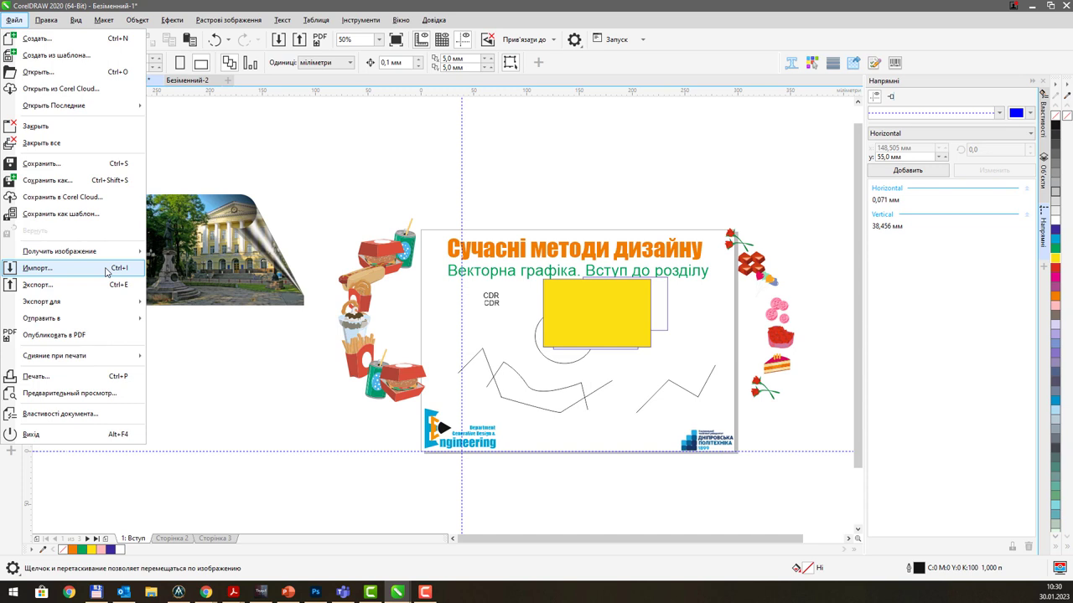
{"action": "left_click", "coordinate": [310, 208]}
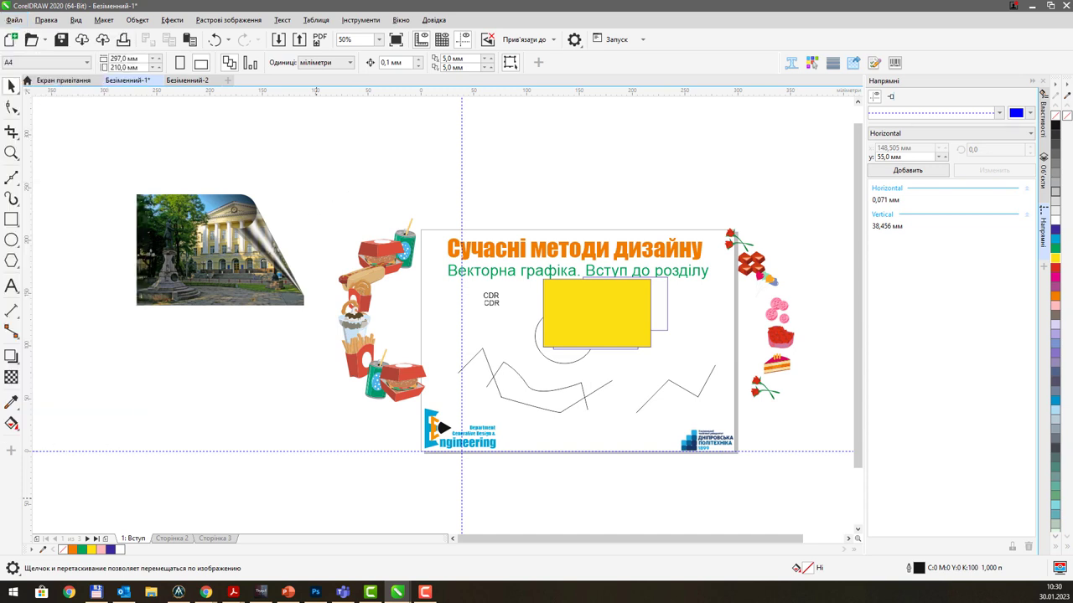
{"action": "left_click", "coordinate": [154, 344]}
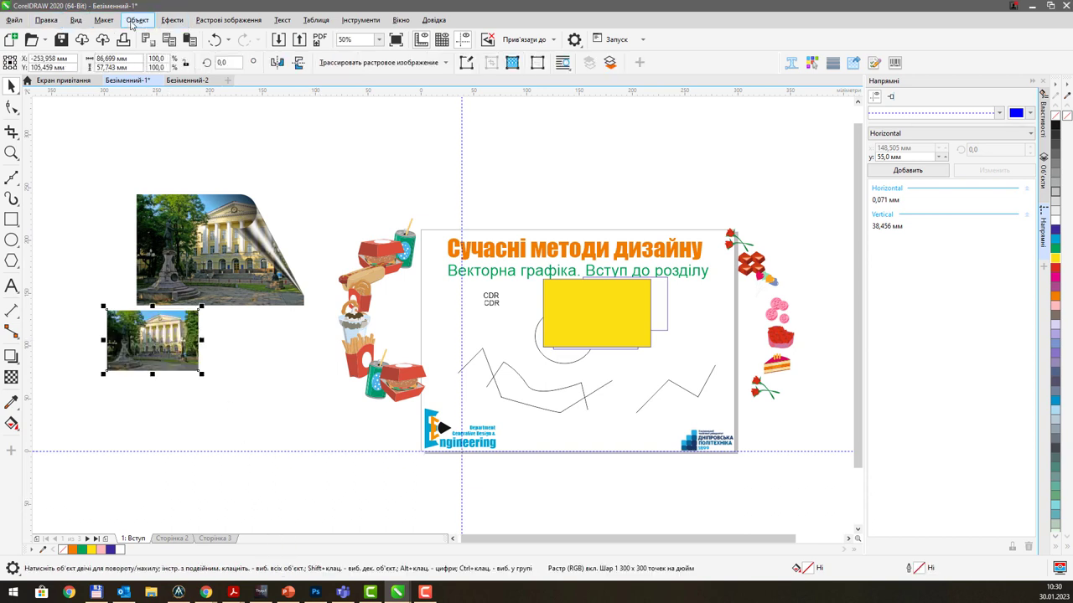
Check the effect categories for the small second building photo and deselect it
{"action": "left_click", "coordinate": [171, 20]}
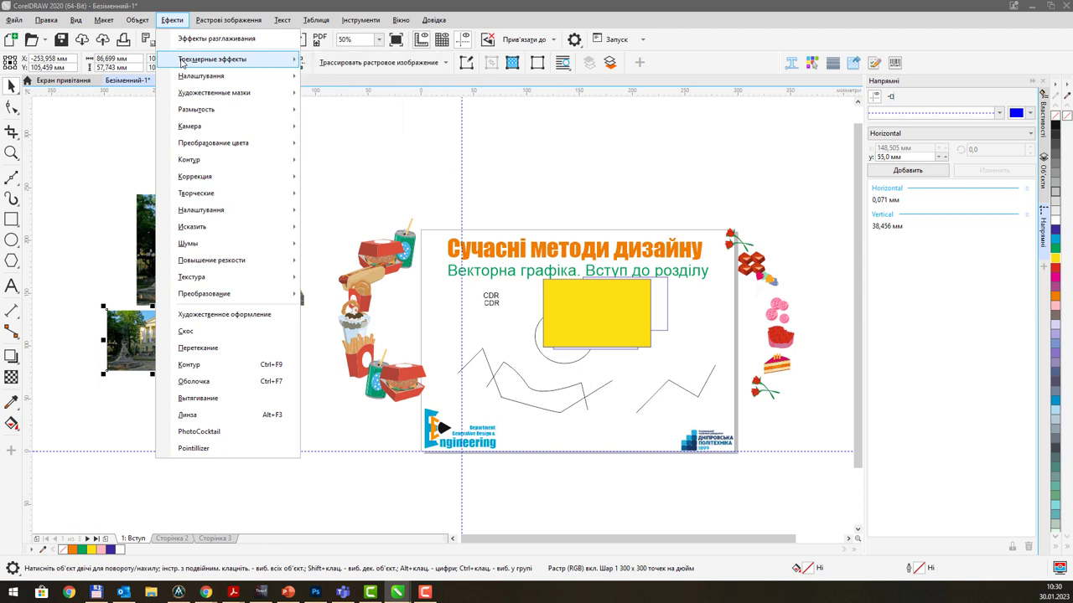
{"action": "key", "text": "Escape"}
{"action": "left_click", "coordinate": [327, 162]}
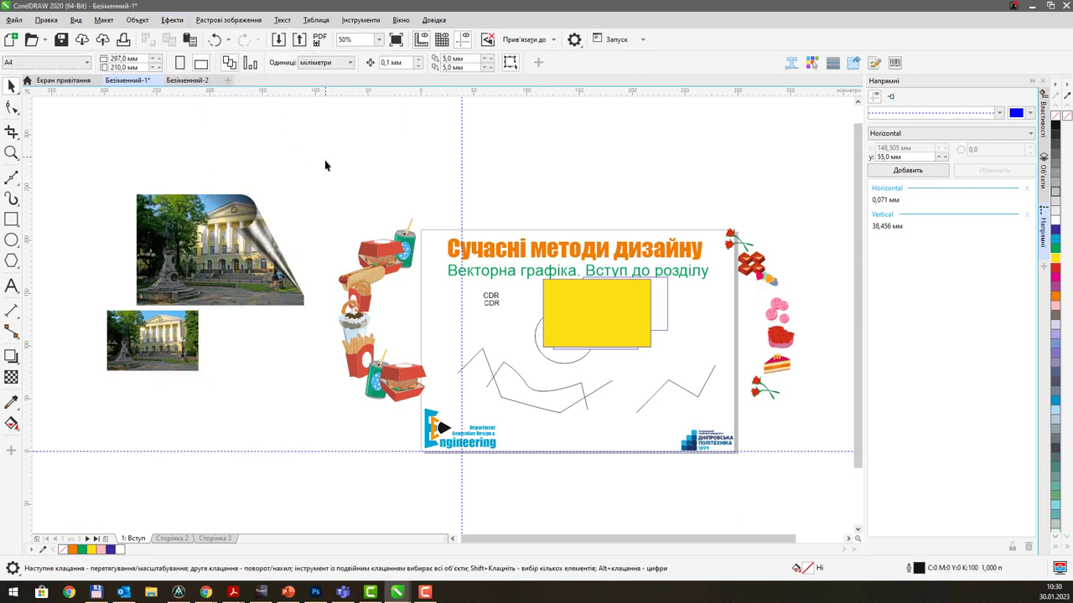
Align the small building photo under the curled one's left edge and enlarge it to about 170 × 114 mm
{"action": "left_click", "coordinate": [191, 328]}
{"action": "left_click_drag", "start_coordinate": [152, 333], "coordinate": [182, 338]}
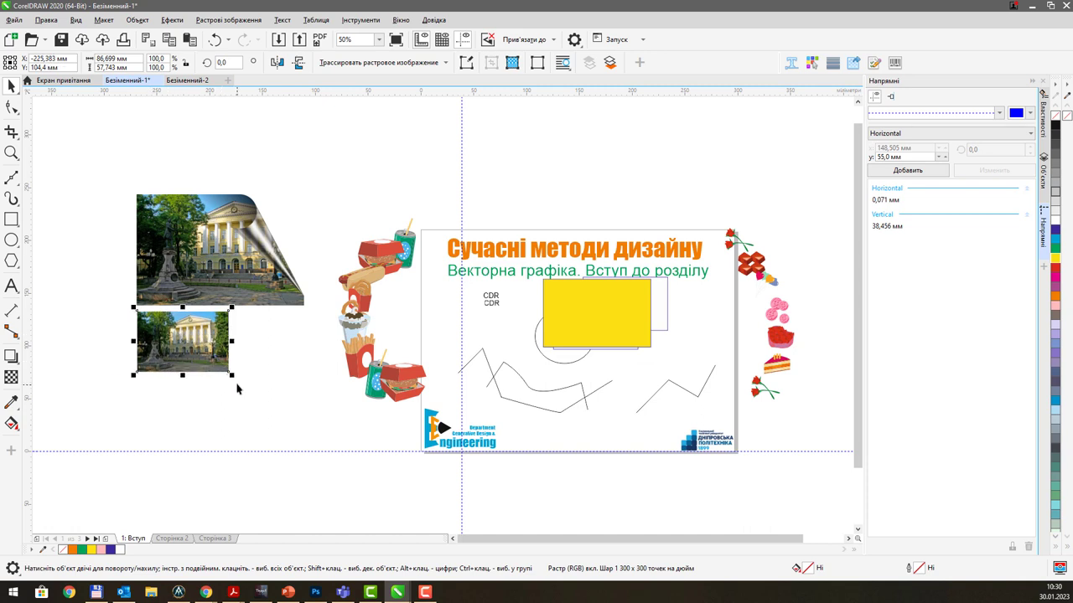
{"action": "left_click_drag", "start_coordinate": [231, 375], "coordinate": [279, 401]}
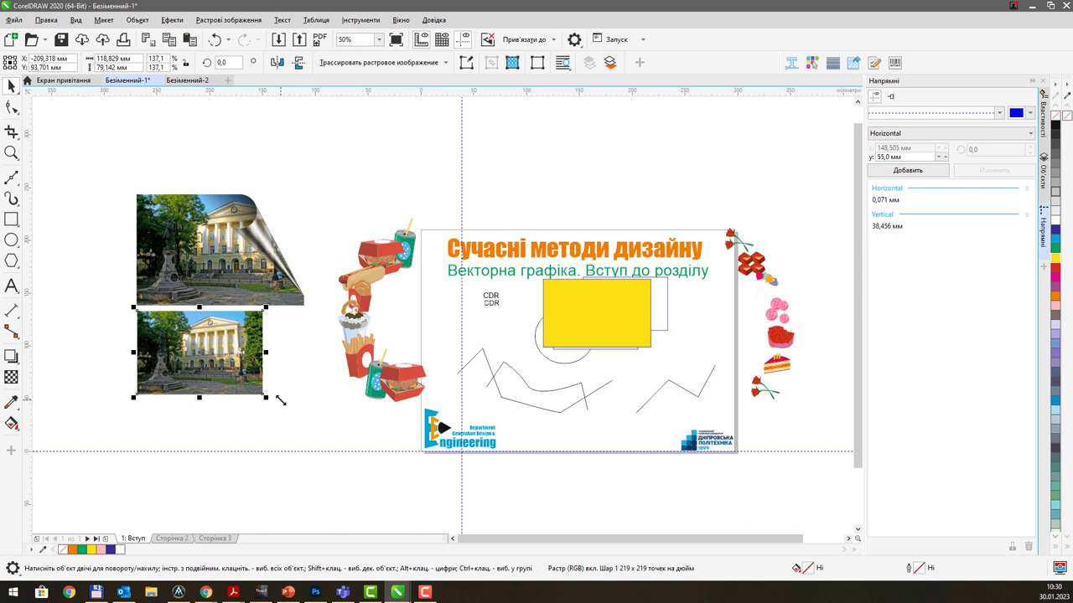
{"action": "left_click_drag", "start_coordinate": [283, 402], "coordinate": [333, 437]}
Review the bitmap editing and tracing commands available for the enlarged building photo
{"action": "left_click", "coordinate": [240, 21]}
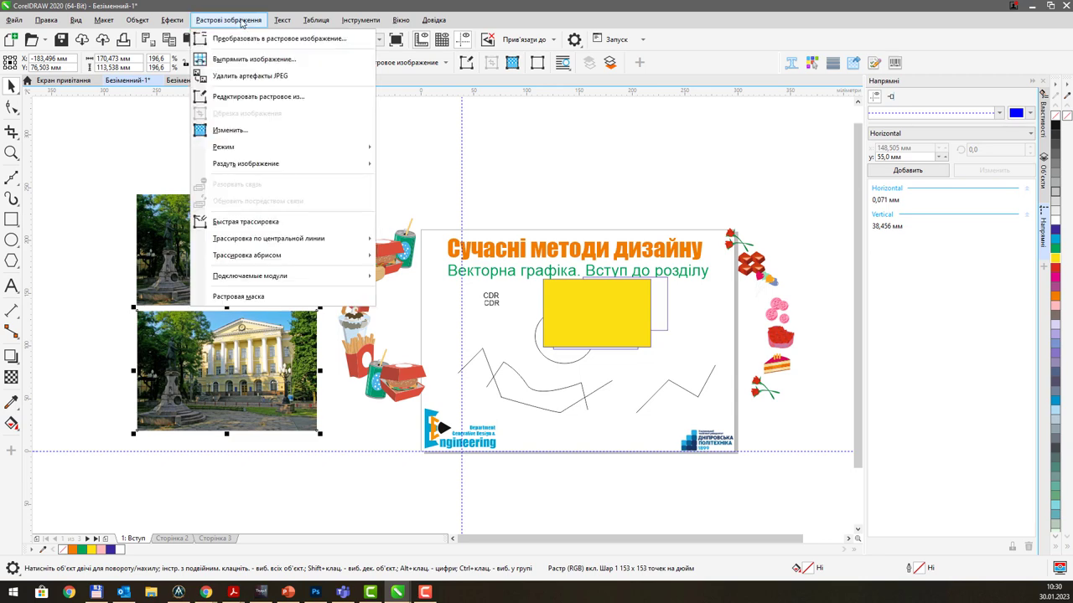
{"action": "left_click", "coordinate": [241, 21]}
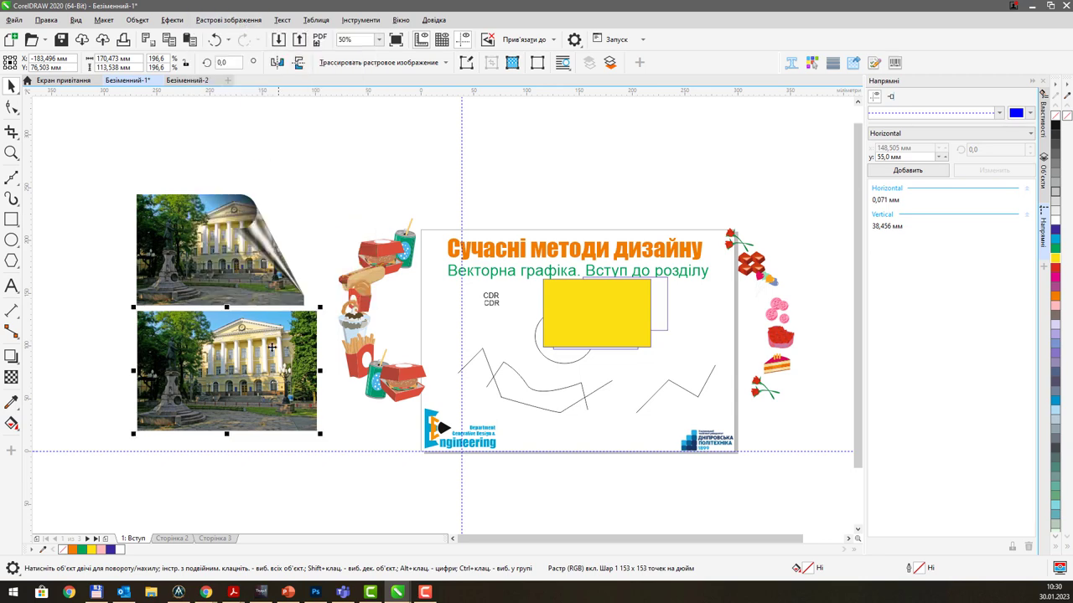
{"action": "scroll", "coordinate": [238, 357], "scroll_direction": "up", "scroll_amount": 2}
{"action": "scroll", "coordinate": [265, 360], "scroll_direction": "left", "scroll_amount": 3}
{"action": "right_click", "coordinate": [353, 350]}
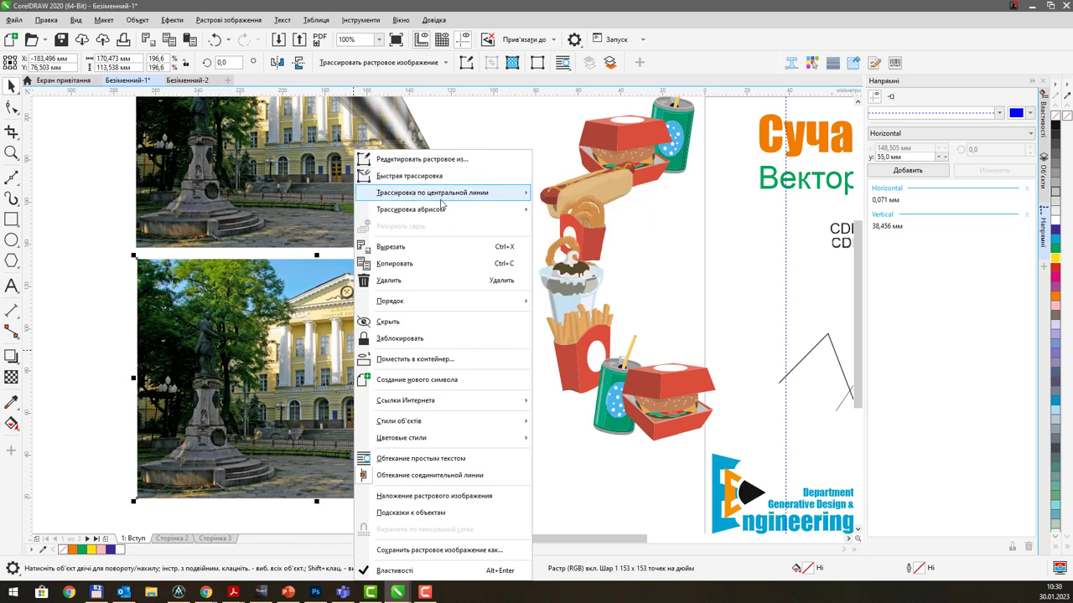
{"action": "scroll", "coordinate": [257, 269], "scroll_direction": "down", "scroll_amount": 3}
{"action": "left_click", "coordinate": [297, 289]}
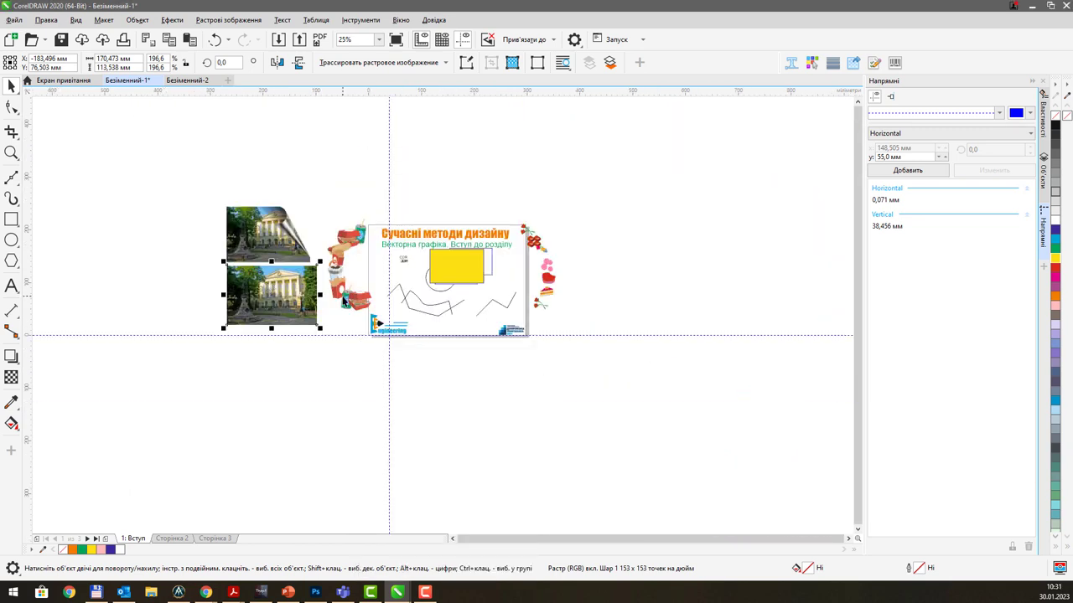
Create three evenly spaced copies of the enlarged building photo in a column below it
{"action": "left_click_drag", "start_coordinate": [266, 287], "coordinate": [273, 354]}
{"action": "key", "text": "ctrl+r"}
{"action": "key", "text": "ctrl+r"}
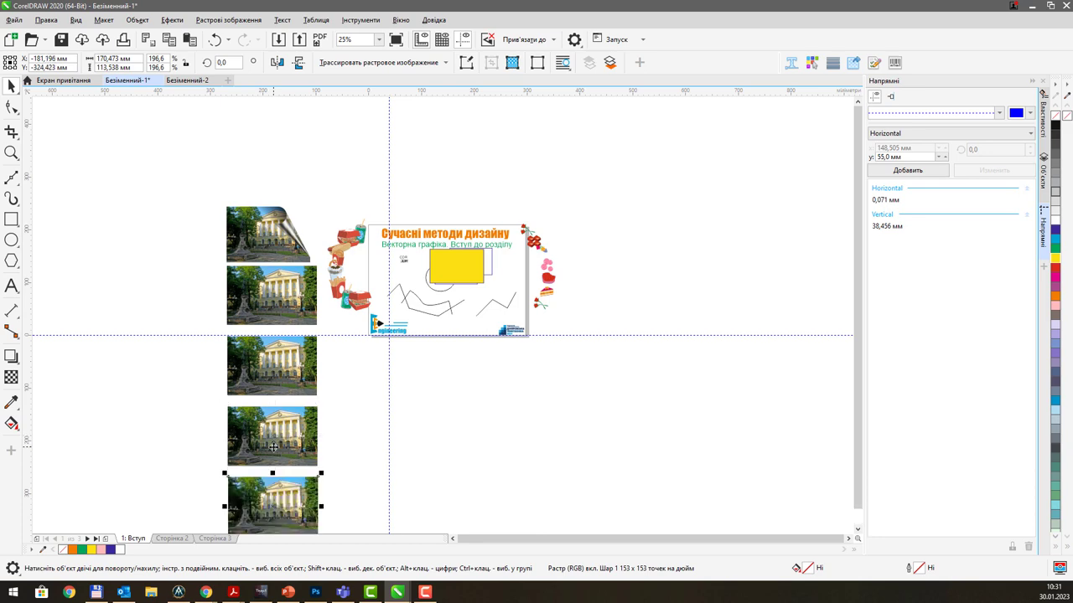
Convert the enlarged photo directly below the curled one to vector shapes with Quick Trace
{"action": "scroll", "coordinate": [236, 292], "scroll_direction": "up", "scroll_amount": 1}
{"action": "scroll", "coordinate": [236, 292], "scroll_direction": "up", "scroll_amount": 1}
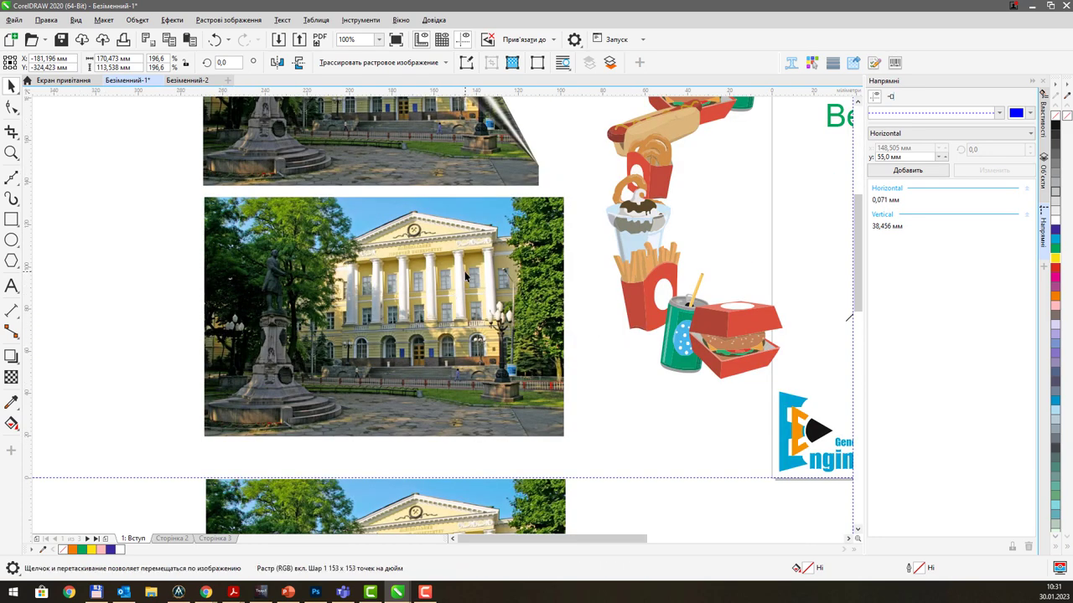
{"action": "left_click", "coordinate": [330, 244]}
{"action": "right_click", "coordinate": [330, 245]}
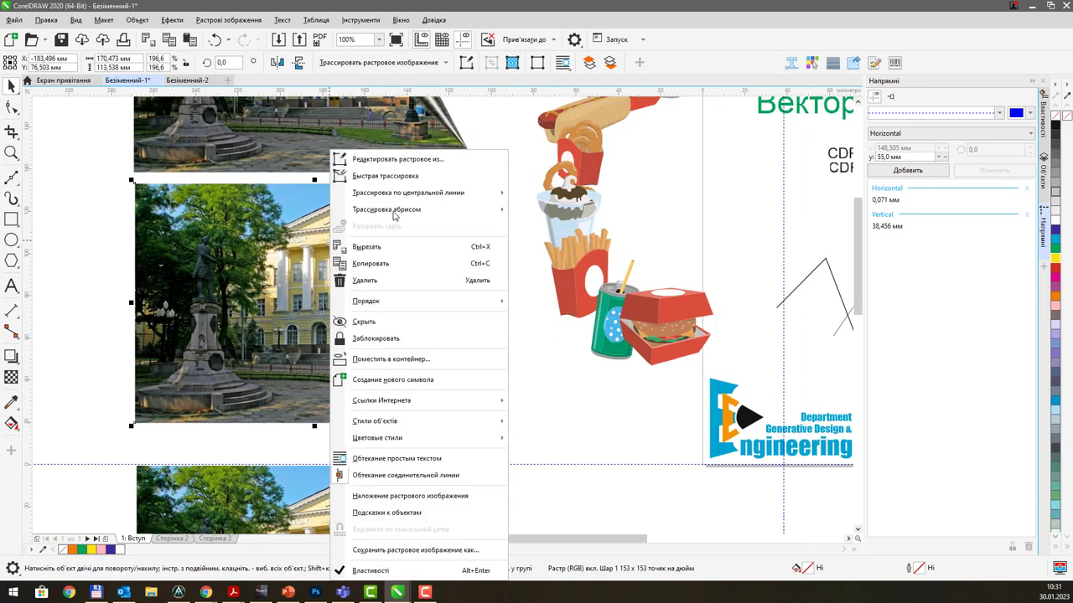
{"action": "left_click", "coordinate": [413, 180]}
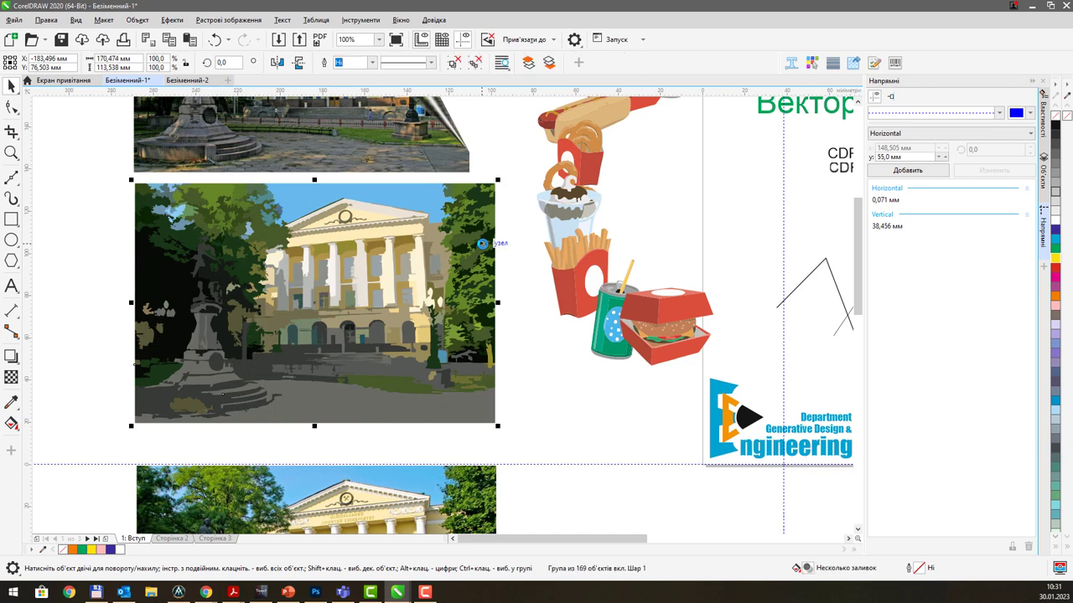
Try a centerline trace of the first photo copy using the line drawing option
{"action": "left_click_drag", "start_coordinate": [549, 353], "coordinate": [565, 299]}
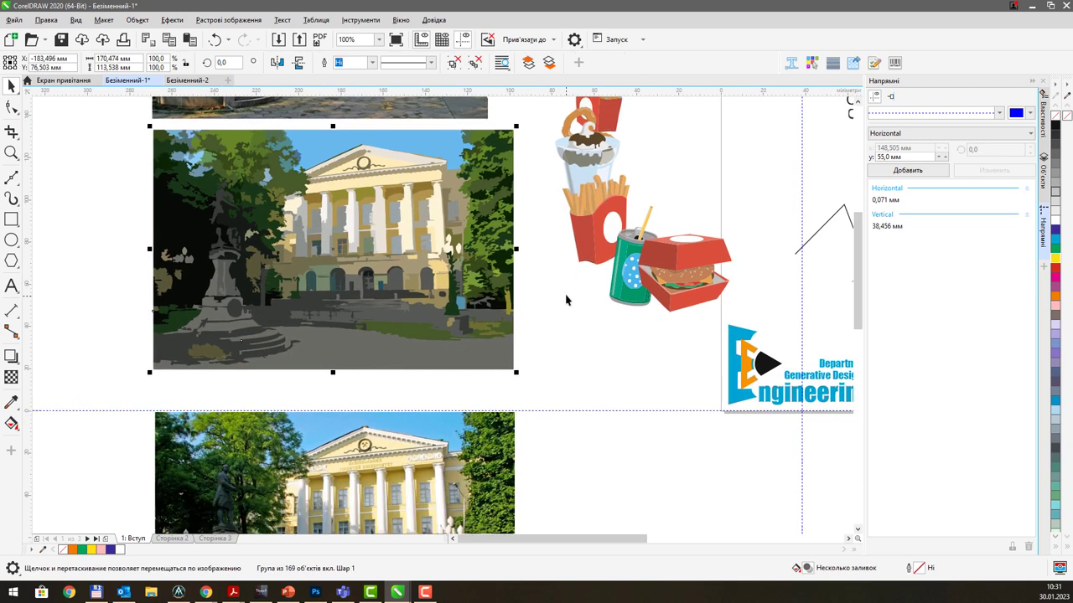
{"action": "left_click_drag", "start_coordinate": [563, 391], "coordinate": [558, 262]}
{"action": "left_click", "coordinate": [421, 315]}
{"action": "right_click", "coordinate": [420, 315]}
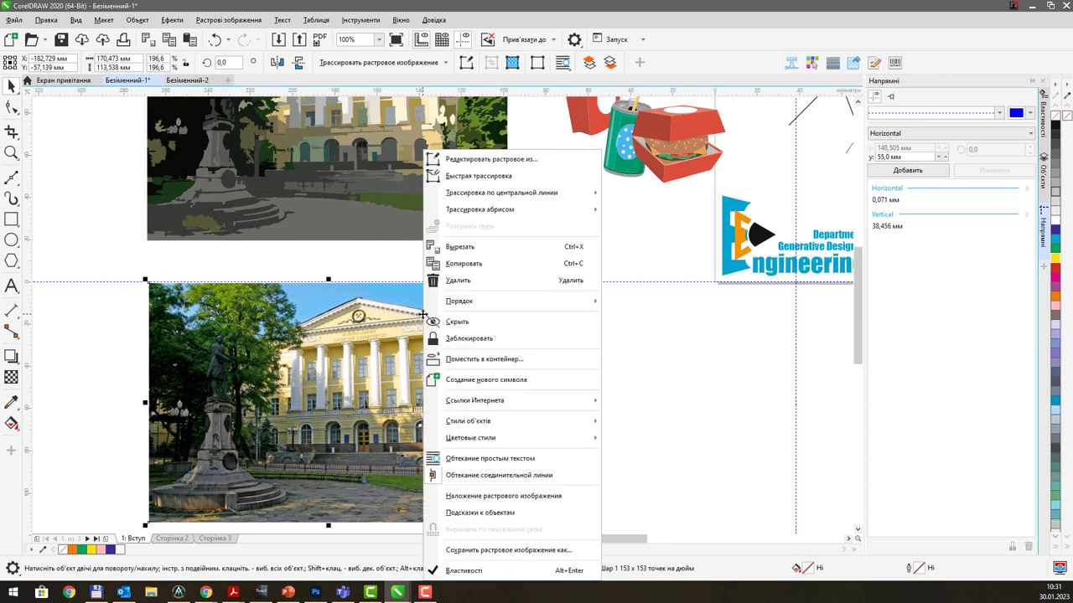
{"action": "mouse_move", "coordinate": [522, 194]}
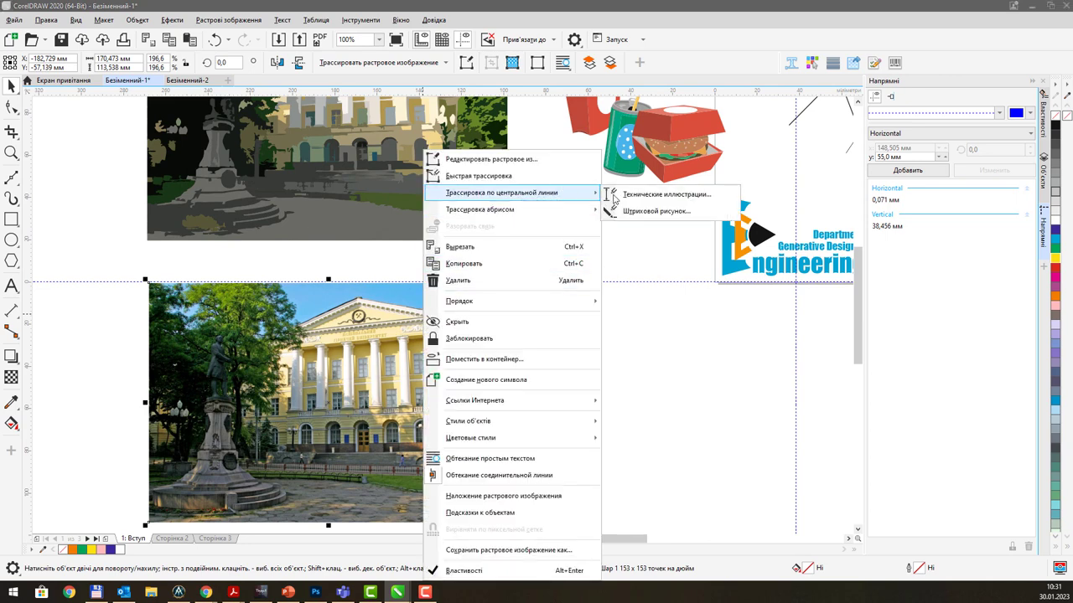
{"action": "left_click", "coordinate": [657, 212]}
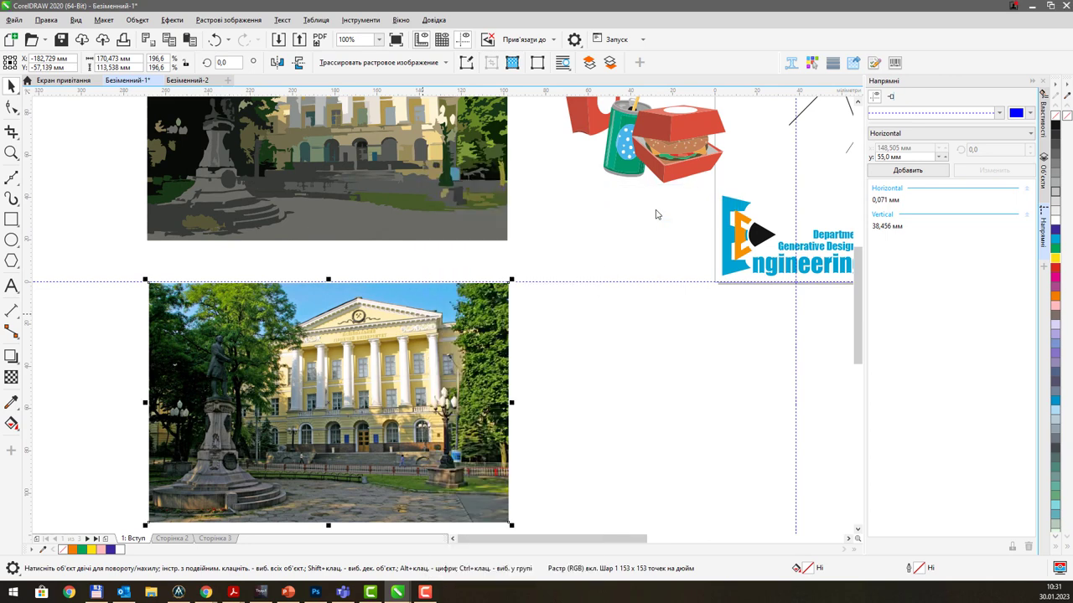
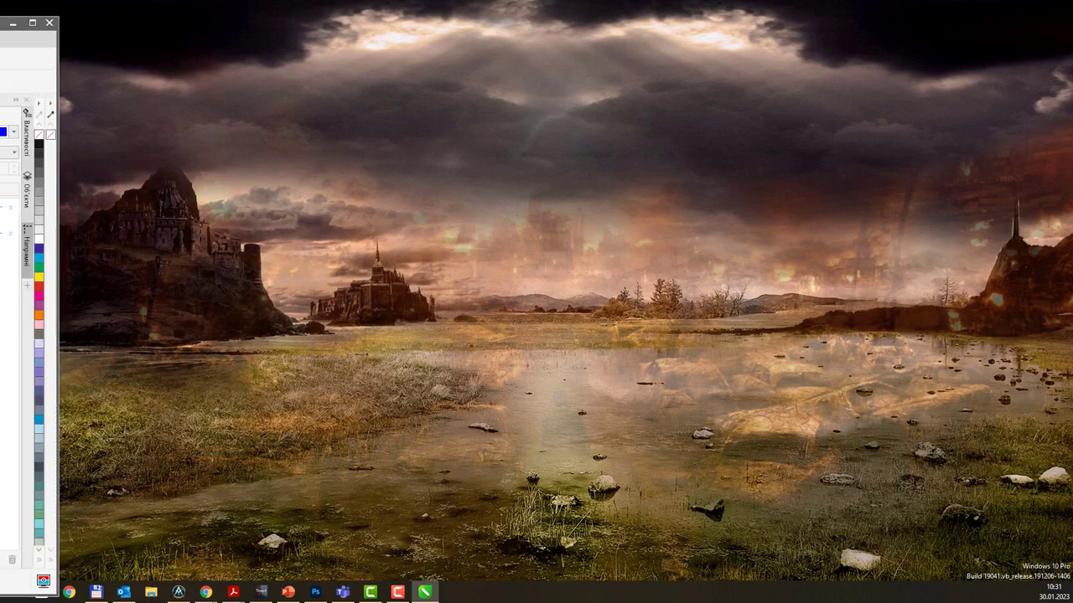
Create two copies of the large building photo in a column below the original
{"action": "scroll", "coordinate": [455, 212], "scroll_direction": "up", "scroll_amount": 2}
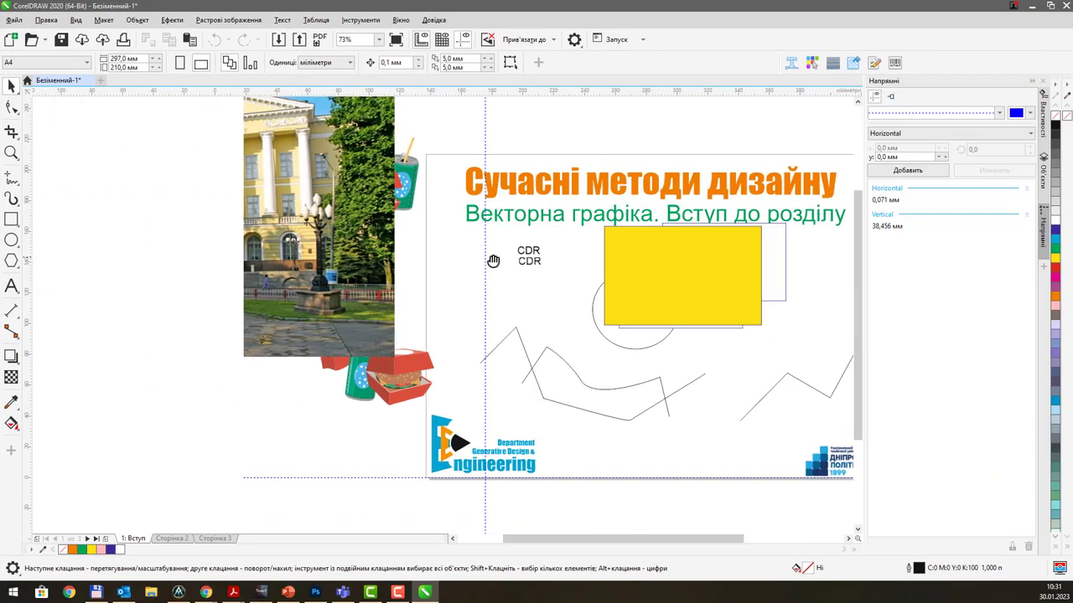
{"action": "scroll", "coordinate": [403, 227], "scroll_direction": "down", "scroll_amount": 5}
{"action": "left_click", "coordinate": [351, 235]}
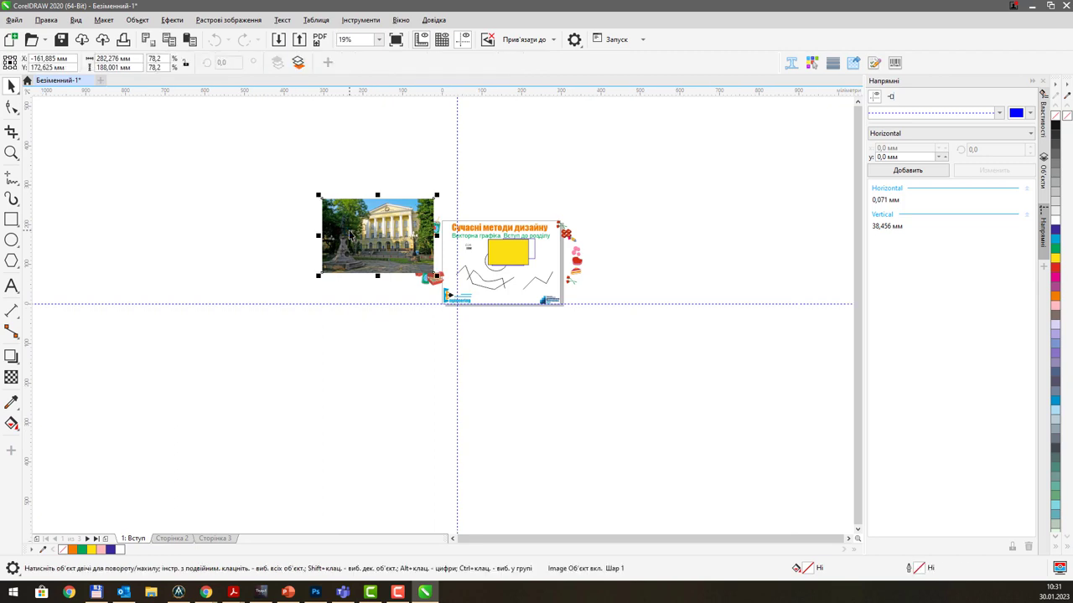
{"action": "left_click_drag", "start_coordinate": [377, 226], "coordinate": [374, 325]}
{"action": "key", "text": "ctrl+d"}
{"action": "key", "text": "ctrl+d"}
{"action": "key", "text": "ctrl+d"}
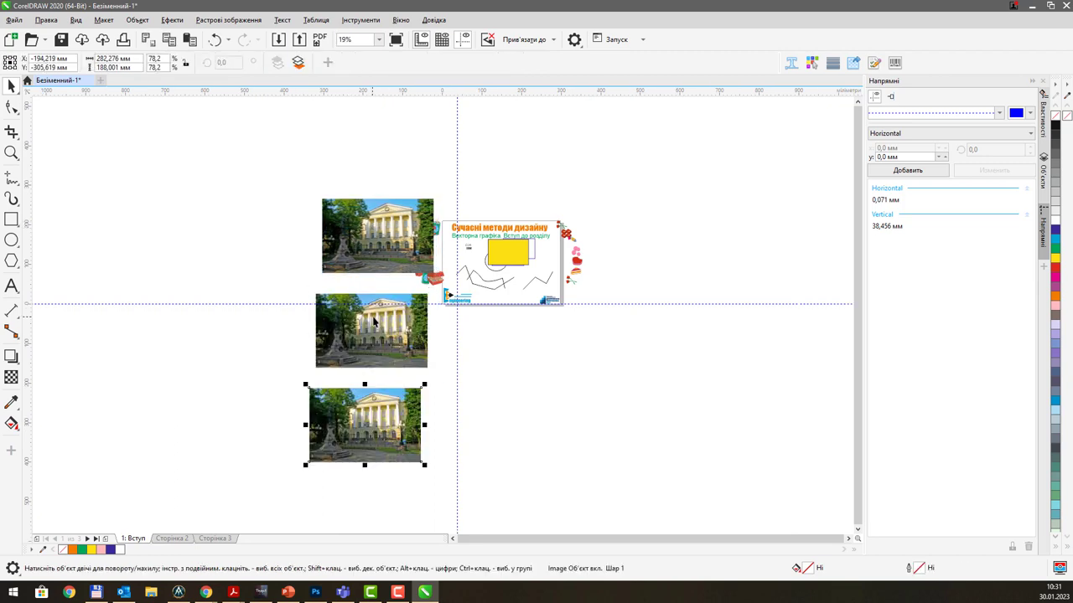
Check the object commands for the middle building photo, and delete all three building photos from the pasteboard
{"action": "scroll", "coordinate": [375, 325], "scroll_direction": "up", "scroll_amount": 5}
{"action": "right_click", "coordinate": [402, 310]}
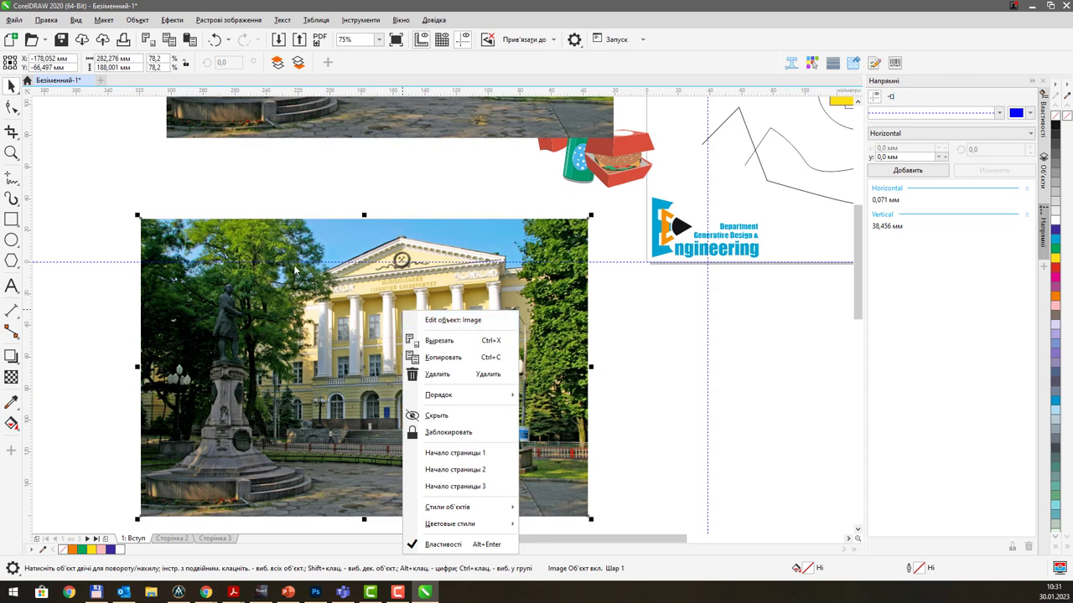
{"action": "key", "text": "Escape"}
{"action": "scroll", "coordinate": [293, 266], "scroll_direction": "down", "scroll_amount": 5}
{"action": "left_click_drag", "start_coordinate": [218, 258], "coordinate": [388, 503]}
{"action": "key", "text": "Delete"}
{"action": "left_click", "coordinate": [342, 293]}
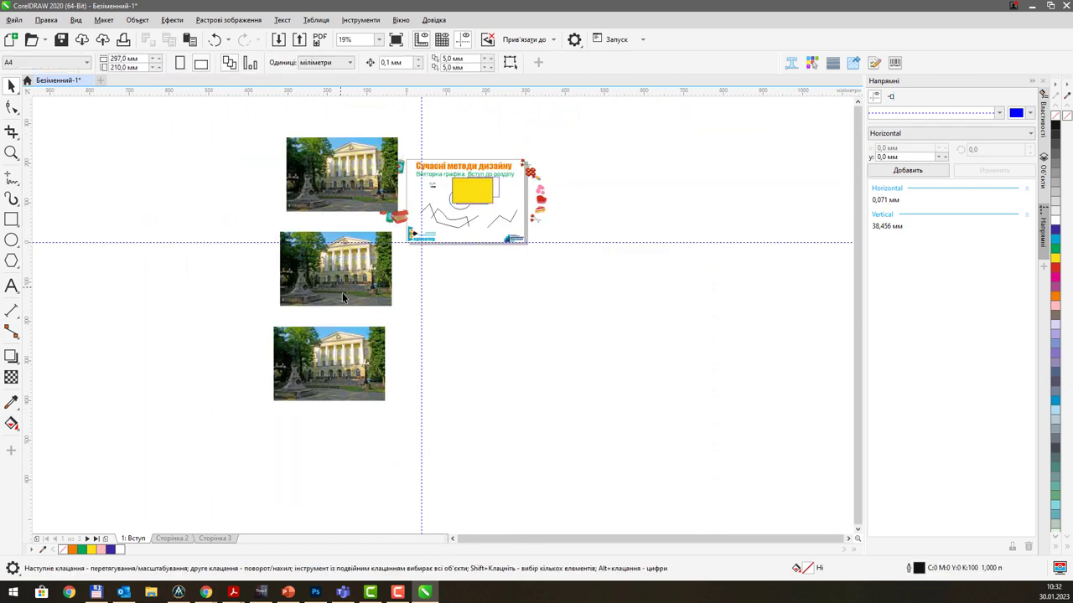
{"action": "key", "text": "Delete"}
{"action": "left_click", "coordinate": [329, 335]}
{"action": "key", "text": "Delete"}
{"action": "left_click", "coordinate": [322, 194]}
{"action": "key", "text": "Delete"}
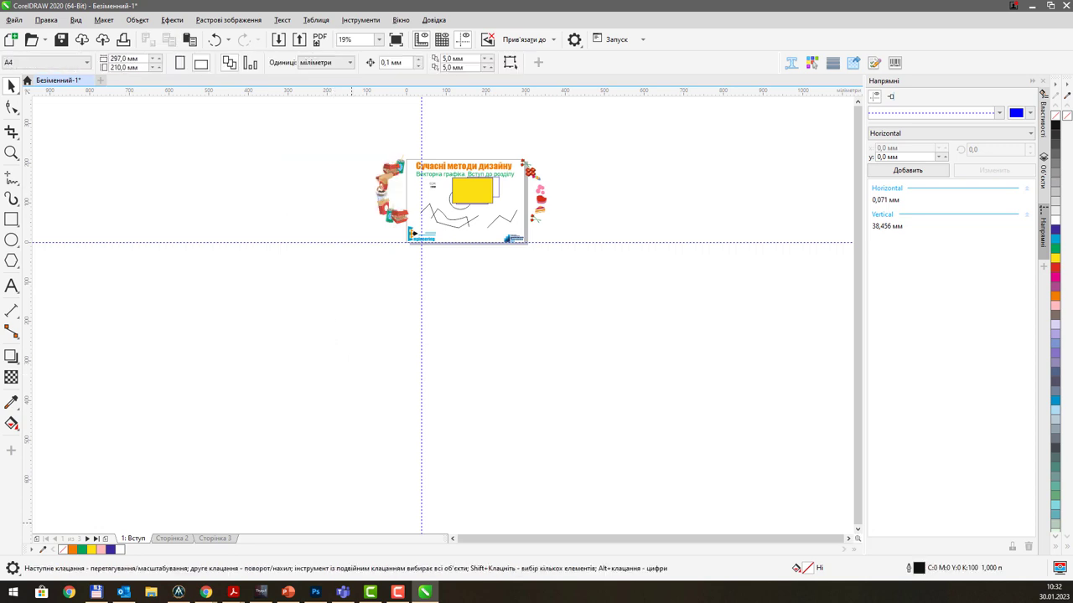
Paste the copied building photo on the pasteboard beside the page and enlarge it to about 253 × 169 mm
{"action": "key", "text": "ctrl+v"}
{"action": "left_click", "coordinate": [216, 155]}
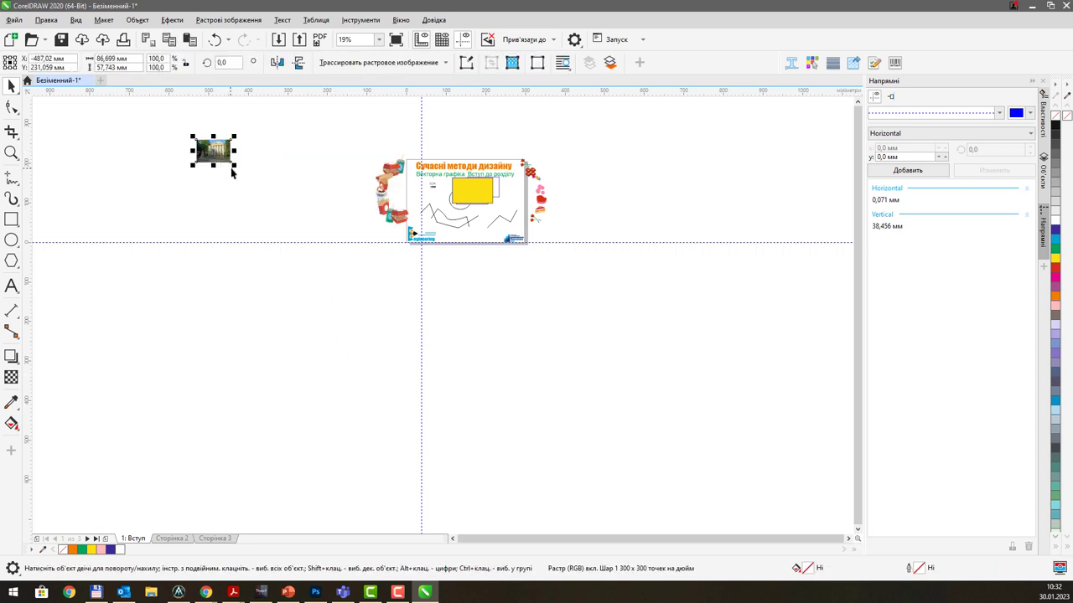
{"action": "left_click_drag", "start_coordinate": [236, 165], "coordinate": [303, 213]}
Create three evenly spaced copies of the pasted building photo in a column below it
{"action": "left_click_drag", "start_coordinate": [286, 199], "coordinate": [308, 267]}
{"action": "key", "text": "ctrl+r"}
{"action": "key", "text": "ctrl+r"}
{"action": "key", "text": "ctrl+r"}
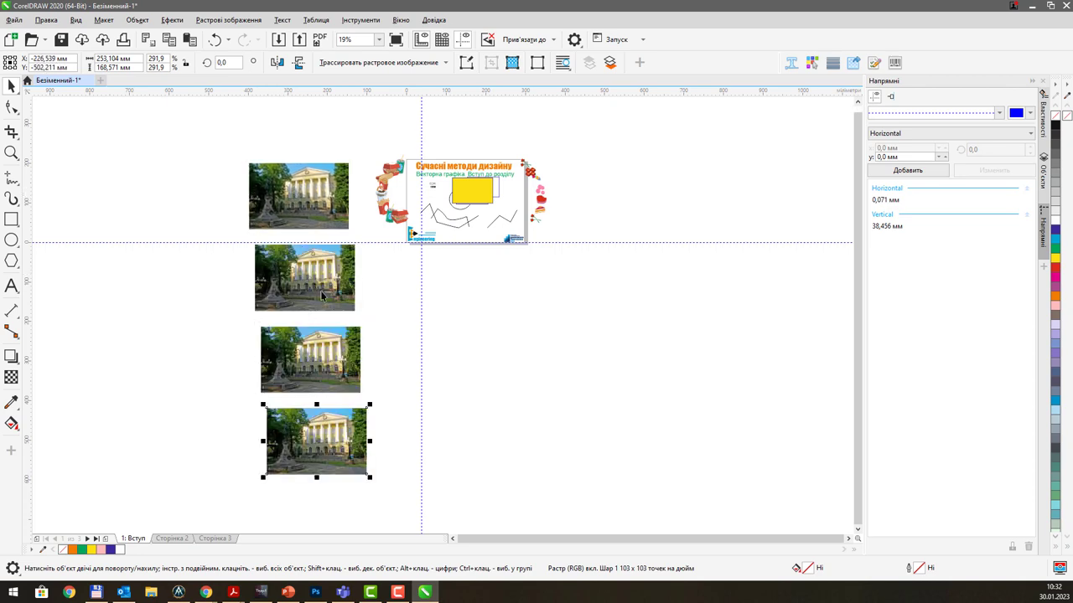
Convert the second building photo in the column to vector shapes with Quick Trace
{"action": "left_click", "coordinate": [308, 267]}
{"action": "scroll", "coordinate": [307, 267], "scroll_direction": "up", "scroll_amount": 5}
{"action": "right_click", "coordinate": [308, 265]}
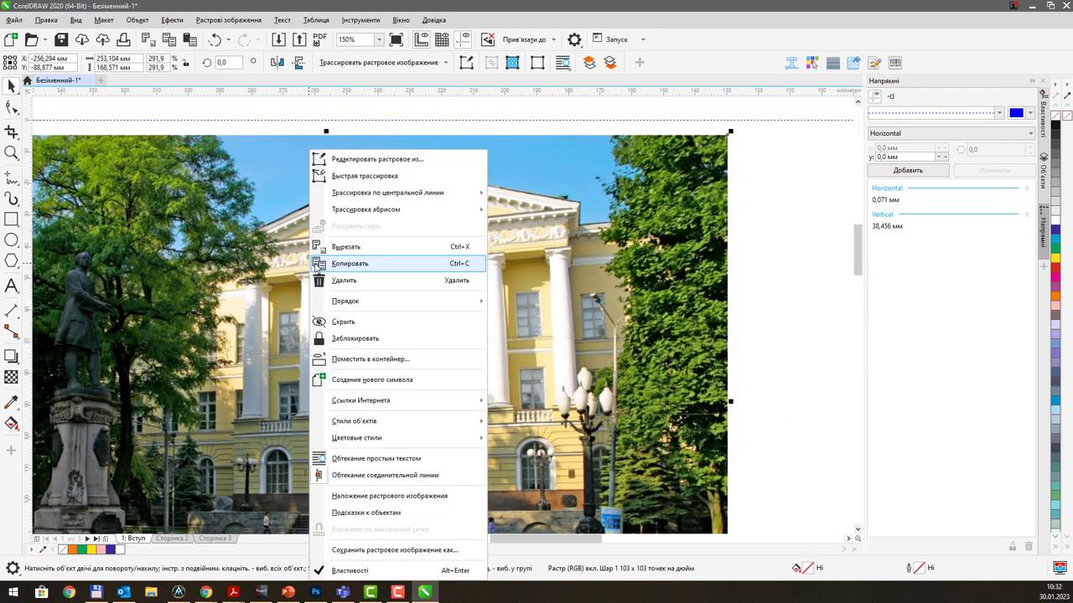
{"action": "left_click", "coordinate": [395, 178]}
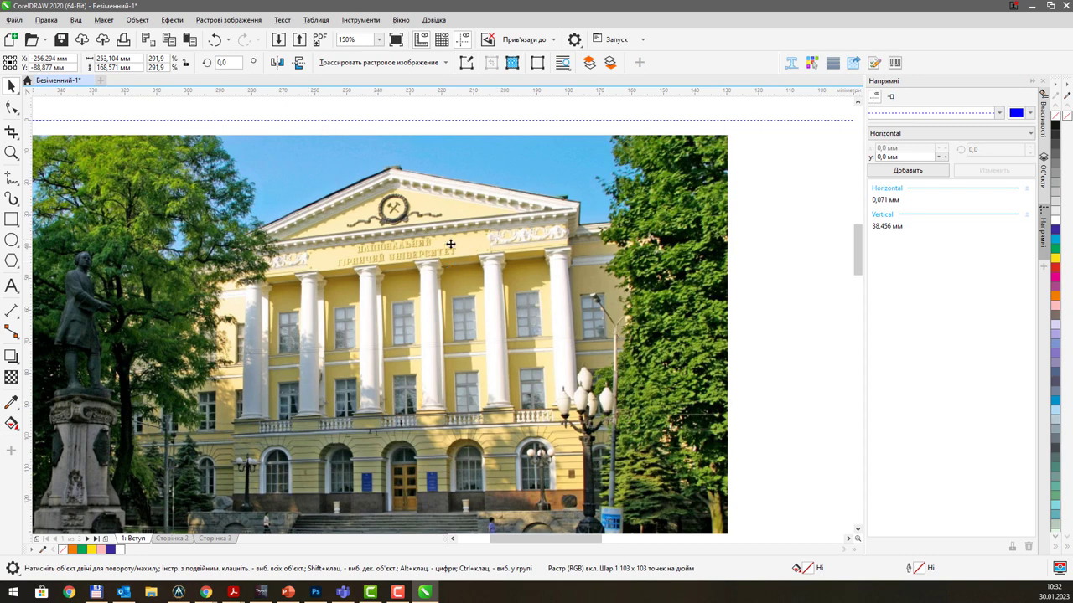
{"action": "scroll", "coordinate": [421, 249], "scroll_direction": "down", "scroll_amount": 2}
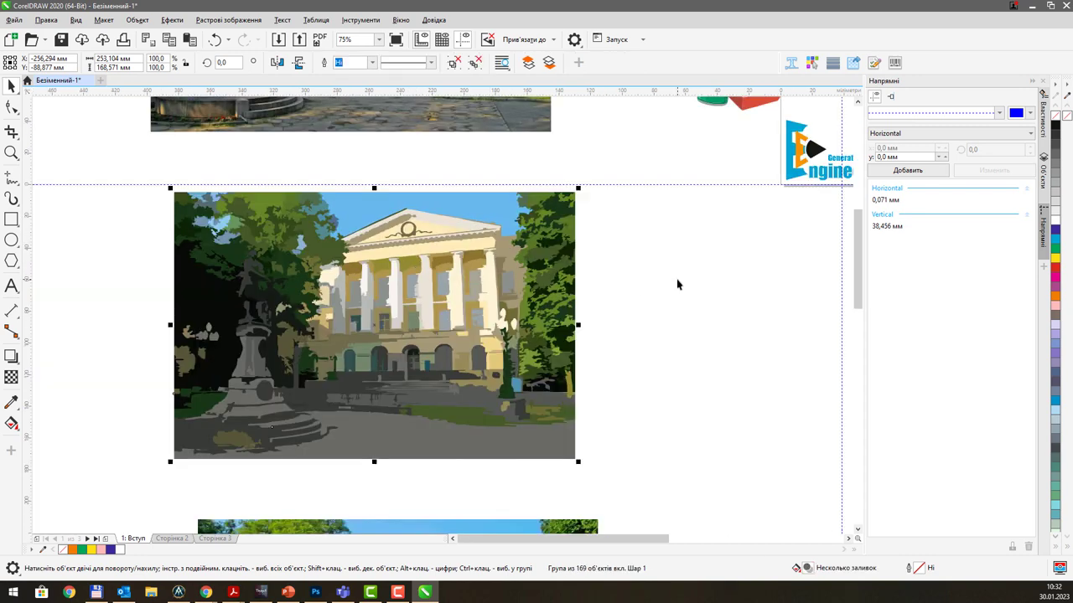
Move the traced vector group off its source photo and place it to the photo's right, below the page
{"action": "left_click_drag", "start_coordinate": [537, 319], "coordinate": [588, 296]}
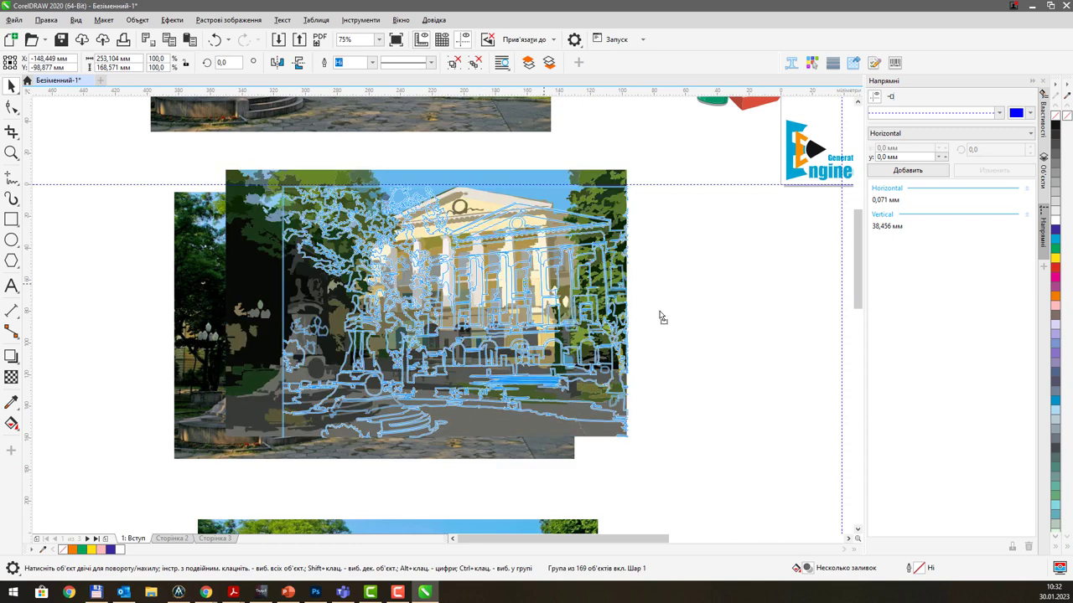
{"action": "left_click_drag", "start_coordinate": [661, 316], "coordinate": [1013, 337]}
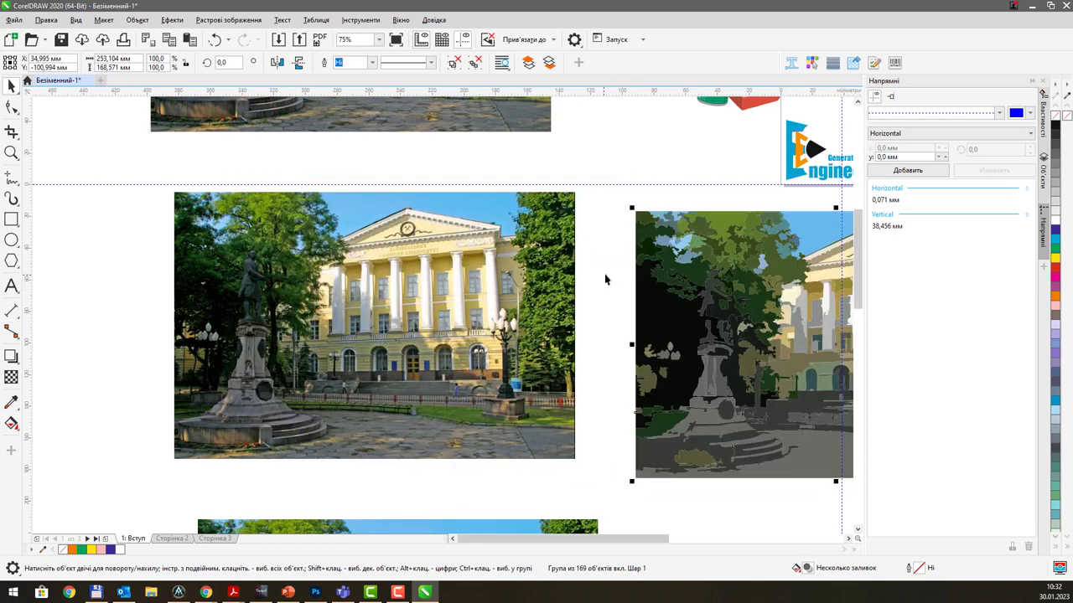
{"action": "mouse_move", "coordinate": [605, 279]}
{"action": "left_mouse_down"}
{"action": "mouse_move", "coordinate": [356, 267]}
{"action": "mouse_move", "coordinate": [359, 280]}
{"action": "left_mouse_up"}
{"action": "key", "text": "space"}
{"action": "mouse_move", "coordinate": [561, 302]}
{"action": "left_mouse_down"}
{"action": "mouse_move", "coordinate": [542, 285]}
{"action": "mouse_move", "coordinate": [460, 307]}
{"action": "left_mouse_up"}
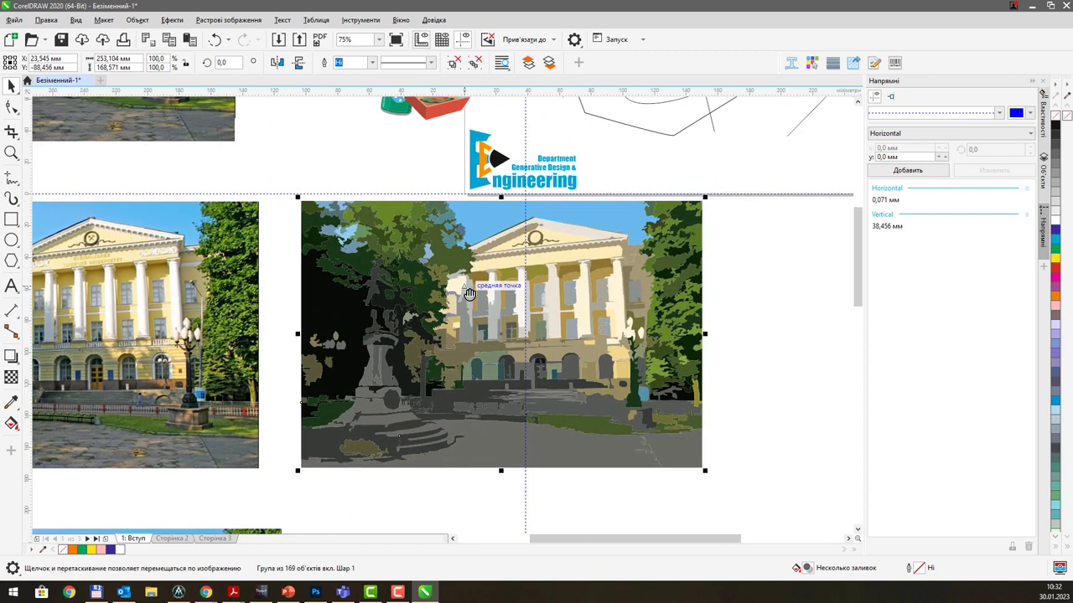
Ungroup the traced image and pull several individual column and foliage shapes out to its right
{"action": "right_click", "coordinate": [417, 260]}
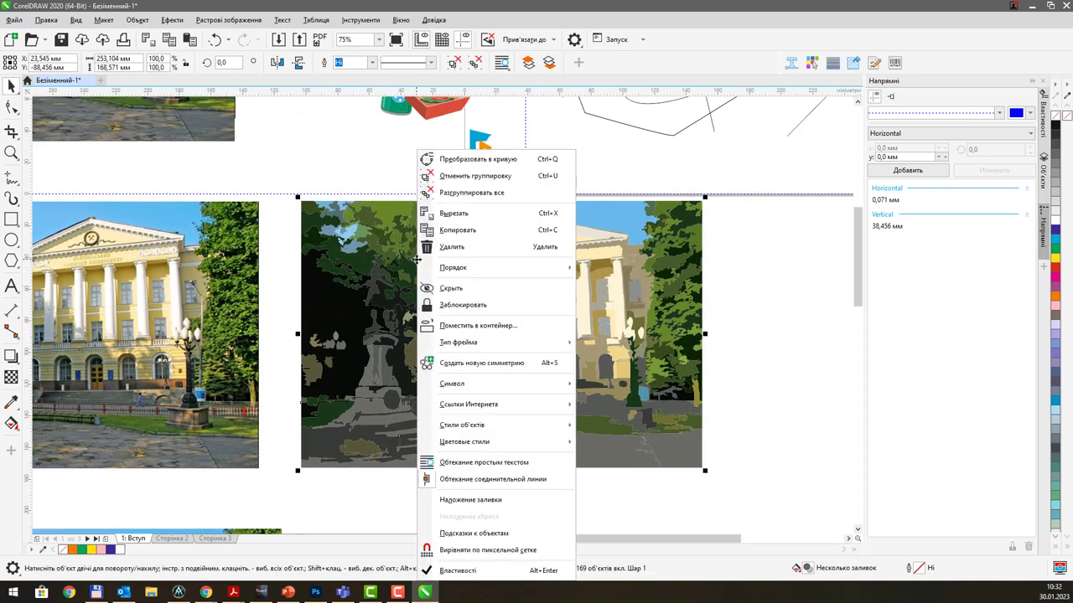
{"action": "left_click", "coordinate": [504, 176]}
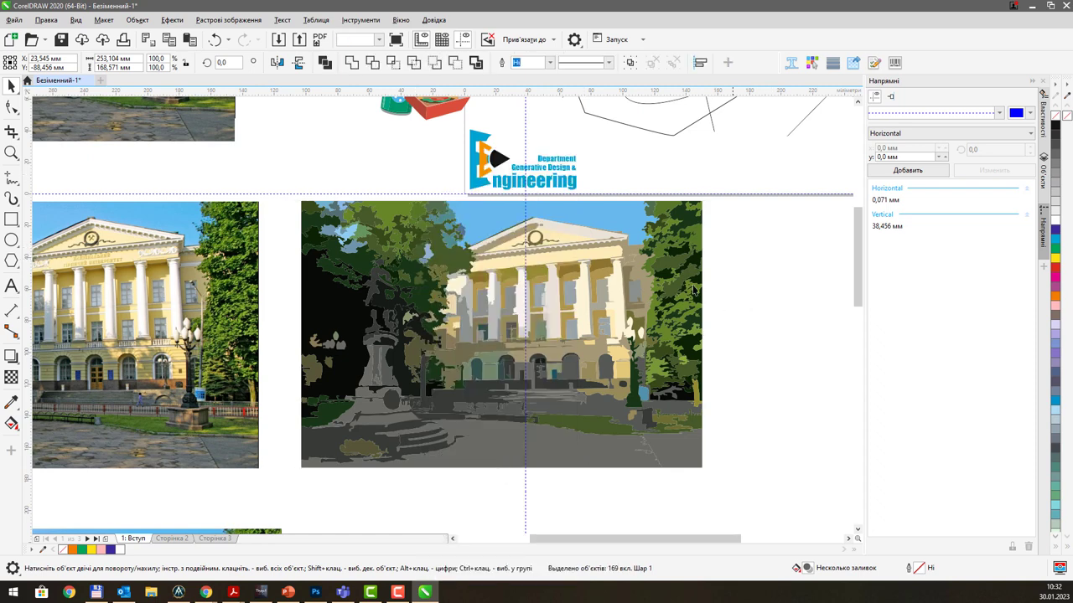
{"action": "left_click_drag", "start_coordinate": [654, 293], "coordinate": [747, 283]}
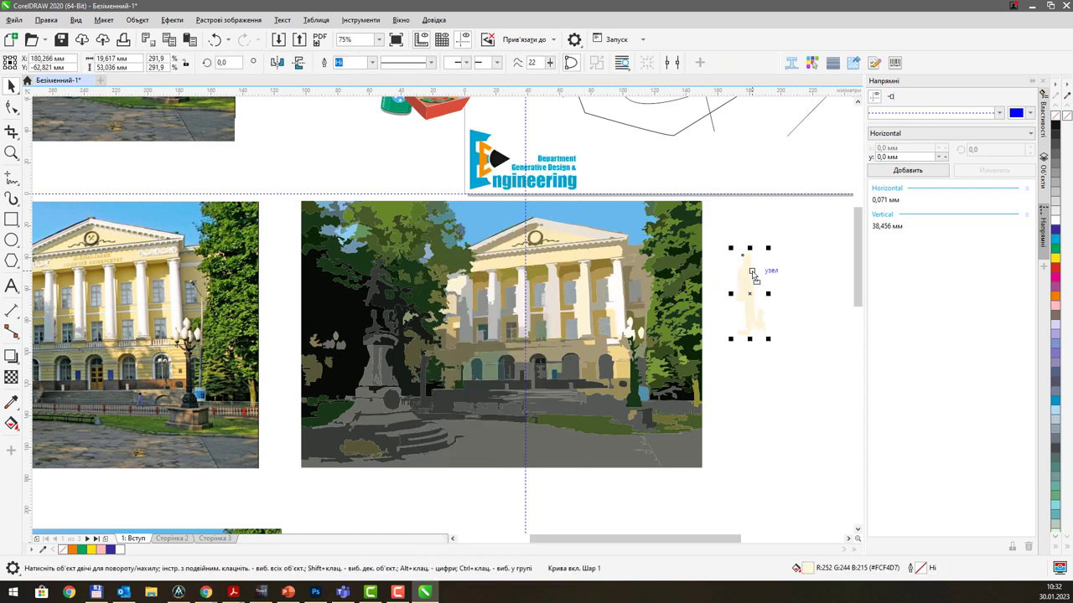
{"action": "left_click_drag", "start_coordinate": [675, 280], "coordinate": [772, 229]}
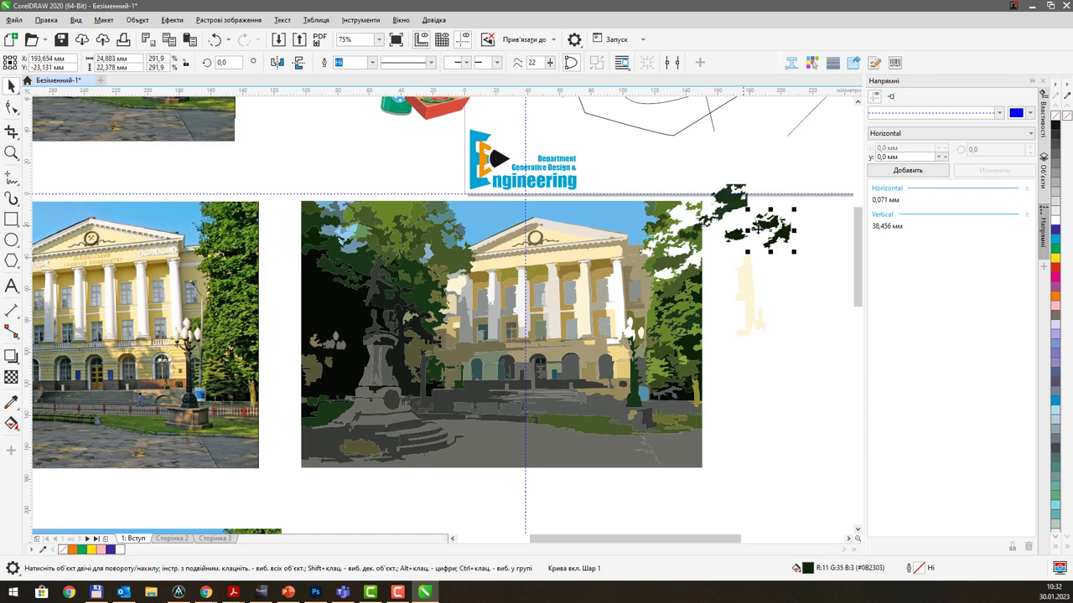
{"action": "right_click", "coordinate": [771, 230]}
{"action": "key", "text": "Escape"}
{"action": "left_click_drag", "start_coordinate": [687, 316], "coordinate": [718, 290]}
{"action": "left_click_drag", "start_coordinate": [709, 366], "coordinate": [734, 364]}
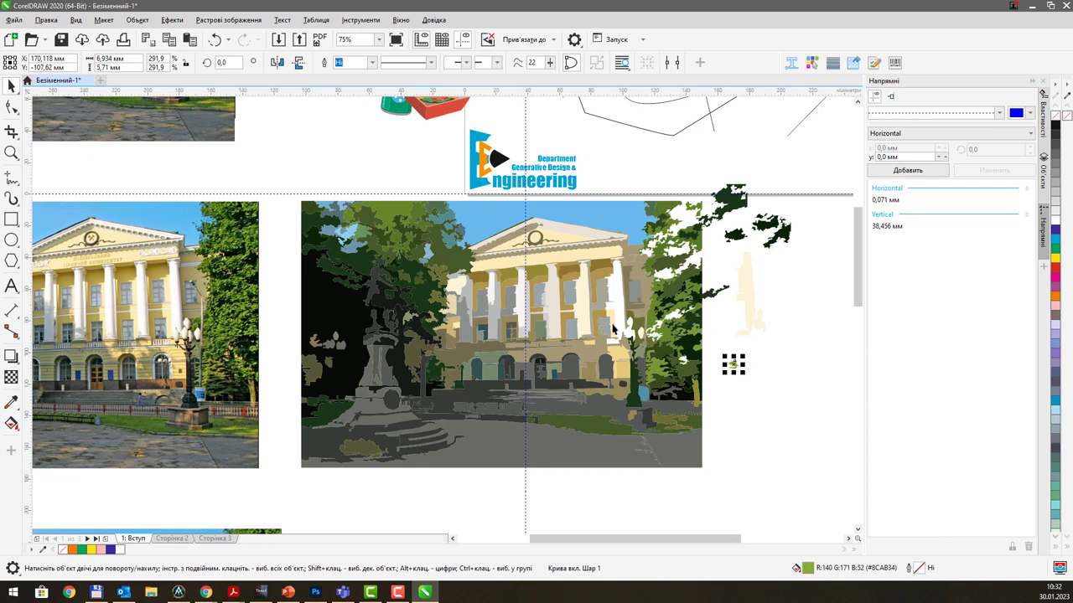
{"action": "left_click_drag", "start_coordinate": [579, 313], "coordinate": [735, 386]}
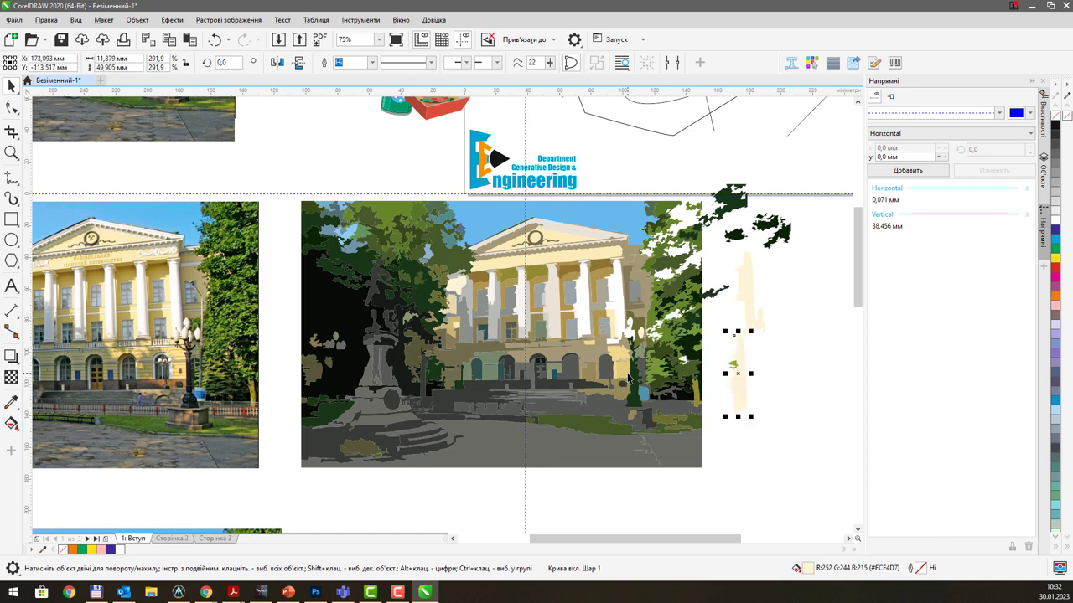
Pull the lamp post, pavement, dark foliage and black background shapes of the ungrouped trace away from their places
{"action": "left_click_drag", "start_coordinate": [630, 387], "coordinate": [708, 408]}
{"action": "left_click_drag", "start_coordinate": [642, 393], "coordinate": [719, 457]}
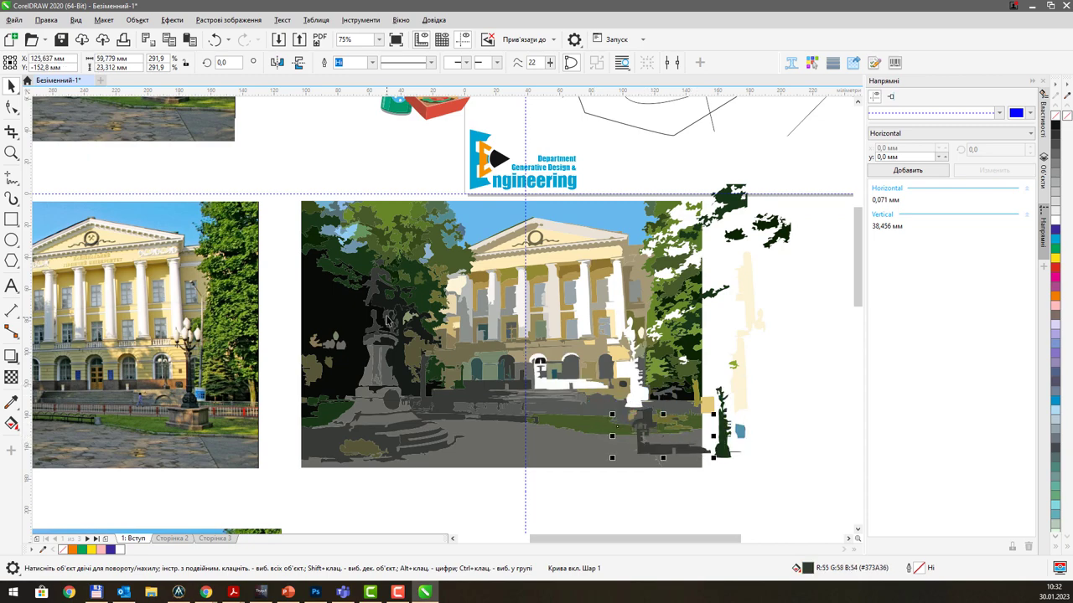
{"action": "scroll", "coordinate": [416, 381], "scroll_direction": "up", "scroll_amount": 3}
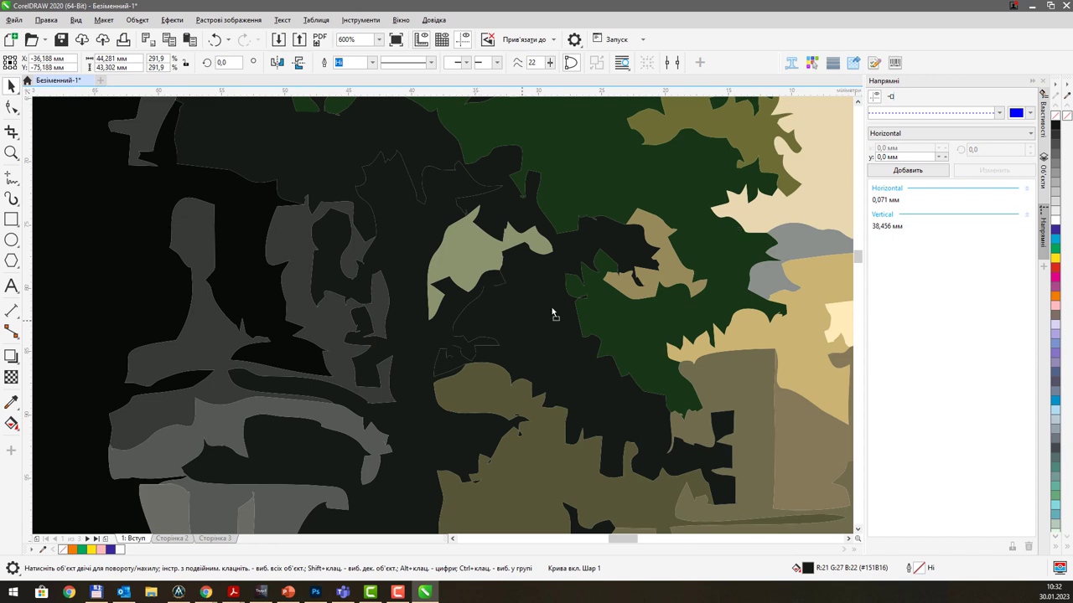
{"action": "left_click_drag", "start_coordinate": [553, 311], "coordinate": [602, 310]}
{"action": "scroll", "coordinate": [551, 311], "scroll_direction": "down", "scroll_amount": 3}
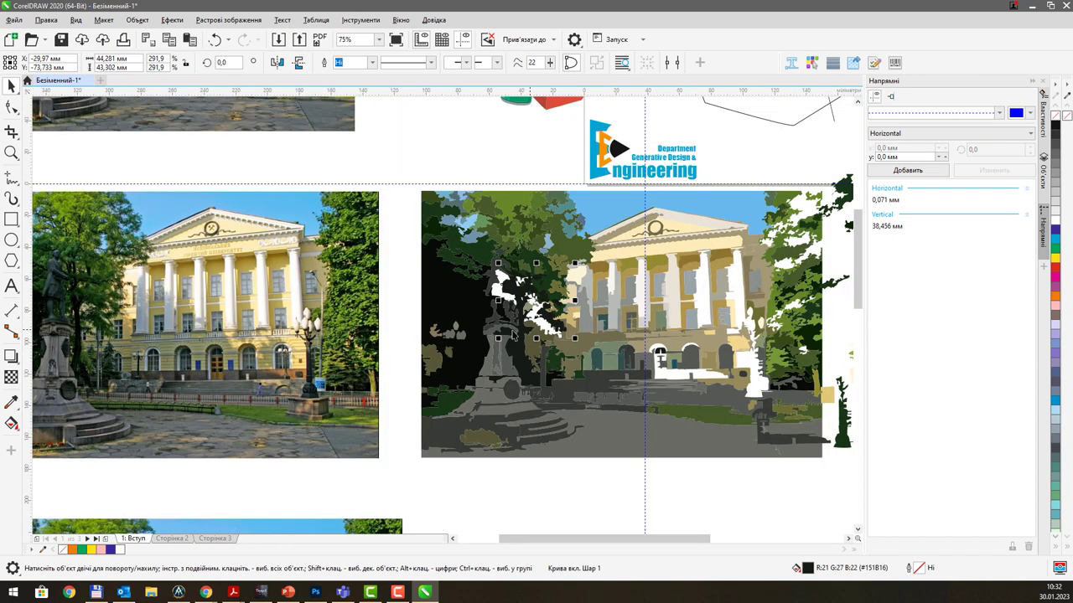
{"action": "left_click_drag", "start_coordinate": [461, 304], "coordinate": [402, 300]}
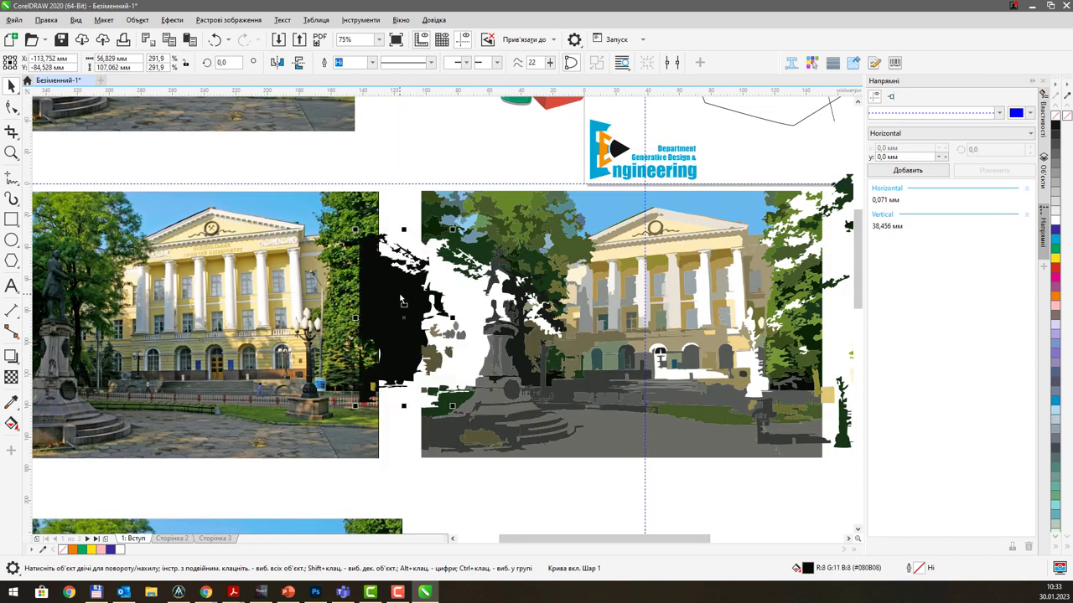
Convert the third building photo in the column to vector shapes with an Outline Trace of type Line Art, detail 88
{"action": "scroll", "coordinate": [508, 325], "scroll_direction": "down", "scroll_amount": 2}
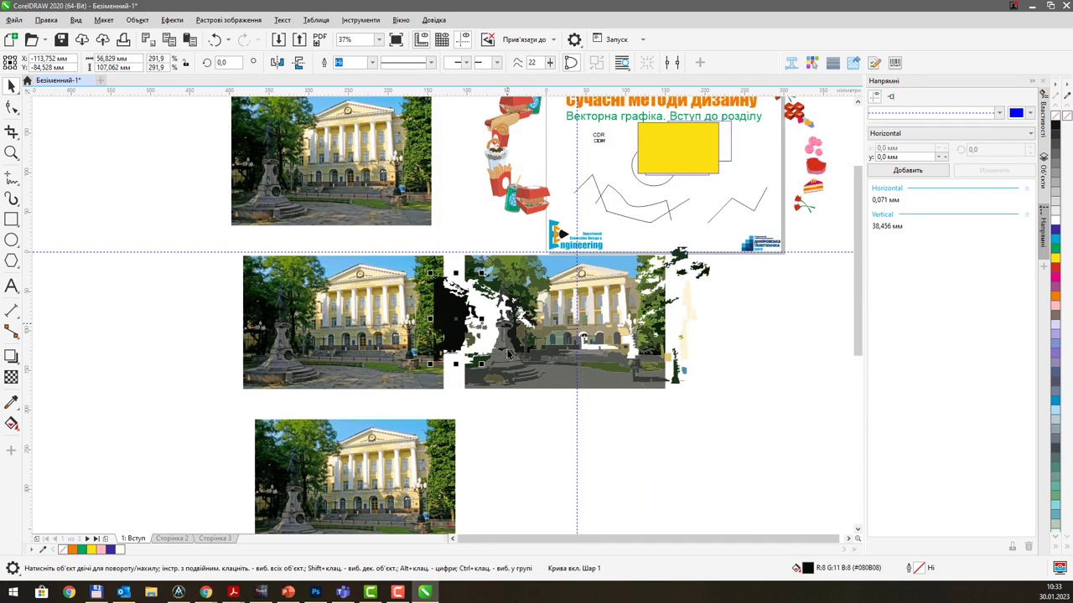
{"action": "scroll", "coordinate": [436, 352], "scroll_direction": "down", "scroll_amount": 3}
{"action": "left_click", "coordinate": [372, 362]}
{"action": "right_click", "coordinate": [372, 362]}
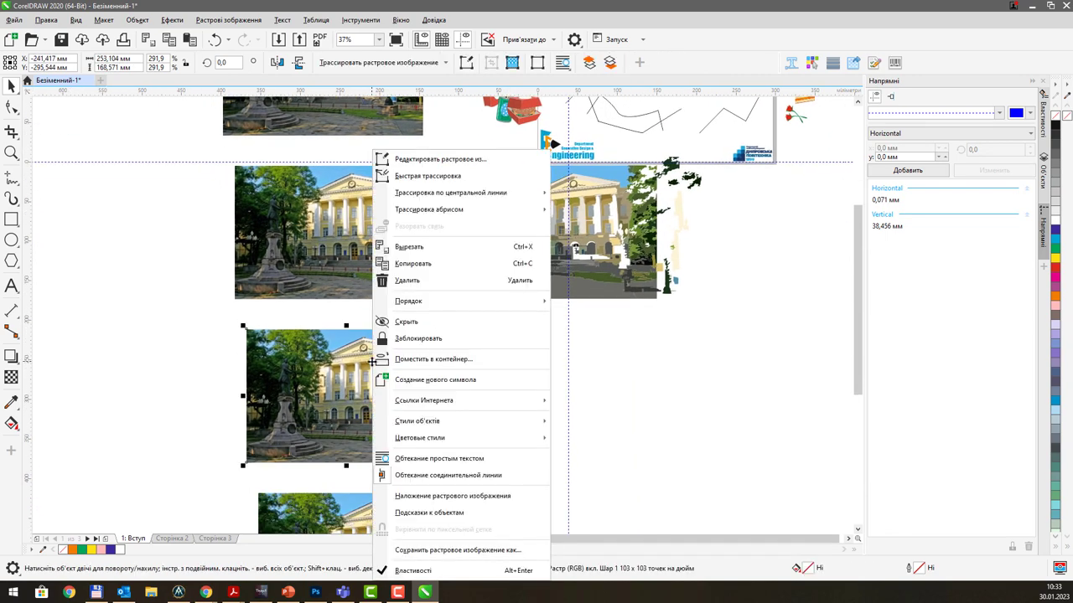
{"action": "mouse_move", "coordinate": [471, 212]}
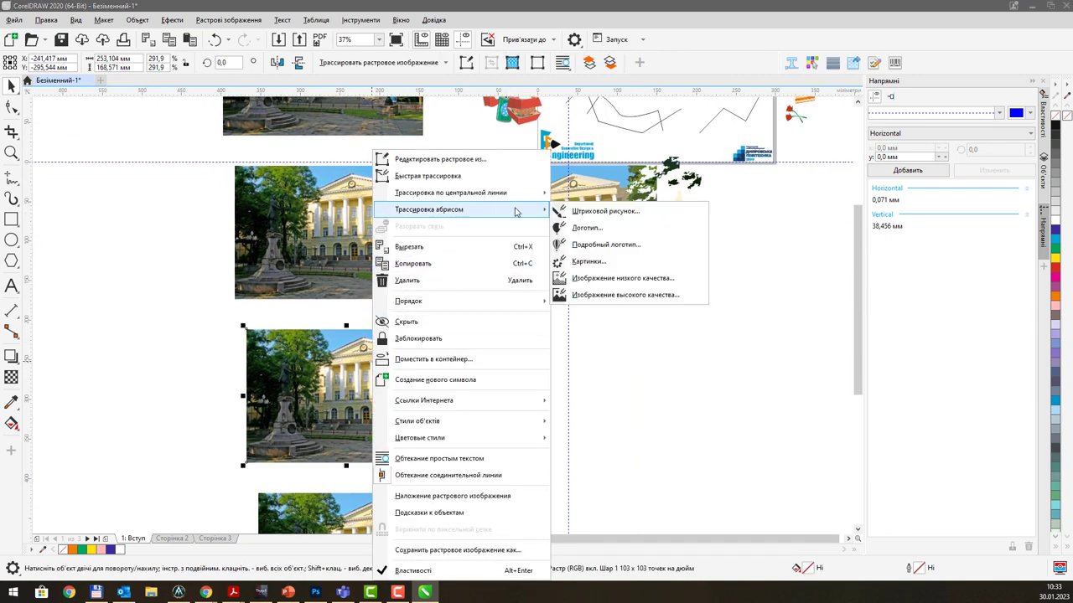
{"action": "left_click", "coordinate": [611, 215]}
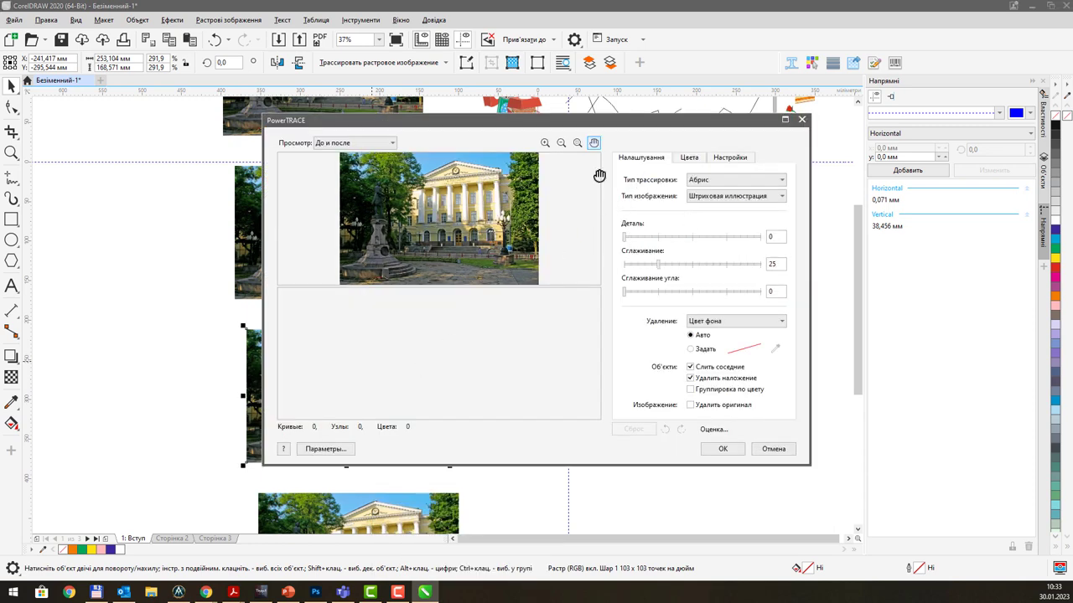
{"action": "left_click_drag", "start_coordinate": [480, 128], "coordinate": [453, 125]}
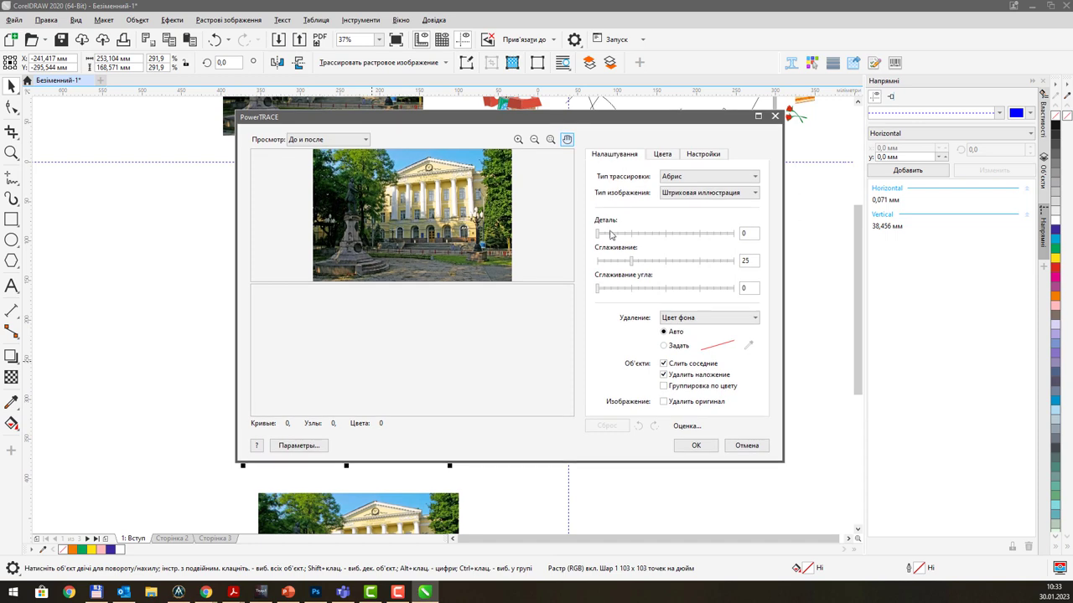
{"action": "left_click_drag", "start_coordinate": [600, 235], "coordinate": [661, 239]}
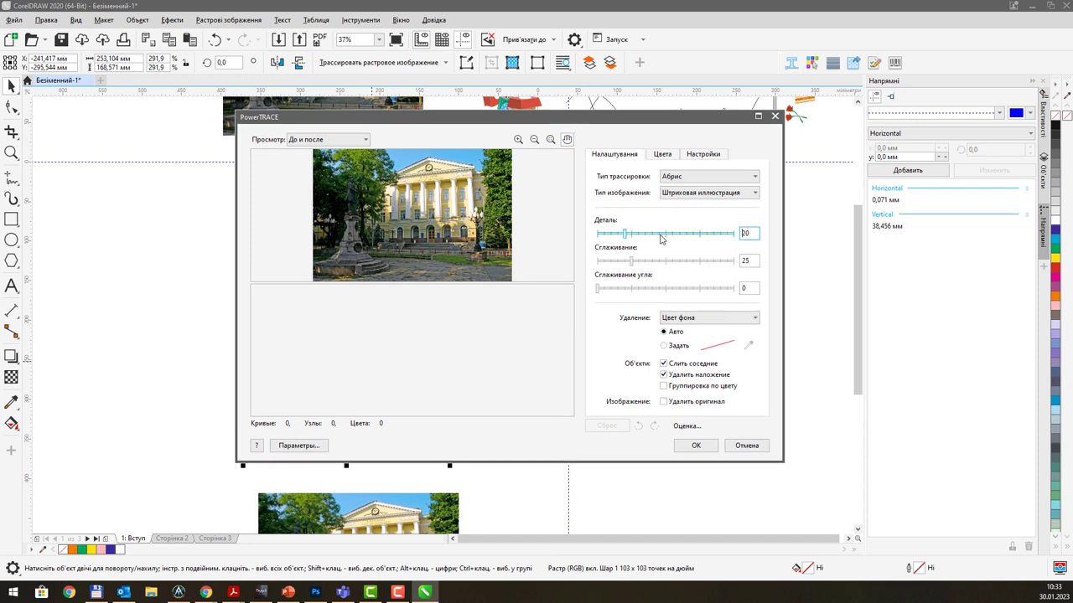
{"action": "left_click", "coordinate": [695, 446]}
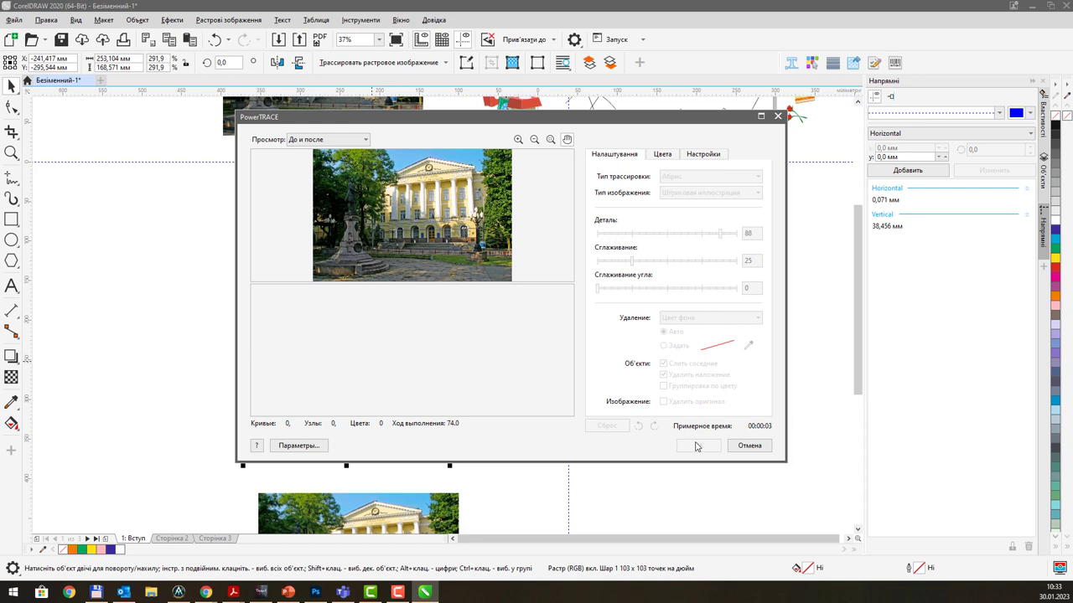
{"action": "left_click", "coordinate": [695, 446]}
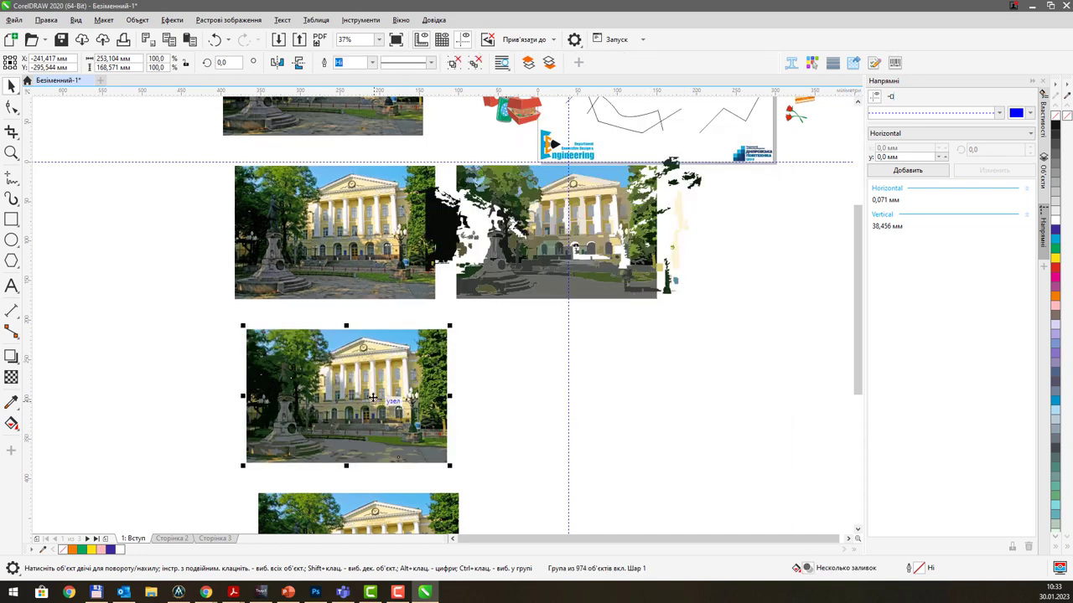
Move the new traced group off the third photo and place it to the photo's right
{"action": "left_click_drag", "start_coordinate": [369, 387], "coordinate": [597, 381]}
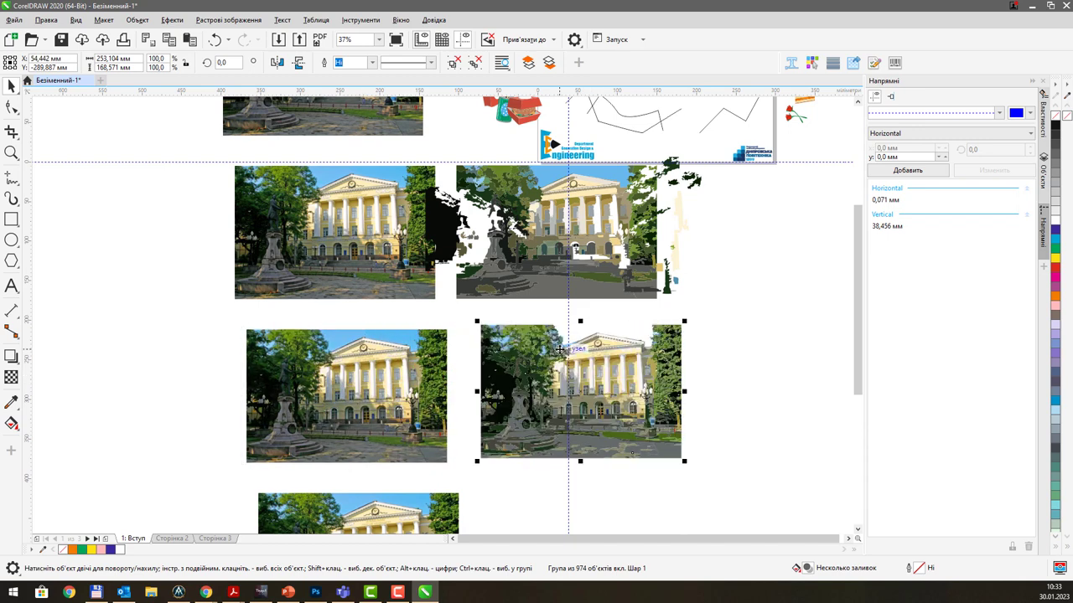
{"action": "scroll", "coordinate": [563, 350], "scroll_direction": "up", "scroll_amount": 3}
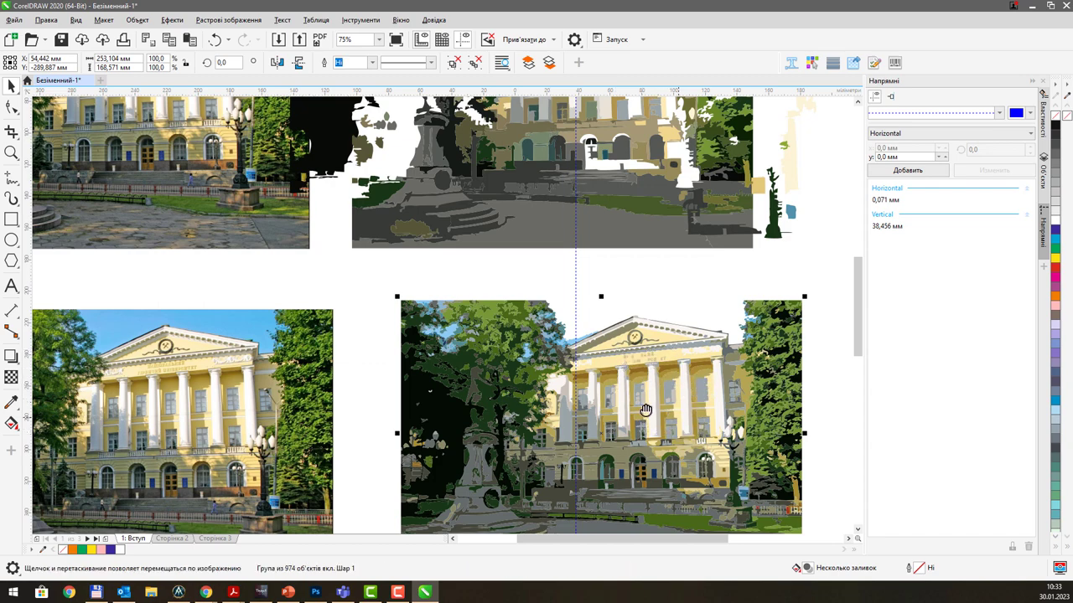
{"action": "left_click_drag", "start_coordinate": [667, 413], "coordinate": [533, 366]}
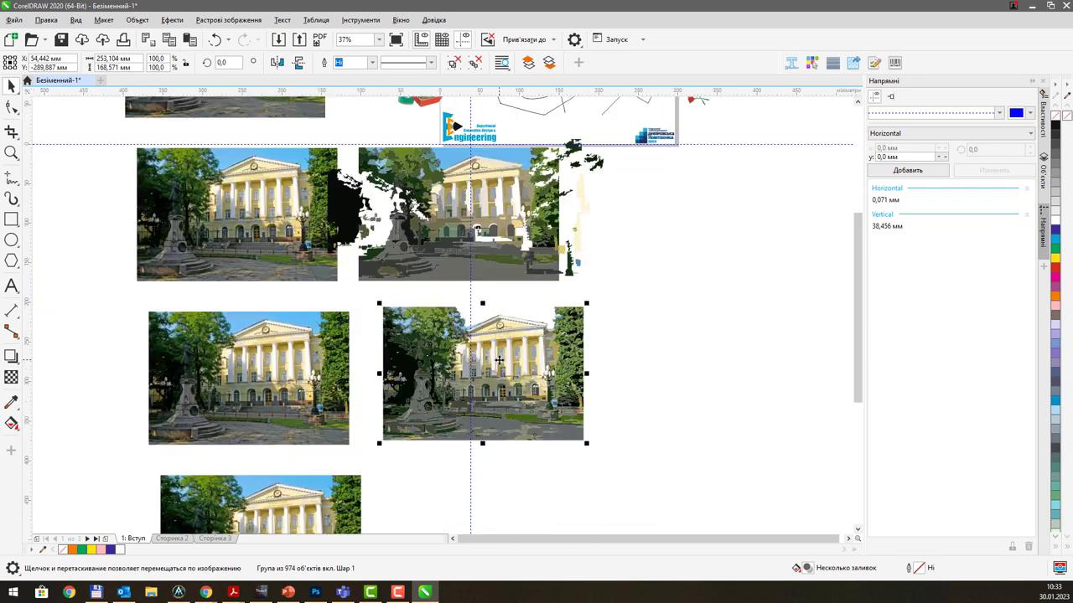
{"action": "scroll", "coordinate": [491, 365], "scroll_direction": "down", "scroll_amount": 2}
{"action": "scroll", "coordinate": [513, 363], "scroll_direction": "up", "scroll_amount": 2}
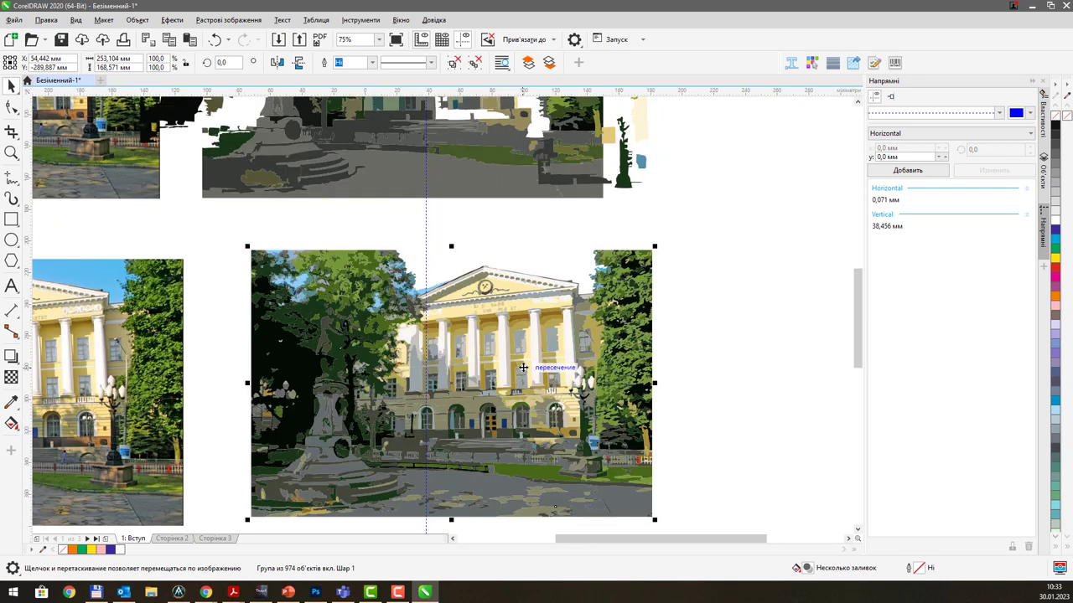
Ungroup the line-art trace and pull a few small foliage shapes out of its right-hand tree
{"action": "scroll", "coordinate": [537, 367], "scroll_direction": "up", "scroll_amount": 2}
{"action": "right_click", "coordinate": [542, 325]}
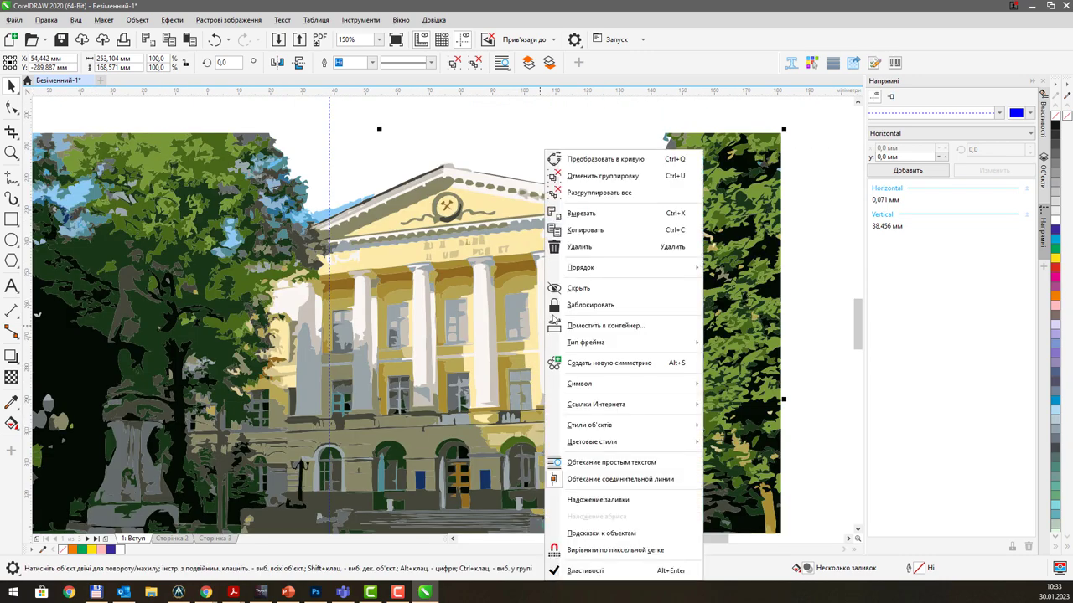
{"action": "left_click", "coordinate": [622, 183]}
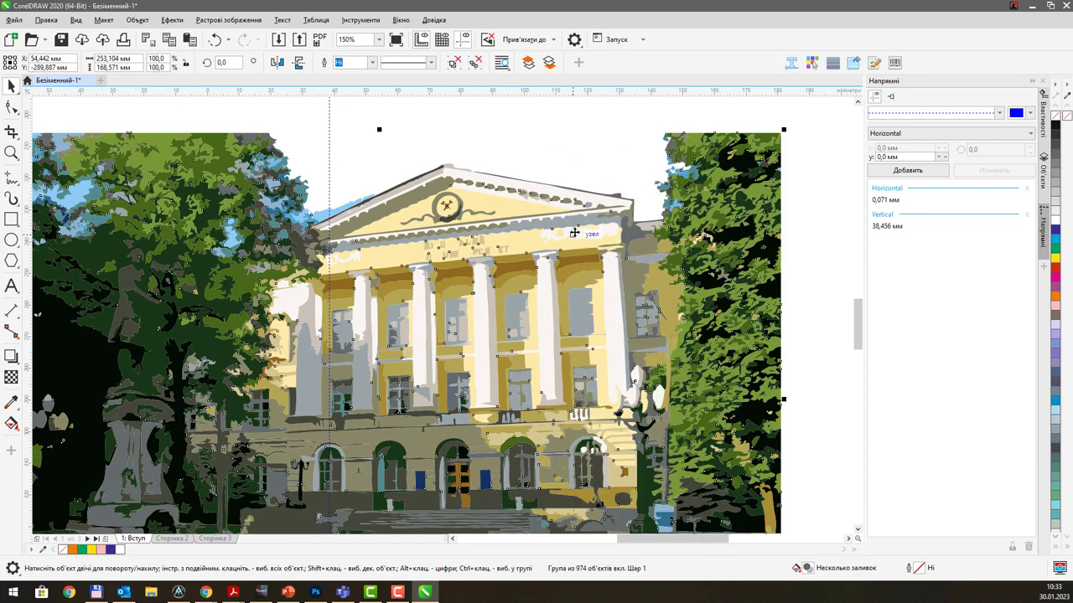
{"action": "scroll", "coordinate": [591, 235], "scroll_direction": "down", "scroll_amount": 2}
{"action": "left_click", "coordinate": [706, 175]}
{"action": "left_click_drag", "start_coordinate": [667, 220], "coordinate": [713, 183]}
{"action": "left_click", "coordinate": [662, 188]}
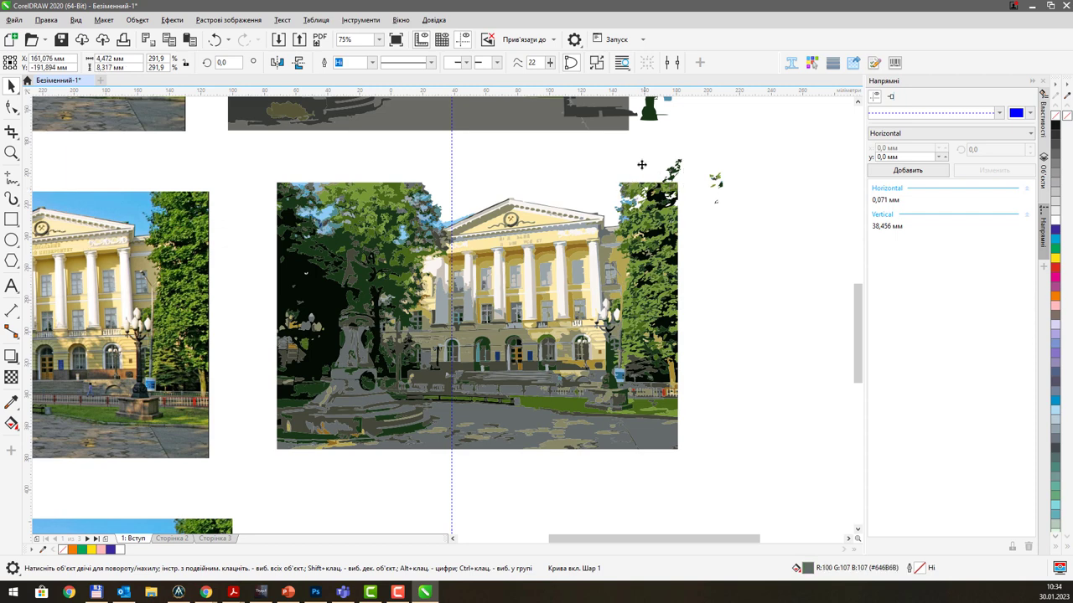
Pull the yellow pediment and grey roof-edge shapes up above the traced building
{"action": "left_click", "coordinate": [646, 158]}
{"action": "left_click_drag", "start_coordinate": [646, 158], "coordinate": [586, 173]}
{"action": "left_click_drag", "start_coordinate": [526, 222], "coordinate": [545, 195]}
{"action": "left_click_drag", "start_coordinate": [484, 222], "coordinate": [459, 176]}
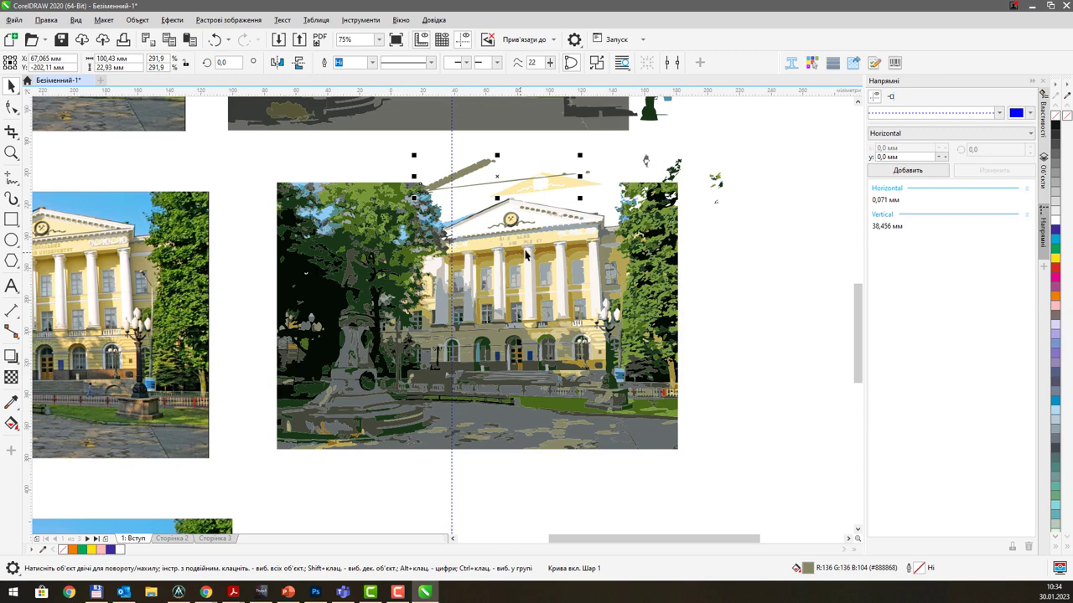
Shift a white column shape and a grey monument pedestal shape away from their places in the line-art trace
{"action": "left_click_drag", "start_coordinate": [526, 254], "coordinate": [499, 260]}
{"action": "scroll", "coordinate": [503, 261], "scroll_direction": "up", "scroll_amount": 2}
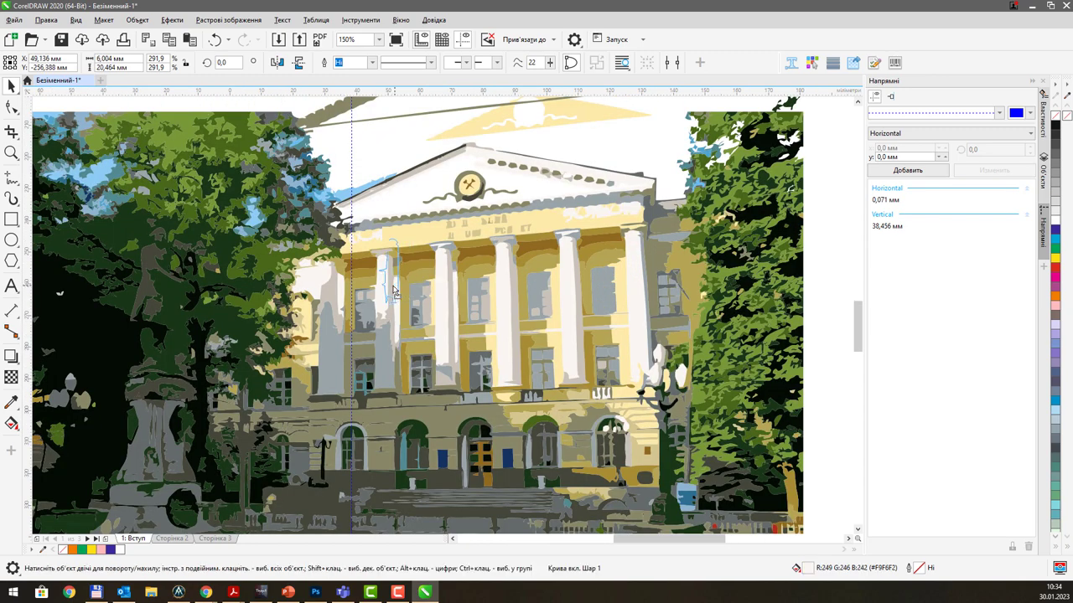
{"action": "left_click_drag", "start_coordinate": [371, 263], "coordinate": [378, 274]}
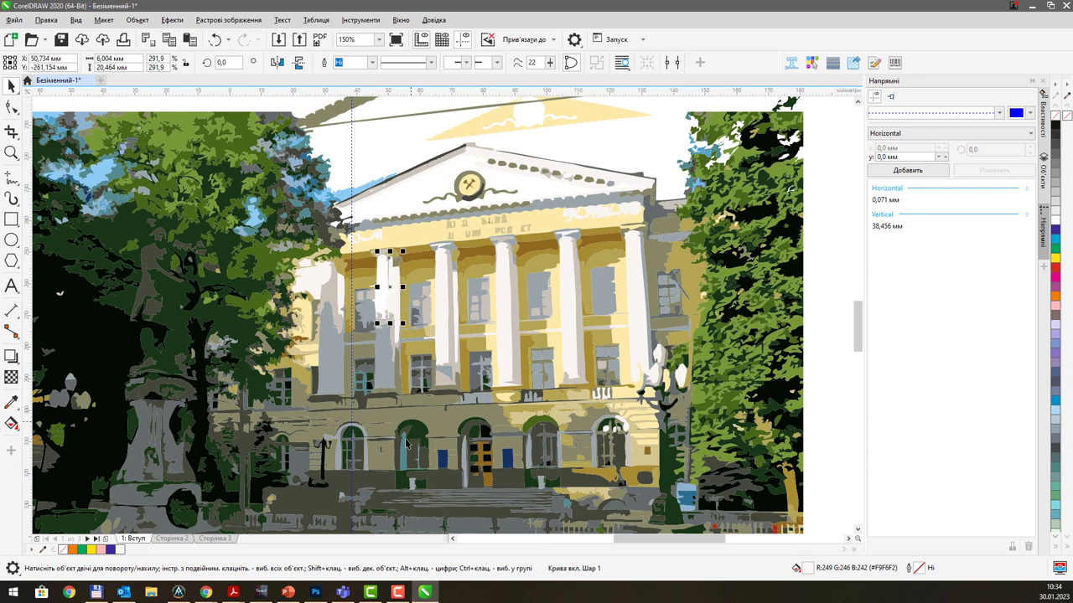
{"action": "scroll", "coordinate": [452, 436], "scroll_direction": "down", "scroll_amount": 3}
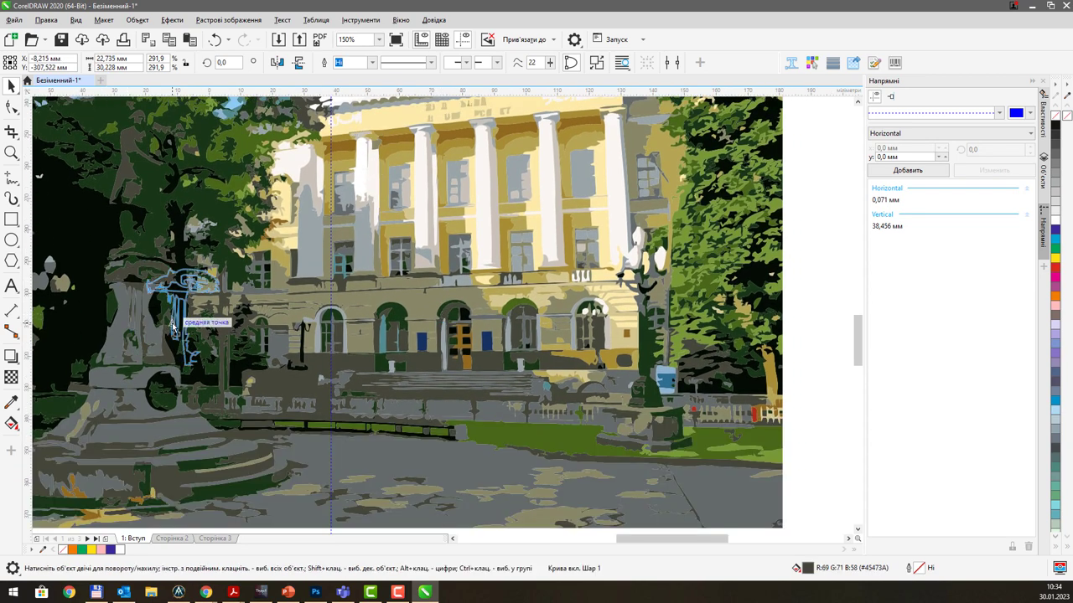
{"action": "left_click", "coordinate": [174, 326]}
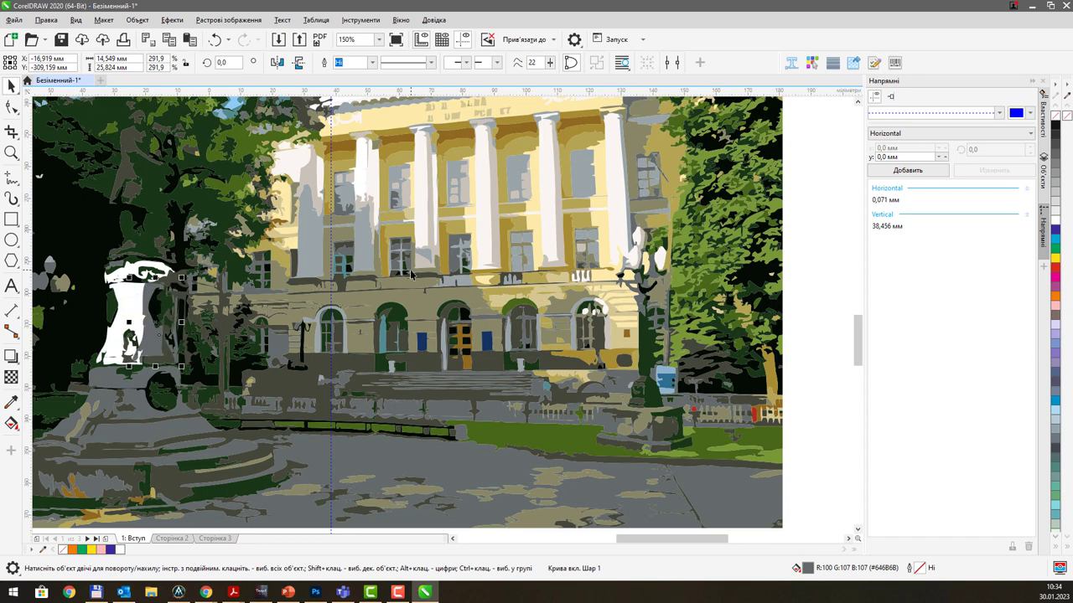
{"action": "right_click", "coordinate": [421, 242]}
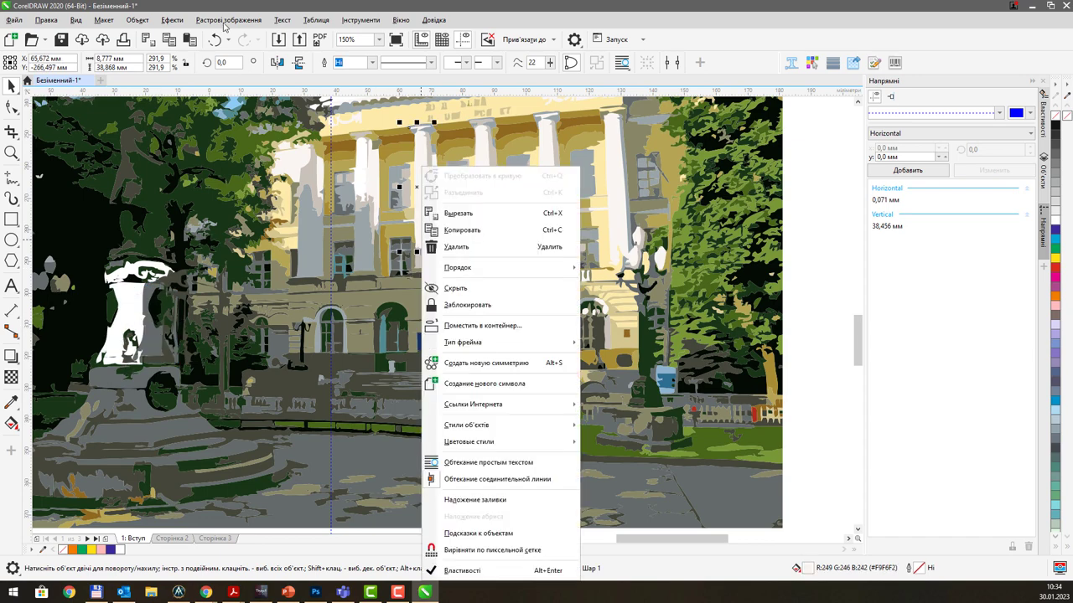
{"action": "left_click", "coordinate": [283, 21]}
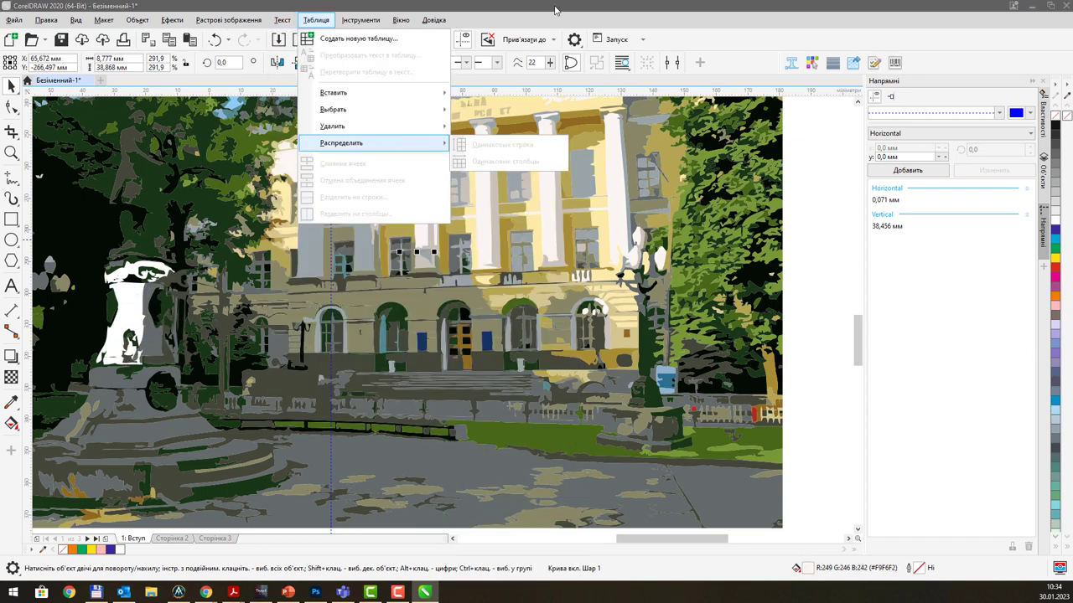
{"action": "left_click", "coordinate": [468, 213]}
Delete the third building photo, its traced shapes and the photo copies below it
{"action": "scroll", "coordinate": [467, 213], "scroll_direction": "down", "scroll_amount": 3}
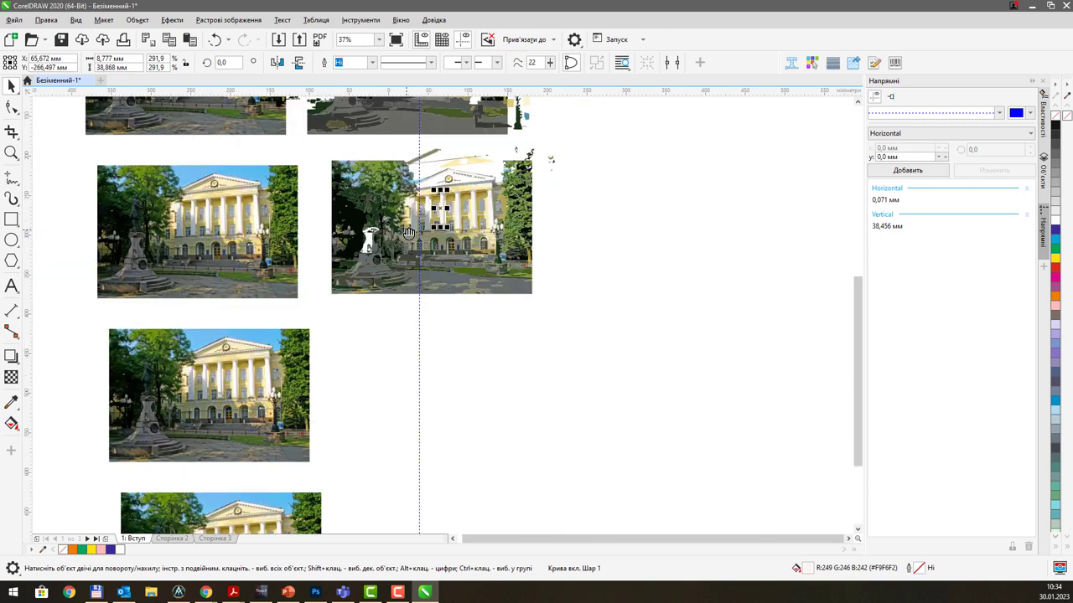
{"action": "scroll", "coordinate": [455, 426], "scroll_direction": "down", "scroll_amount": 3}
{"action": "left_click_drag", "start_coordinate": [539, 400], "coordinate": [269, 204]}
{"action": "key", "text": "Delete"}
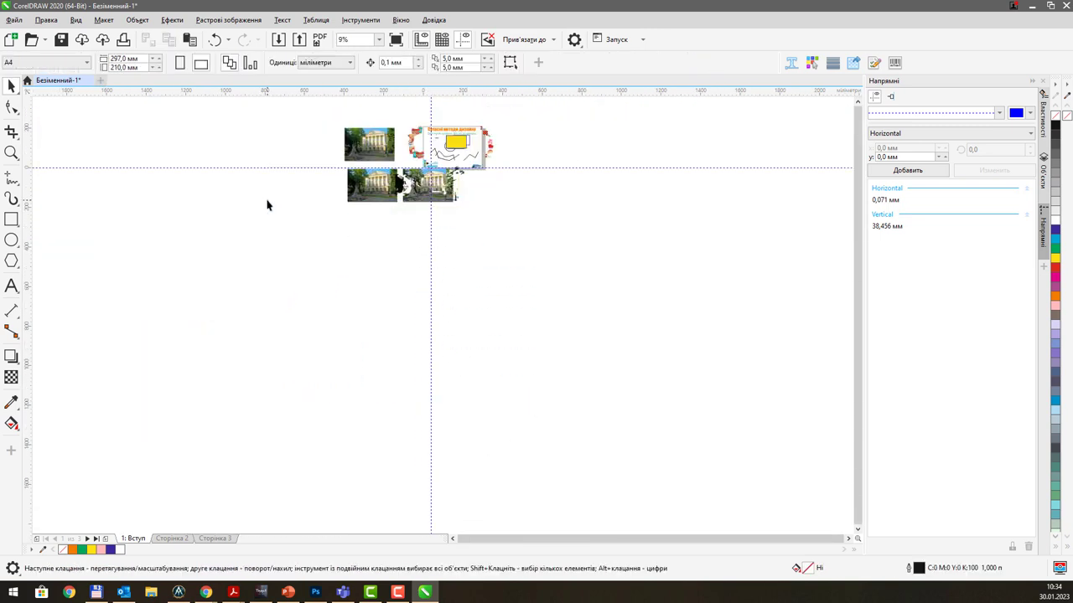
Delete the second building photo together with its pulled-apart traced shapes below the page
{"action": "left_click_drag", "start_coordinate": [432, 206], "coordinate": [438, 290]}
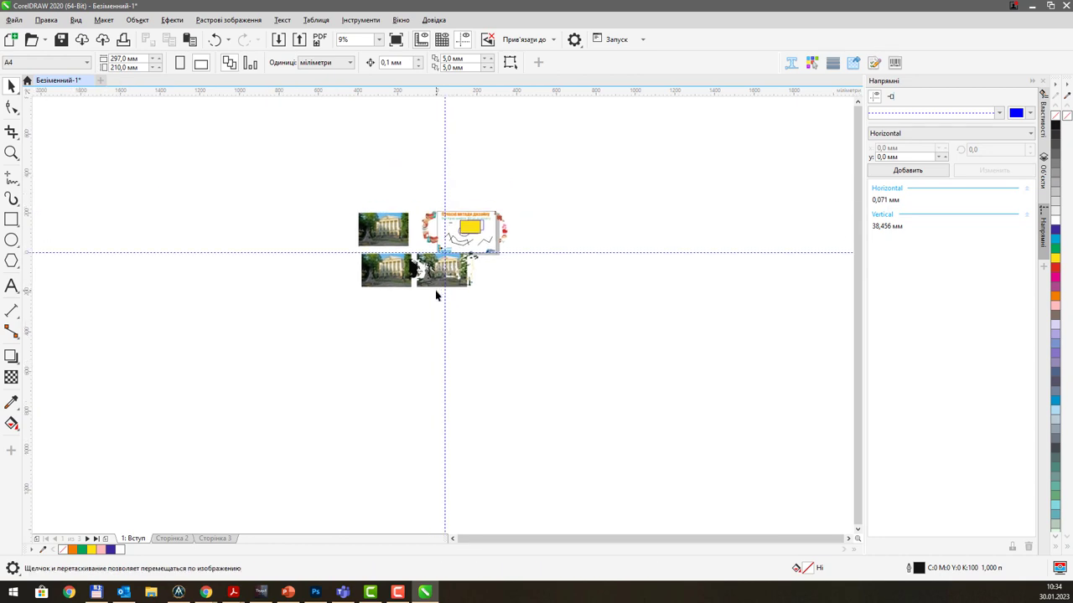
{"action": "scroll", "coordinate": [435, 290], "scroll_direction": "up", "scroll_amount": 4}
{"action": "left_click_drag", "start_coordinate": [530, 376], "coordinate": [544, 324]}
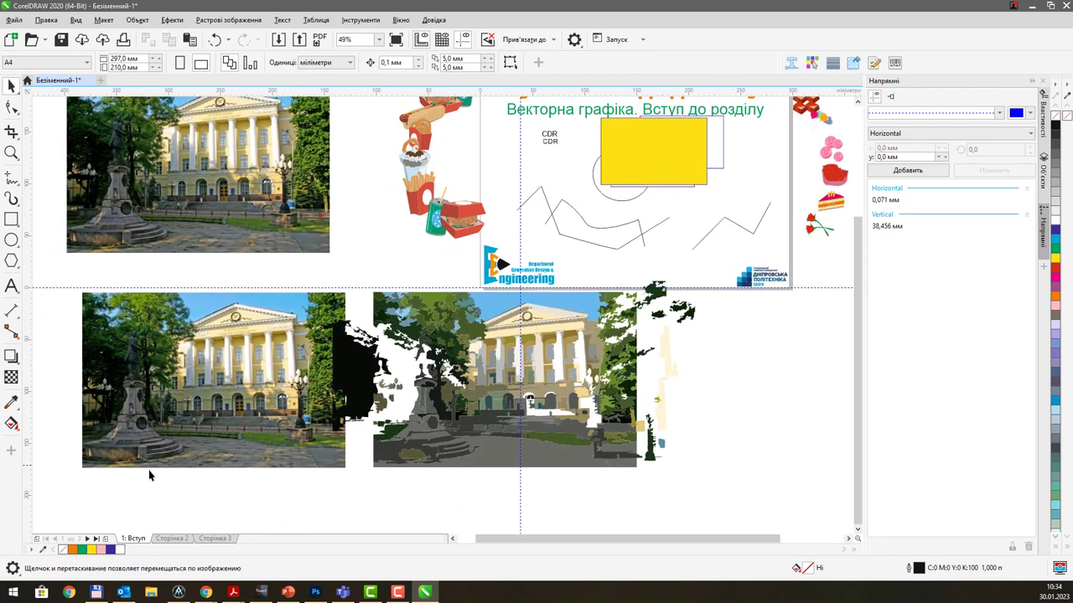
{"action": "left_click_drag", "start_coordinate": [64, 505], "coordinate": [724, 279]}
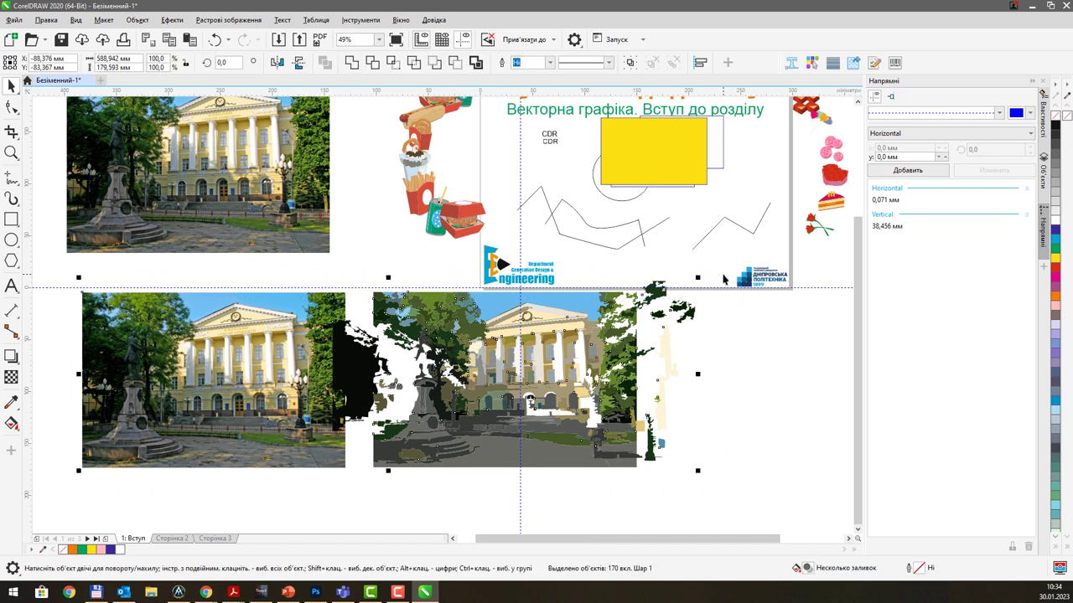
{"action": "key", "text": "Delete"}
Move the remaining building photo up and closer to the page's left edge
{"action": "key", "text": "h"}
{"action": "mouse_move", "coordinate": [626, 232]}
{"action": "left_mouse_down"}
{"action": "mouse_move", "coordinate": [546, 347]}
{"action": "mouse_move", "coordinate": [501, 342]}
{"action": "left_mouse_up"}
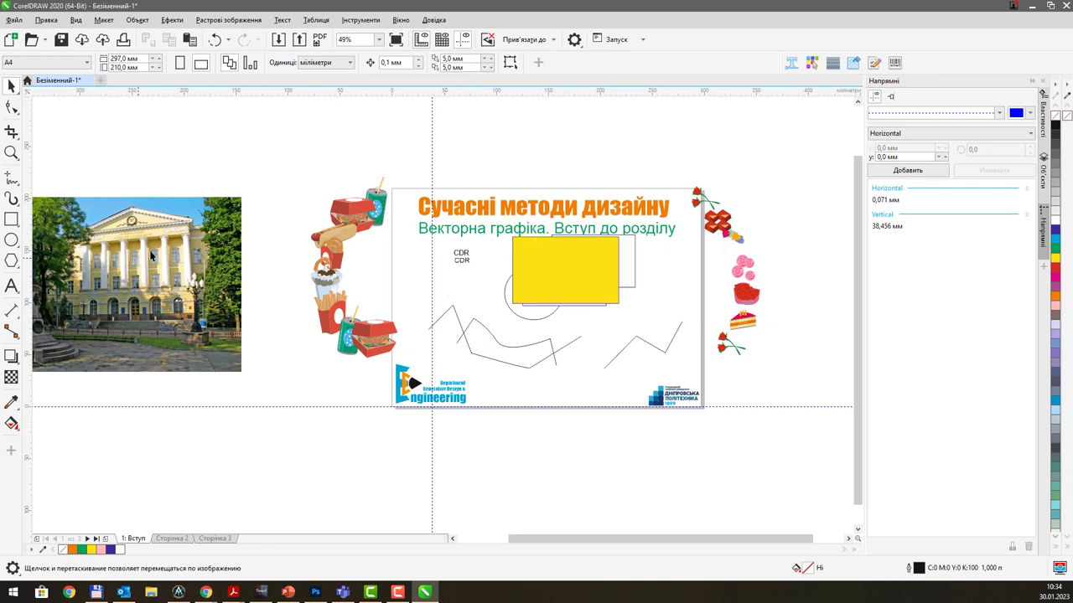
{"action": "key", "text": "ctrl+v"}
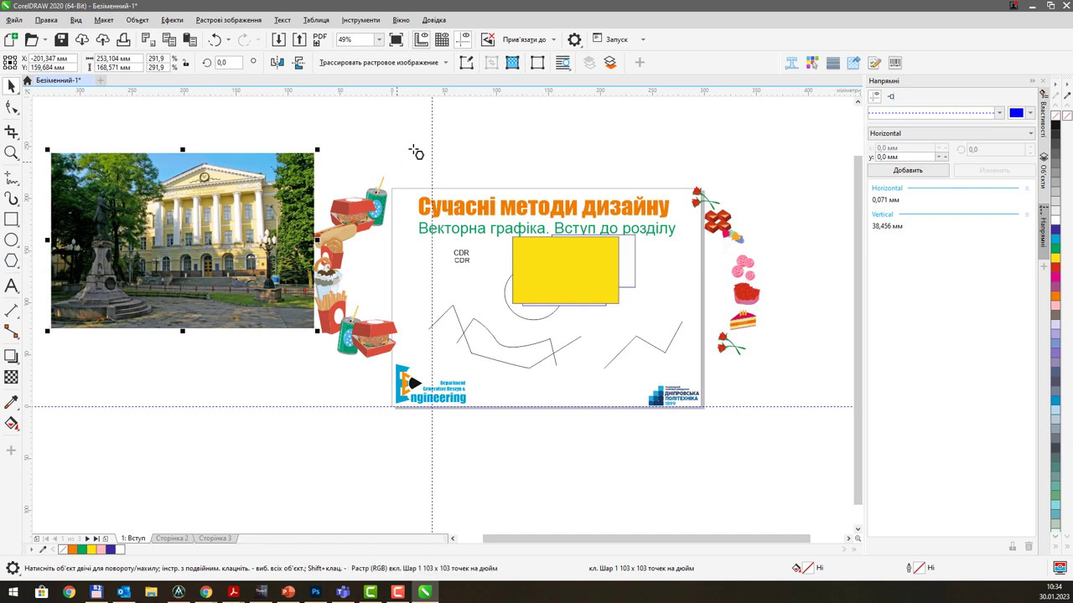
Draw a five-sided polygon about 83 × 63 mm and place it below the building photo
{"action": "left_click_drag", "start_coordinate": [422, 139], "coordinate": [512, 208]}
{"action": "key", "text": "space"}
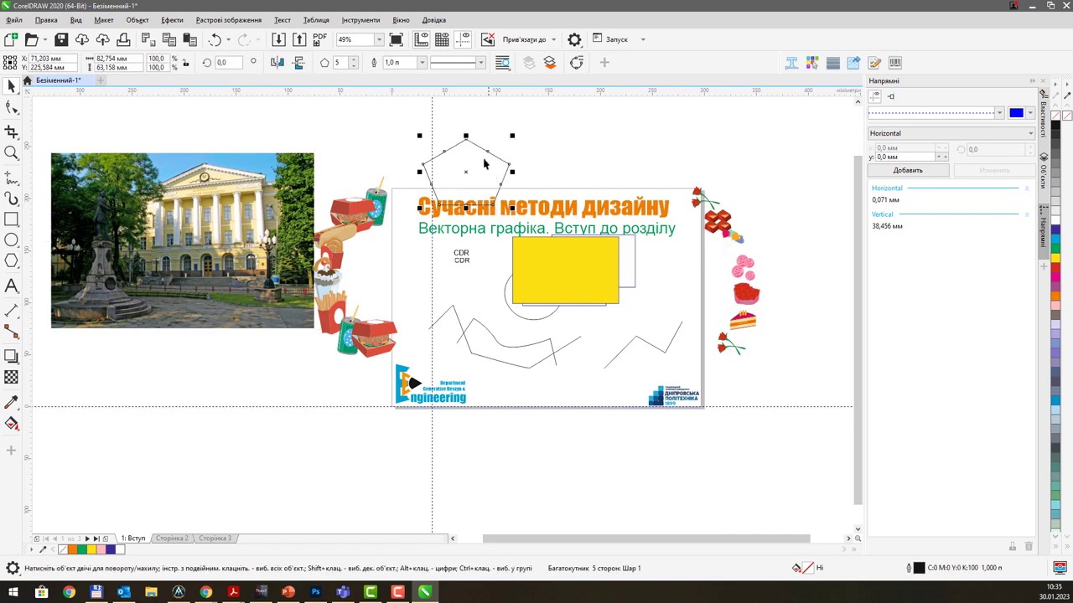
{"action": "left_click_drag", "start_coordinate": [465, 169], "coordinate": [217, 378]}
{"action": "left_click_drag", "start_coordinate": [358, 363], "coordinate": [433, 361]}
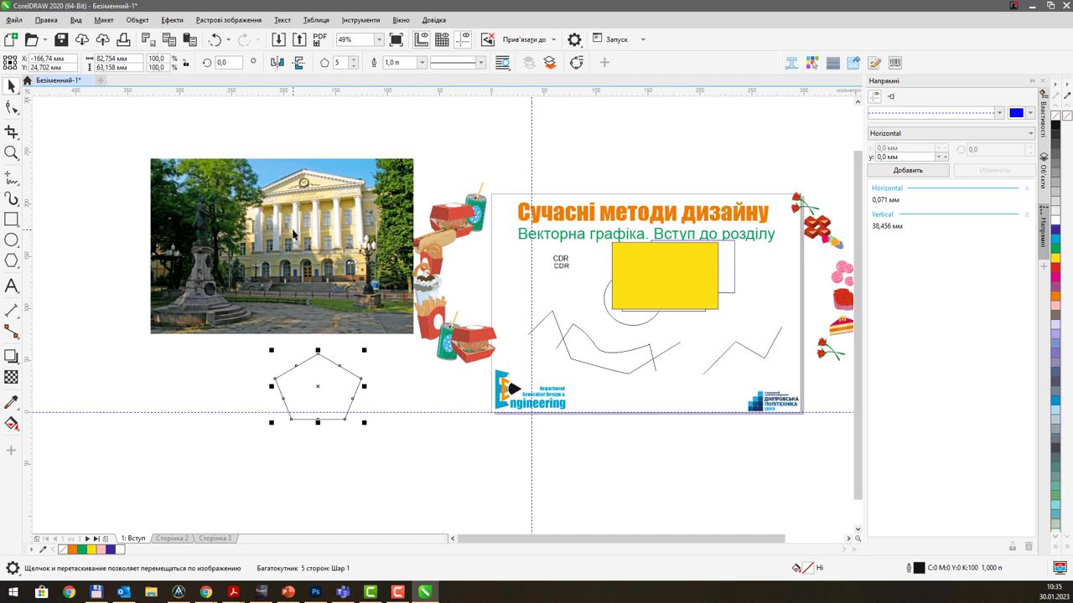
Try to place the pentagon inside the building photo with PowerClip
{"action": "left_click", "coordinate": [140, 21]}
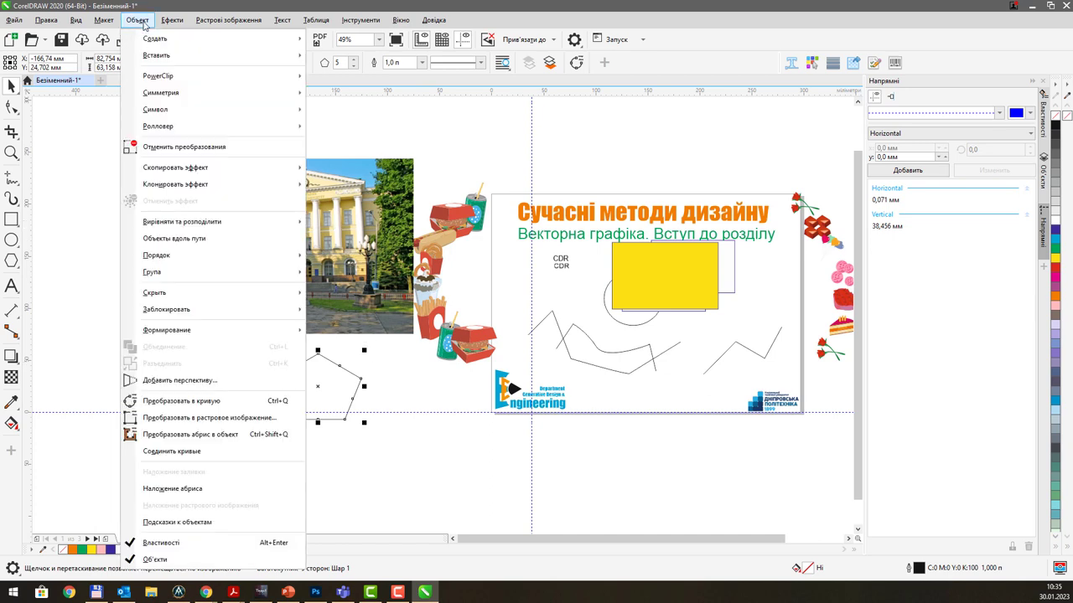
{"action": "mouse_move", "coordinate": [190, 82]}
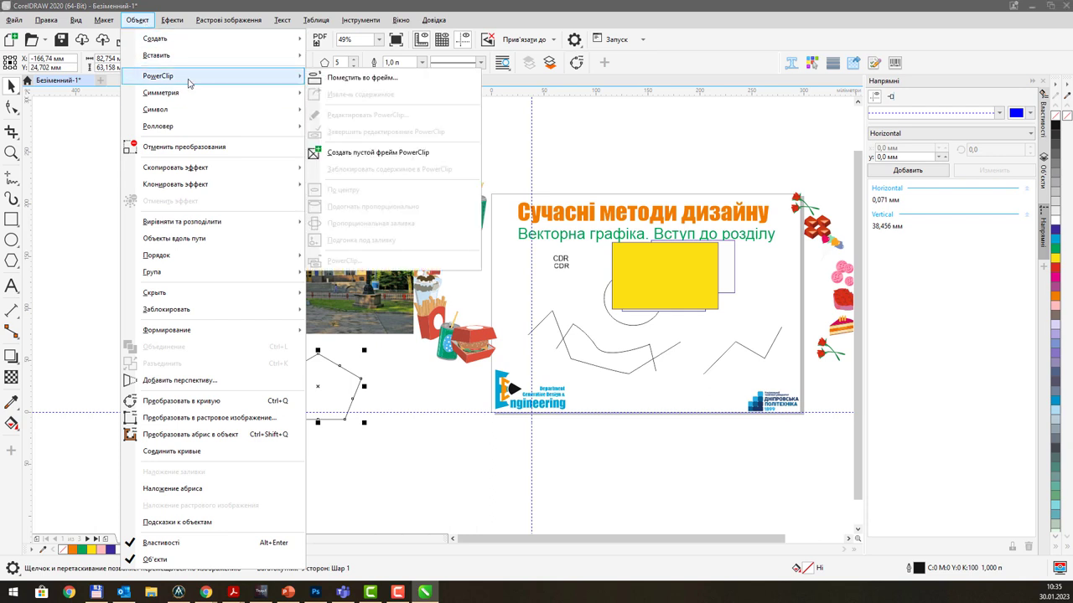
{"action": "left_click", "coordinate": [359, 82]}
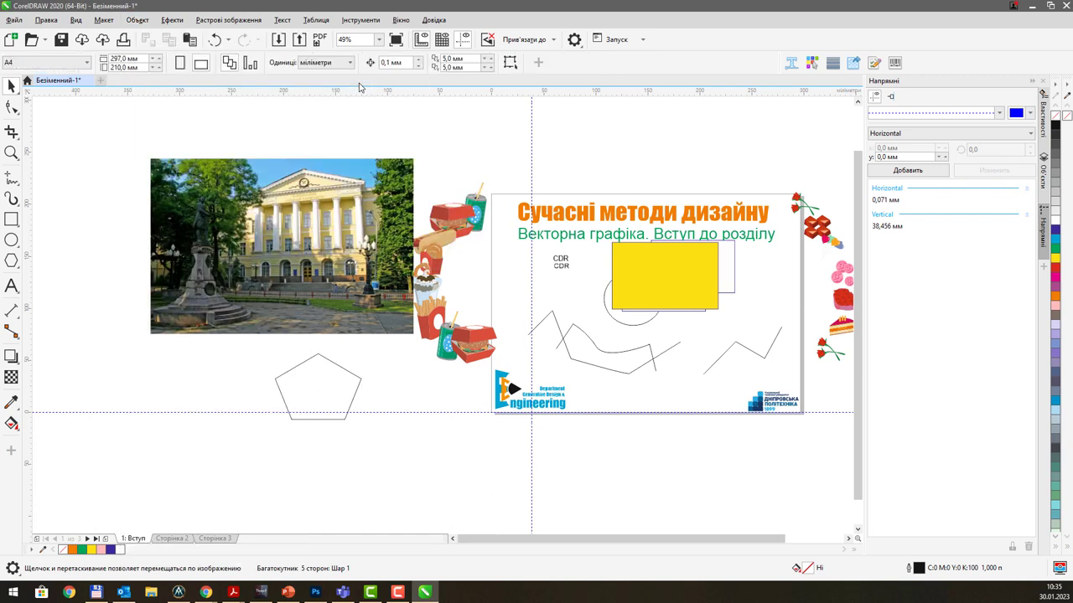
{"action": "left_click", "coordinate": [326, 239]}
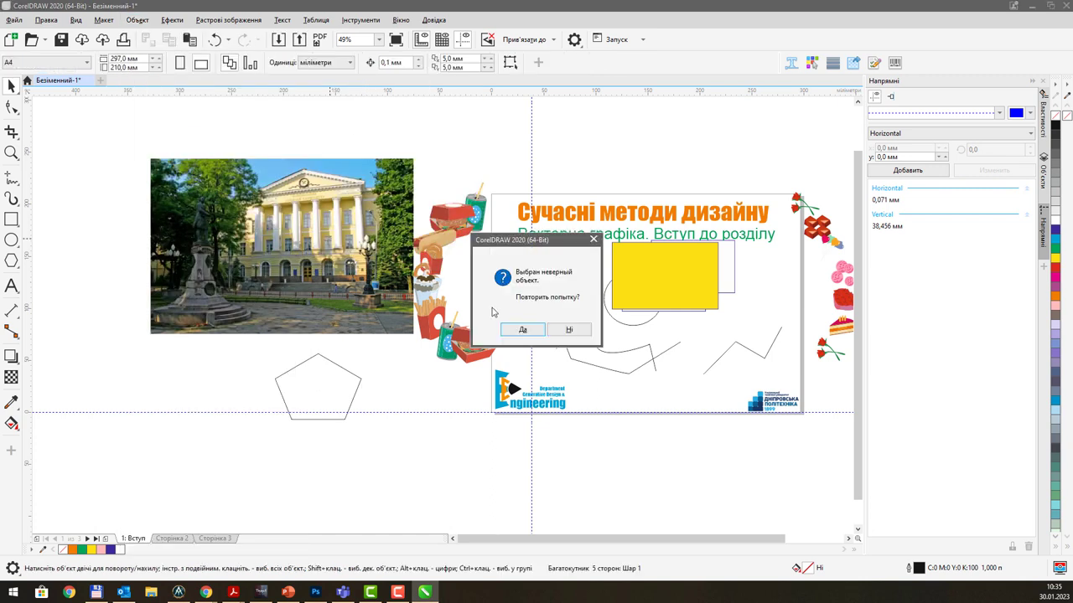
{"action": "left_click", "coordinate": [554, 332]}
{"action": "left_click", "coordinate": [349, 374]}
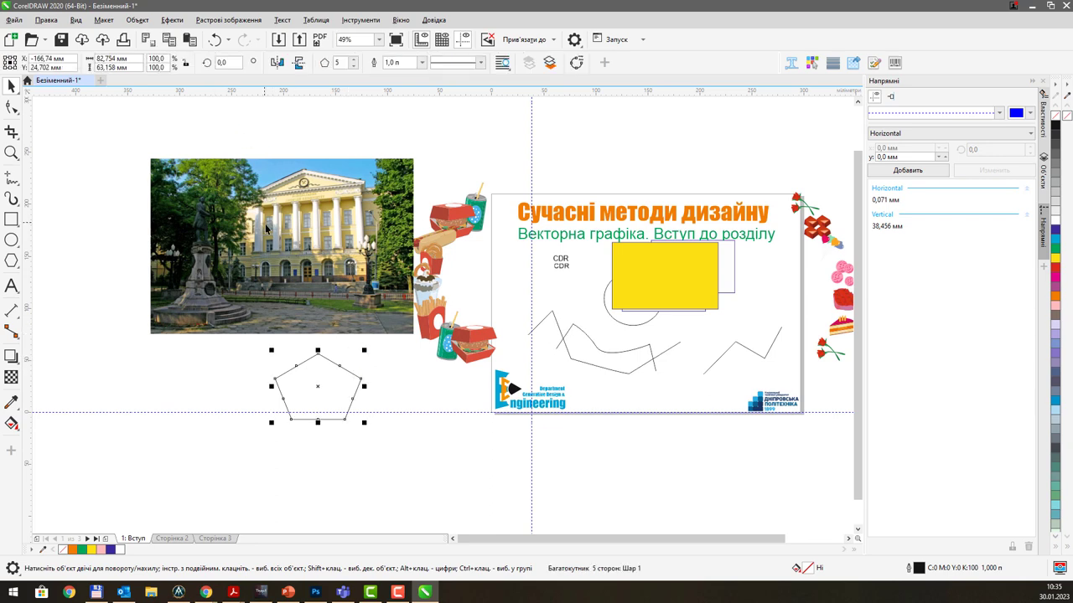
{"action": "left_click", "coordinate": [137, 20]}
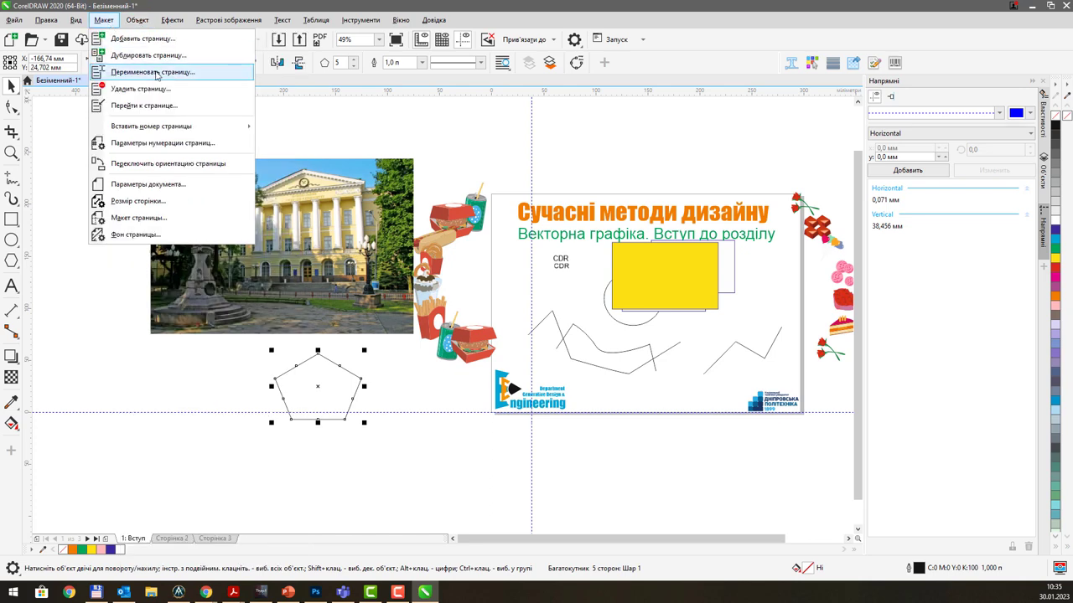
{"action": "mouse_move", "coordinate": [168, 20]}
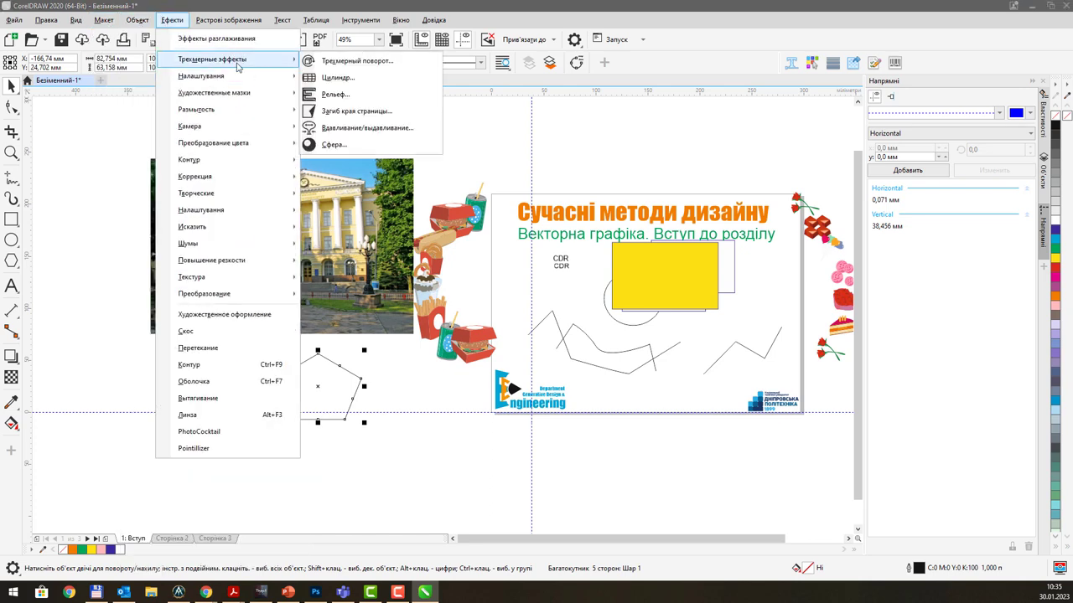
{"action": "mouse_move", "coordinate": [235, 108]}
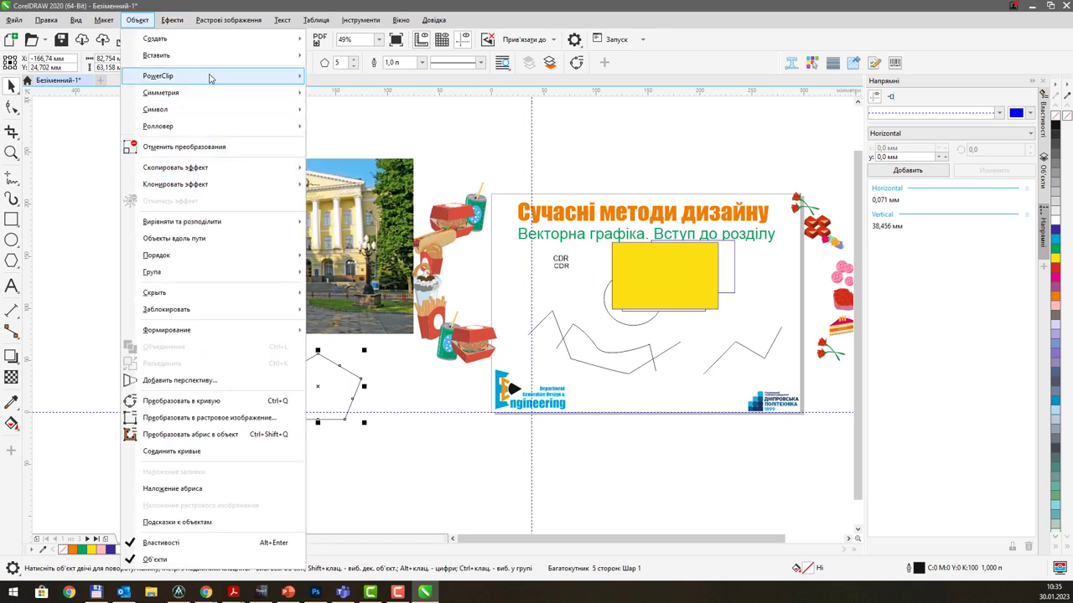
{"action": "mouse_move", "coordinate": [209, 78]}
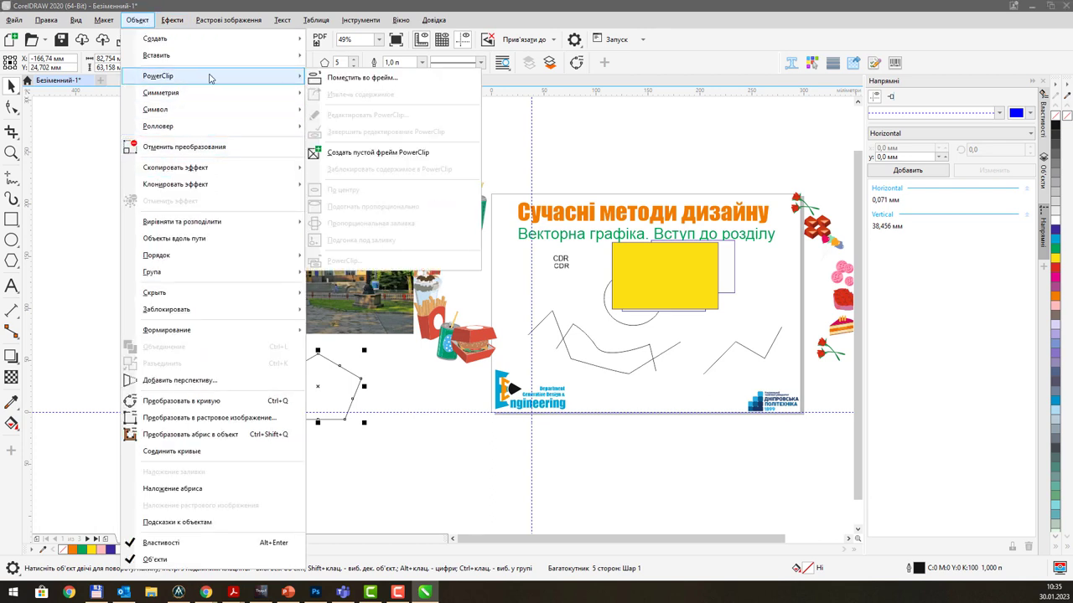
{"action": "left_click", "coordinate": [333, 84]}
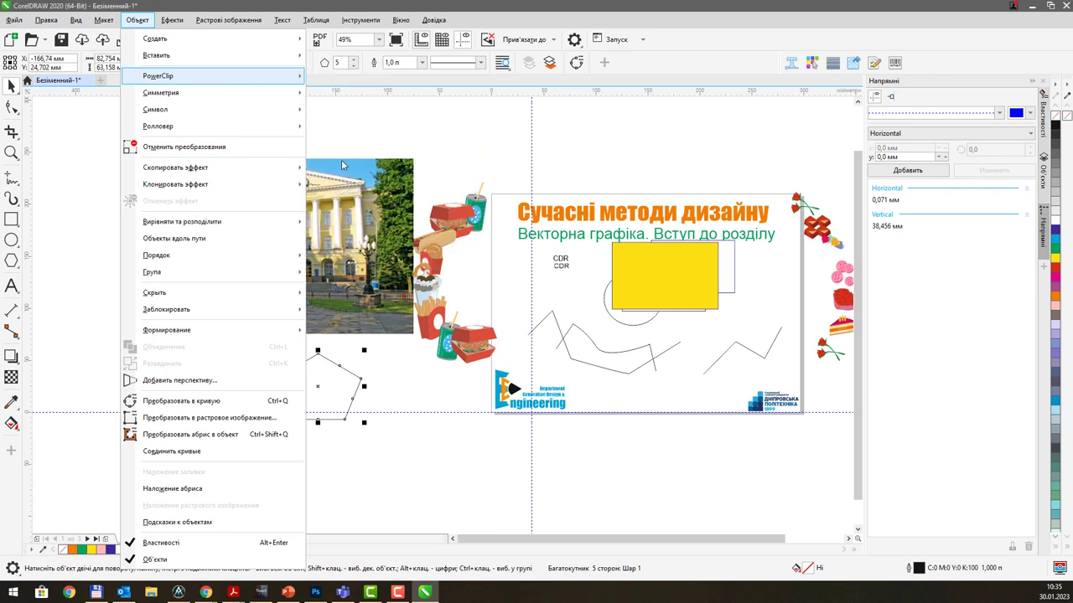
Place the building photo inside the pentagon frame with PowerClip, retrying and picking the pentagon's outline as the target
{"action": "left_click", "coordinate": [329, 216]}
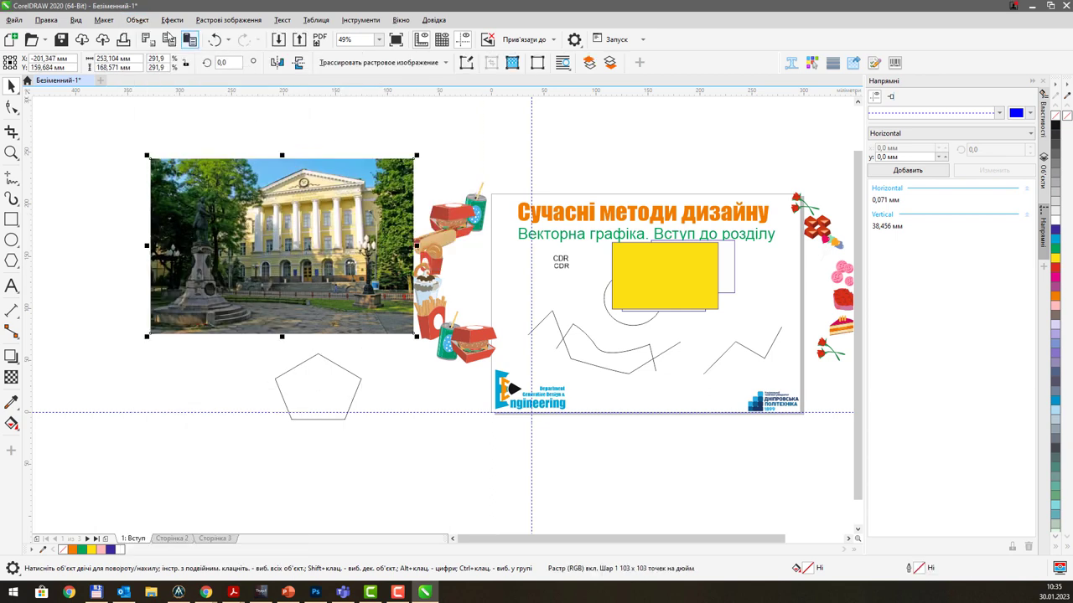
{"action": "left_click", "coordinate": [136, 19]}
{"action": "mouse_move", "coordinate": [201, 79]}
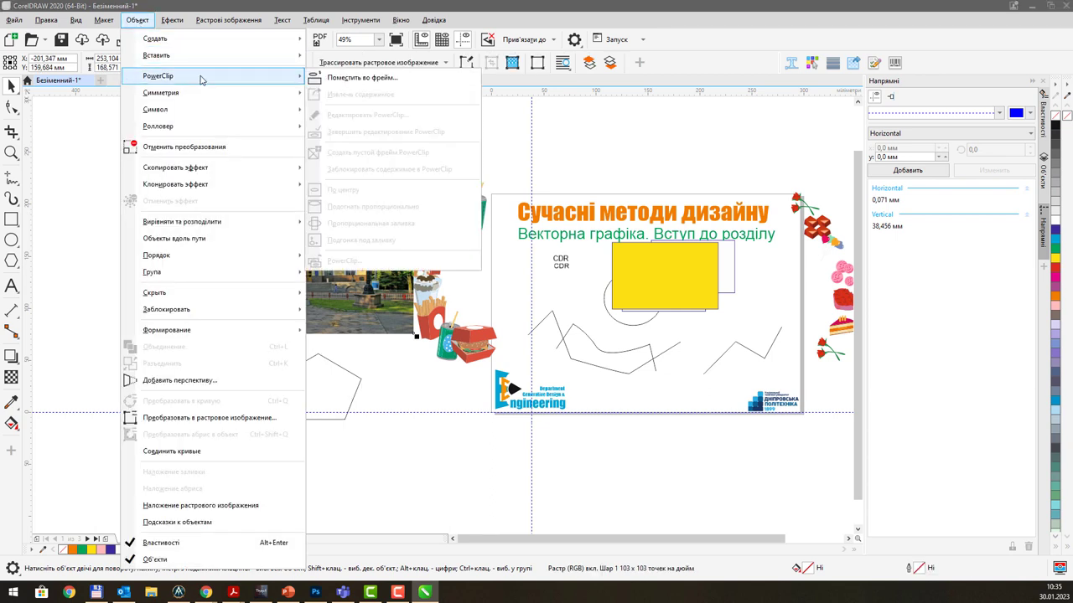
{"action": "left_click", "coordinate": [354, 80]}
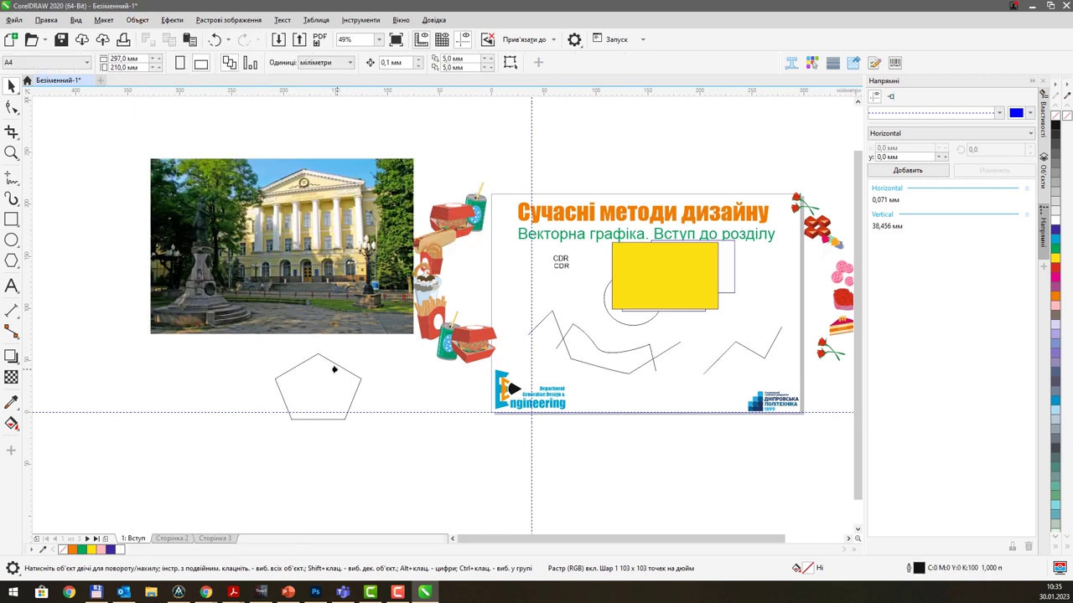
{"action": "left_click", "coordinate": [334, 368]}
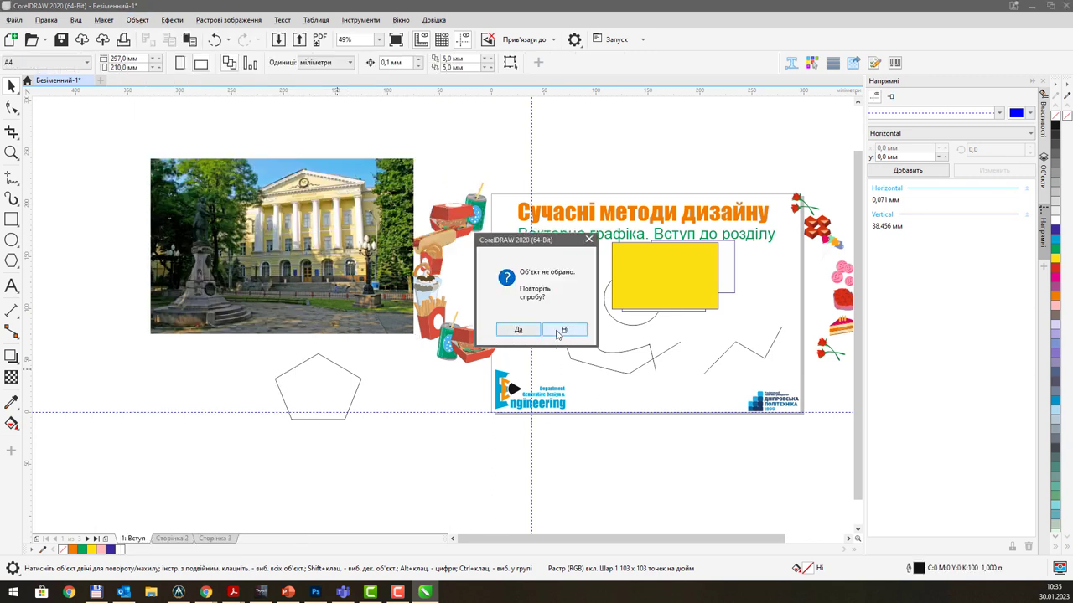
{"action": "left_click", "coordinate": [520, 330]}
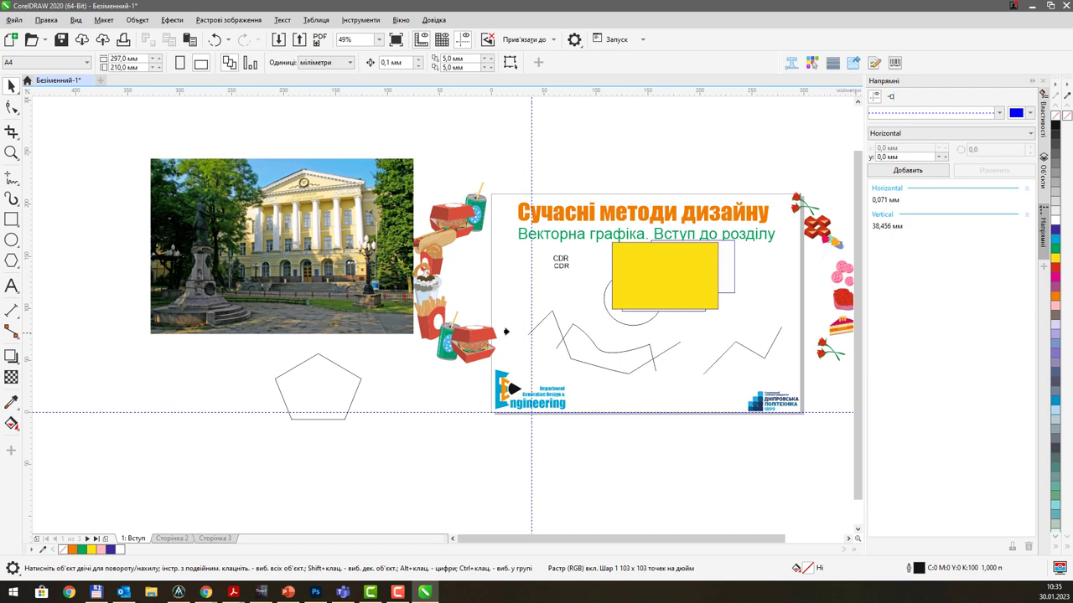
{"action": "left_click", "coordinate": [318, 354]}
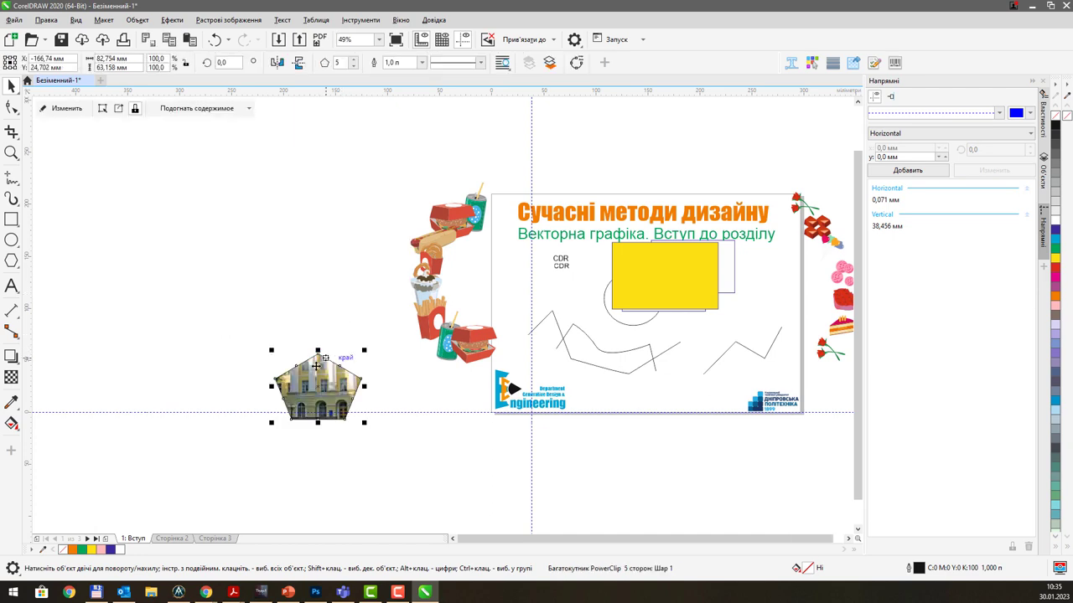
Reshape the photo-filled pentagon into a five-pointed star about 177 × 140 mm by its nodes and move it slightly up and left
{"action": "scroll", "coordinate": [313, 368], "scroll_direction": "up", "scroll_amount": 2}
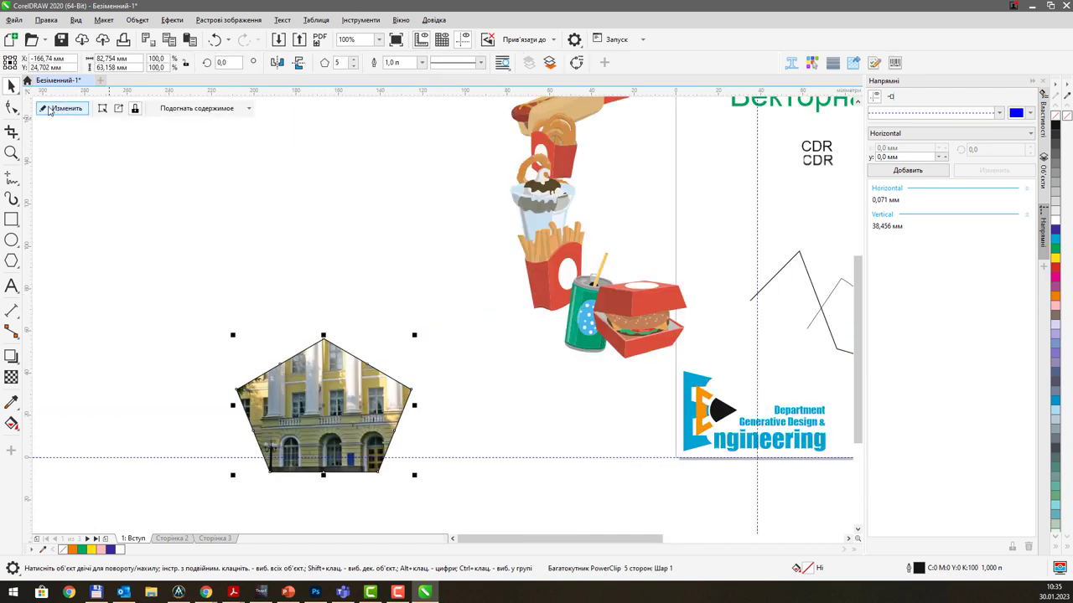
{"action": "left_click", "coordinate": [10, 107]}
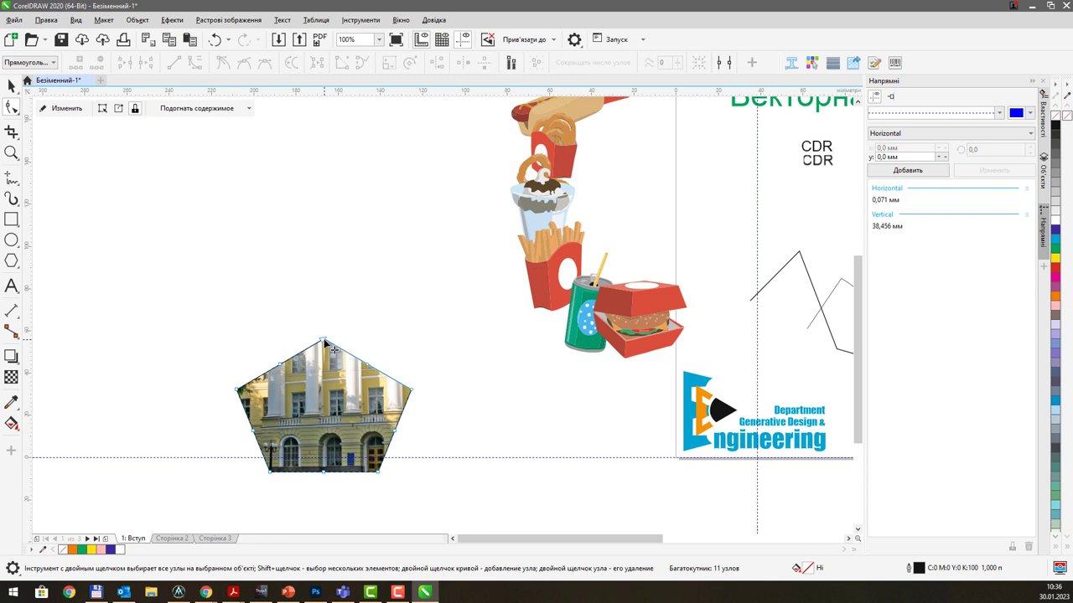
{"action": "left_click_drag", "start_coordinate": [325, 344], "coordinate": [323, 384]}
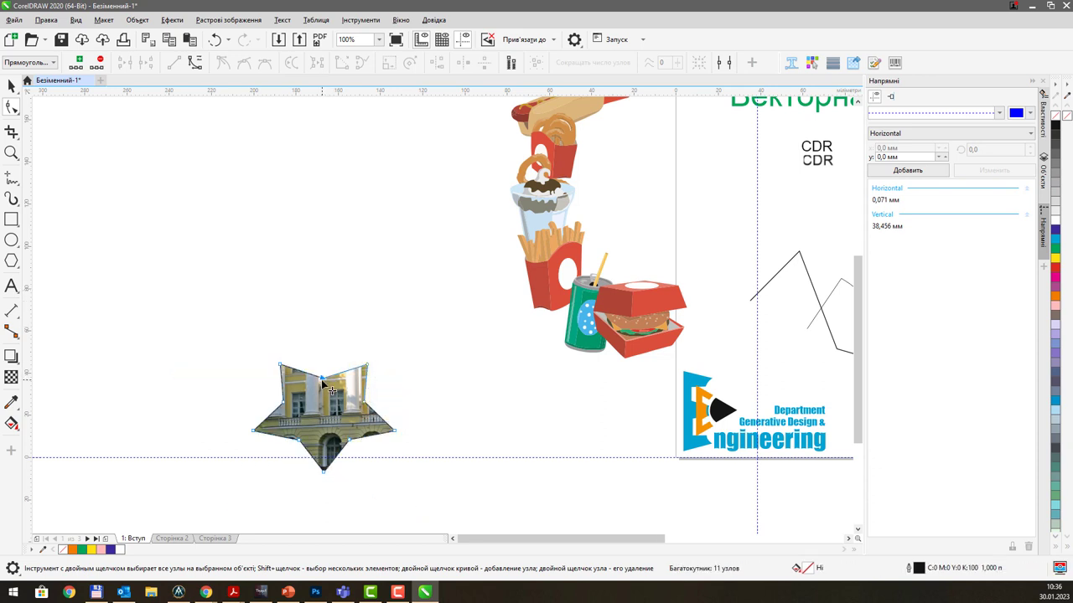
{"action": "left_click_drag", "start_coordinate": [257, 347], "coordinate": [423, 281]}
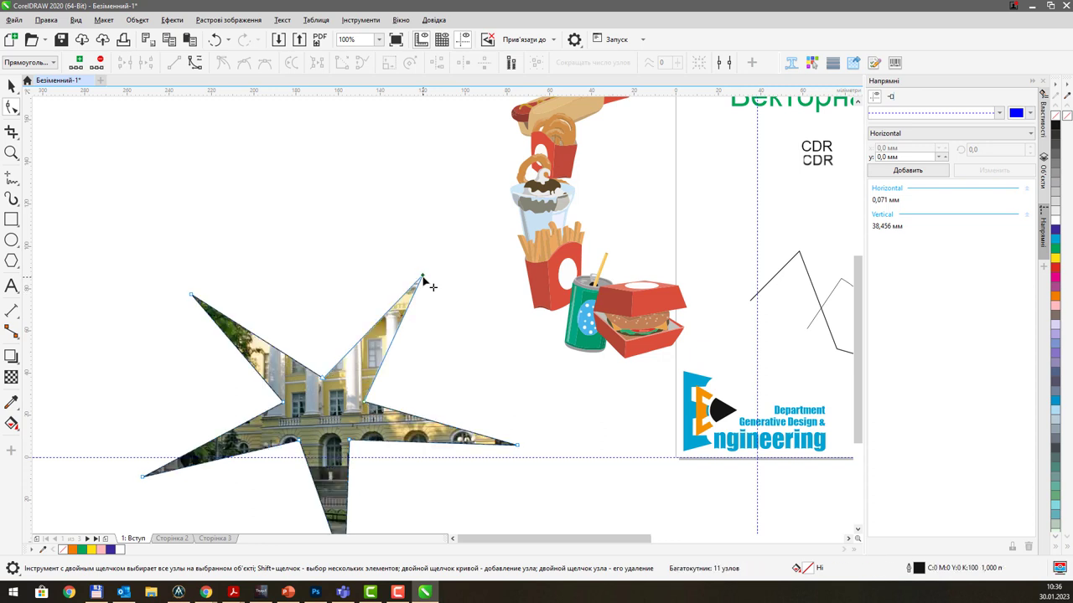
{"action": "scroll", "coordinate": [336, 360], "scroll_direction": "down", "scroll_amount": 2}
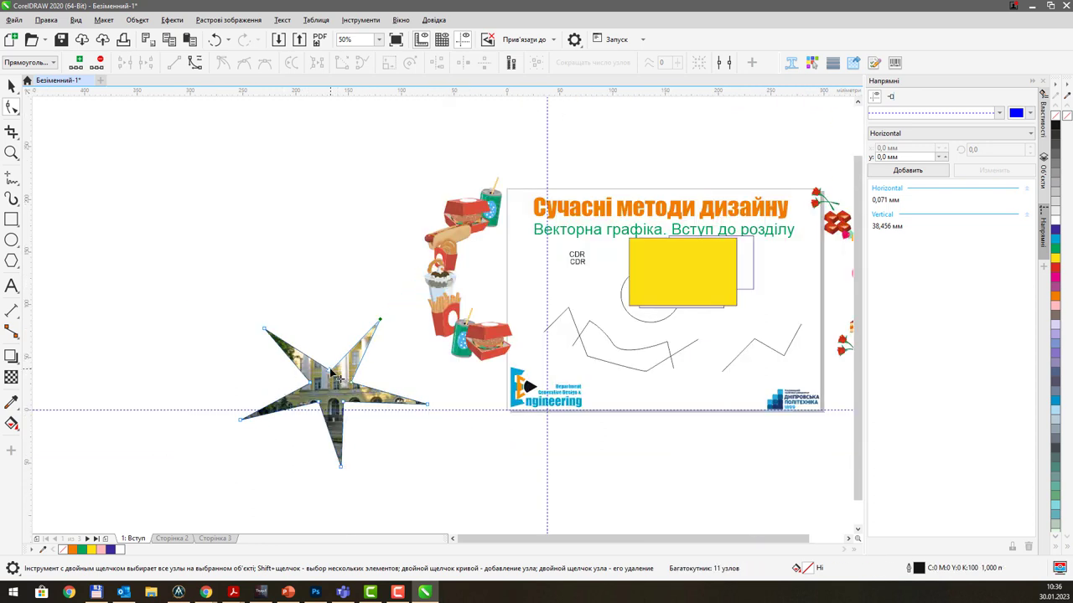
{"action": "left_click_drag", "start_coordinate": [335, 377], "coordinate": [330, 346]}
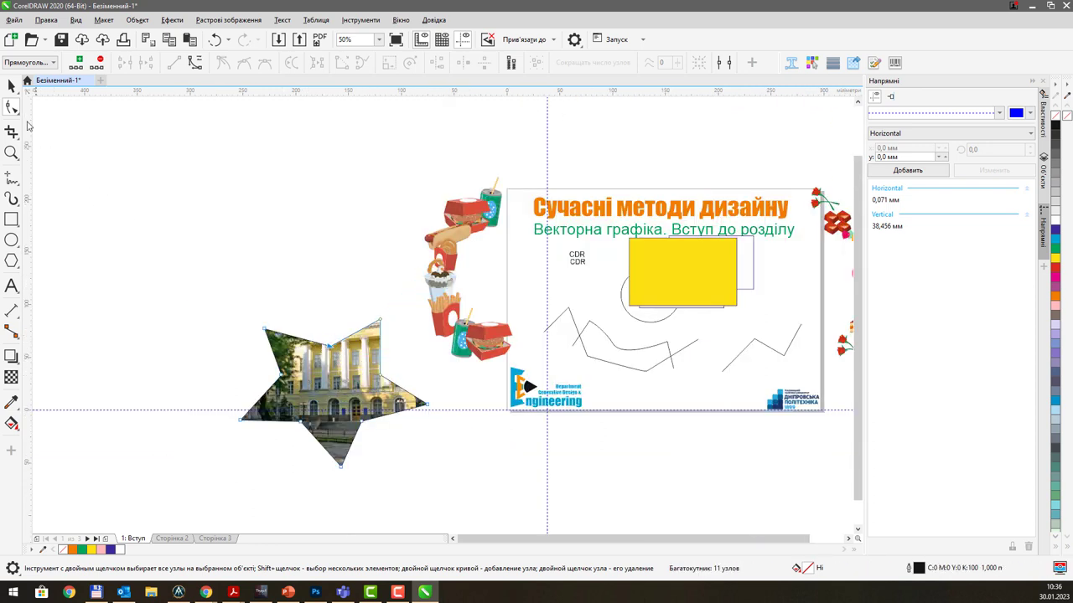
{"action": "left_click", "coordinate": [11, 85]}
{"action": "left_click_drag", "start_coordinate": [340, 388], "coordinate": [316, 352]}
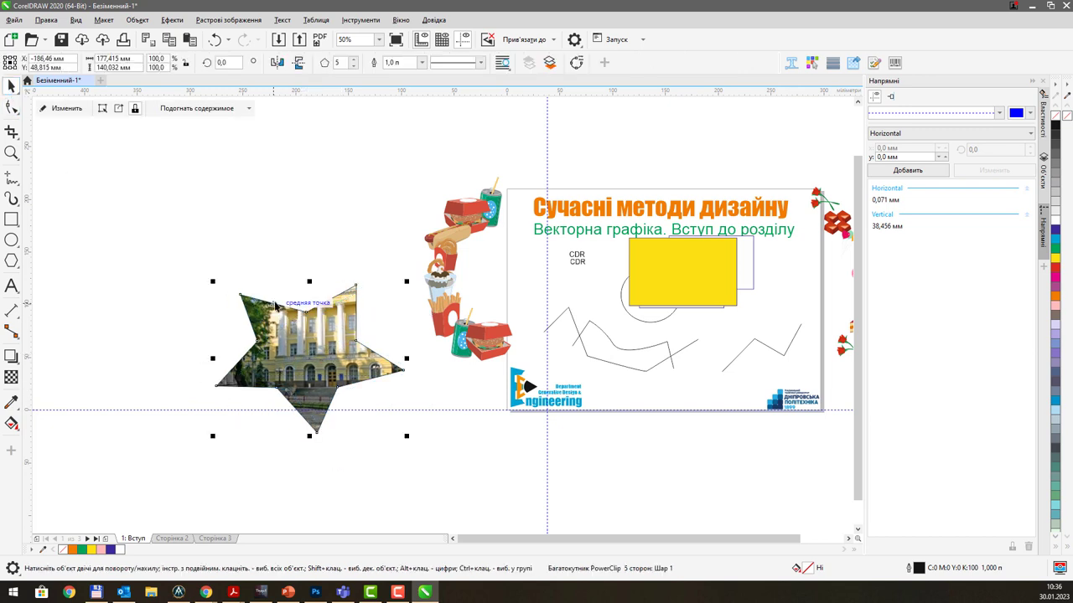
Edit the star's PowerClip contents, shifting the building photo upward within the frame, and finish editing
{"action": "double_click", "coordinate": [325, 353]}
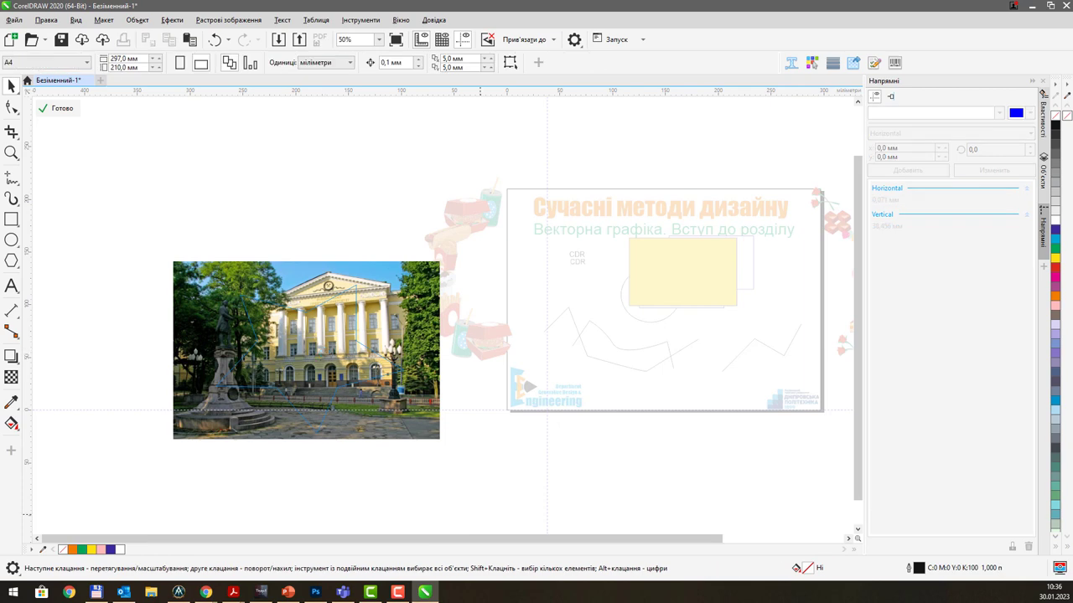
{"action": "left_click_drag", "start_coordinate": [395, 291], "coordinate": [362, 291]}
{"action": "left_click_drag", "start_coordinate": [315, 337], "coordinate": [373, 290]}
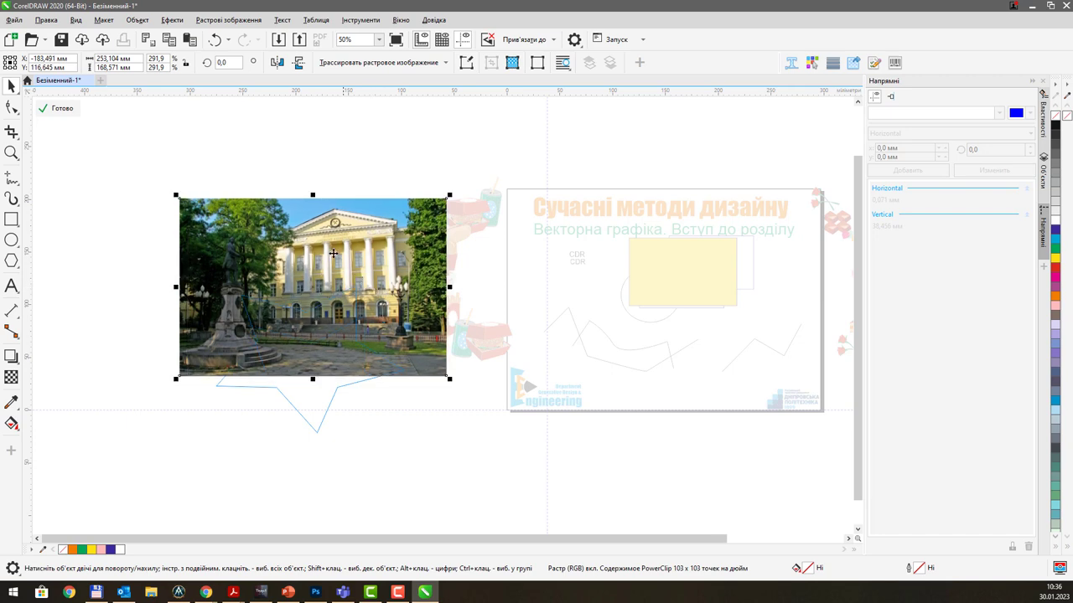
{"action": "left_click", "coordinate": [62, 109]}
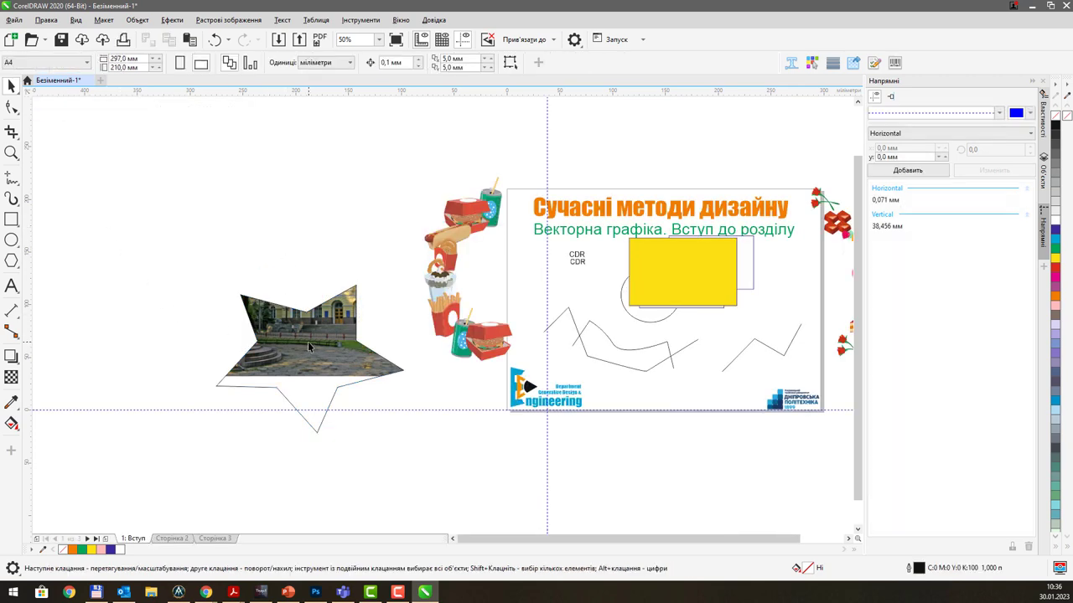
Move the photo-filled star up and slightly left, keeping it beside the page
{"action": "scroll", "coordinate": [308, 341], "scroll_direction": "up", "scroll_amount": 2}
{"action": "left_click", "coordinate": [334, 348]}
{"action": "scroll", "coordinate": [334, 348], "scroll_direction": "down", "scroll_amount": 2}
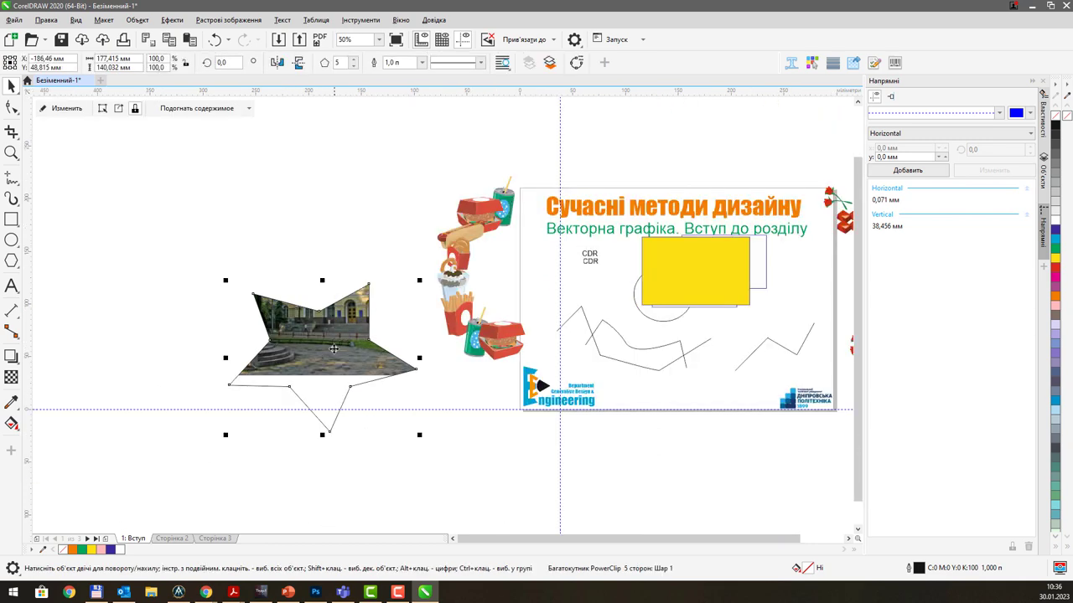
{"action": "left_click_drag", "start_coordinate": [333, 348], "coordinate": [318, 268]}
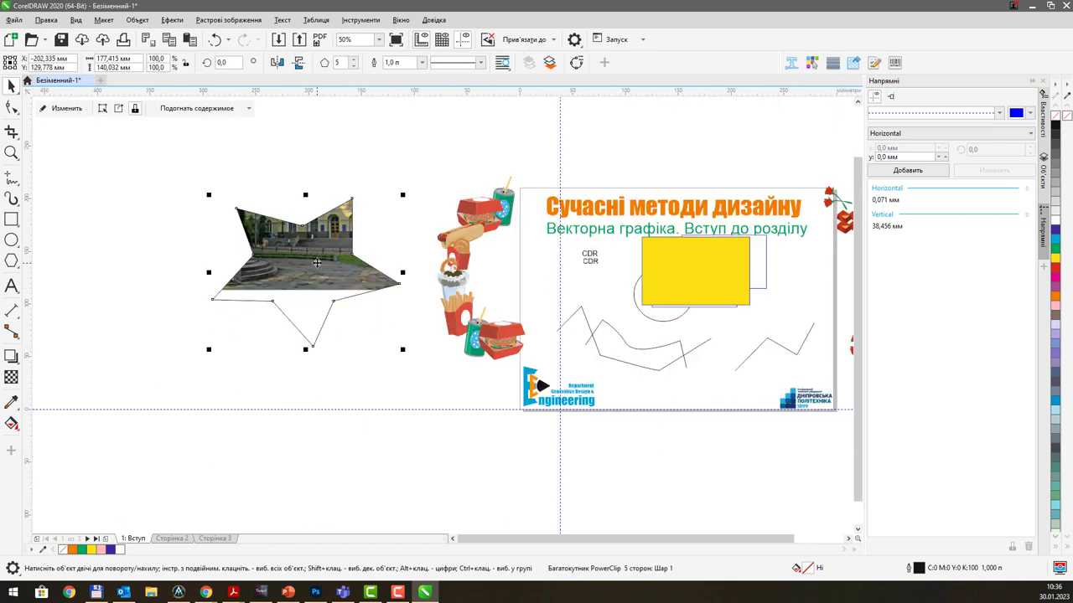
{"action": "scroll", "coordinate": [341, 249], "scroll_direction": "down", "scroll_amount": 1}
{"action": "left_click_drag", "start_coordinate": [435, 252], "coordinate": [344, 283]}
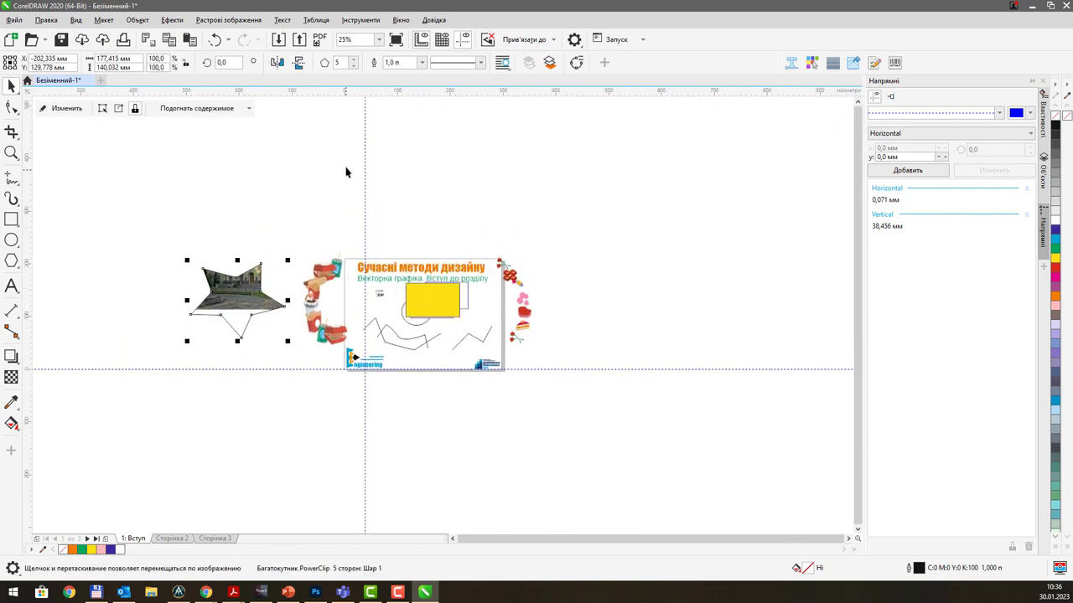
{"action": "left_click", "coordinate": [344, 179]}
{"action": "left_click", "coordinate": [246, 300]}
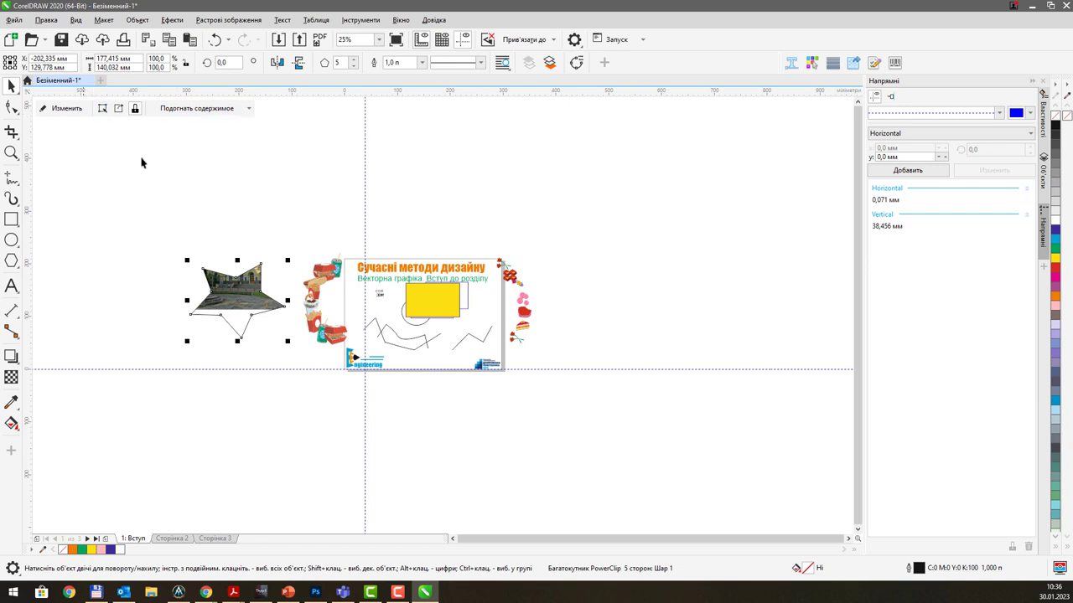
Select the photo inside the star without opening the frame for editing and shift it slightly down
{"action": "left_click", "coordinate": [67, 109]}
{"action": "left_click", "coordinate": [61, 111]}
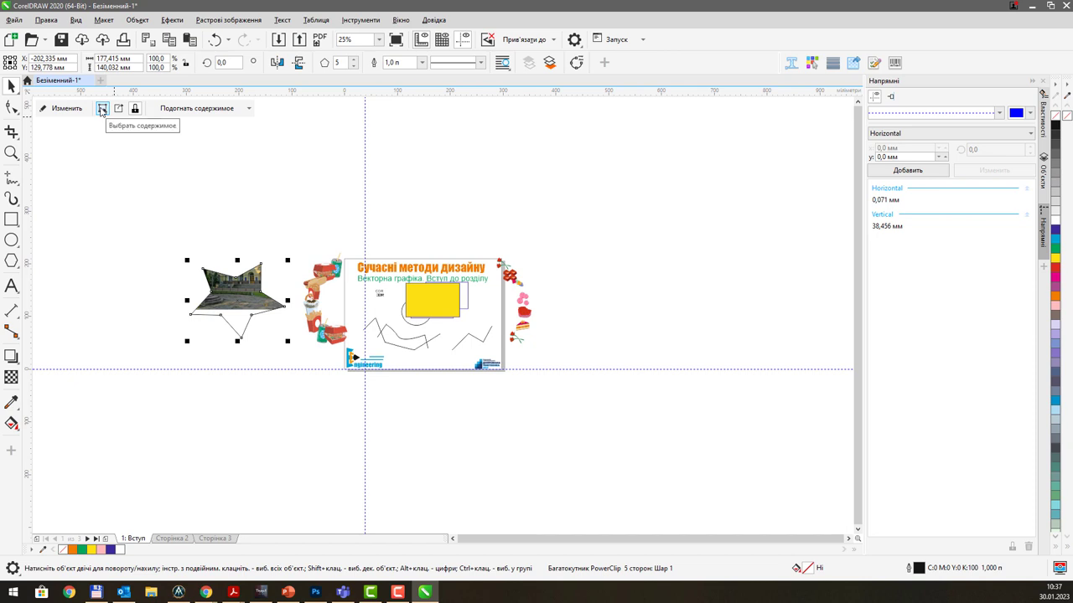
{"action": "left_click", "coordinate": [100, 109]}
{"action": "mouse_move", "coordinate": [235, 274]}
{"action": "left_mouse_down"}
{"action": "mouse_move", "coordinate": [243, 283]}
{"action": "mouse_move", "coordinate": [239, 268]}
{"action": "left_mouse_up"}
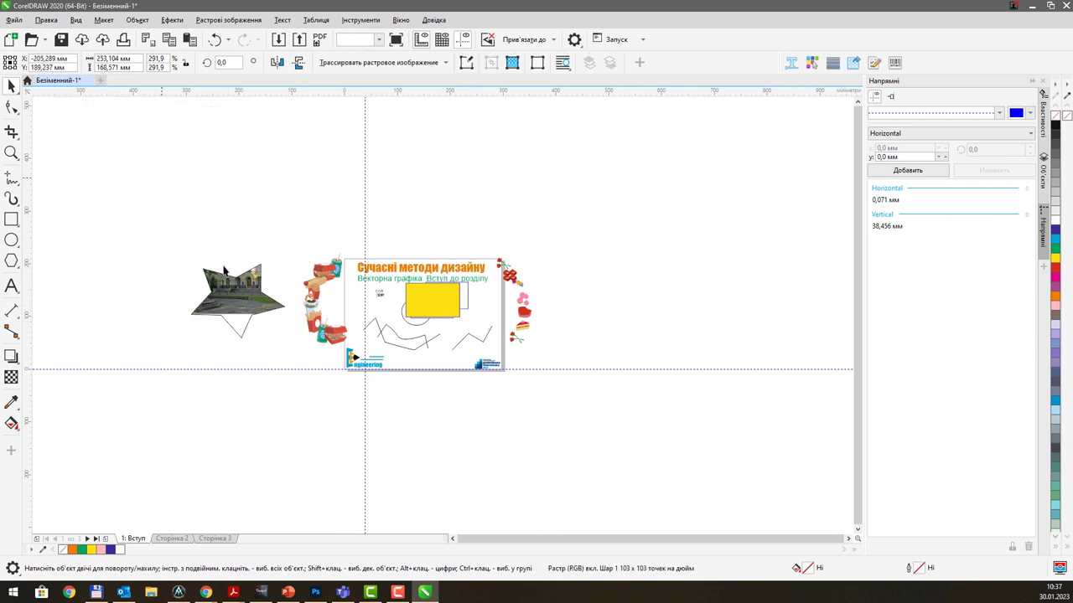
Center the photo within the star-shaped PowerClip frame
{"action": "left_click", "coordinate": [224, 270]}
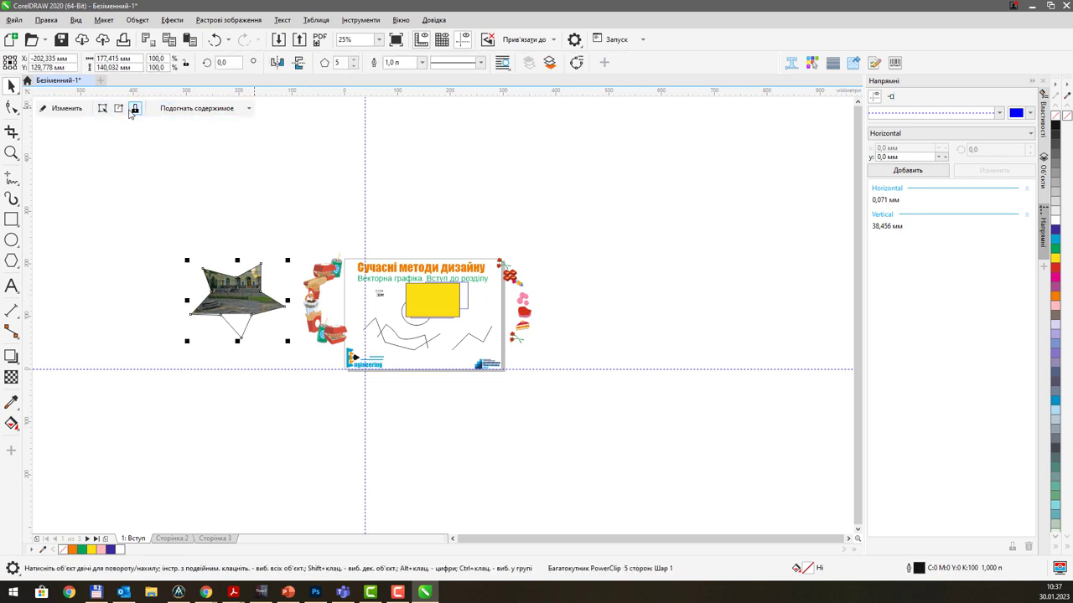
{"action": "left_click", "coordinate": [247, 109]}
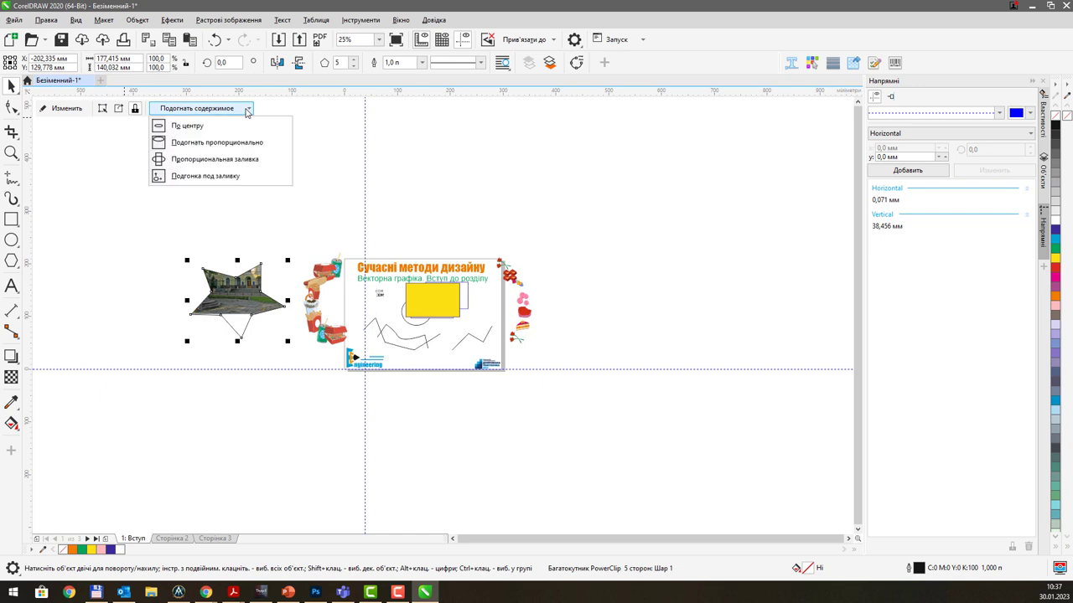
{"action": "left_click", "coordinate": [247, 109]}
{"action": "left_click", "coordinate": [225, 109]}
{"action": "left_click", "coordinate": [196, 126]}
{"action": "left_click", "coordinate": [247, 110]}
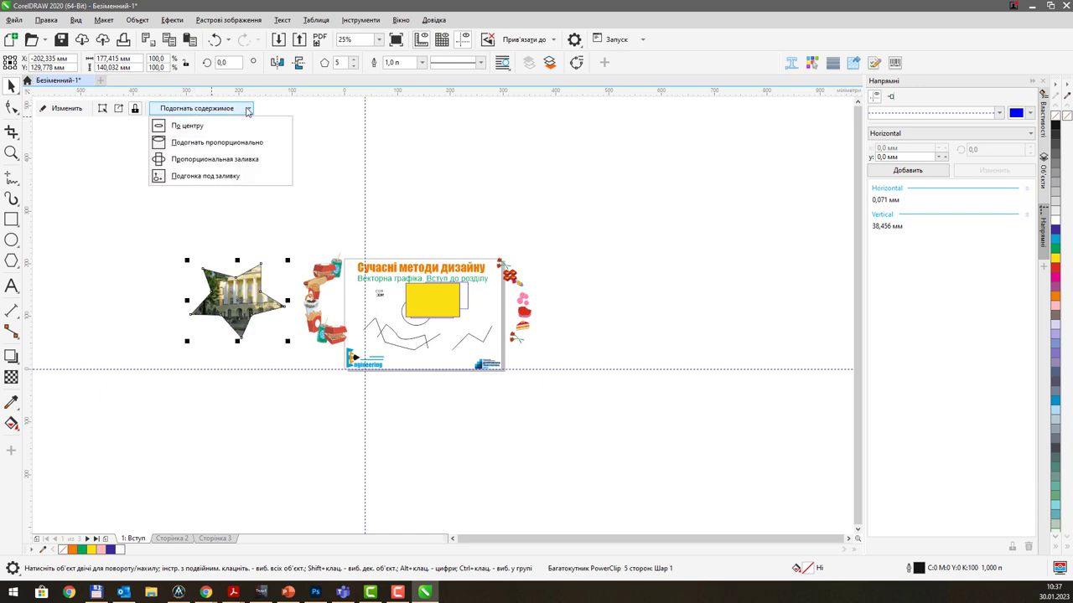
{"action": "left_click", "coordinate": [352, 153]}
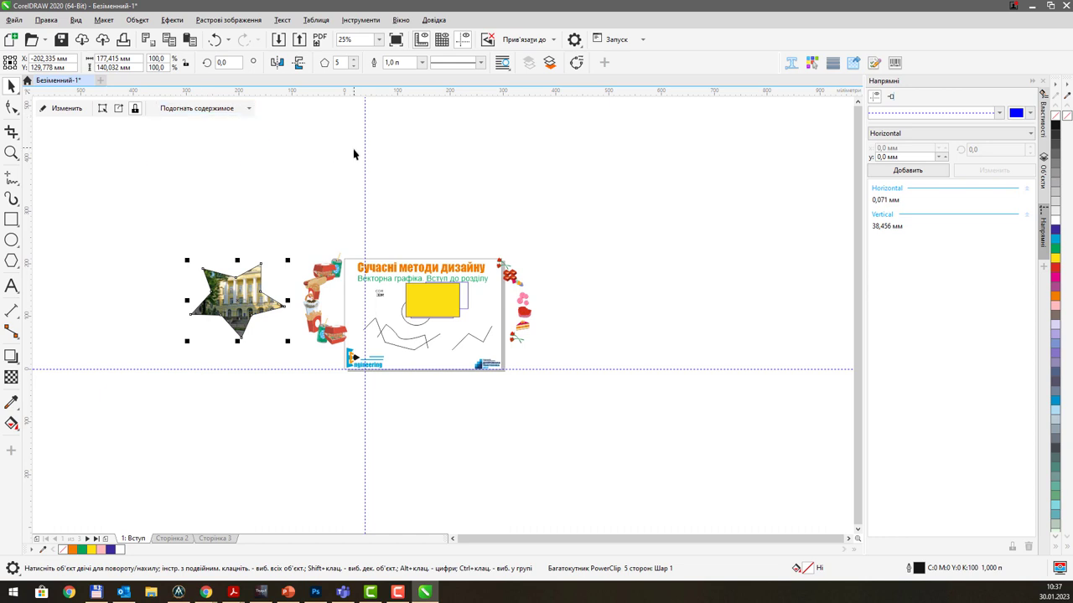
{"action": "left_click", "coordinate": [259, 184]}
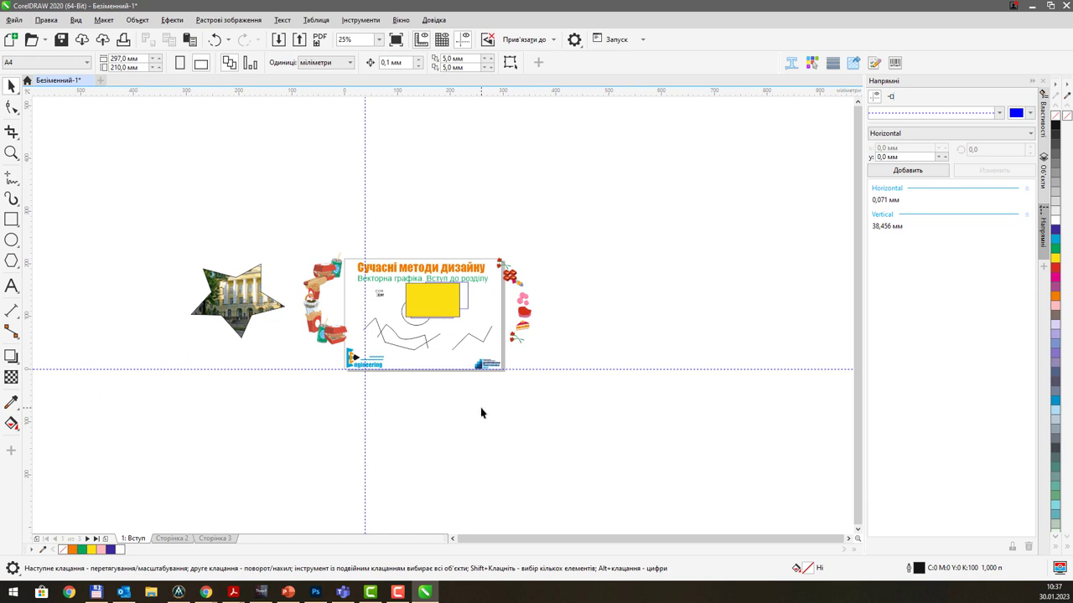
Draw a paragraph text frame about 70 × 74 mm in the empty area beside the upper right corner of the page
{"action": "scroll", "coordinate": [427, 275], "scroll_direction": "up", "scroll_amount": 2}
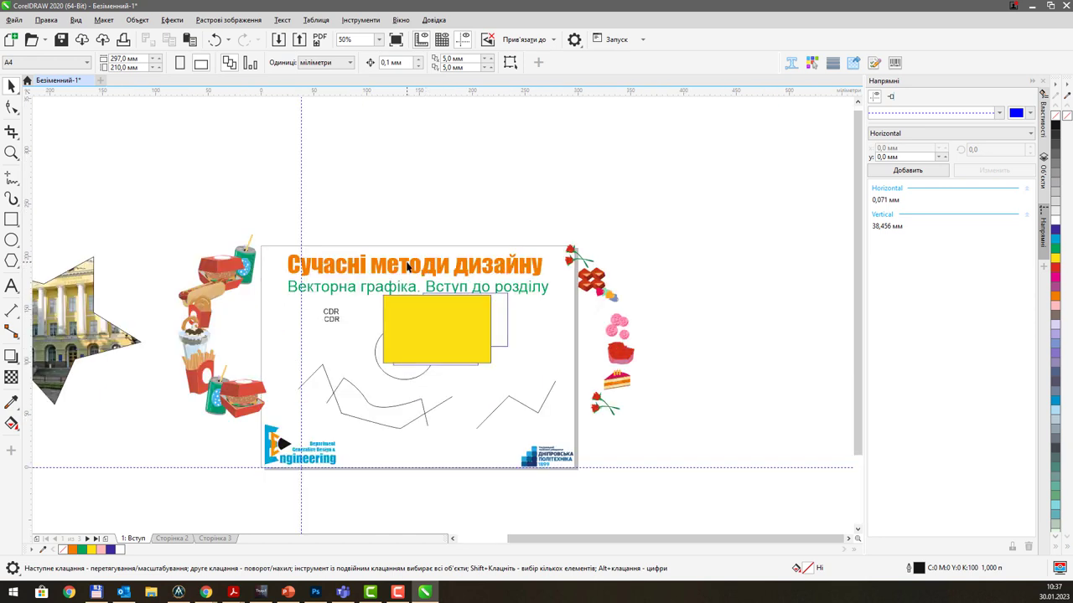
{"action": "left_click_drag", "start_coordinate": [471, 208], "coordinate": [528, 225]}
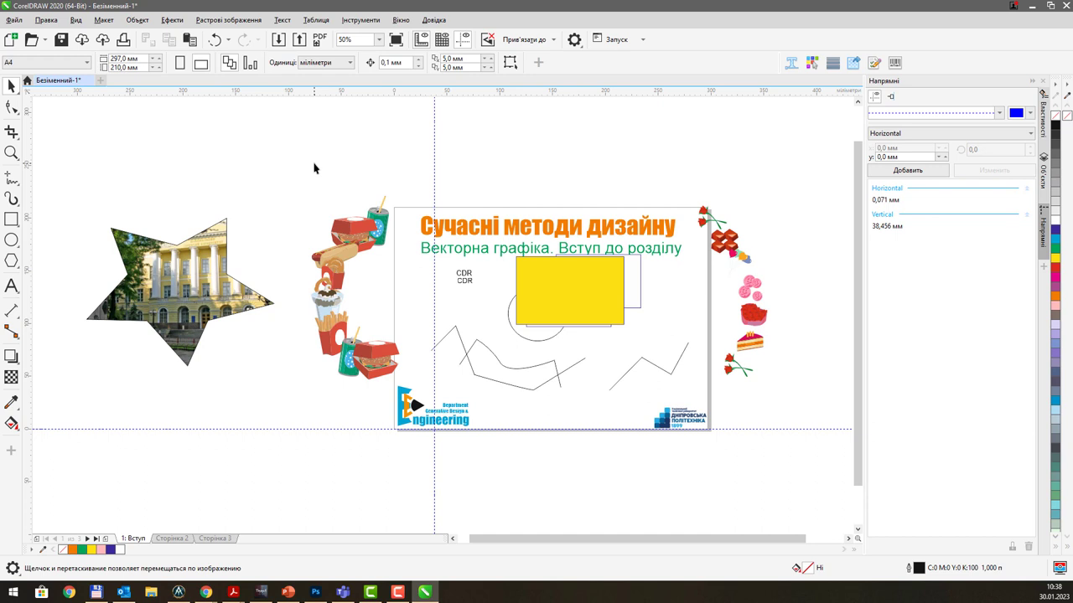
{"action": "left_click_drag", "start_coordinate": [543, 158], "coordinate": [445, 154]}
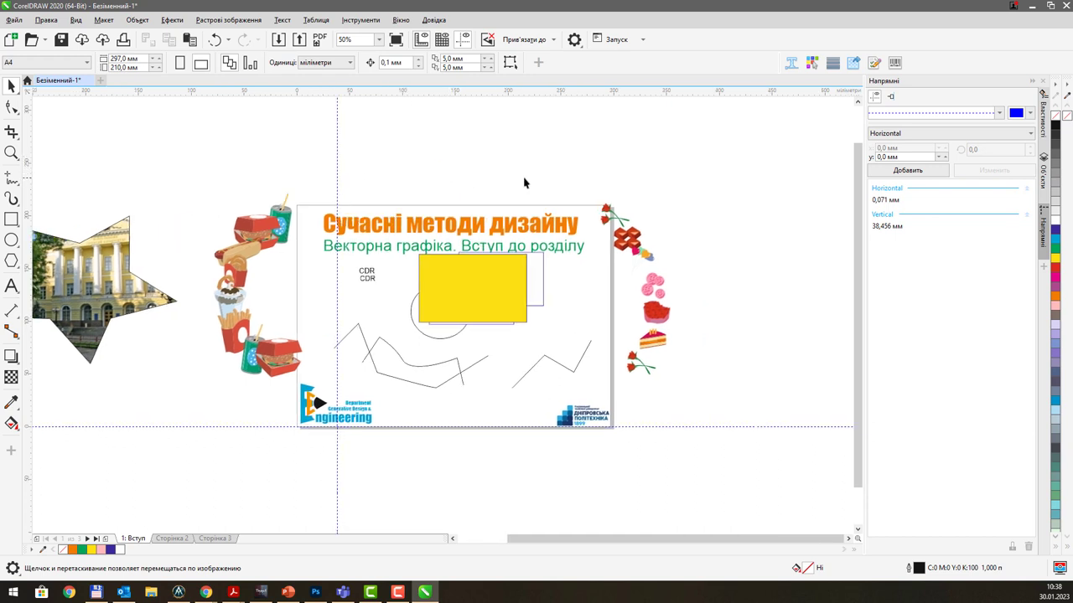
{"action": "left_click_drag", "start_coordinate": [541, 167], "coordinate": [462, 179]}
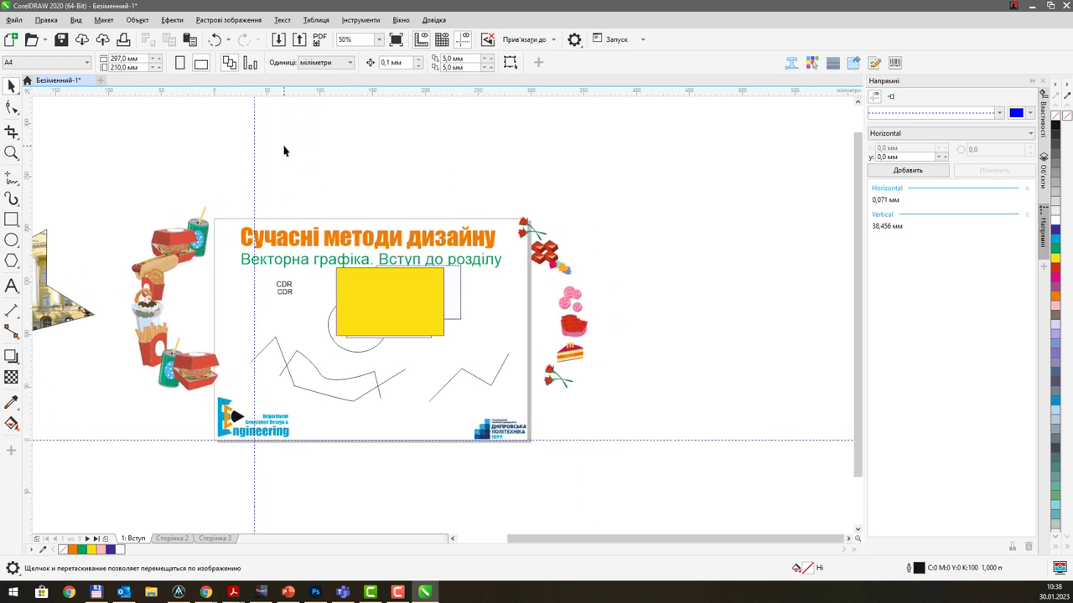
{"action": "left_click", "coordinate": [11, 287]}
{"action": "scroll", "coordinate": [650, 201], "scroll_direction": "up", "scroll_amount": 4}
{"action": "scroll", "coordinate": [637, 210], "scroll_direction": "down", "scroll_amount": 2}
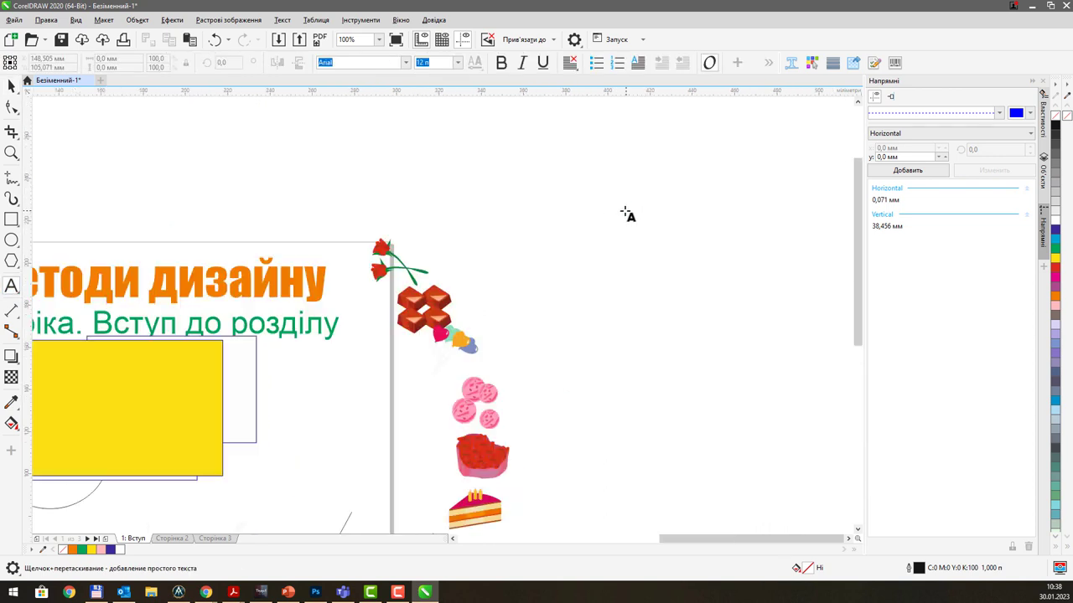
{"action": "left_click_drag", "start_coordinate": [513, 177], "coordinate": [660, 330]}
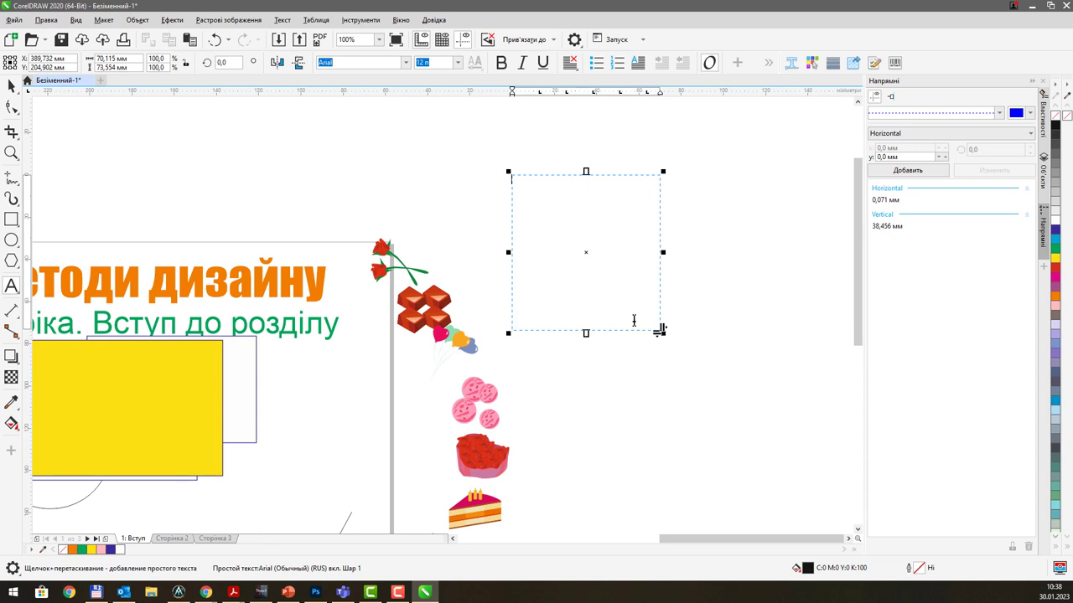
Fill the paragraph text frame with several lines of random Cyrillic placeholder text
{"action": "type", "text": "р длор адлывордалоывр аодлр длор ыдлаор "}
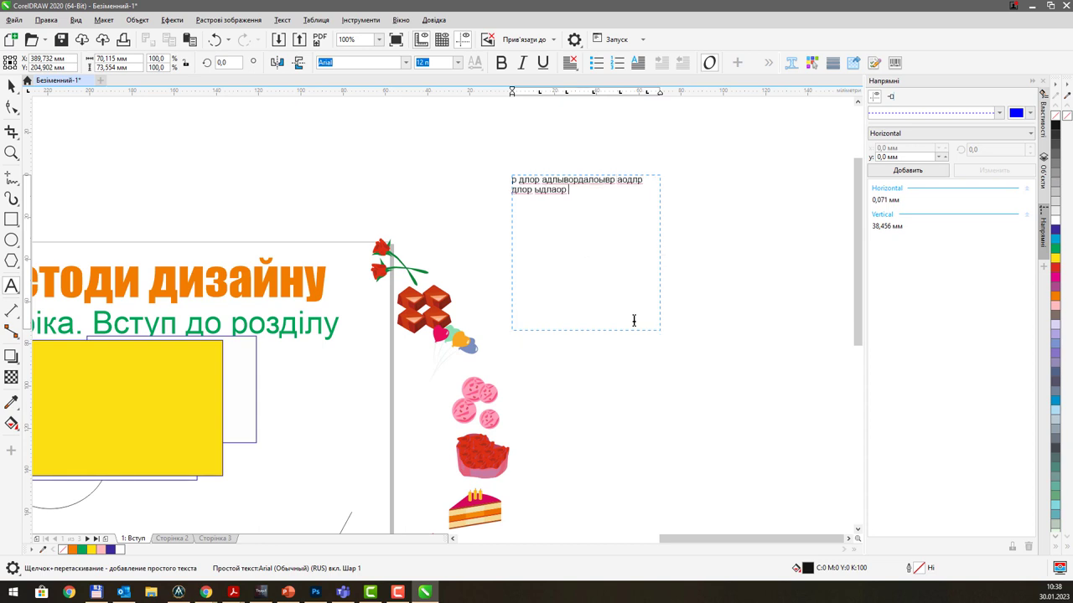
{"action": "type", "text": "опар длыврдло р ыв"}
{"action": "key", "text": "alt+shift"}
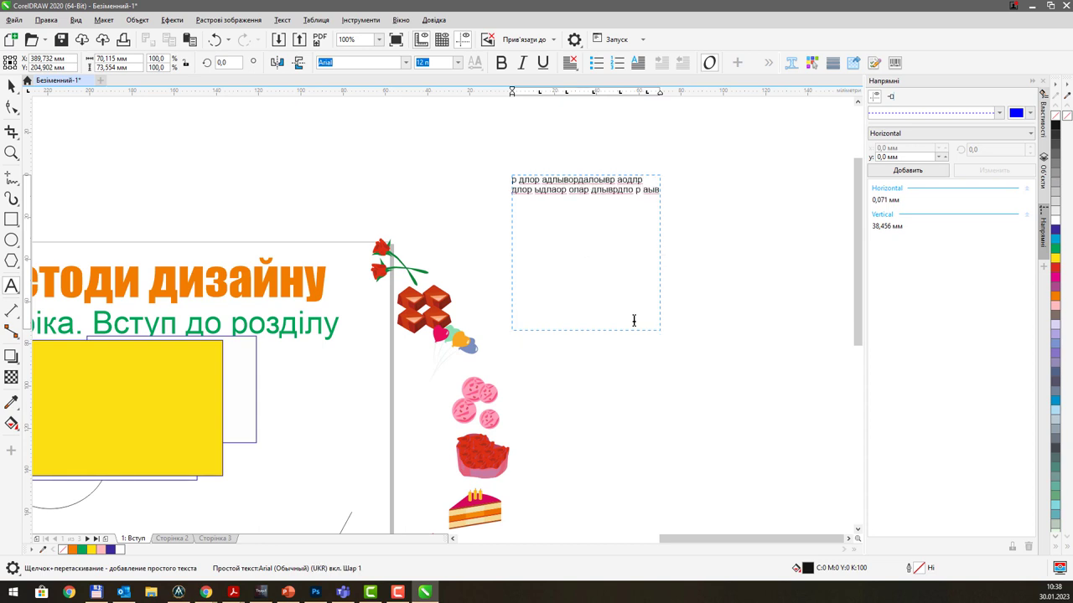
{"action": "type", "text": "івало рівадлордіва  лодр івдолр "}
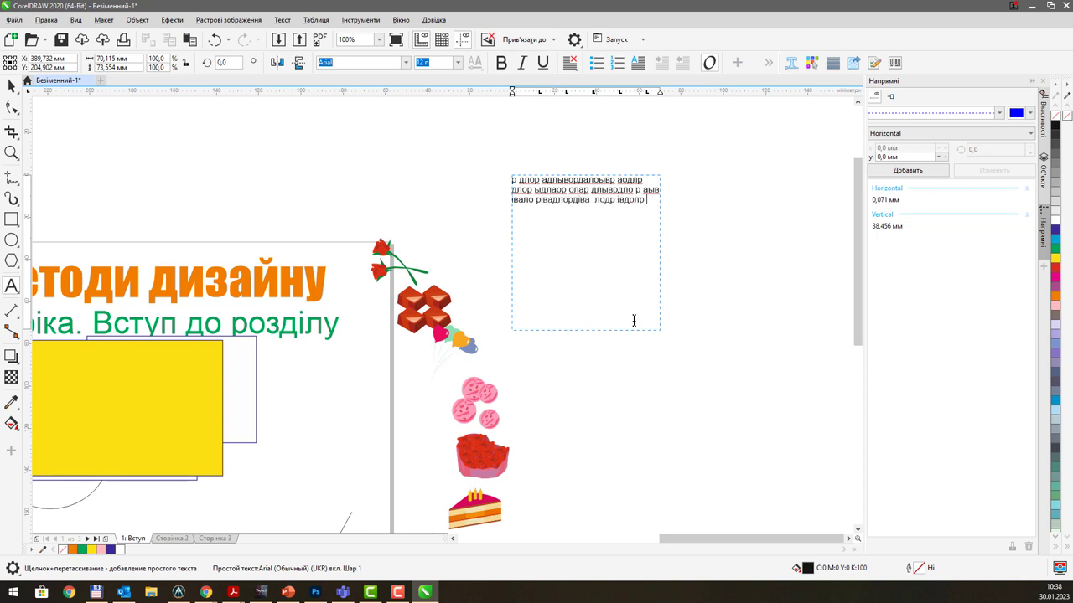
{"action": "type", "text": "да рдлр івр івадлор длівоар длоаврі дл рі"}
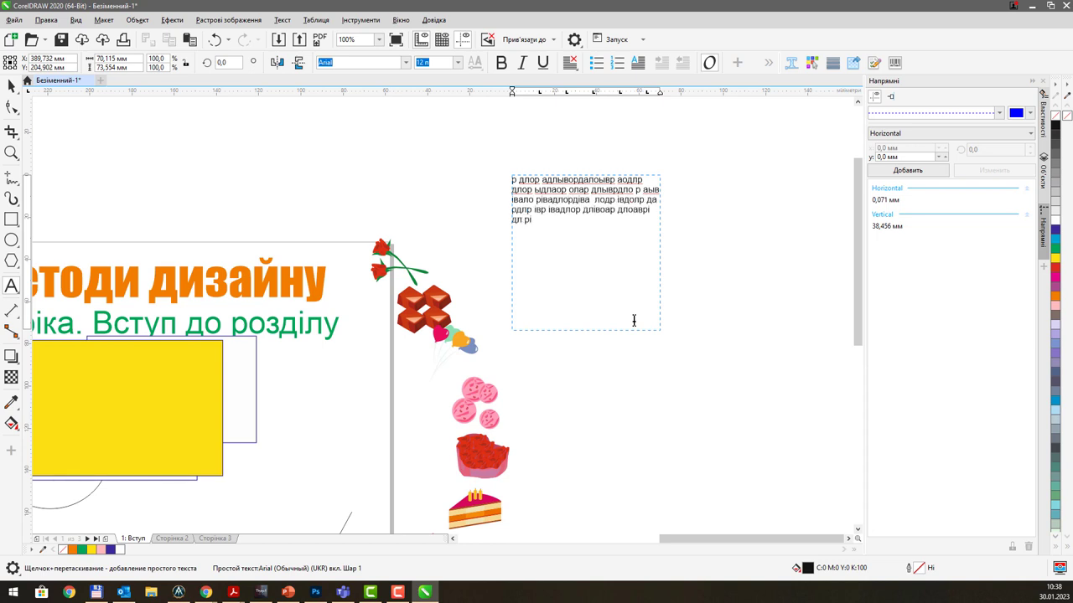
{"action": "type", "text": "длавр длоарів длоріва длора"}
{"action": "type", "text": "р івадлор длівоар длоаврі дл рідлавр длоарів длоріва длораів дловрі длрваі длоріва д"}
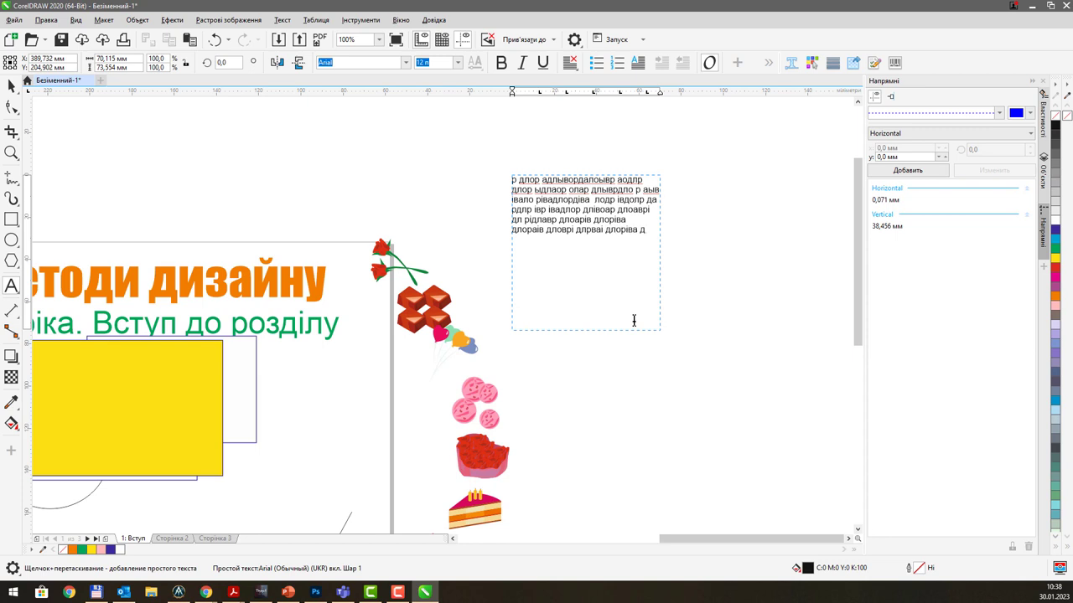
{"action": "type", "text": "лра дліваор длав рдлваіор длвіа рдлаві рдліва рдлр"}
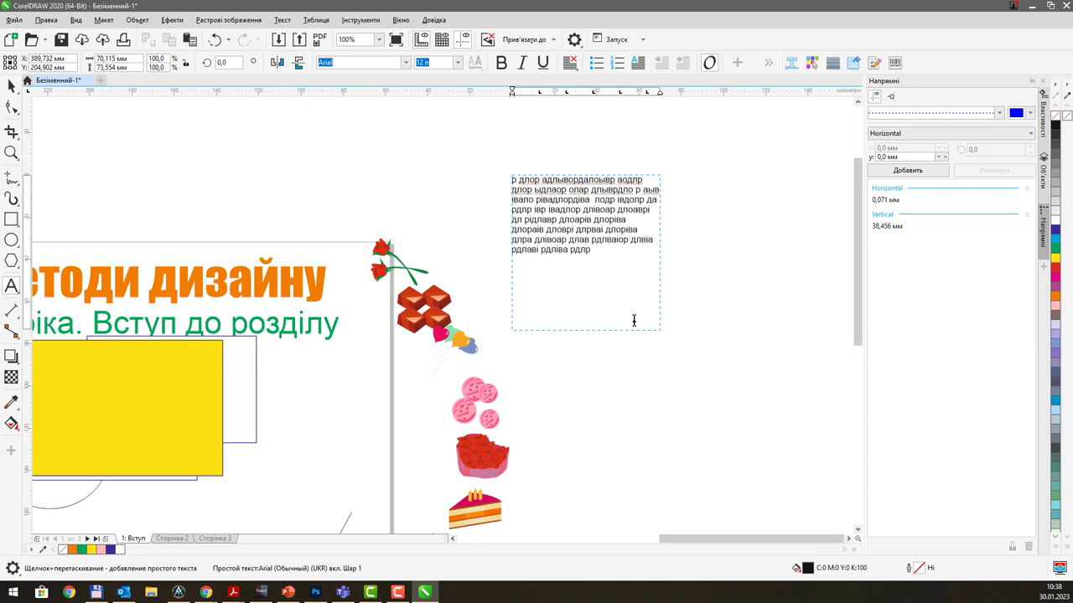
{"action": "type", "text": " ідлав рдлврдл іврідлв рдвілрвіадлрдавлірдлавірдліваросдлавр"}
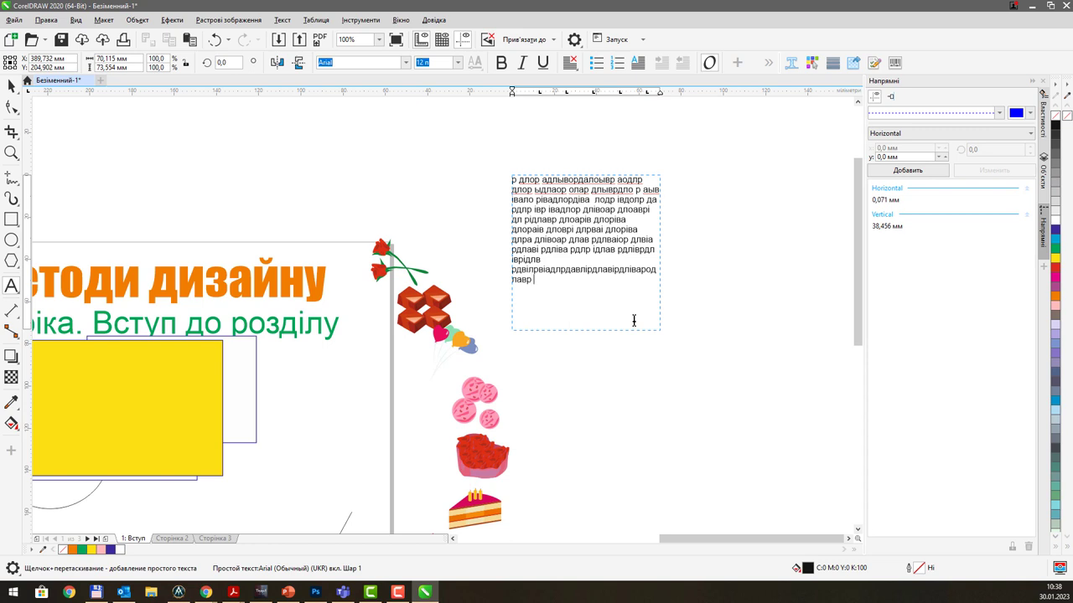
Copy all of the placeholder text and paste it repeatedly after itself until it overflows the frame
{"action": "key", "text": "ctrl+a"}
{"action": "left_click", "coordinate": [634, 320]}
{"action": "key", "text": "ctrl+v"}
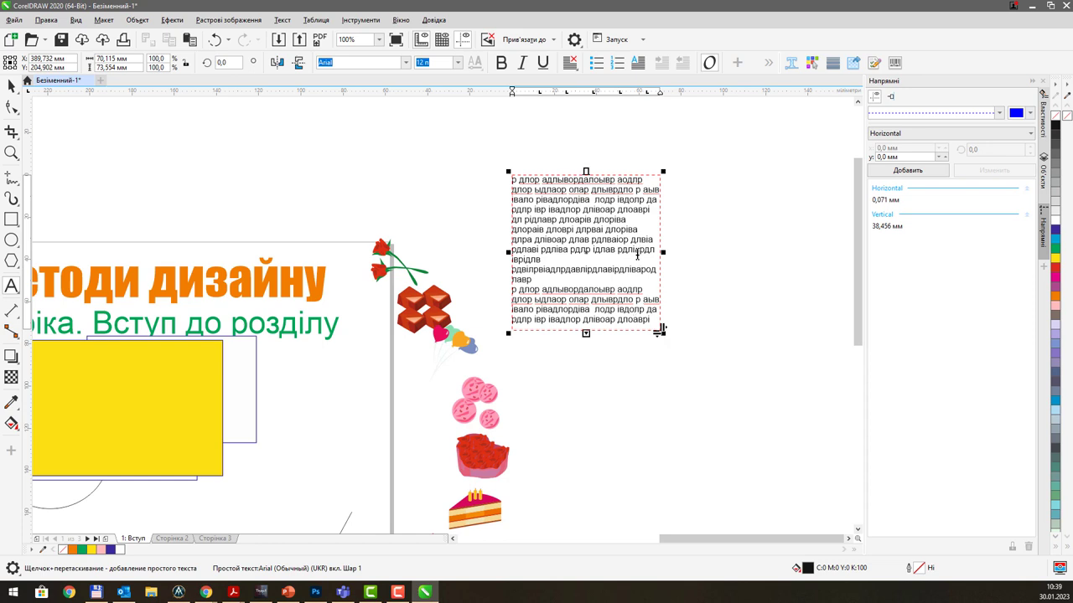
Stretch the overflowing text frame downward to a height of about 94 mm
{"action": "left_click_drag", "start_coordinate": [637, 254], "coordinate": [557, 196]}
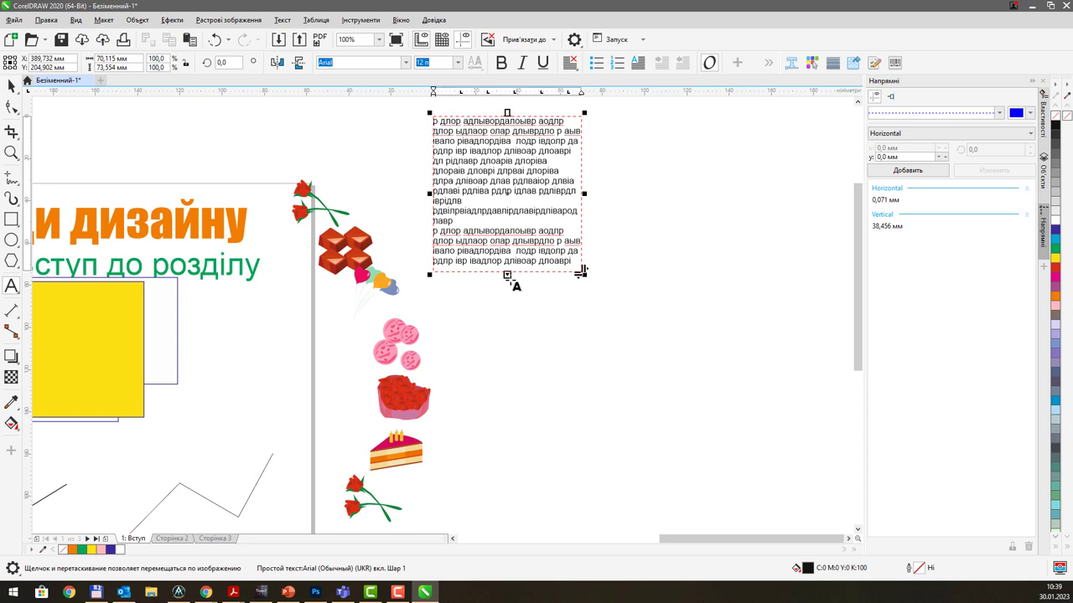
{"action": "left_click_drag", "start_coordinate": [580, 270], "coordinate": [556, 148]}
{"action": "scroll", "coordinate": [567, 163], "scroll_direction": "up", "scroll_amount": 2}
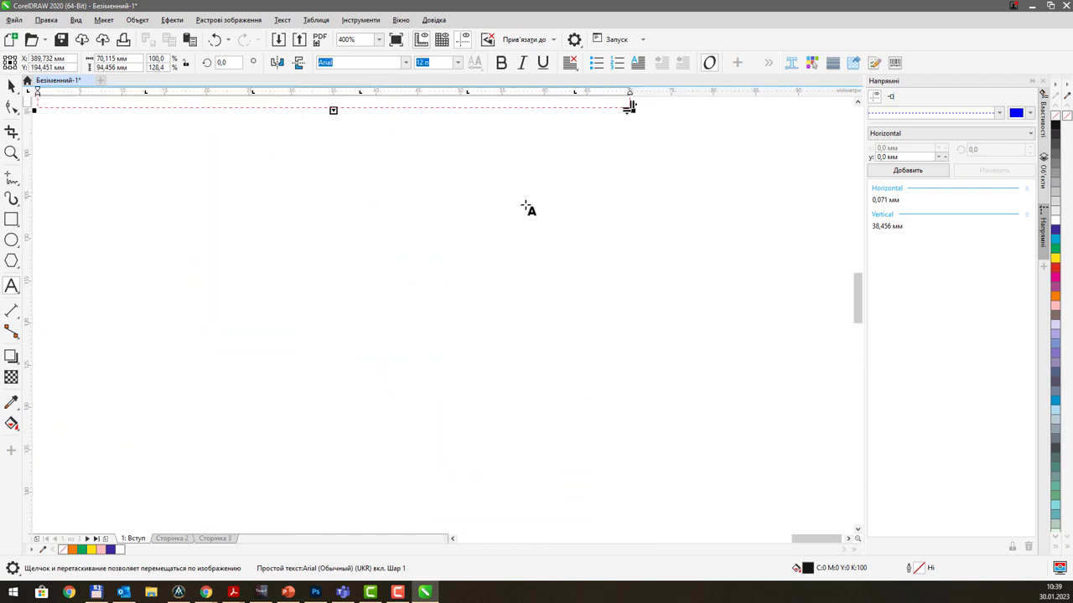
{"action": "scroll", "coordinate": [524, 207], "scroll_direction": "down", "scroll_amount": 2}
{"action": "key", "text": "ctrl+z"}
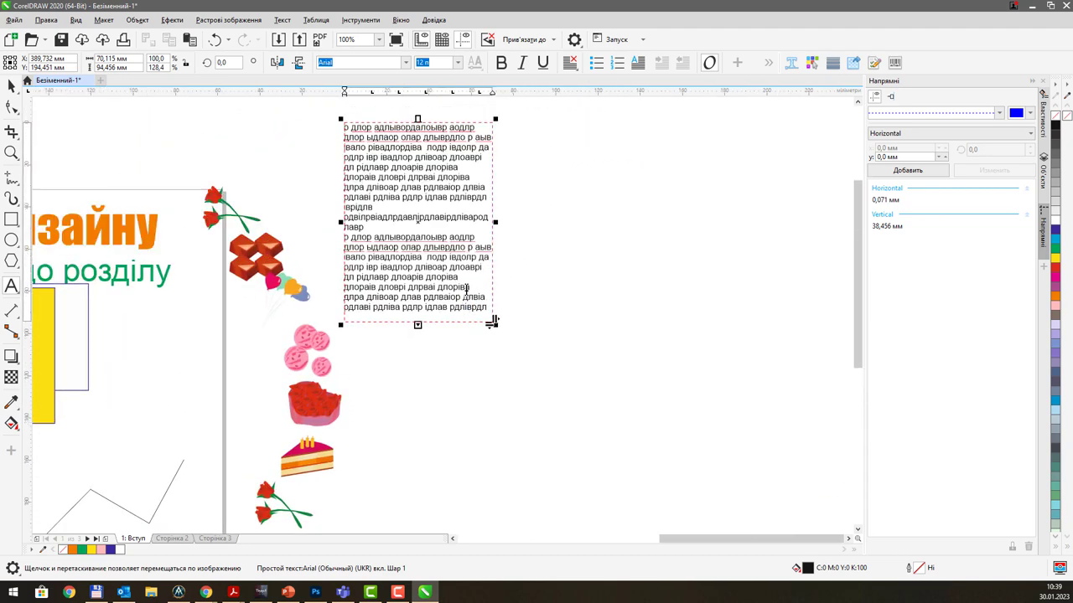
{"action": "scroll", "coordinate": [476, 233], "scroll_direction": "down", "scroll_amount": 1}
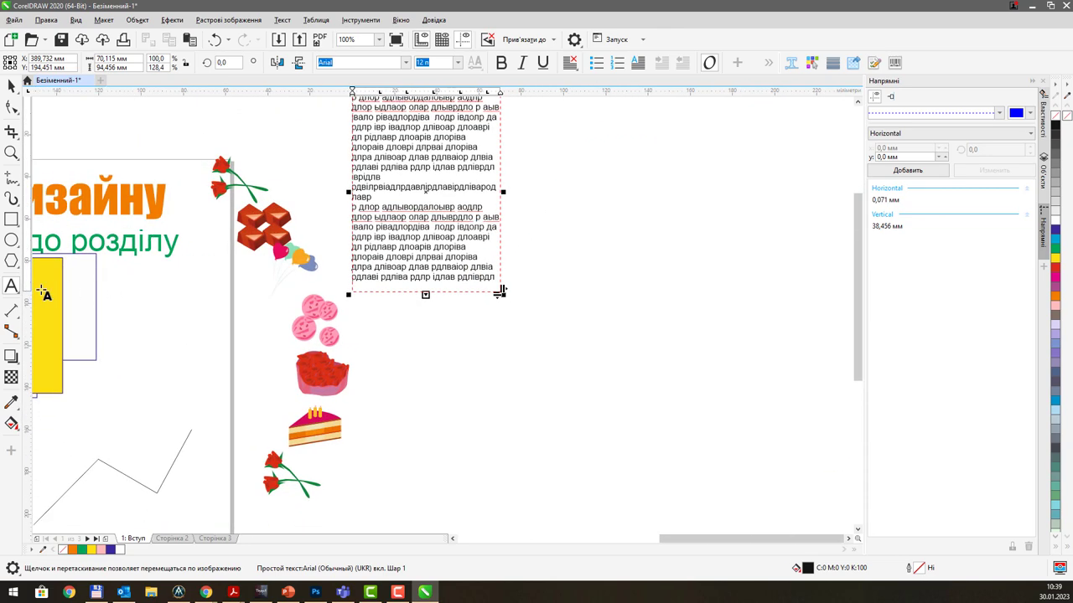
Draw two more empty paragraph text frames, about 75 × 79 mm right of the first and about 94 × 80 mm below it
{"action": "left_click", "coordinate": [11, 286]}
{"action": "mouse_move", "coordinate": [605, 291]}
{"action": "left_mouse_down"}
{"action": "mouse_move", "coordinate": [661, 359]}
{"action": "mouse_move", "coordinate": [760, 431]}
{"action": "mouse_move", "coordinate": [763, 456]}
{"action": "left_mouse_up"}
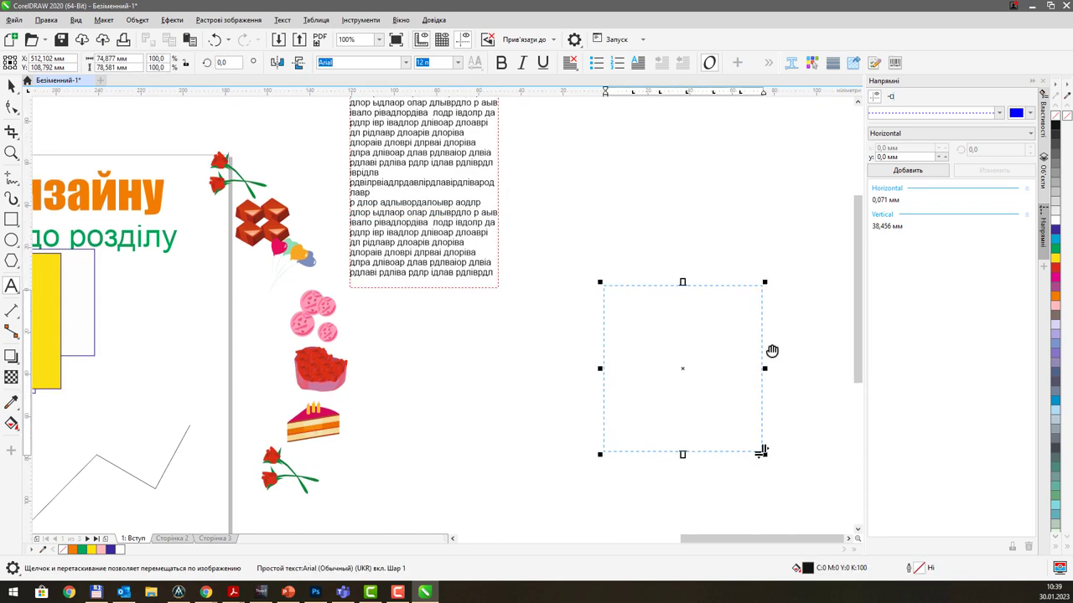
{"action": "scroll", "coordinate": [754, 352], "scroll_direction": "down", "scroll_amount": 3}
{"action": "scroll", "coordinate": [706, 383], "scroll_direction": "down", "scroll_amount": 2}
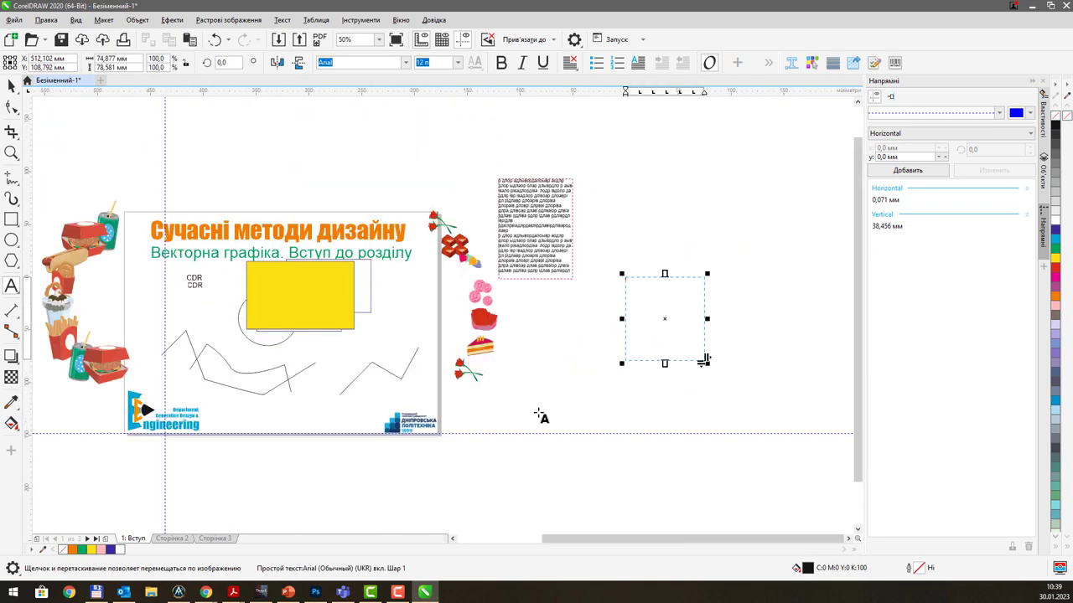
{"action": "left_click_drag", "start_coordinate": [521, 400], "coordinate": [620, 484]}
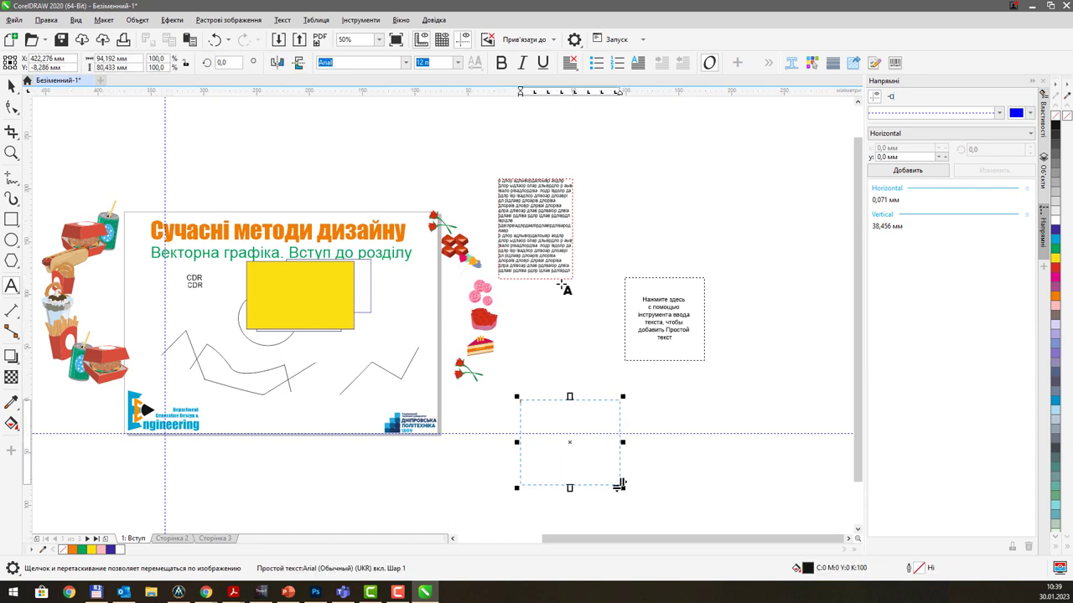
Link the first text frame to the empty frame on its right so that the overflow text flows into it
{"action": "left_click", "coordinate": [540, 203]}
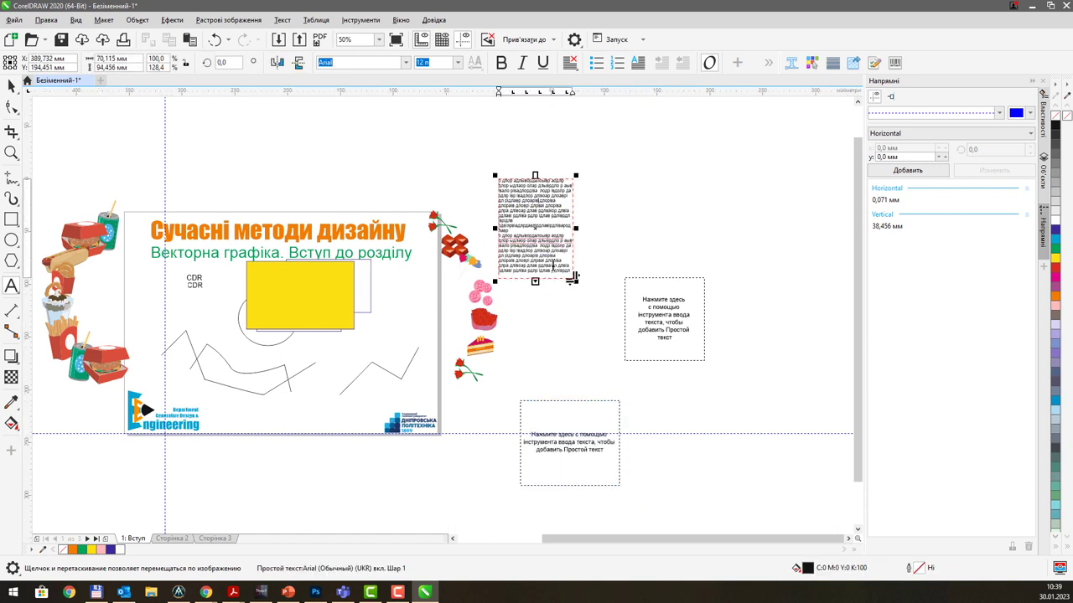
{"action": "scroll", "coordinate": [558, 260], "scroll_direction": "up", "scroll_amount": 2}
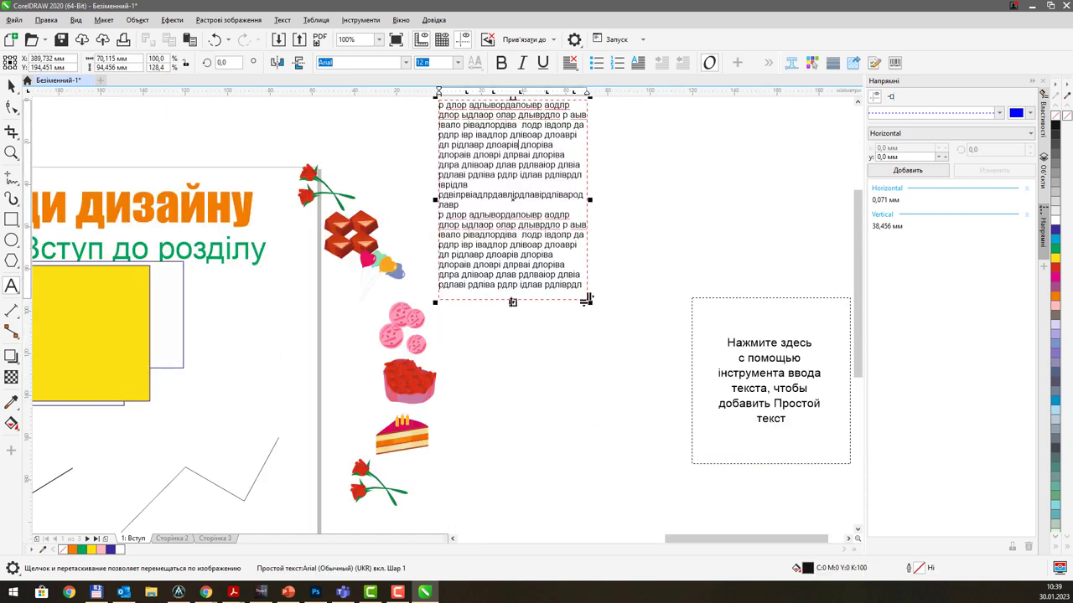
{"action": "left_click", "coordinate": [513, 302]}
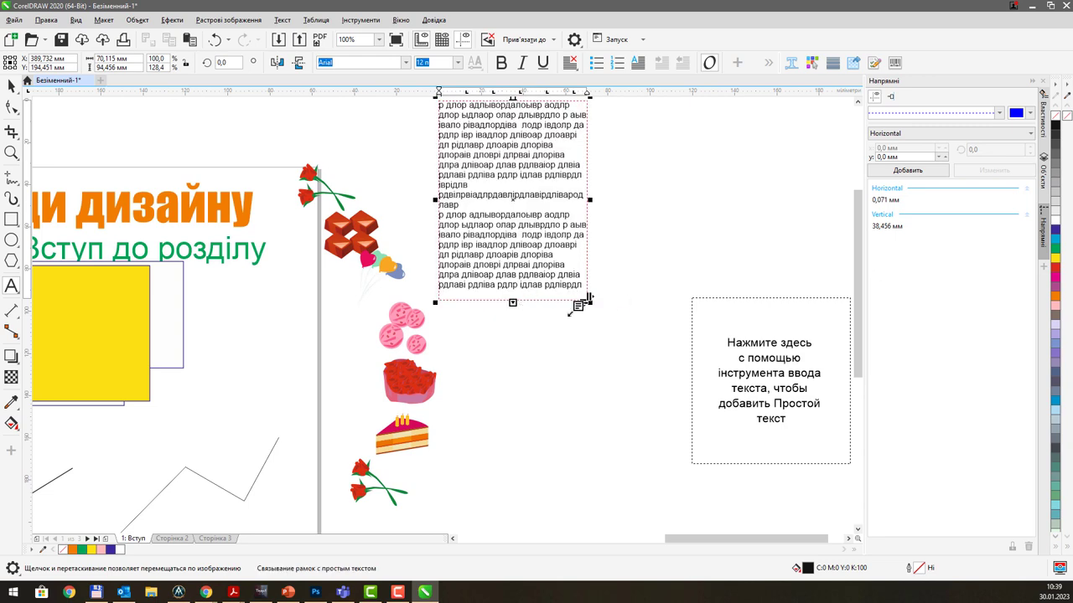
{"action": "left_click", "coordinate": [729, 301]}
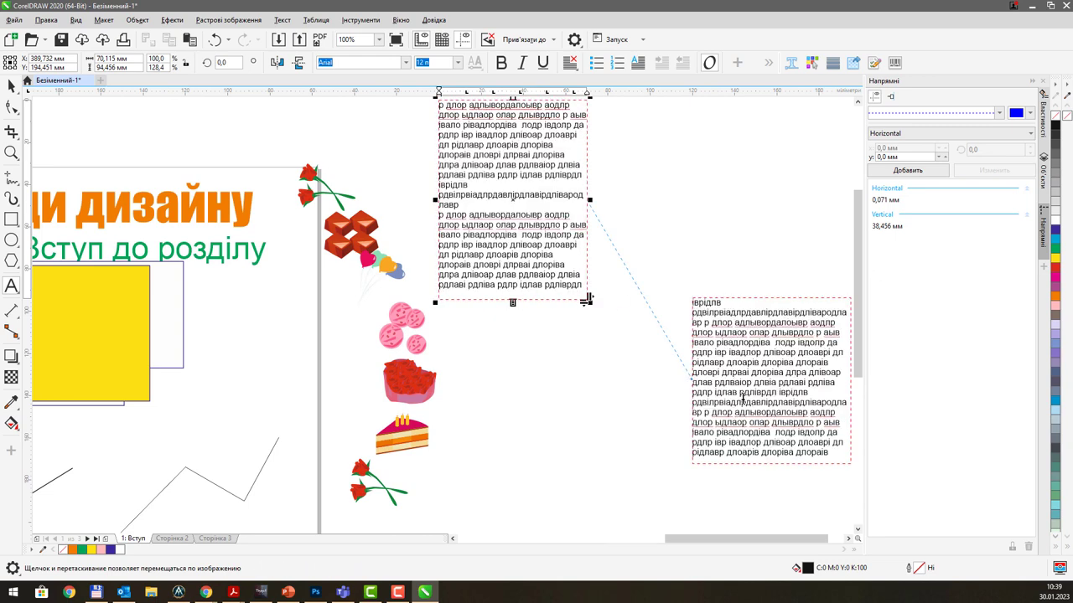
Link the second text frame to the empty lower frame so that the remaining overflow text continues there
{"action": "scroll", "coordinate": [742, 398], "scroll_direction": "down", "scroll_amount": 5}
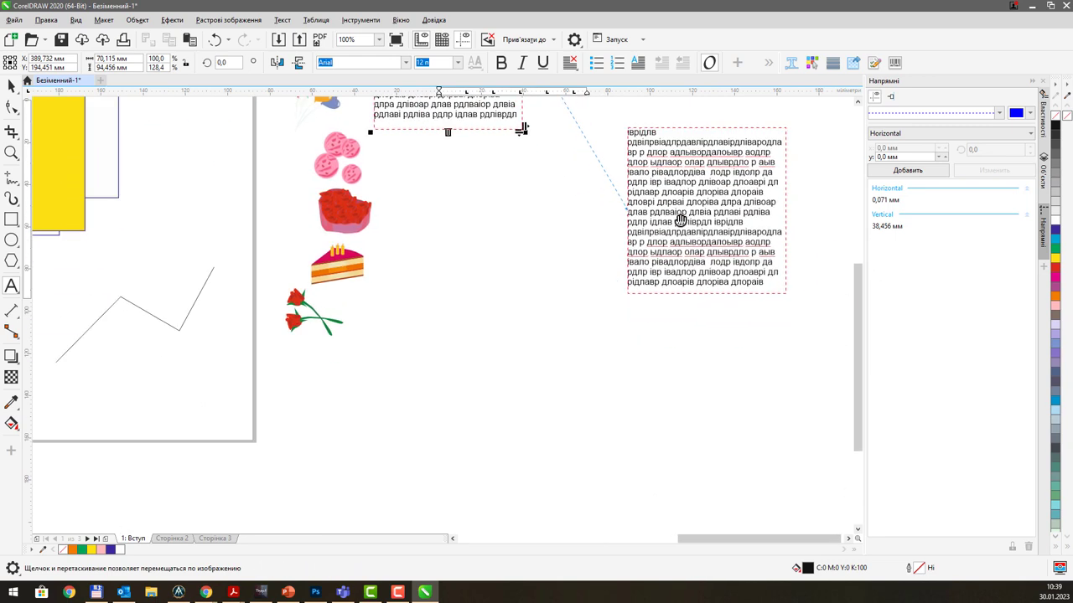
{"action": "left_click", "coordinate": [718, 254]}
{"action": "left_click", "coordinate": [705, 284]}
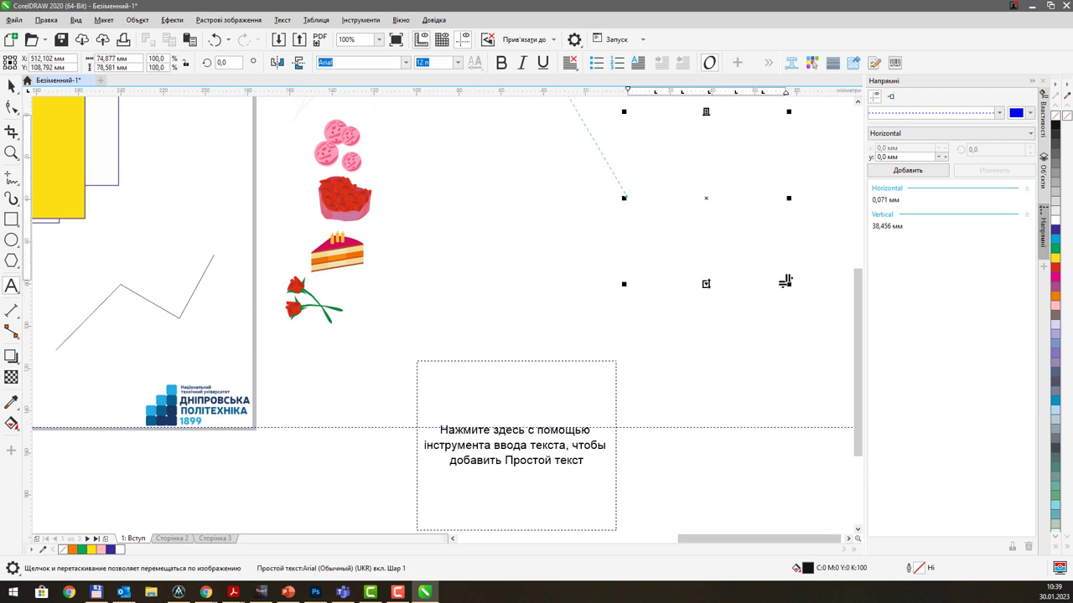
{"action": "left_click", "coordinate": [551, 361]}
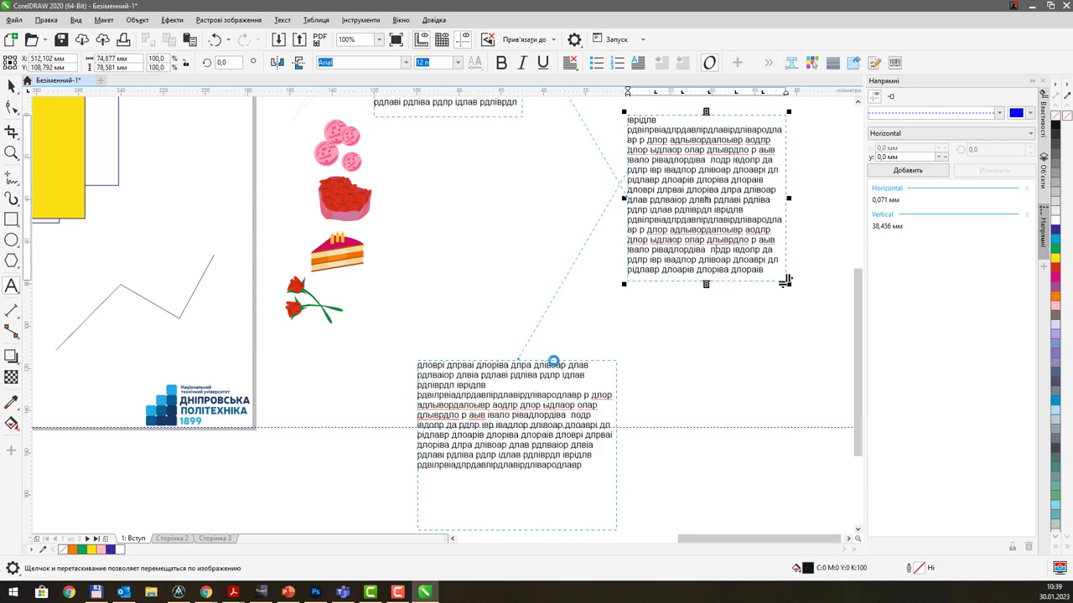
Delete a few words in the middle of the first frame's text to reflow the linked frames, and finish text editing
{"action": "scroll", "coordinate": [534, 302], "scroll_direction": "down", "scroll_amount": 3}
{"action": "left_click_drag", "start_coordinate": [524, 255], "coordinate": [517, 322]}
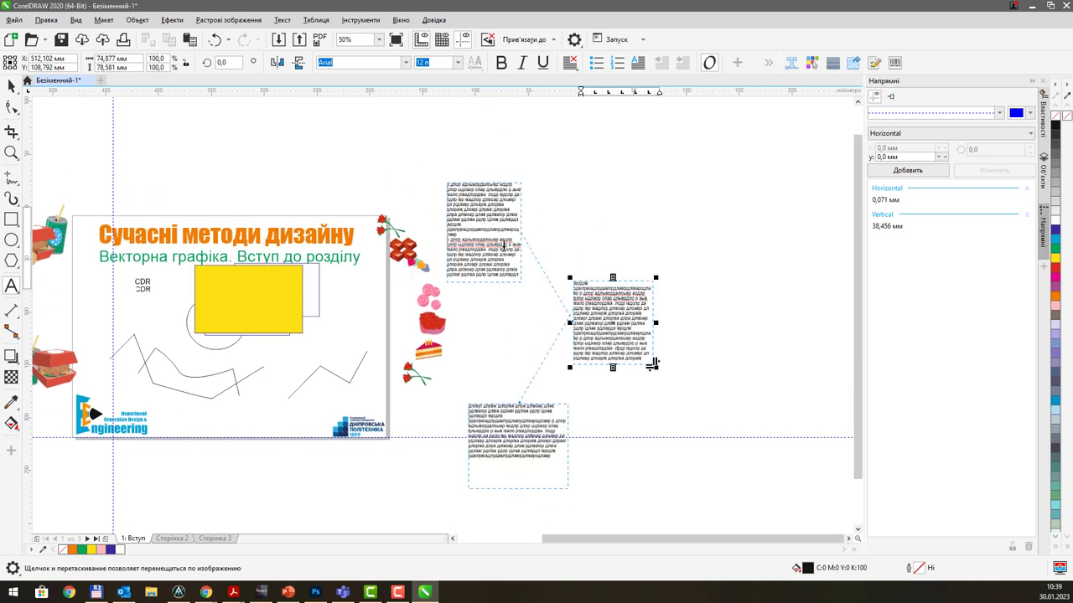
{"action": "left_click", "coordinate": [487, 232]}
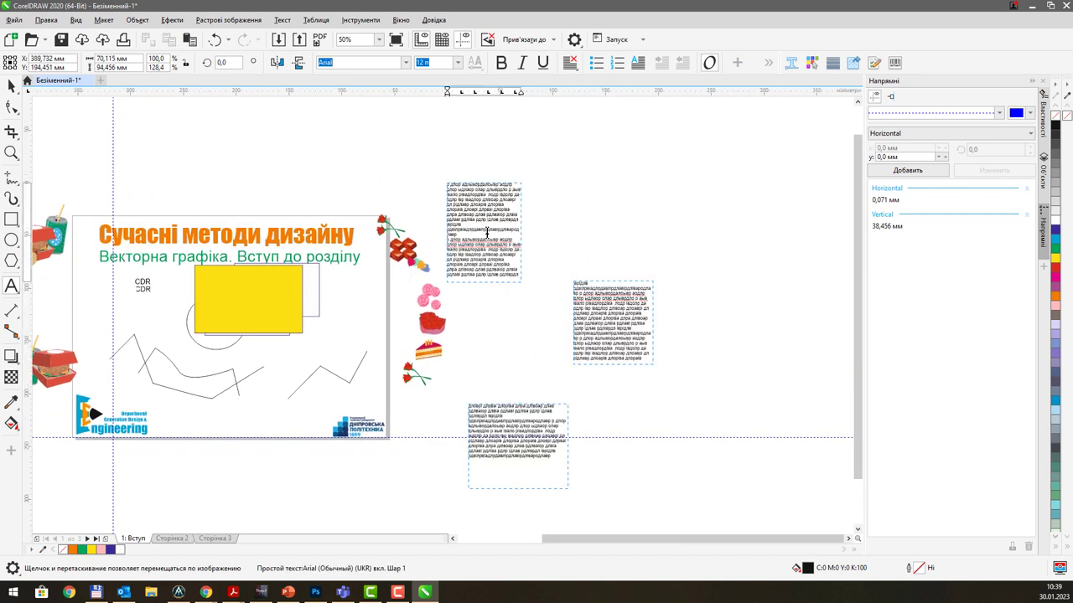
{"action": "double_click", "coordinate": [487, 232]}
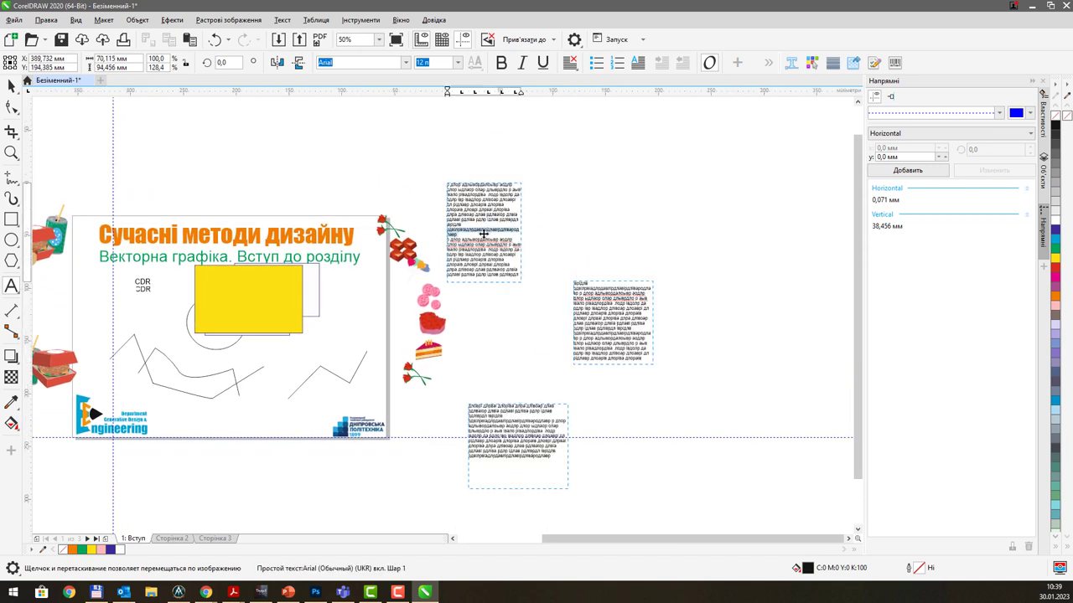
{"action": "key", "text": "Delete"}
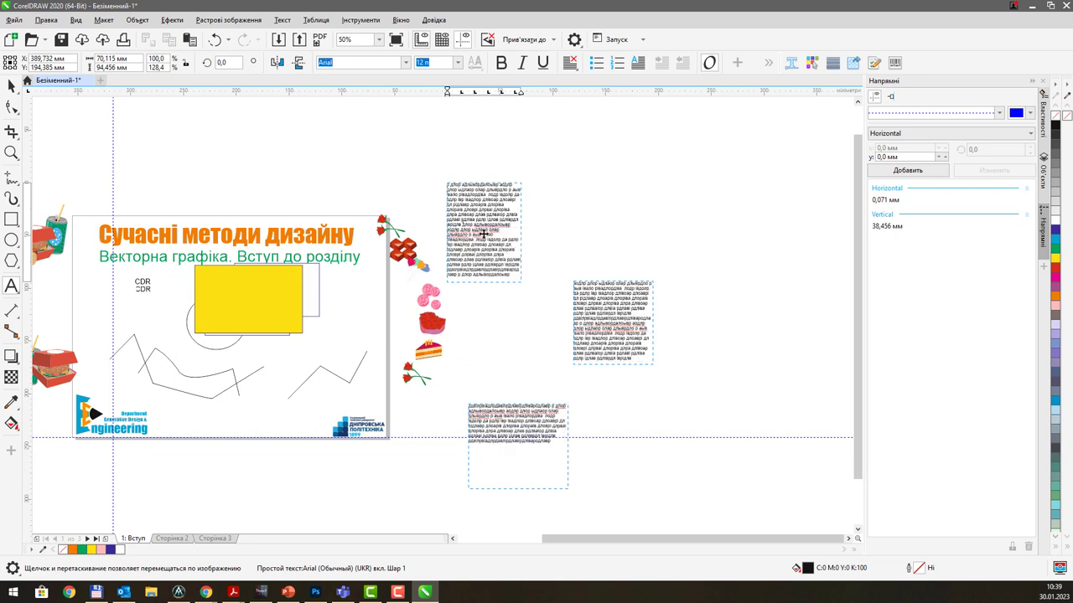
{"action": "key", "text": "BackSpace"}
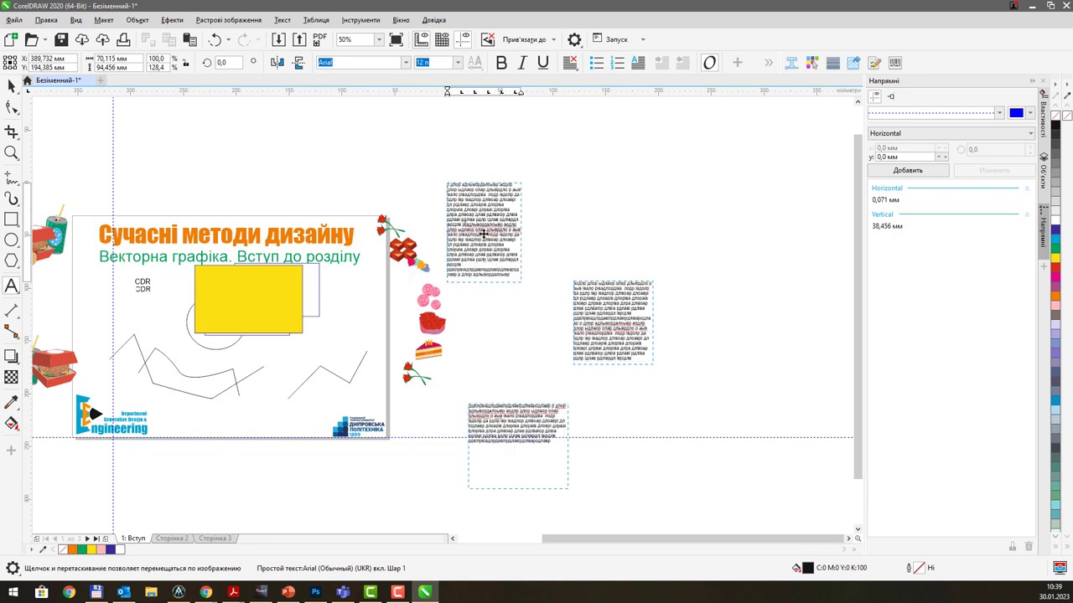
{"action": "double_click", "coordinate": [483, 227]}
{"action": "key", "text": "Delete"}
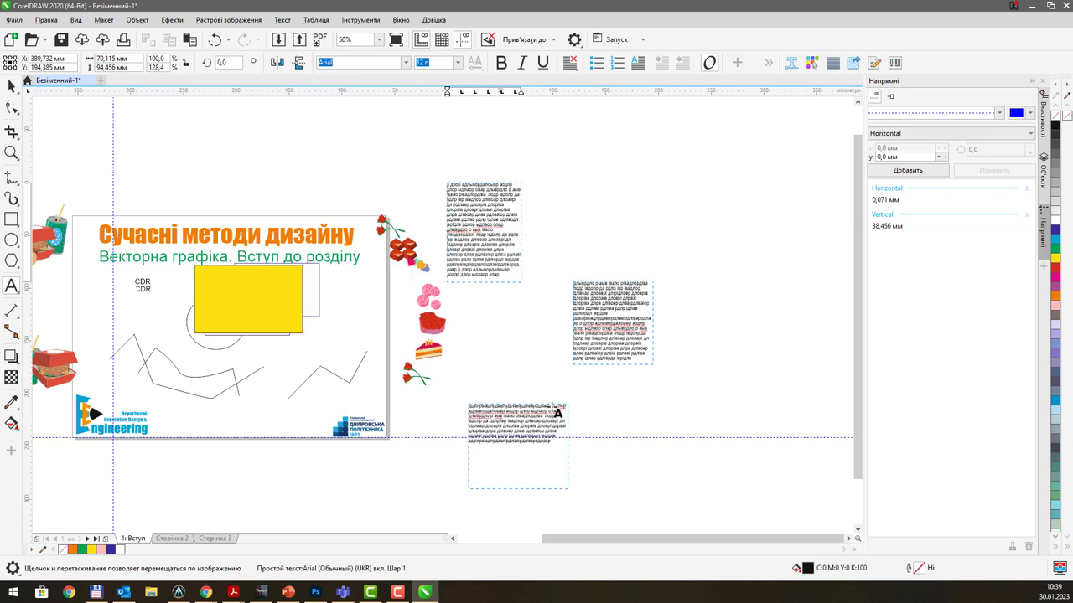
{"action": "key", "text": "Escape"}
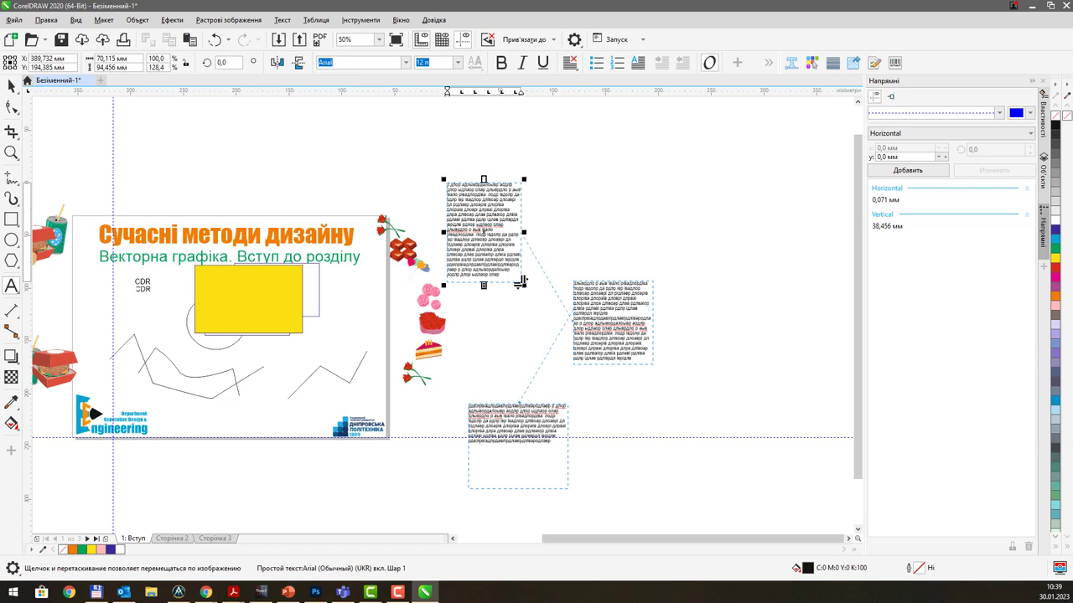